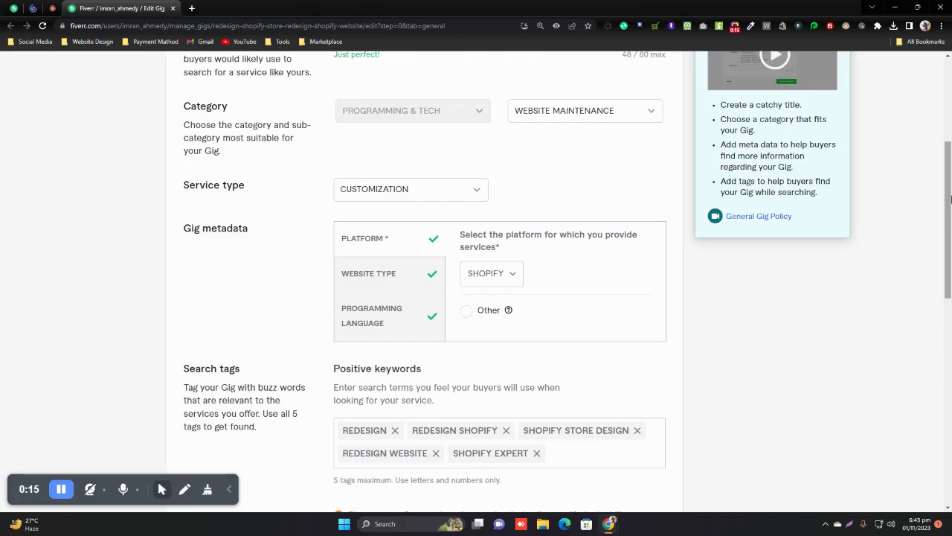
Step: Review the gig's overview settings, including its title, category, service type, metadata and search tags
scroll(951, 208, down, 1)
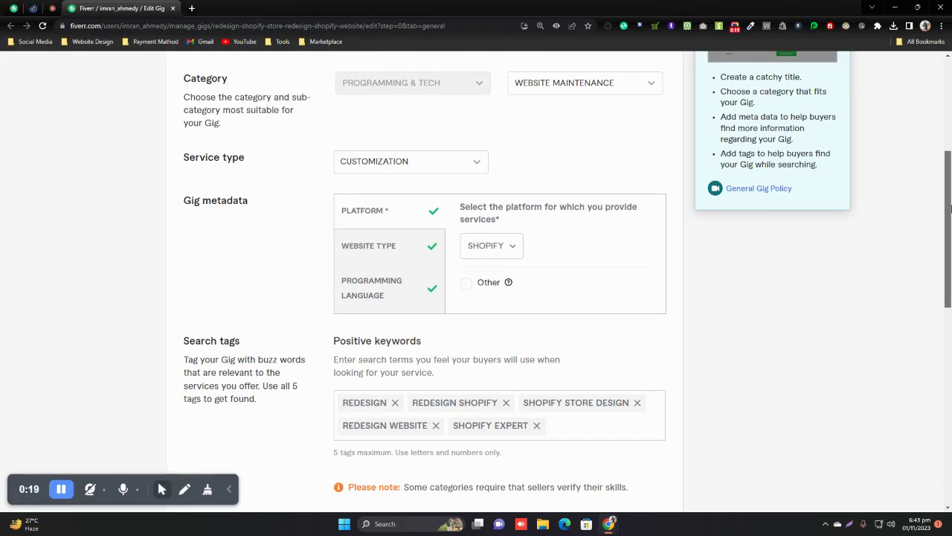
drag(951, 210, 951, 242)
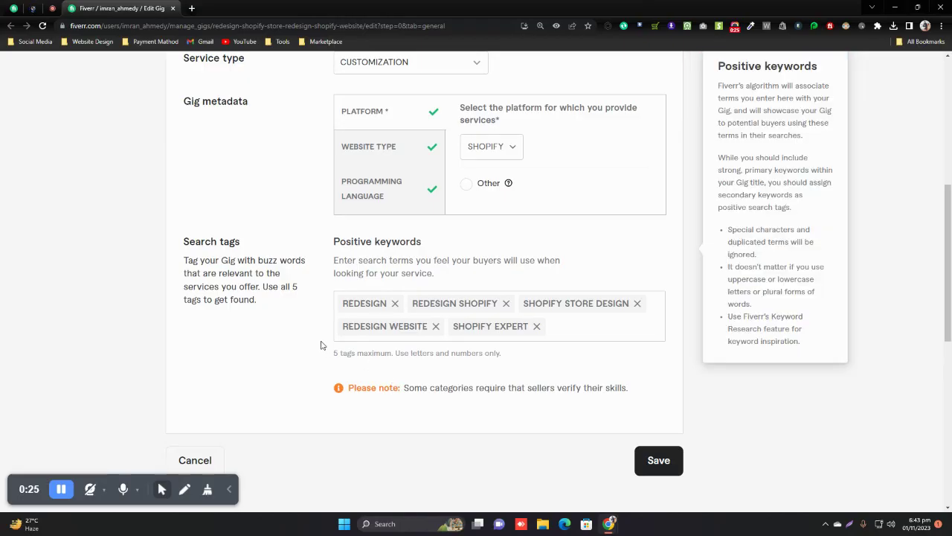
scroll(437, 310, up, 5)
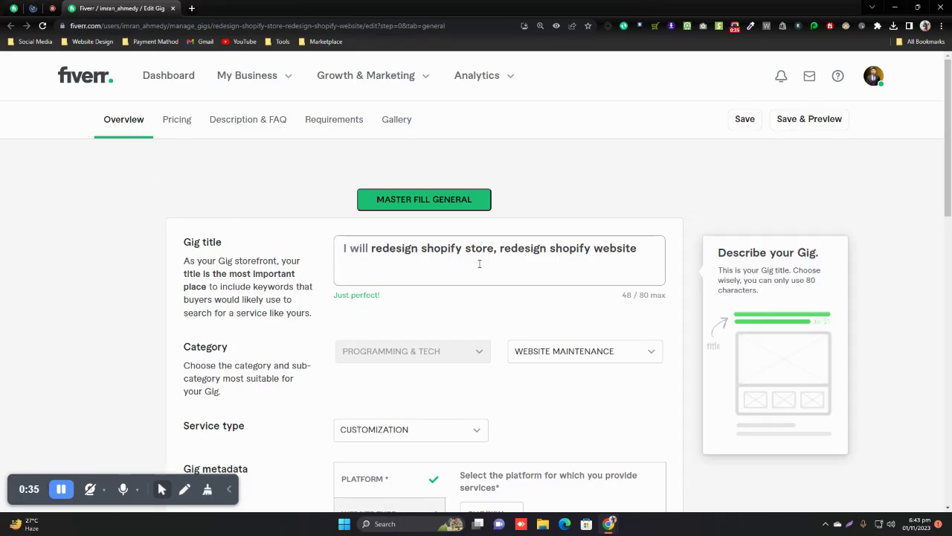
Step: Open the gig's pricing settings, dismiss the stock media tip and review the Basic, Standard and Premium packages
click(178, 120)
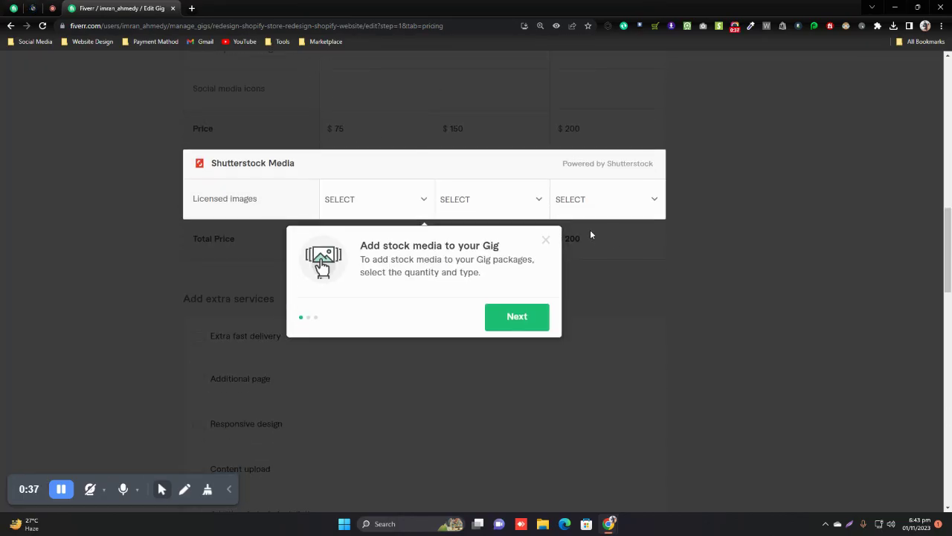
click(546, 239)
scroll(616, 295, up, 3)
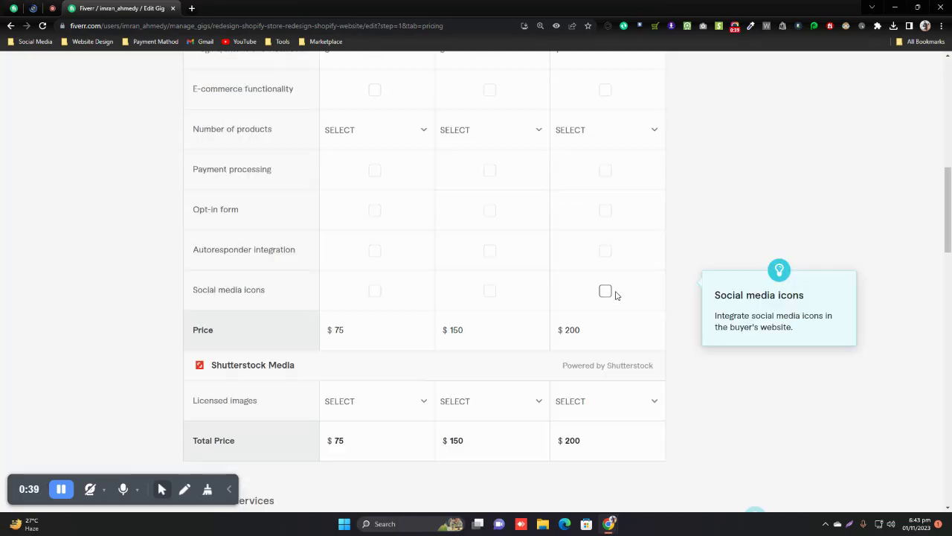
scroll(615, 295, up, 12)
scroll(350, 339, down, 6)
scroll(389, 247, up, 6)
drag(950, 119, 951, 168)
mouse_move(362, 236)
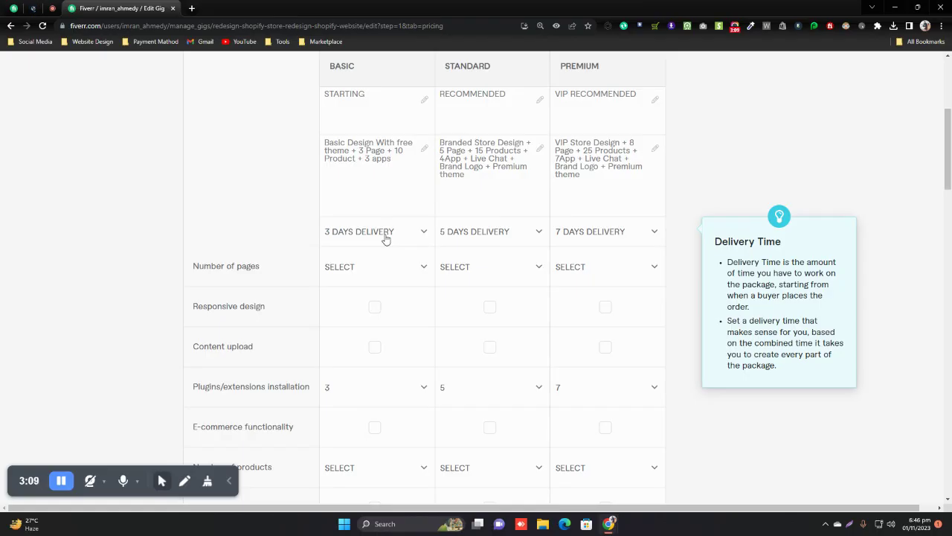
Step: Open a new Incognito window and go to fiverr.com
click(940, 27)
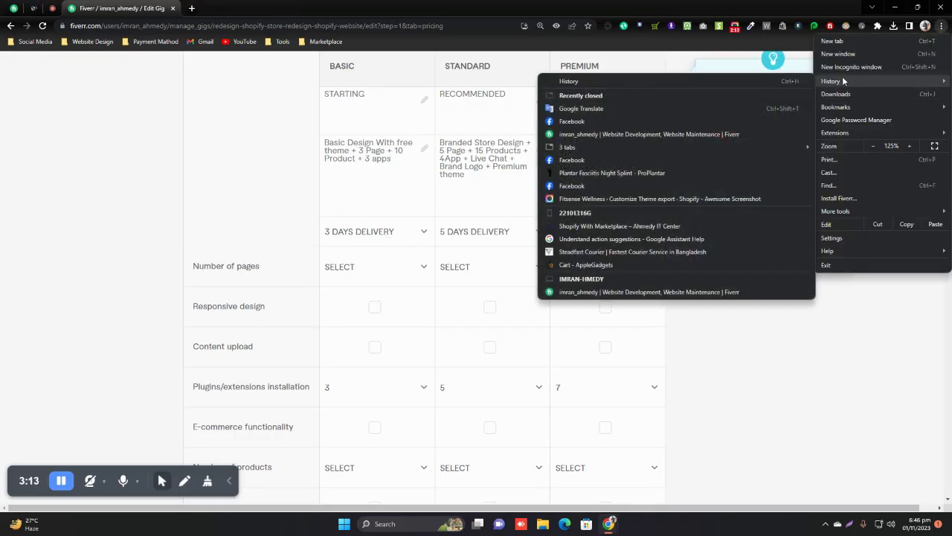
click(843, 71)
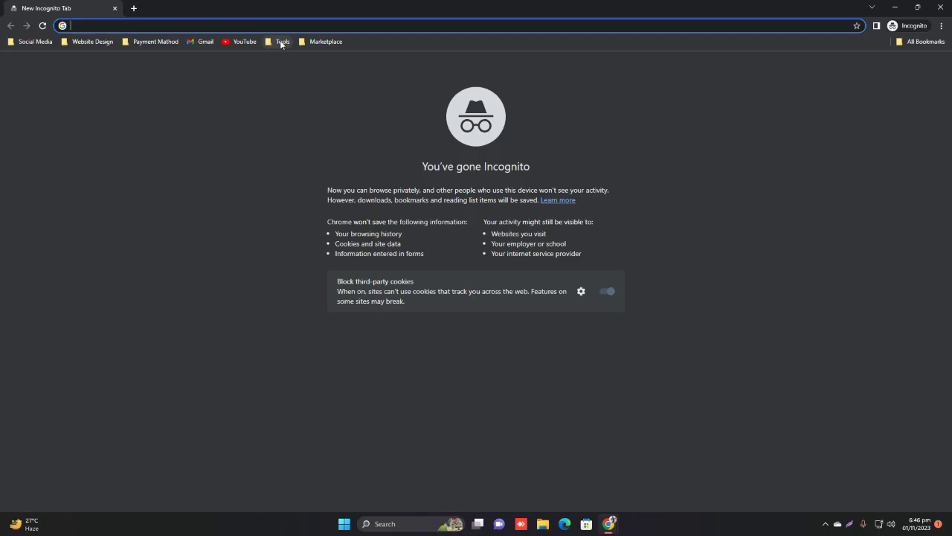
text(fiverr)
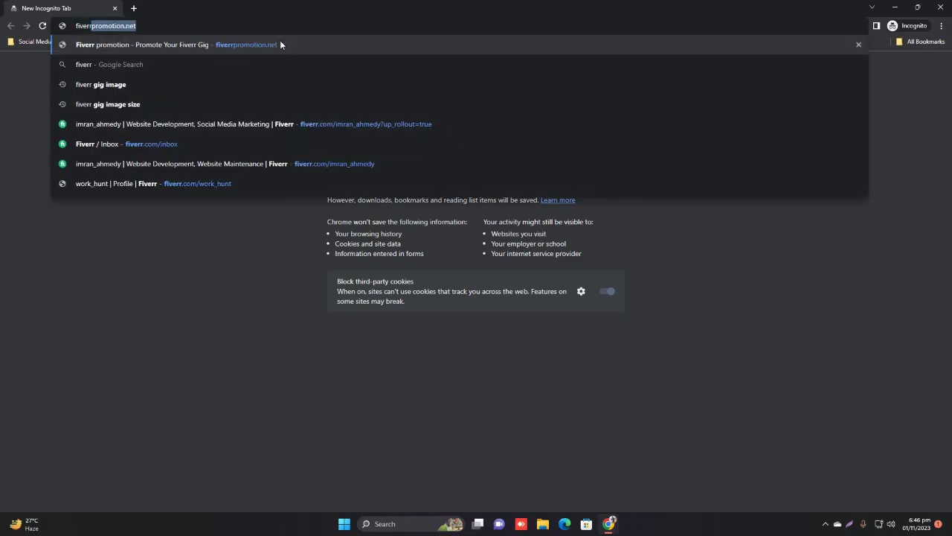
text(.com)
key(Return)
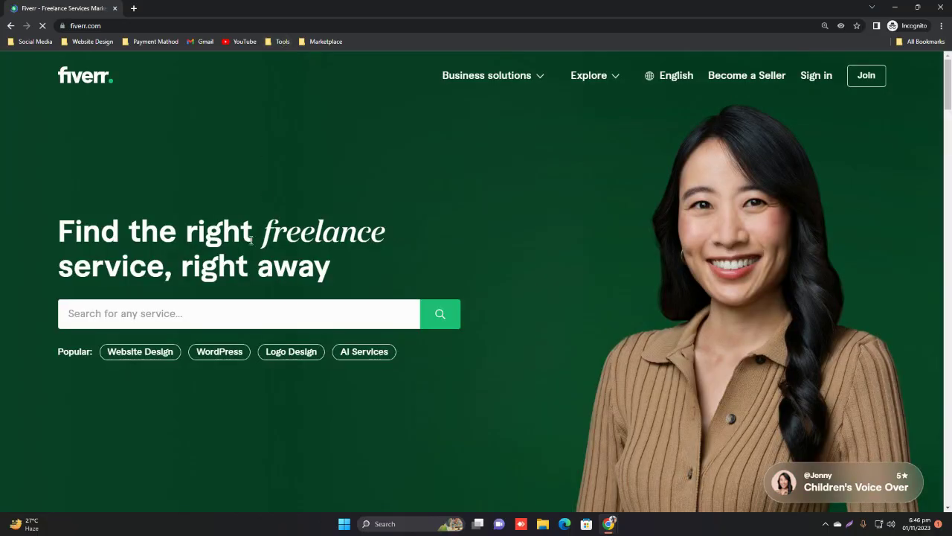
Step: Search Fiverr for "shopify store design" and dismiss the account creation prompt
click(141, 312)
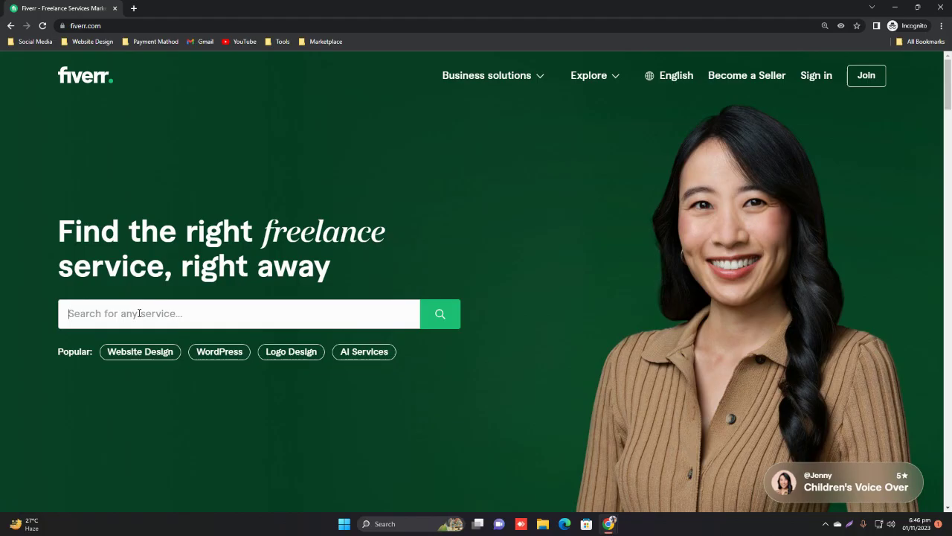
text(dhopif)
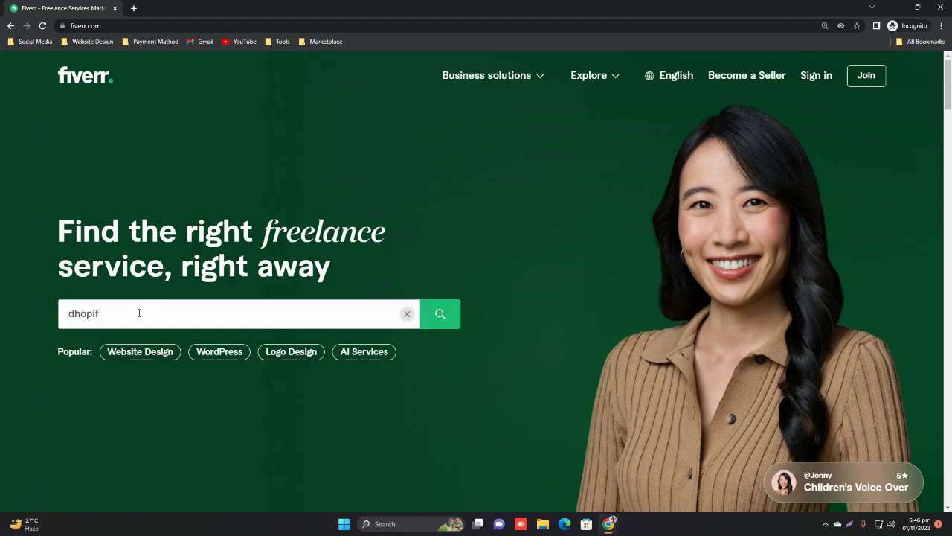
key(BackSpace)
key(BackSpace)
key(BackSpace)
key(BackSpace)
key(BackSpace)
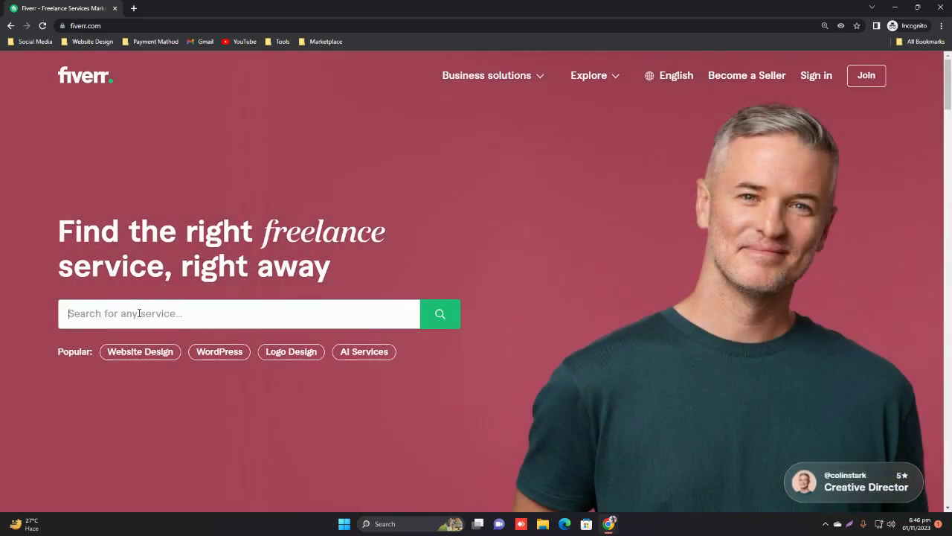
text(shopify st)
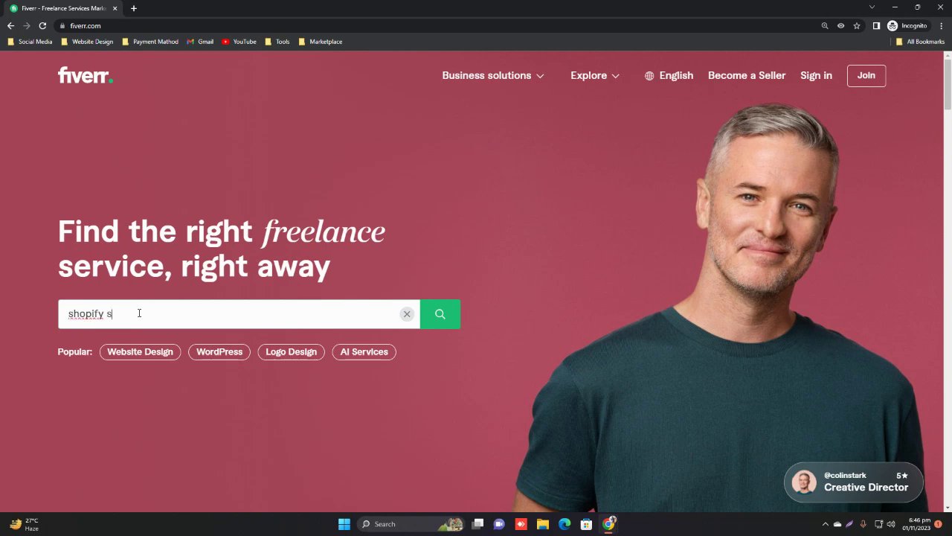
text(ore design)
key(Return)
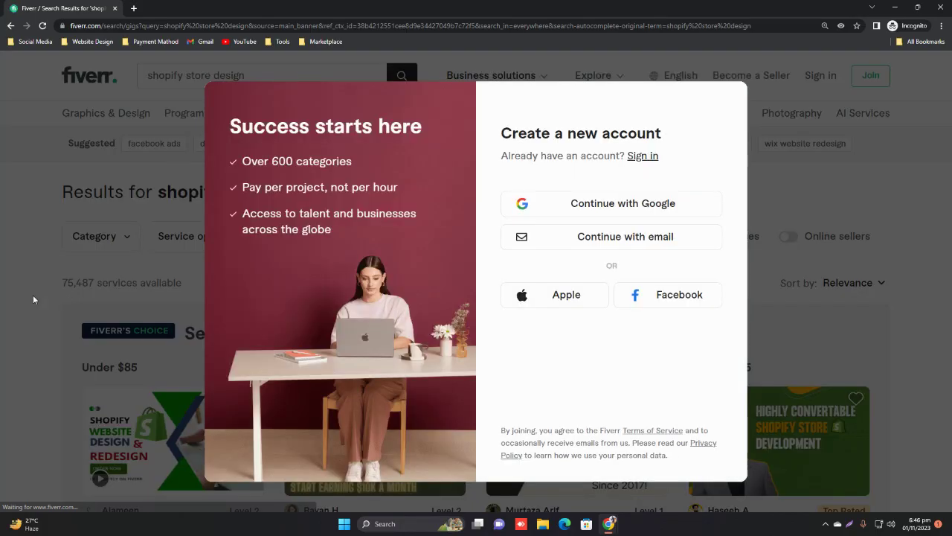
click(36, 296)
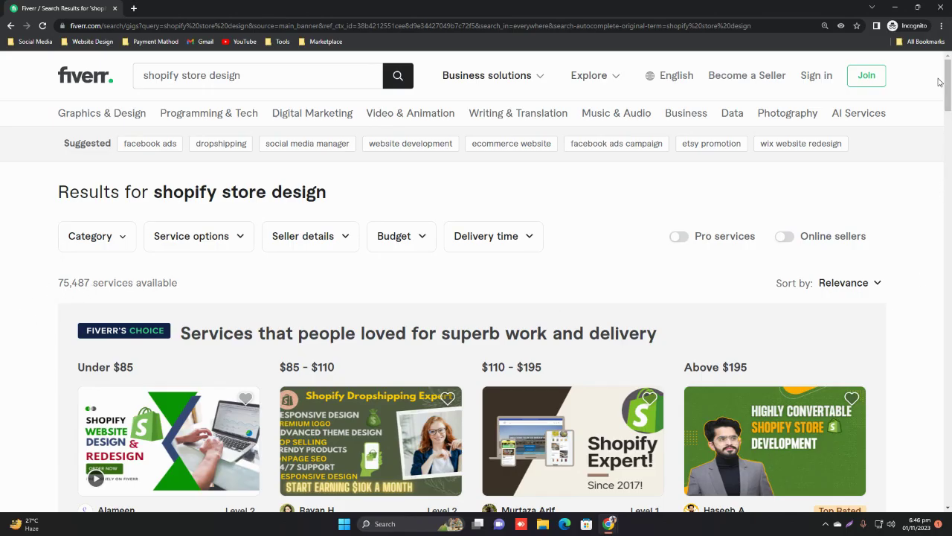
Step: Open page 2 of the search results and look through its gig listings
drag(949, 89, 927, 439)
click(365, 421)
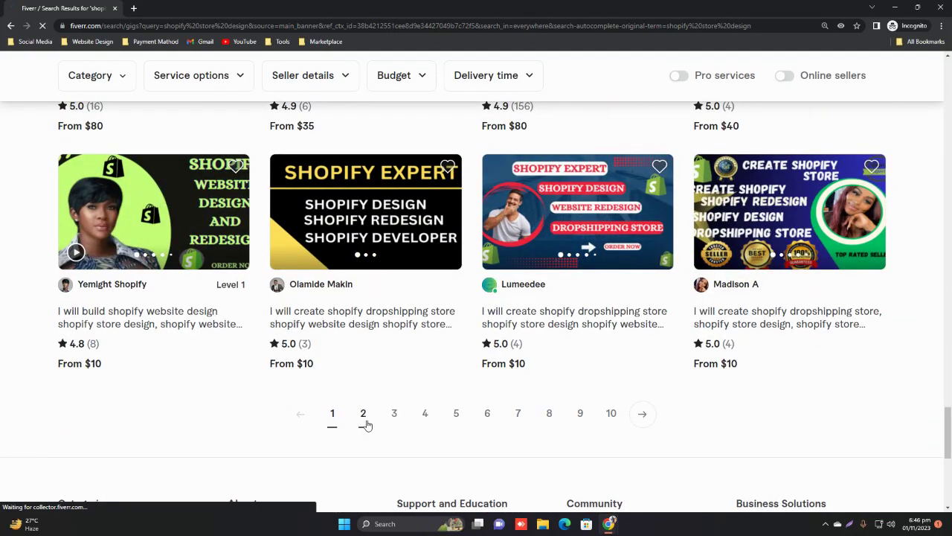
scroll(784, 346, down, 20)
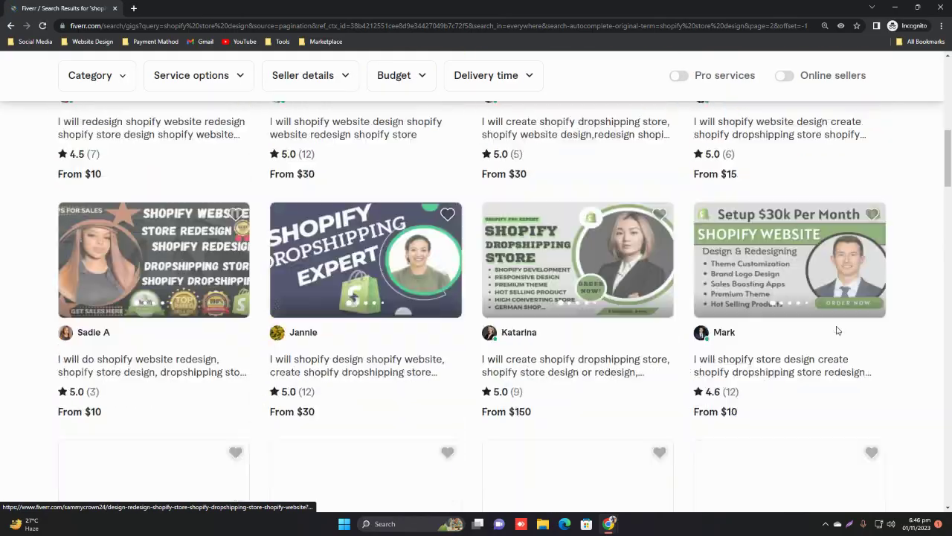
scroll(837, 329, down, 13)
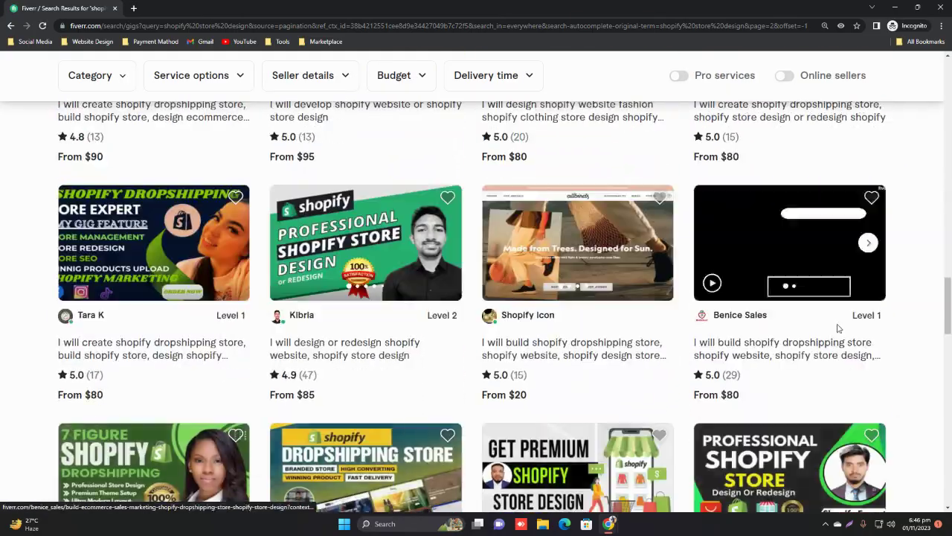
scroll(839, 328, down, 10)
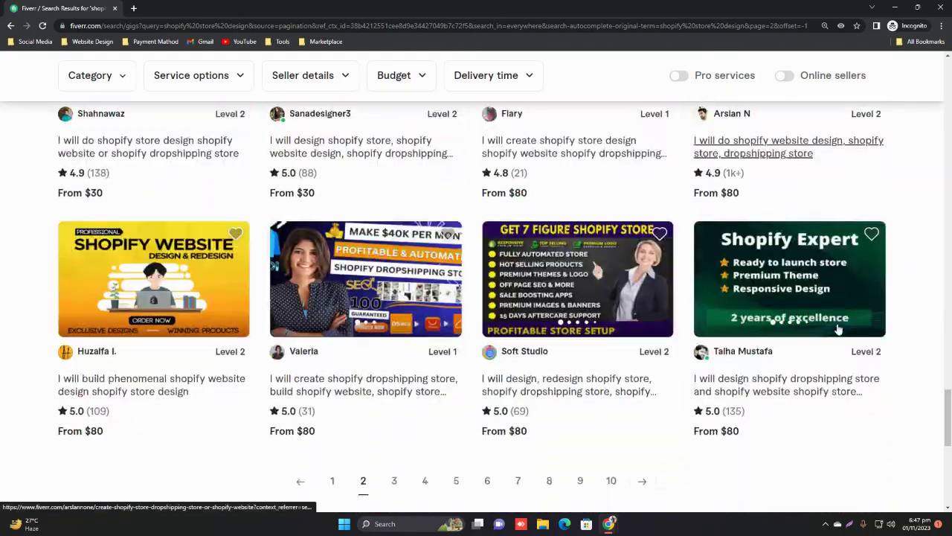
scroll(867, 315, up, 18)
scroll(876, 316, up, 15)
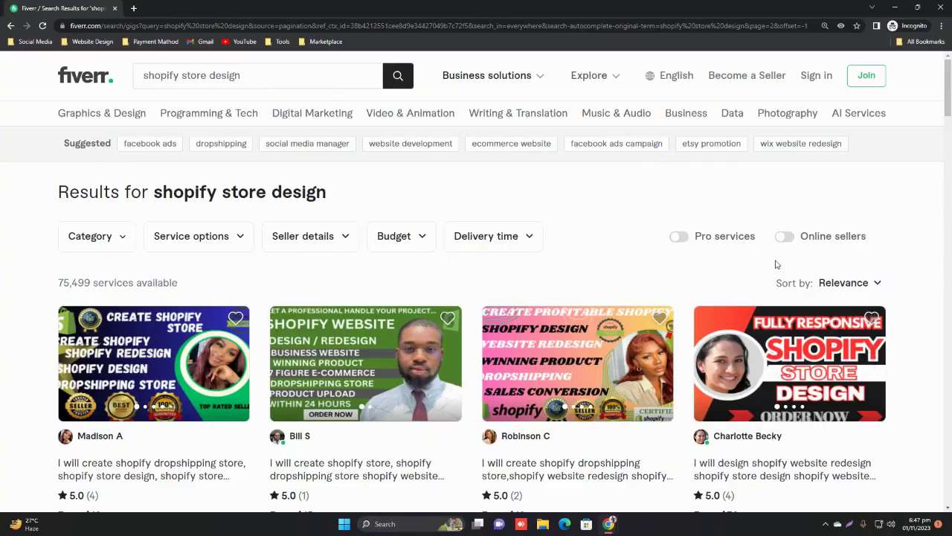
Step: Filter the results to online sellers and look through the gigs on the first page
click(786, 237)
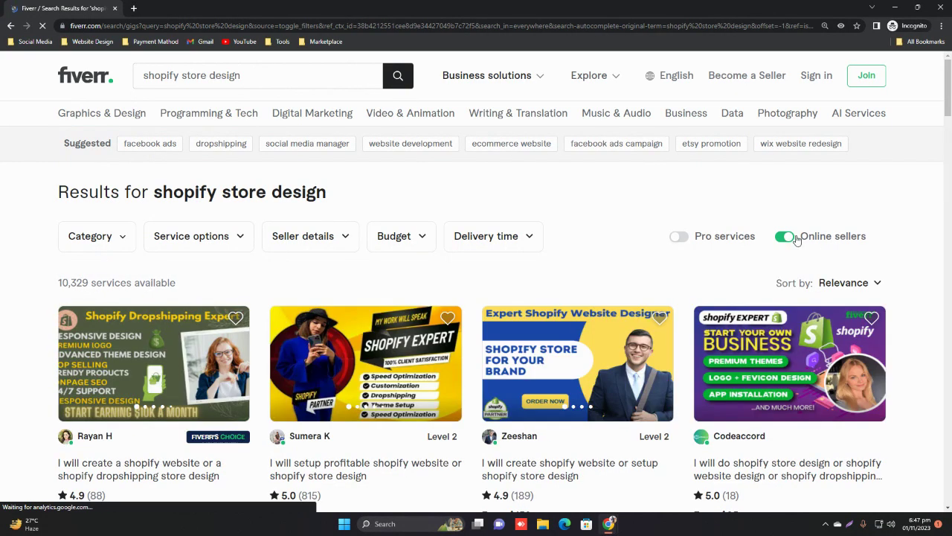
scroll(921, 231, down, 8)
scroll(927, 229, down, 12)
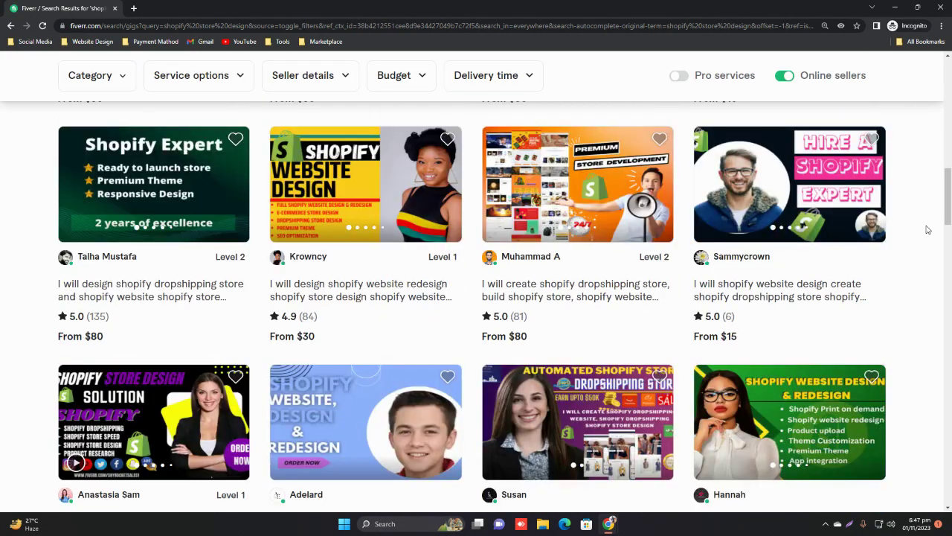
scroll(928, 229, down, 4)
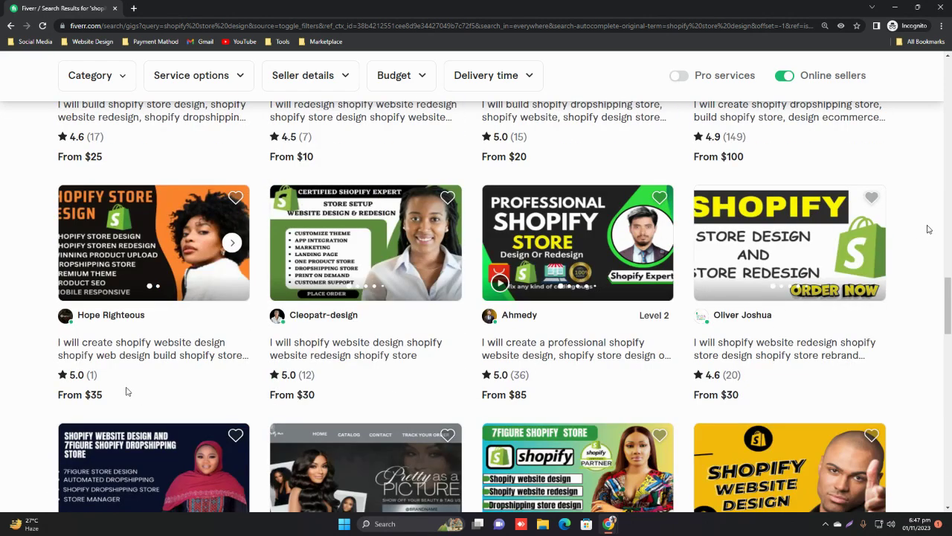
scroll(508, 361, down, 12)
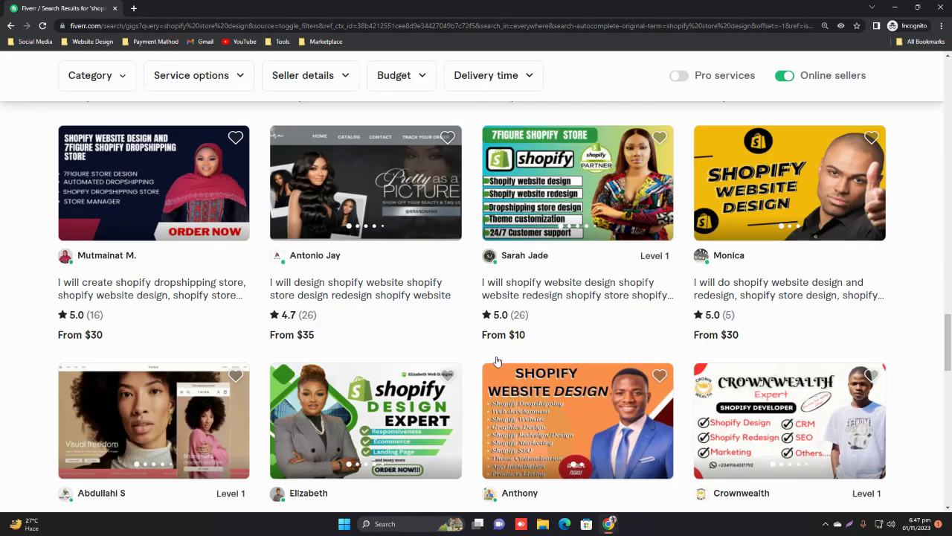
scroll(509, 361, down, 4)
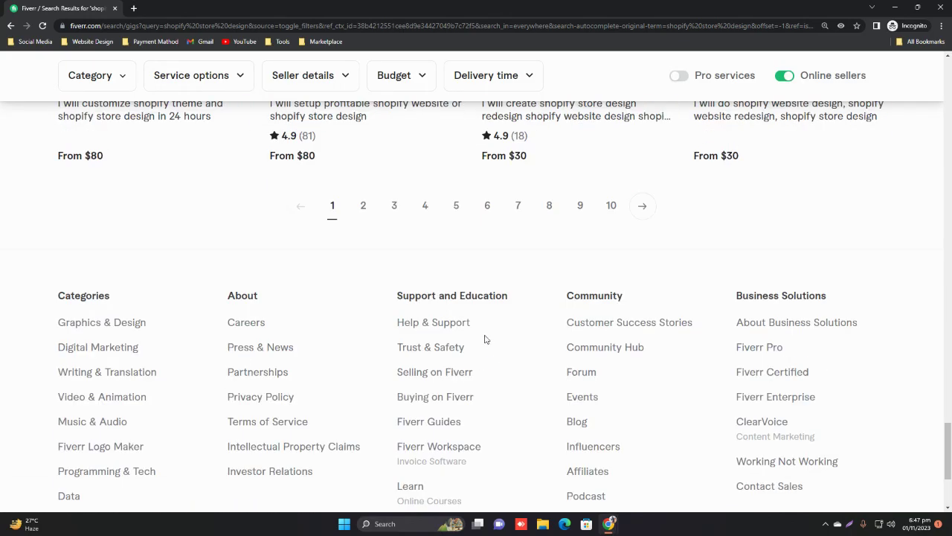
Step: Open page 7 of the filtered results and look through its gigs
click(516, 212)
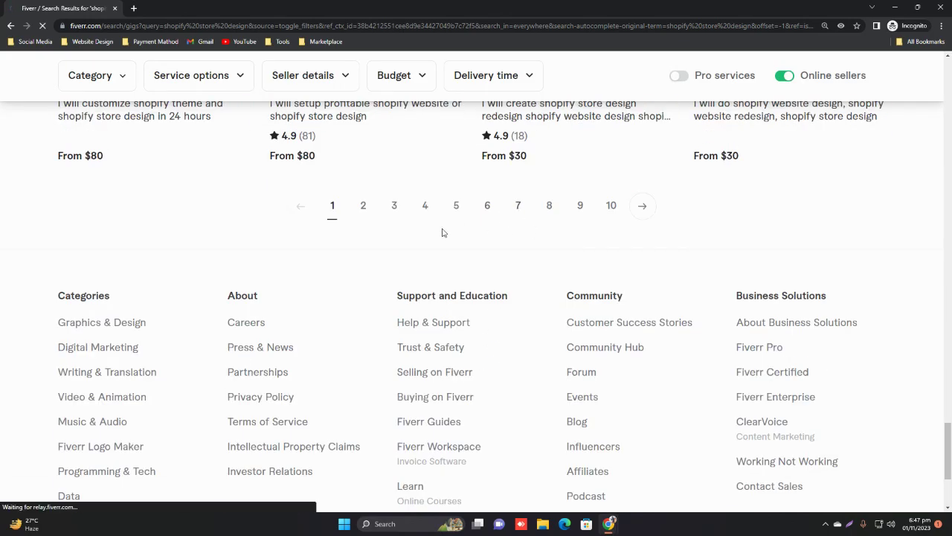
scroll(32, 297, down, 4)
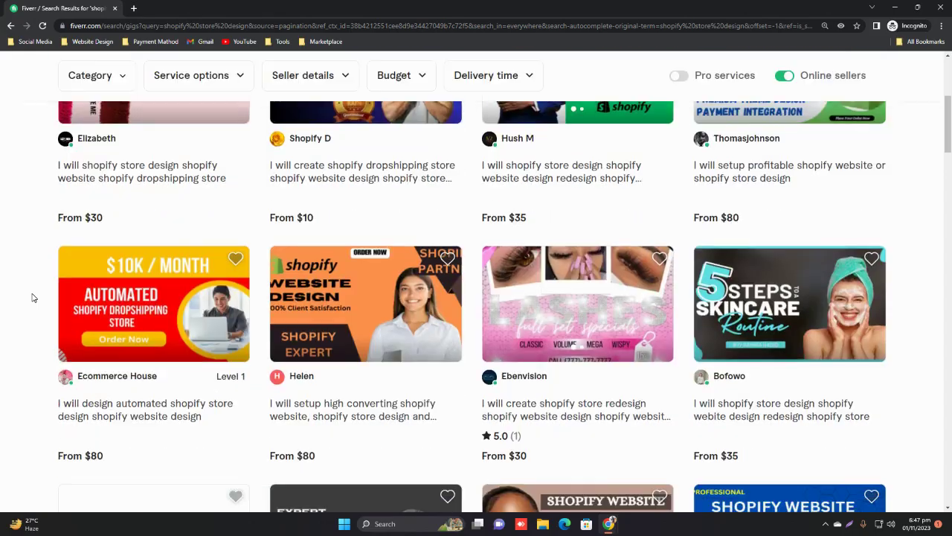
scroll(469, 293, down, 15)
scroll(364, 284, up, 8)
scroll(364, 284, down, 8)
scroll(342, 342, up, 4)
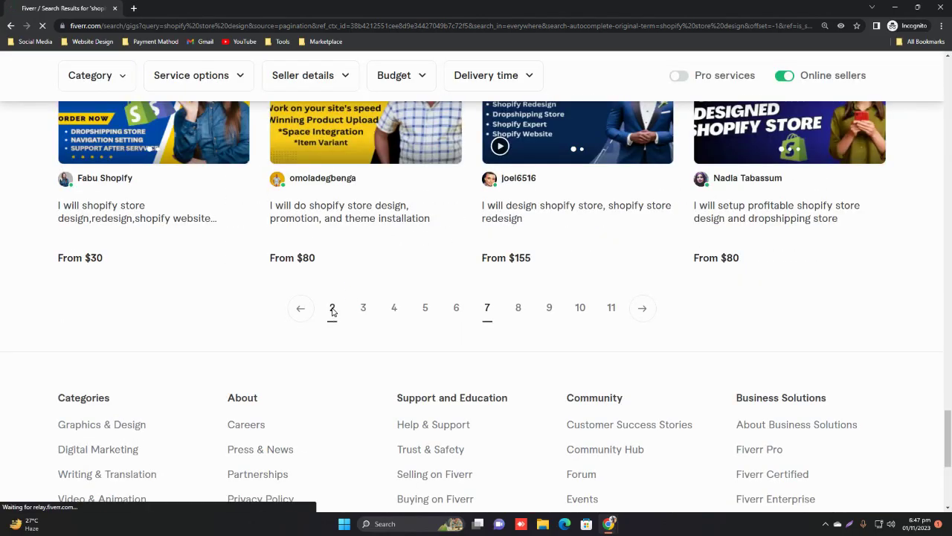
Step: Go back through page 2 to the first page of the filtered results
click(332, 309)
scroll(307, 358, down, 5)
scroll(307, 358, down, 10)
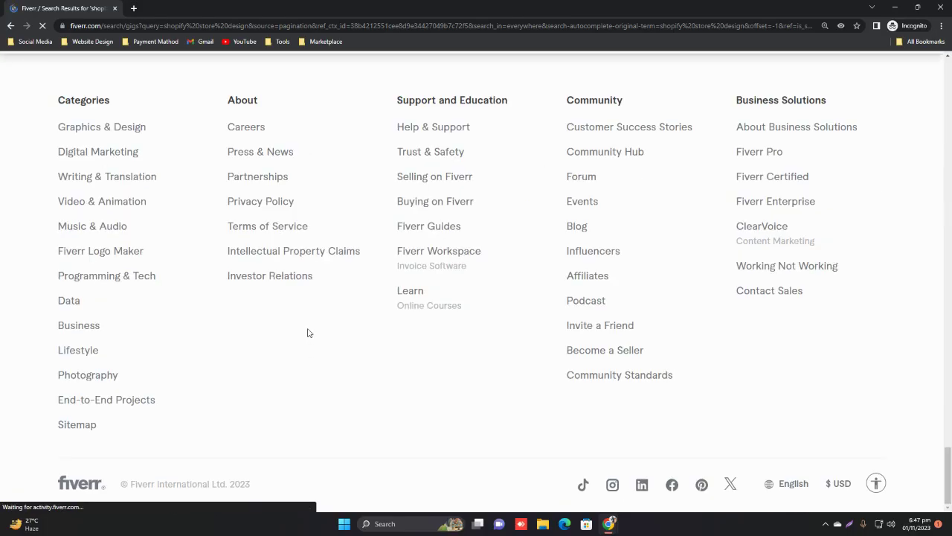
scroll(305, 332, up, 4)
click(331, 308)
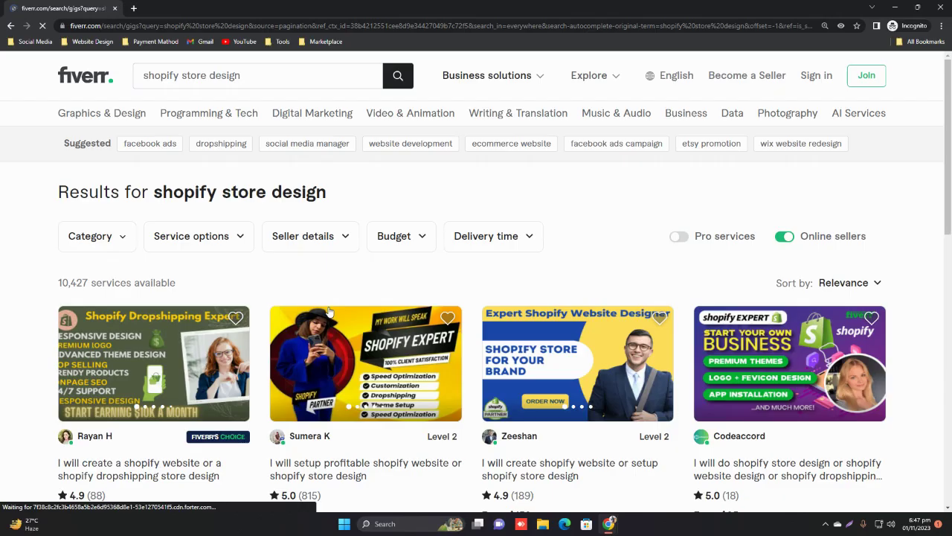
Step: Look through page 1 of the online sellers' gigs, and examine the listings on page 2
drag(948, 97, 948, 446)
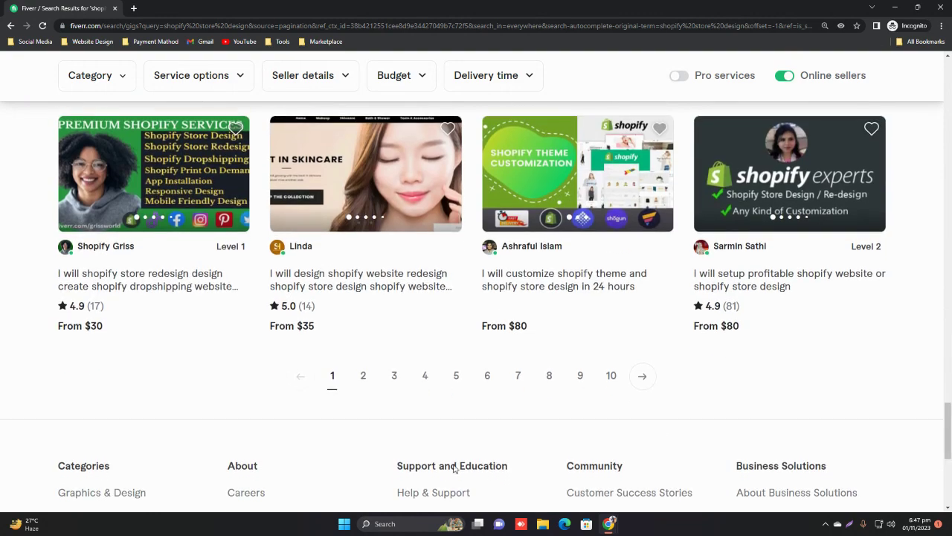
click(364, 377)
drag(949, 105, 926, 322)
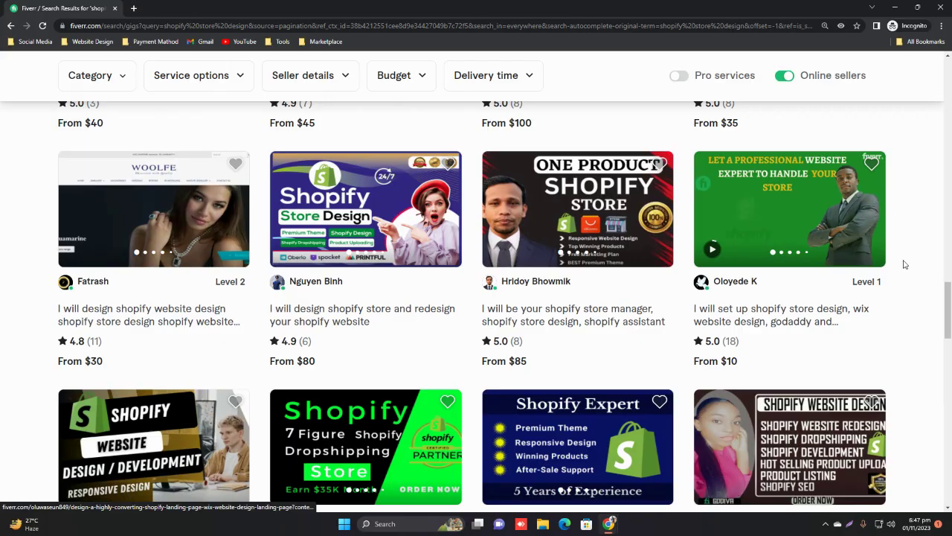
drag(945, 307, 944, 398)
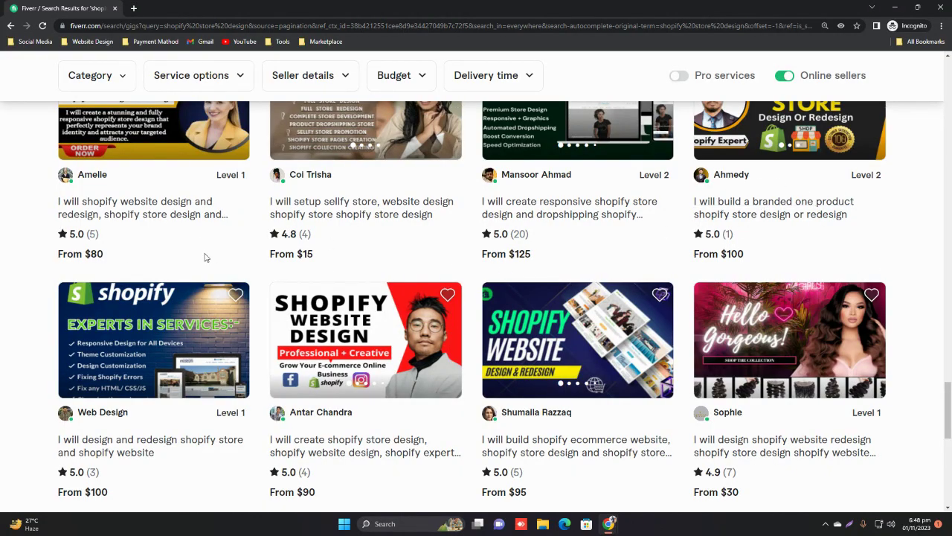
scroll(205, 257, up, 10)
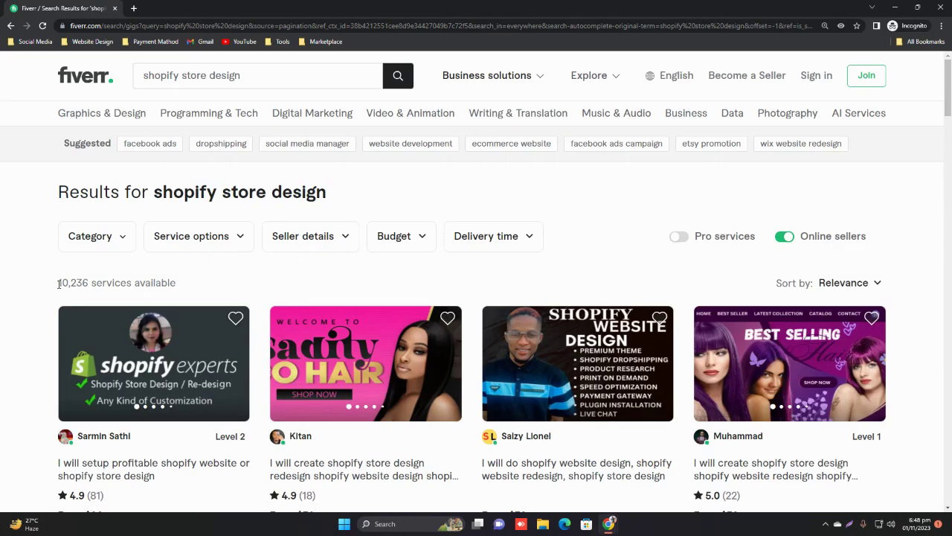
Step: Compare the number of available services with the online sellers filter off and on, and close the incognito window
drag(77, 283, 205, 289)
click(785, 237)
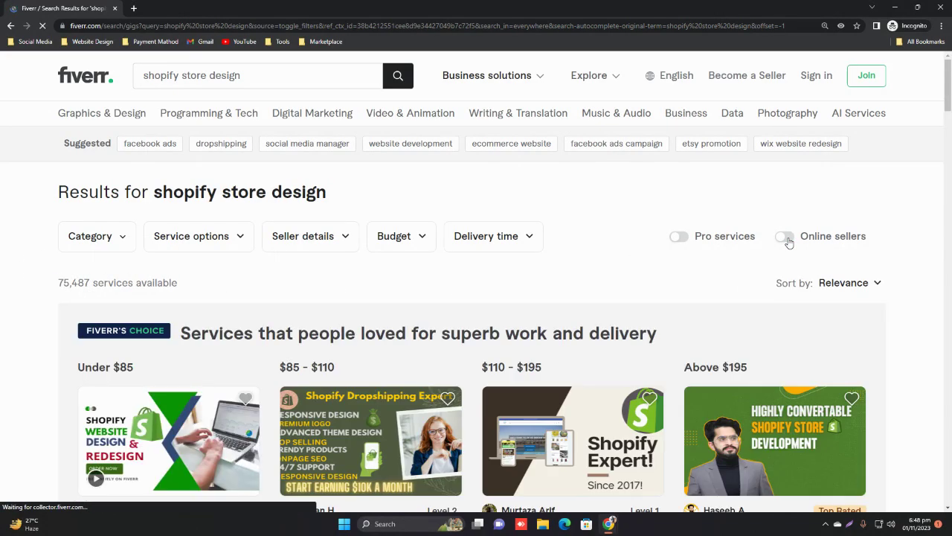
click(787, 237)
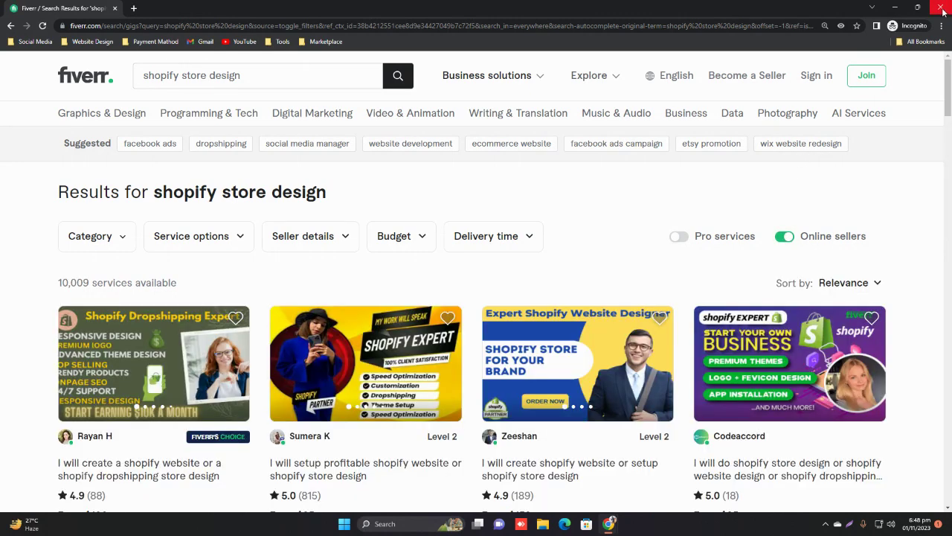
click(942, 11)
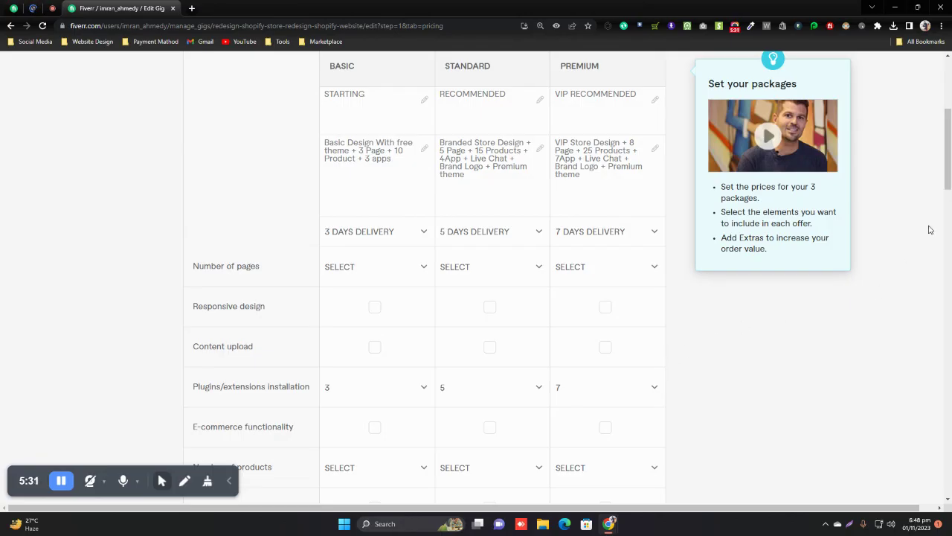
Step: Review the feature rows of the gig's Basic, Standard and Premium packages down to their prices
scroll(950, 193, down, 2)
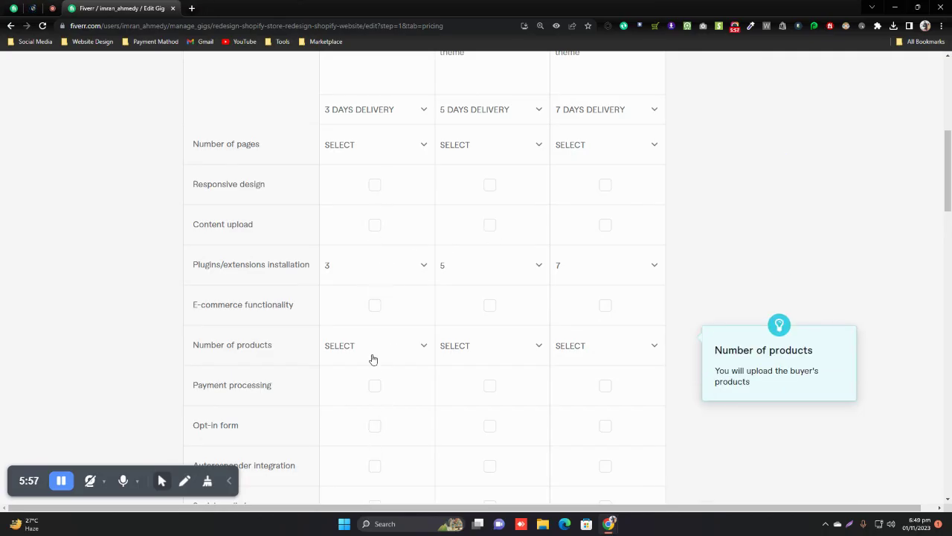
scroll(414, 206, down, 4)
scroll(494, 253, up, 4)
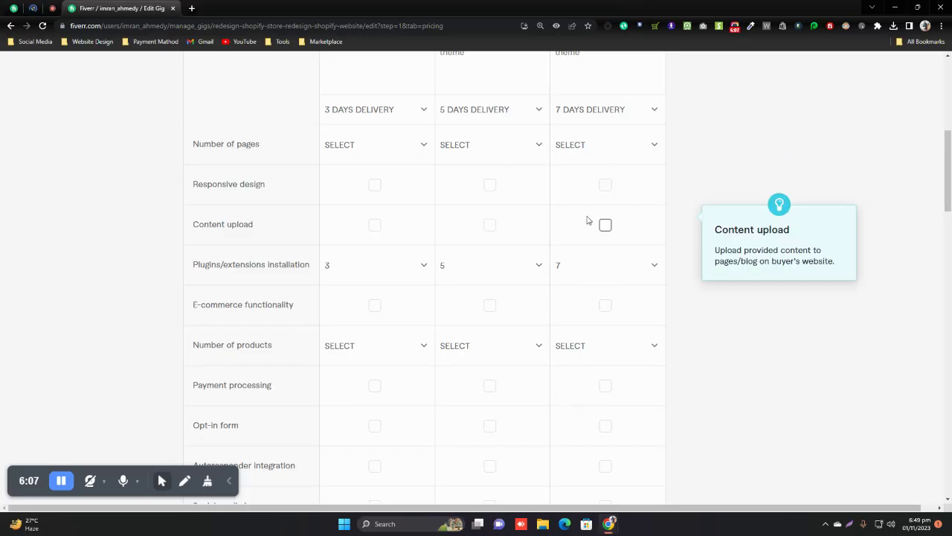
scroll(585, 218, down, 4)
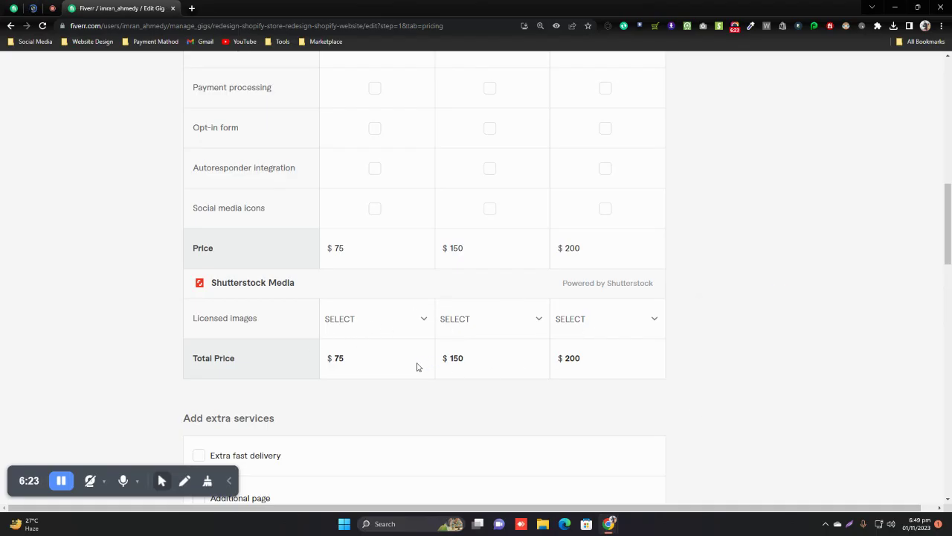
Step: Try a Basic package price of $80 and restore it to $75
click(353, 250)
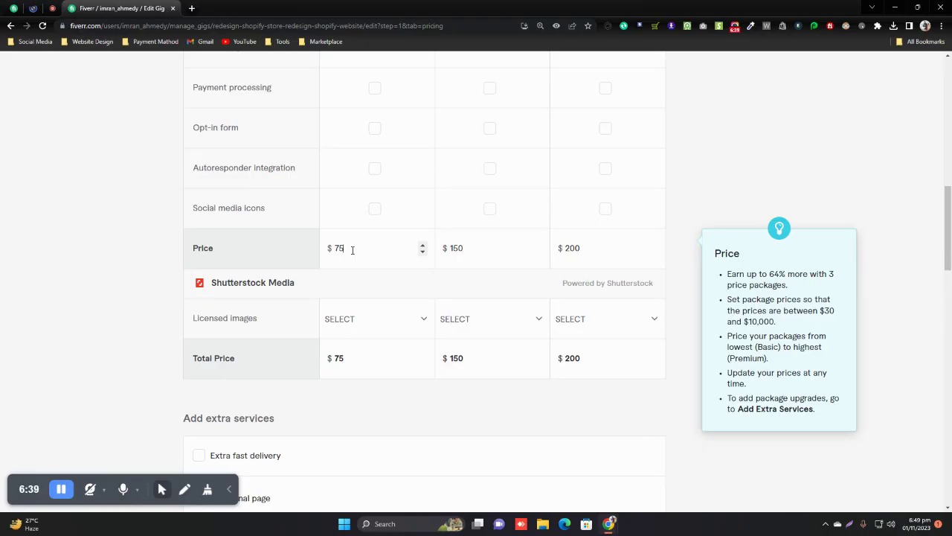
scroll(352, 251, up, 10)
scroll(415, 267, down, 10)
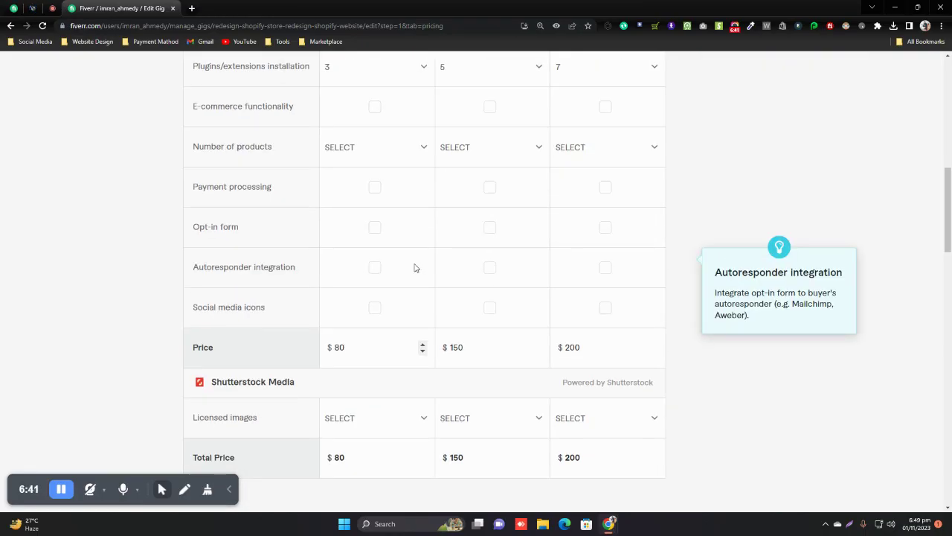
scroll(373, 340, down, 4)
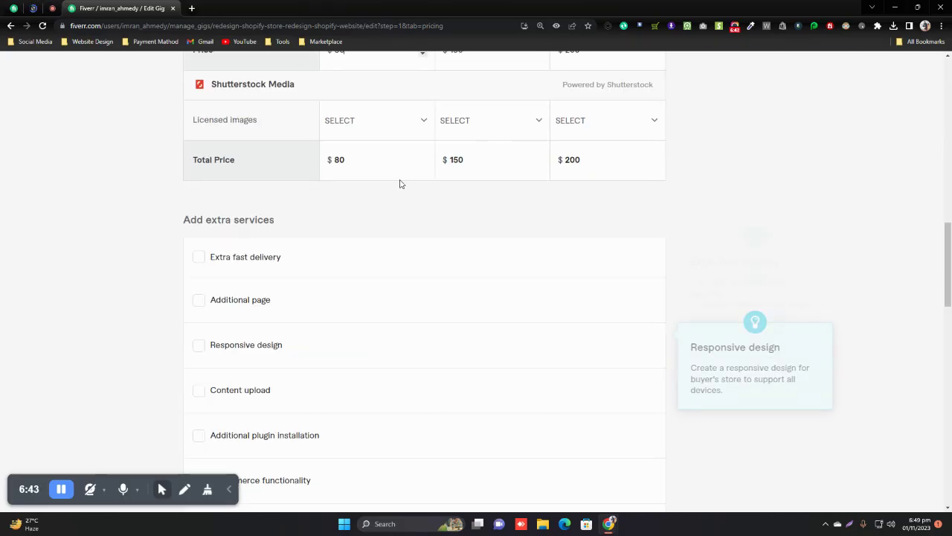
scroll(382, 219, up, 12)
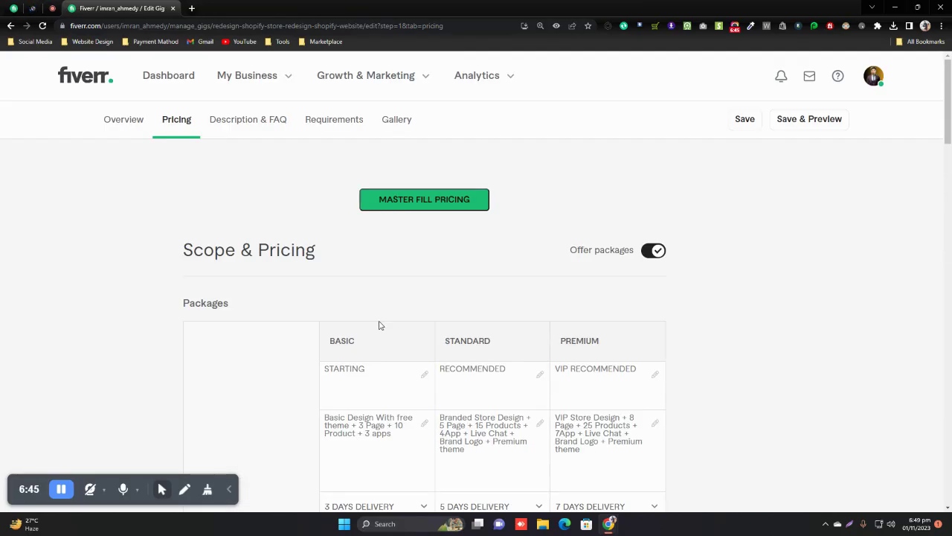
scroll(379, 327, down, 15)
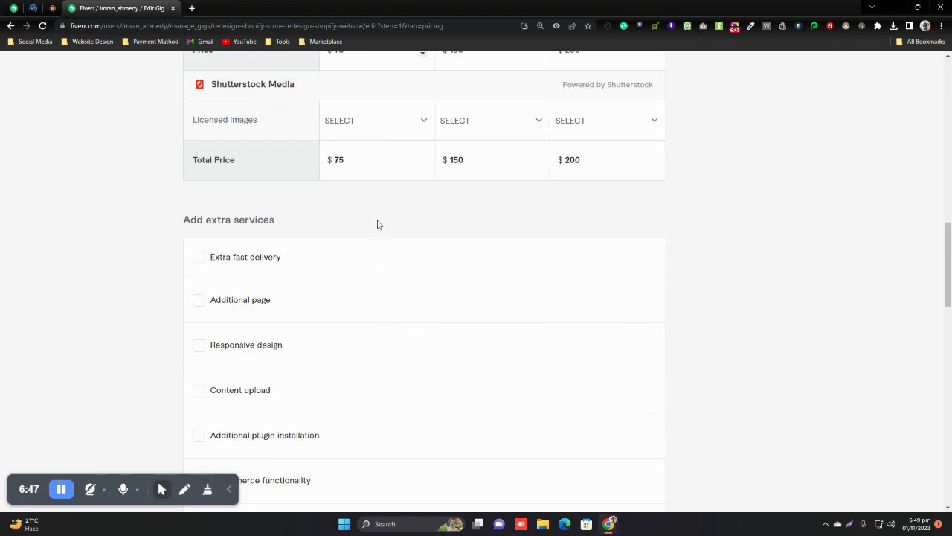
scroll(373, 223, up, 4)
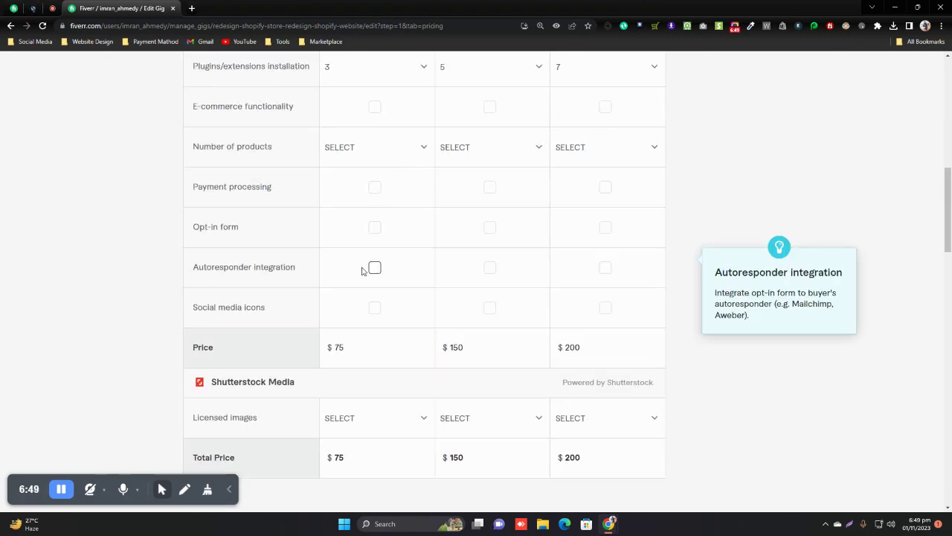
Step: Enable the Extra fast delivery service and offer 1-day delivery on the Basic package for an extra $30
drag(949, 197, 949, 274)
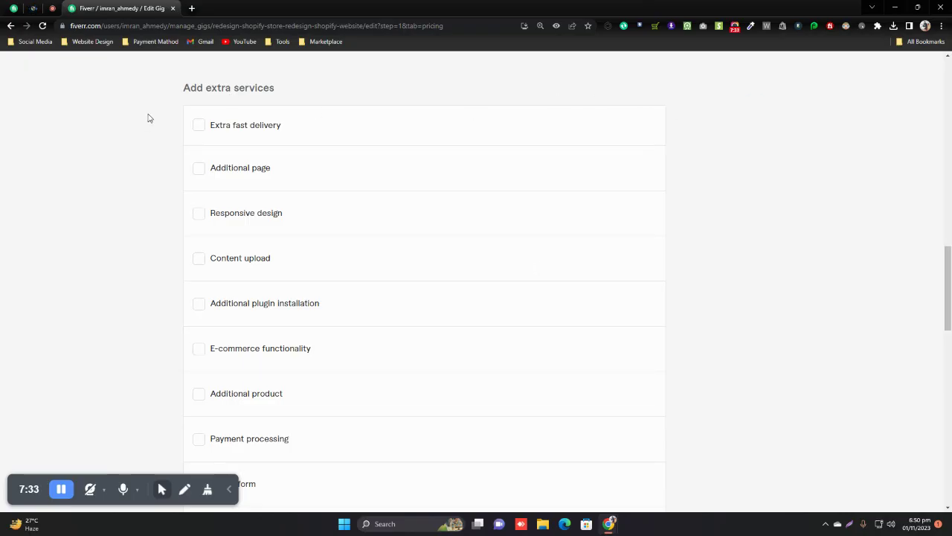
click(199, 125)
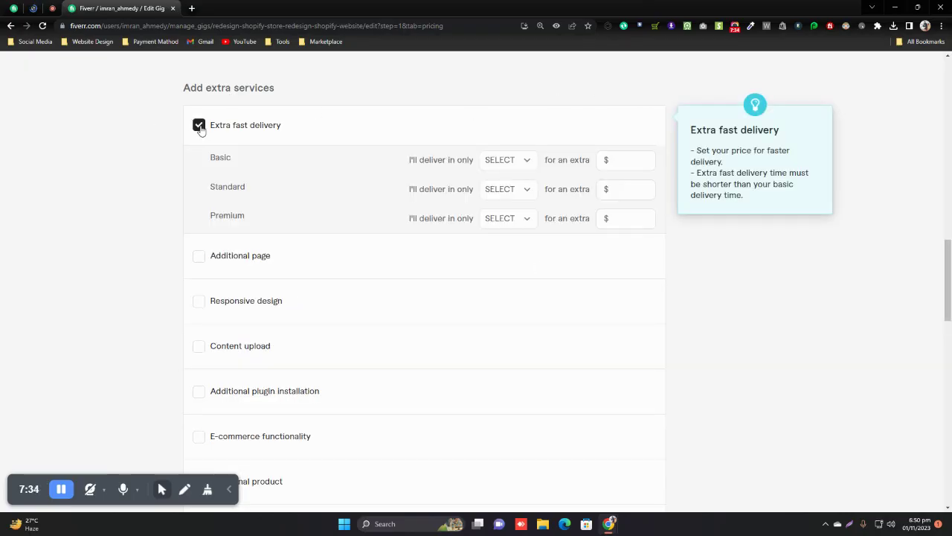
click(518, 161)
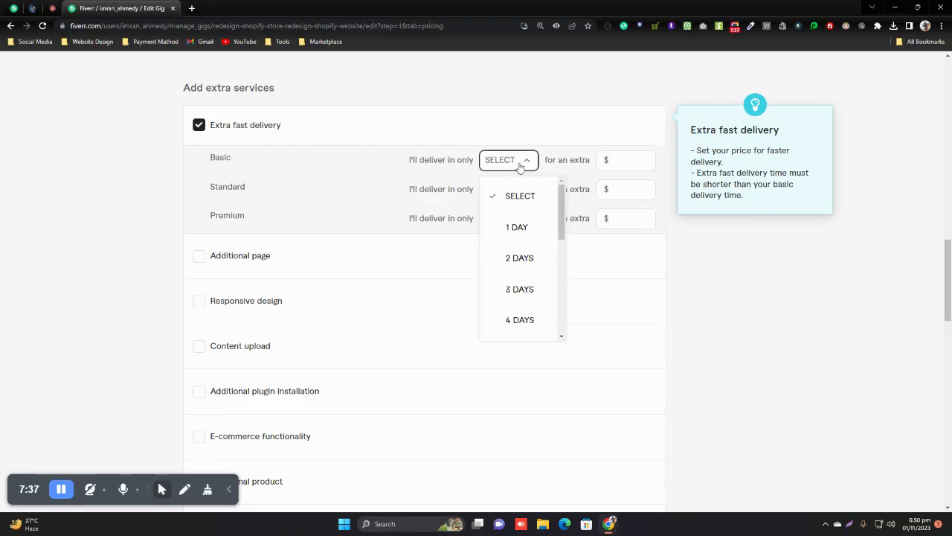
click(519, 228)
click(626, 160)
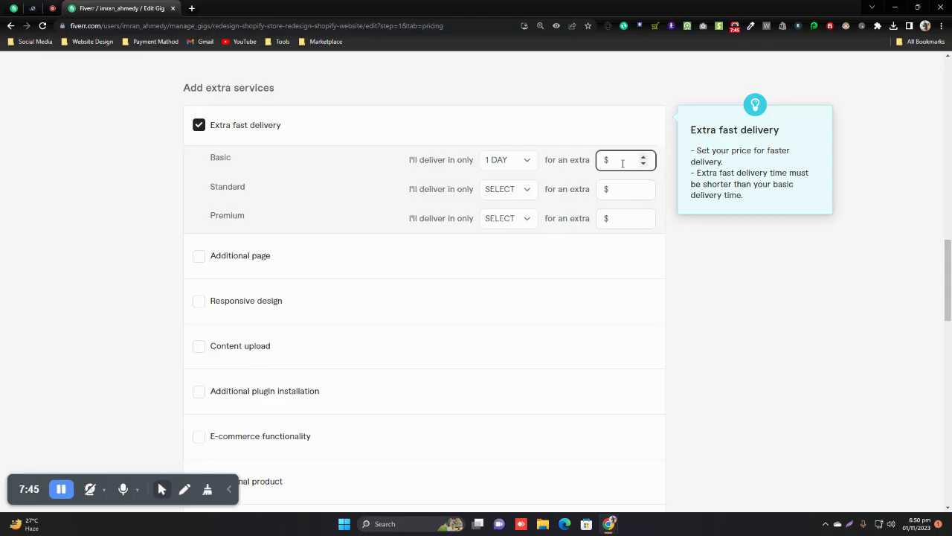
text(50)
key(BackSpace)
key(BackSpace)
text(30)
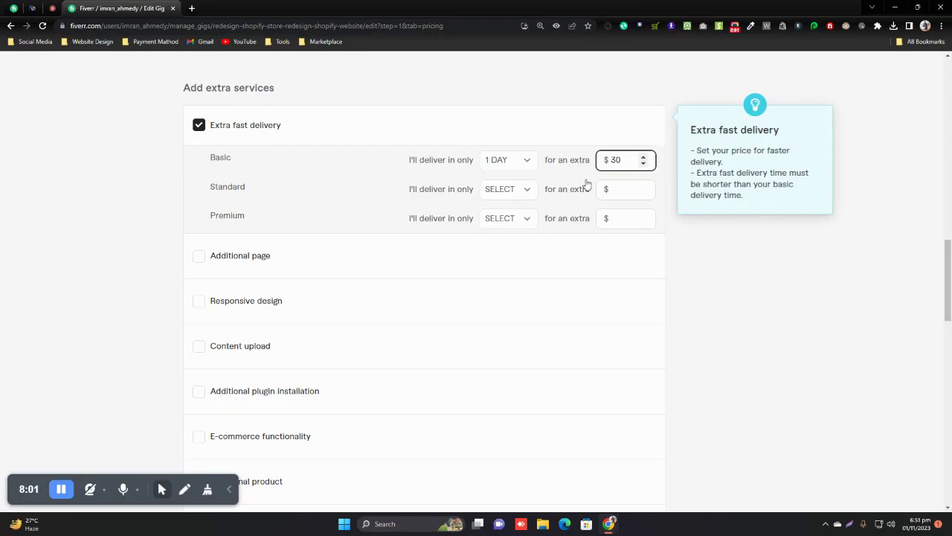
Step: Check the Extra fast delivery option and look over the remaining extra services, such as Additional page
click(202, 128)
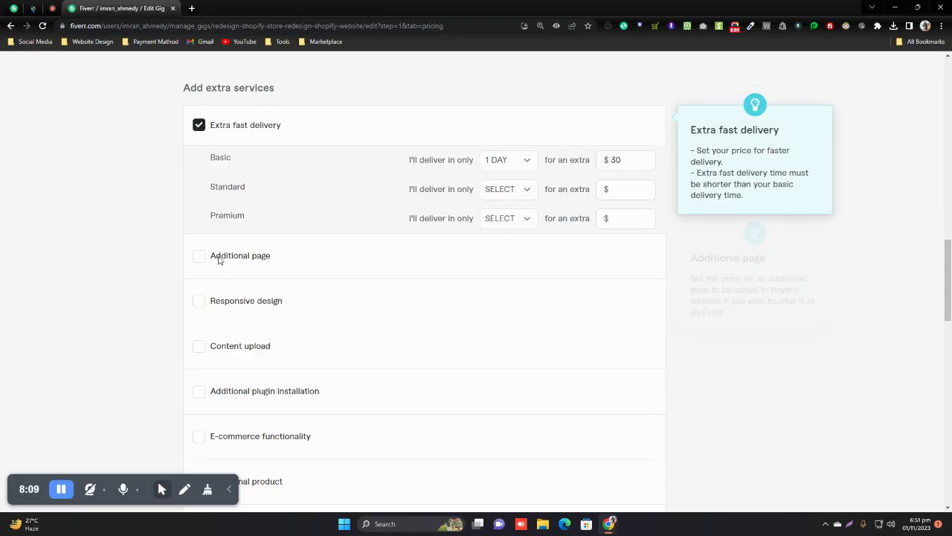
drag(272, 261, 252, 261)
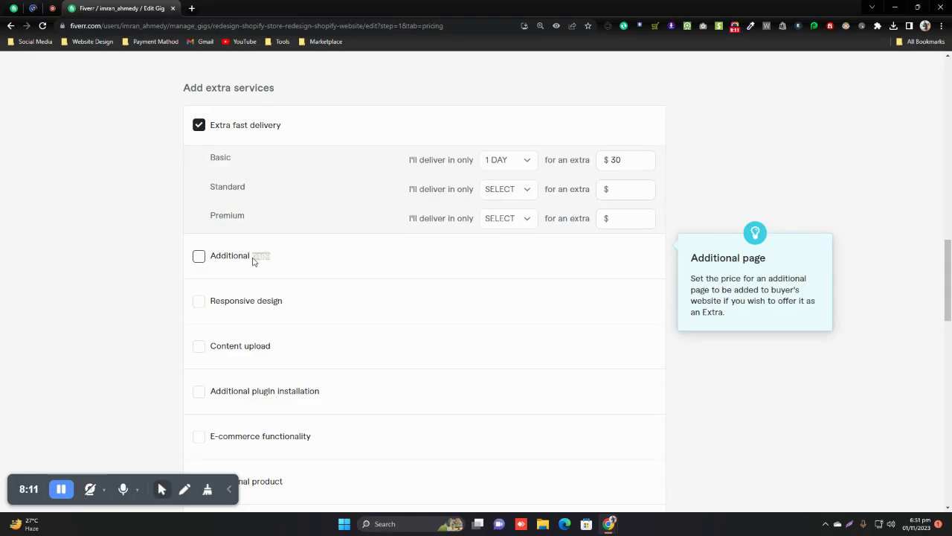
click(200, 126)
click(199, 125)
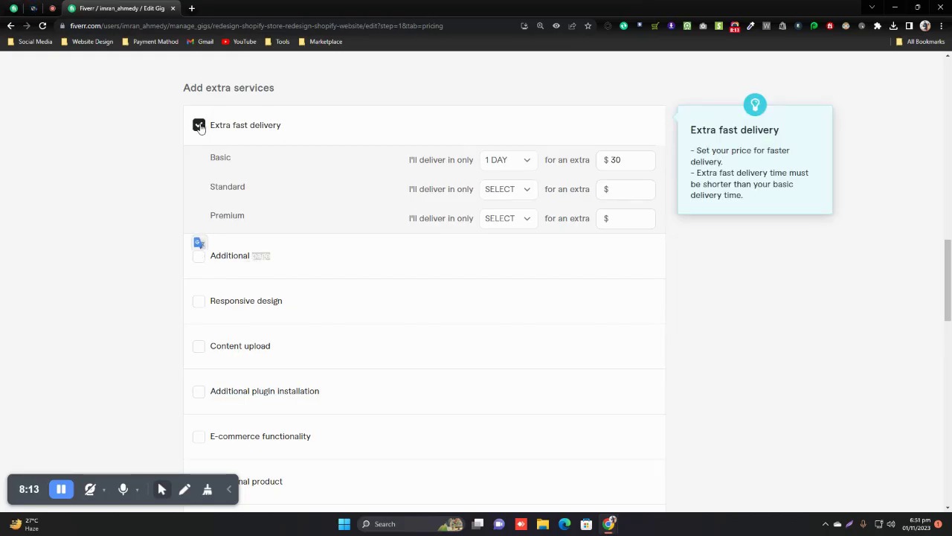
click(135, 162)
scroll(283, 243, up, 6)
scroll(283, 242, down, 10)
scroll(215, 189, up, 4)
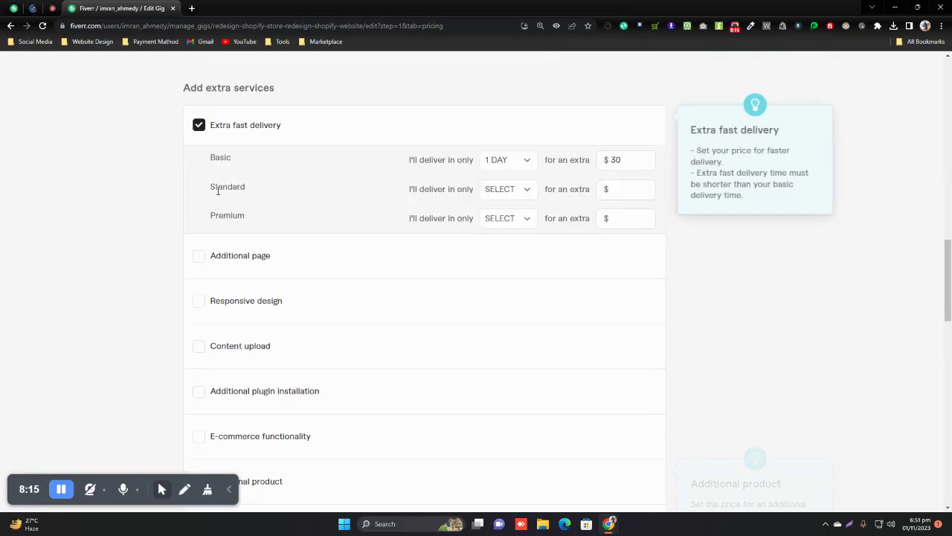
drag(949, 250, 949, 266)
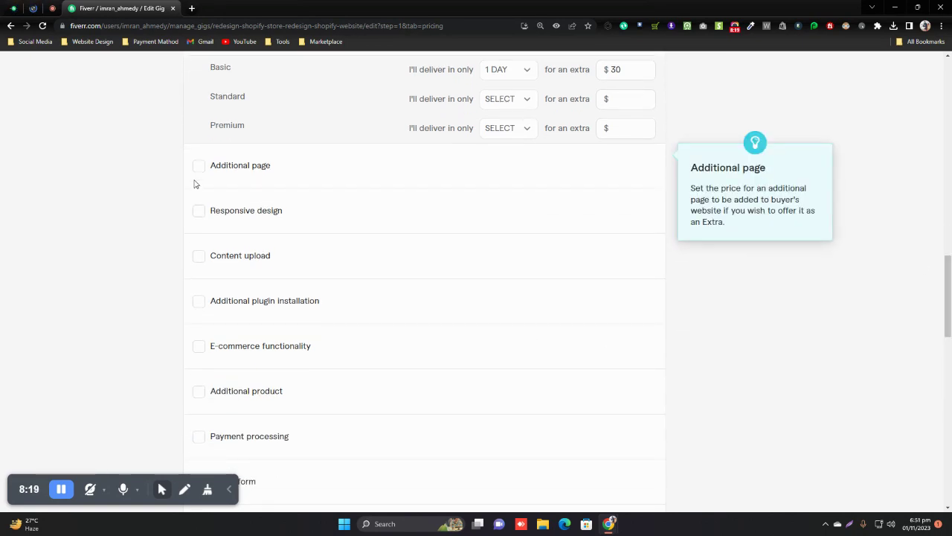
Step: Load ahmedyitcenter.com in a new browser tab
click(191, 9)
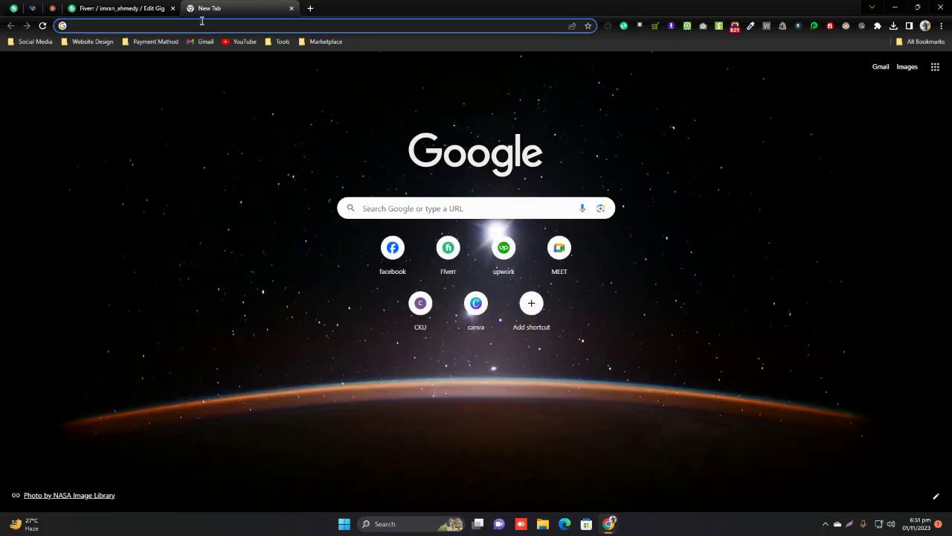
text(ahmedyitcenter.com)
key(Return)
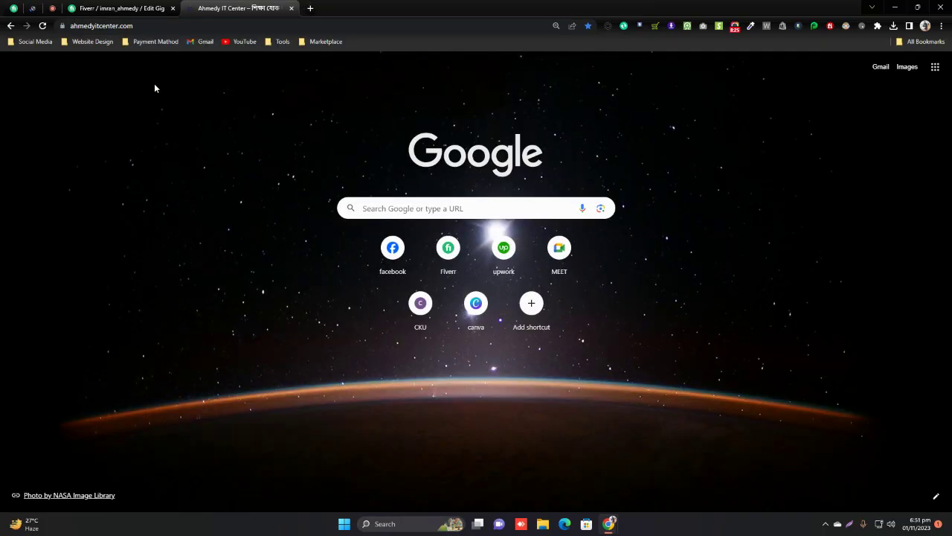
Step: Load the Fitsense Wellness store at fitsensewellness.com in another new browser tab
click(310, 9)
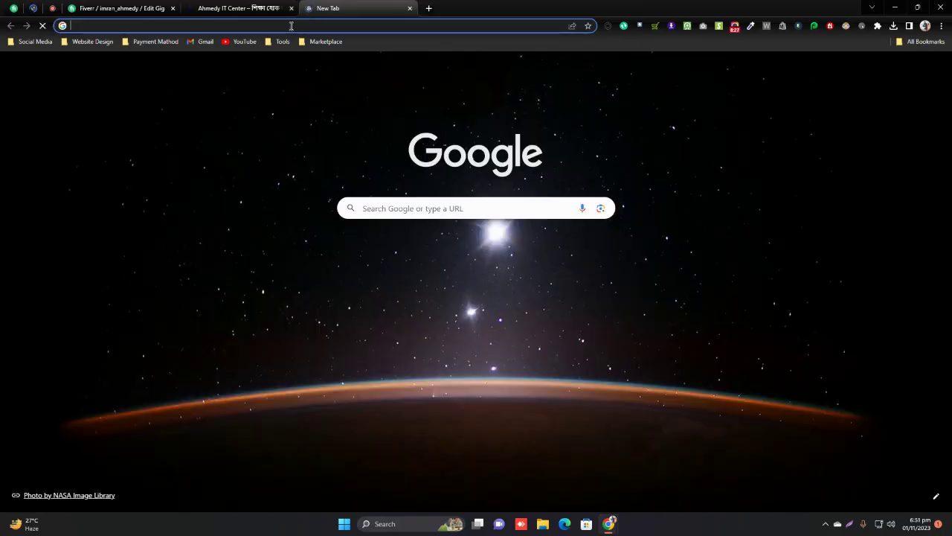
text(w)
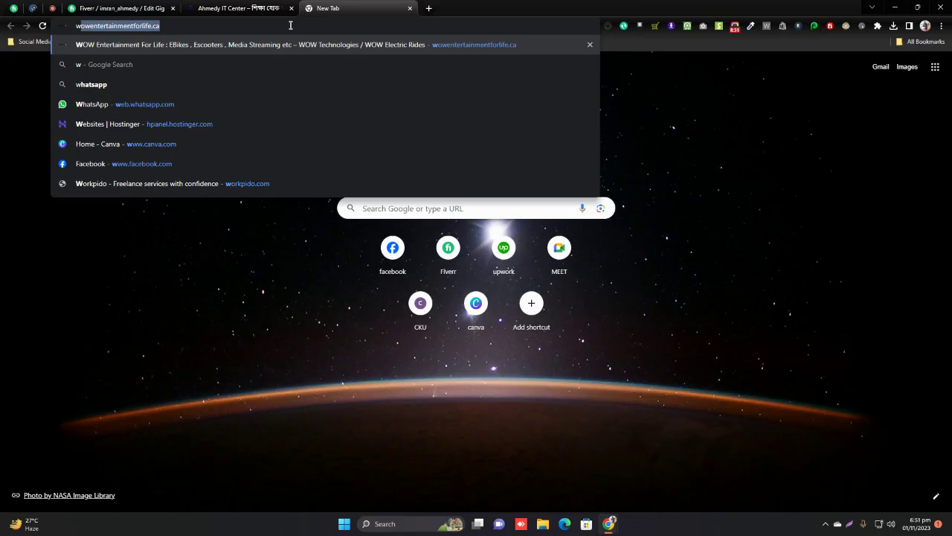
key(BackSpace)
text(fii)
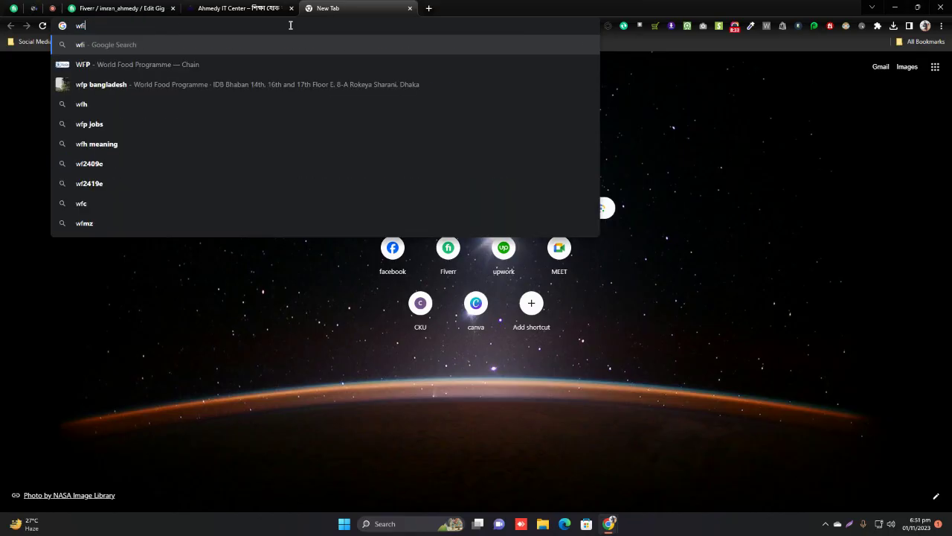
key(BackSpace)
key(BackSpace)
key(BackSpace)
key(BackSpace)
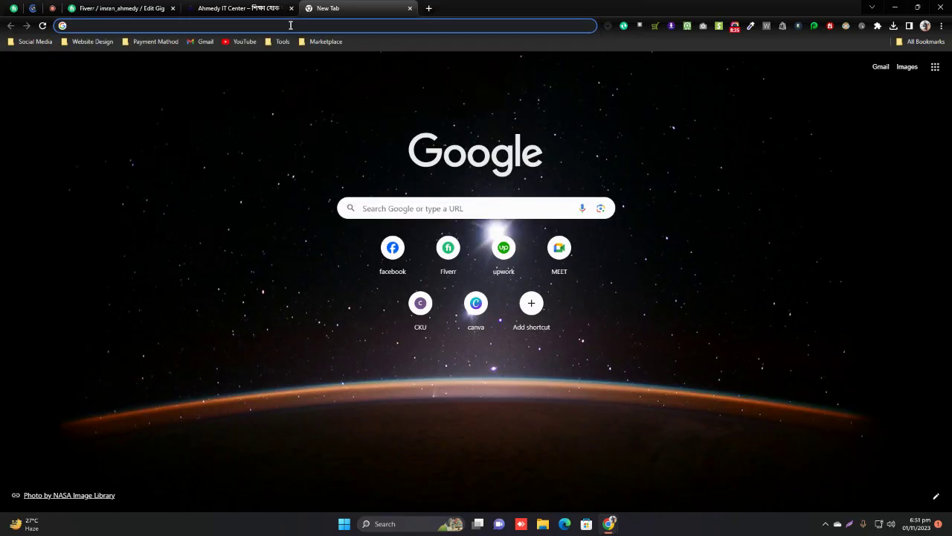
text(fit)
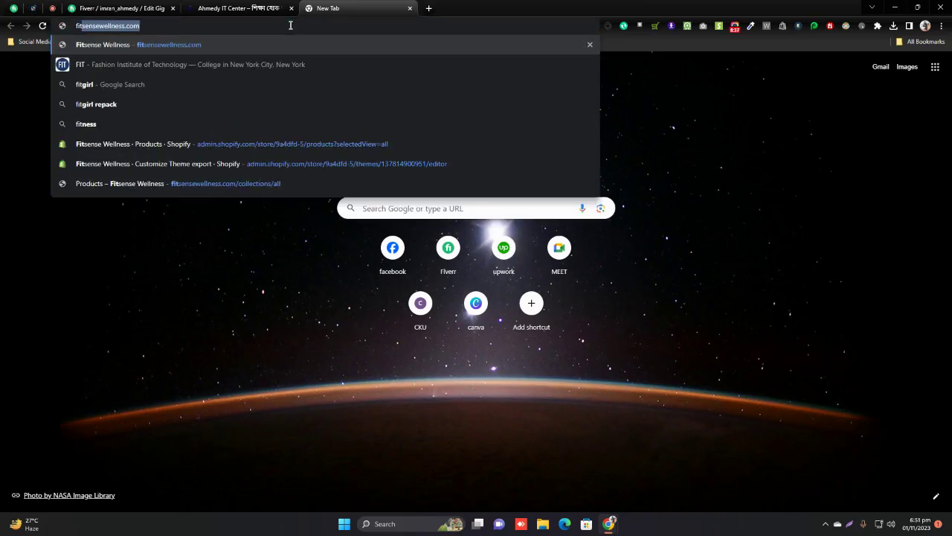
click(215, 42)
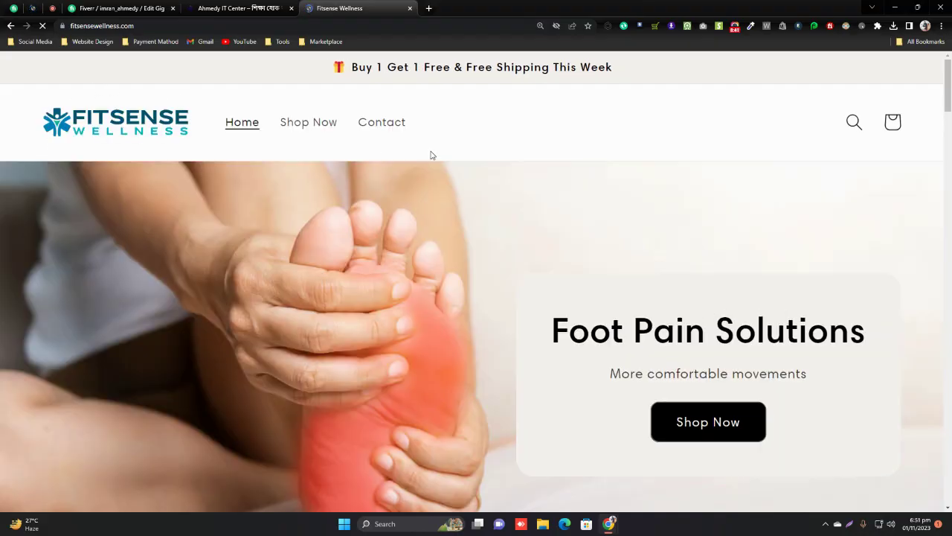
Step: Look over the store's popular products, open the Wearable Bunion Corrector page and examine its Top Features section
scroll(426, 198, down, 8)
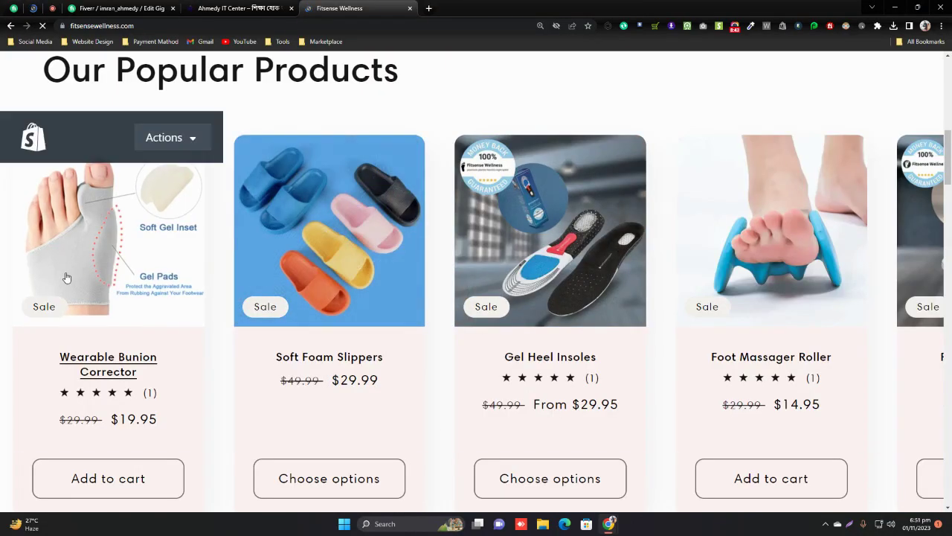
scroll(559, 330, up, 1)
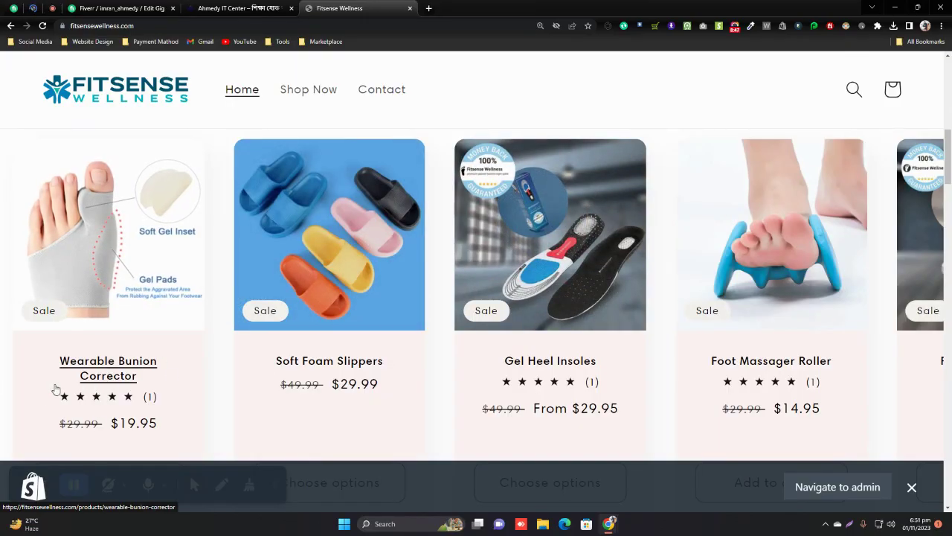
click(110, 380)
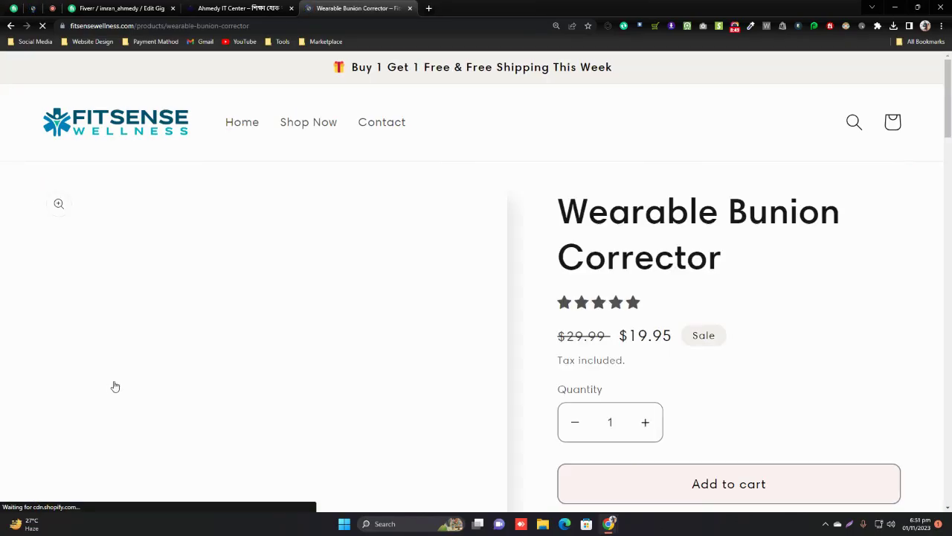
scroll(569, 256, down, 15)
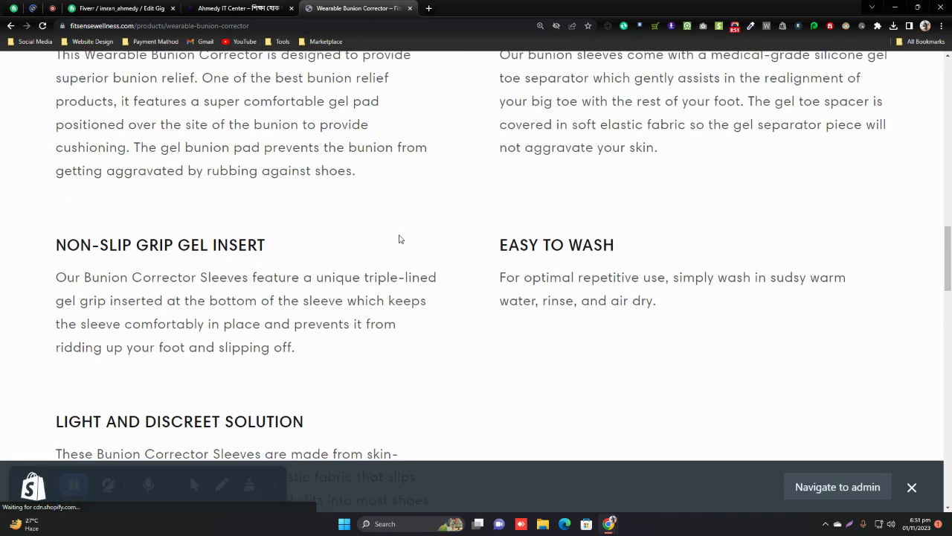
scroll(335, 224, up, 4)
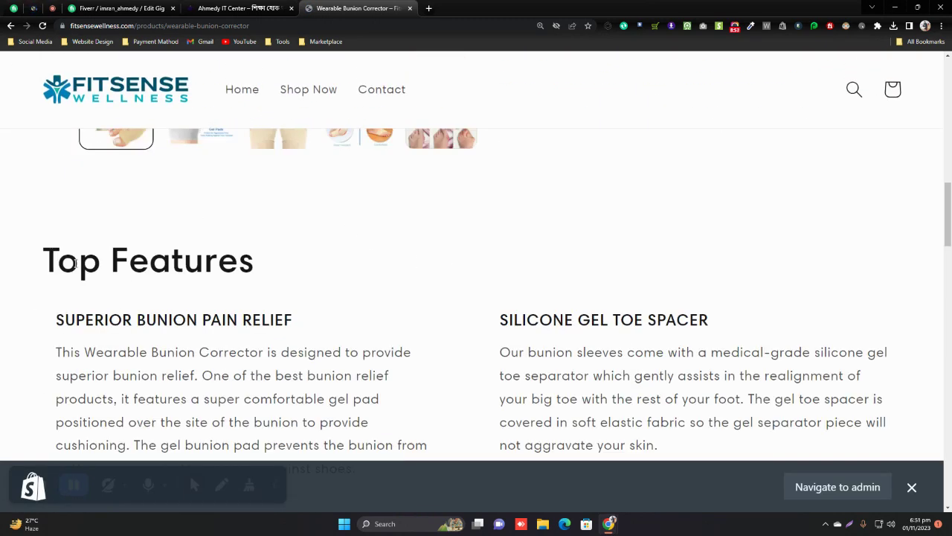
Step: Look over the Top Features and the rest of the Wearable Bunion Corrector page, and return to the store's home page
drag(58, 260, 238, 264)
scroll(389, 272, down, 10)
scroll(416, 253, up, 15)
key(alt+Left)
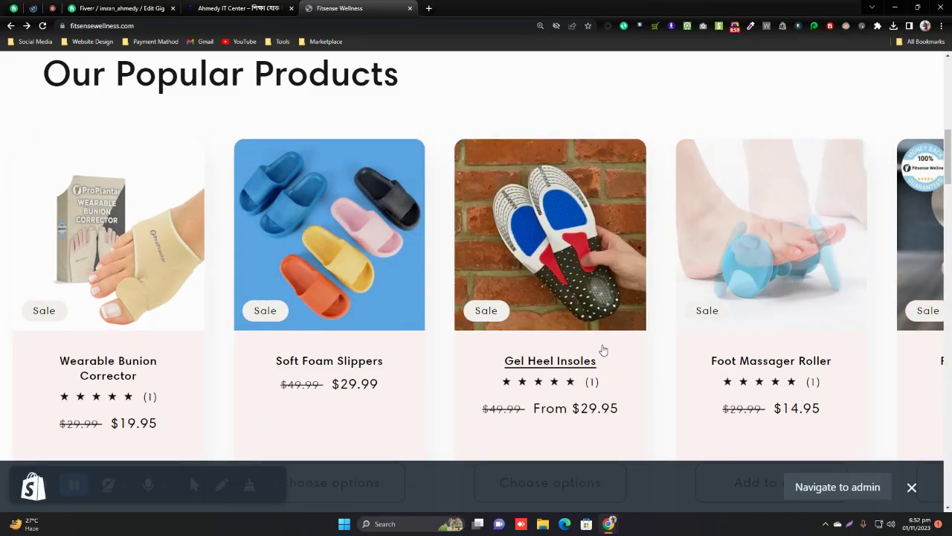
Step: Browse the popular products, open the Fasciitis Night Splint page and read its feature descriptions and specifications
scroll(551, 320, down, 4)
click(506, 285)
scroll(708, 308, up, 8)
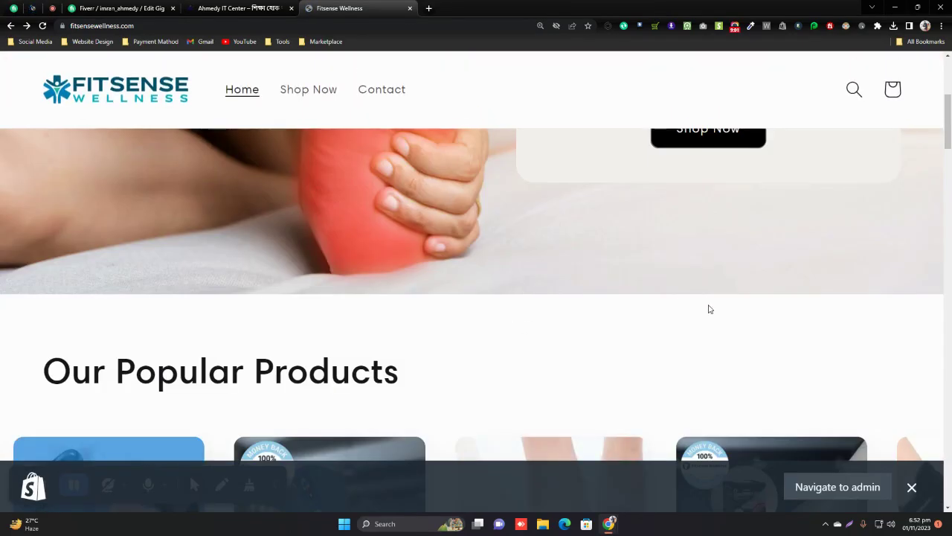
scroll(759, 262, down, 4)
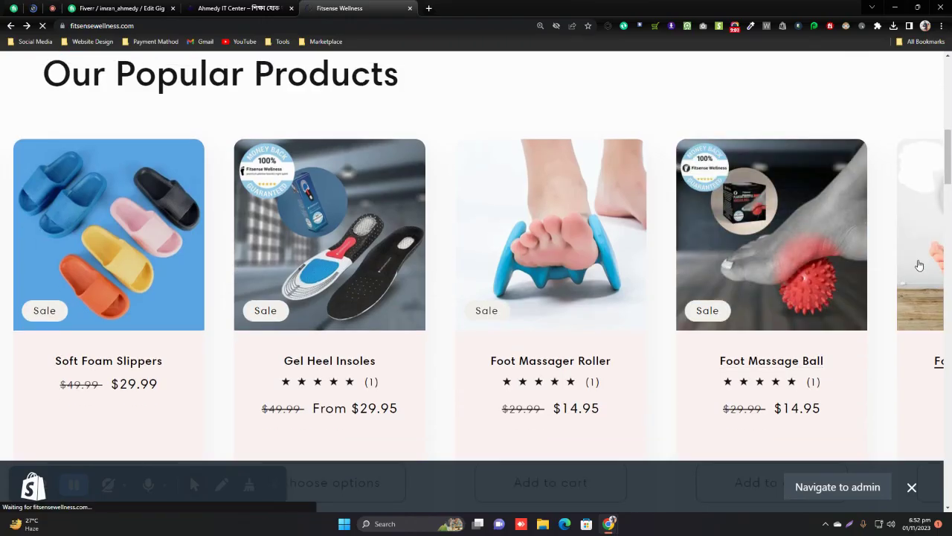
click(539, 305)
scroll(374, 251, down, 10)
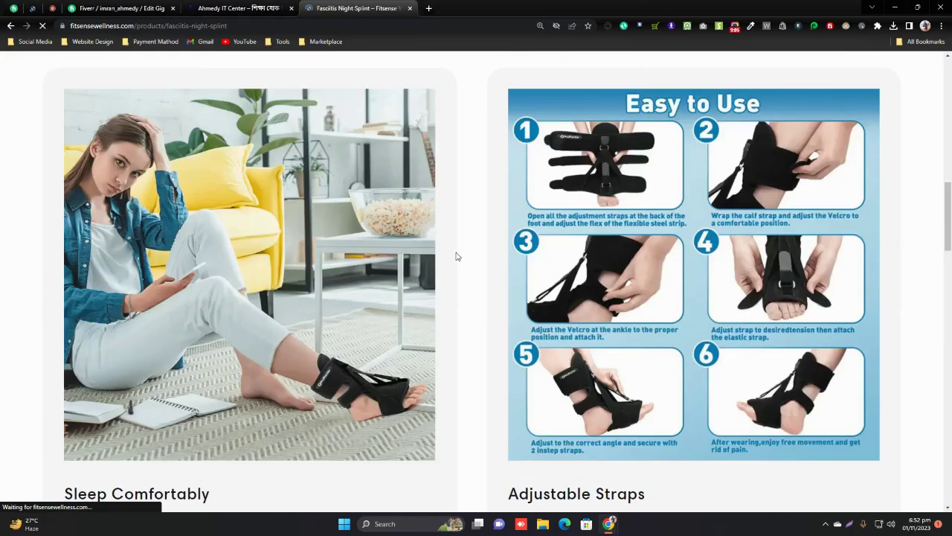
scroll(453, 264, down, 4)
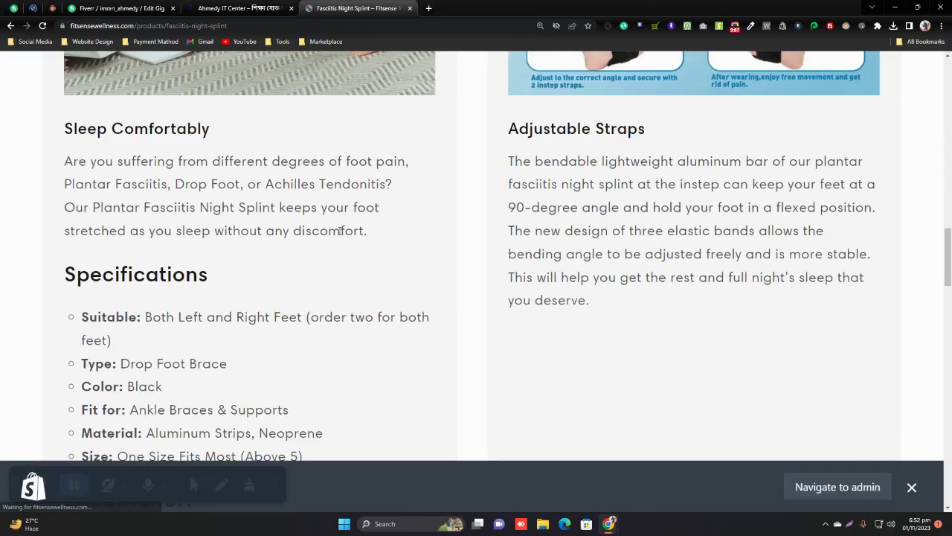
scroll(689, 358, down, 4)
Step: Dismiss the Shopify admin bar and look over the splint's Customer Reviews and the rest of its product page
click(911, 486)
scroll(465, 336, down, 8)
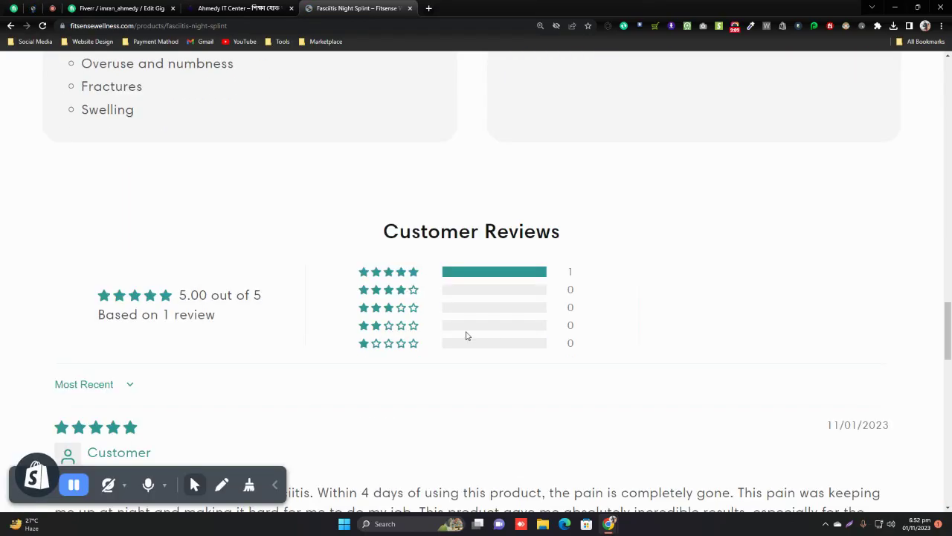
scroll(447, 318, down, 10)
scroll(438, 280, up, 7)
scroll(412, 265, down, 7)
scroll(414, 265, up, 20)
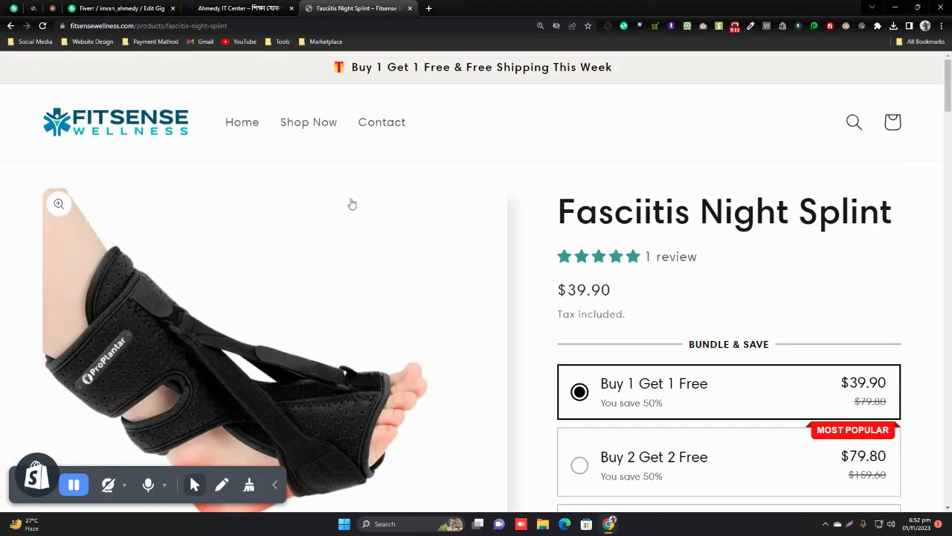
Step: Return to the Fiverr gig's pricing page and enable the Additional page extra service
click(119, 8)
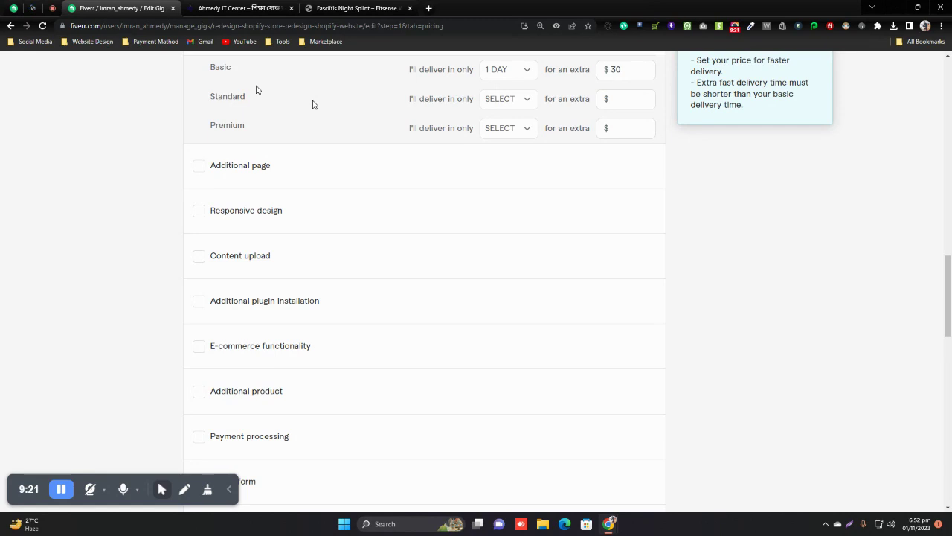
scroll(440, 211, up, 4)
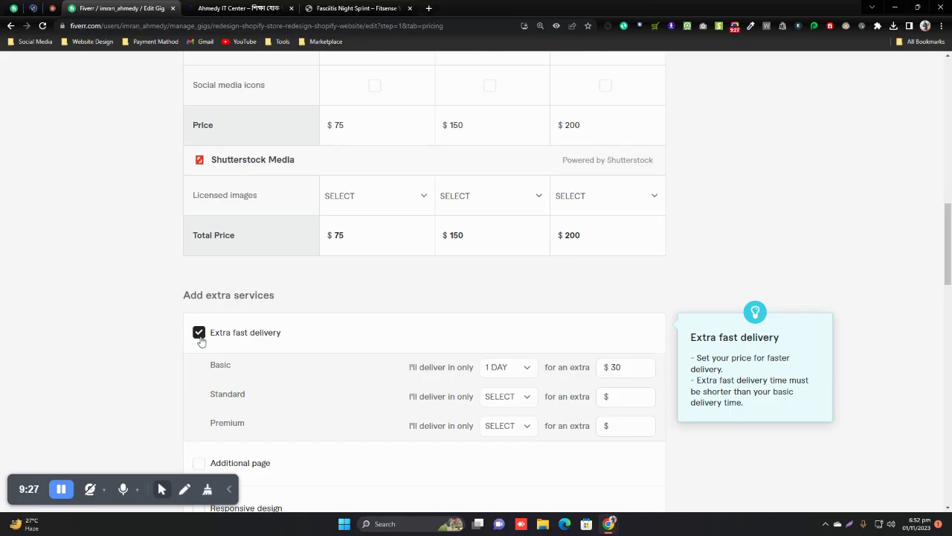
scroll(266, 202, down, 4)
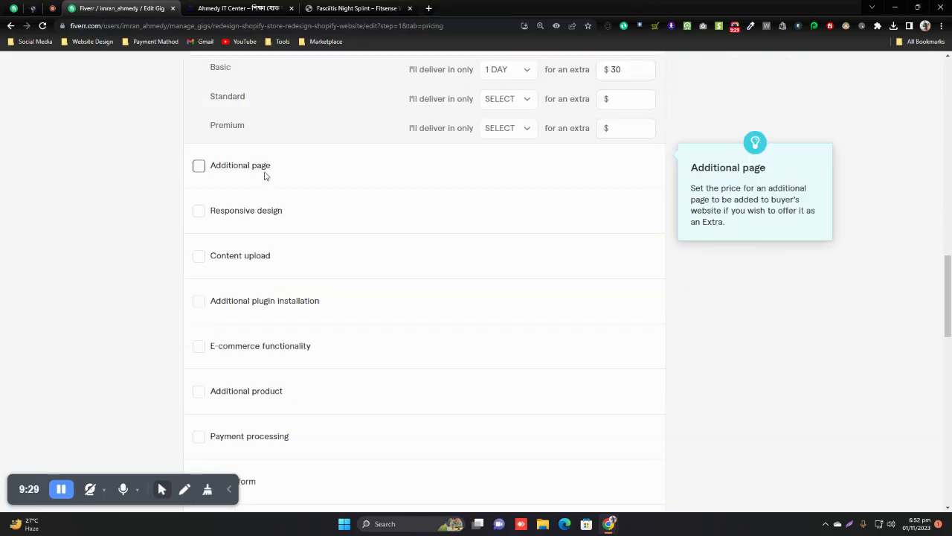
click(198, 166)
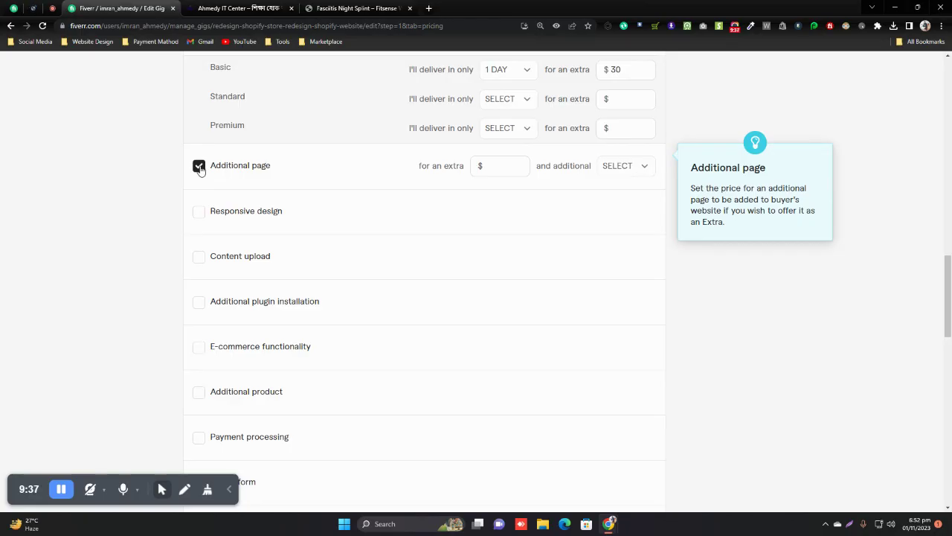
Step: Check the number of pages offered in the Starting and Recommended package descriptions
scroll(200, 168, up, 15)
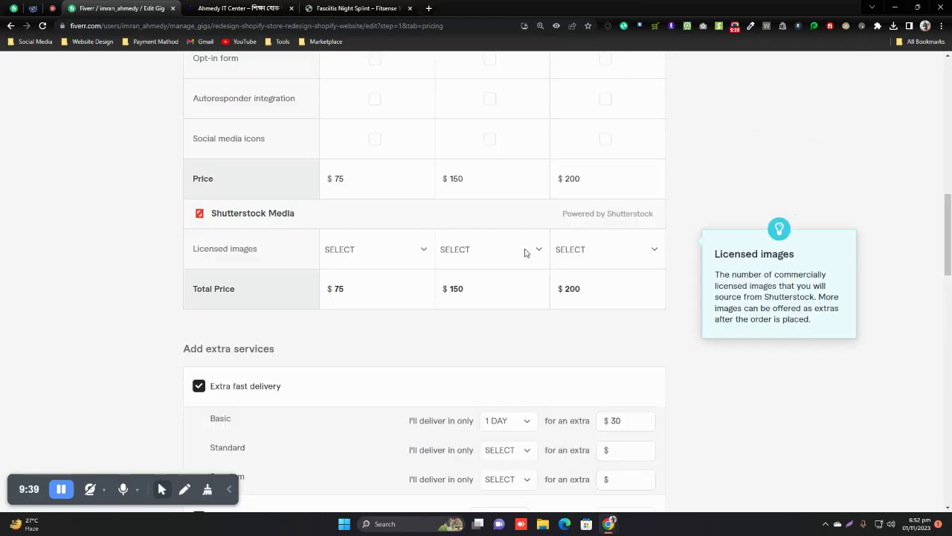
scroll(408, 370, down, 5)
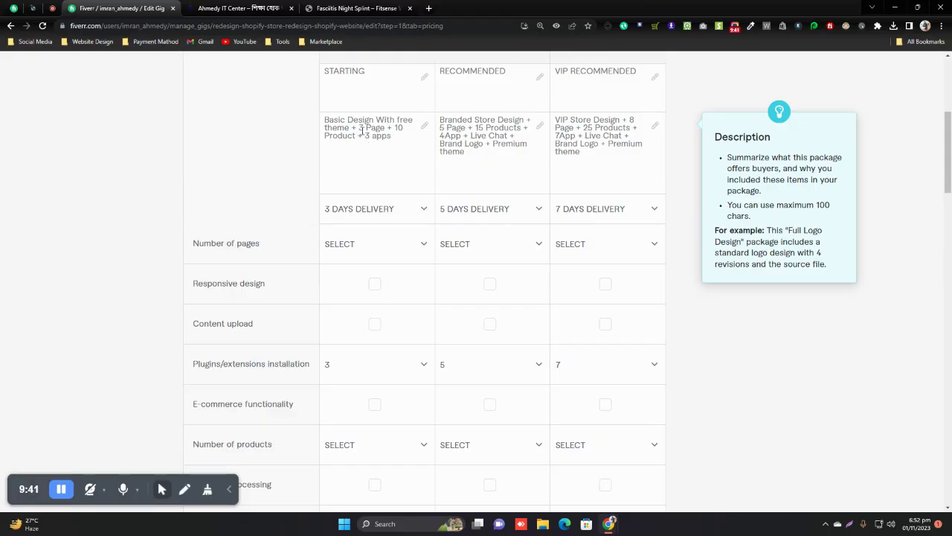
drag(358, 129, 387, 128)
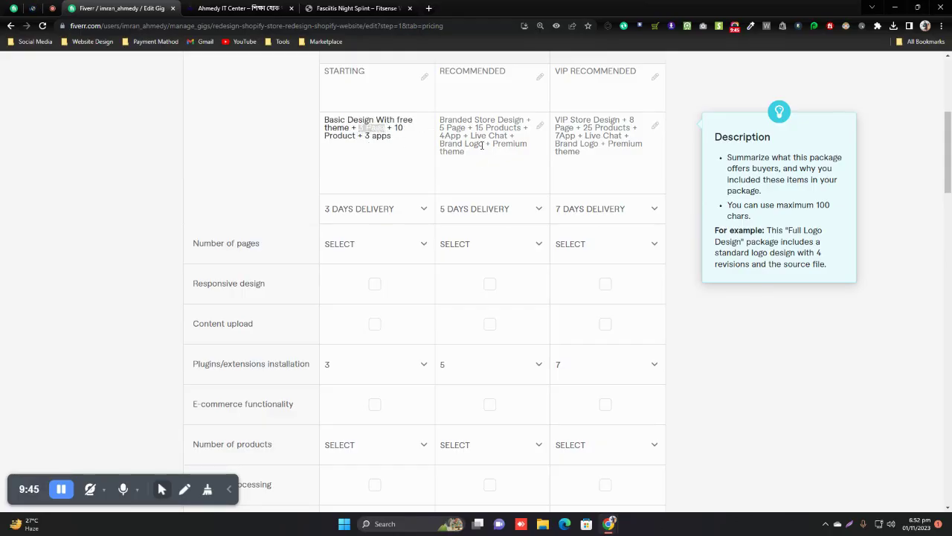
drag(440, 128, 463, 128)
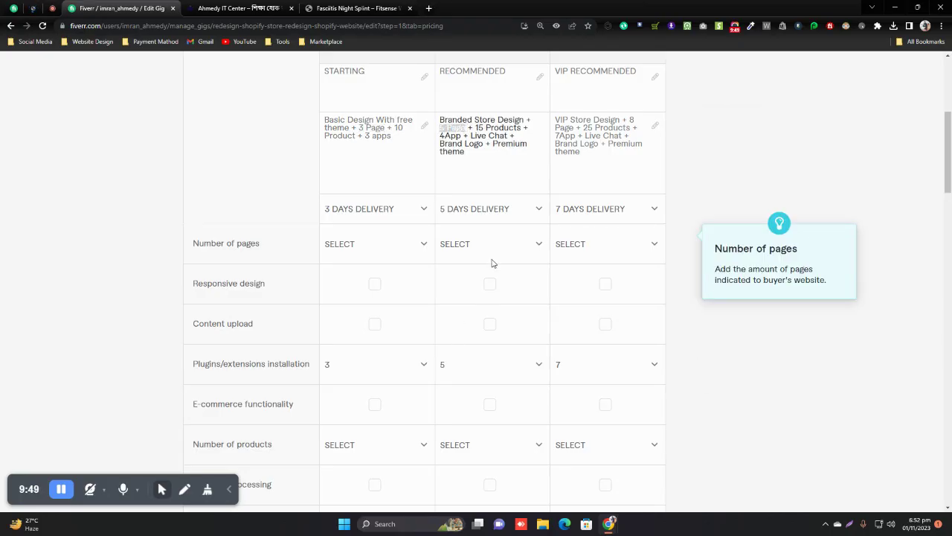
Step: Set the Additional page extra to a price of $50 and 2 additional days
scroll(491, 262, down, 15)
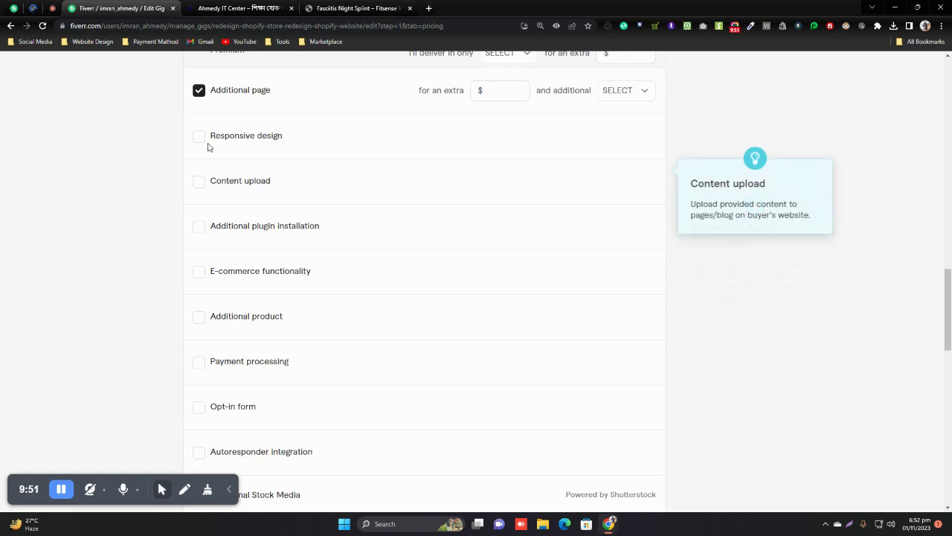
click(506, 91)
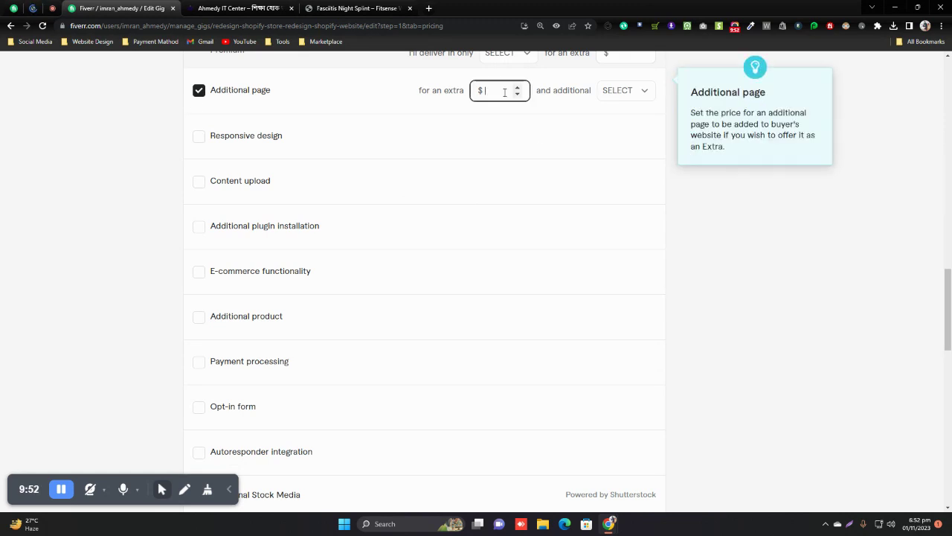
click(625, 97)
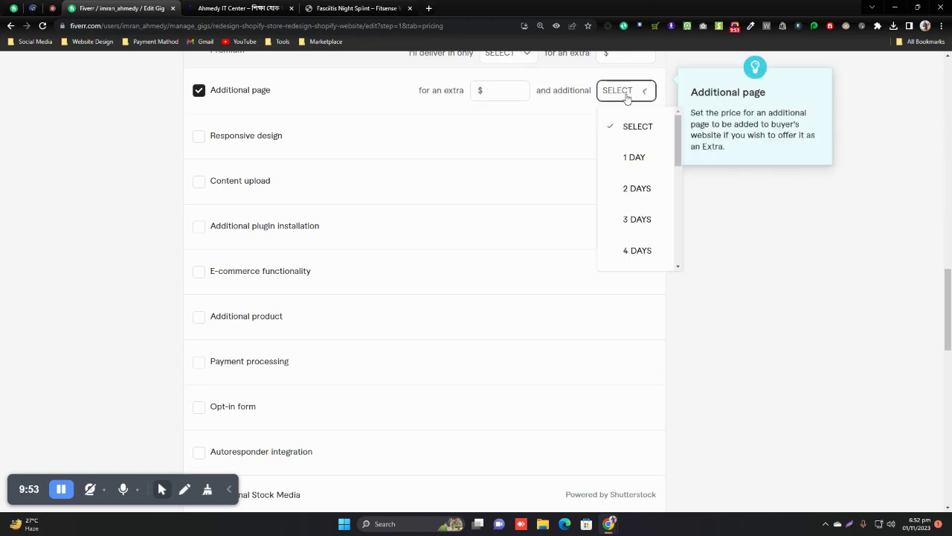
click(632, 190)
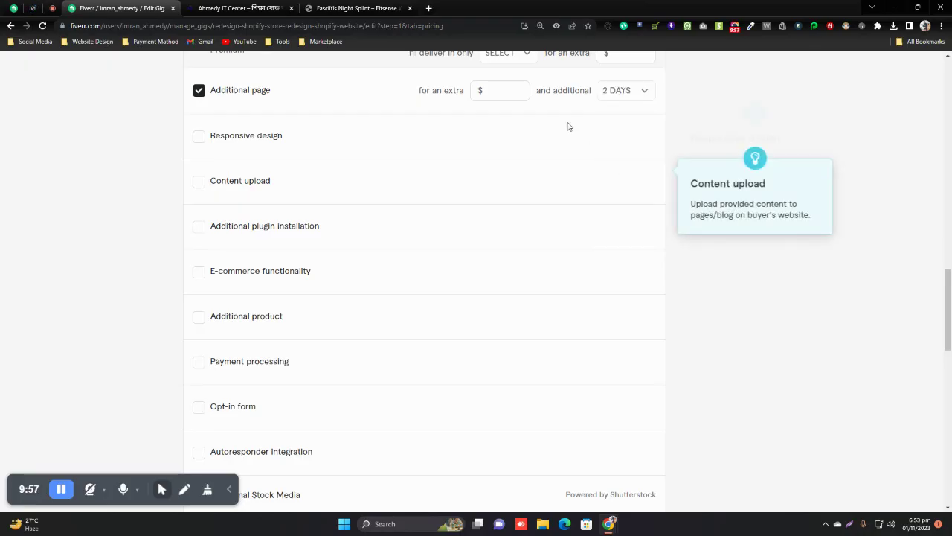
click(500, 88)
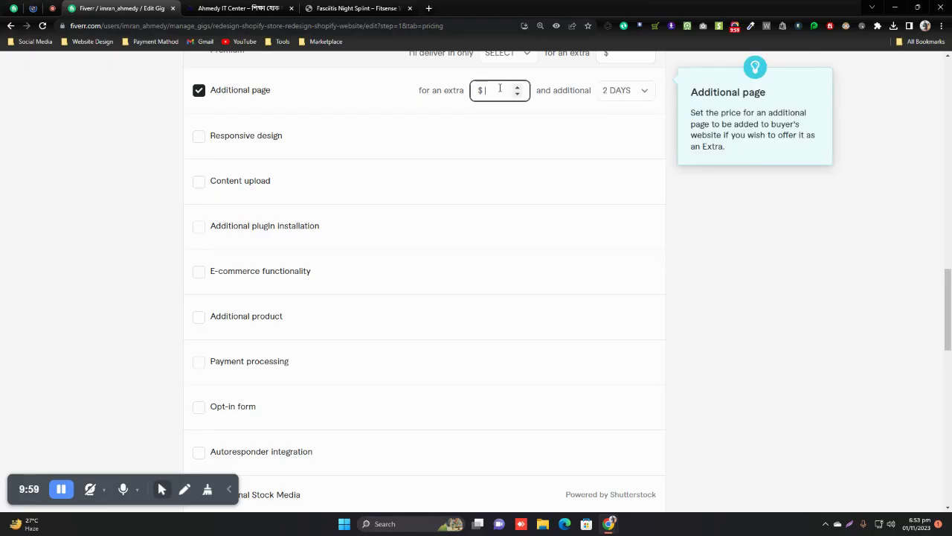
drag(949, 295, 949, 277)
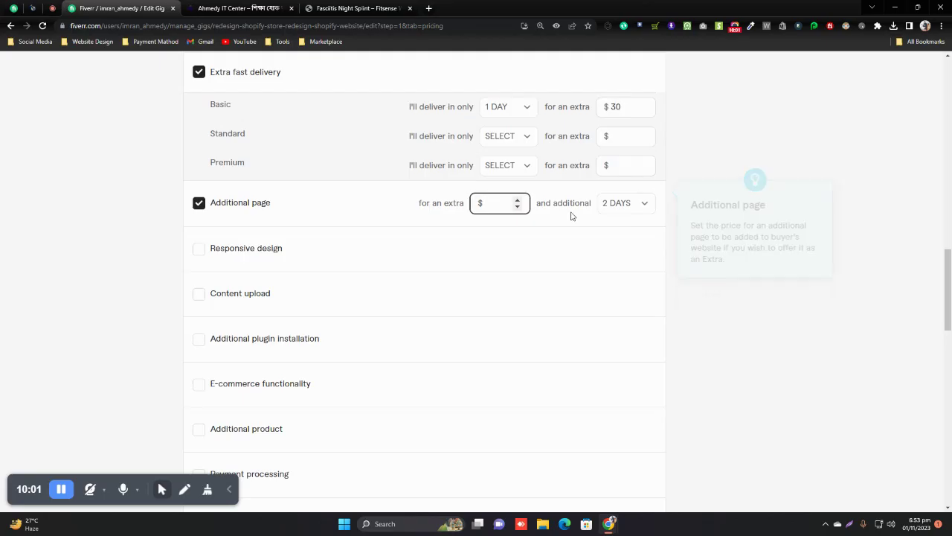
click(640, 204)
scroll(653, 261, down, 4)
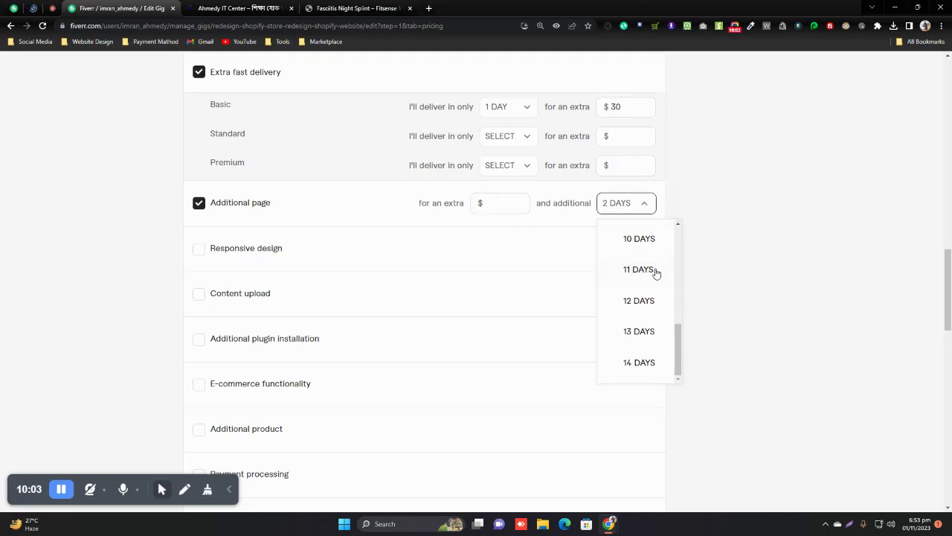
scroll(648, 275, up, 4)
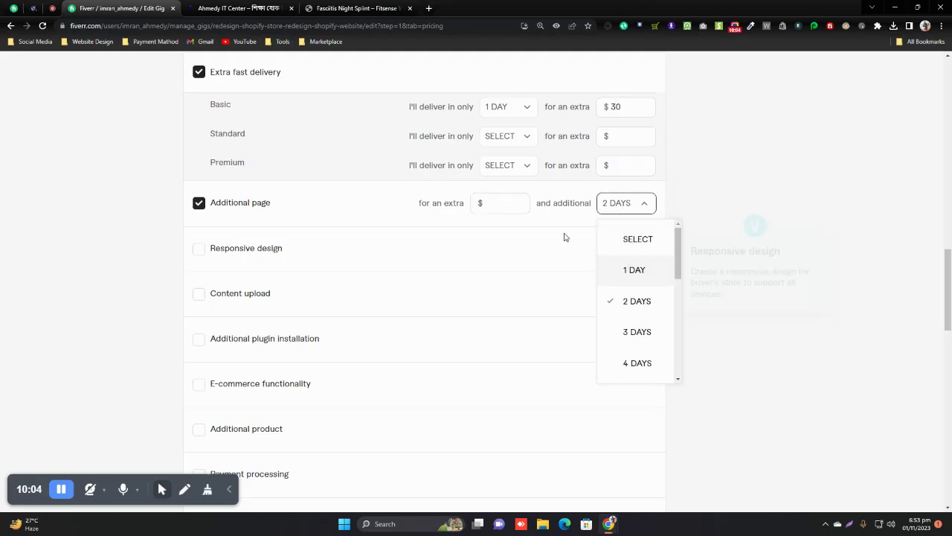
click(494, 203)
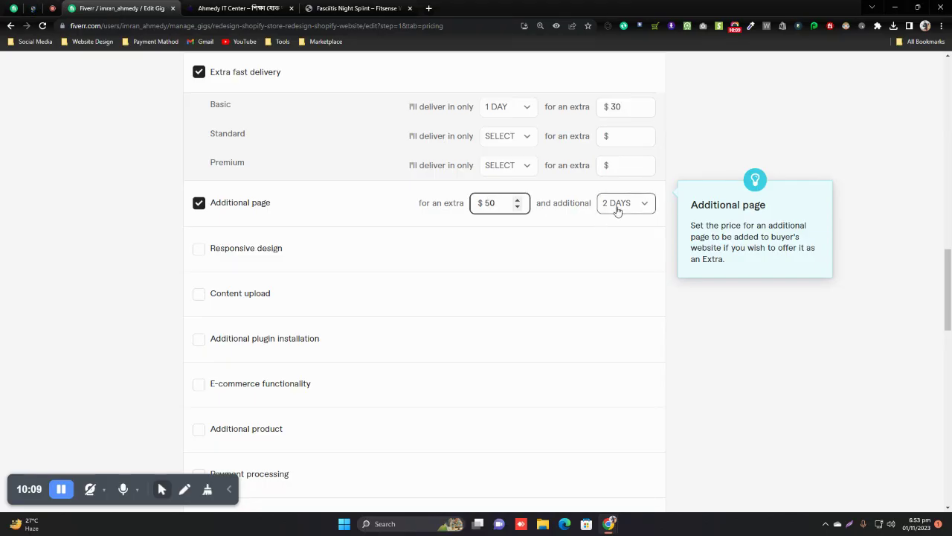
click(424, 231)
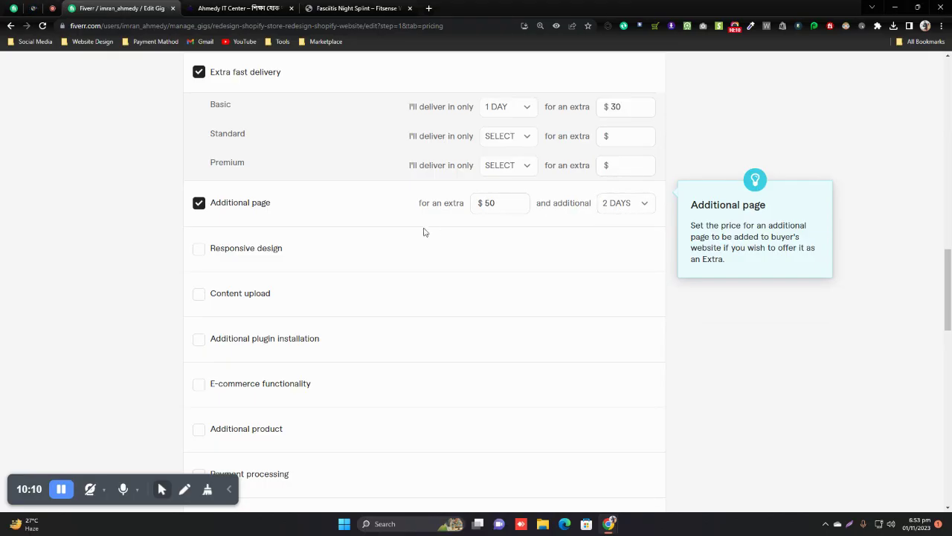
Step: Disable the Additional page extra and look over the remaining extra services
double_click(497, 205)
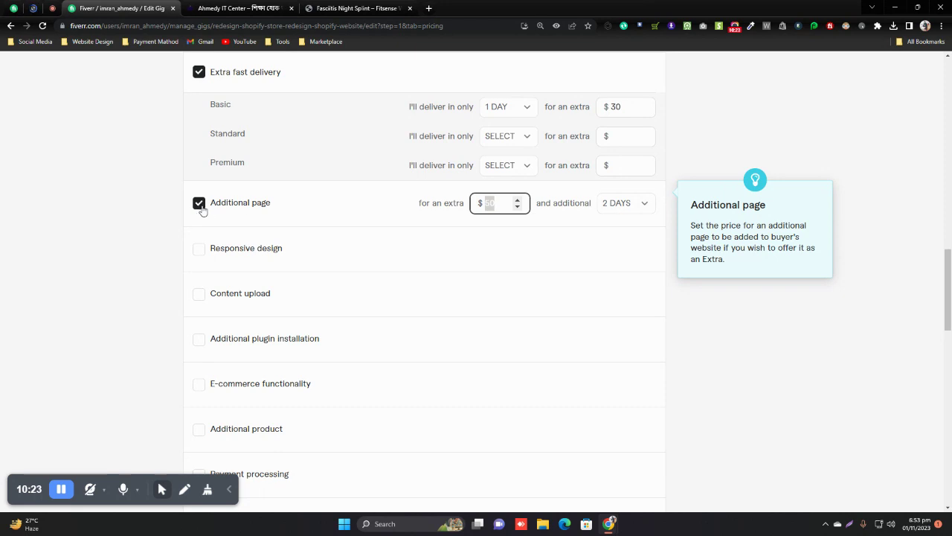
click(498, 205)
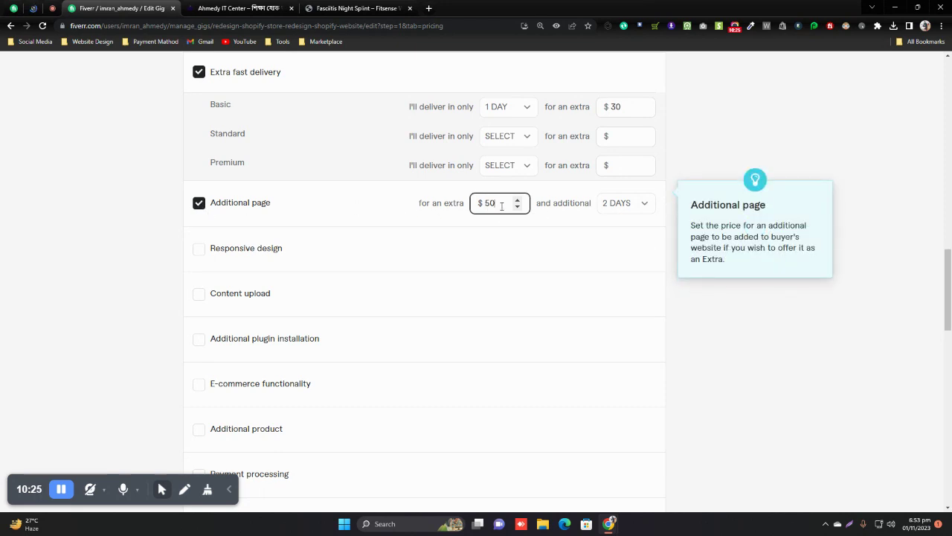
click(200, 204)
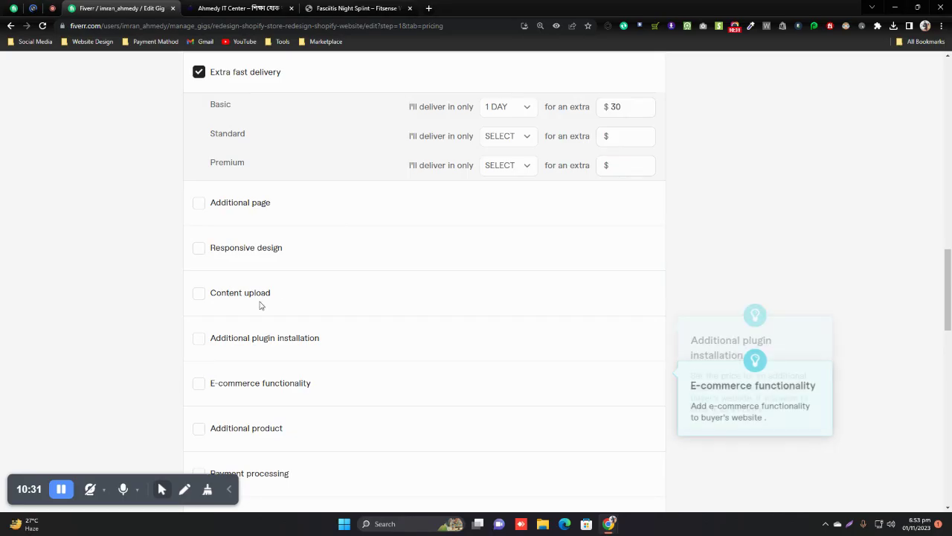
scroll(312, 292, down, 4)
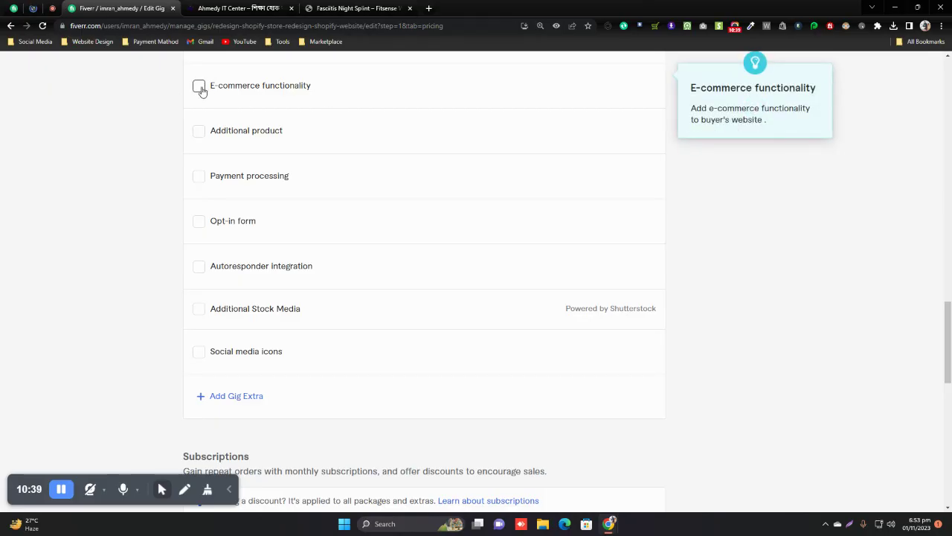
Step: Load the Shopify admin in the Fitsense store's browser tab and open the themes page of the 1 Chic Bu'tik store
click(327, 7)
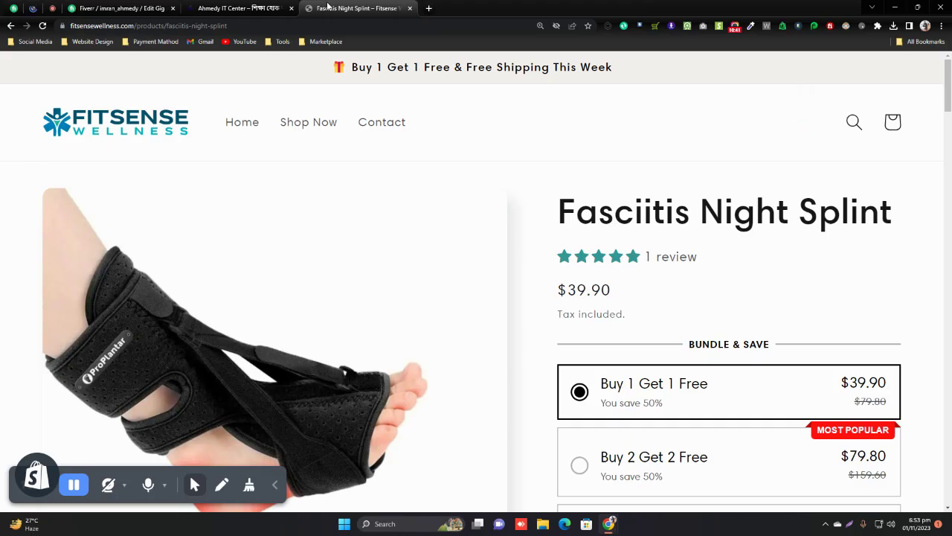
click(92, 41)
click(107, 83)
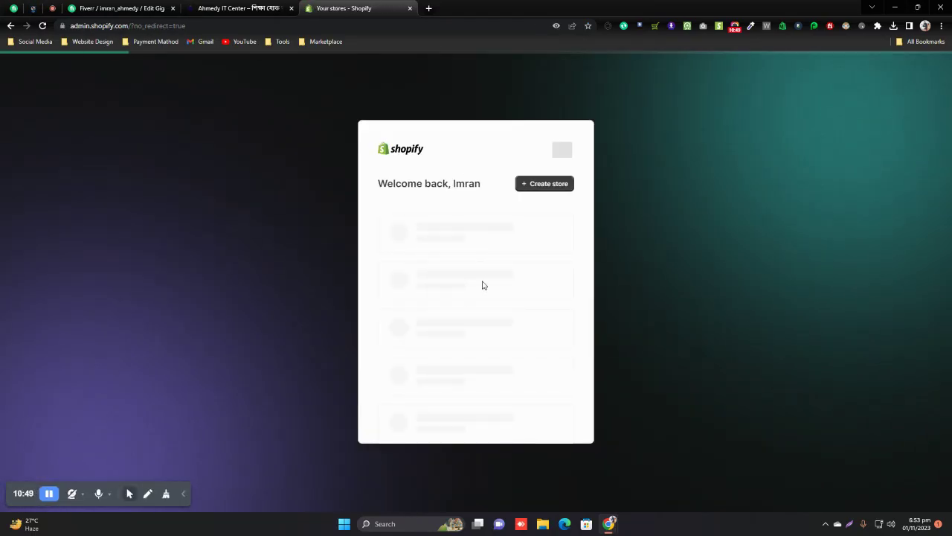
click(442, 230)
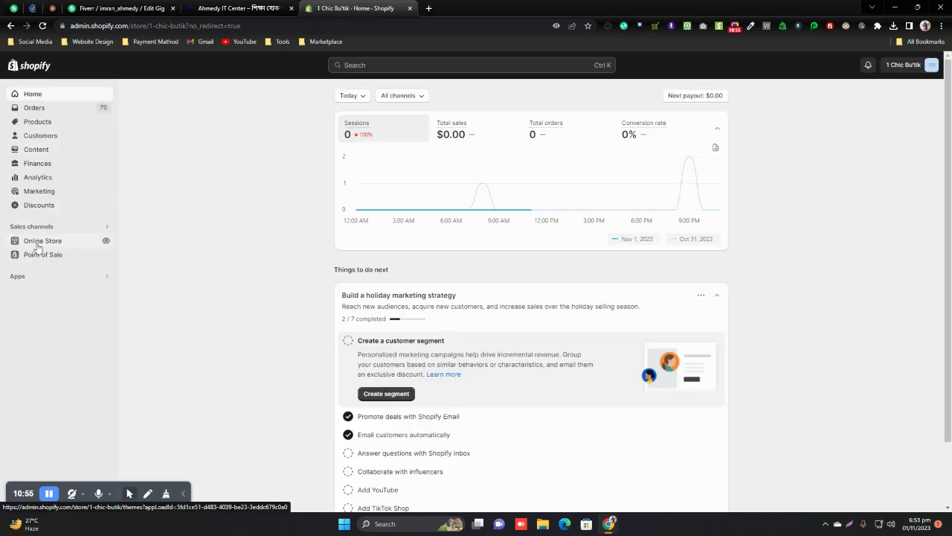
click(37, 246)
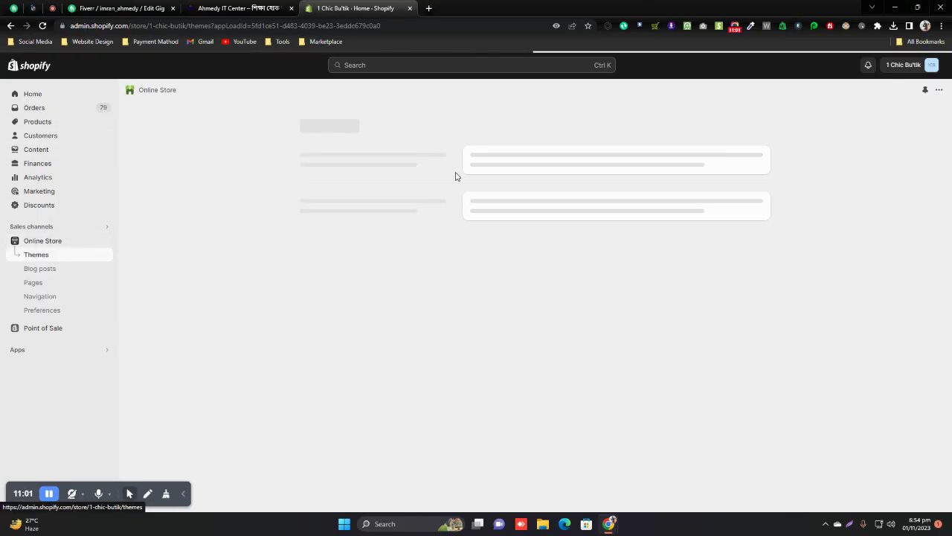
Step: Return to the Fiverr gig editor and close the Ahmedy IT Center browser tab
click(223, 5)
key(ctrl+shift+Tab)
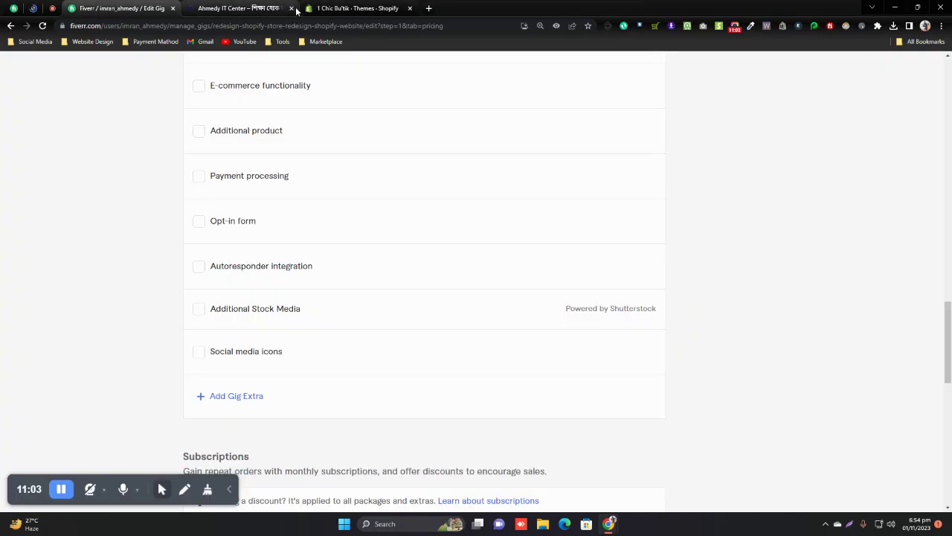
click(293, 9)
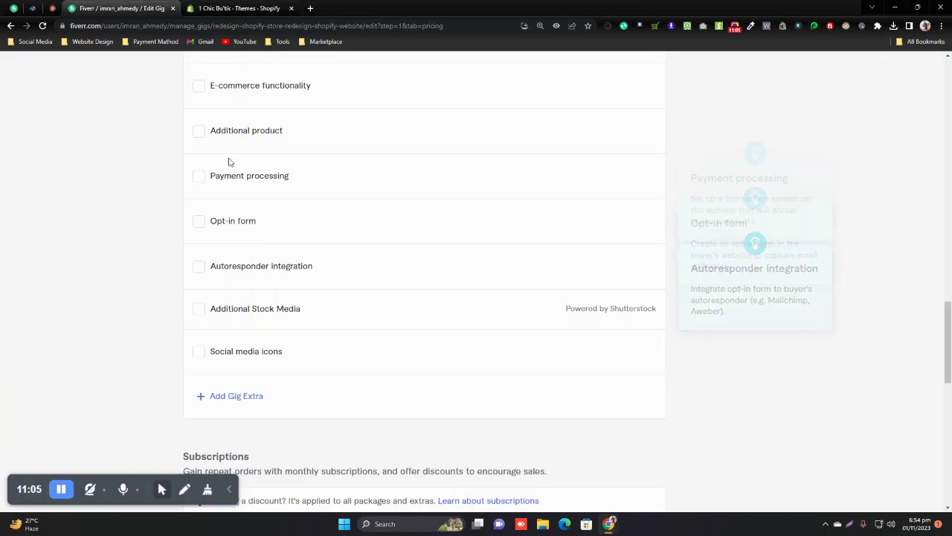
Step: Clear the Basic package's Extra fast delivery price, adjust its delivery time selection, and disable that extra service
scroll(245, 200, down, 3)
scroll(297, 235, up, 3)
scroll(227, 244, down, 4)
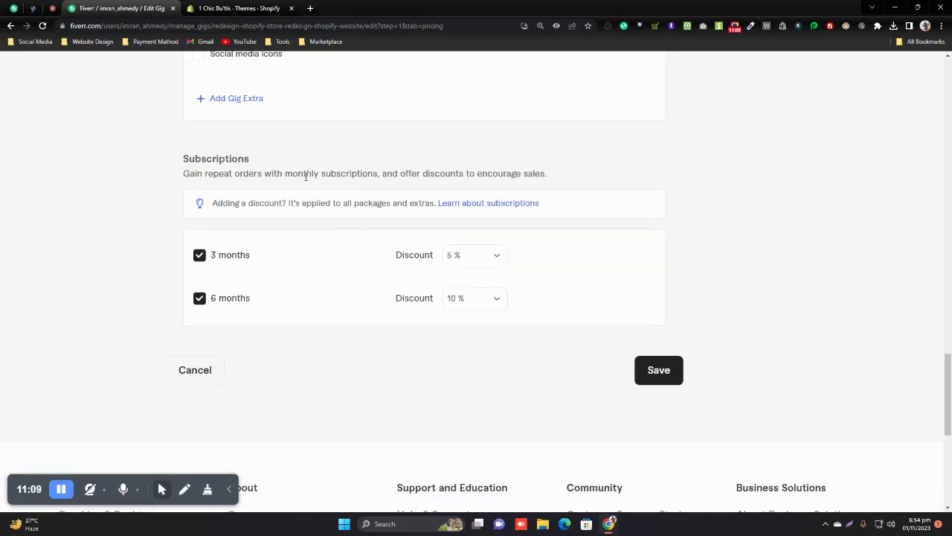
scroll(298, 201, up, 5)
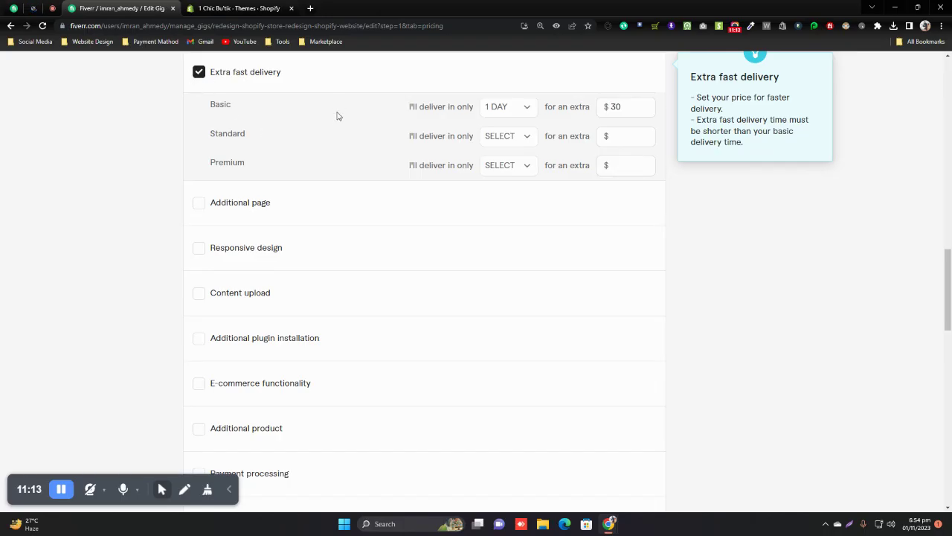
scroll(565, 132, down, 4)
scroll(600, 132, up, 8)
scroll(645, 326, down, 4)
double_click(625, 109)
key(BackSpace)
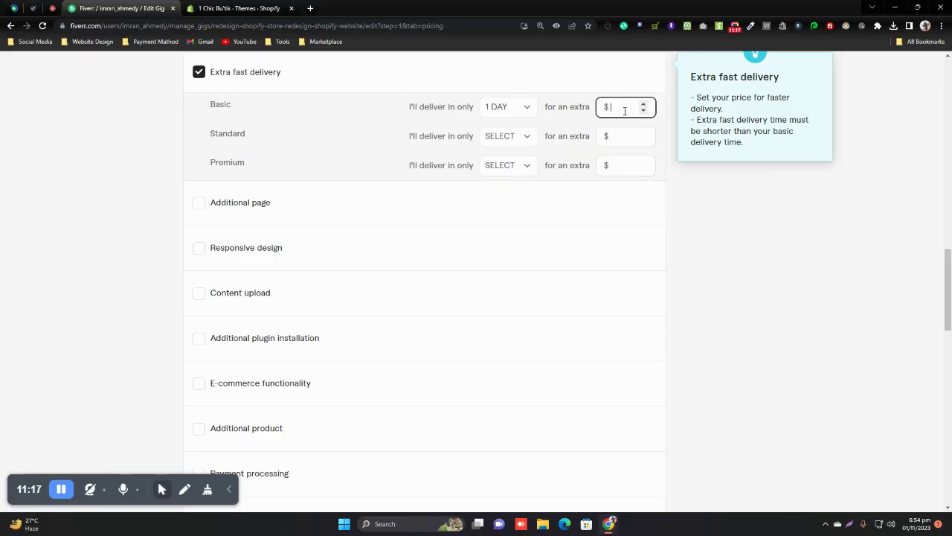
click(530, 110)
click(520, 142)
click(199, 73)
Step: Look over the gig's Subscriptions section and check the notifications in the Fiverr profile's browser tab
scroll(311, 245, down, 15)
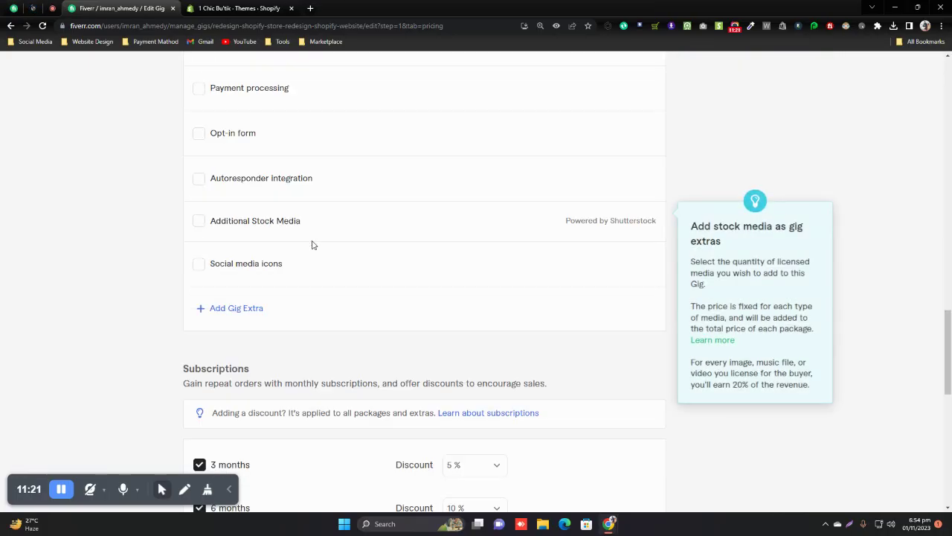
scroll(318, 240, up, 4)
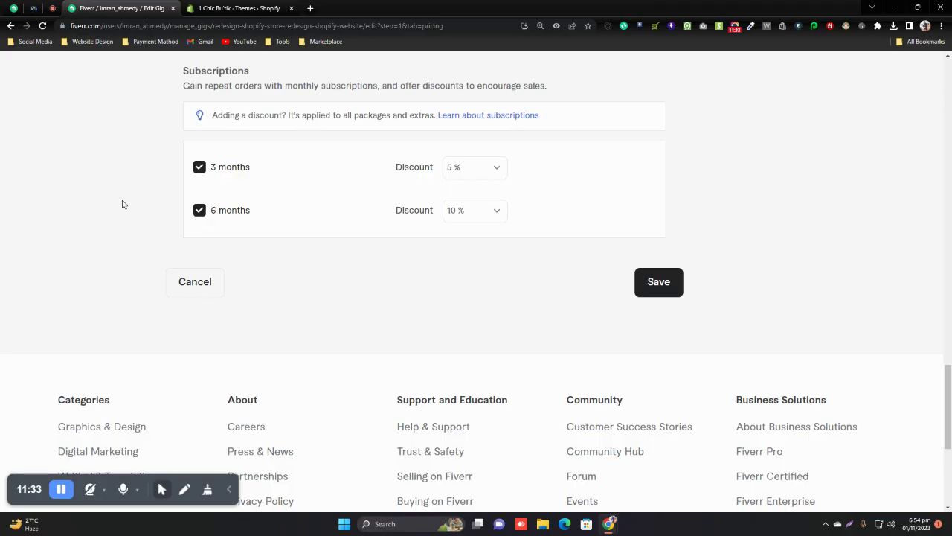
click(3, 3)
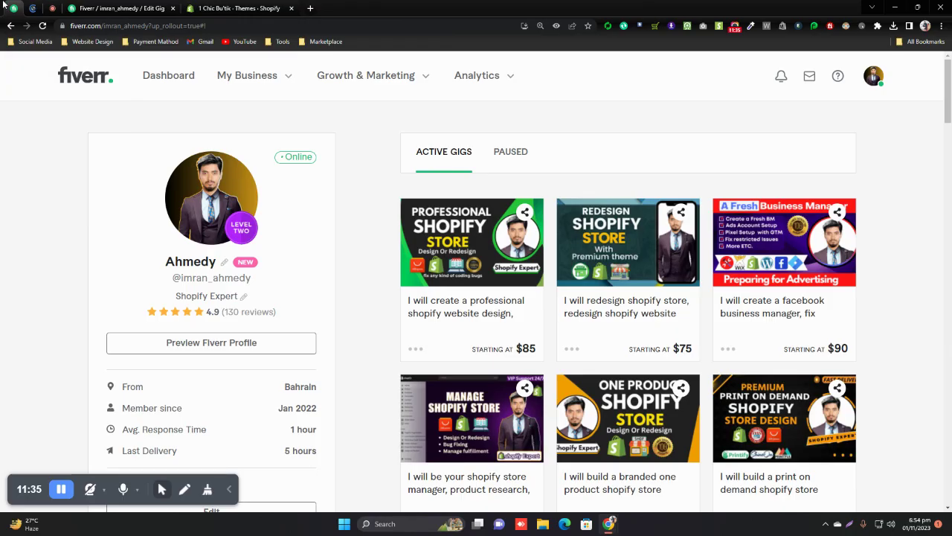
click(780, 78)
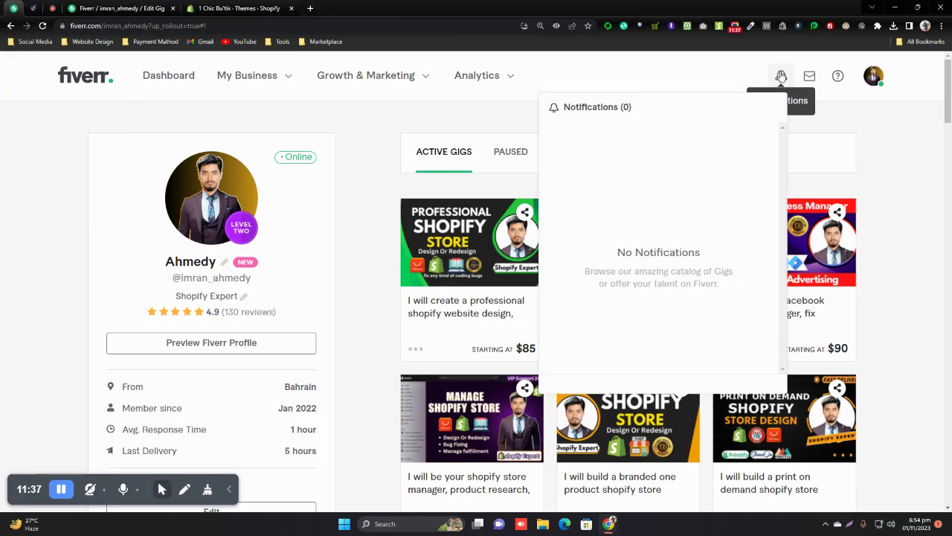
scroll(662, 246, down, 5)
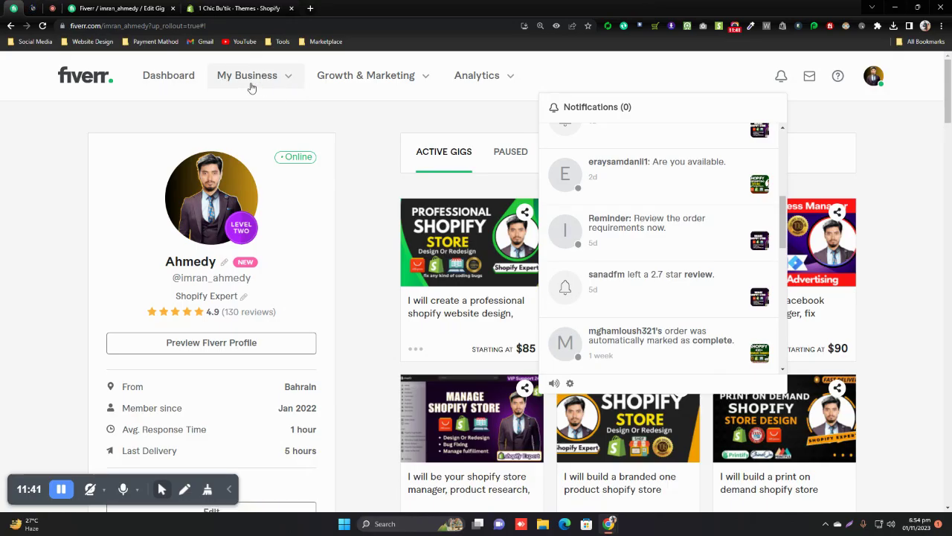
Step: Show the completed orders in Manage Orders and open the order labelled Subscription
click(176, 76)
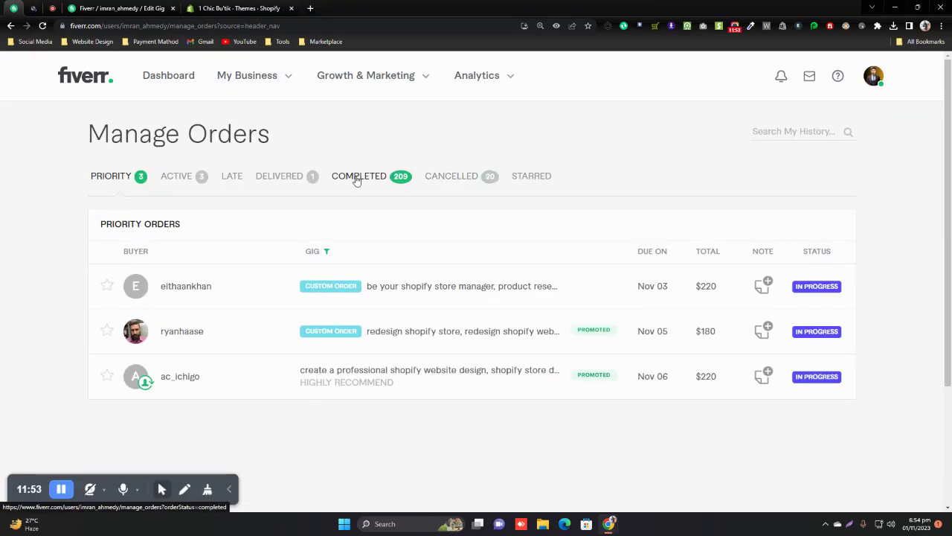
click(357, 178)
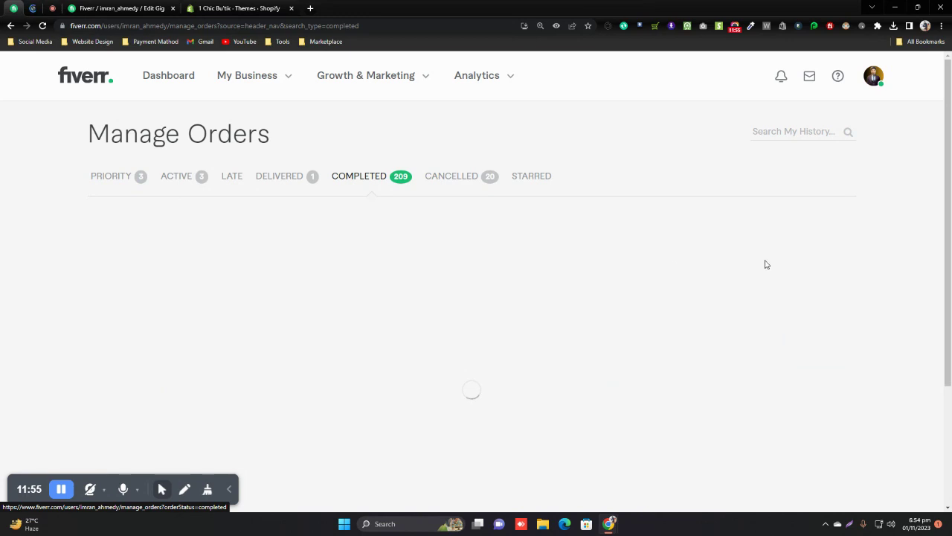
drag(939, 155, 939, 174)
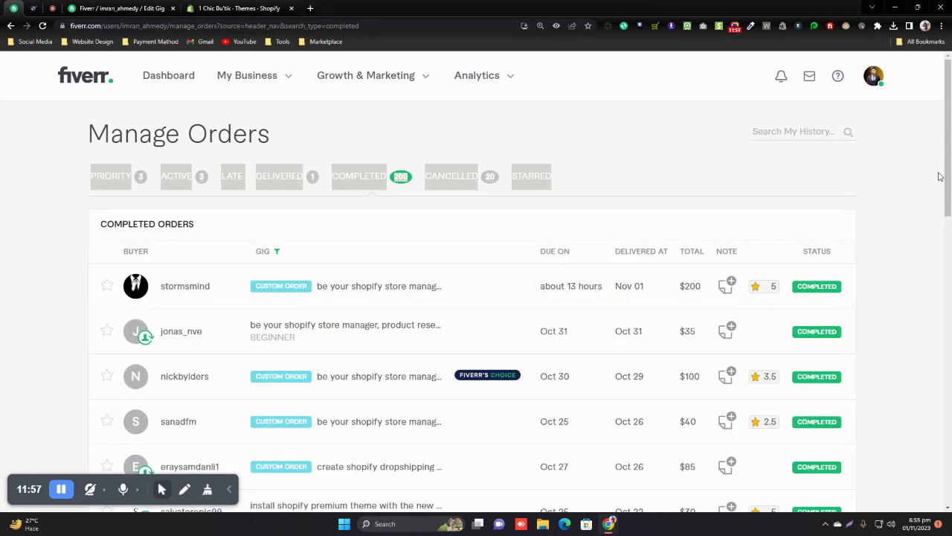
scroll(938, 193, down, 3)
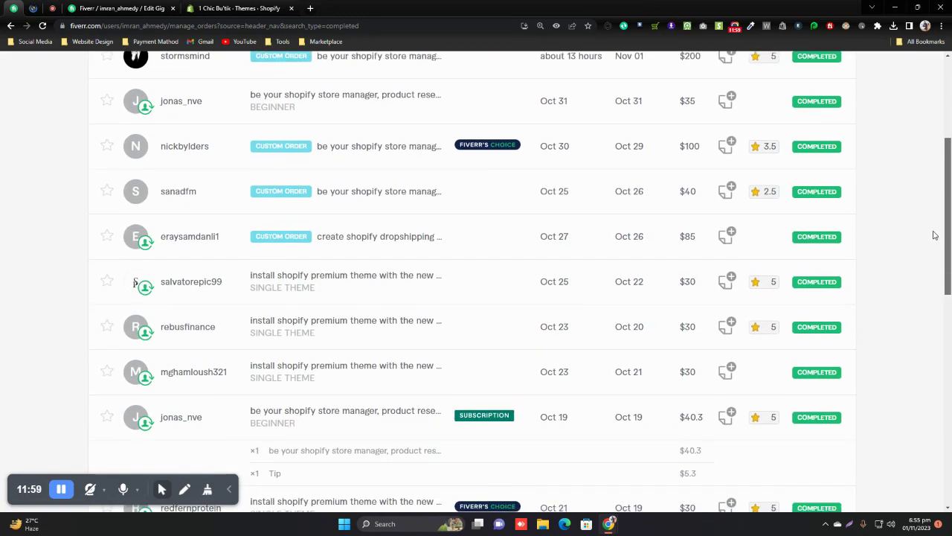
click(304, 411)
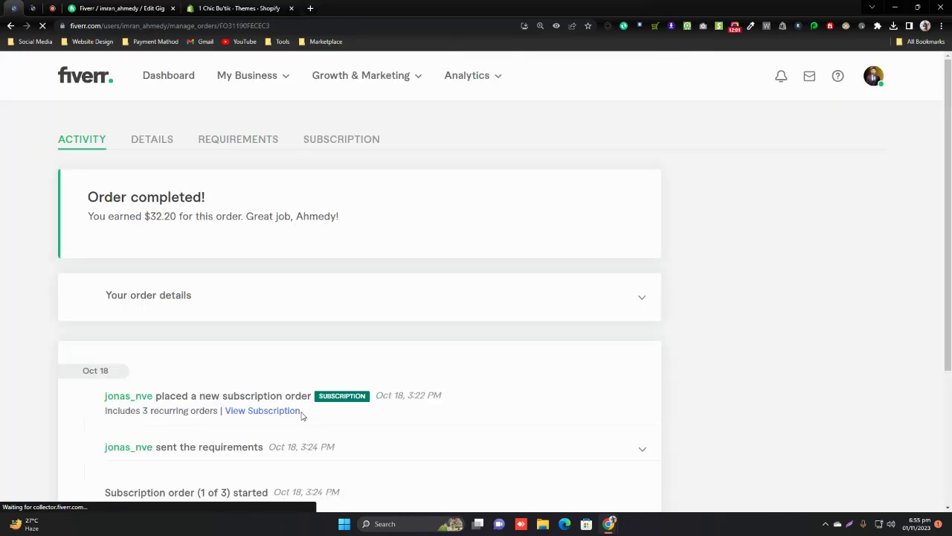
Step: Open the order's subscription overview from its activity timeline and dismiss the Manage your subscriptions tip
scroll(612, 350, down, 4)
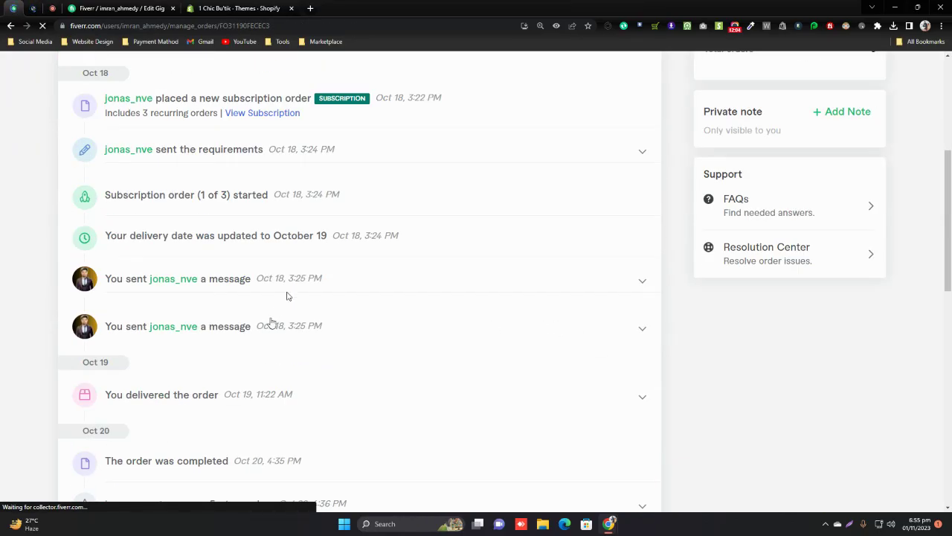
click(262, 112)
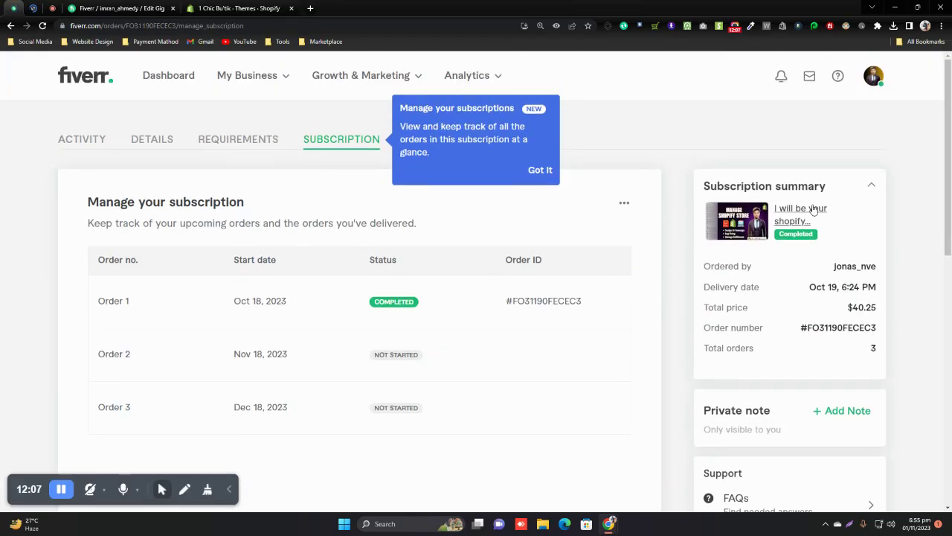
drag(949, 138, 950, 166)
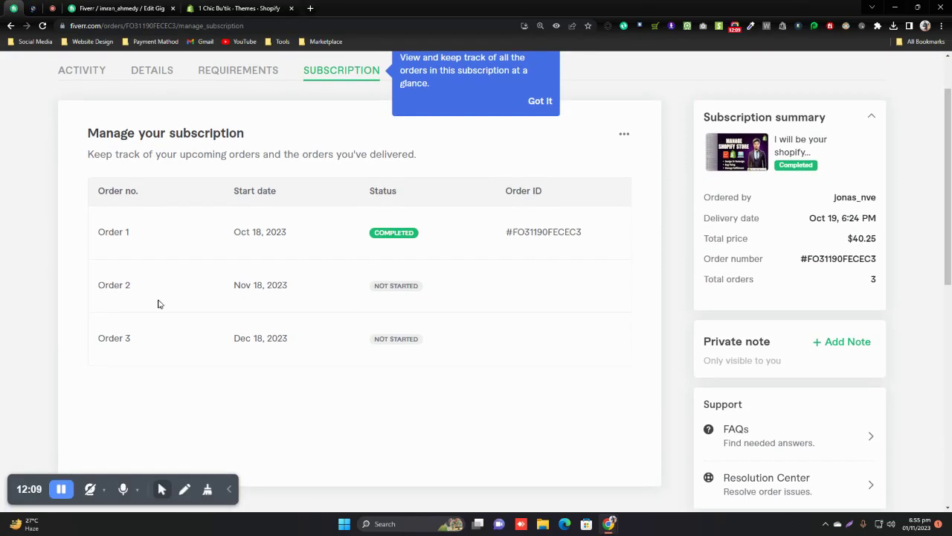
click(541, 100)
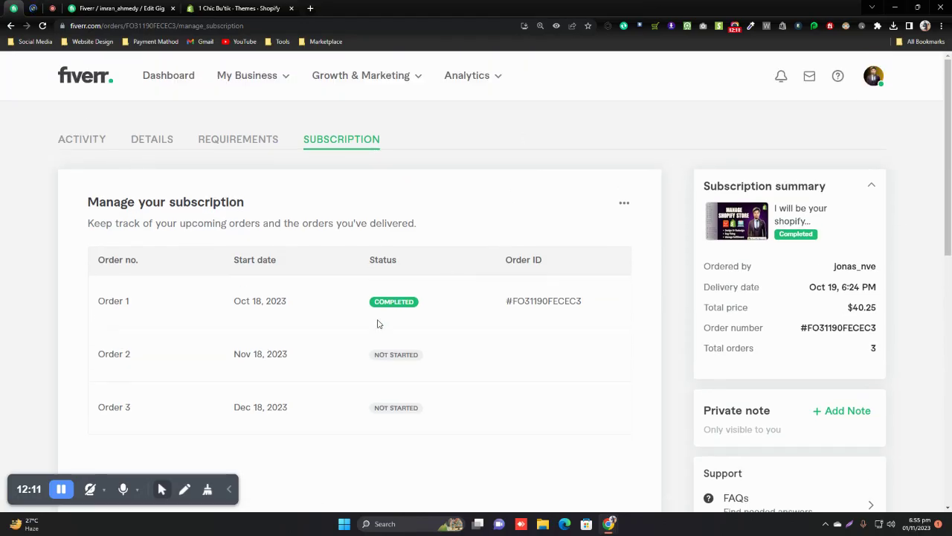
drag(949, 202, 950, 243)
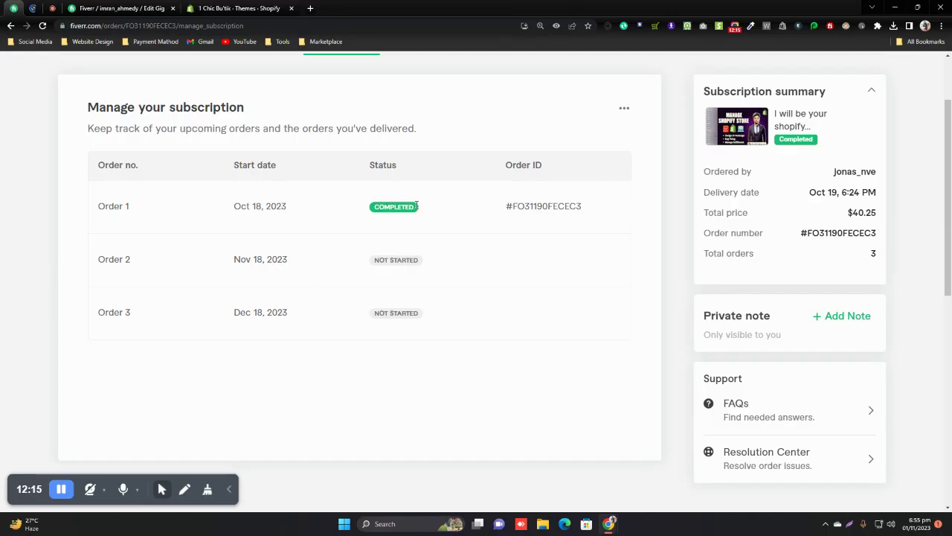
Step: Examine the start dates and statuses of Orders 1, 2 and 3 in the subscription table
drag(235, 205, 295, 208)
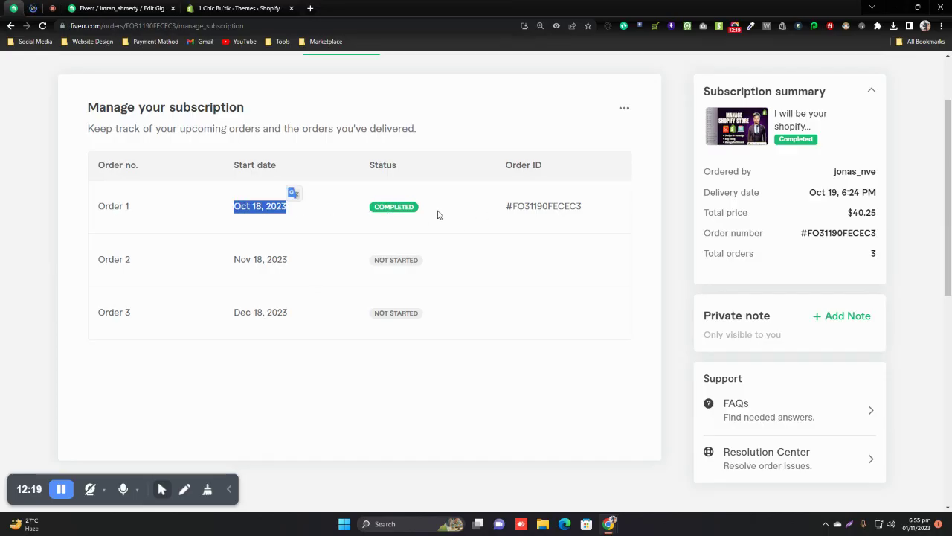
click(203, 215)
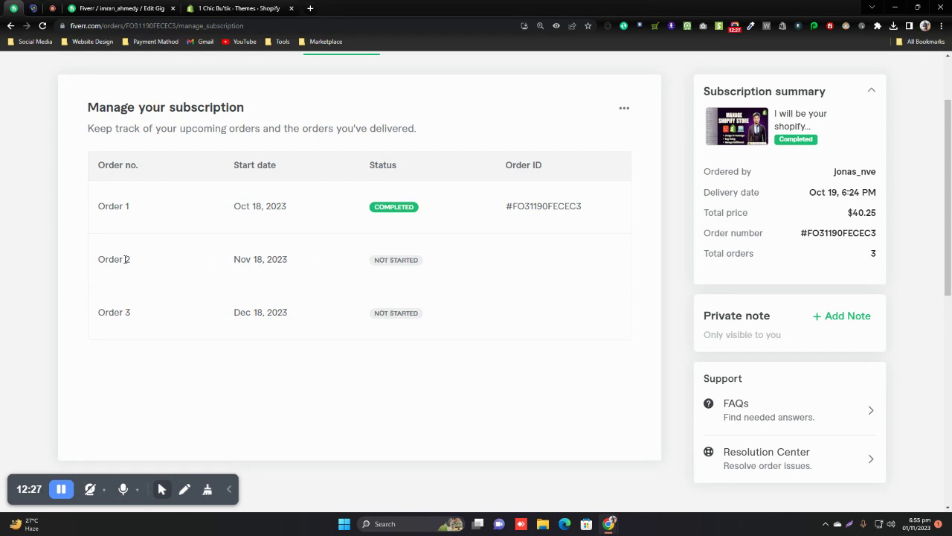
drag(233, 262, 313, 260)
drag(373, 260, 420, 262)
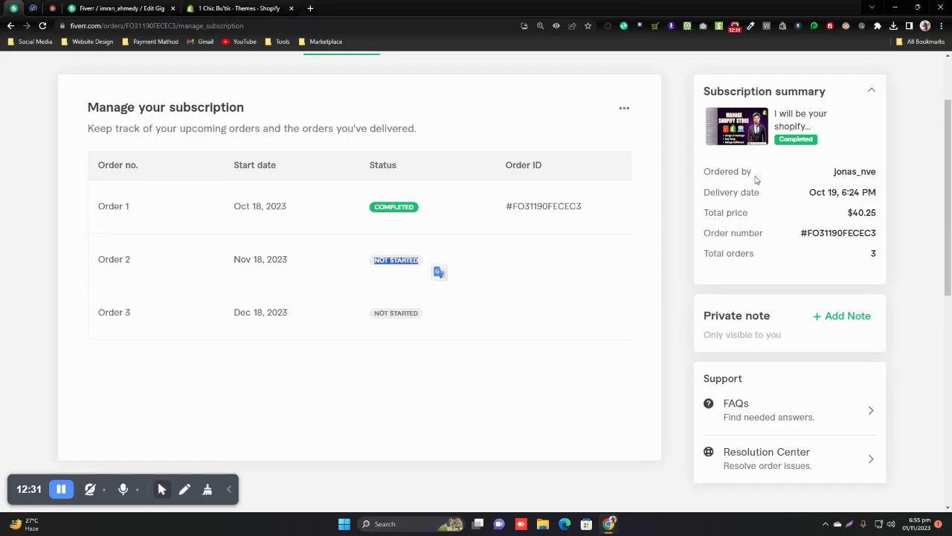
scroll(756, 179, up, 1)
scroll(626, 332, down, 4)
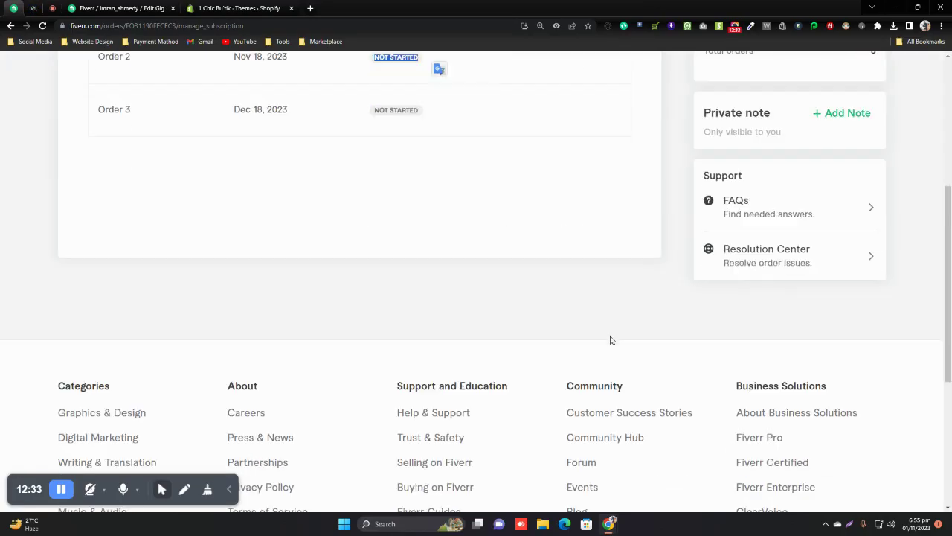
scroll(610, 337, up, 4)
click(127, 408)
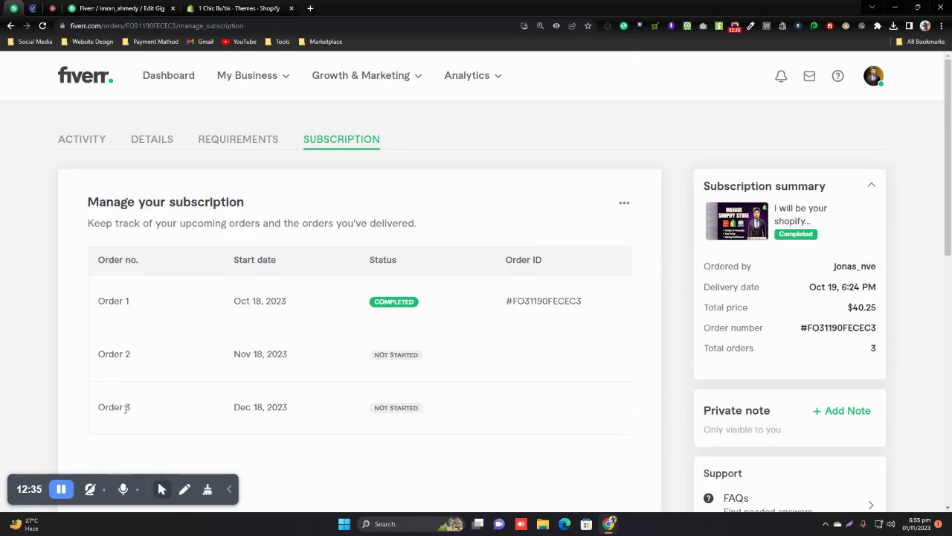
drag(371, 409, 424, 408)
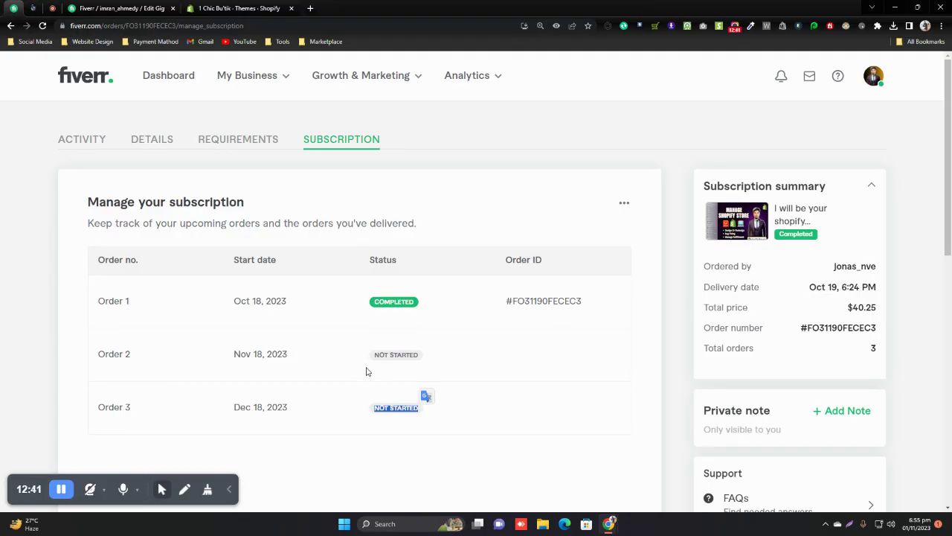
click(275, 302)
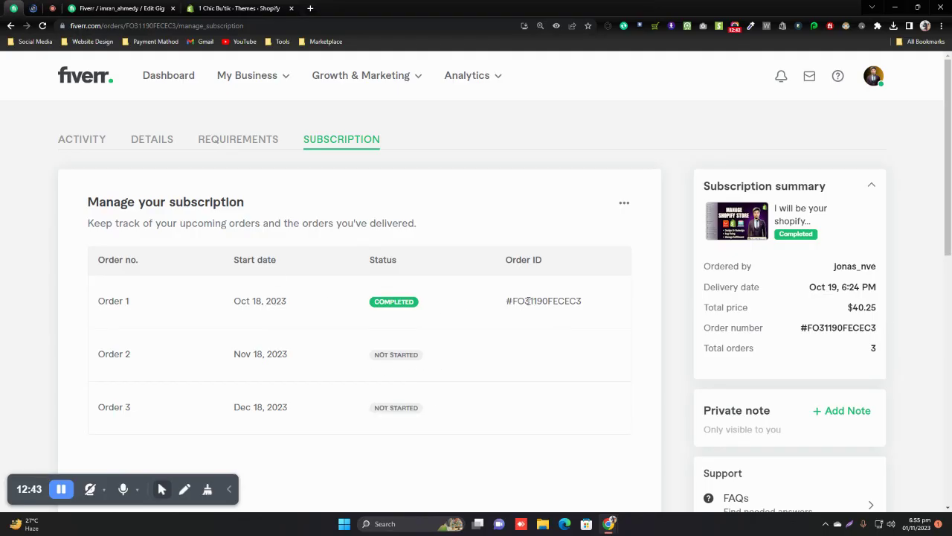
Step: Go back to the subscription order's activity page and view its completion summary
scroll(381, 354, down, 1)
key(alt+Left)
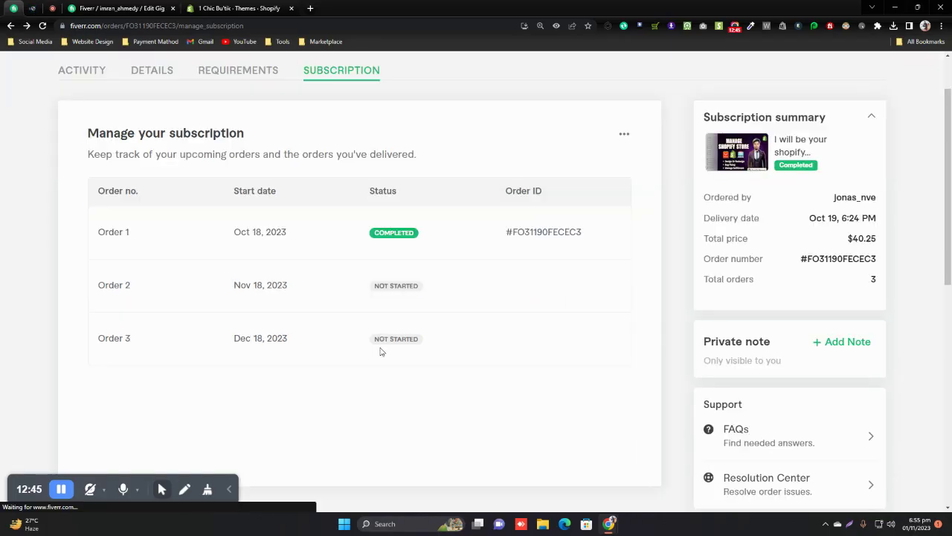
scroll(383, 347, up, 4)
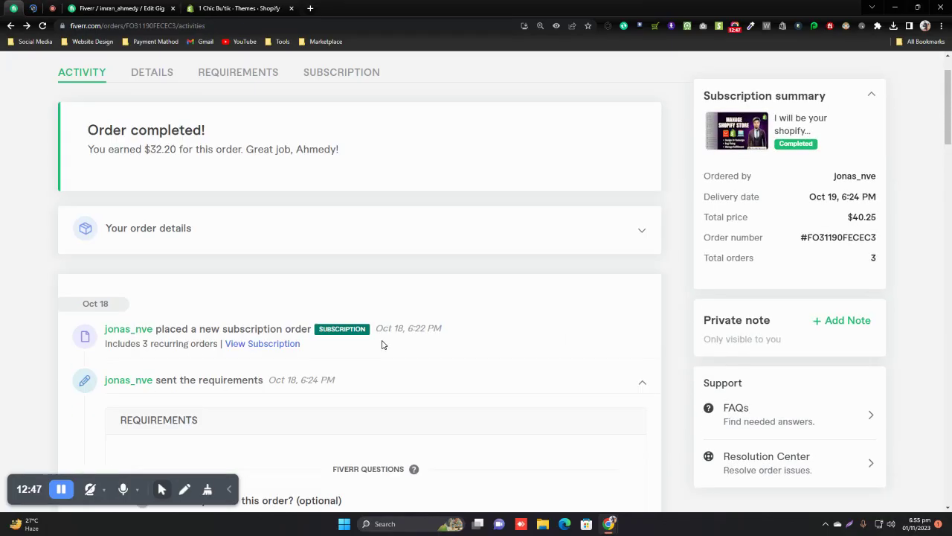
Step: Return to the gig editor, review the pricing page's packages, extras and subscription discounts, and open the Description & FAQ section
click(131, 7)
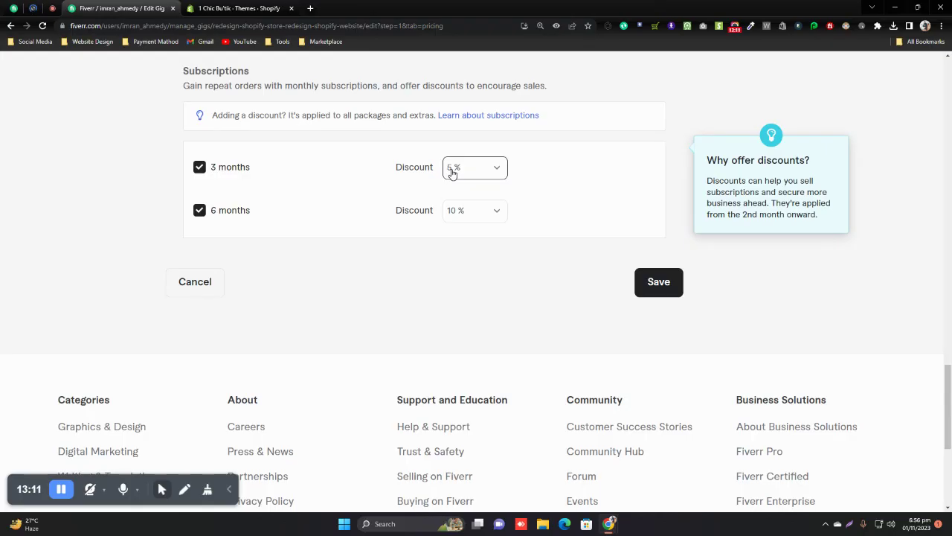
scroll(430, 249, up, 15)
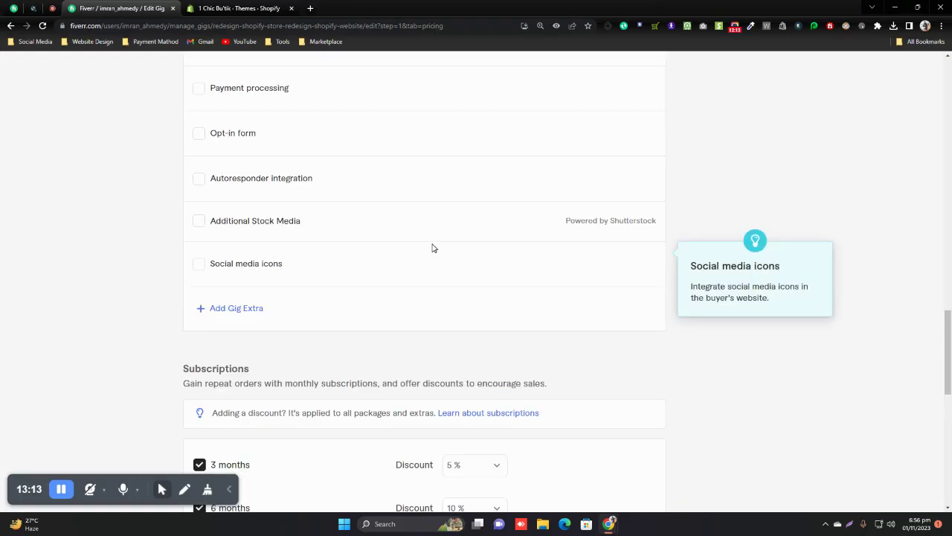
scroll(457, 291, up, 7)
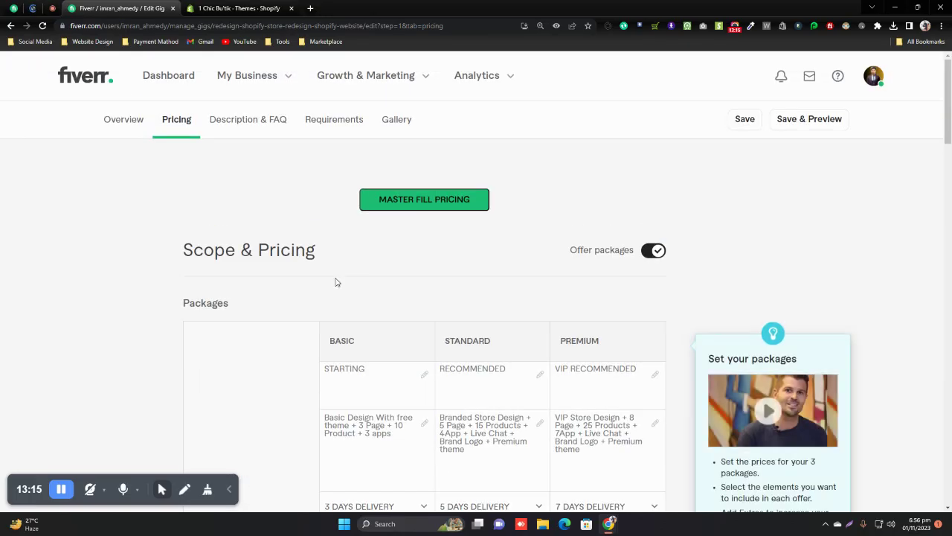
drag(320, 252, 257, 251)
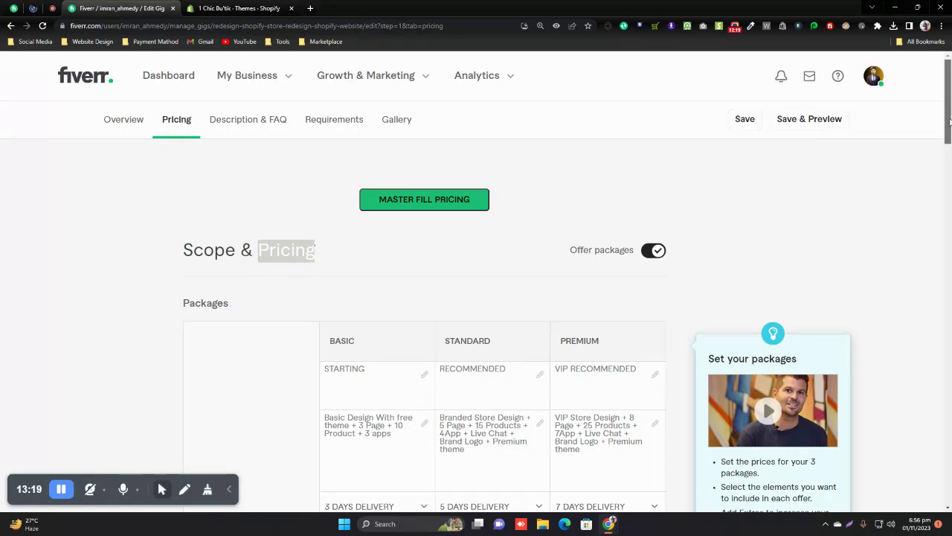
click(945, 191)
scroll(933, 227, down, 10)
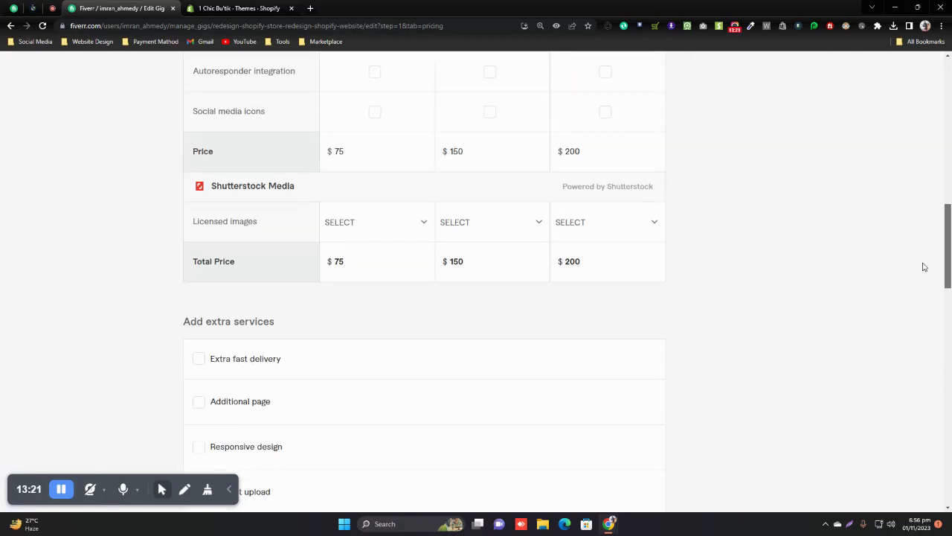
scroll(920, 370, down, 5)
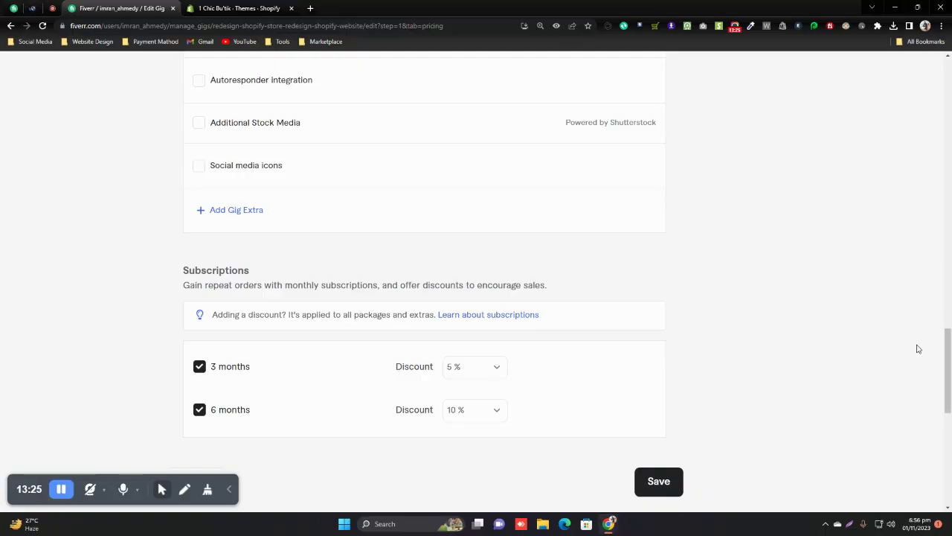
scroll(948, 357, up, 15)
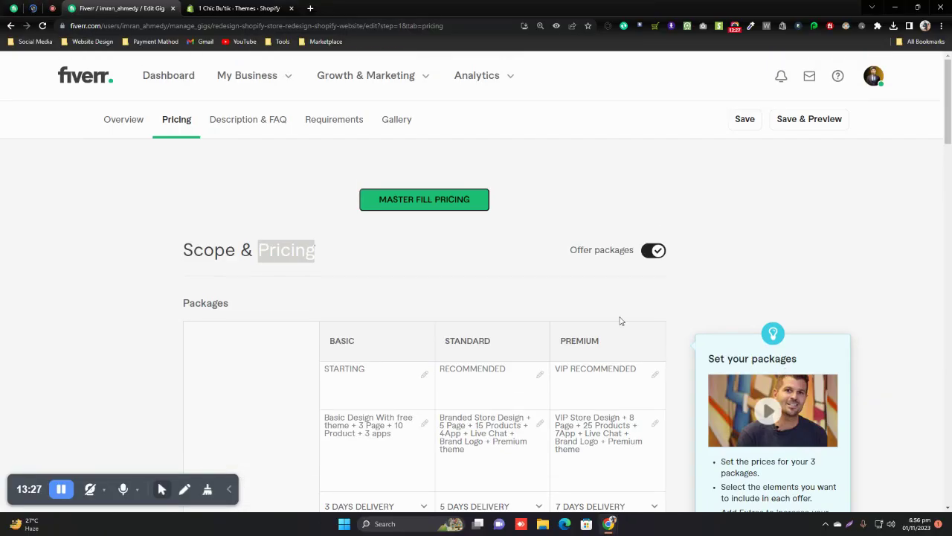
click(233, 126)
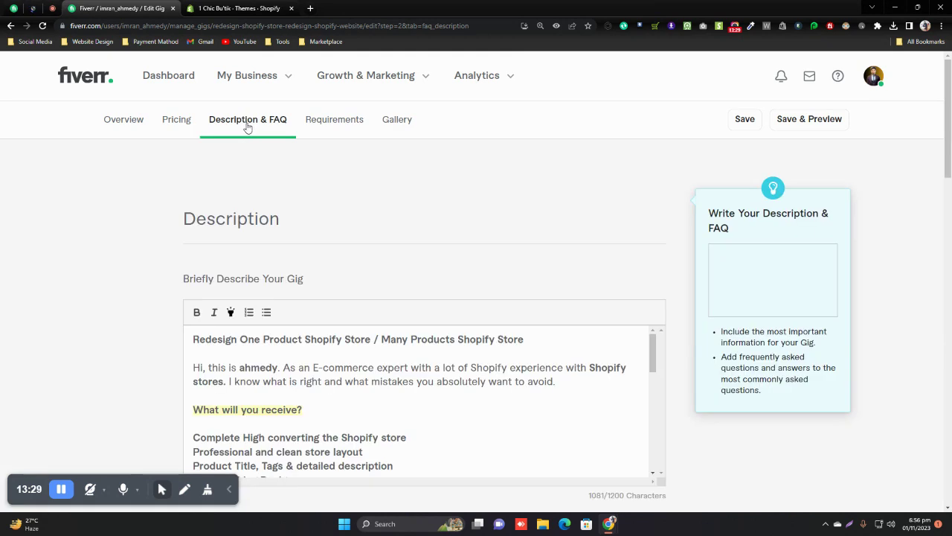
Step: Read through the redesign gig's description from its title line to the closing signature
scroll(941, 163, down, 3)
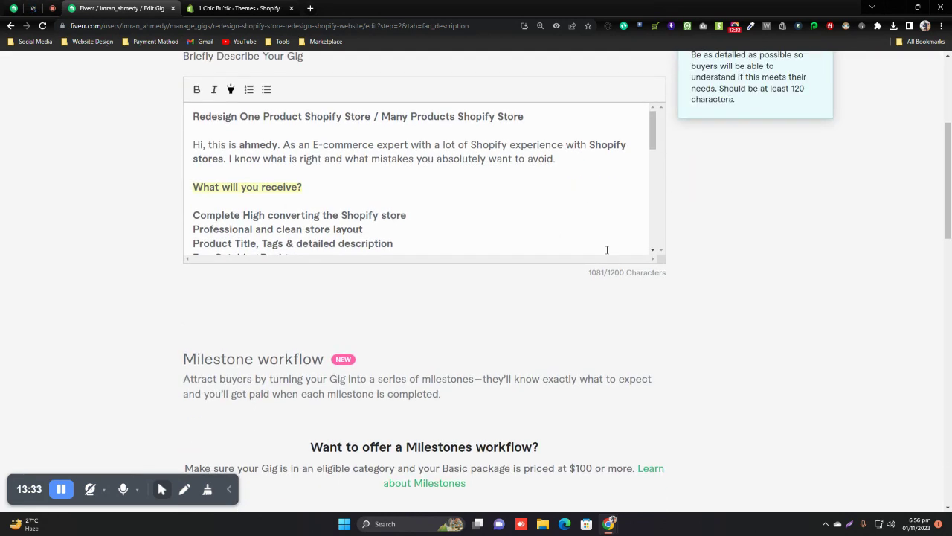
scroll(608, 249, up, 3)
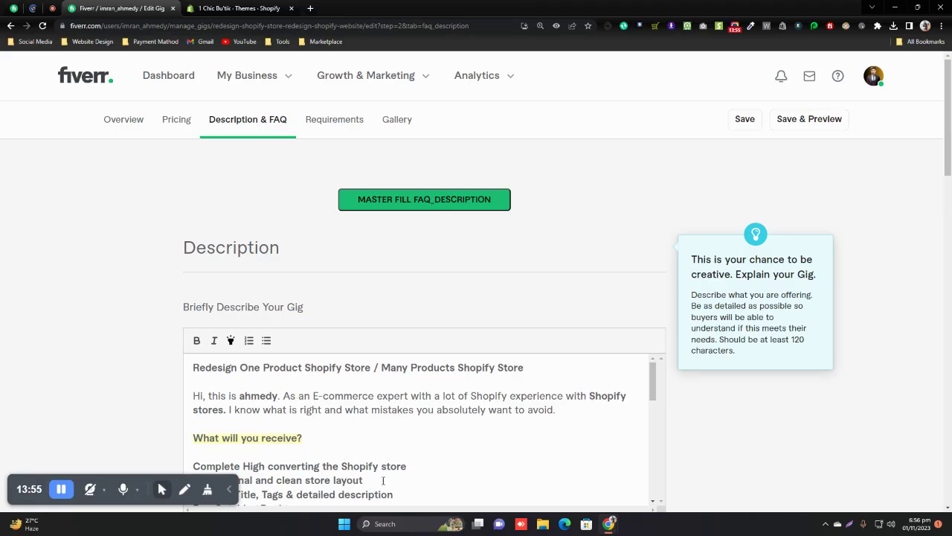
scroll(358, 466, down, 10)
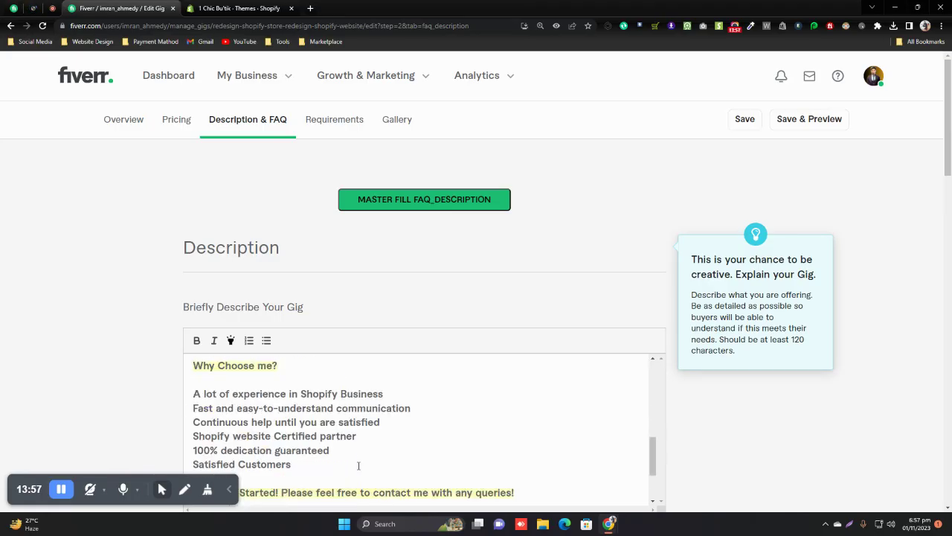
scroll(270, 408, down, 1)
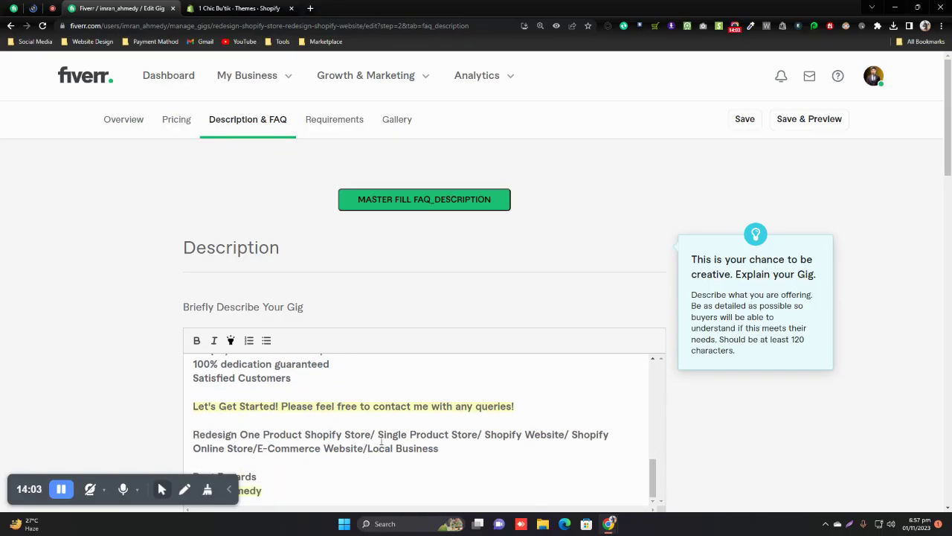
scroll(265, 422, up, 5)
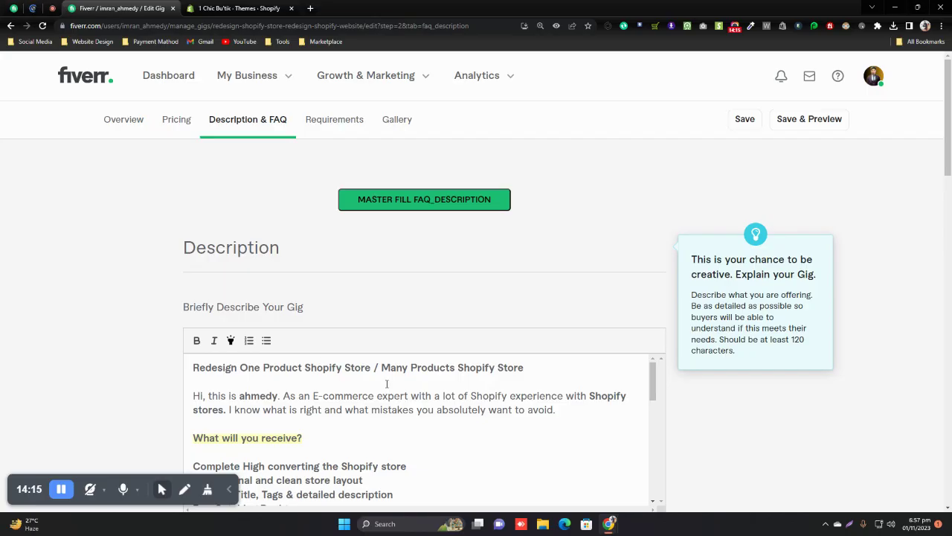
drag(185, 306, 205, 306)
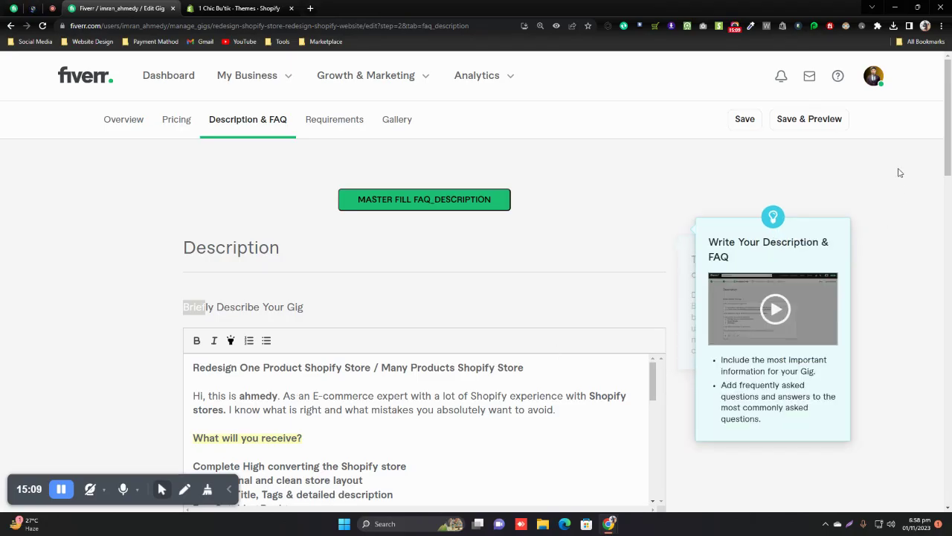
scroll(949, 119, down, 2)
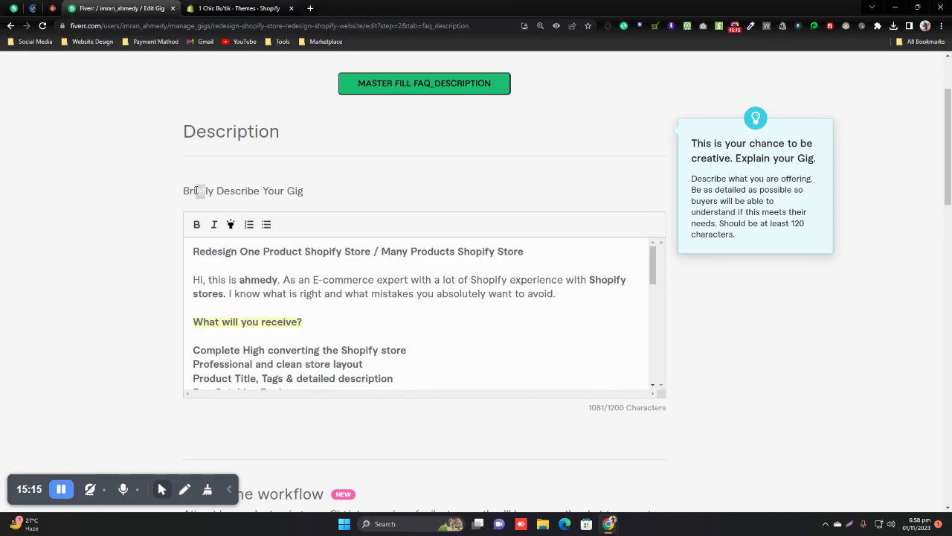
Step: Highlight the description's introduction paragraph and the list under "What will you receive?"
click(329, 279)
drag(655, 273, 656, 283)
drag(556, 283, 195, 271)
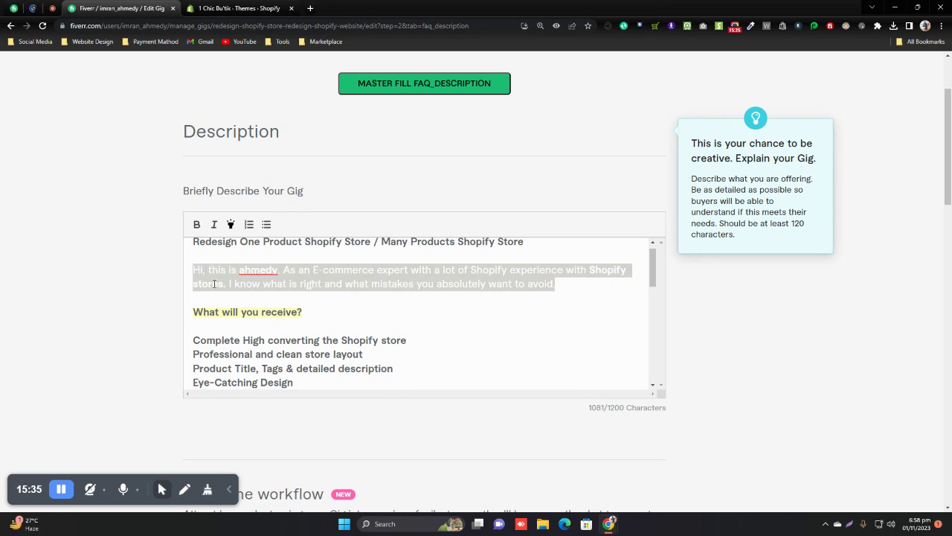
drag(653, 278, 661, 294)
drag(193, 252, 283, 350)
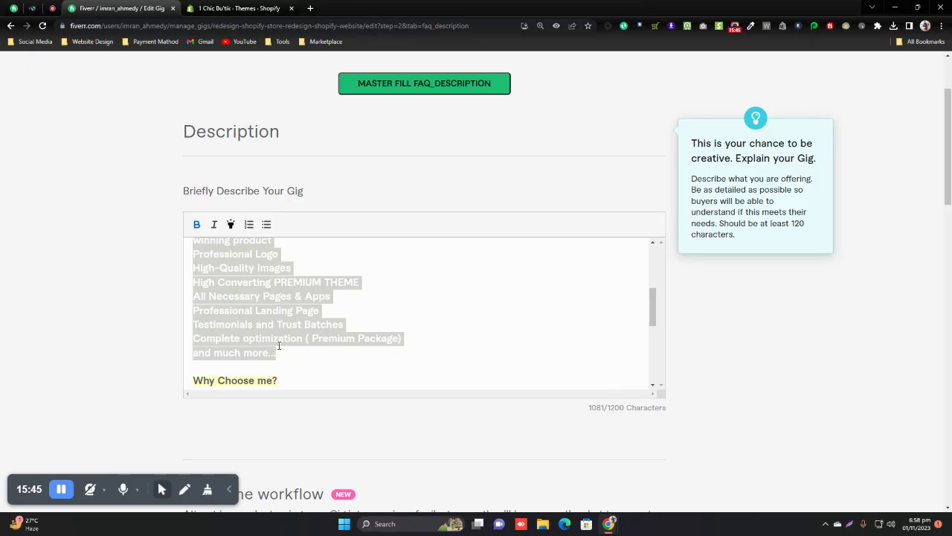
Step: Open the Shopify store manager gig from the subscription order's summary and view its About this gig text
right_click(9, 7)
click(9, 7)
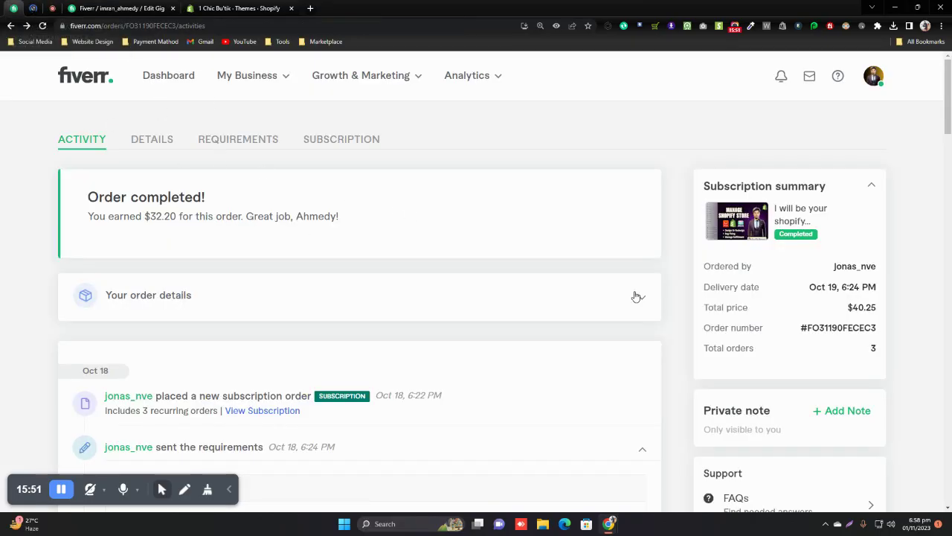
click(816, 217)
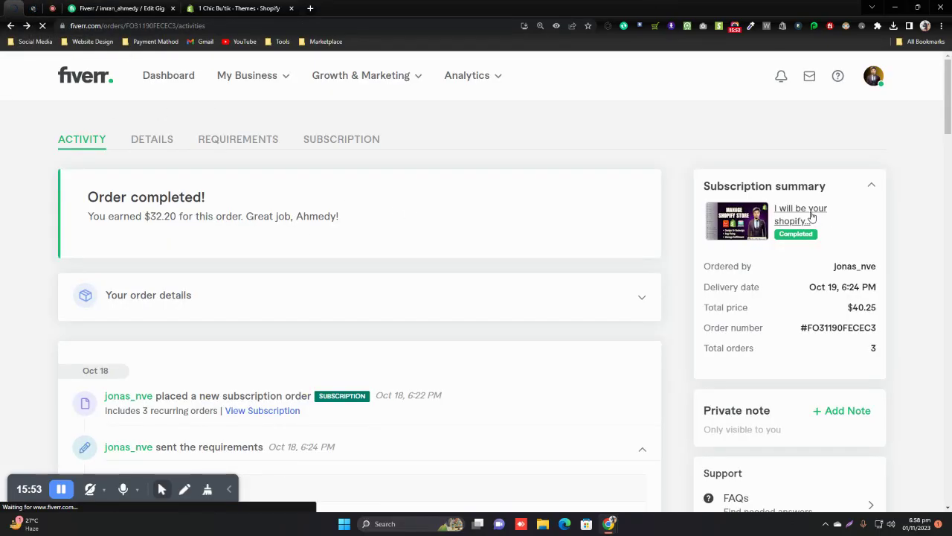
scroll(385, 262, down, 4)
scroll(386, 262, down, 4)
scroll(382, 249, down, 4)
scroll(481, 247, up, 4)
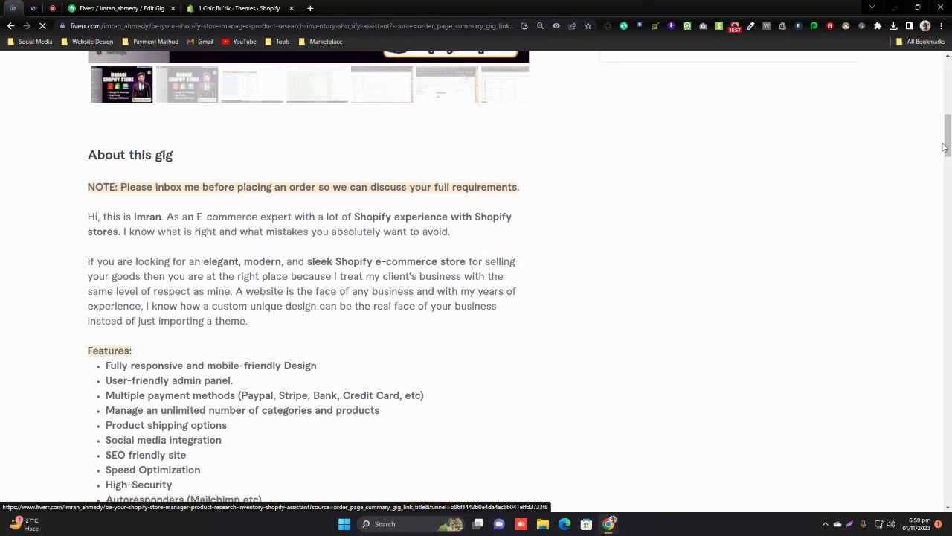
scroll(521, 232, down, 2)
Step: Highlight the store manager gig's introduction, Basic package summary and Features list
drag(248, 213, 95, 112)
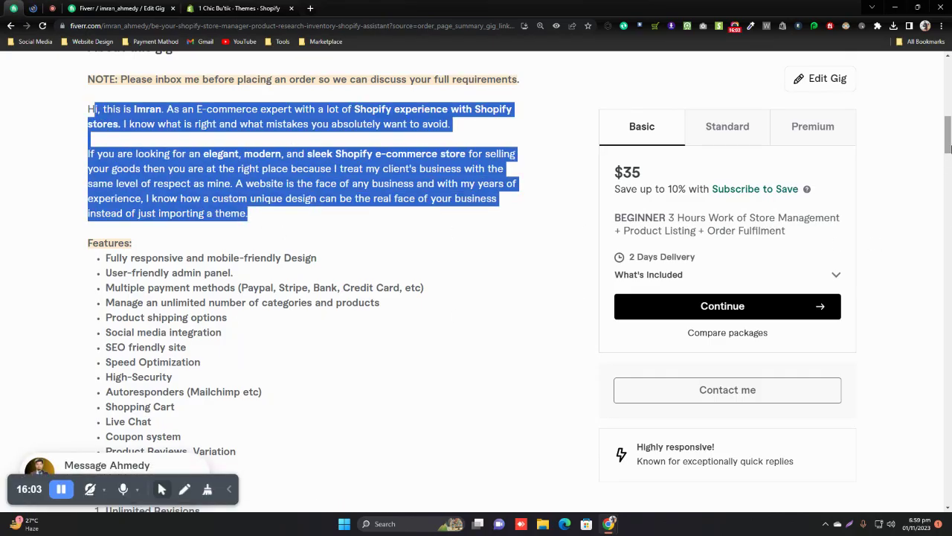
scroll(939, 171, down, 1)
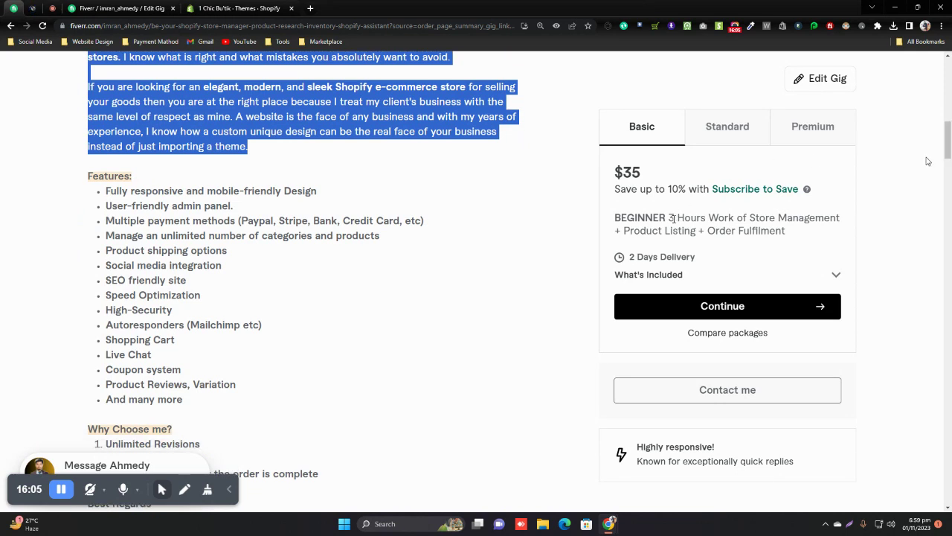
drag(792, 233, 614, 216)
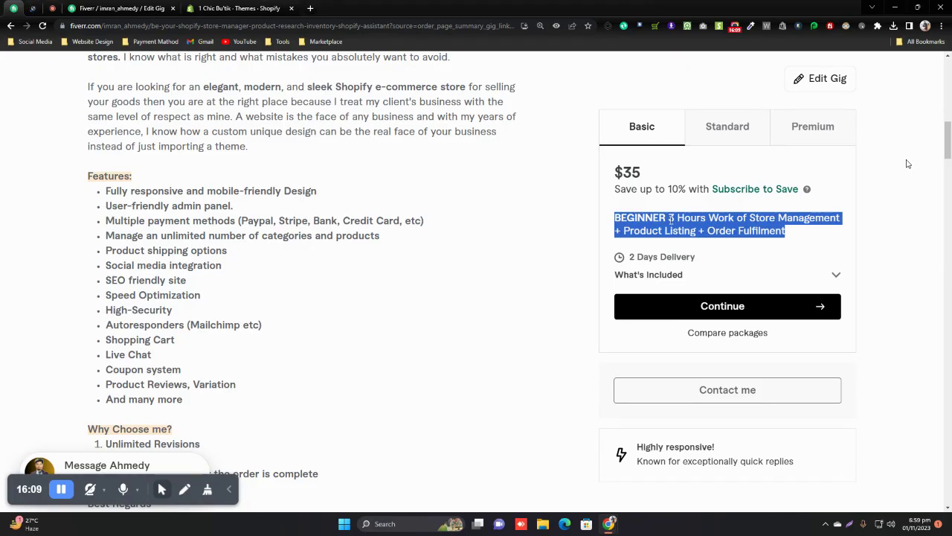
click(283, 165)
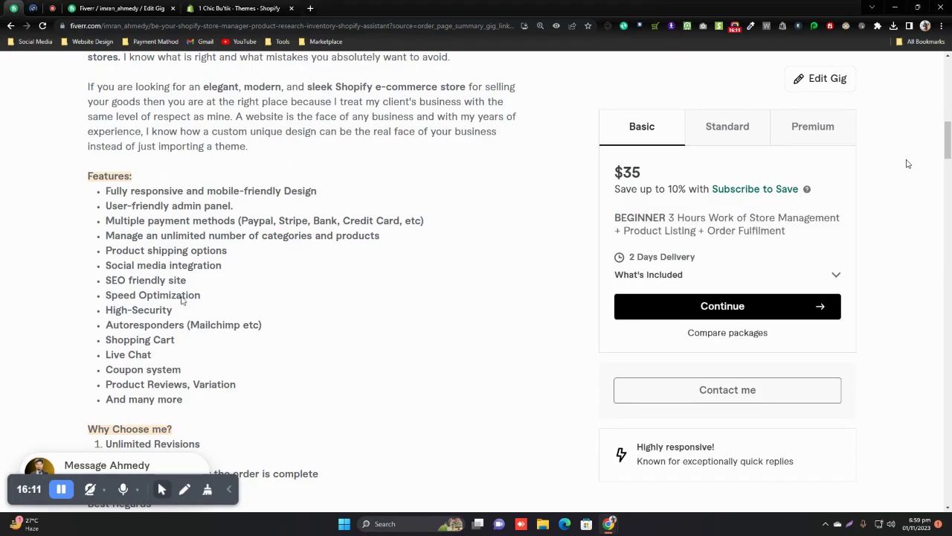
drag(183, 401, 106, 165)
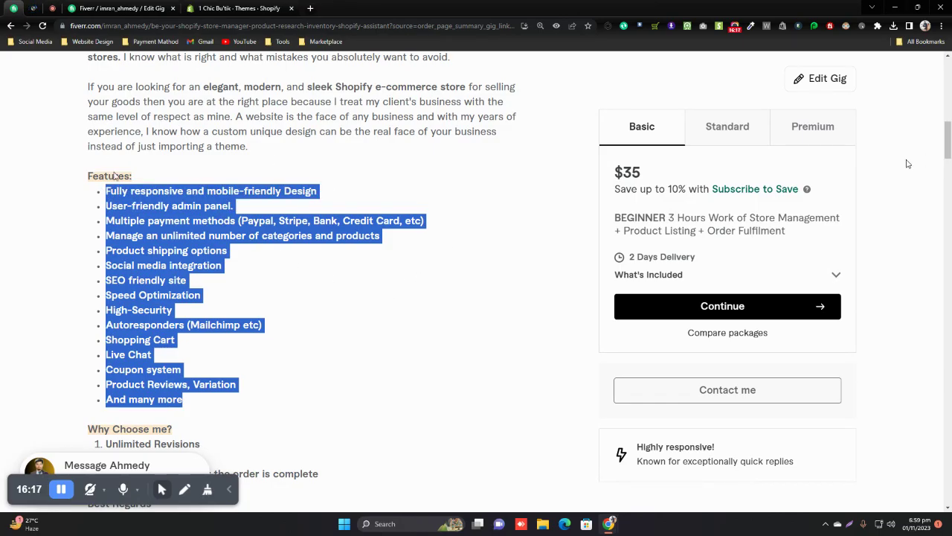
Step: Return to the redesign gig's editor and highlight the introduction paragraph at the start of the description
click(139, 7)
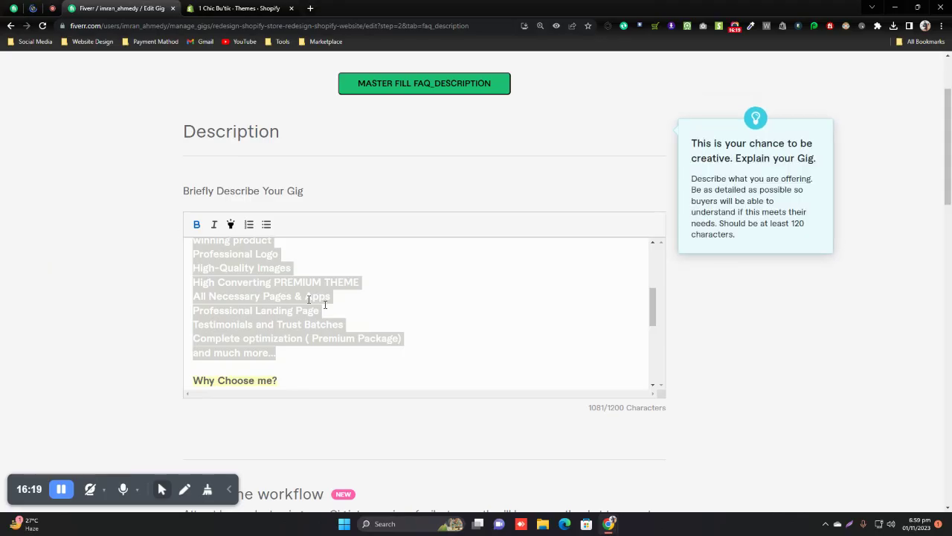
drag(653, 308, 654, 266)
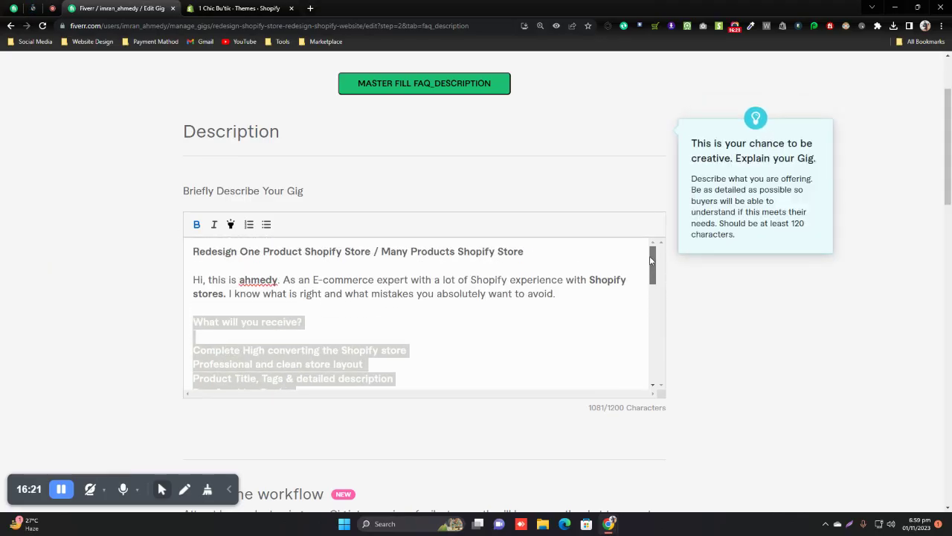
drag(574, 295, 193, 280)
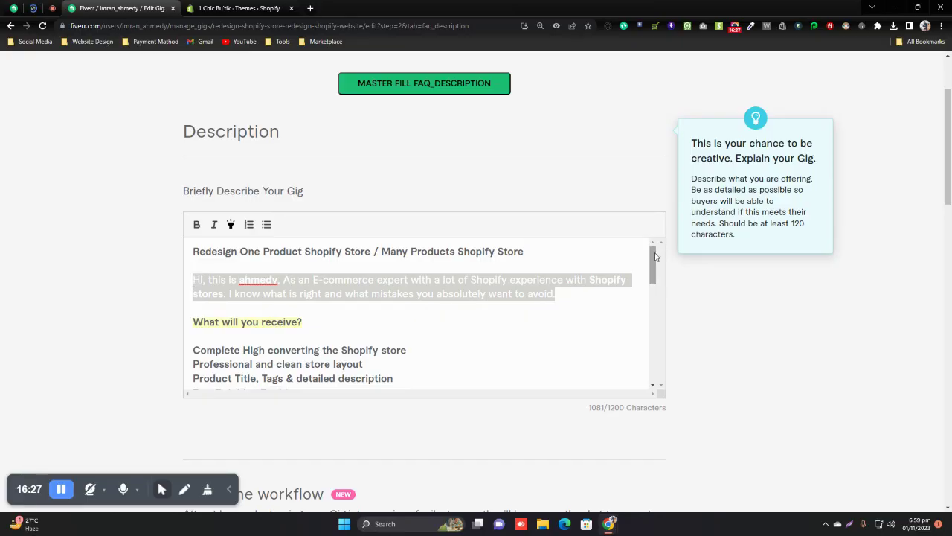
Step: Highlight the deliverables from "Complete High converting the Shopify store" to "and much more..." in the description
drag(655, 256, 659, 270)
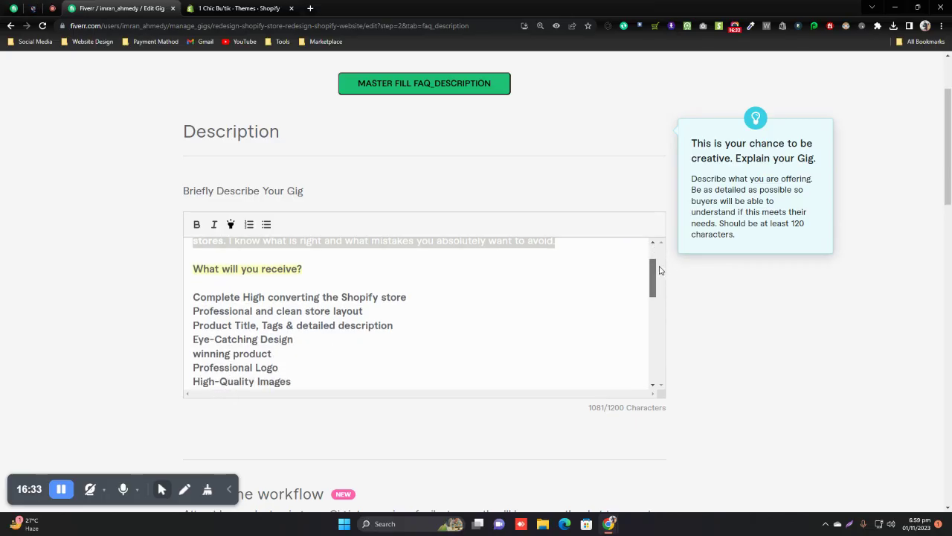
drag(659, 270, 659, 275)
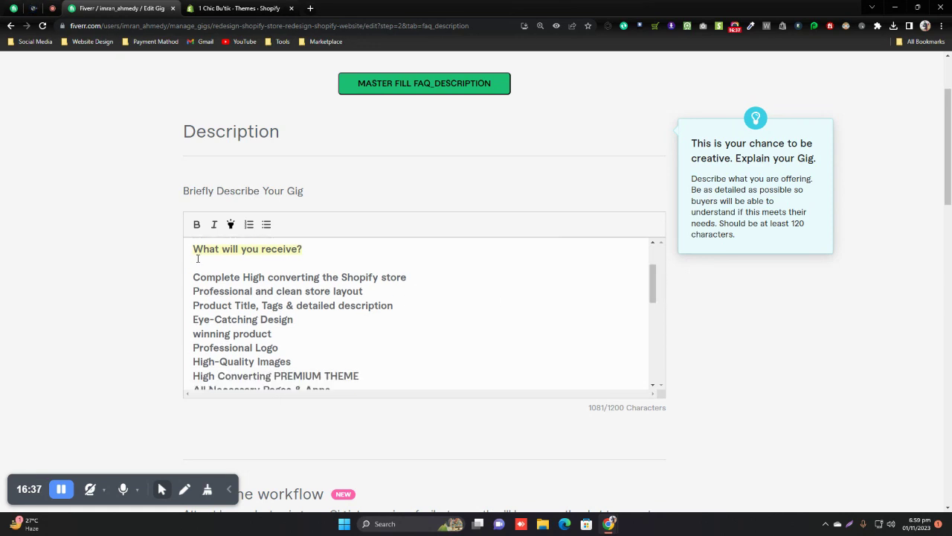
drag(654, 279, 658, 286)
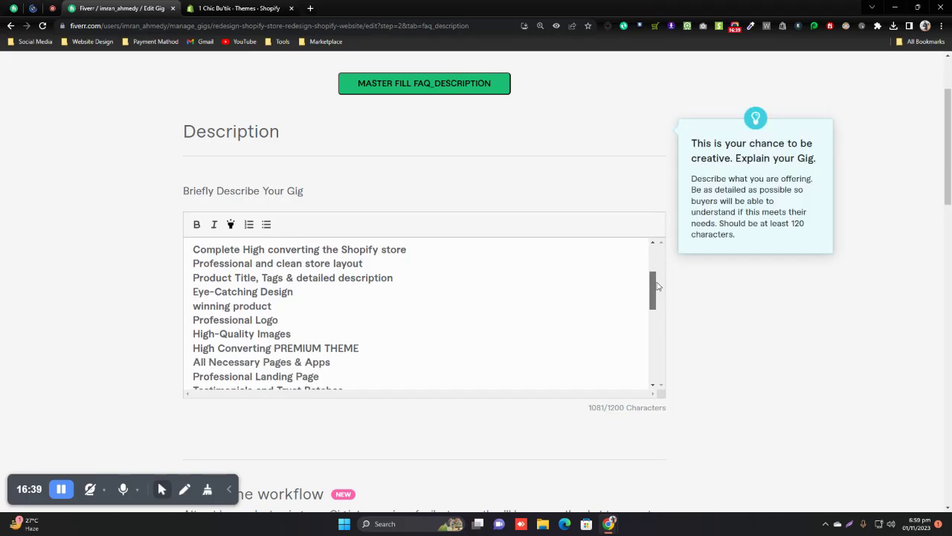
click(195, 250)
drag(194, 250, 332, 261)
drag(652, 330, 658, 261)
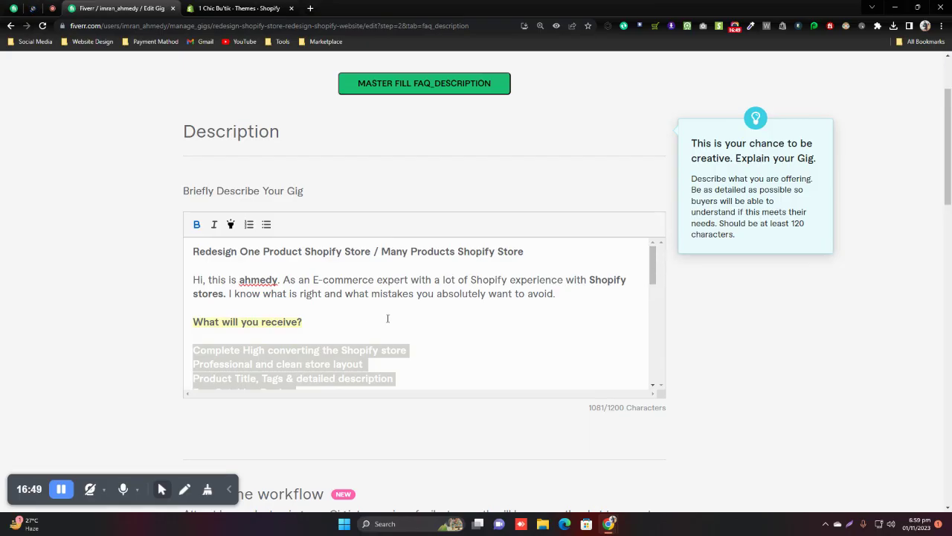
Step: Review the "Why Choose me?" points and highlight the "Let's Get Started!" contact line
scroll(640, 327, down, 5)
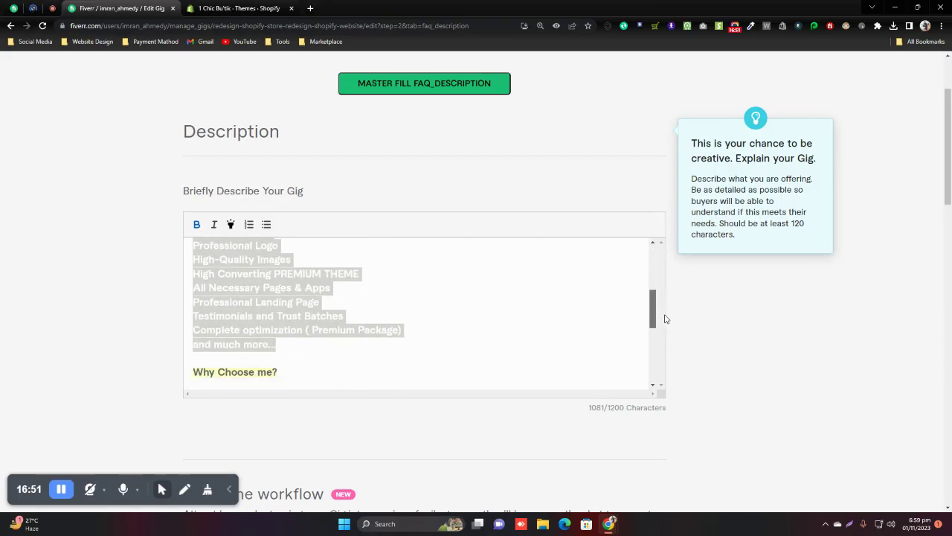
scroll(671, 346, up, 1)
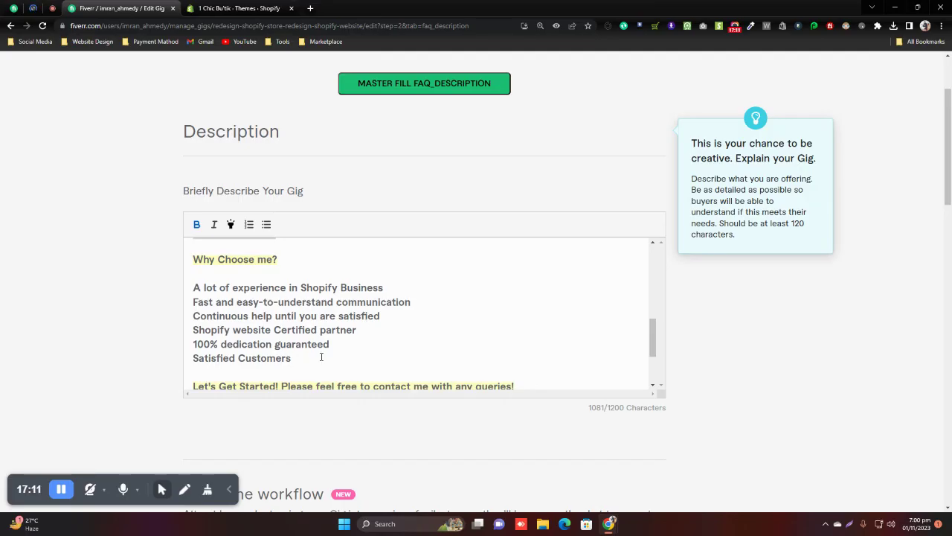
drag(654, 340, 651, 346)
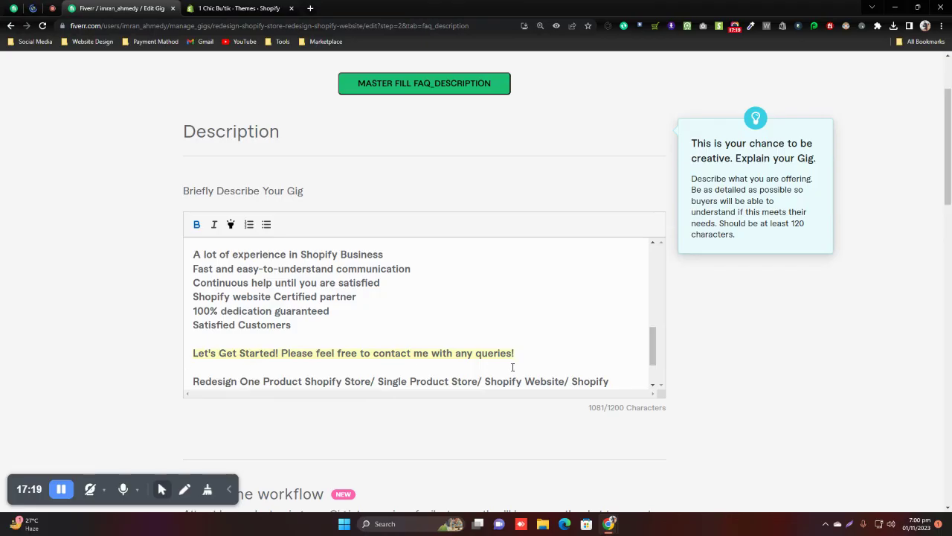
drag(517, 353, 193, 348)
click(242, 352)
drag(508, 354, 194, 352)
click(388, 364)
Step: Highlight the keyword paragraph between the contact line and "Best Regards" in the description
scroll(437, 291, down, 2)
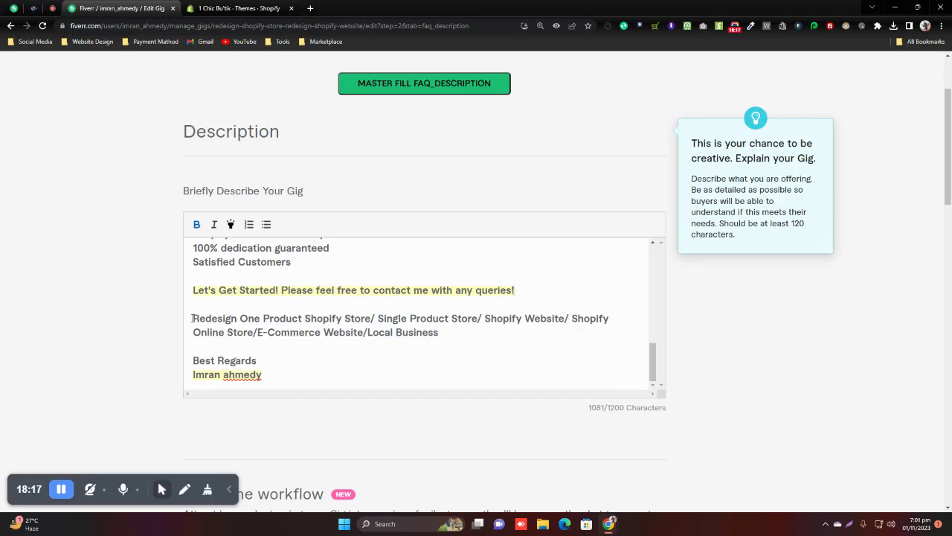
drag(192, 319, 448, 329)
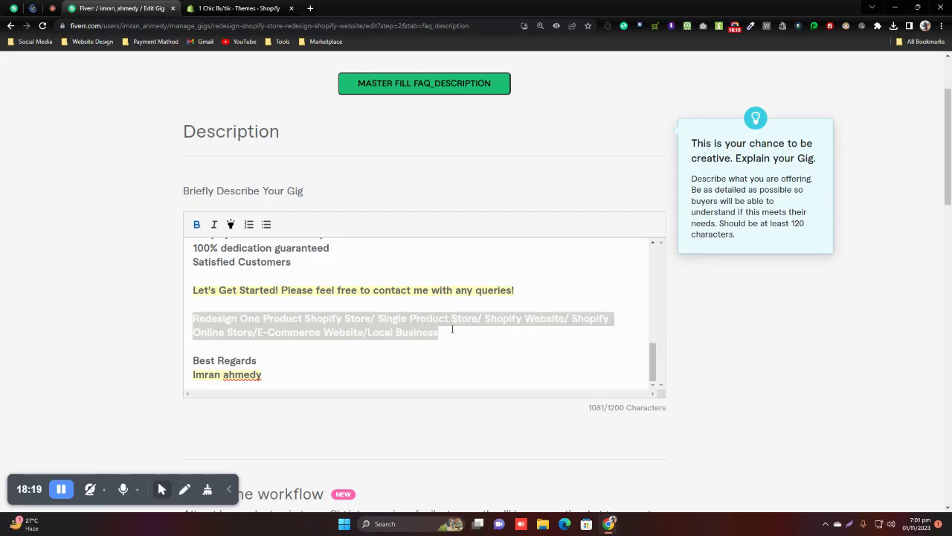
click(343, 326)
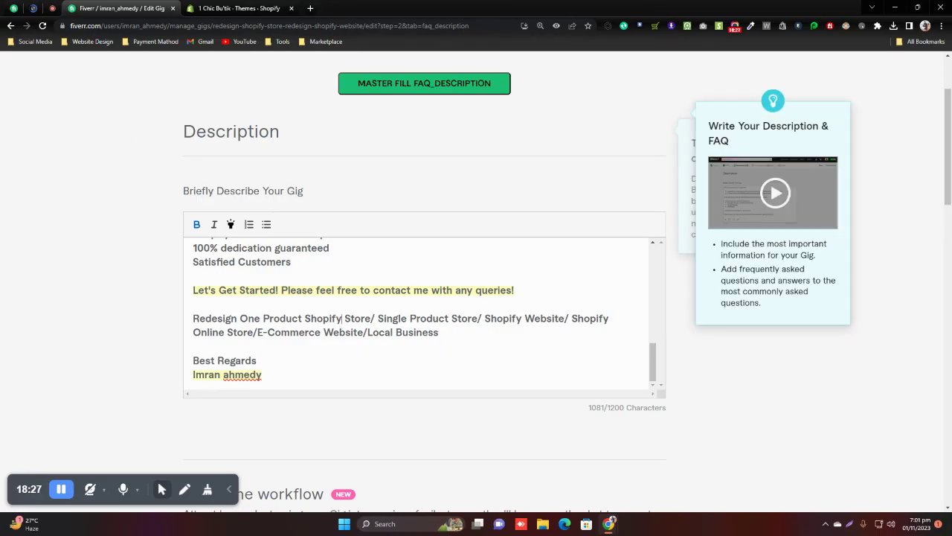
Step: Open an incognito browser window and load the fiverr.com home page
mouse_move(608, 524)
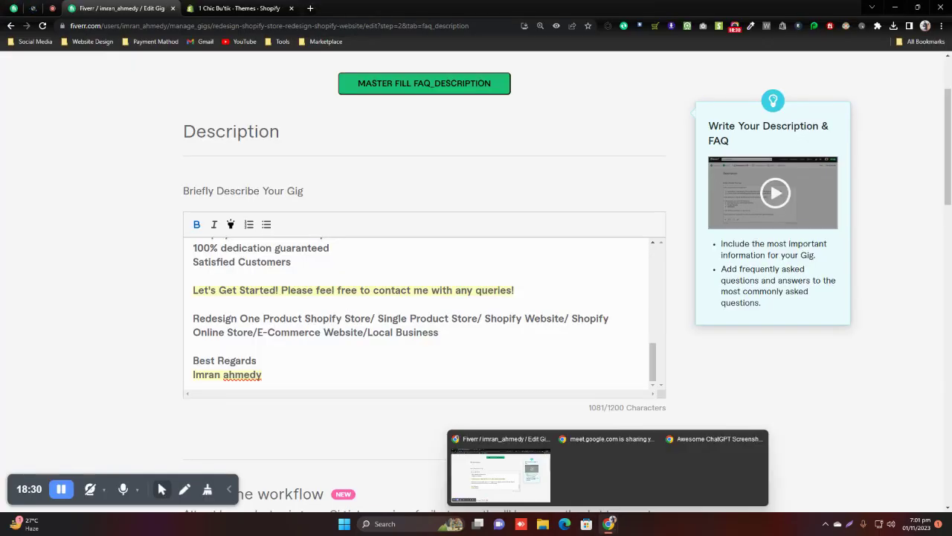
click(942, 26)
click(851, 67)
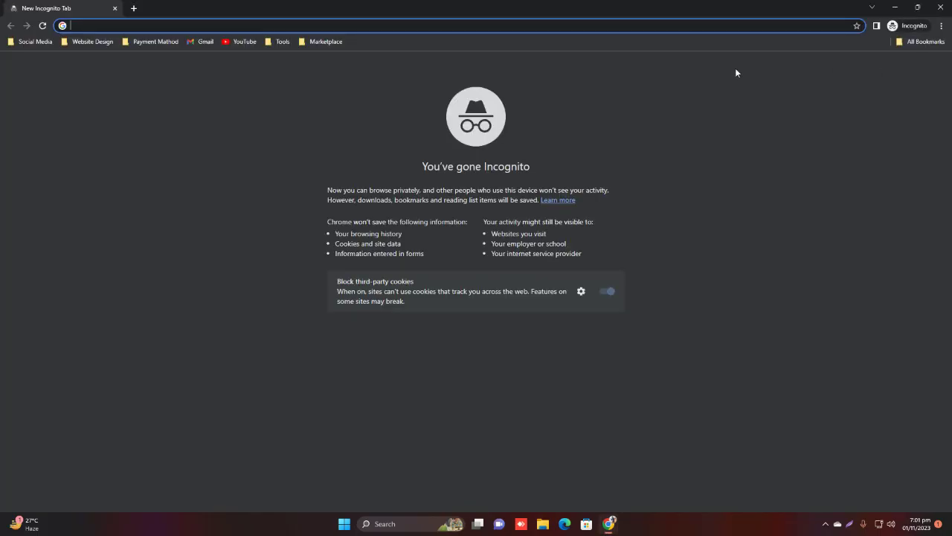
text(fiverr.)
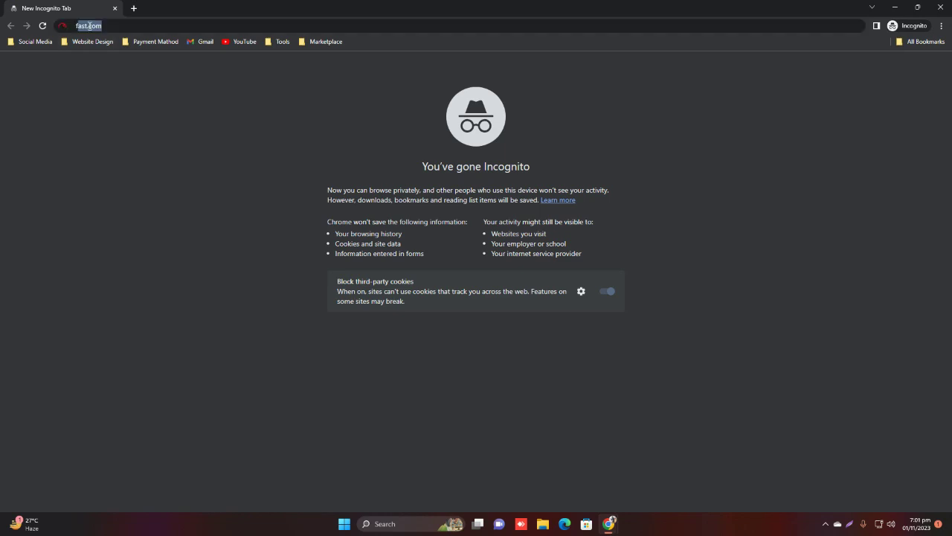
text(com)
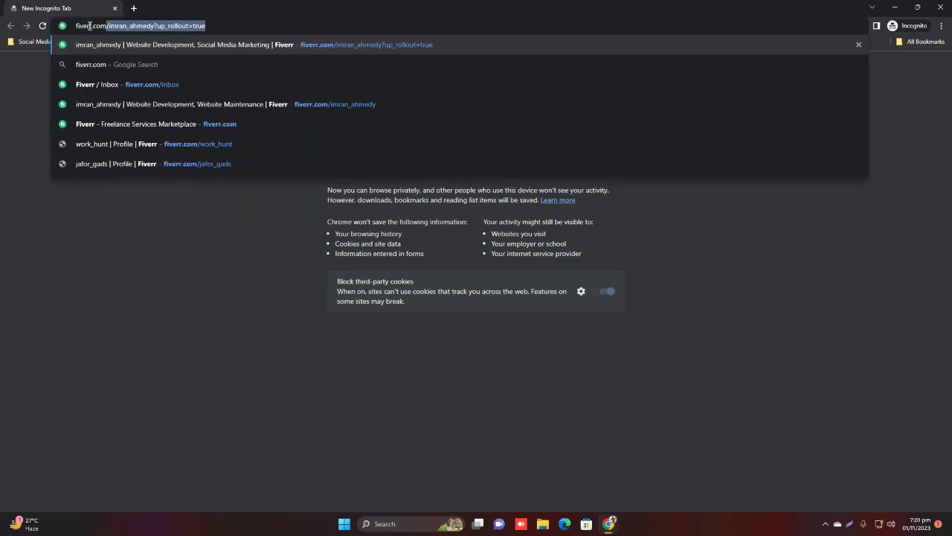
key(BackSpace)
key(Return)
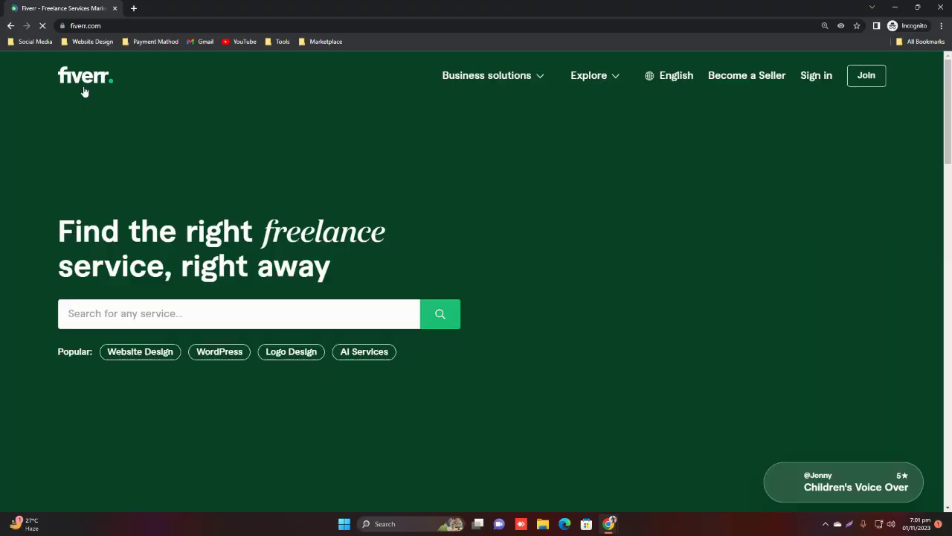
Step: Search Fiverr for "Redesign shopify store"
click(125, 307)
scroll(217, 213, down, 4)
scroll(208, 246, up, 4)
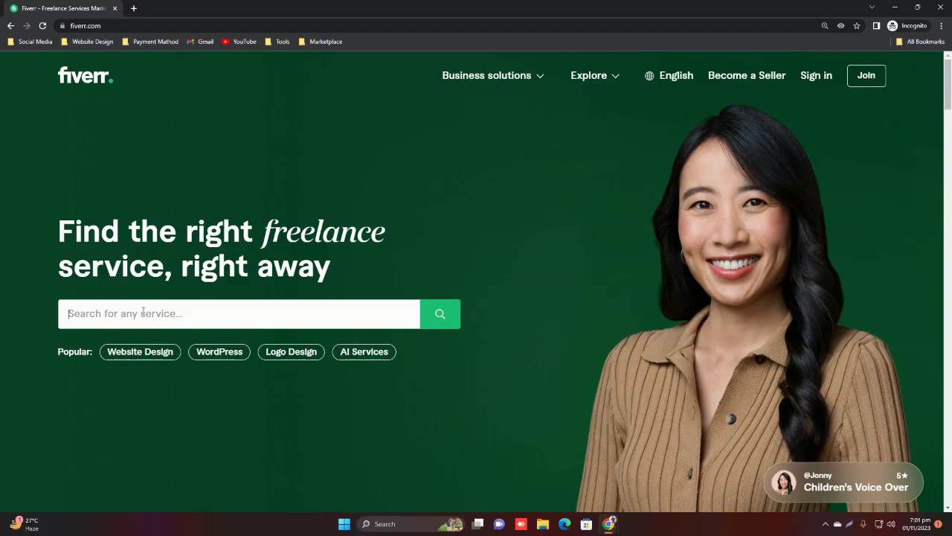
text(Rede)
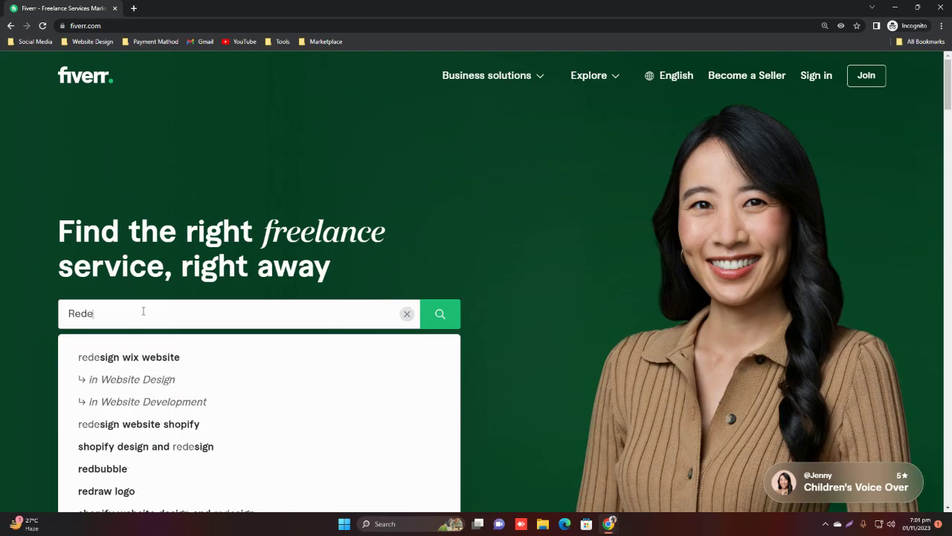
text(sign shopify sto)
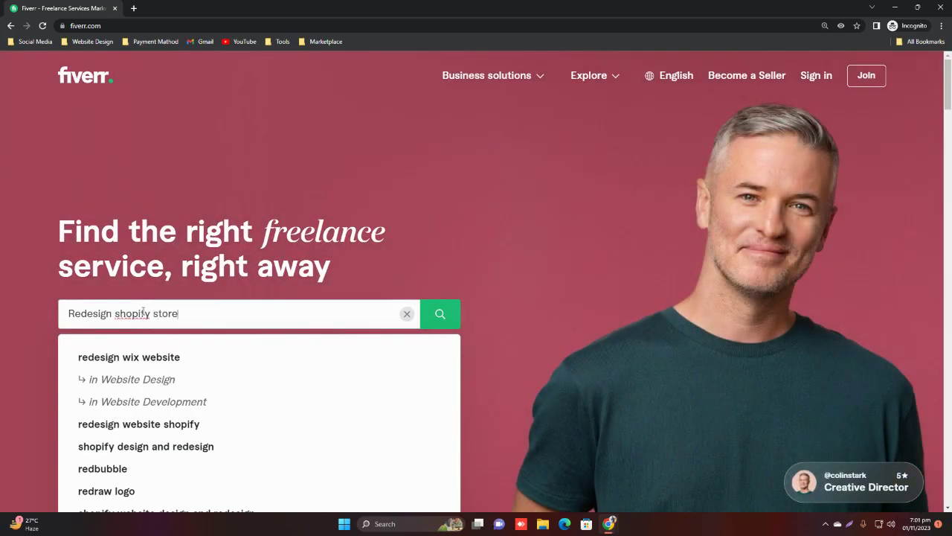
text(re)
key(Return)
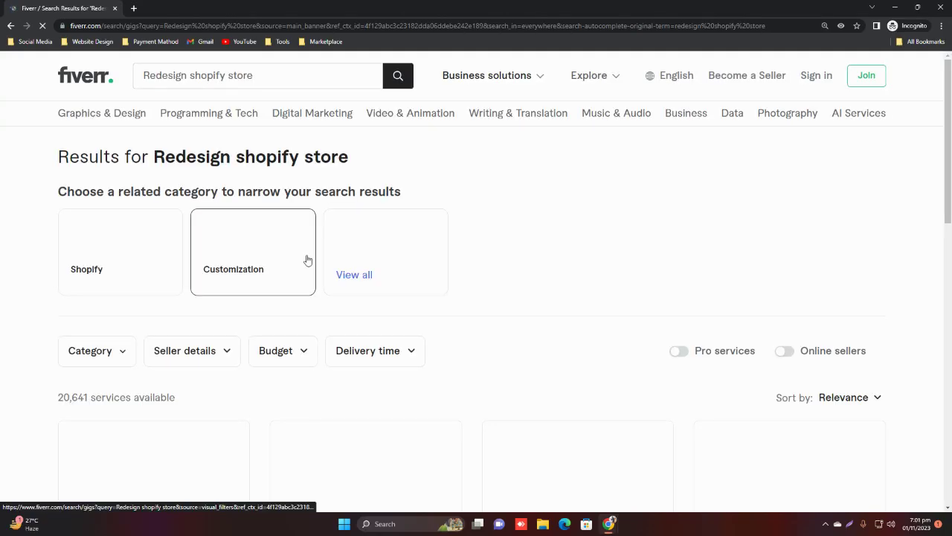
Step: Dismiss the account creation pop-up and look through the gigs on the first results page
scroll(585, 267, down, 8)
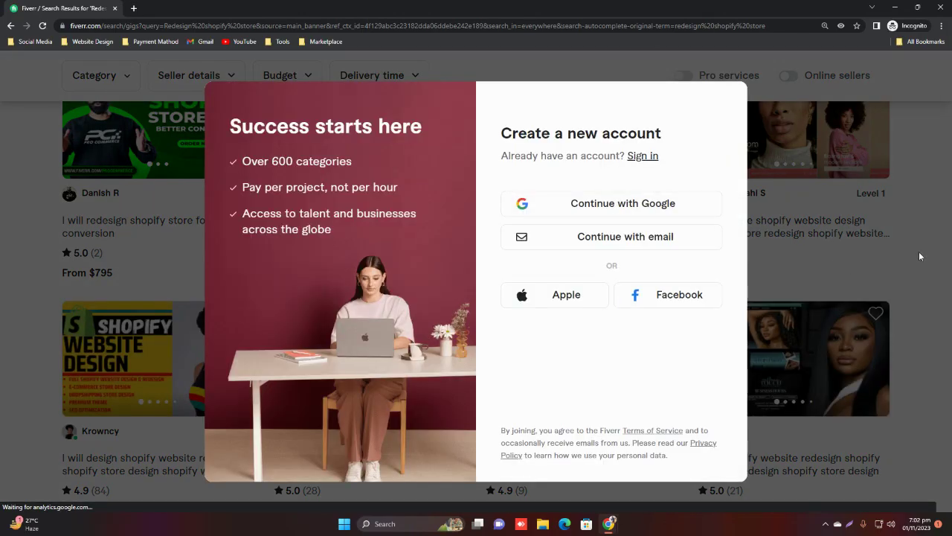
click(919, 251)
scroll(914, 258, down, 1)
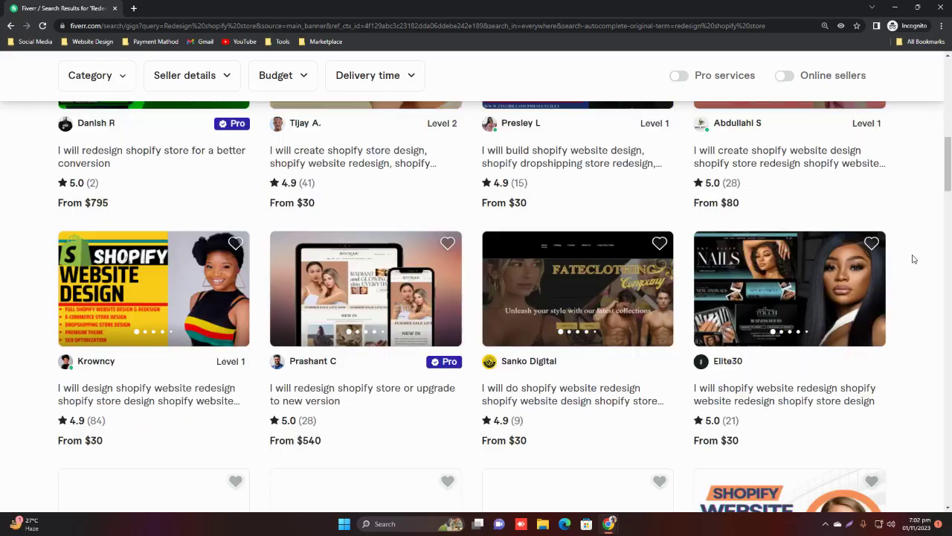
scroll(913, 258, down, 15)
scroll(901, 253, down, 10)
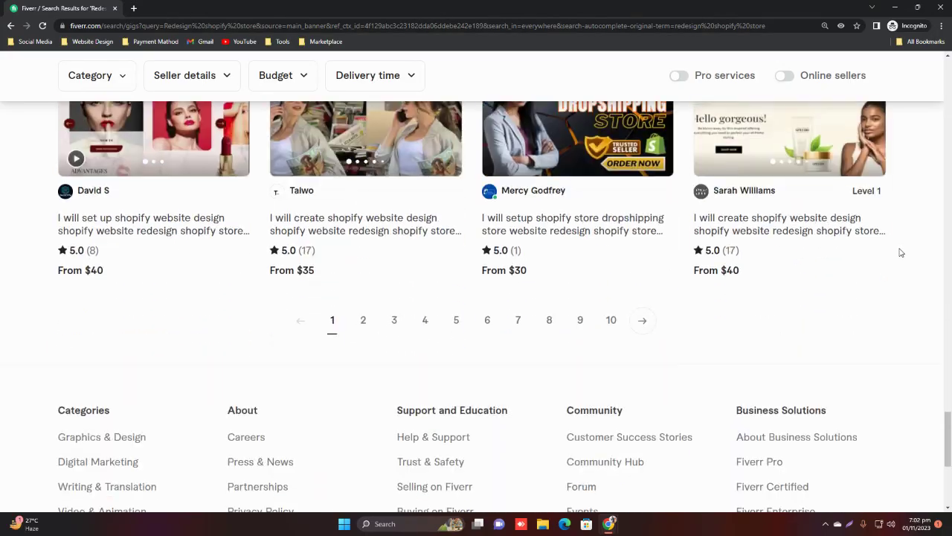
Step: Go to results page 2 and look through its gigs for the seller's own Shopify redesign gig
click(363, 320)
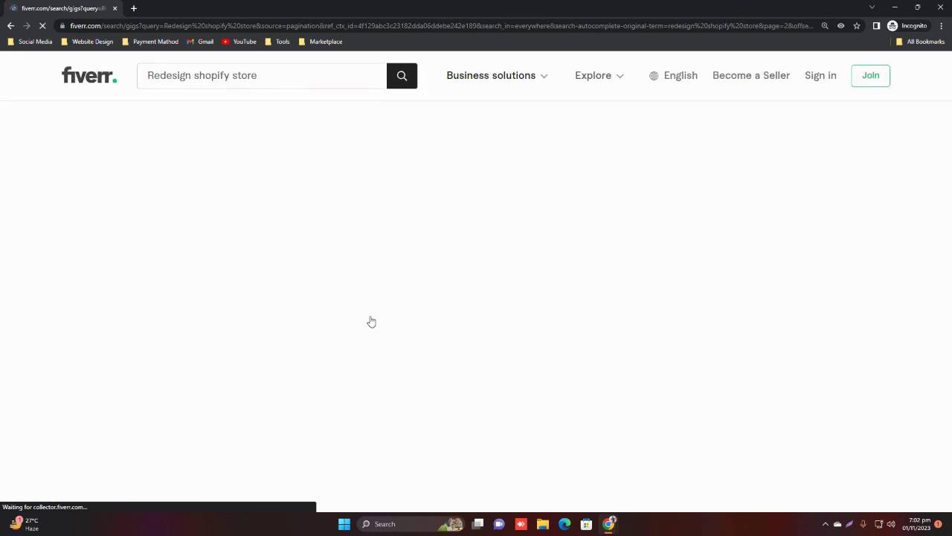
scroll(30, 292, down, 4)
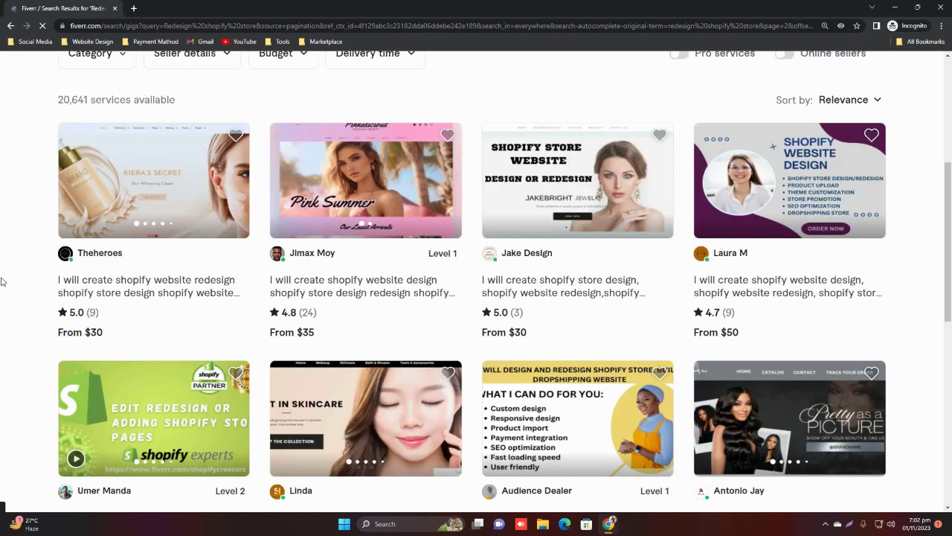
scroll(28, 286, down, 4)
scroll(21, 268, down, 4)
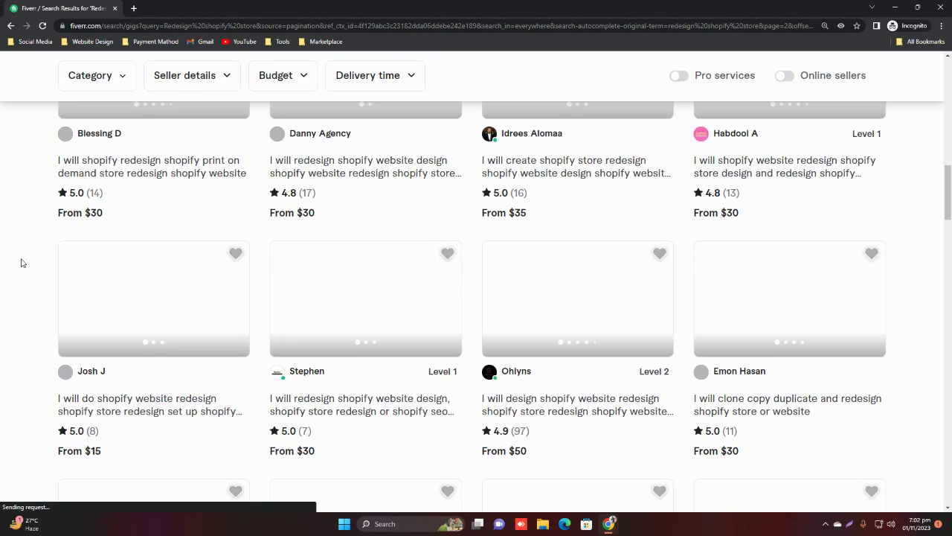
scroll(19, 262, down, 12)
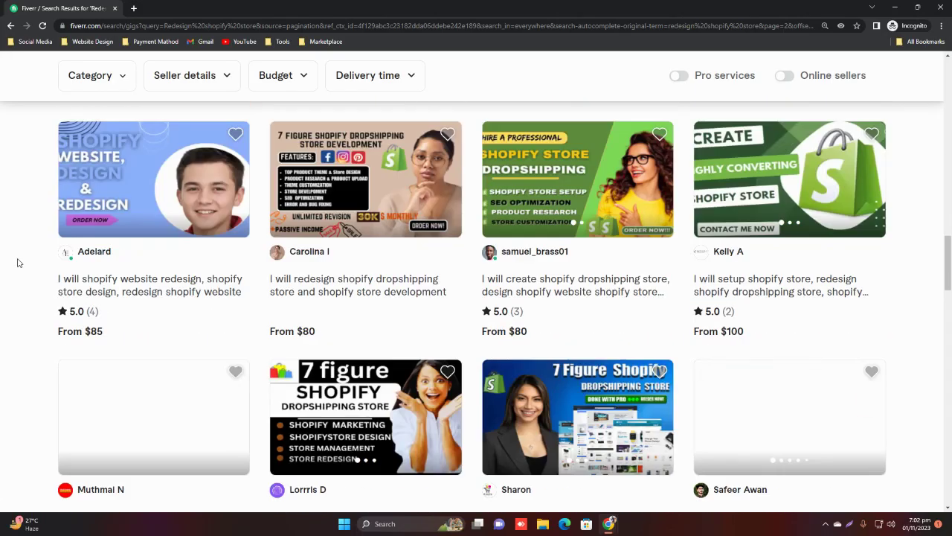
scroll(21, 262, down, 15)
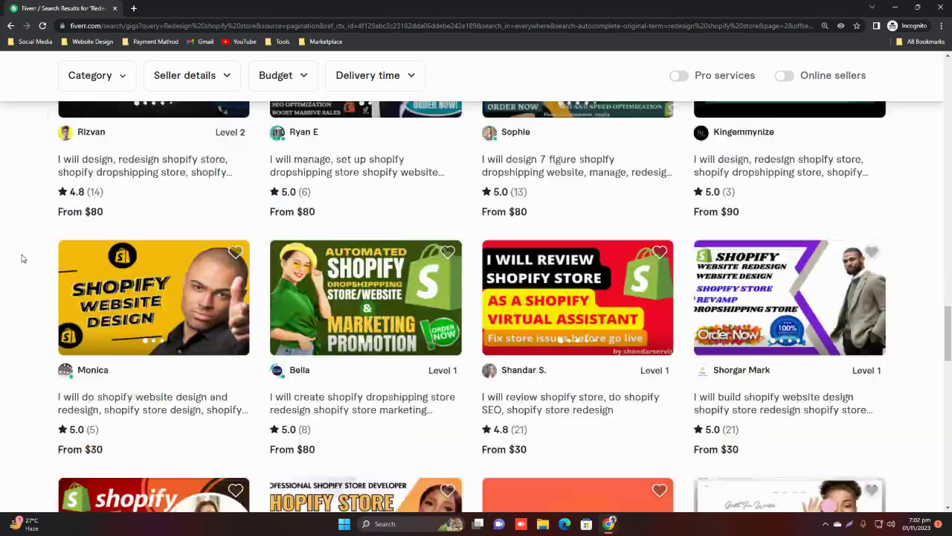
scroll(544, 291, up, 4)
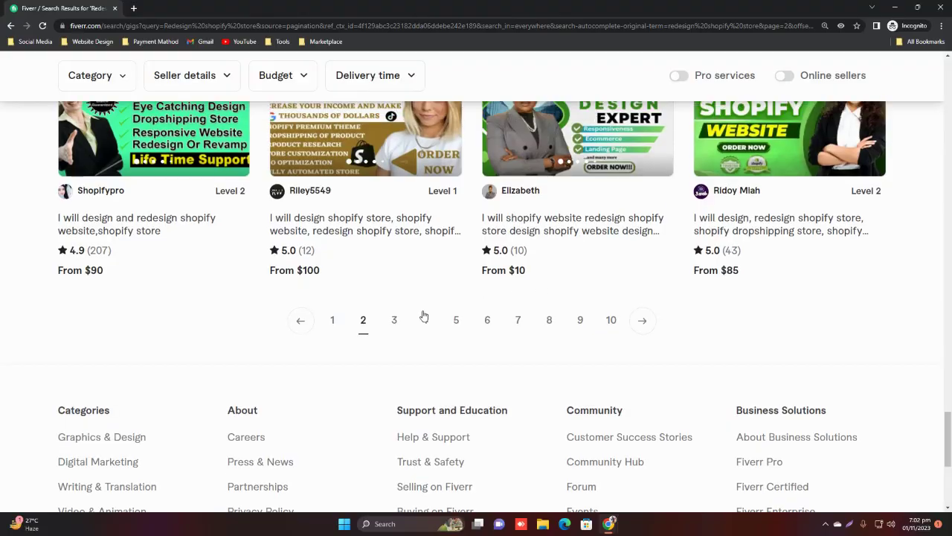
Step: Go to results page 3, look through its gigs and return to the filters above the list
click(393, 321)
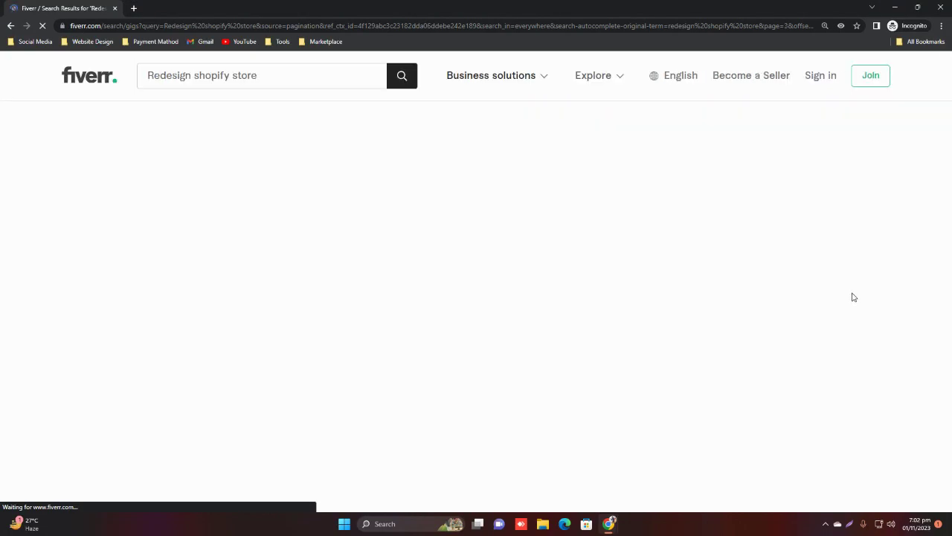
scroll(784, 275, down, 8)
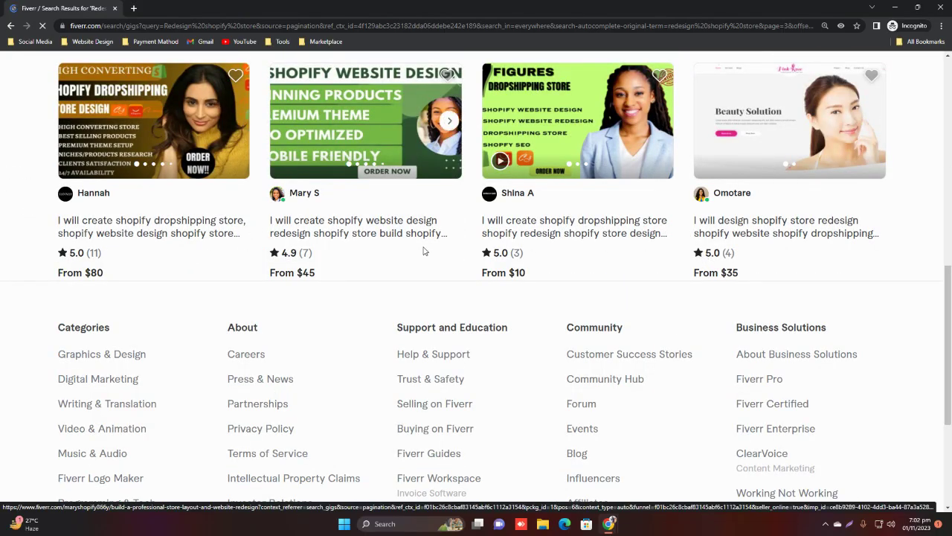
scroll(282, 237, up, 4)
scroll(6, 254, down, 4)
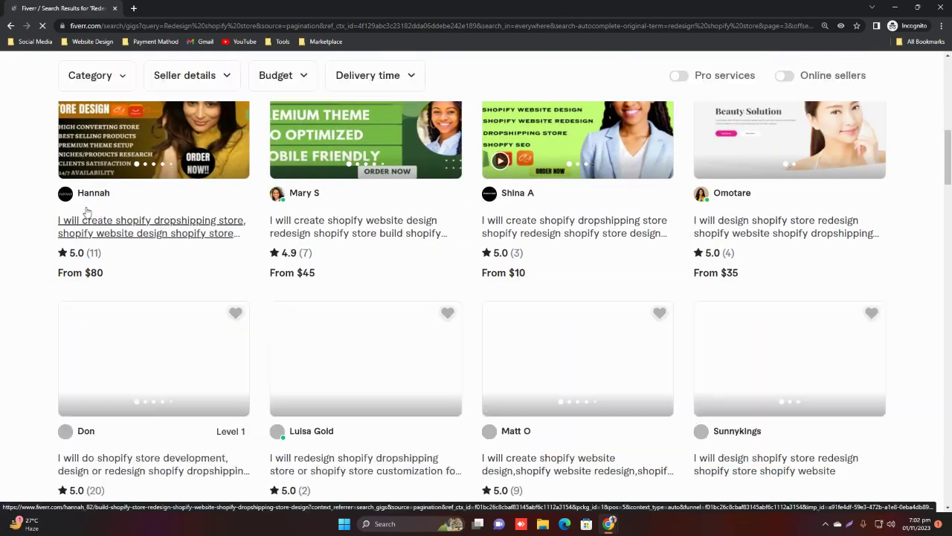
scroll(63, 231, down, 8)
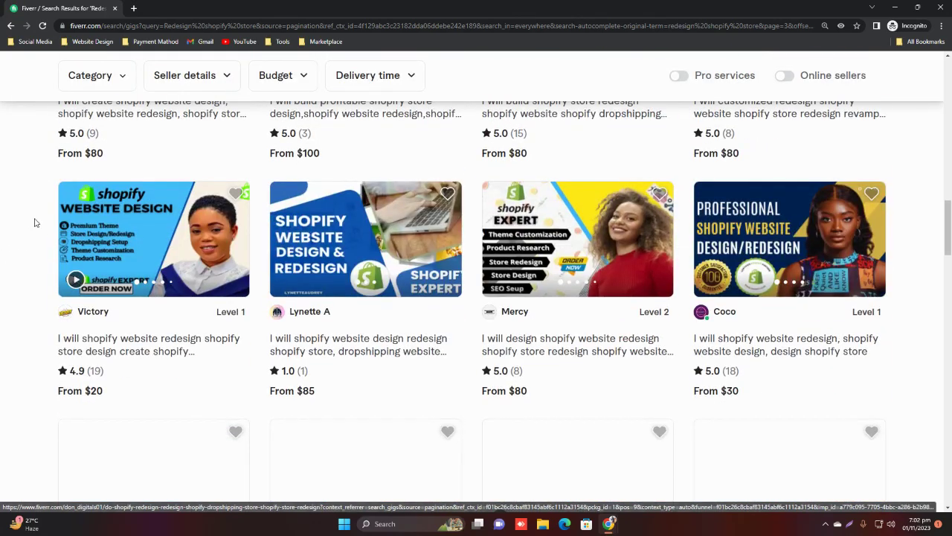
scroll(17, 210, down, 8)
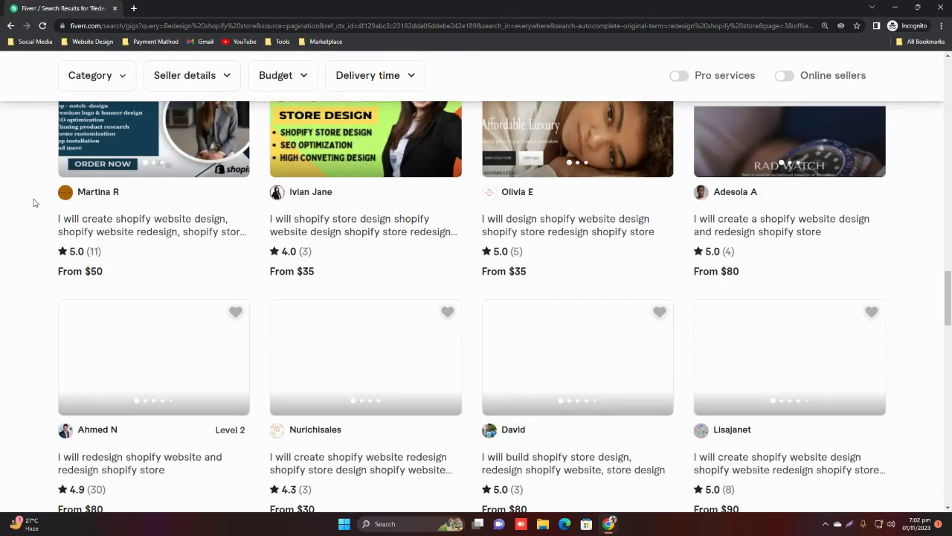
scroll(34, 199, down, 12)
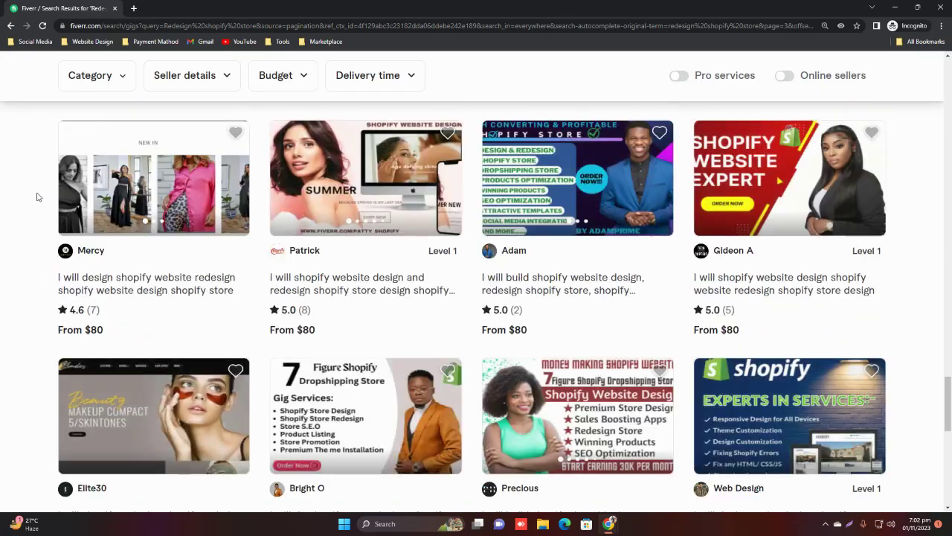
scroll(37, 196, down, 4)
scroll(809, 201, up, 10)
scroll(810, 201, up, 10)
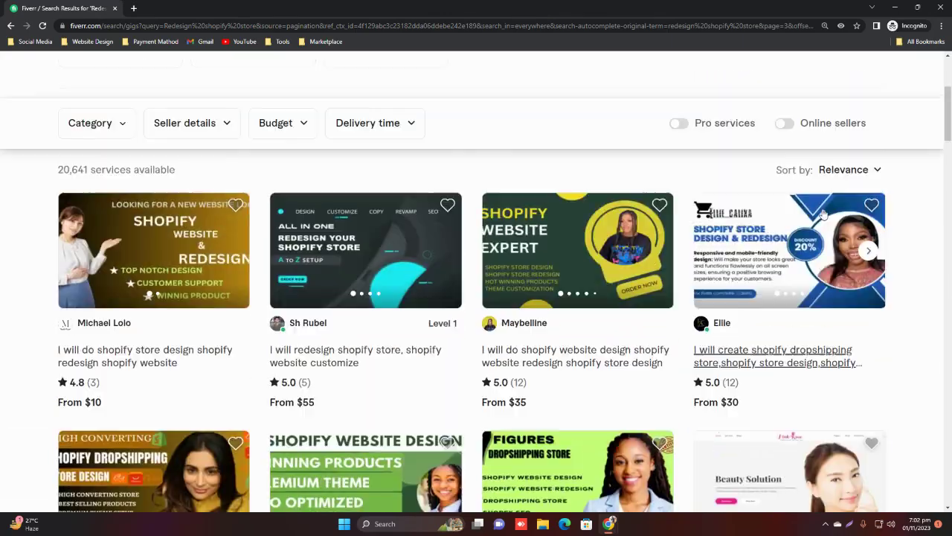
Step: Filter the results to online sellers and open the gig "I will redesign shopify store, redesign shopify website"
click(785, 351)
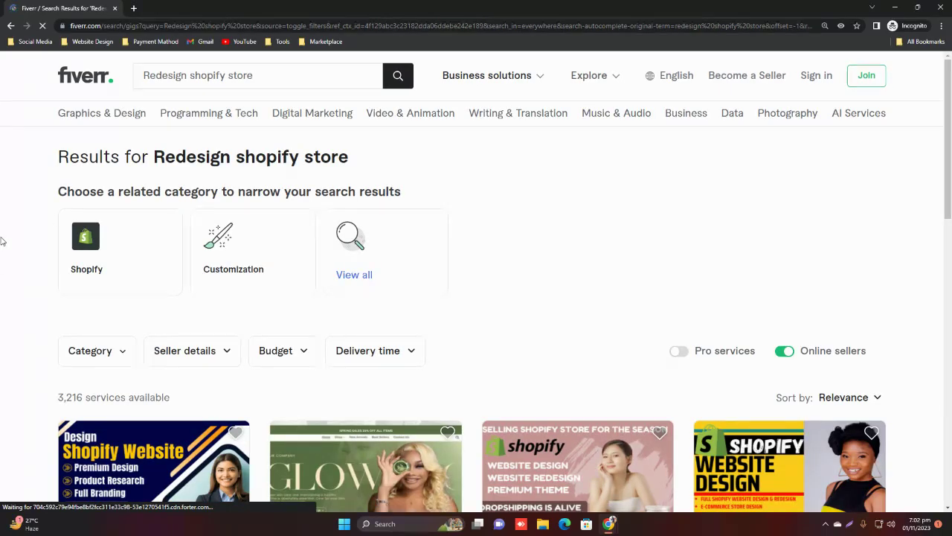
scroll(33, 237, down, 8)
scroll(39, 229, up, 4)
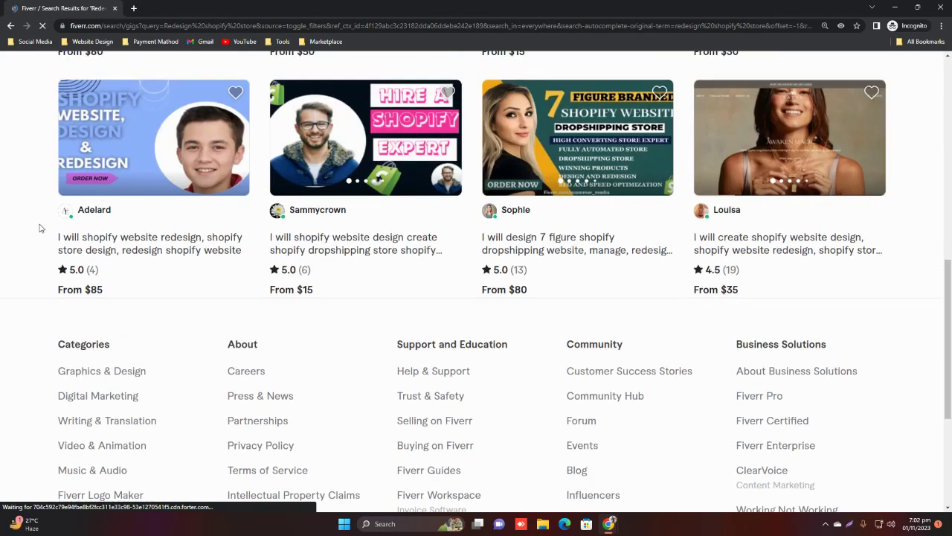
drag(943, 138, 940, 372)
click(356, 376)
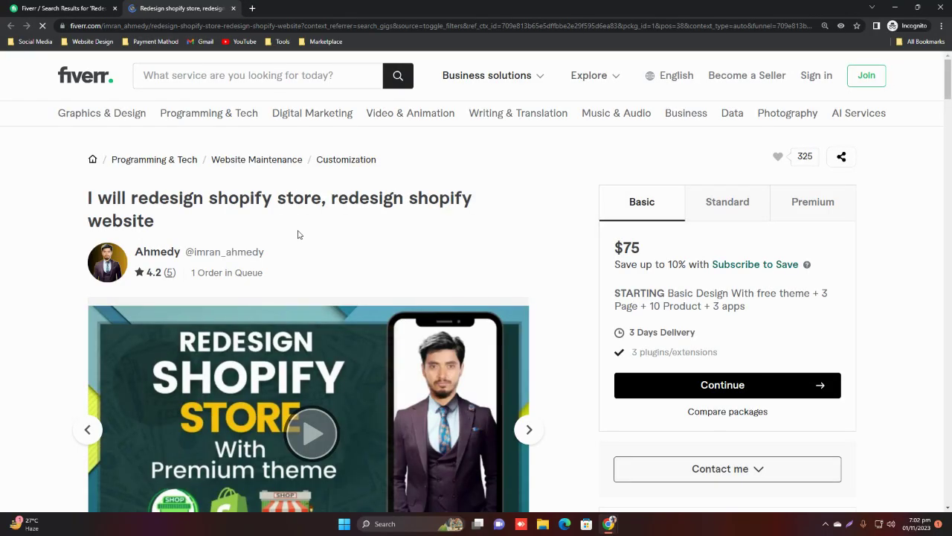
Step: Review the gig's package options and "About this gig" description, and close its tab to return to the search results
scroll(251, 270, down, 4)
scroll(252, 270, up, 4)
click(753, 206)
click(642, 207)
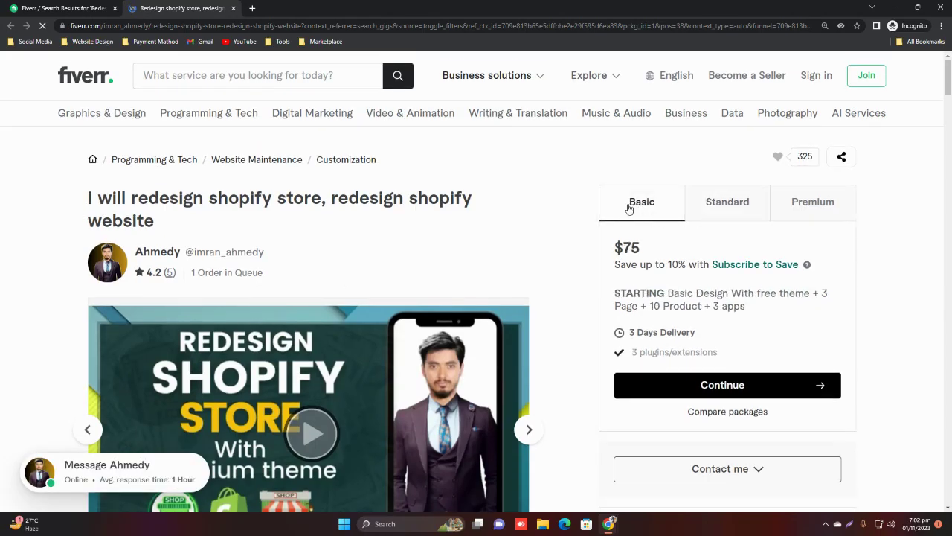
scroll(342, 307, down, 8)
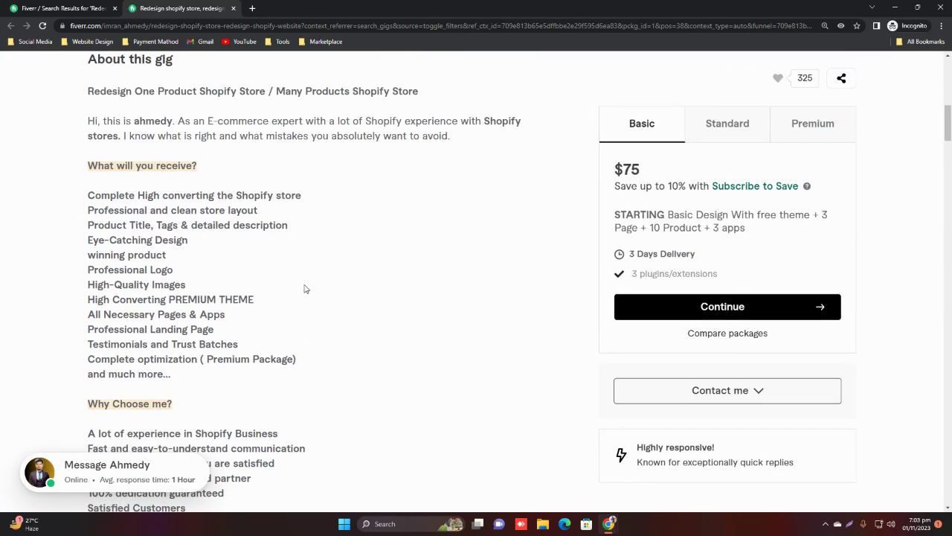
scroll(305, 288, down, 4)
click(235, 8)
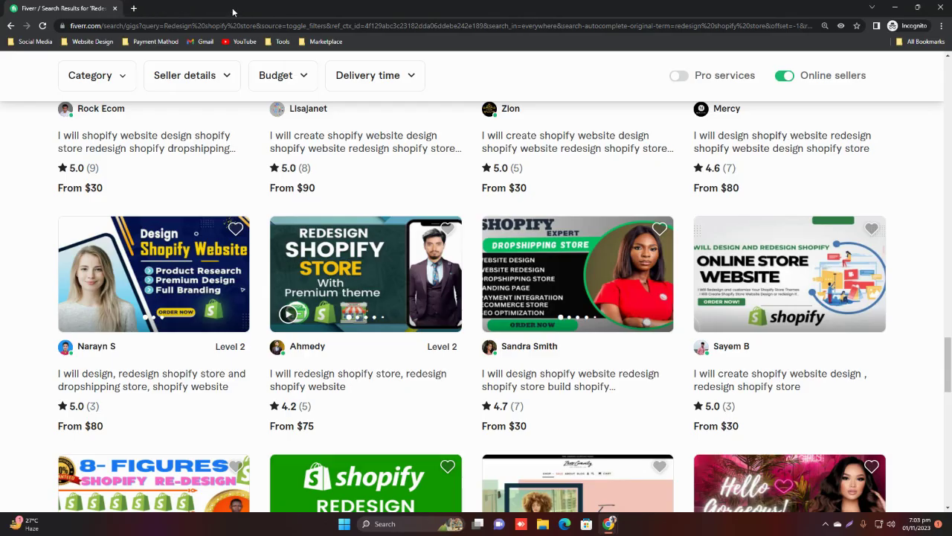
scroll(461, 275, down, 4)
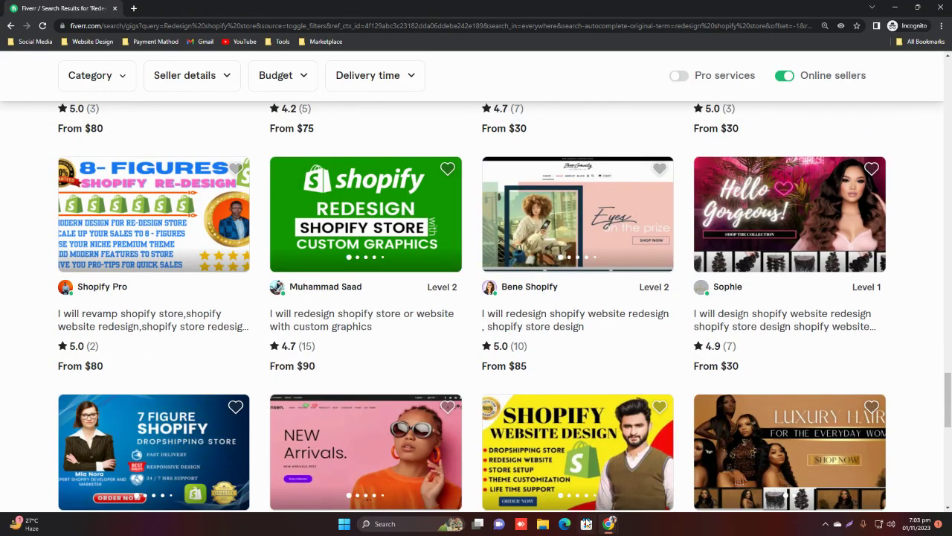
Step: Switch back to the gig editing window and review the Milestone workflow section below the description
mouse_move(607, 525)
click(469, 481)
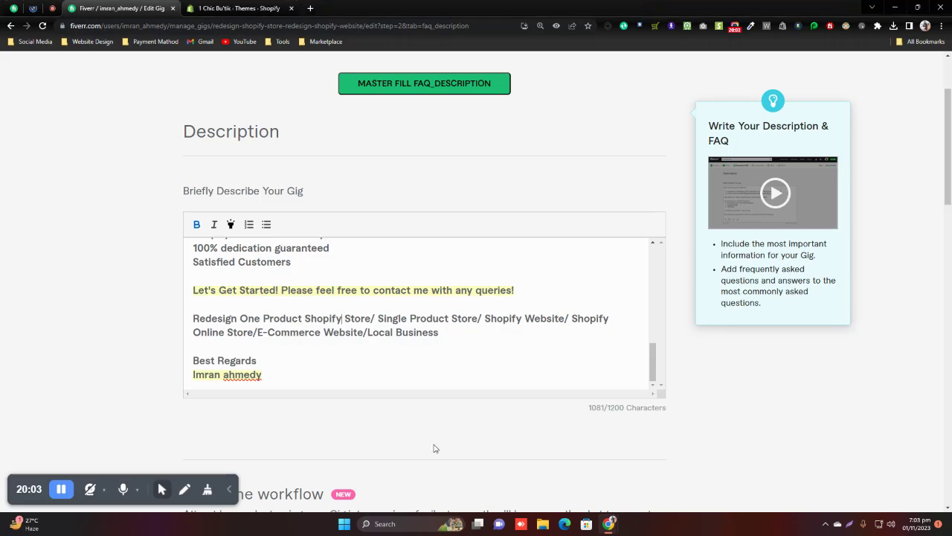
scroll(647, 352, down, 4)
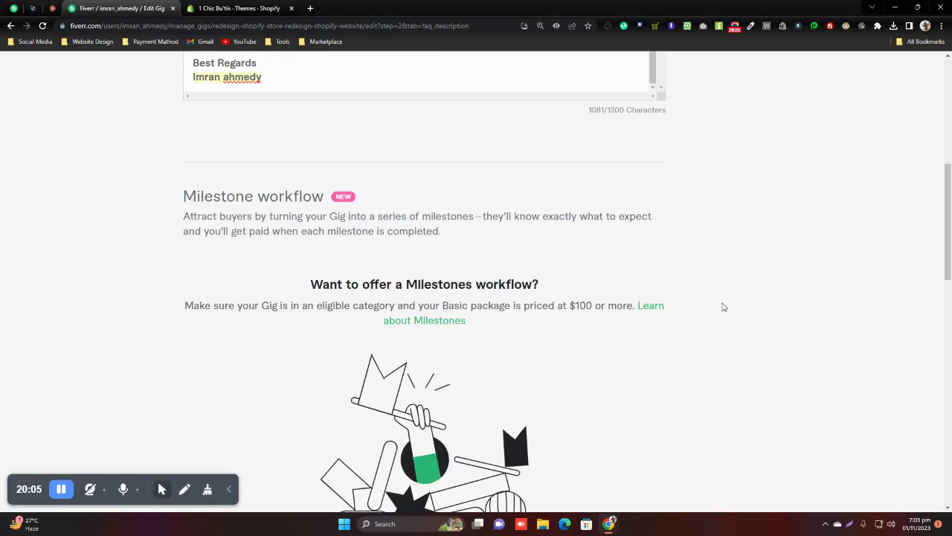
scroll(719, 241, down, 4)
scroll(719, 241, up, 4)
scroll(331, 317, up, 4)
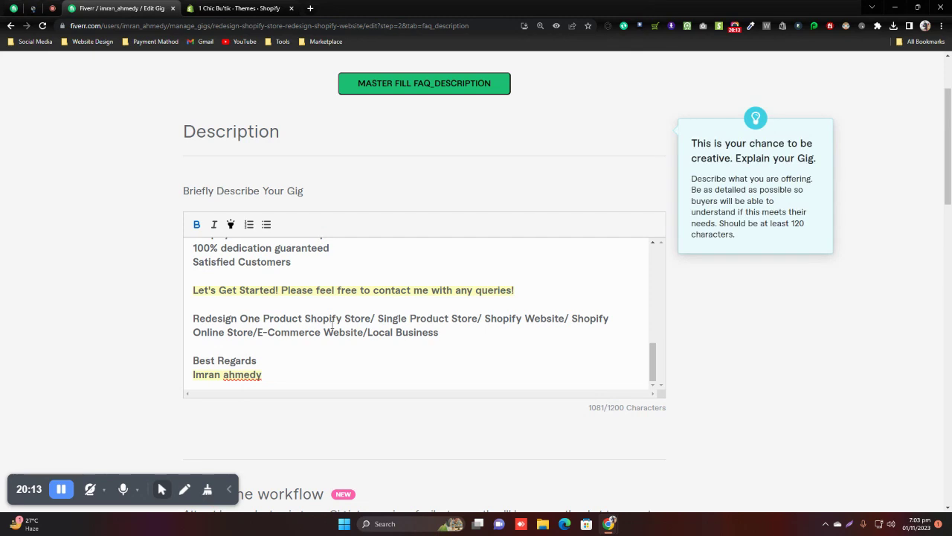
scroll(325, 322, down, 4)
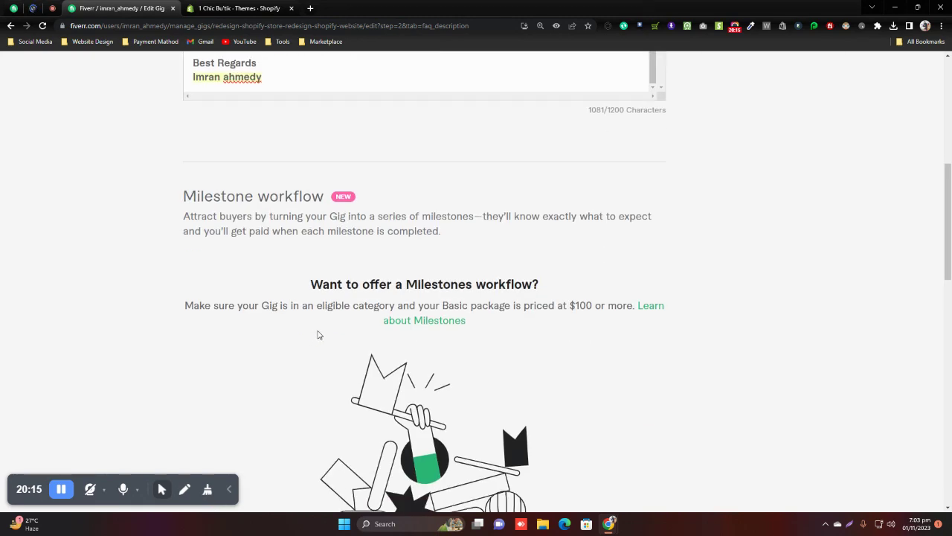
Step: Highlight the "$100" Basic package price in the Milestones workflow eligibility text
drag(592, 305, 571, 305)
double_click(593, 305)
double_click(586, 305)
click(576, 304)
drag(568, 305, 593, 318)
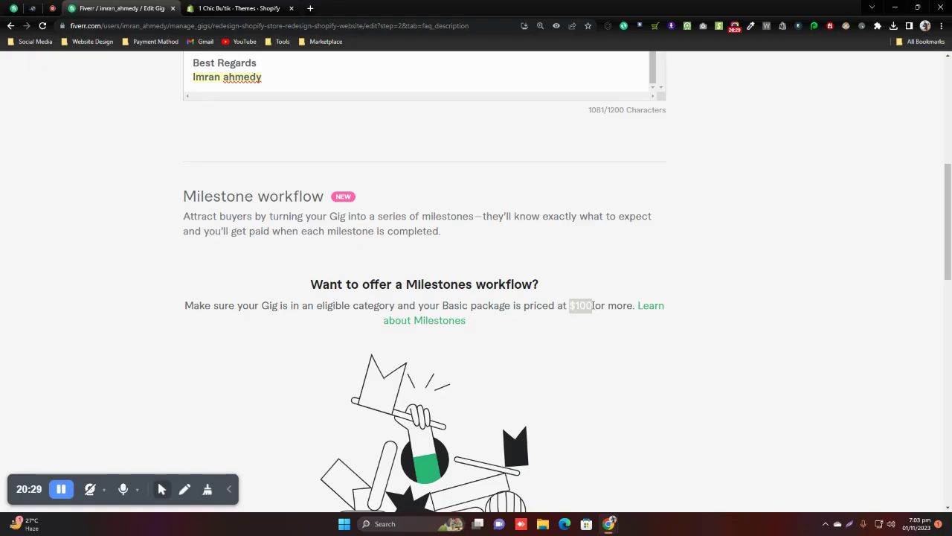
click(593, 305)
drag(593, 305, 572, 305)
click(282, 305)
Step: Examine the rest of the Milestone workflow section and the Frequently Asked Questions section below it
drag(946, 186, 949, 214)
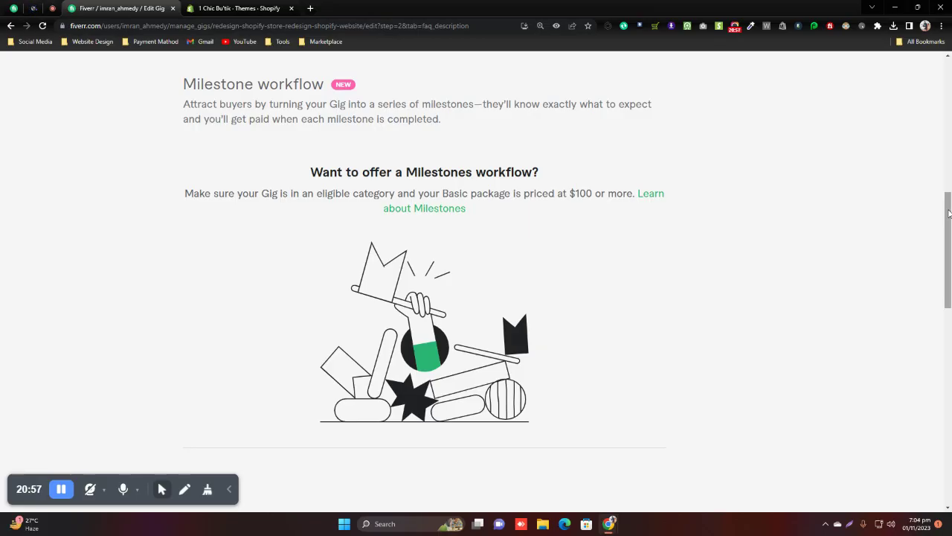
mouse_move(950, 214)
mouse_down()
mouse_move(951, 264)
mouse_move(950, 219)
mouse_up()
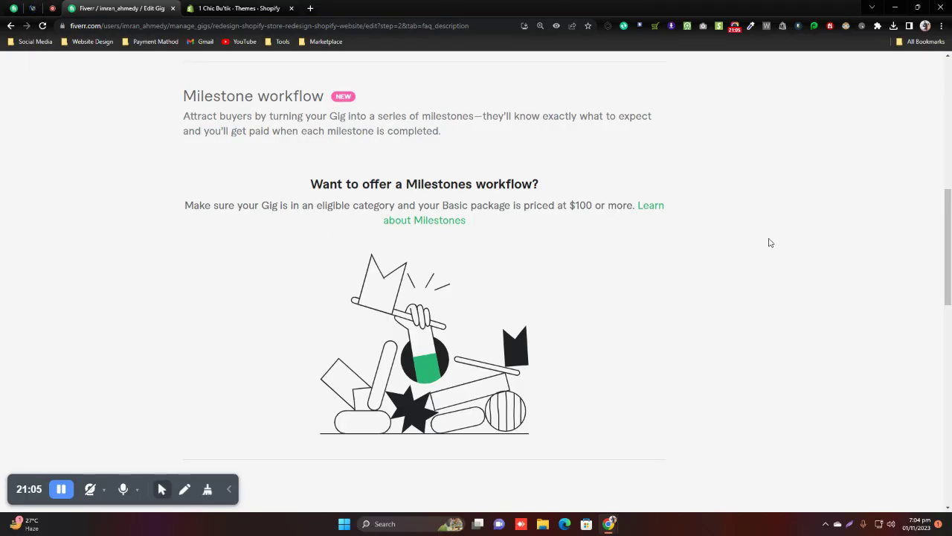
scroll(951, 221, down, 4)
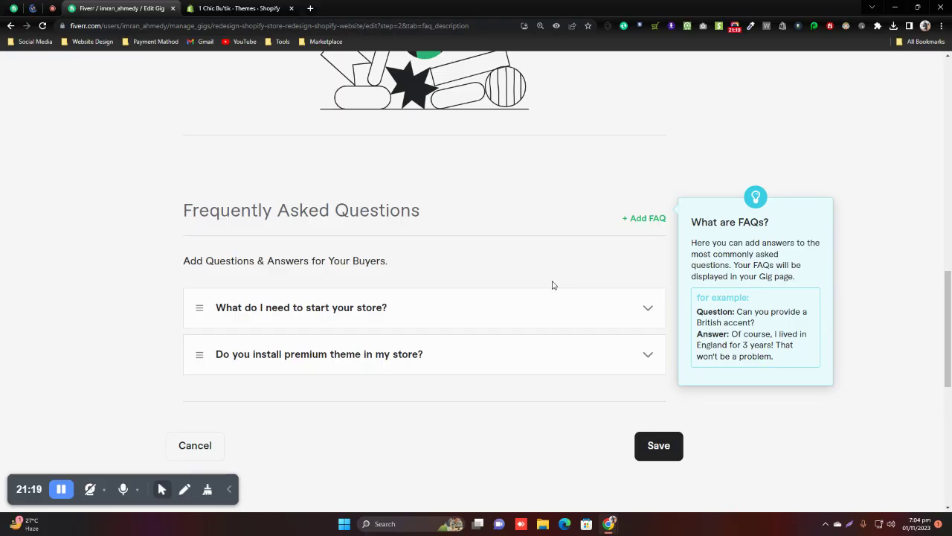
Step: Check the answer saved for the FAQ "What do I need to start your store?" and collapse the entry again
click(555, 307)
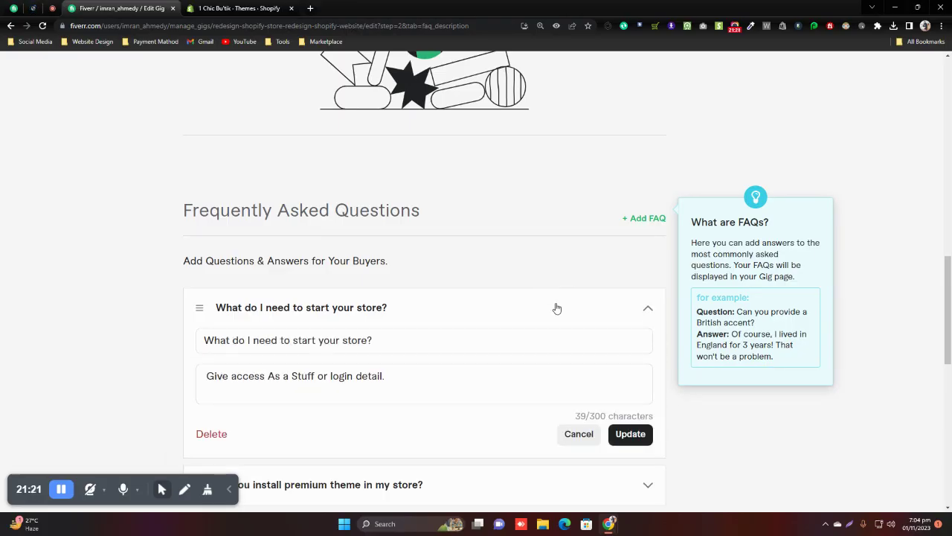
click(557, 308)
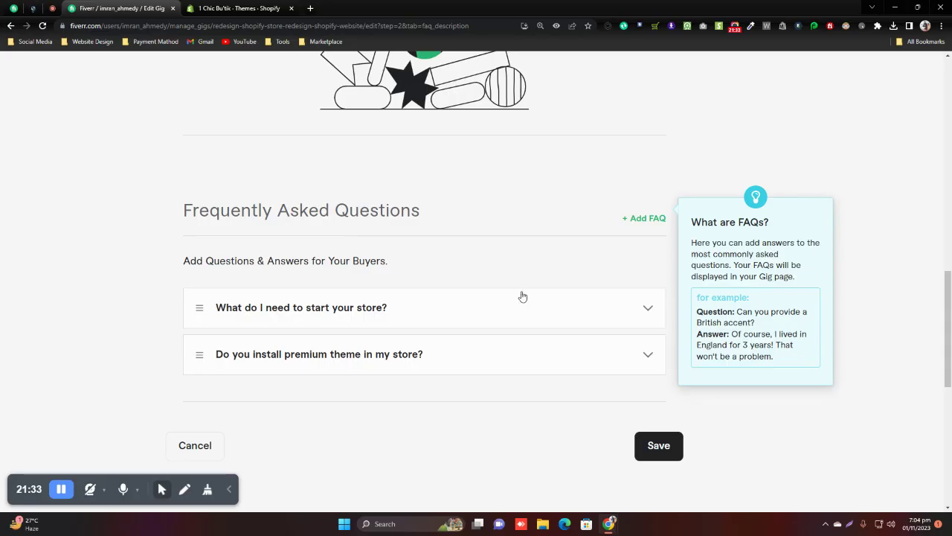
click(422, 301)
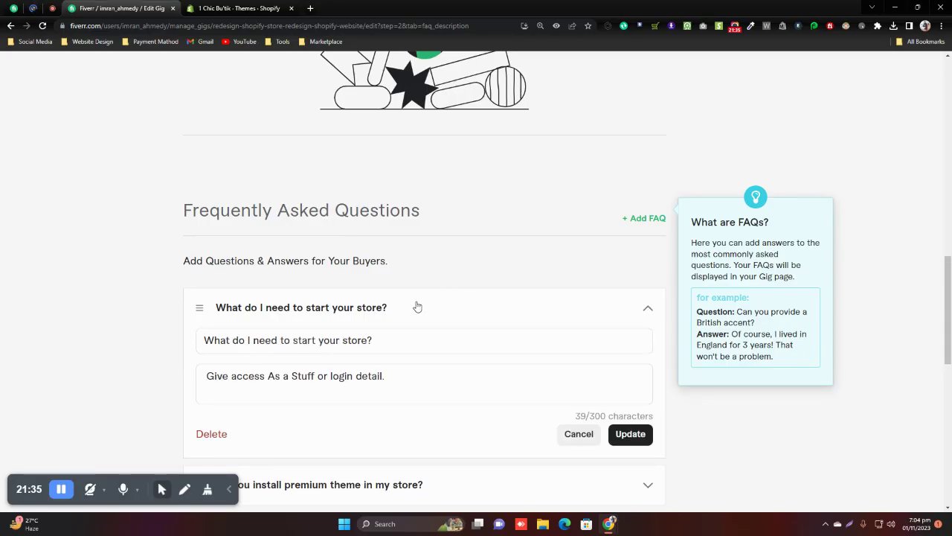
click(286, 376)
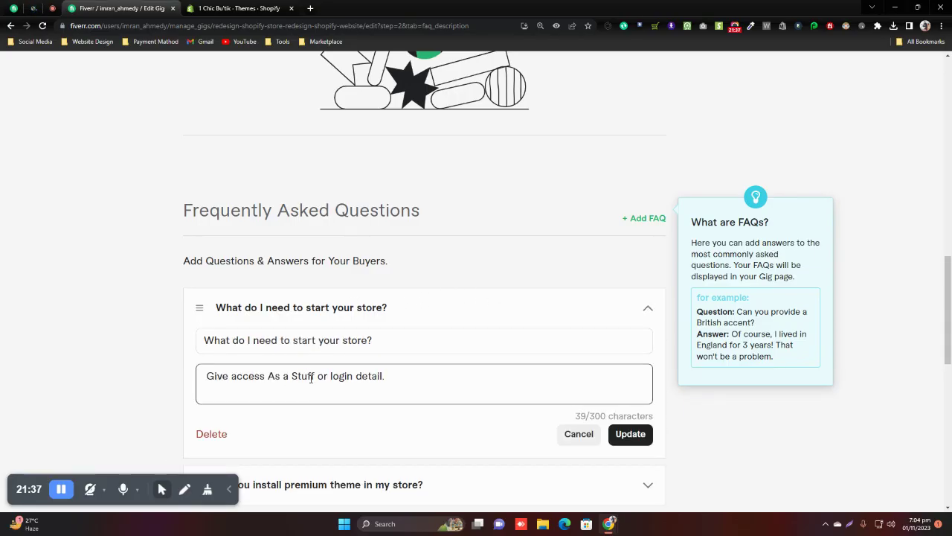
click(447, 311)
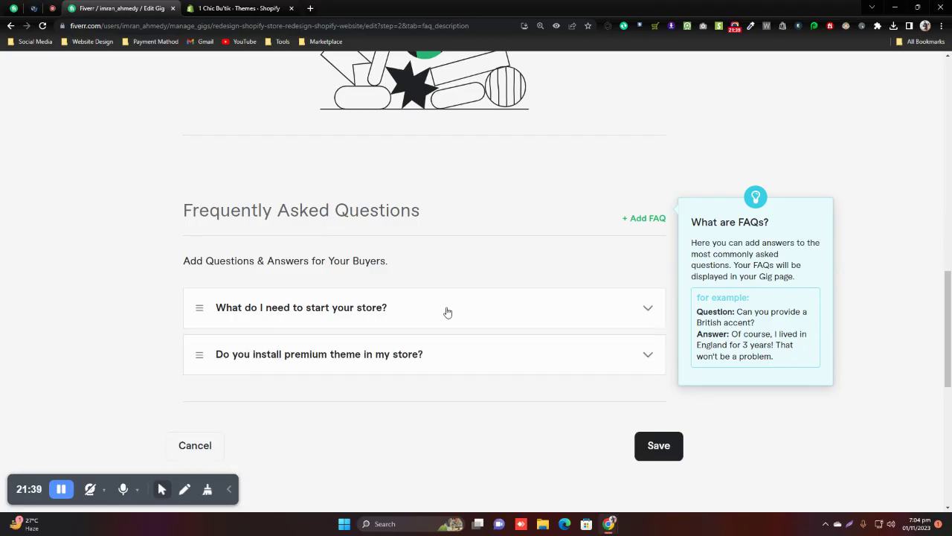
Step: Examine the question and answer of the FAQ "Do you install premium theme in my store?" and close it without updating
click(442, 354)
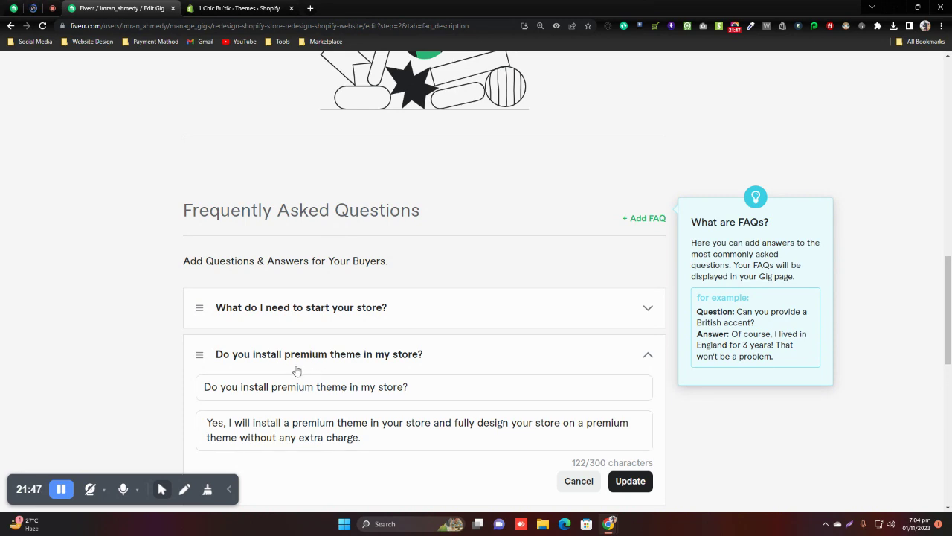
click(253, 387)
double_click(247, 387)
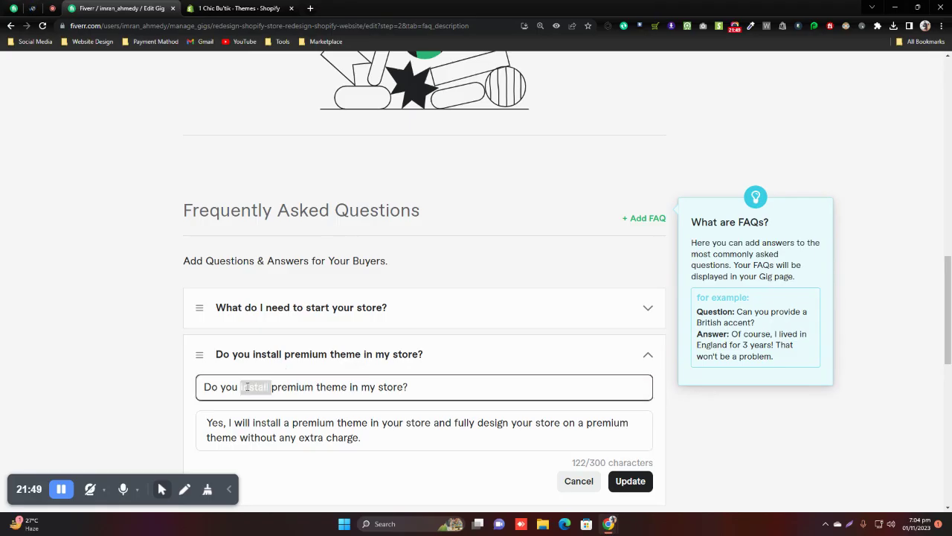
click(276, 387)
triple_click(285, 385)
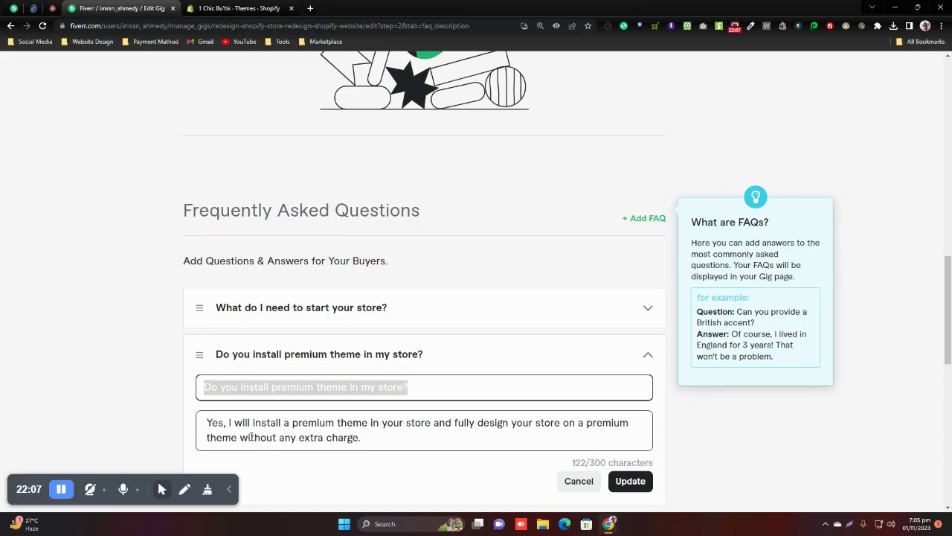
scroll(424, 409, down, 4)
scroll(517, 352, up, 2)
scroll(517, 352, up, 2)
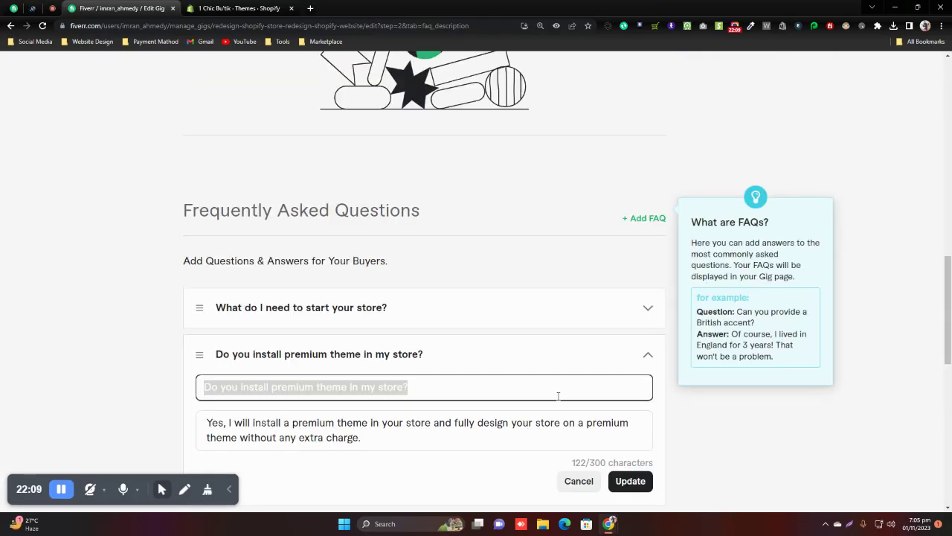
click(577, 481)
Step: Open the gig's Requirements section and review the Fiverr questions and the free-text question under Your Questions
scroll(513, 392, up, 10)
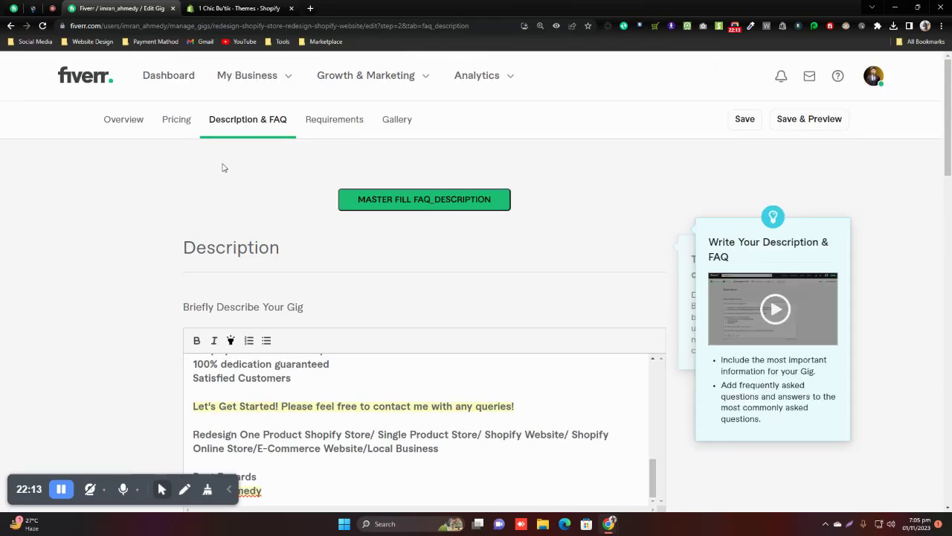
click(334, 125)
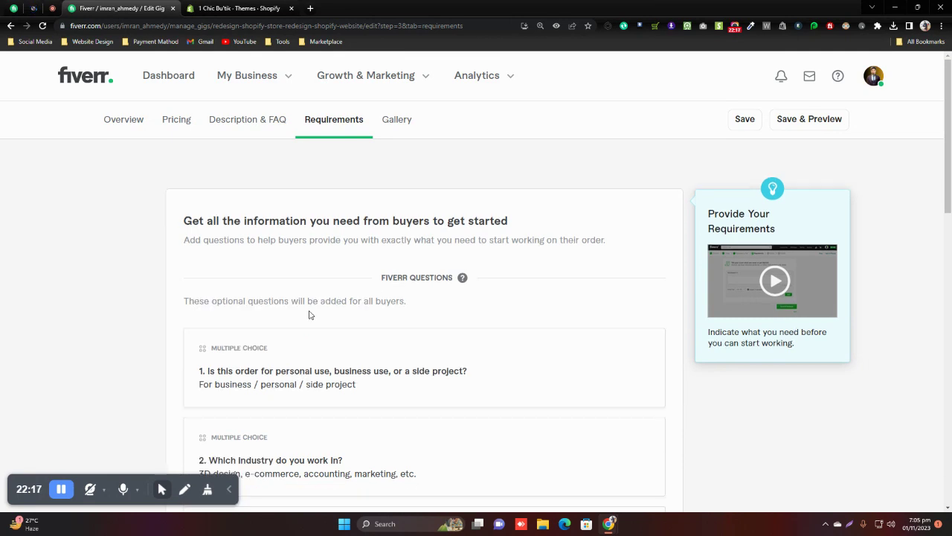
scroll(308, 308, down, 4)
click(640, 368)
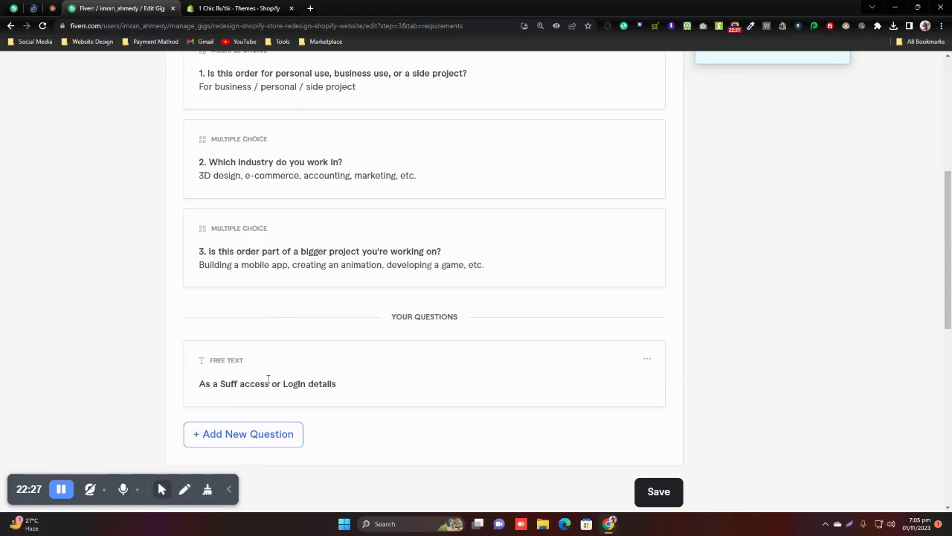
scroll(321, 338, up, 5)
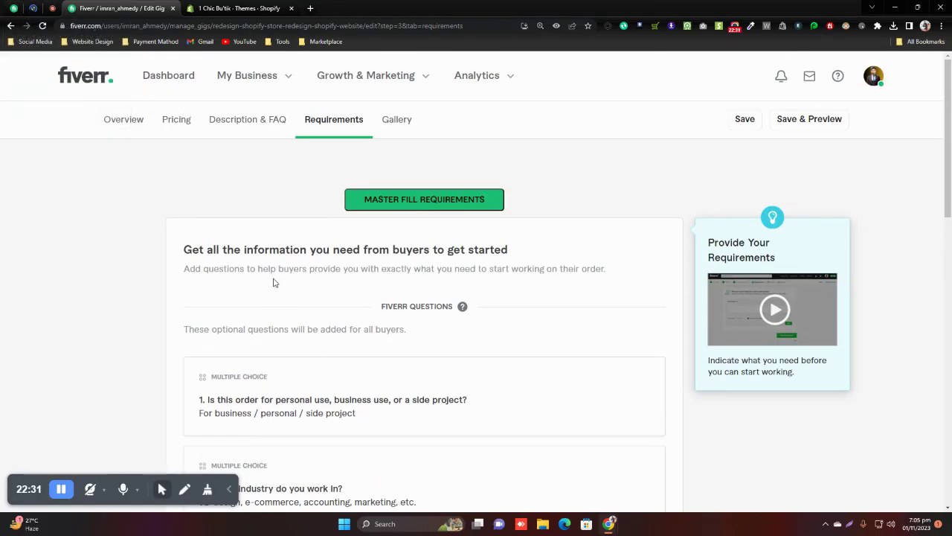
Step: Open the second conversation in the recent messages and insert the saved Shopify access requirements quick response into the message draft
click(812, 80)
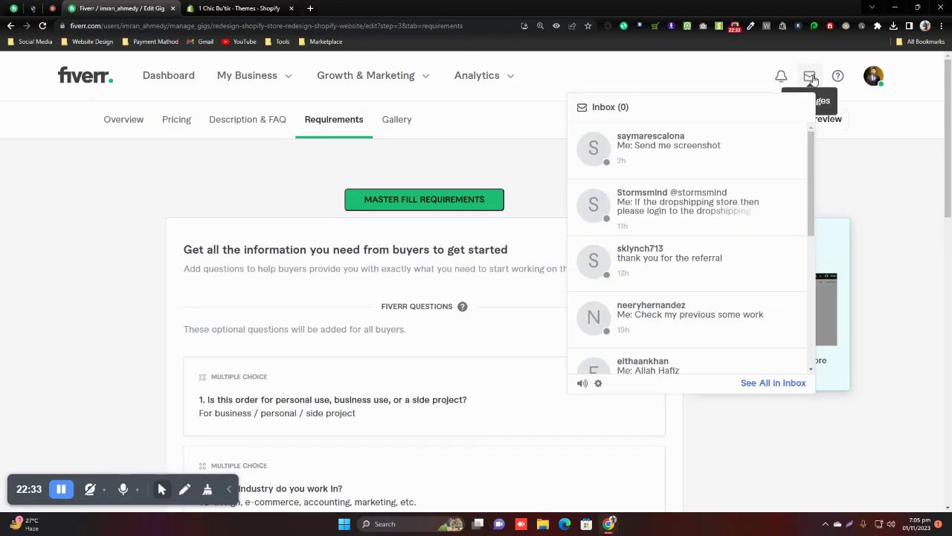
click(652, 214)
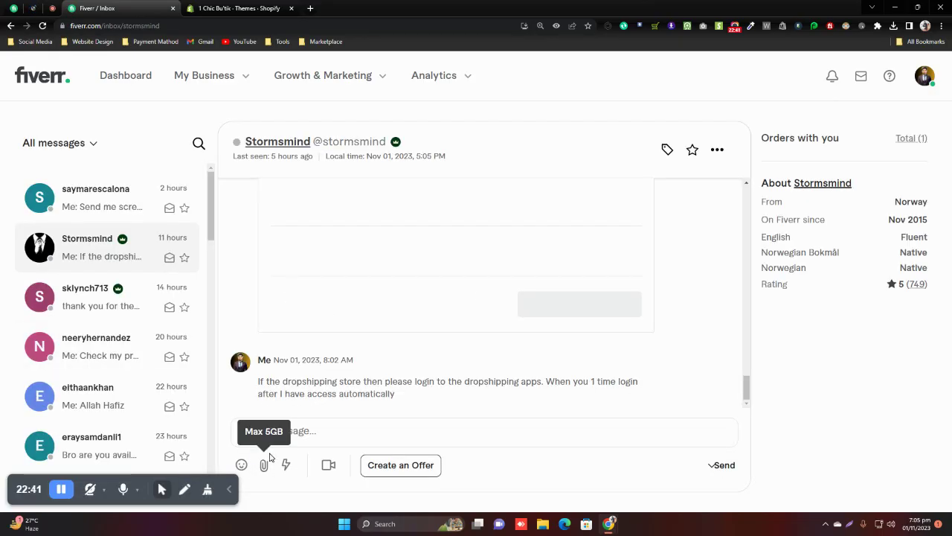
click(289, 466)
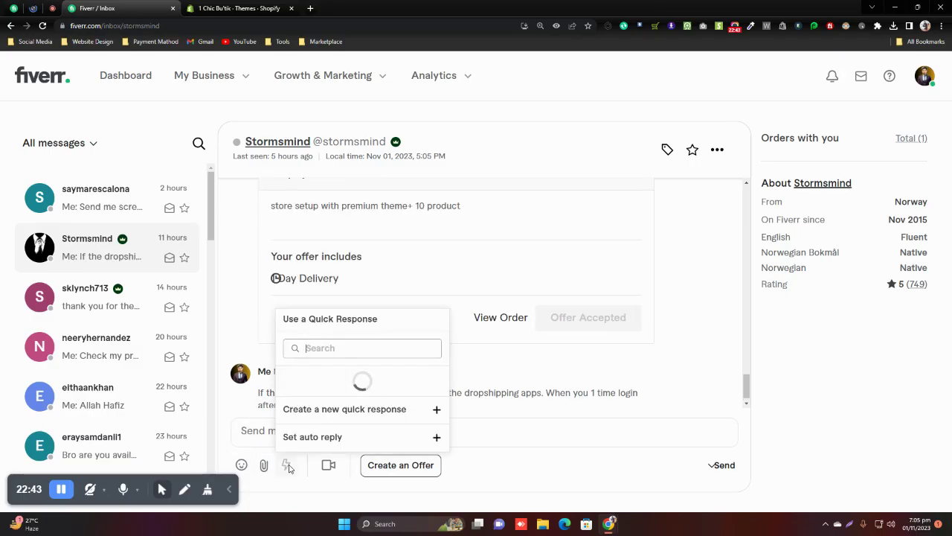
scroll(372, 357, down, 5)
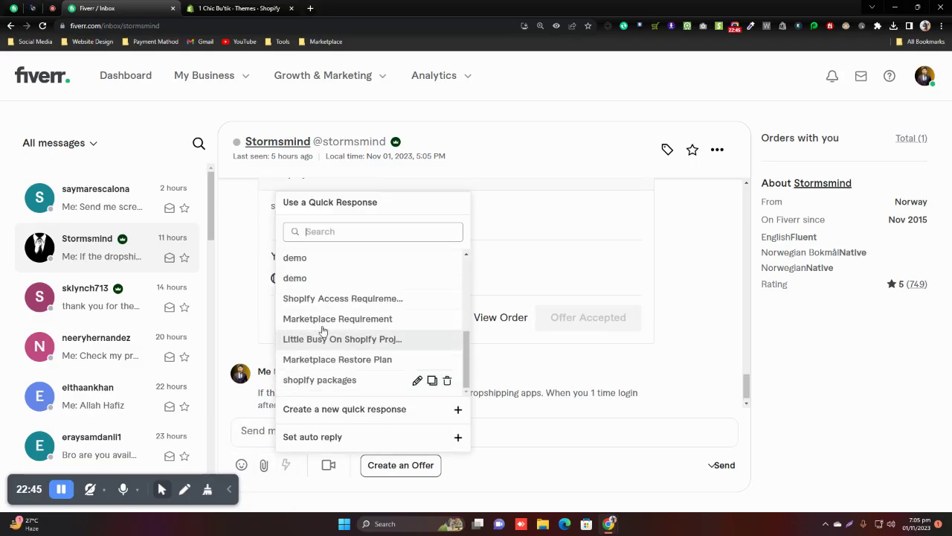
scroll(320, 334, up, 3)
scroll(365, 368, down, 3)
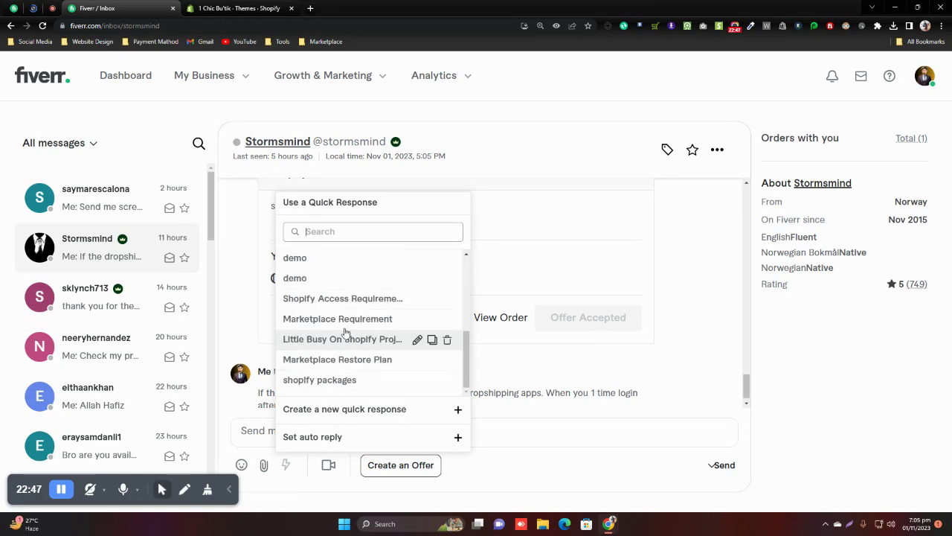
click(340, 302)
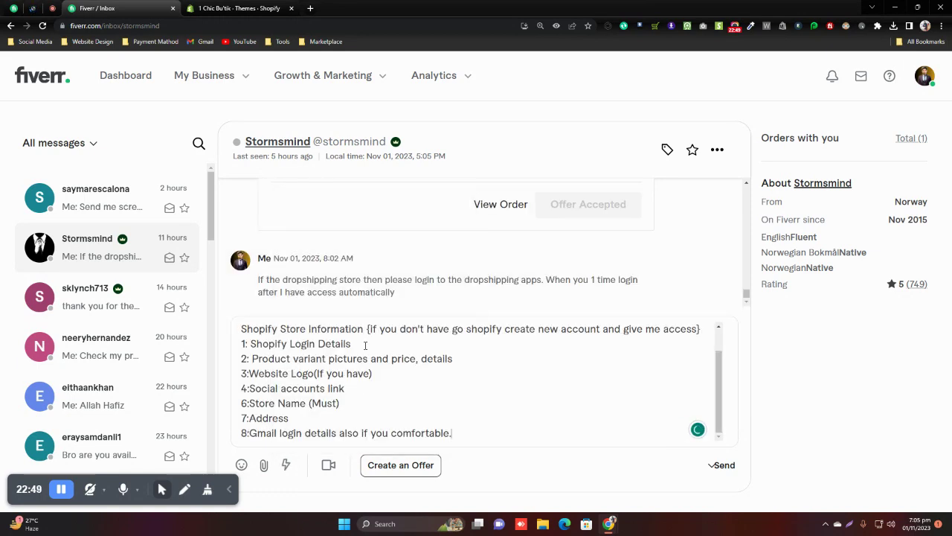
scroll(367, 387, up, 2)
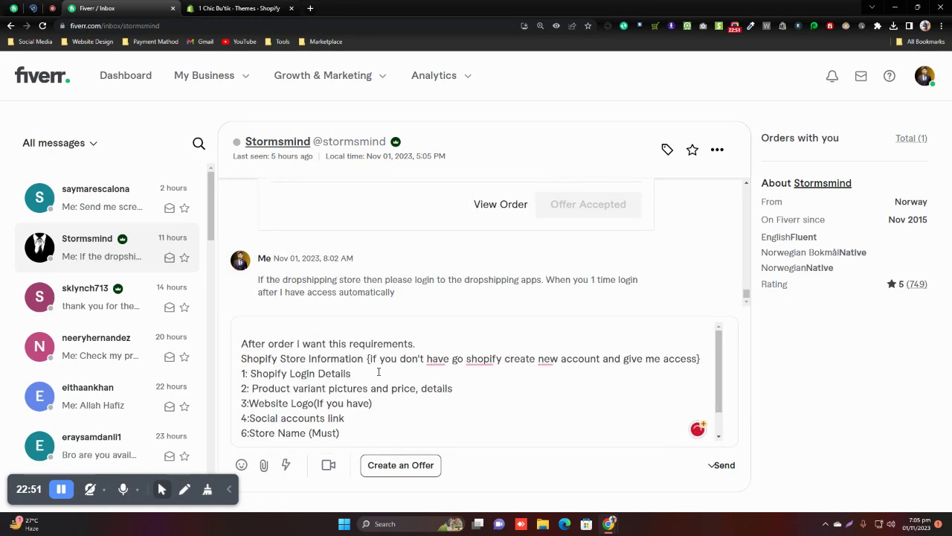
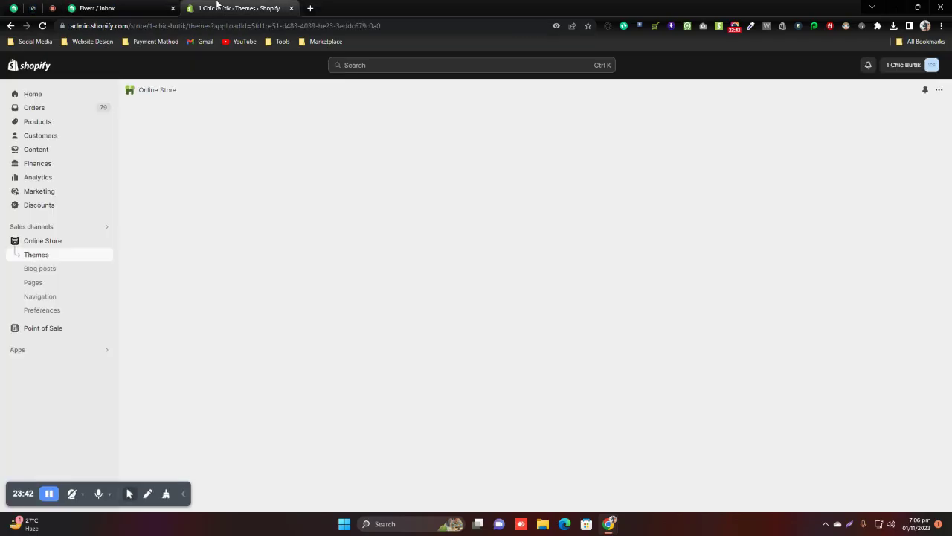
Step: Switch to the Shopify admin, open the list of all stores and browse the active stores through page 4
click(223, 8)
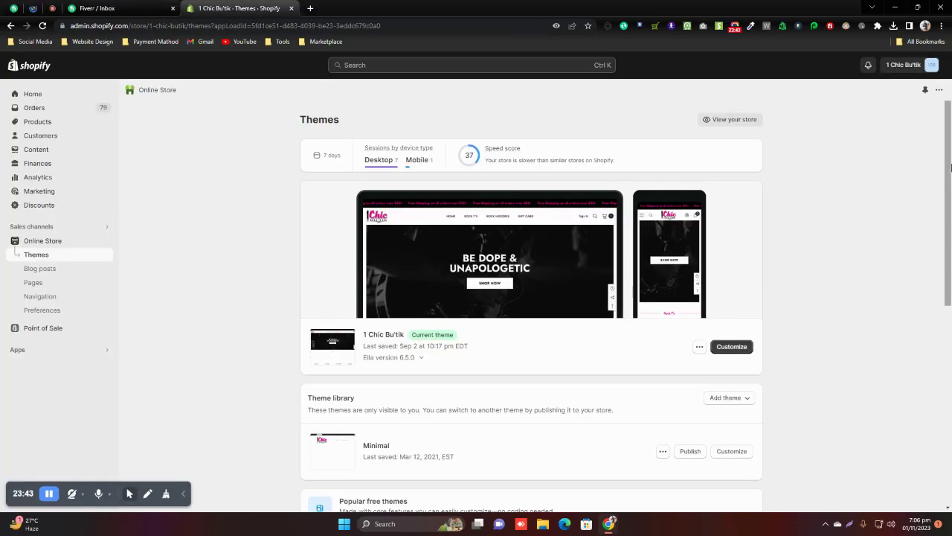
click(907, 68)
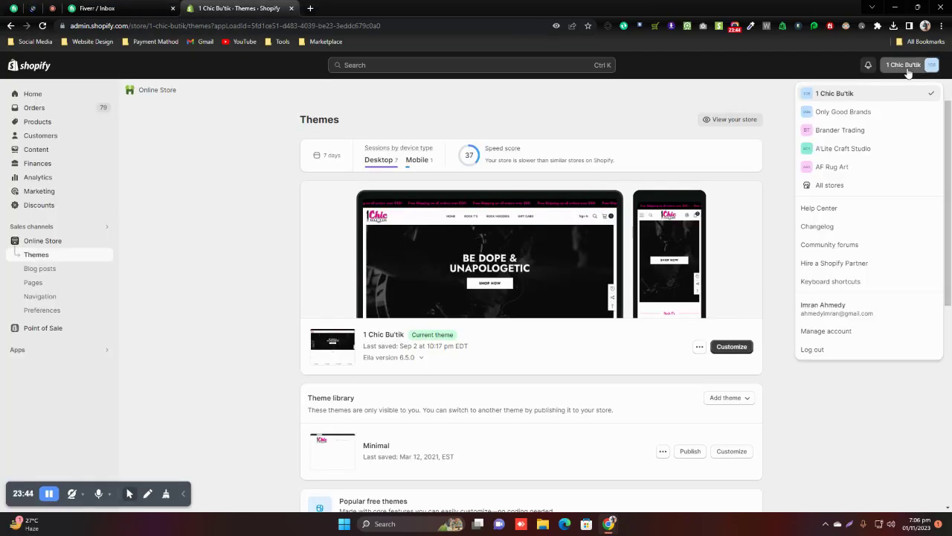
click(846, 186)
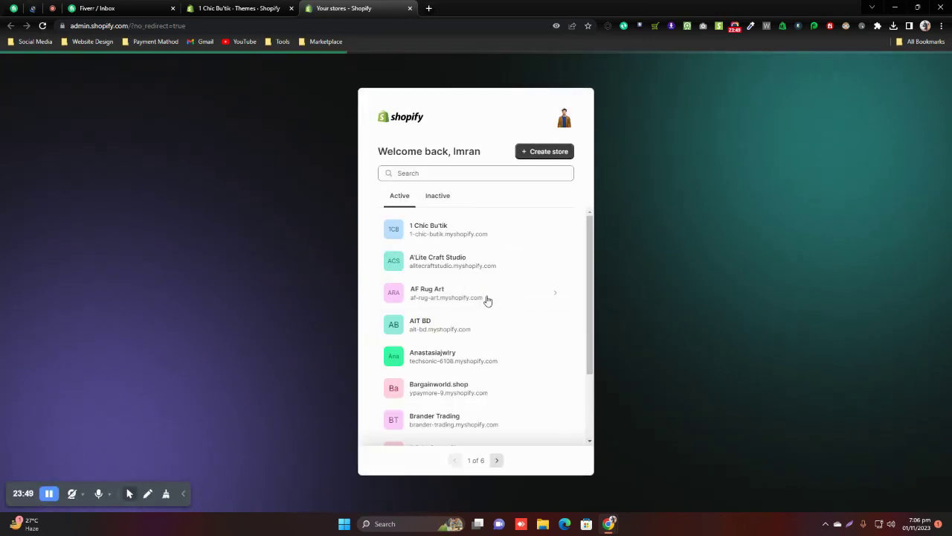
scroll(469, 327, down, 2)
click(497, 460)
click(497, 460)
click(498, 461)
drag(587, 249, 587, 273)
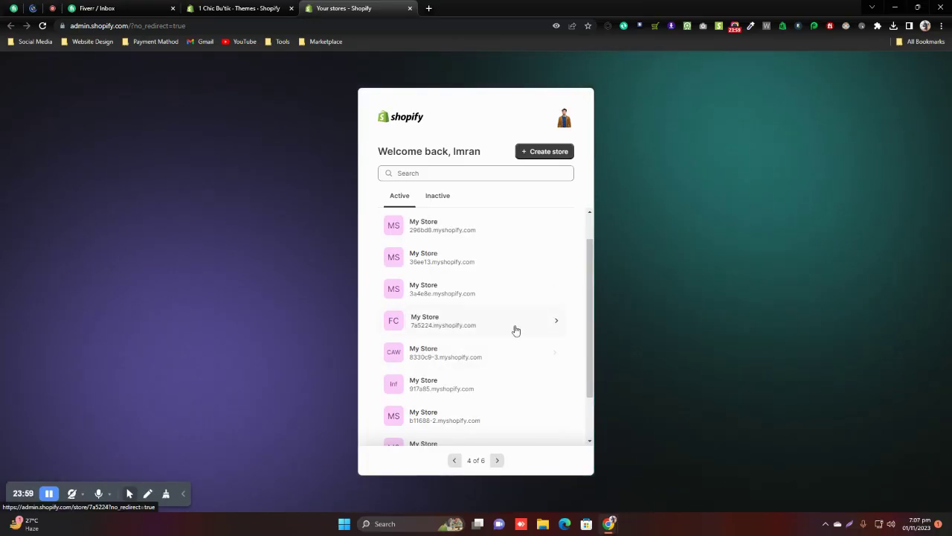
mouse_move(588, 283)
mouse_down()
mouse_move(587, 304)
mouse_move(585, 290)
mouse_up()
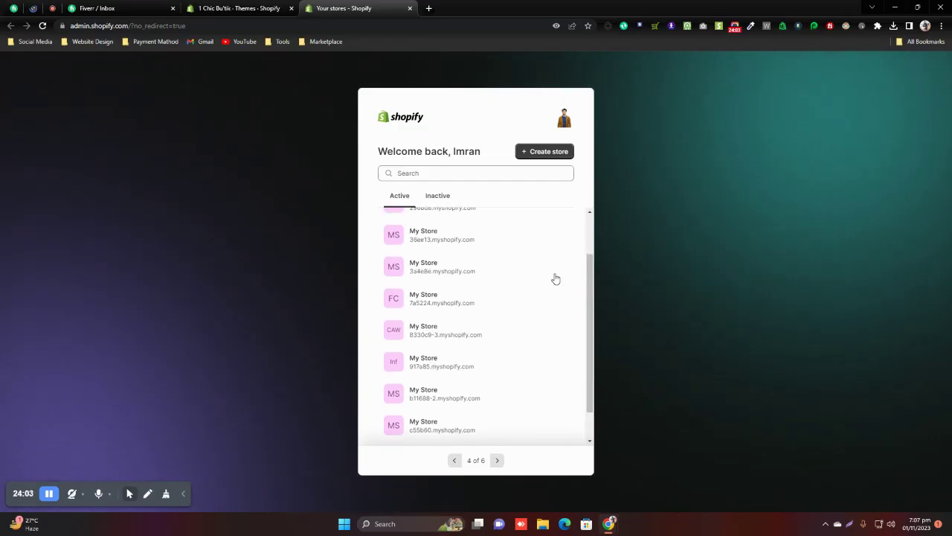
Step: Return to the Fiverr conversation and cut the drafted requirements text down through "6:Store Name (Must)"
click(249, 5)
click(111, 9)
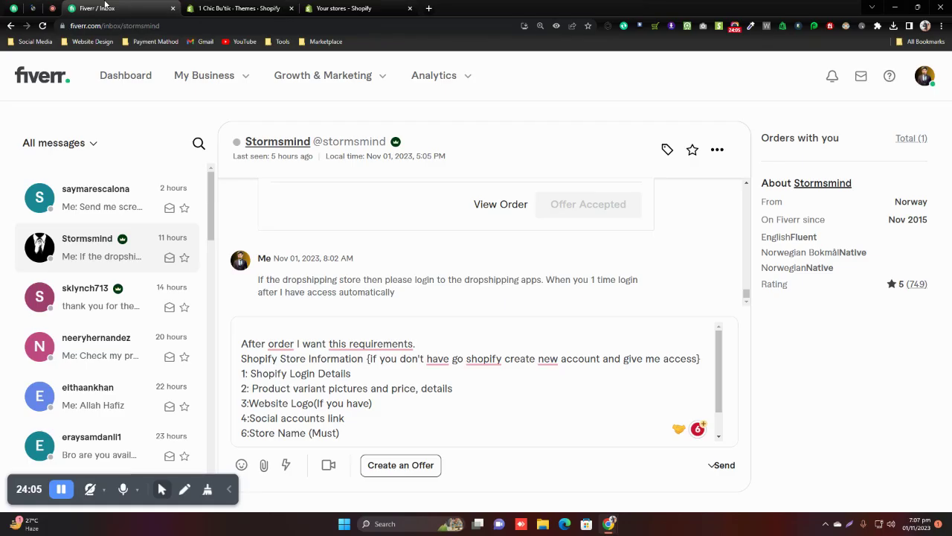
drag(346, 435, 249, 344)
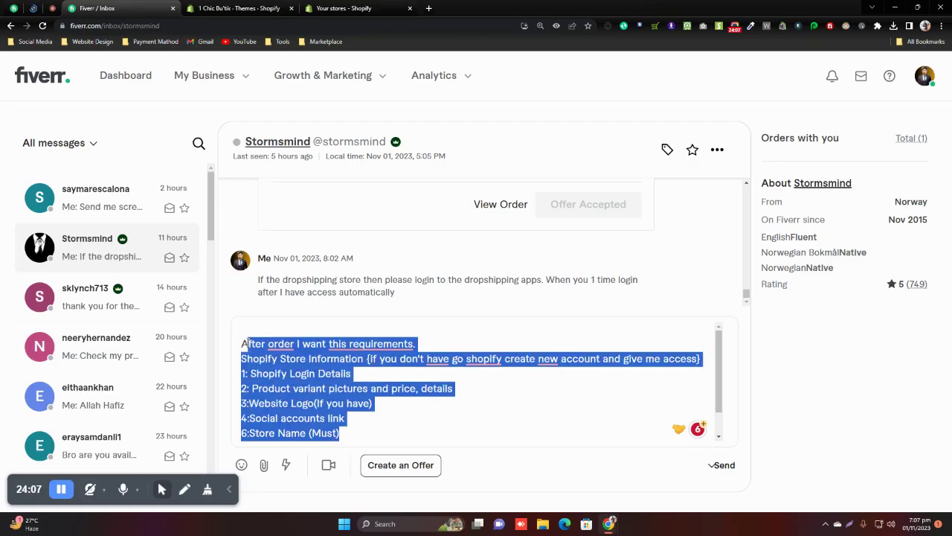
key(ctrl+x)
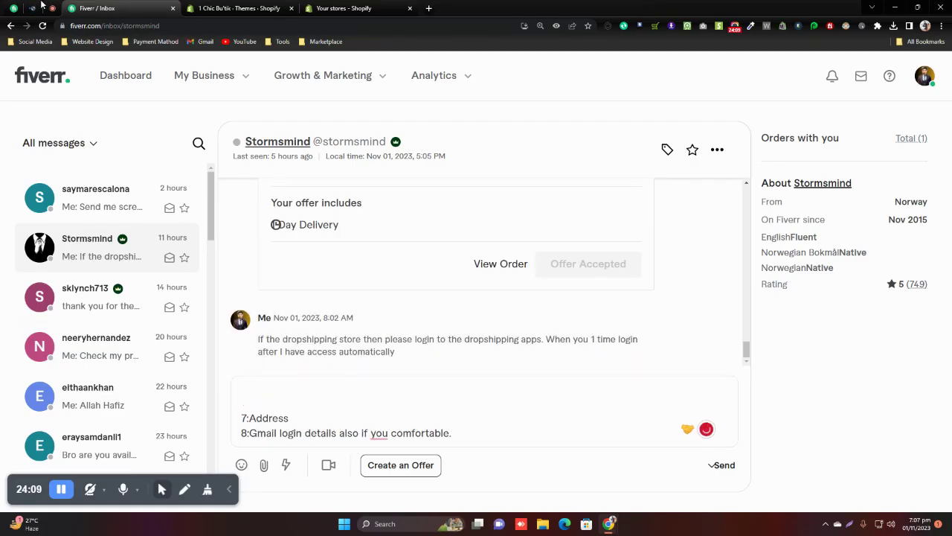
Step: Leave the inbox, go back to the gig editor and reopen its Requirements section
click(6, 7)
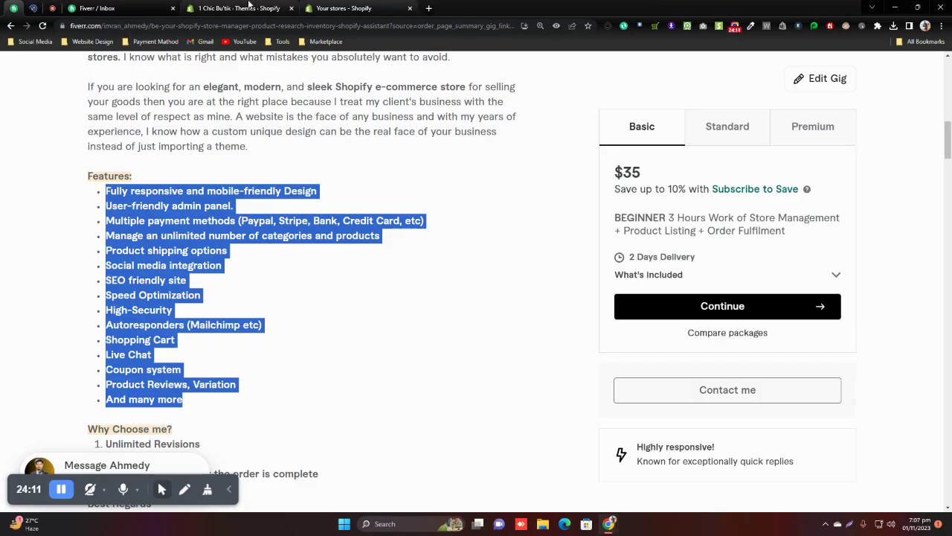
click(96, 8)
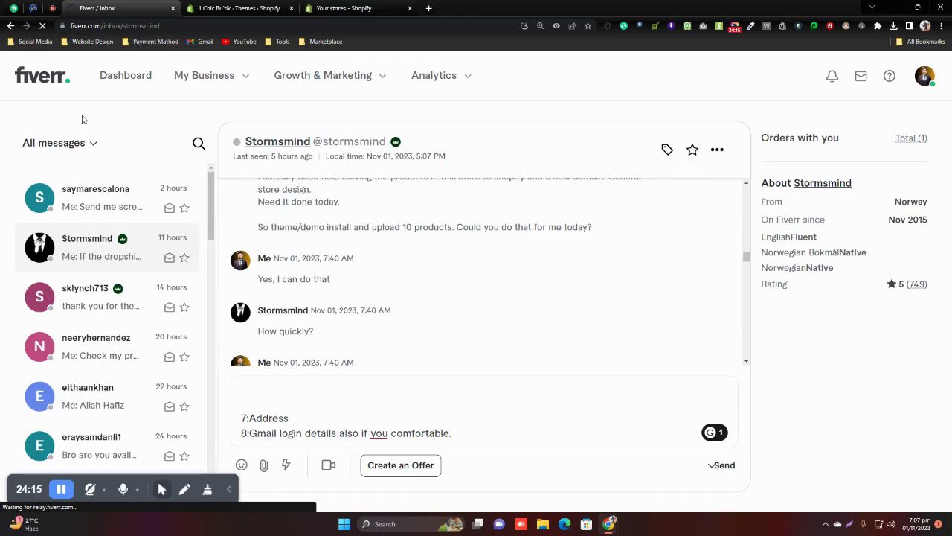
key(alt+Left)
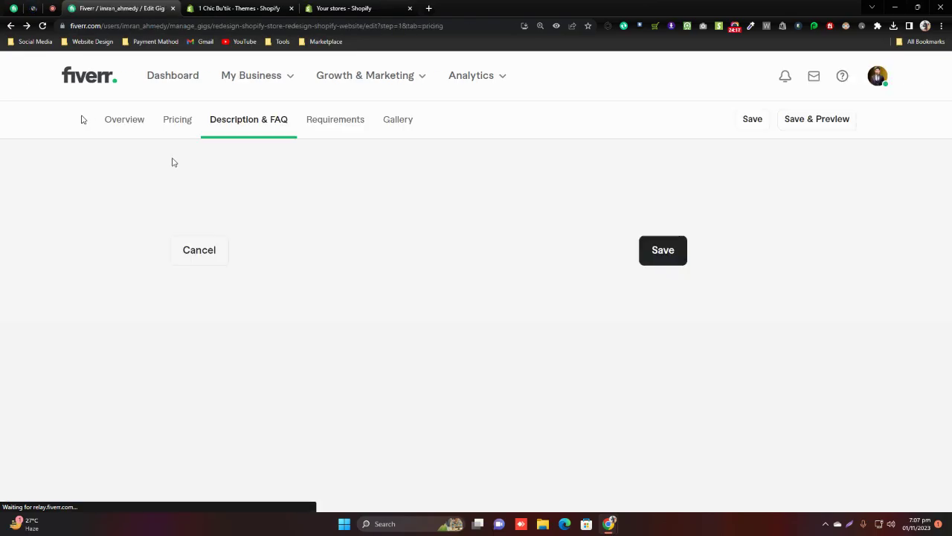
click(347, 119)
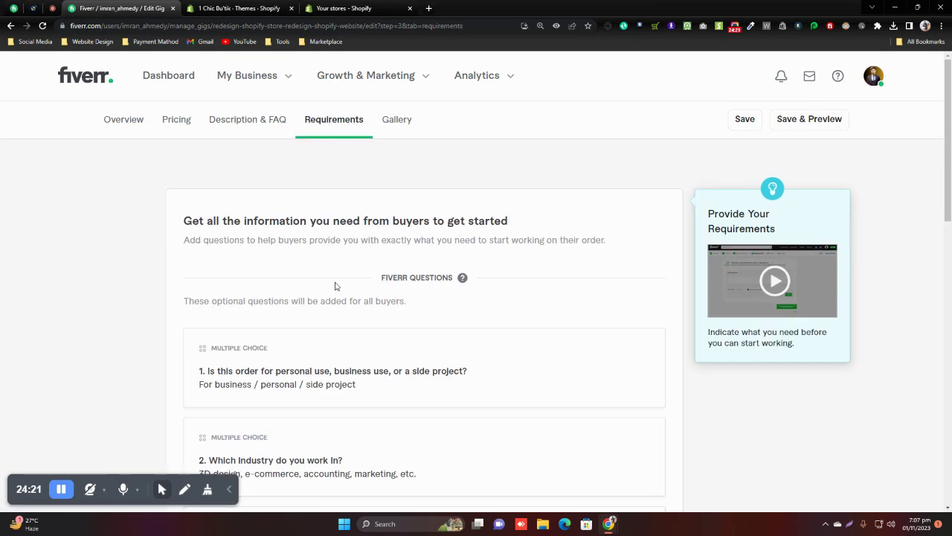
Step: Check the options of the free-text question "As a Suff access or Login details" under Your Questions
scroll(301, 298, down, 4)
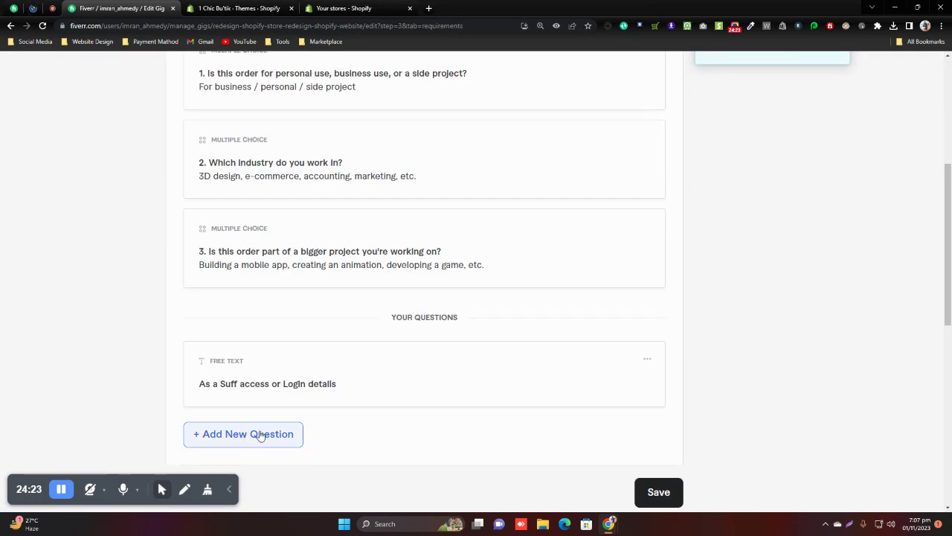
click(646, 361)
click(627, 378)
click(373, 391)
scroll(296, 355, up, 5)
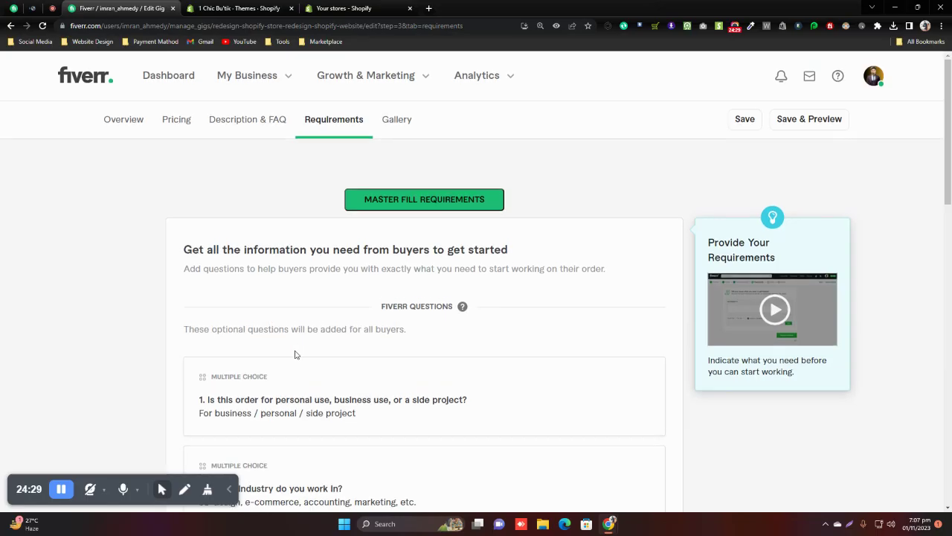
Step: Open the gig's Gallery section, dismiss the image guidelines, and review the Images, Video and Documents areas
click(399, 120)
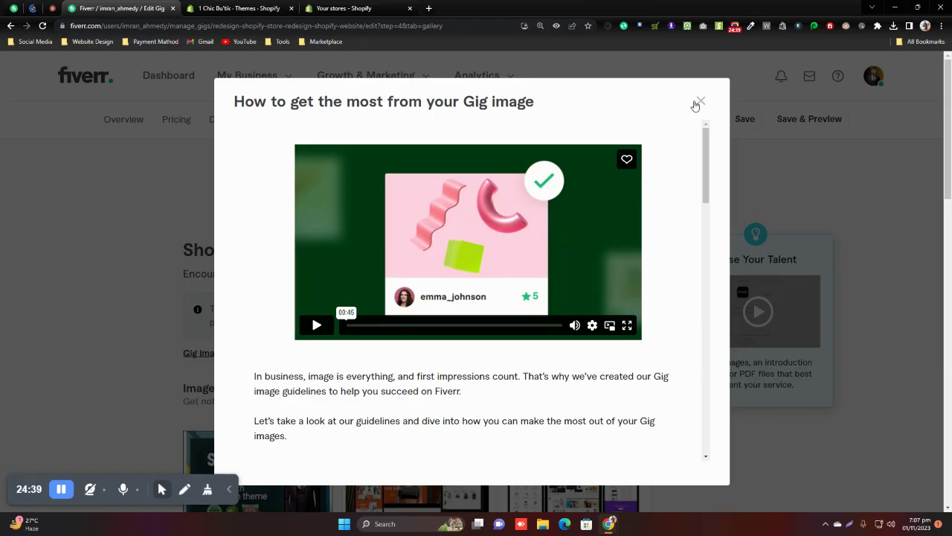
click(698, 102)
scroll(540, 240, down, 12)
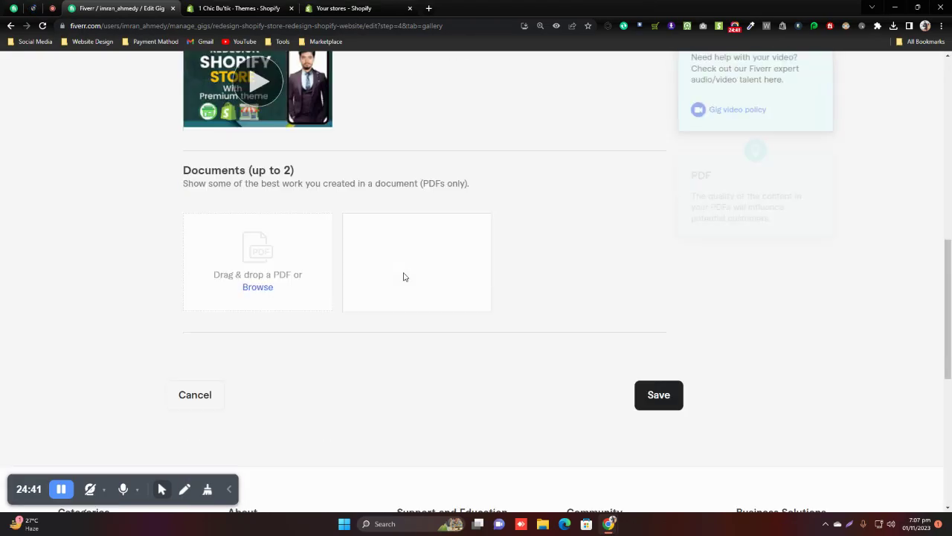
scroll(387, 241, up, 4)
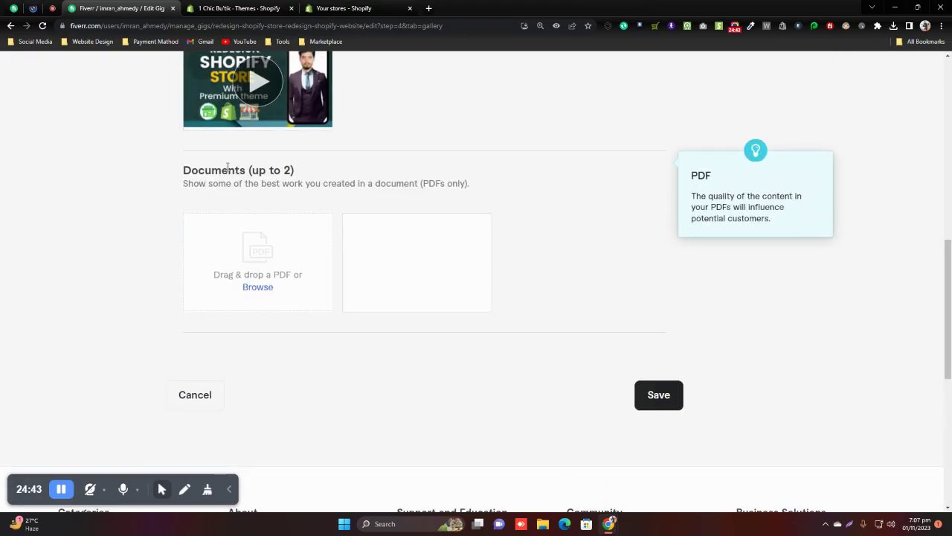
drag(179, 170, 286, 170)
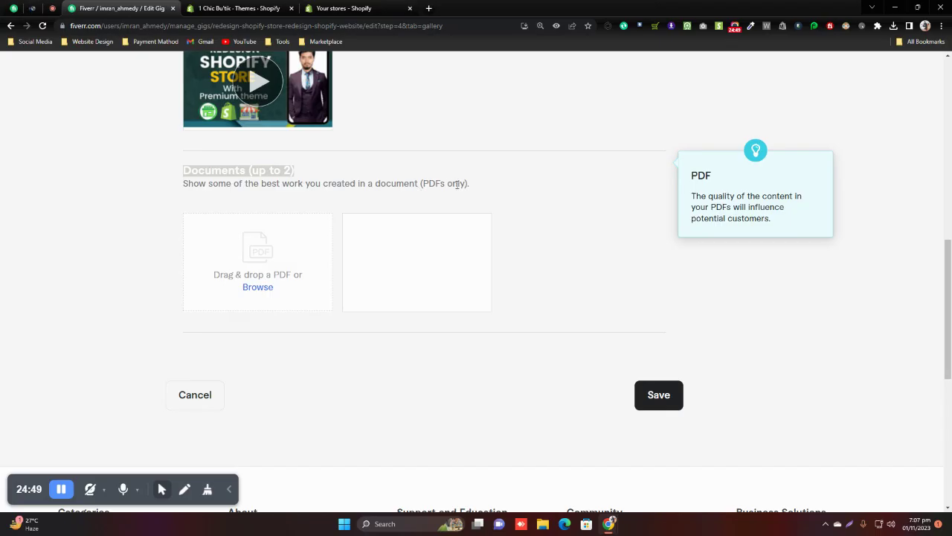
click(535, 216)
drag(948, 279, 951, 183)
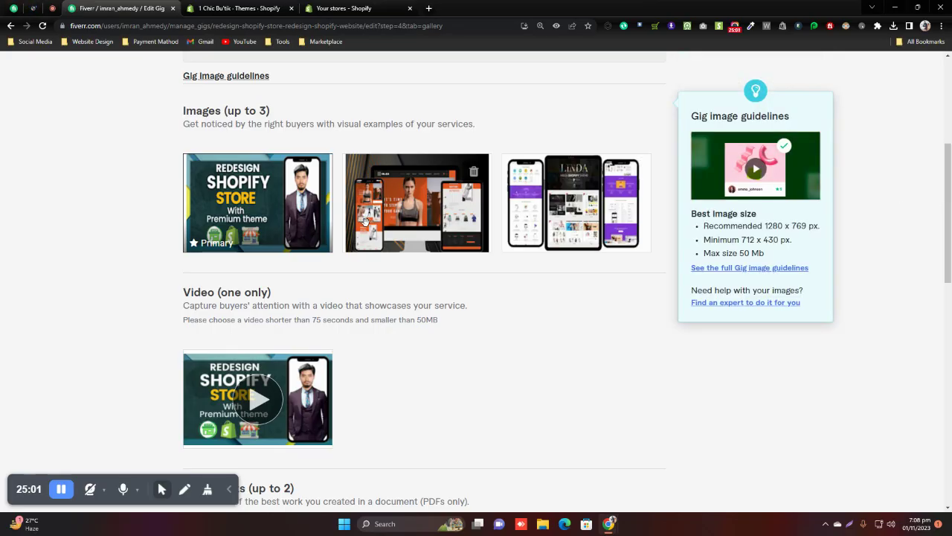
drag(949, 193, 951, 270)
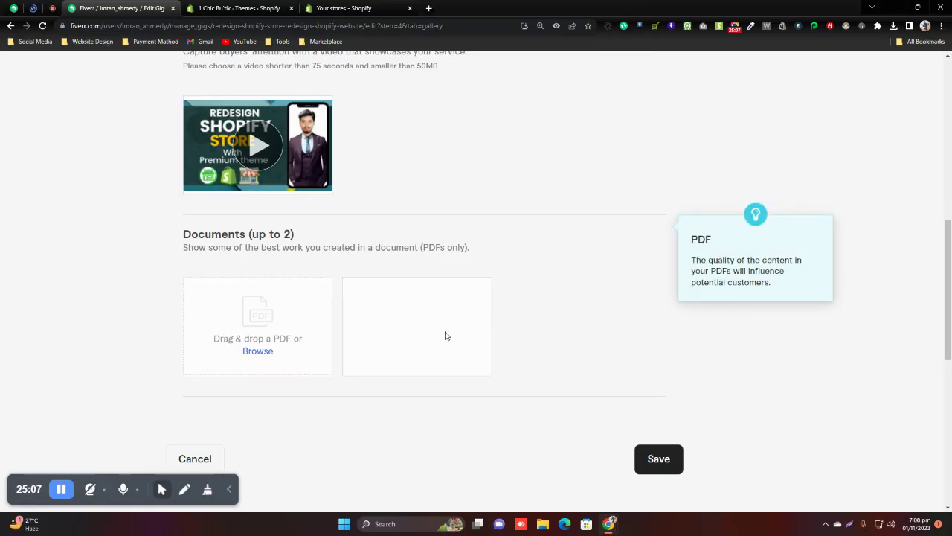
Step: Switch to the Shopify store manager gig page and look through all the images in its gallery
click(6, 6)
scroll(253, 231, up, 11)
scroll(294, 253, down, 8)
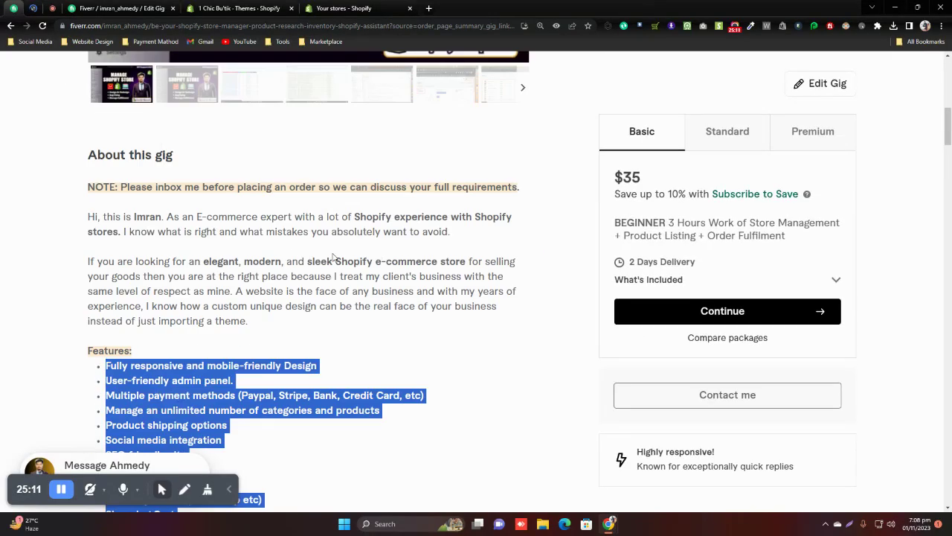
scroll(329, 256, up, 4)
click(526, 237)
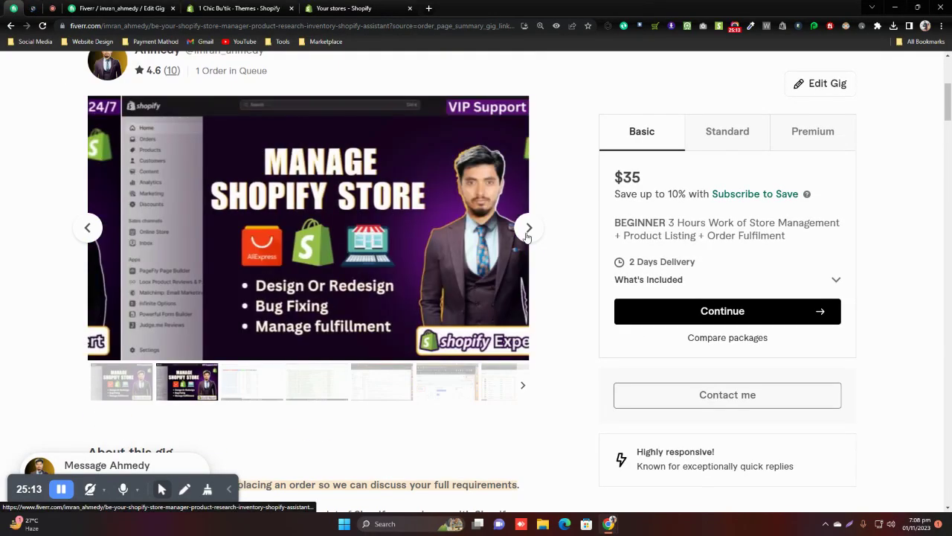
click(526, 236)
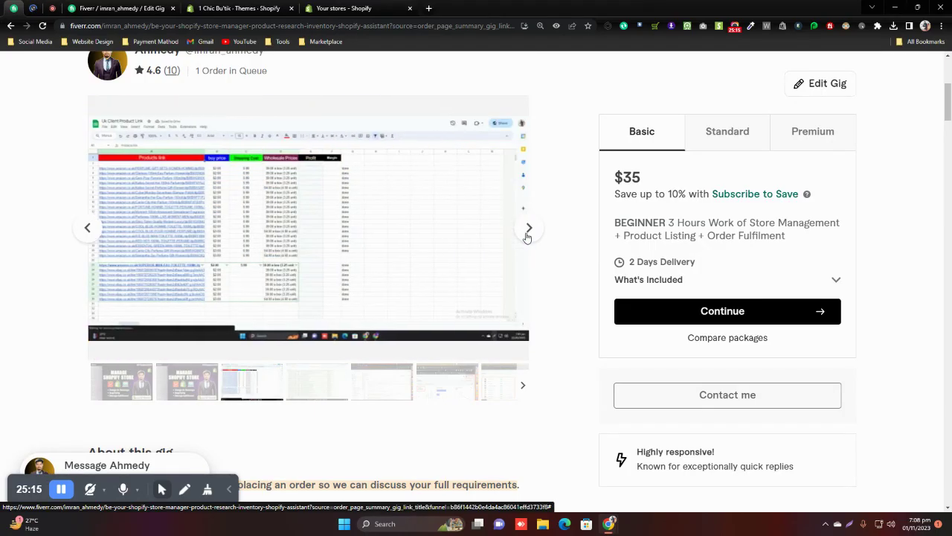
click(526, 236)
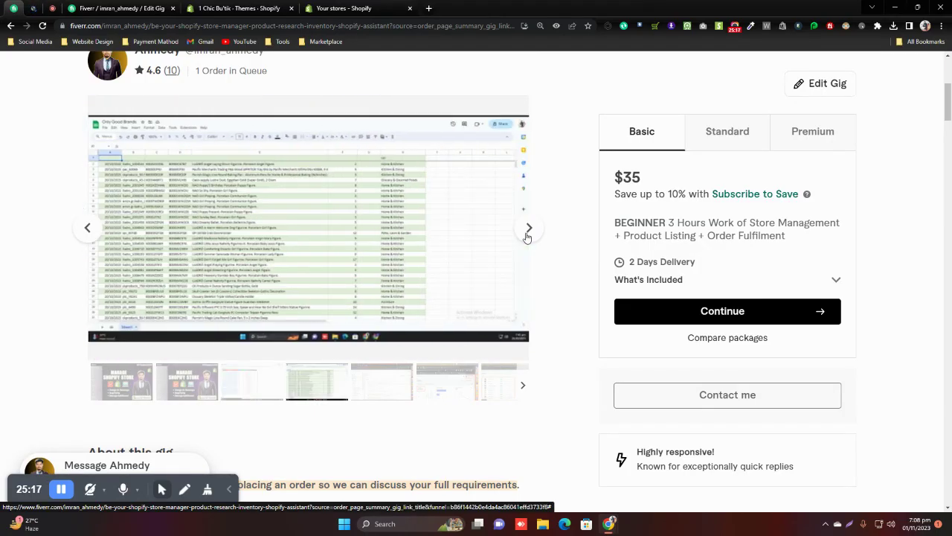
click(526, 236)
click(526, 237)
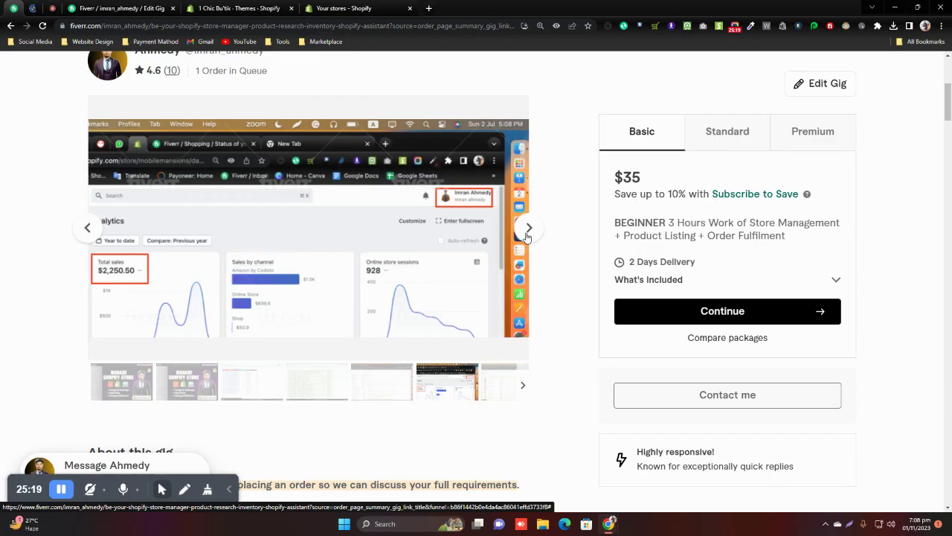
click(526, 237)
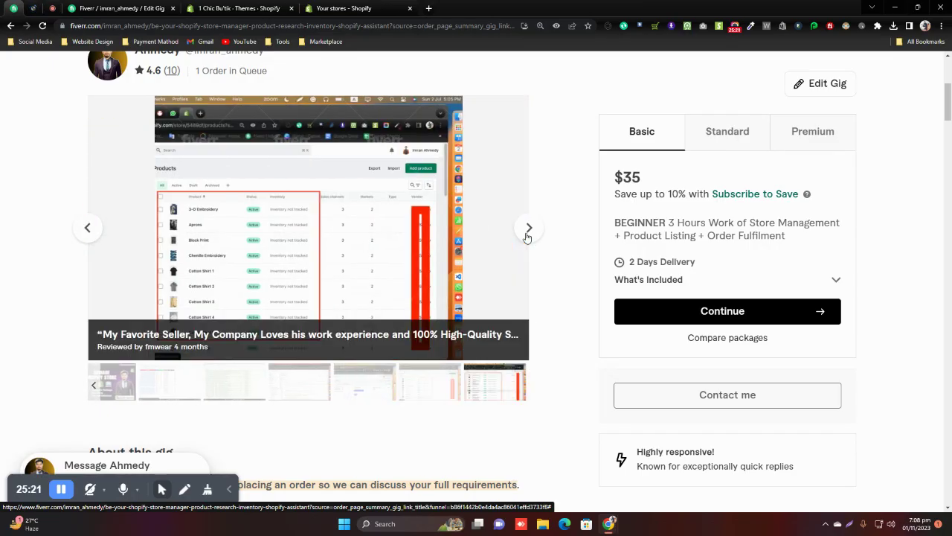
click(528, 229)
scroll(466, 266, up, 2)
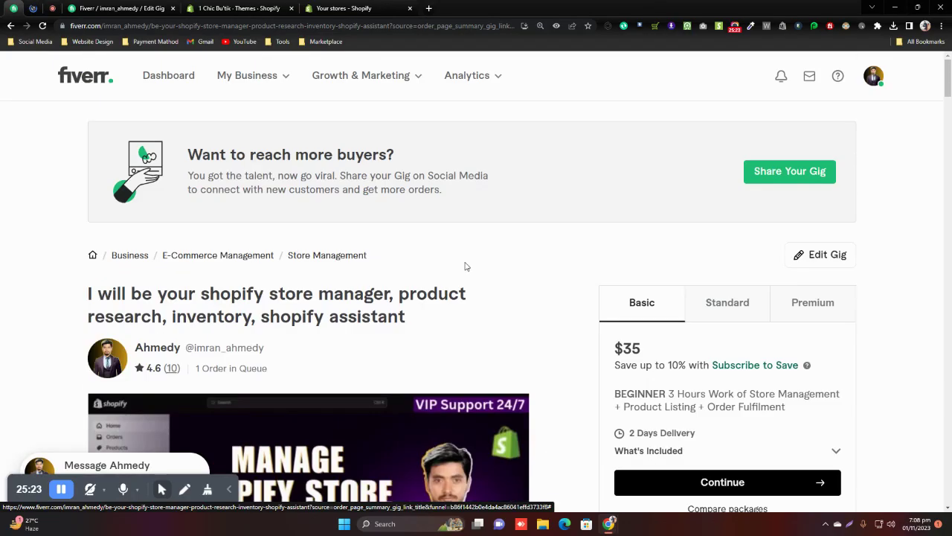
Step: Return to the seller dashboard, view the active order due in 5 days, and open the gig linked in its order details
click(10, 26)
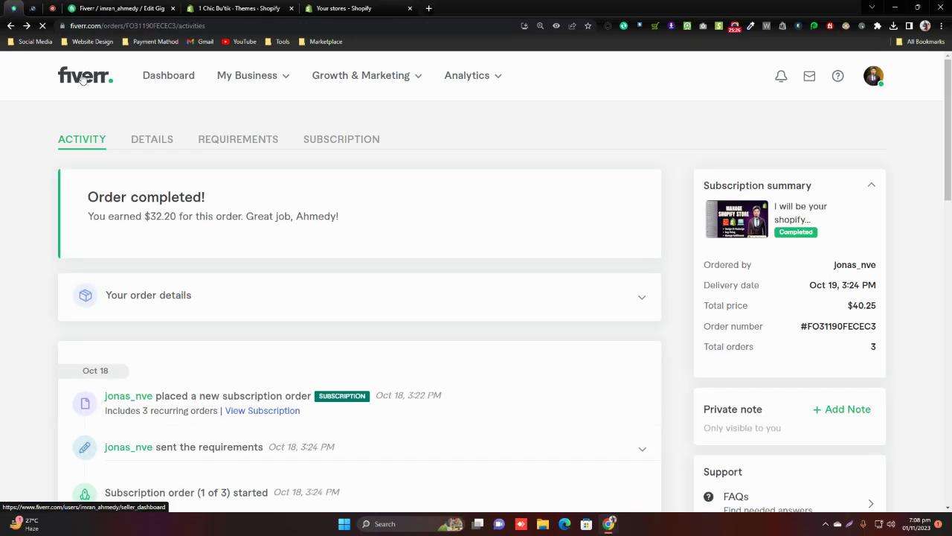
click(84, 78)
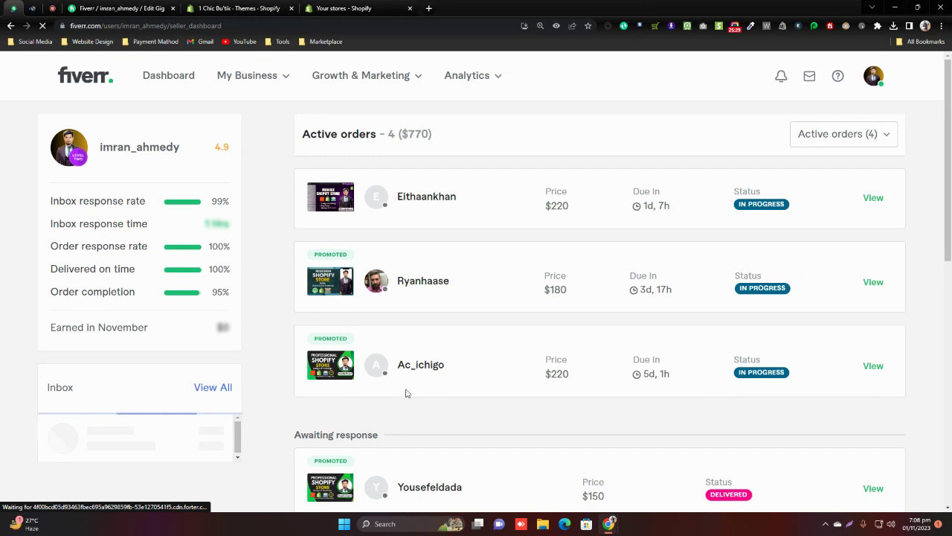
click(872, 364)
scroll(751, 298, up, 6)
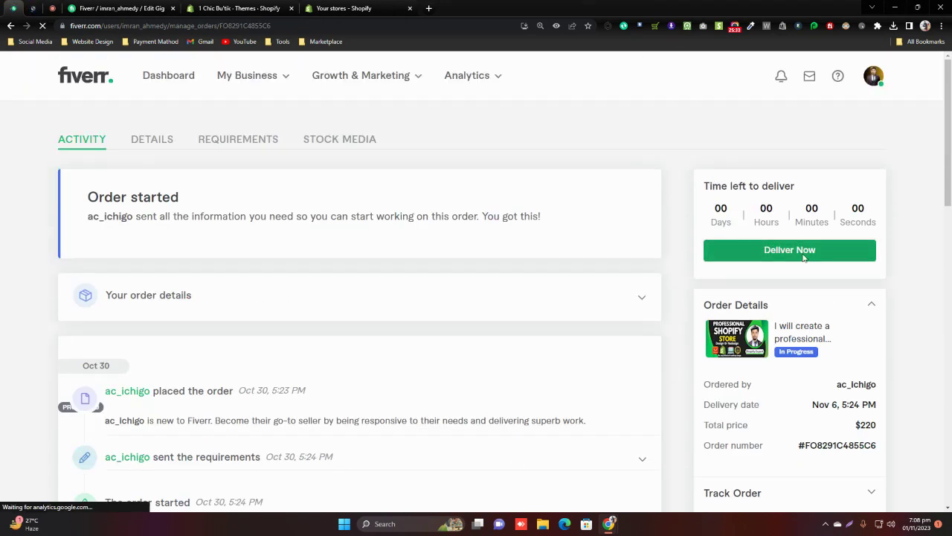
click(808, 334)
Step: Look through the gallery slides of the professional Shopify store gig, including its portfolio mockups and the reviewed delivery
scroll(409, 324, down, 4)
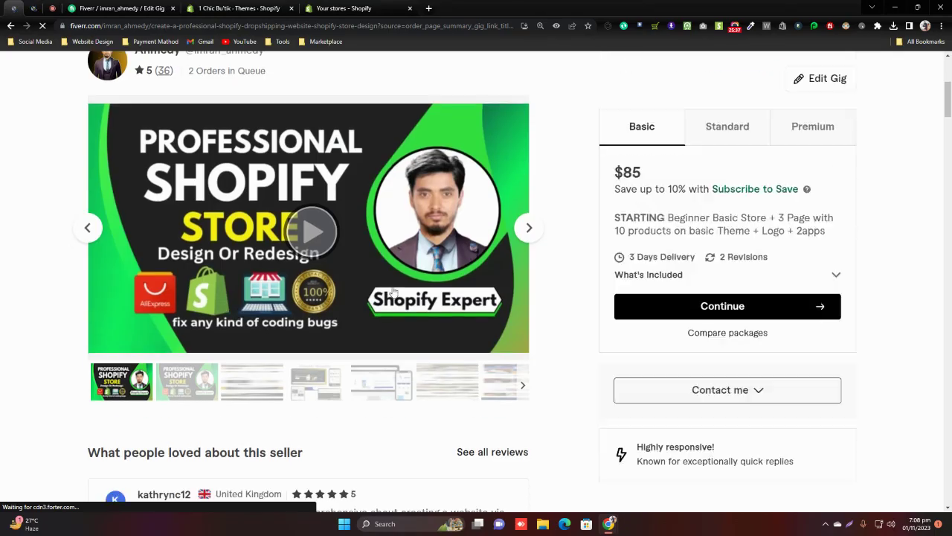
click(529, 228)
click(529, 227)
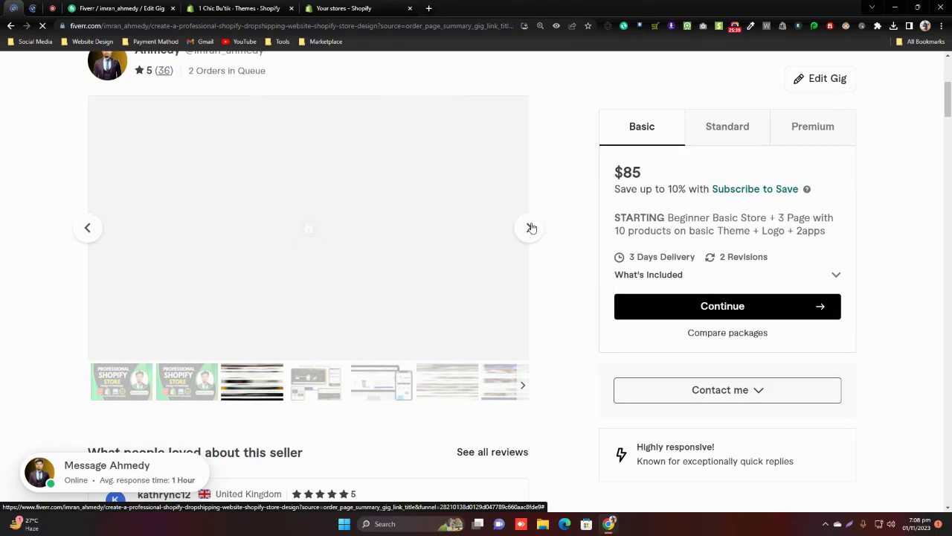
click(530, 228)
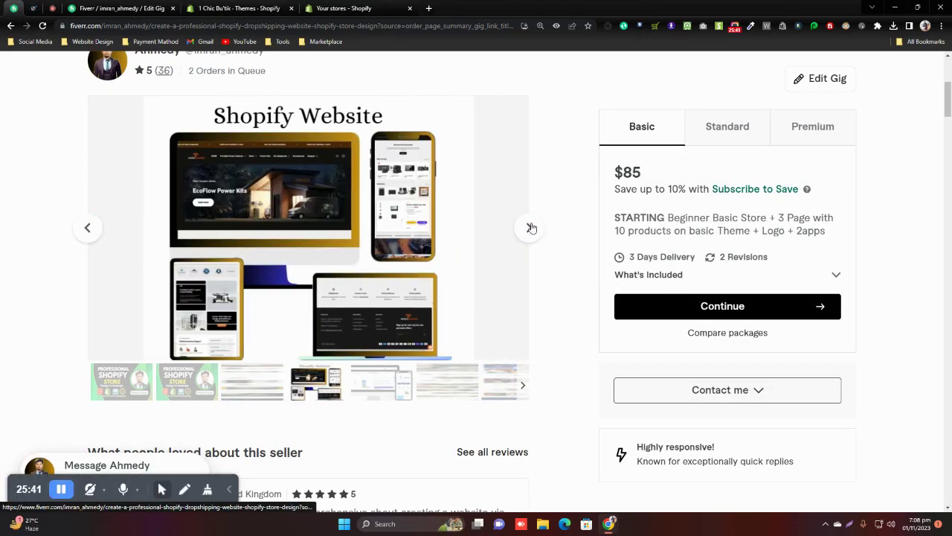
click(530, 228)
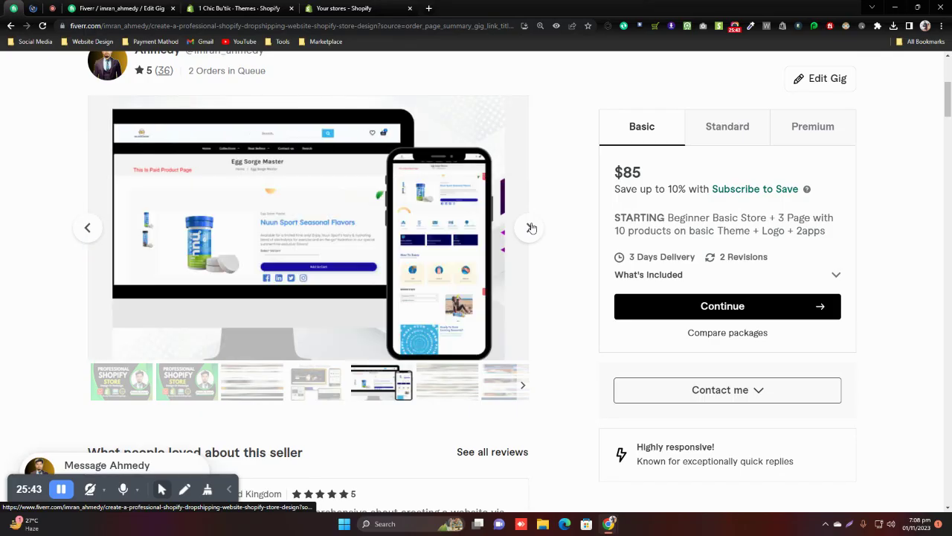
click(529, 228)
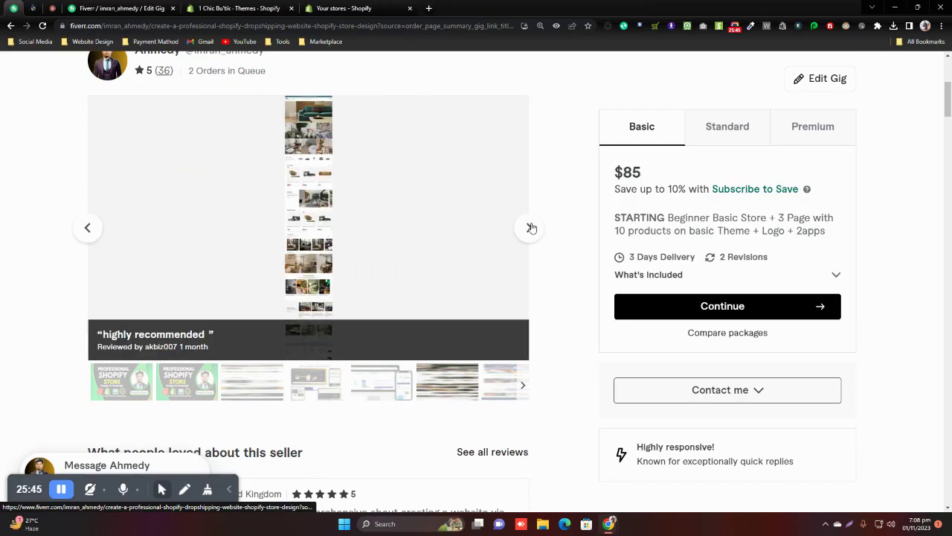
click(86, 228)
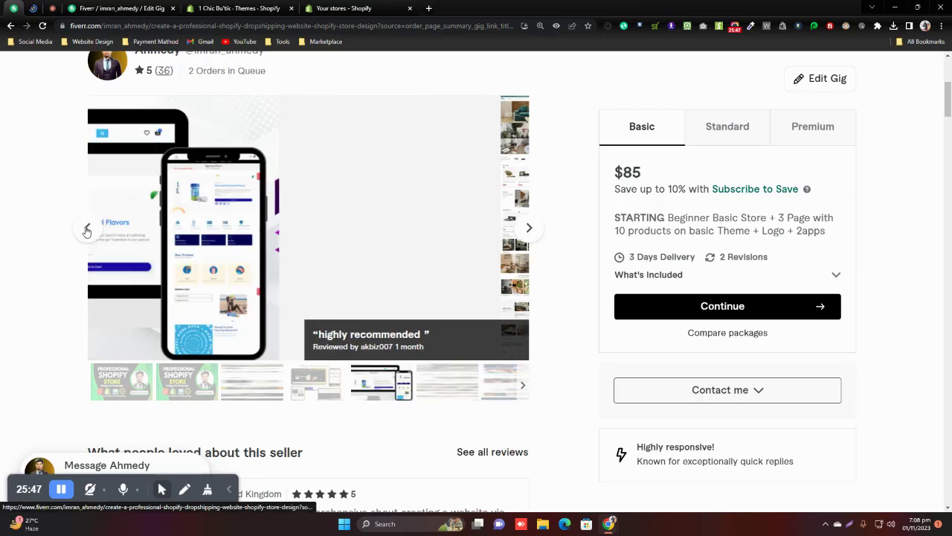
Step: Return to the redesign gig's editor and recheck its three images, single video and PDF upload slots
click(137, 6)
scroll(425, 362, up, 4)
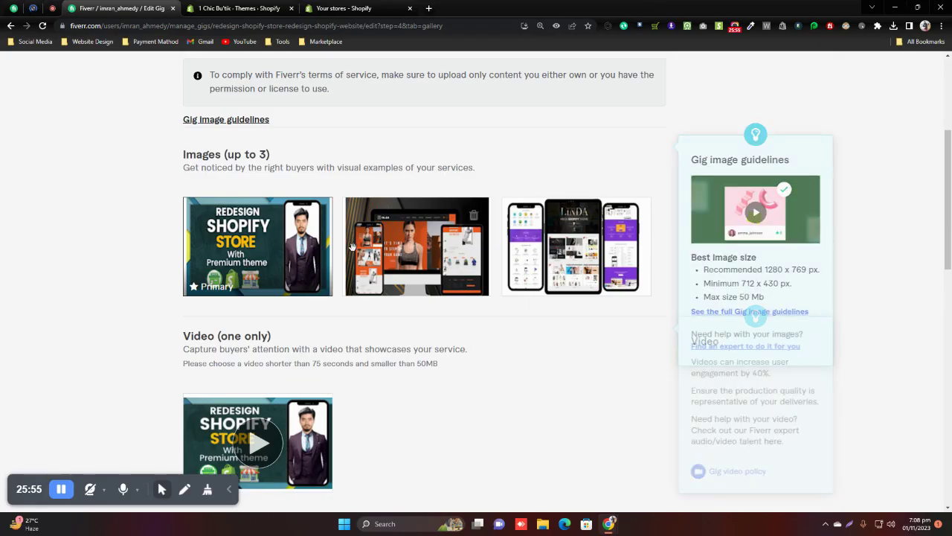
scroll(490, 279, down, 4)
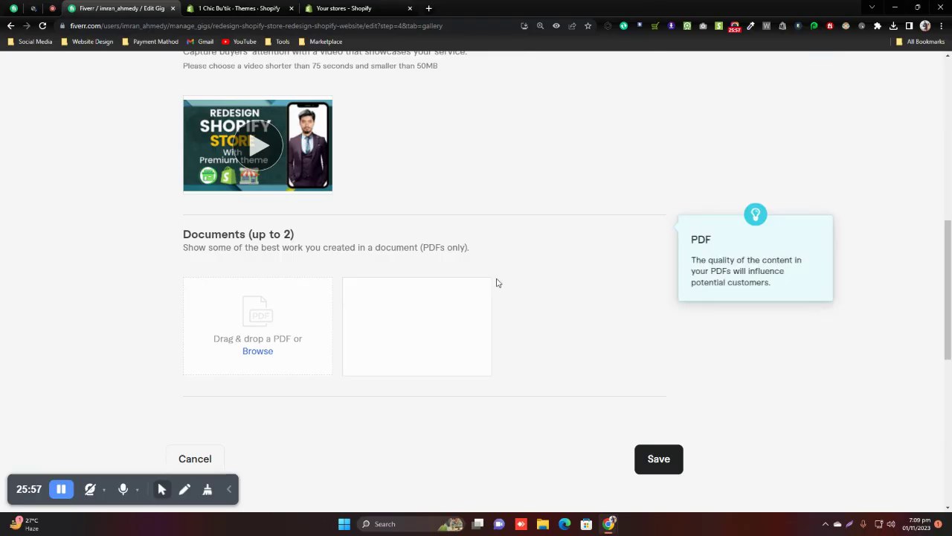
scroll(575, 273, up, 4)
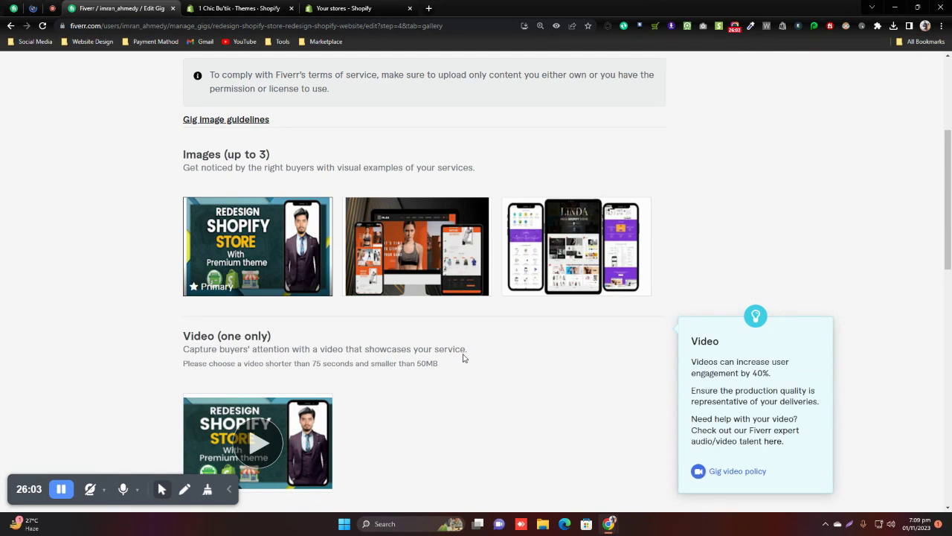
scroll(339, 329, down, 4)
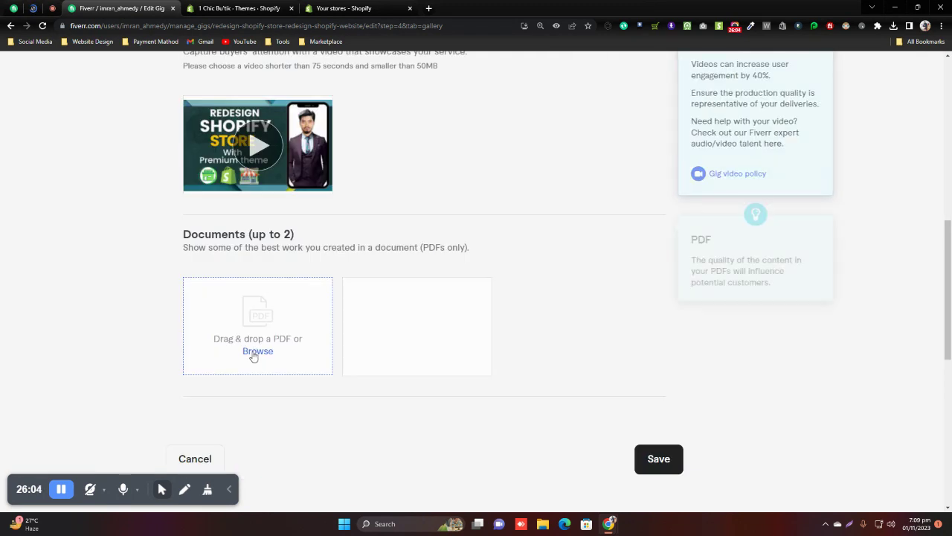
Step: Play the redesign gig's uploaded video, pause it, and look over the Images and Video areas again
click(251, 149)
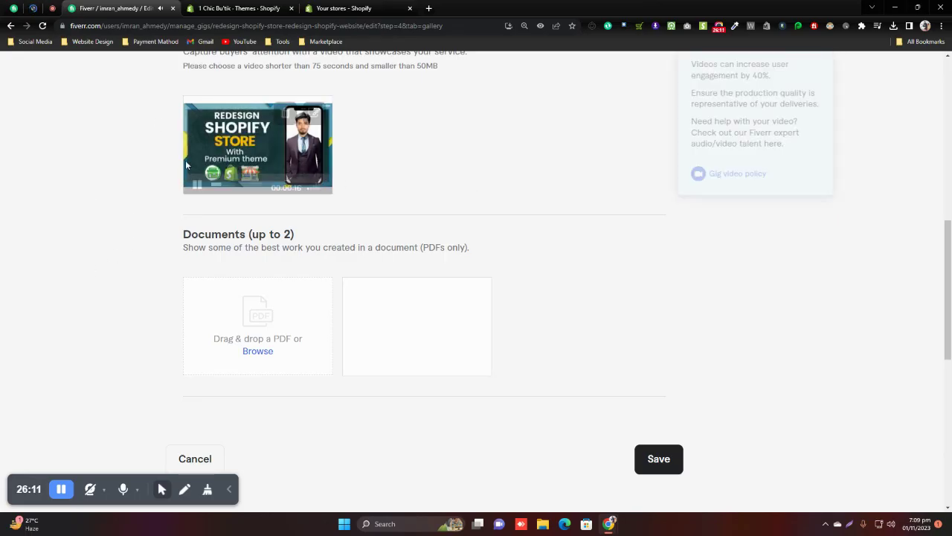
click(198, 187)
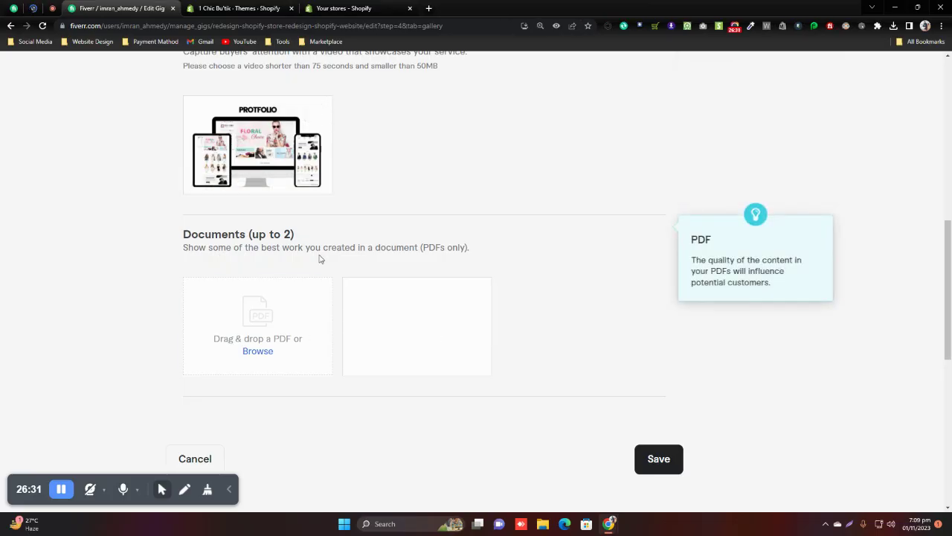
scroll(238, 246, up, 8)
scroll(223, 272, down, 5)
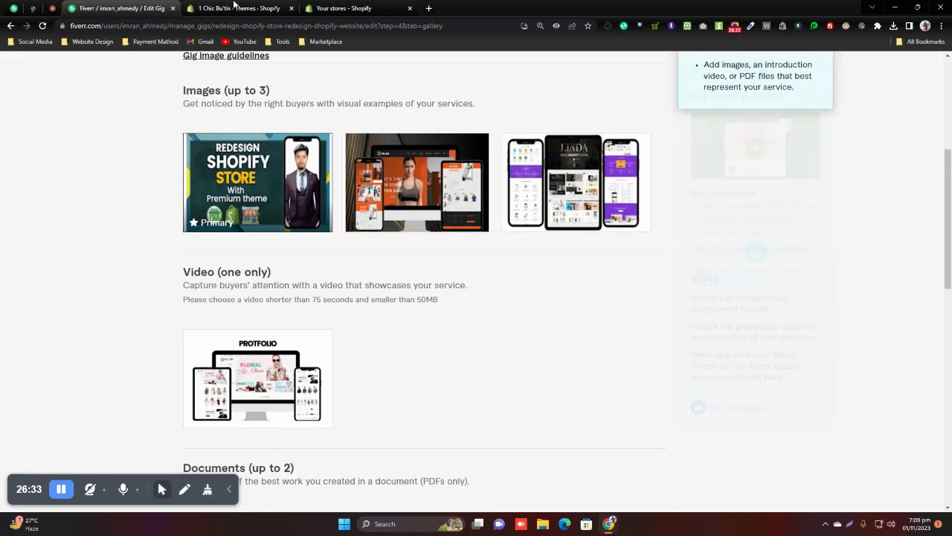
Step: Go back to the seller dashboard, view the first active order, and open the store manager gig linked in its details
click(240, 5)
click(13, 9)
click(11, 26)
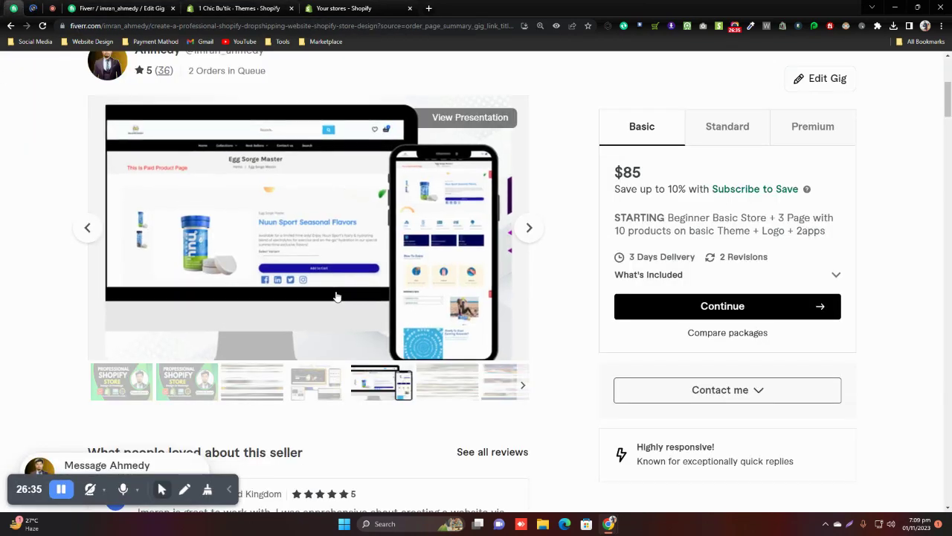
scroll(208, 281, up, 6)
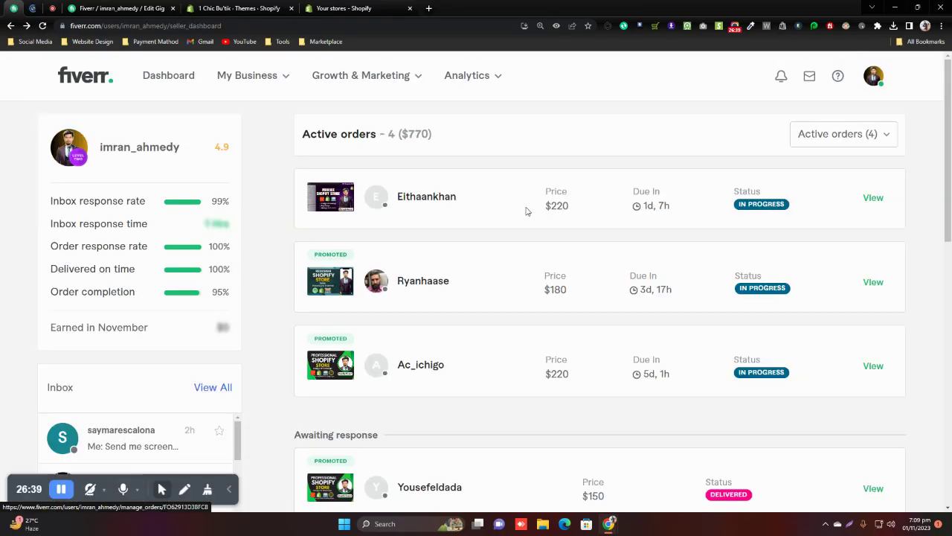
click(874, 201)
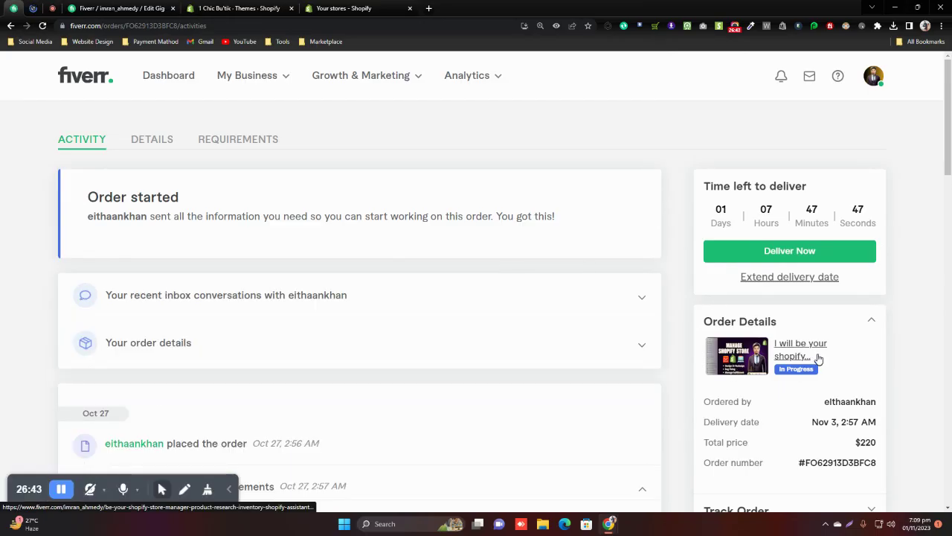
click(803, 349)
Step: Play the store manager gig's intro video and read its Features and Why Choose me lists
scroll(303, 365, down, 4)
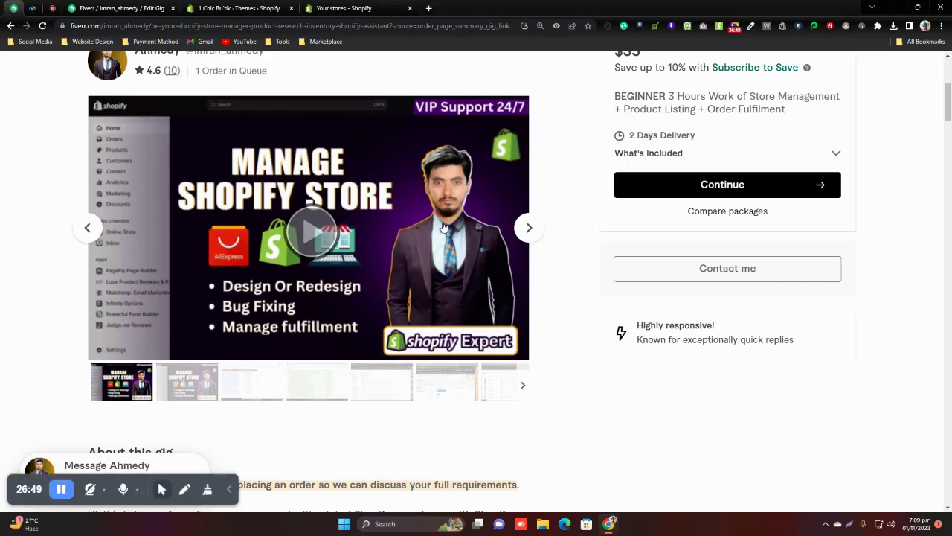
click(306, 262)
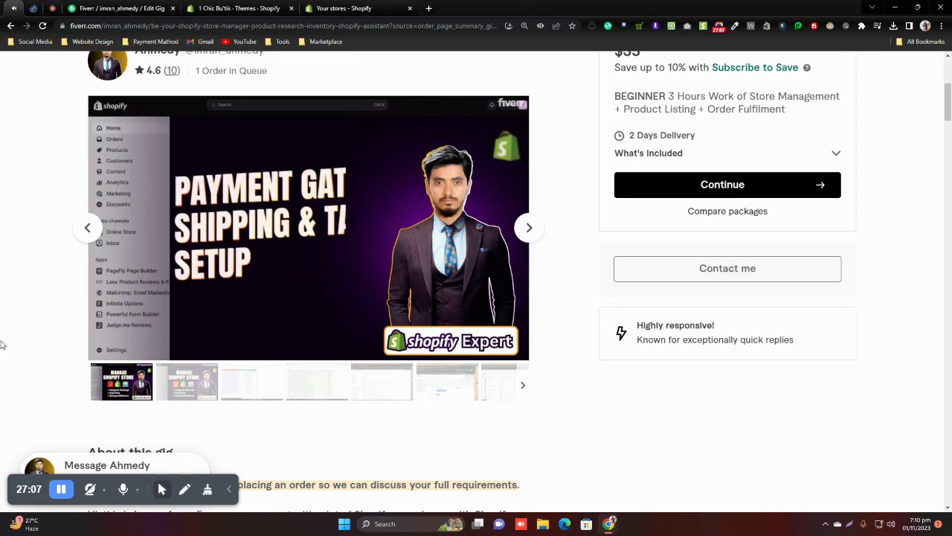
scroll(2, 344, down, 20)
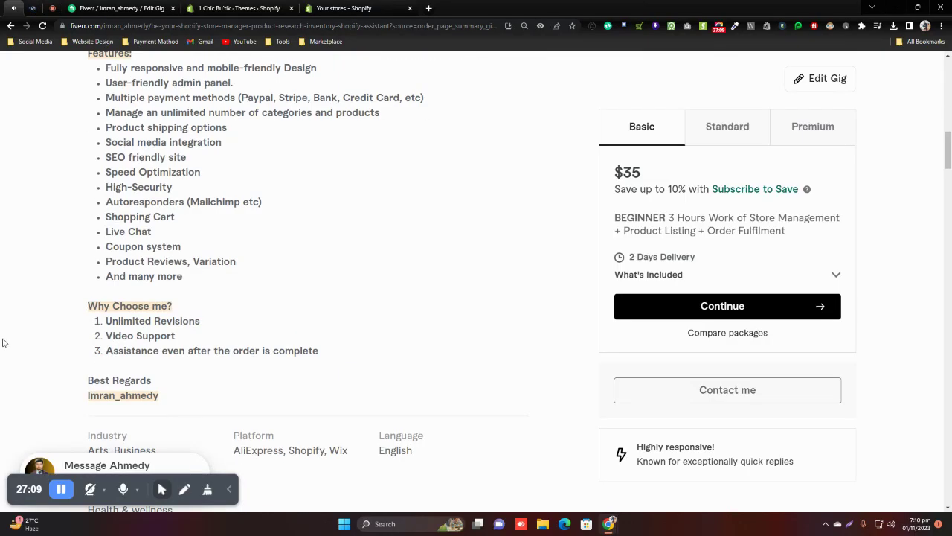
Step: Look over the store manager gig's FAQ, reviews and seller details, and view the cover image in its gallery
scroll(17, 326, down, 12)
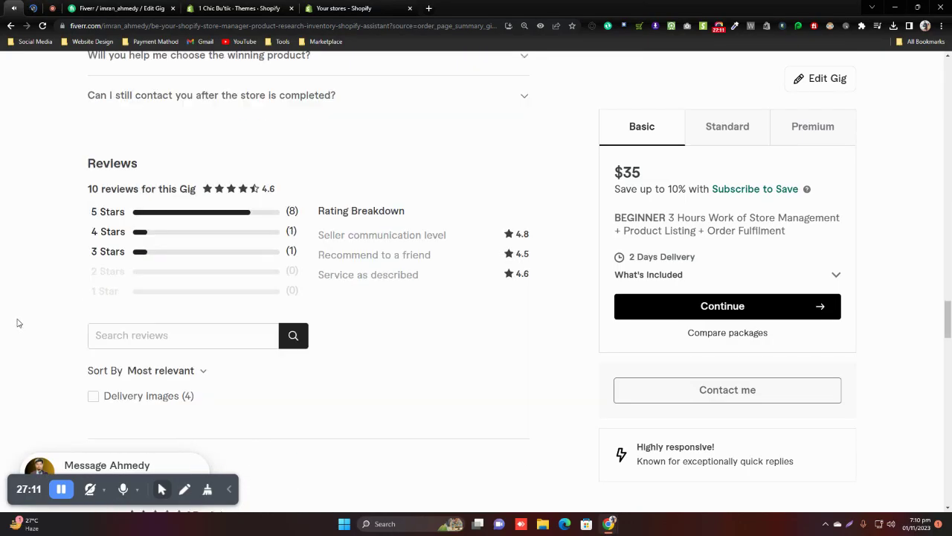
scroll(17, 321, up, 8)
scroll(23, 322, down, 4)
scroll(28, 314, up, 20)
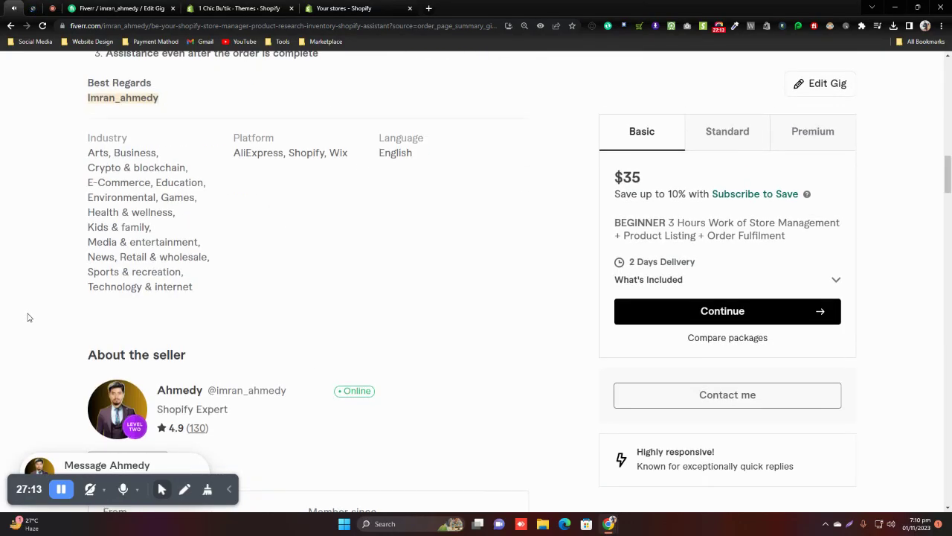
scroll(38, 313, down, 4)
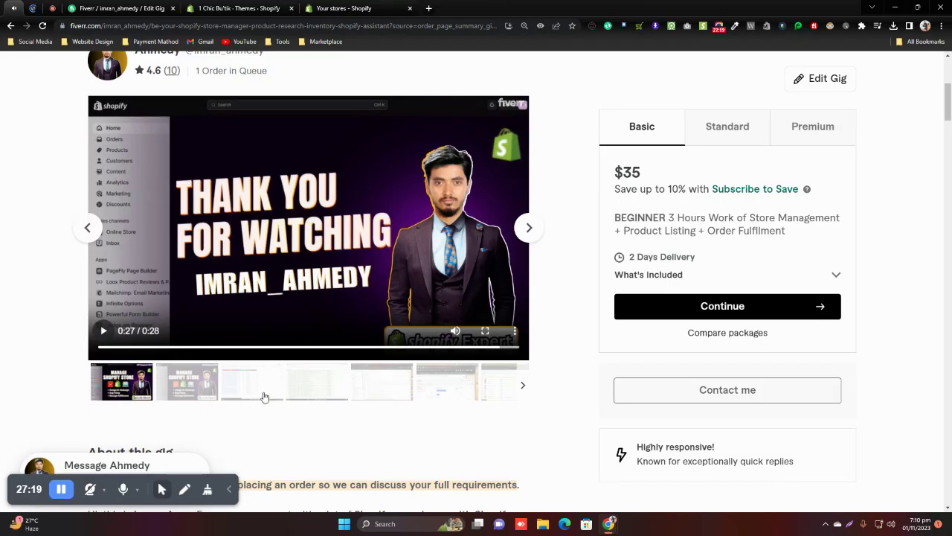
click(201, 387)
click(140, 387)
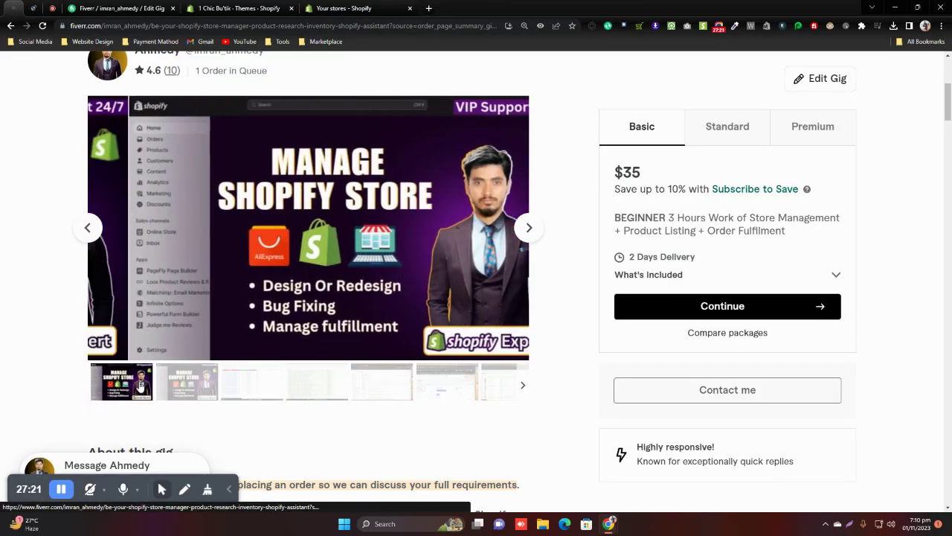
scroll(62, 334, up, 4)
Step: Leave the store manager gig and recheck the image, video and document areas in the redesign gig's editor
key(alt+Left)
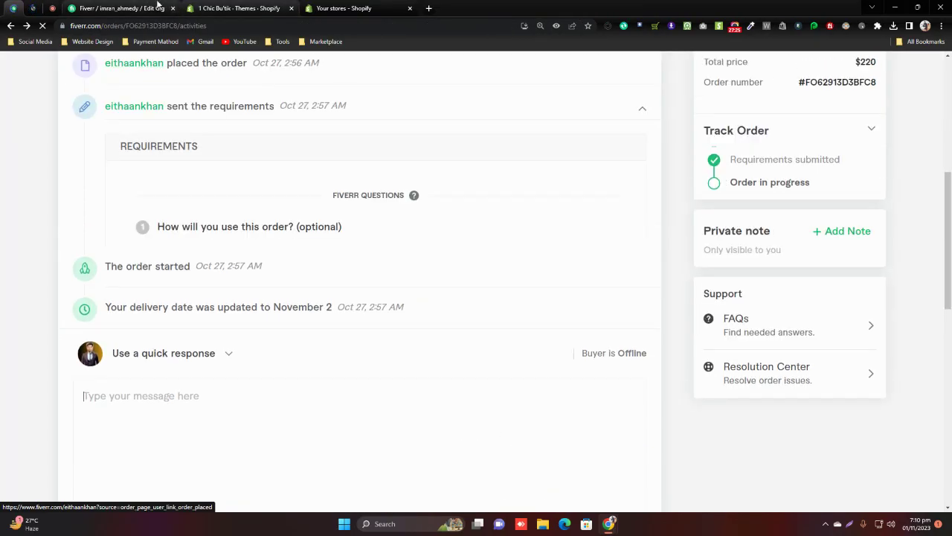
click(151, 7)
scroll(408, 269, up, 4)
scroll(409, 269, down, 4)
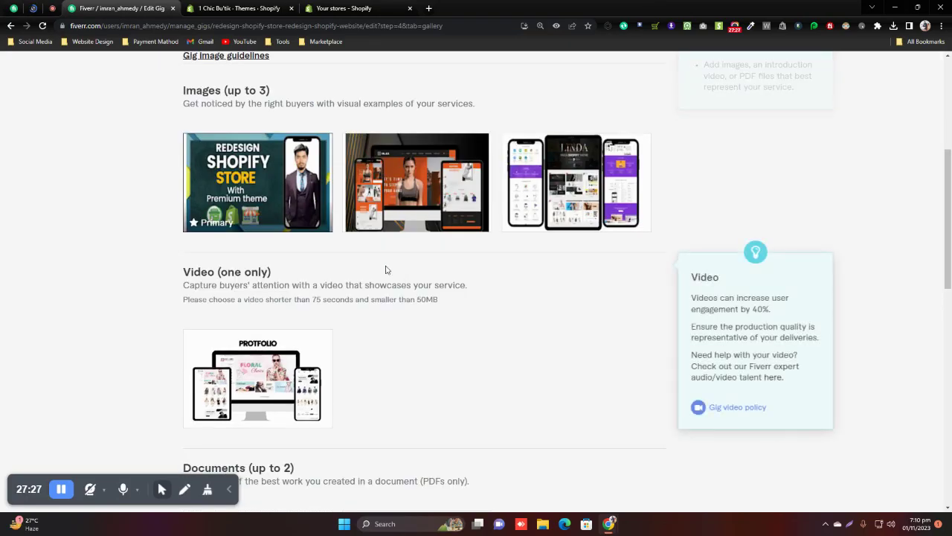
mouse_move(262, 383)
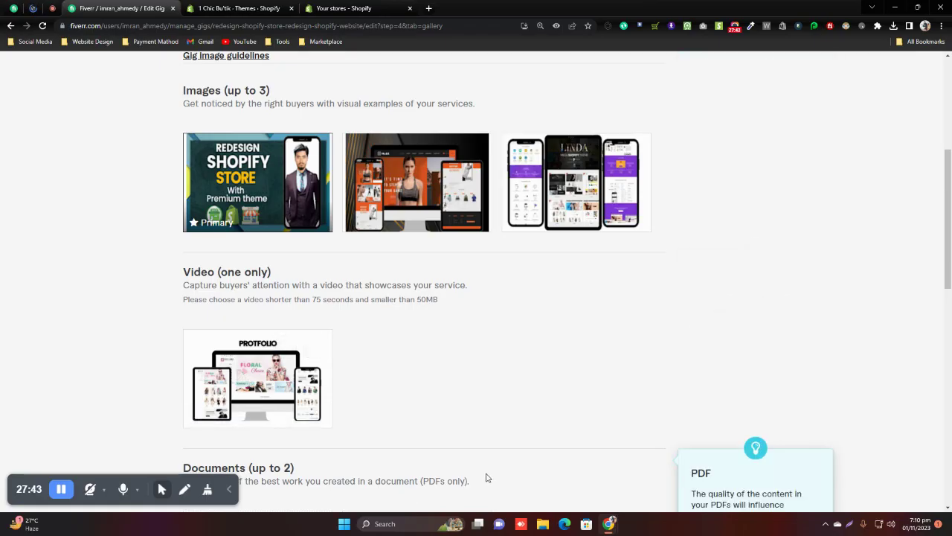
scroll(484, 475, up, 4)
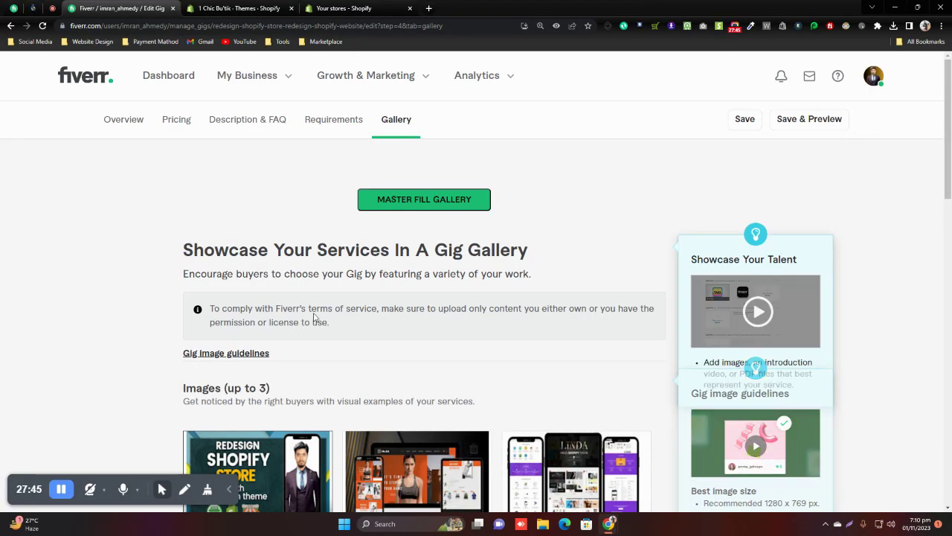
scroll(257, 301, down, 7)
scroll(382, 273, up, 4)
scroll(383, 272, down, 4)
scroll(374, 245, up, 4)
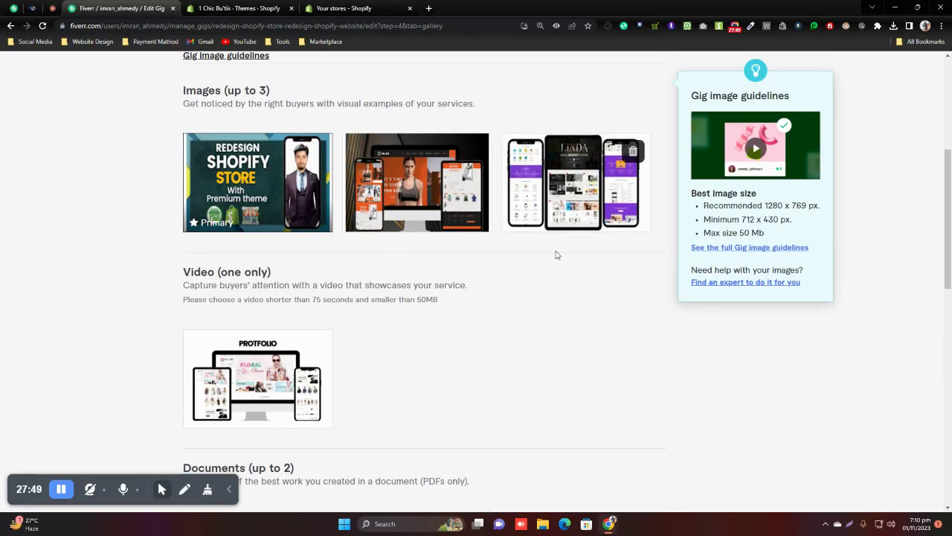
Step: Step through the redesign gig's Overview, Pricing, Description & FAQ, Requirements and Gallery sections, and return to Overview
scroll(377, 278, up, 4)
click(131, 122)
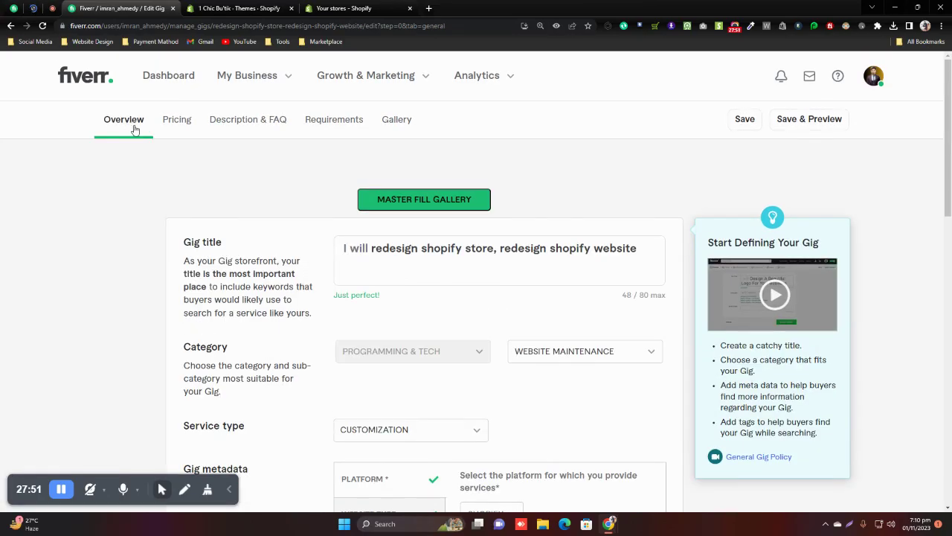
click(177, 123)
click(250, 120)
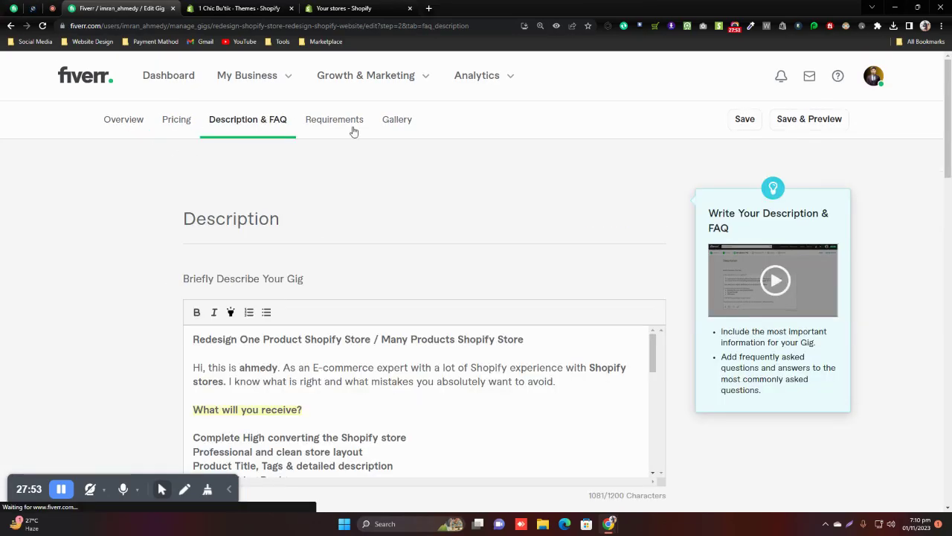
click(324, 122)
click(392, 123)
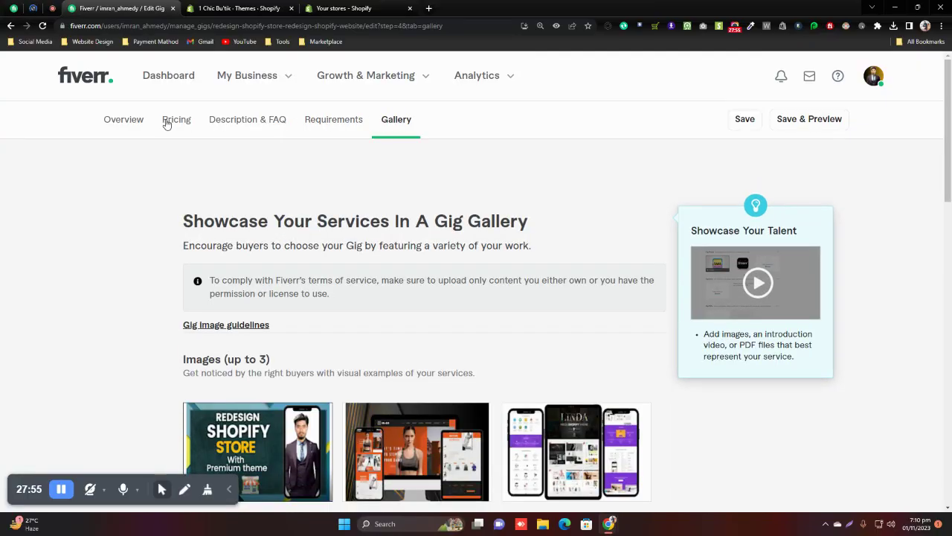
click(141, 122)
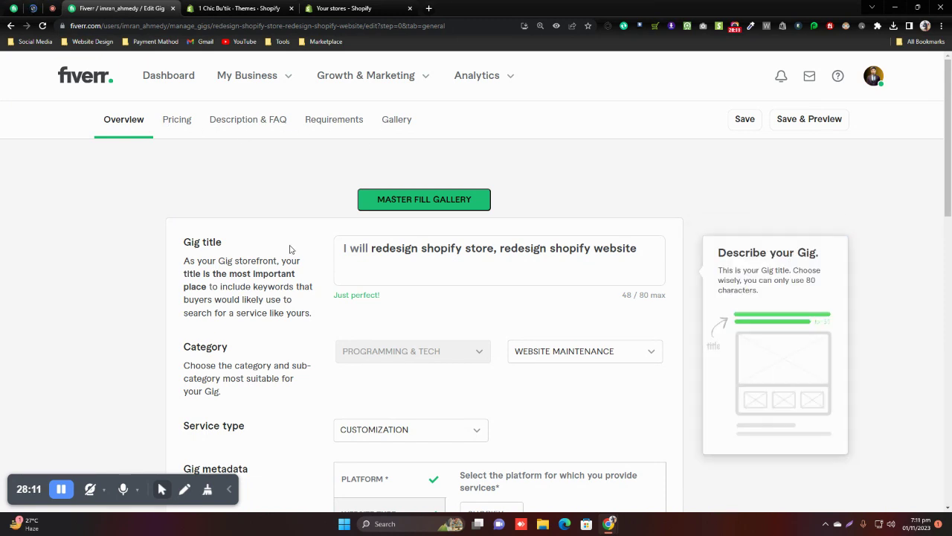
Step: Close the two Shopify tabs, leaving a blank tab open, and return to the redesign gig's editor
click(411, 10)
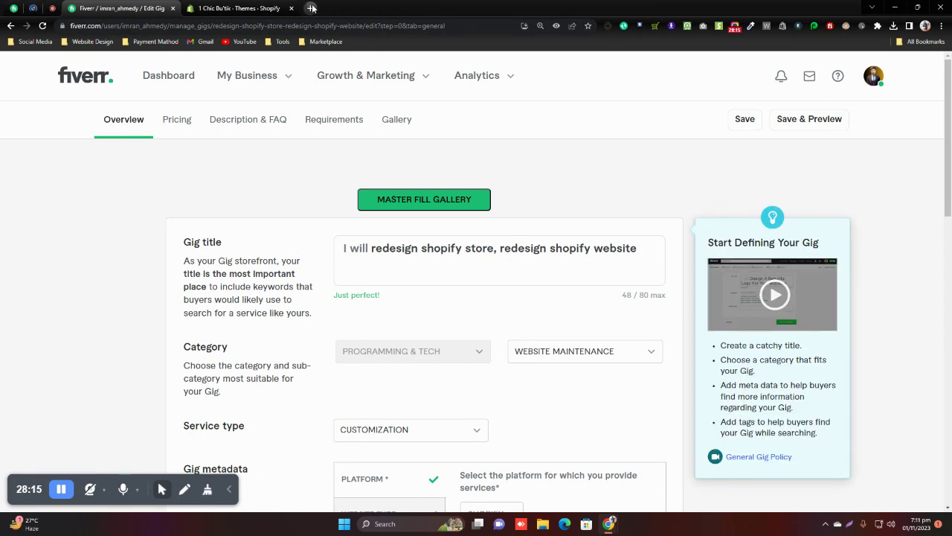
click(311, 8)
click(290, 9)
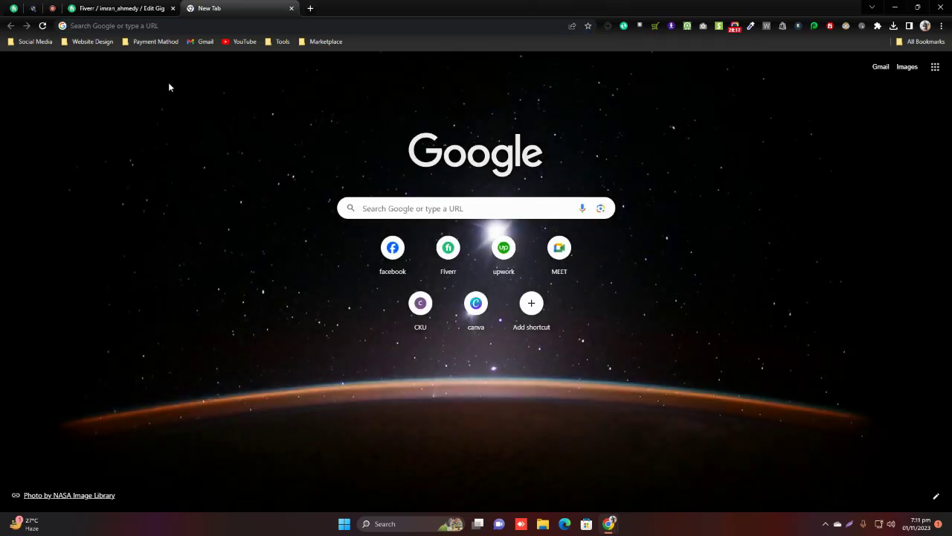
click(108, 7)
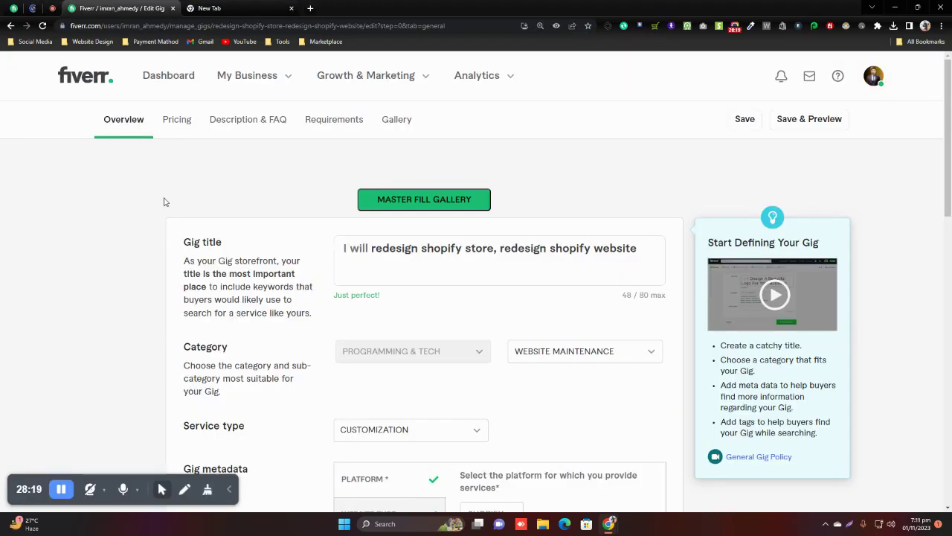
Step: Switch to the incognito browser window showing Fiverr's search results for Redesign shopify store
mouse_move(609, 524)
click(769, 470)
scroll(379, 362, up, 10)
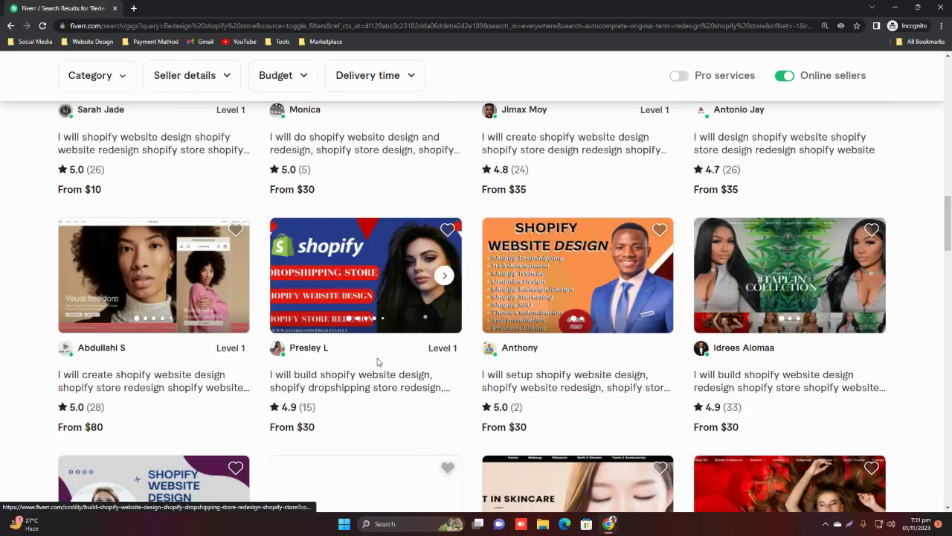
click(184, 75)
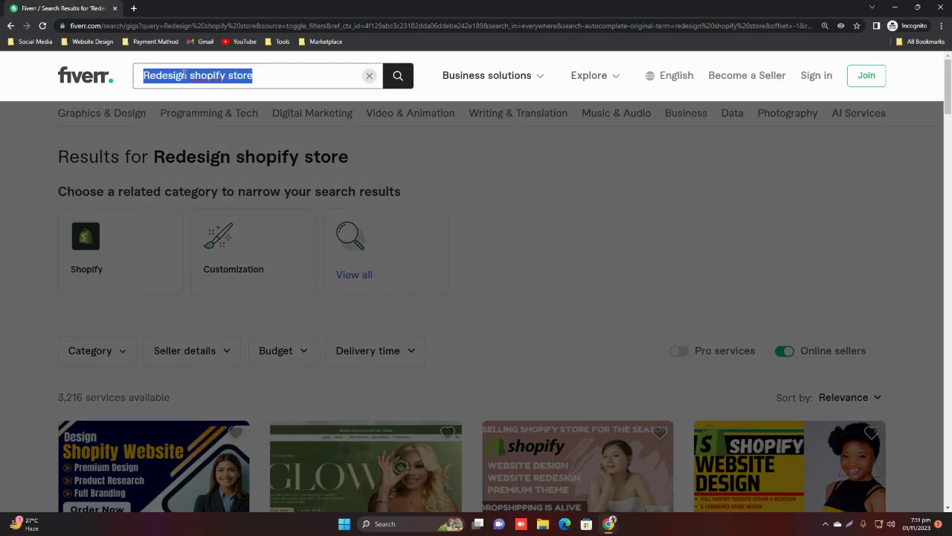
text(Shopify)
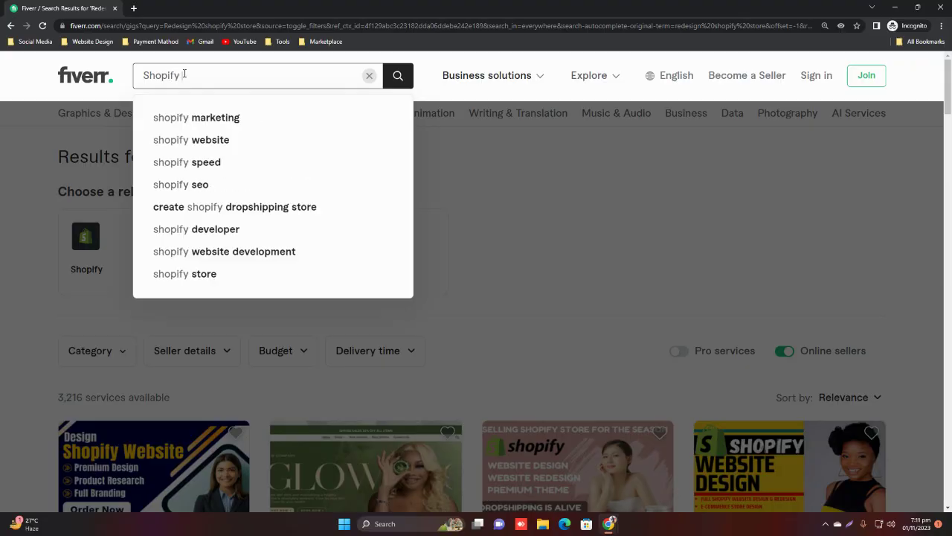
text( store)
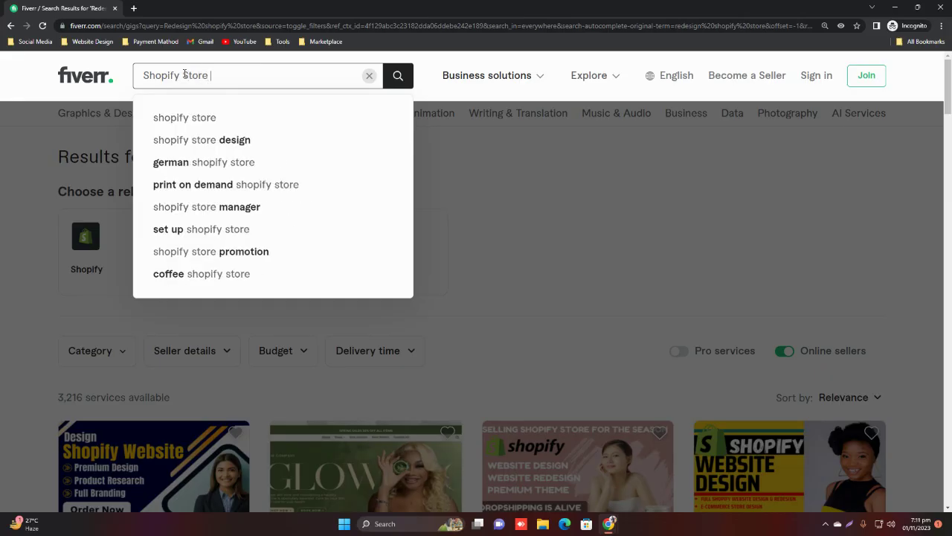
click(221, 141)
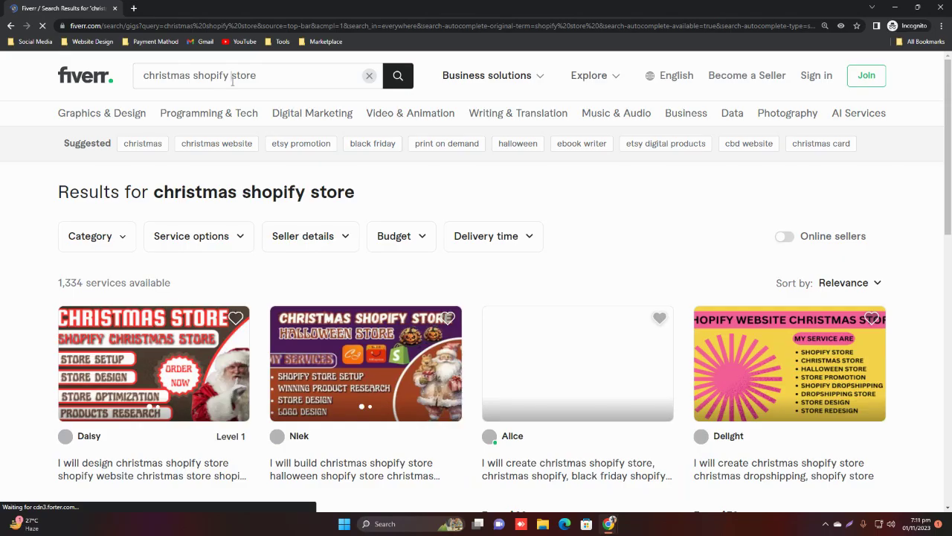
Step: Search Fiverr for Shopify Store design
triple_click(232, 82)
text(S)
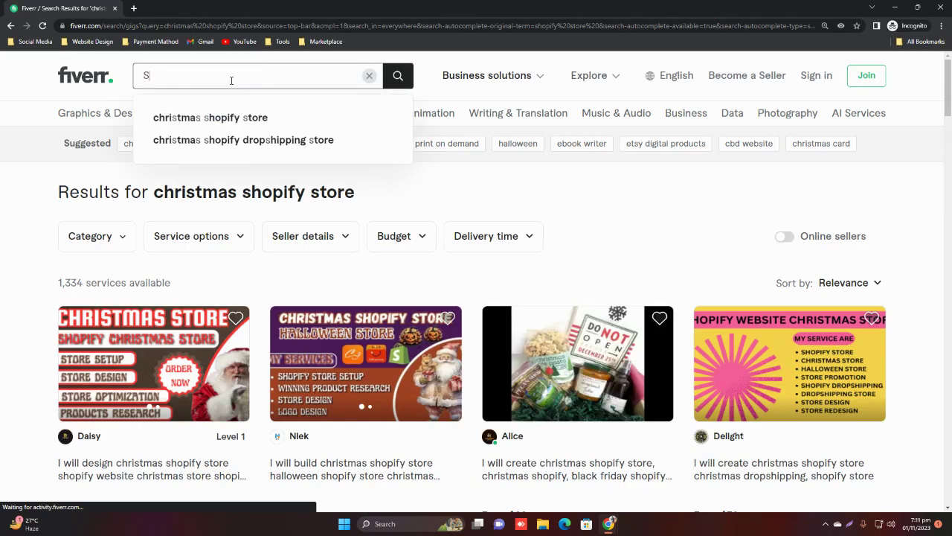
text(hopify Store design)
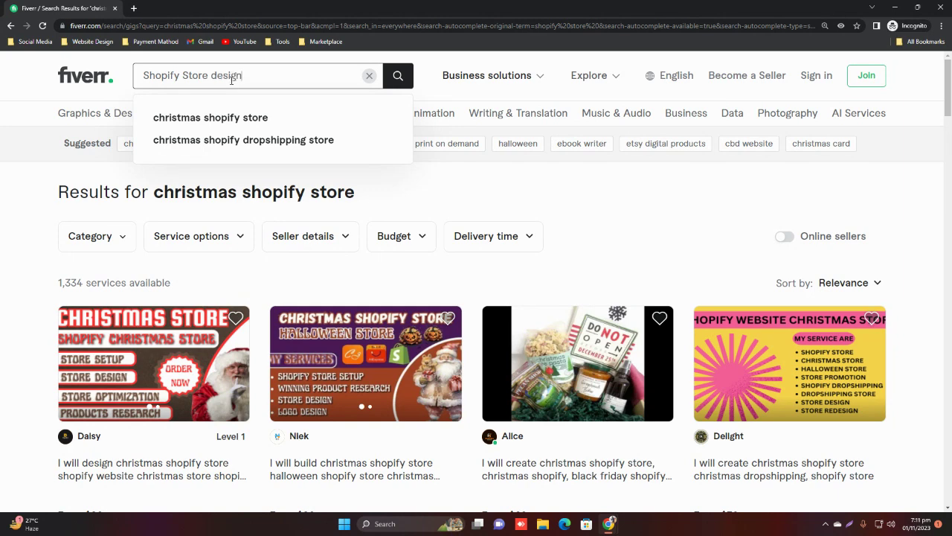
key(Return)
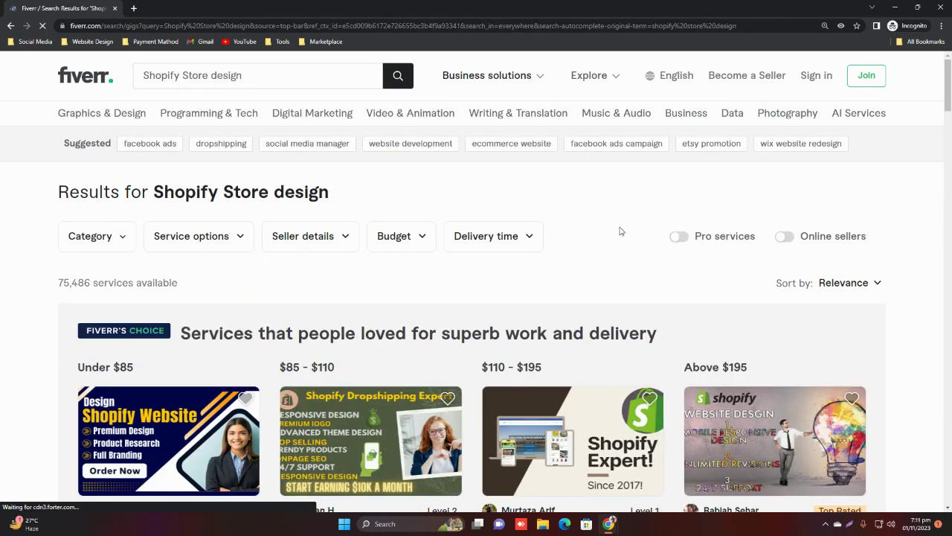
Step: Browse the Shopify Store design results, comparing gig thumbnails, titles, seller levels and starting prices
scroll(491, 305, down, 4)
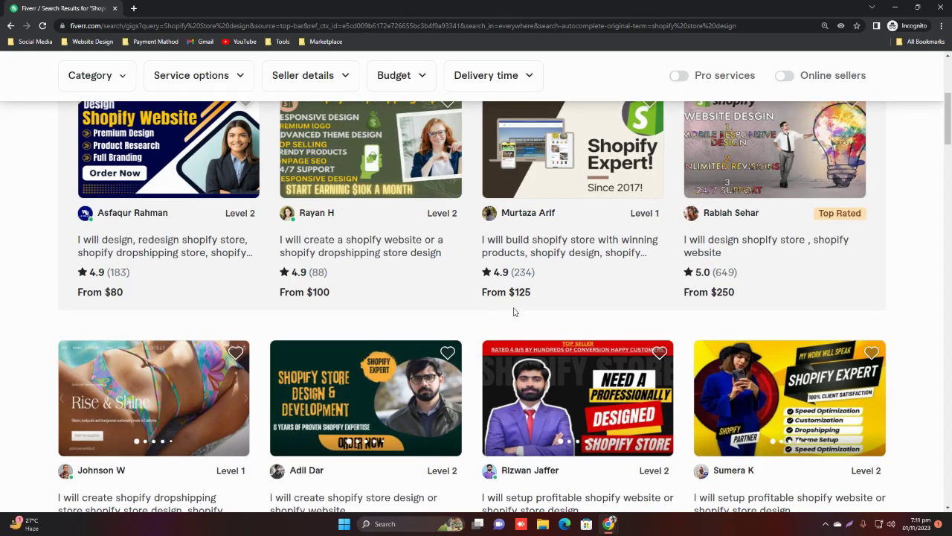
scroll(544, 265, down, 9)
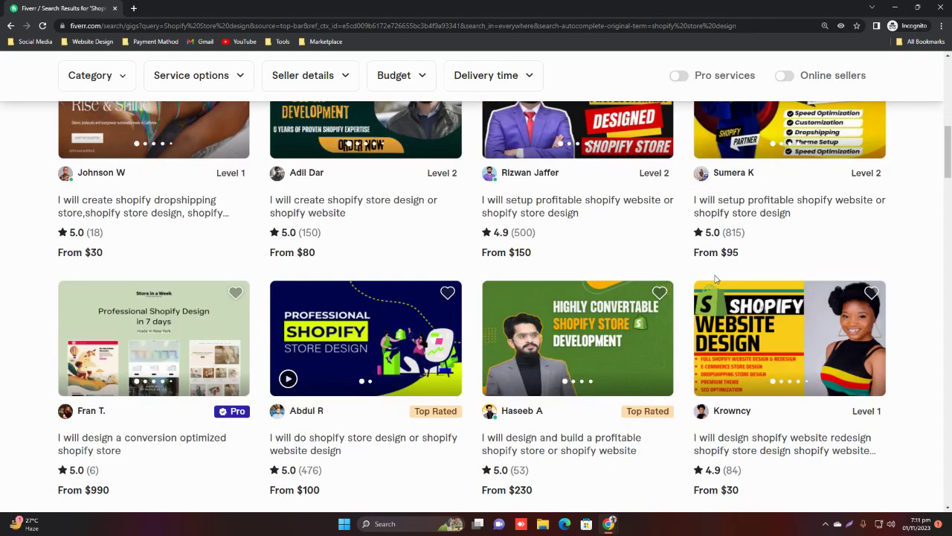
scroll(504, 275, down, 3)
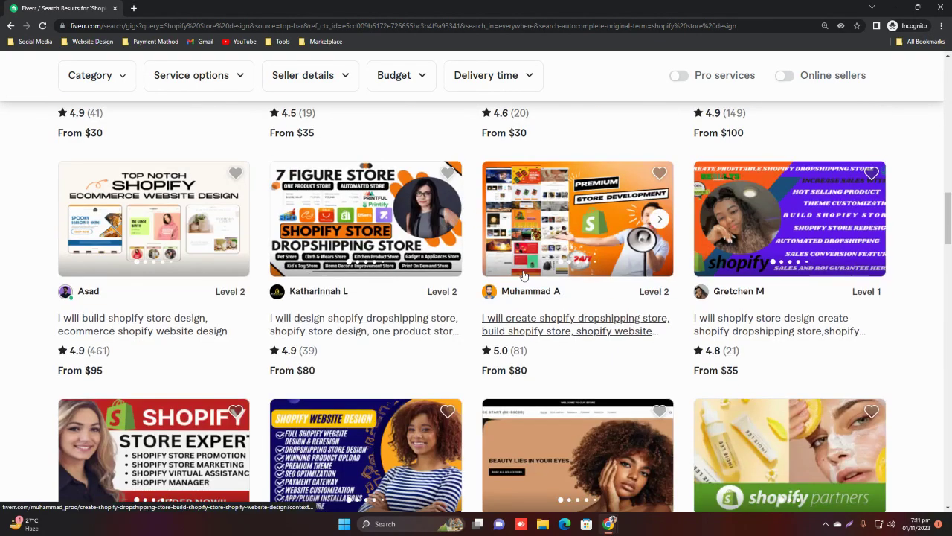
scroll(510, 320, down, 3)
scroll(525, 207, up, 6)
scroll(524, 208, up, 4)
scroll(525, 207, down, 4)
scroll(524, 207, up, 4)
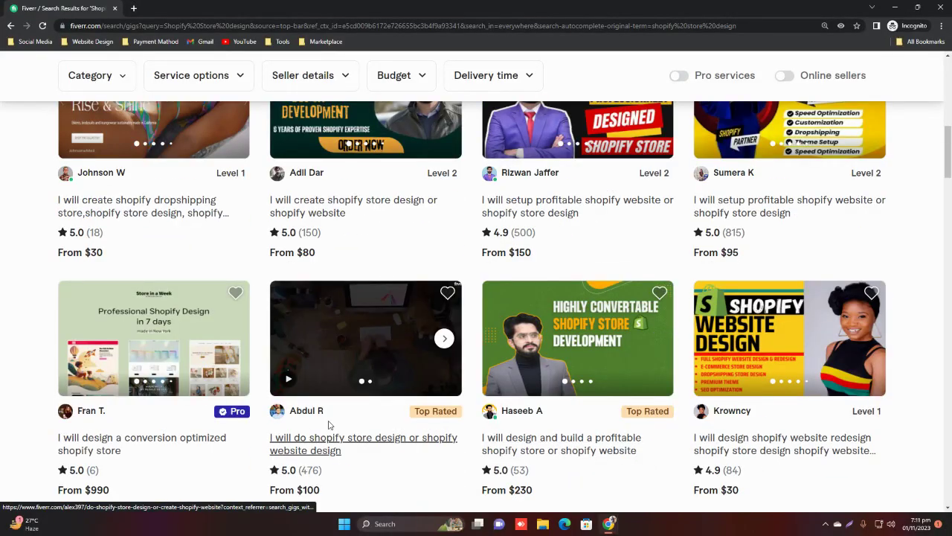
scroll(334, 420, down, 4)
scroll(312, 443, up, 4)
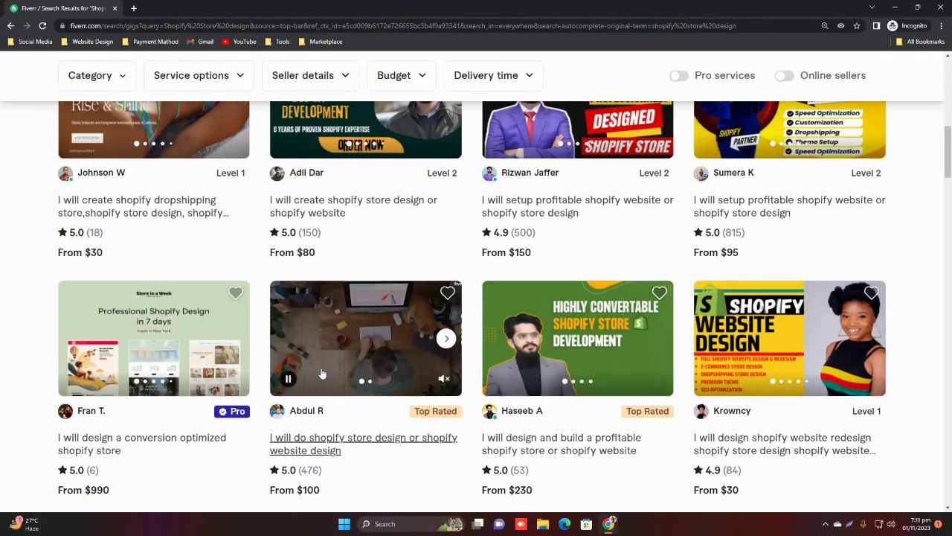
Step: Open the Top Rated seller's gig for Shopify store design or Shopify website design and read its description and service list
click(313, 443)
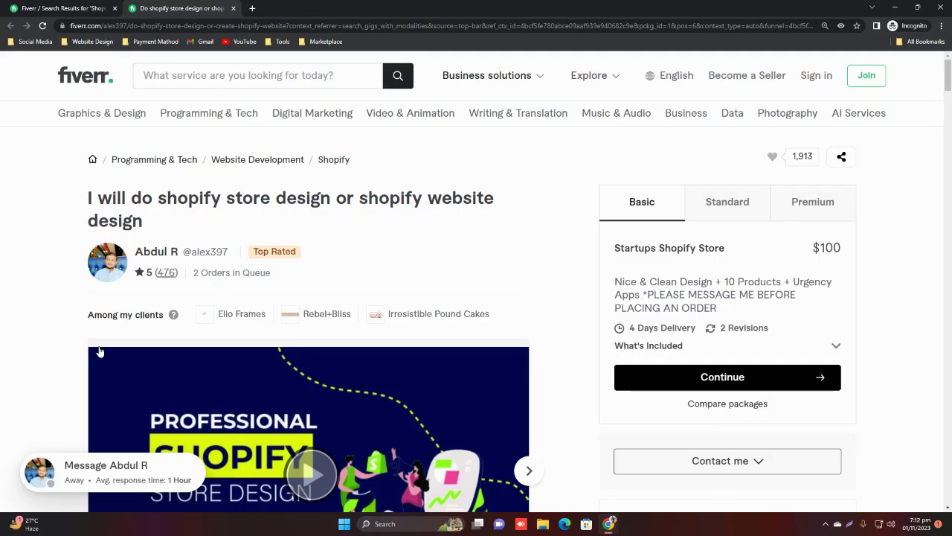
scroll(688, 272, down, 8)
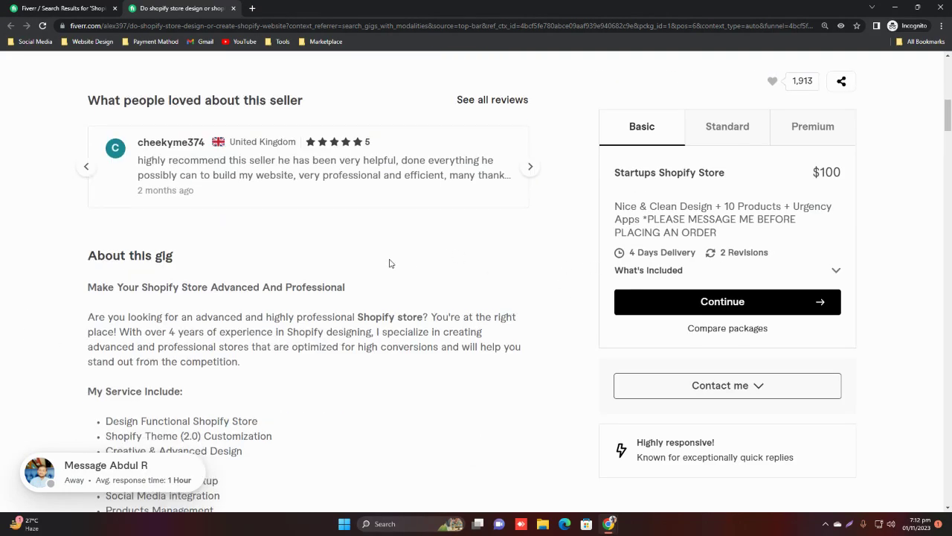
scroll(389, 263, down, 12)
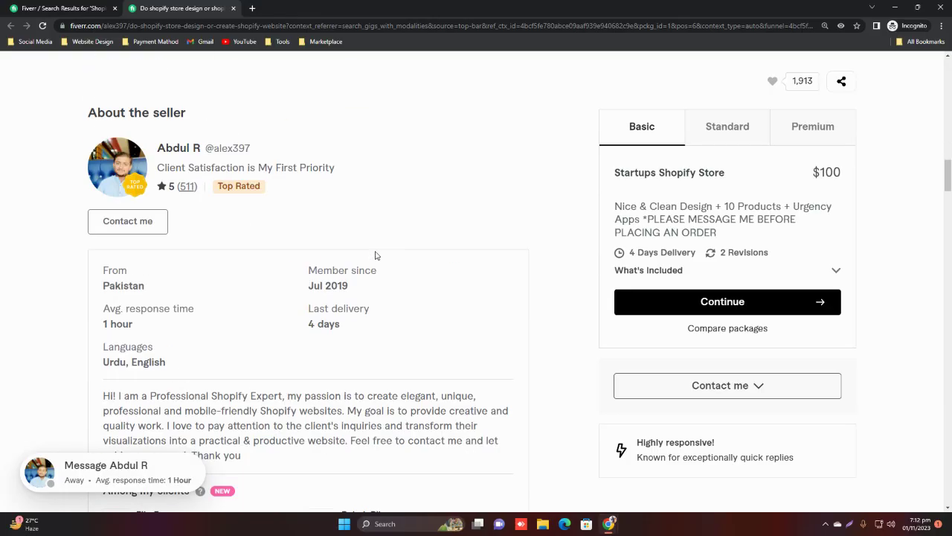
scroll(157, 286, up, 10)
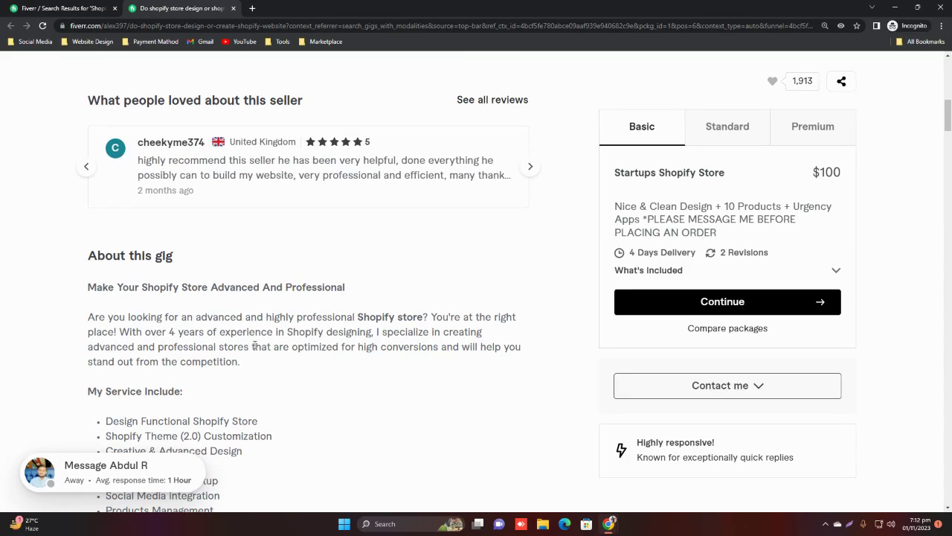
scroll(273, 254, down, 4)
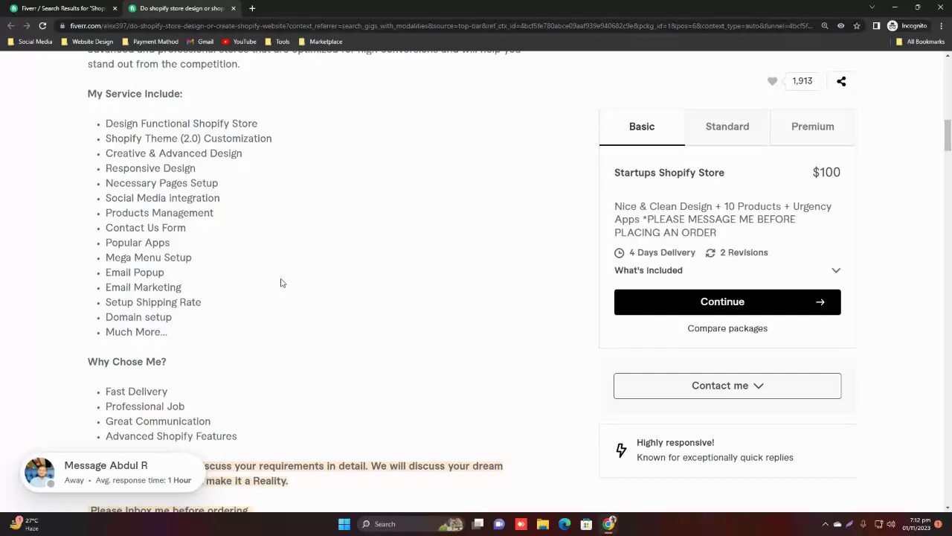
scroll(241, 271, up, 4)
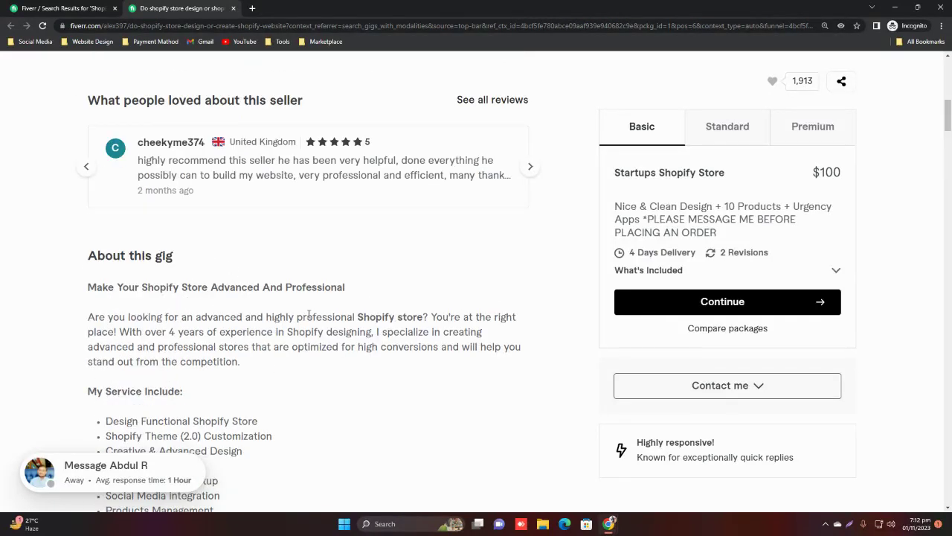
Step: Read the opening paragraph and the start of the service list in the gig description
drag(87, 317, 209, 421)
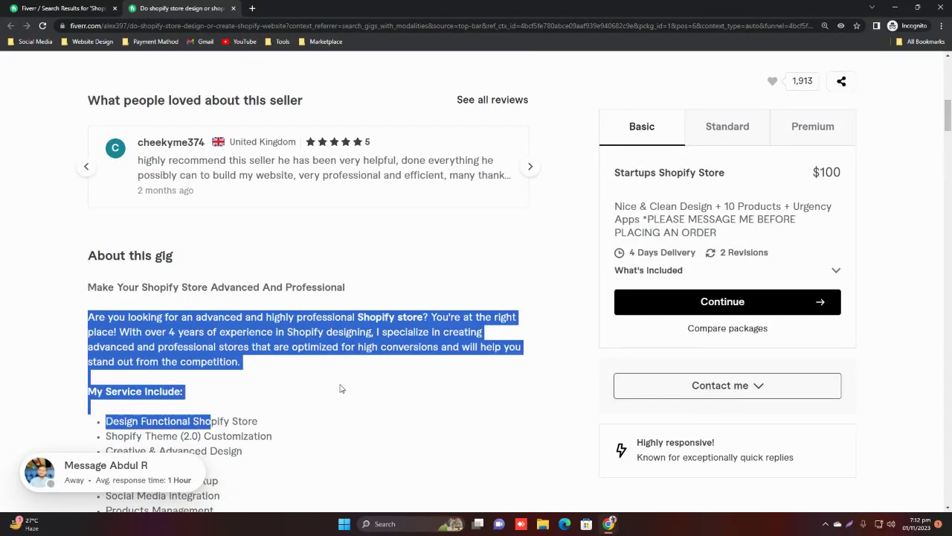
click(344, 301)
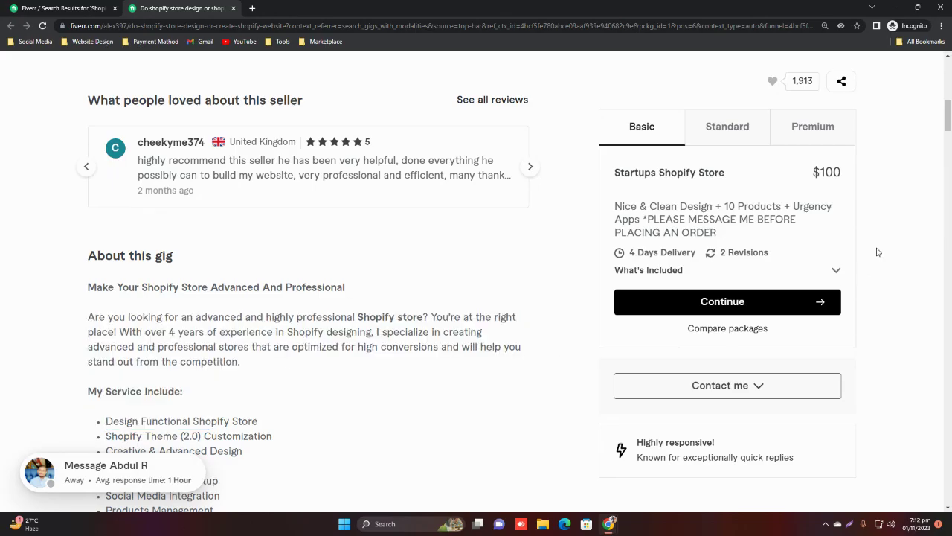
mouse_move(948, 121)
mouse_down()
mouse_move(949, 145)
mouse_move(948, 120)
mouse_move(949, 128)
mouse_up()
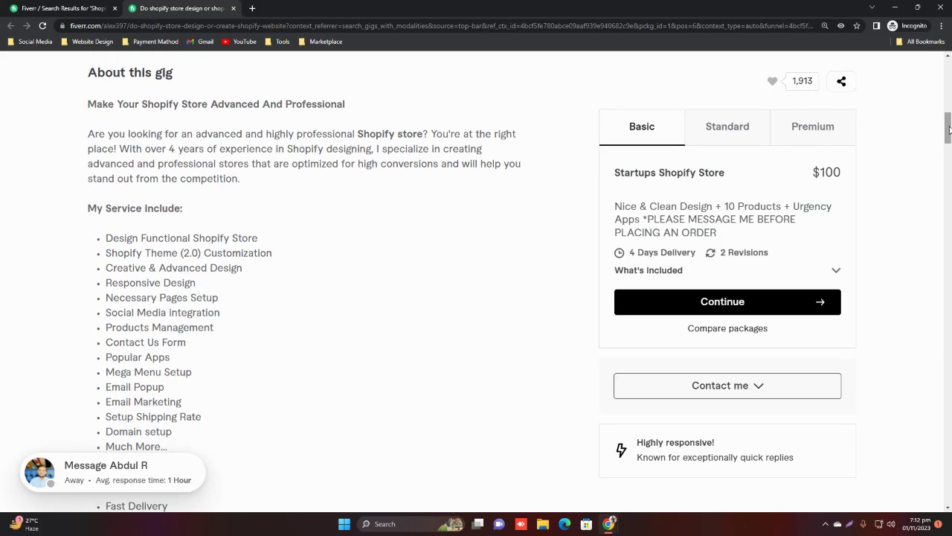
Step: Compare the gig's Basic, Standard and Premium packages by their prices, product counts, delivery times and revisions
click(778, 128)
click(729, 128)
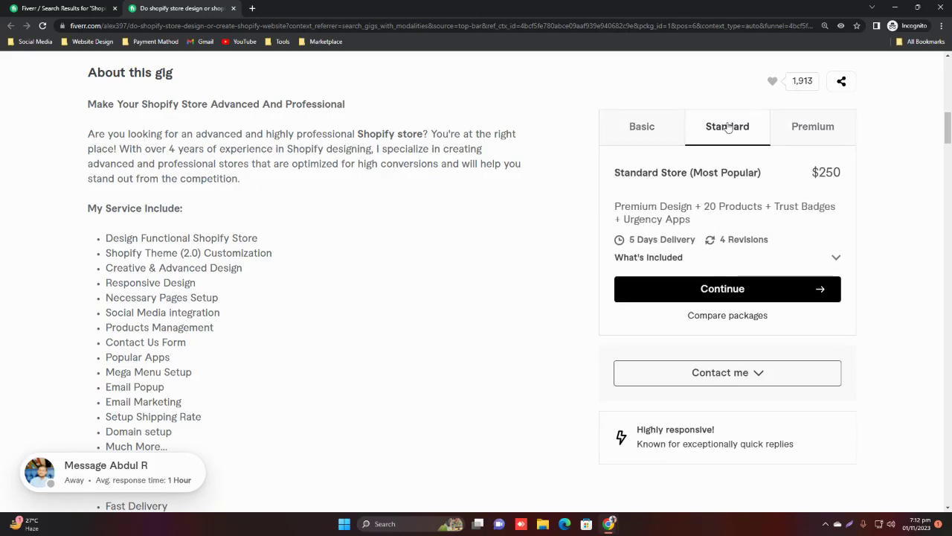
click(637, 123)
click(741, 132)
click(806, 128)
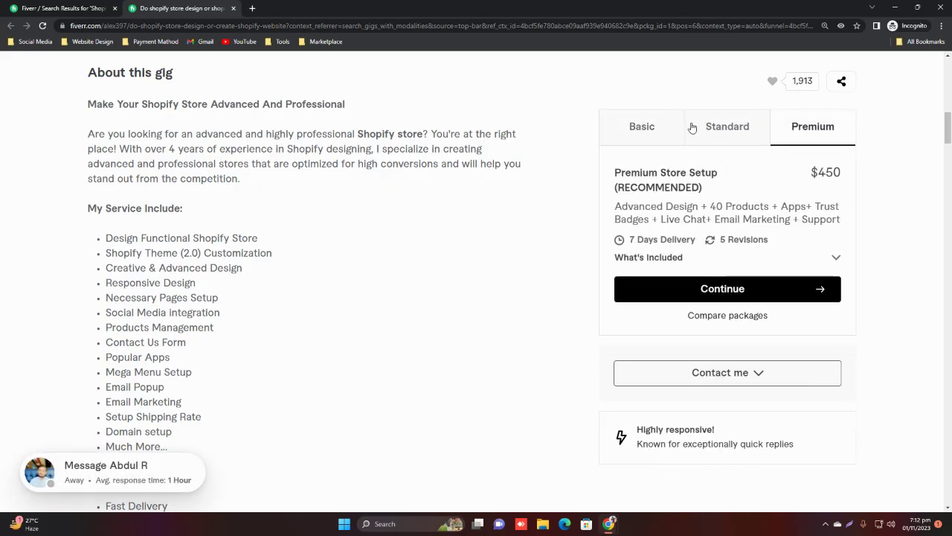
click(712, 128)
click(659, 127)
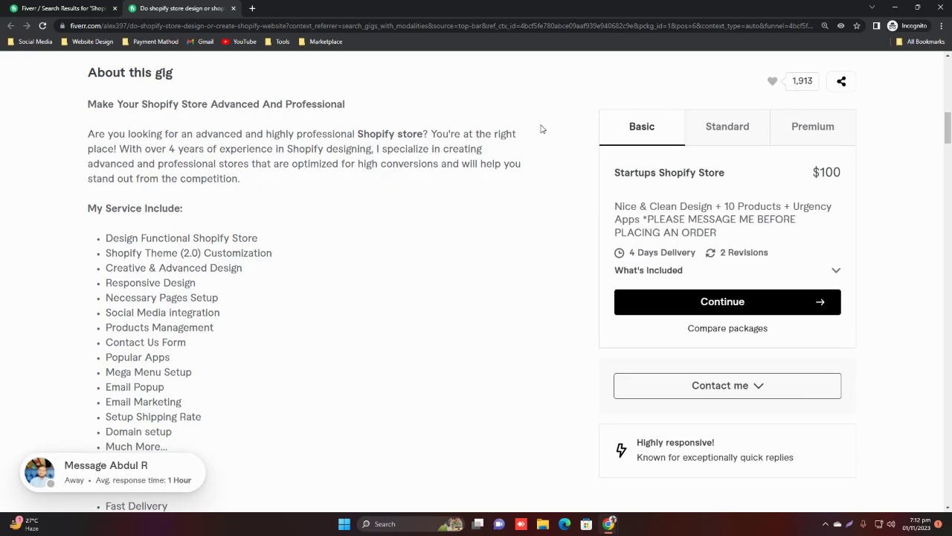
click(729, 128)
click(813, 128)
click(740, 132)
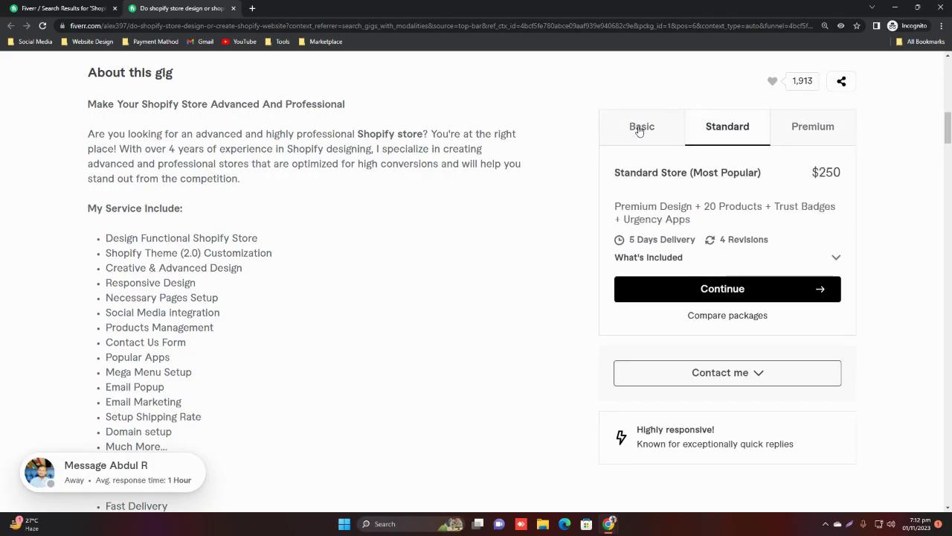
click(640, 128)
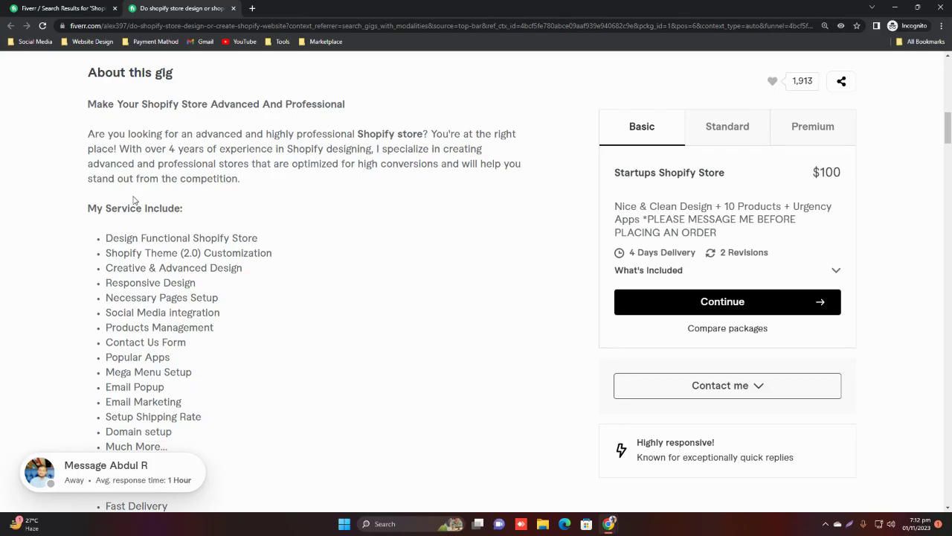
Step: Study the intro paragraph under About this gig, highlighting "4 years", and read on through the rest of the description
drag(241, 185, 87, 139)
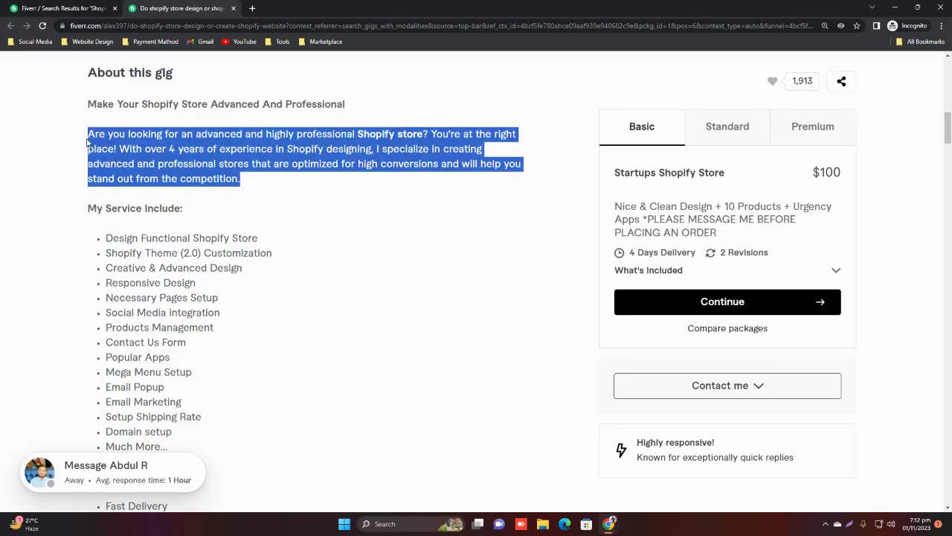
click(181, 140)
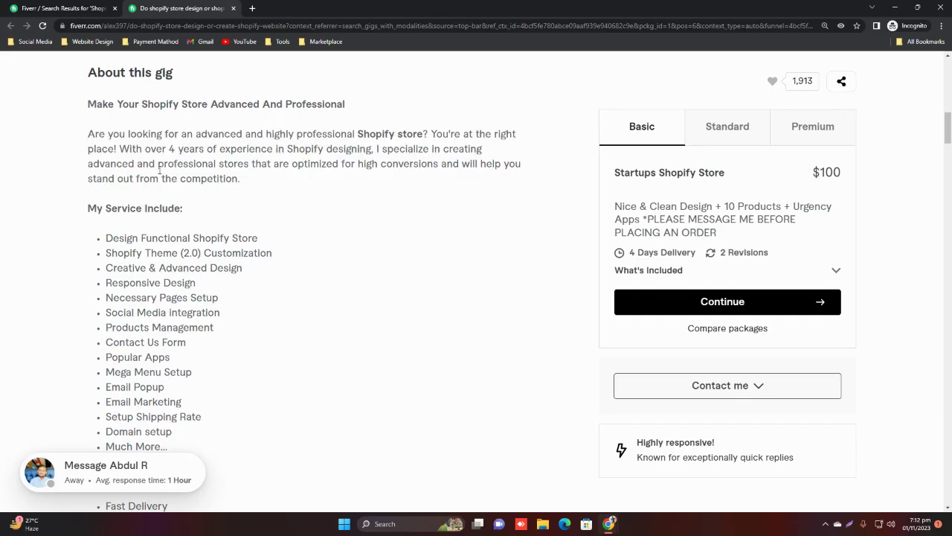
drag(181, 149, 205, 150)
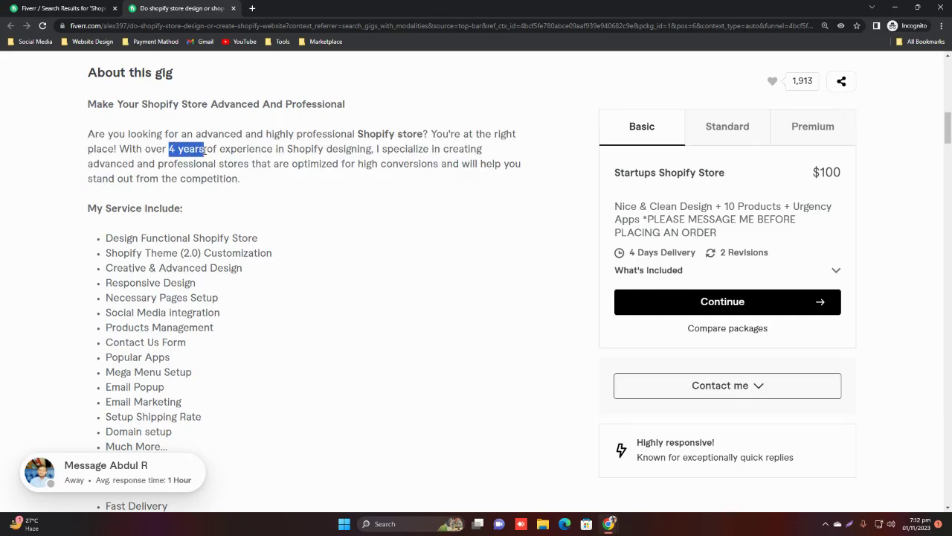
click(103, 147)
drag(90, 134, 250, 183)
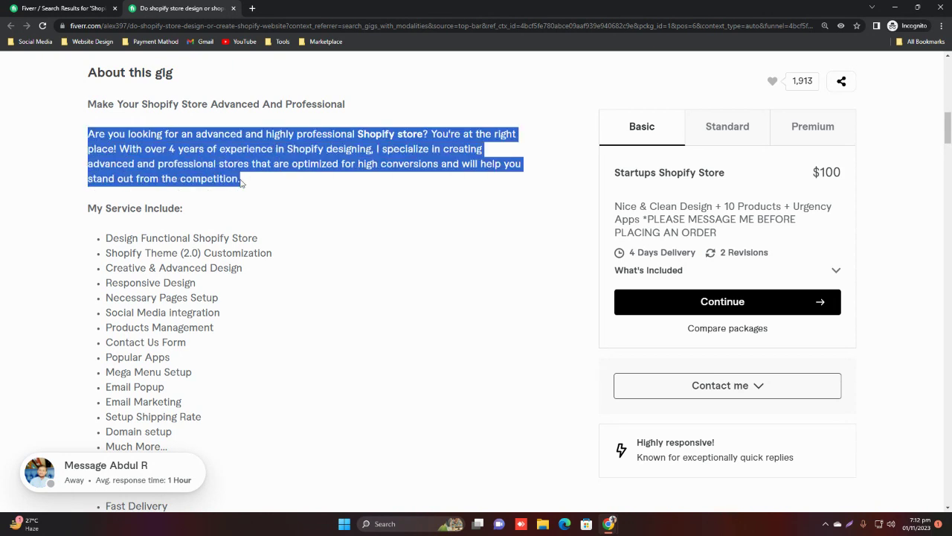
click(220, 165)
drag(245, 166, 224, 167)
click(147, 173)
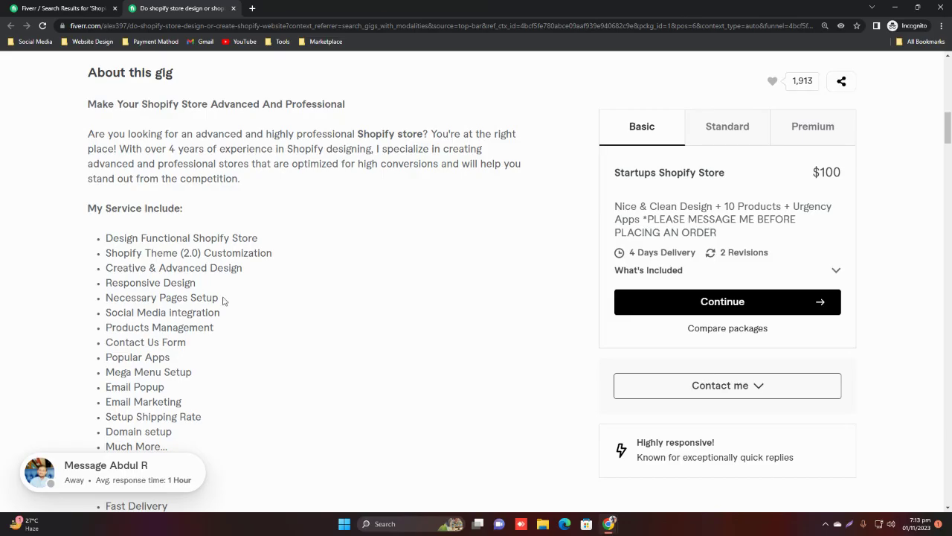
scroll(295, 250, down, 4)
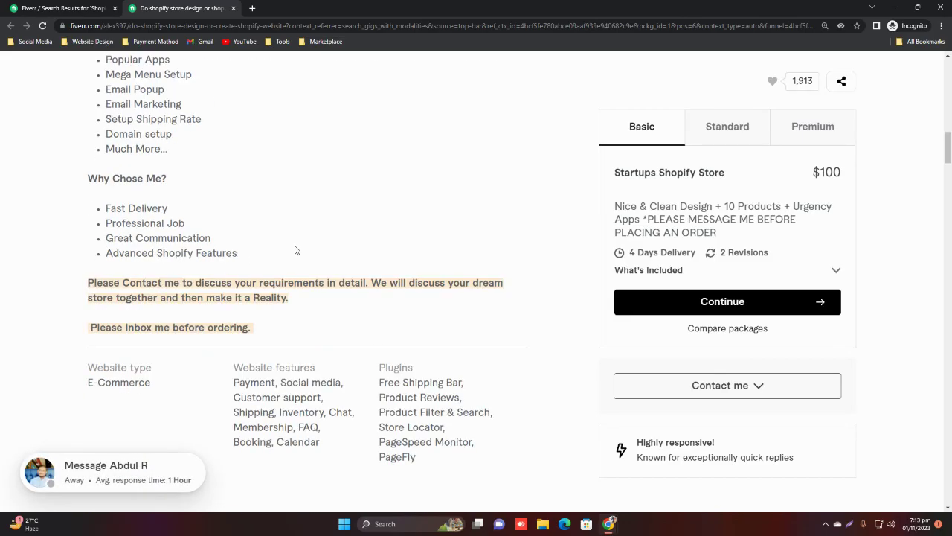
Step: Return to the Shopify Store design search results and browse the listed gigs for another example
click(102, 9)
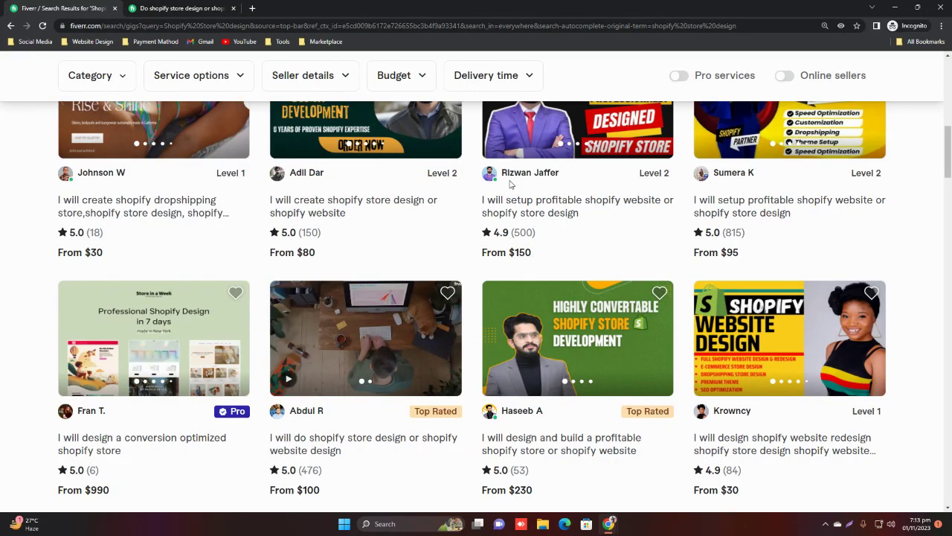
scroll(511, 183, down, 15)
scroll(378, 211, down, 10)
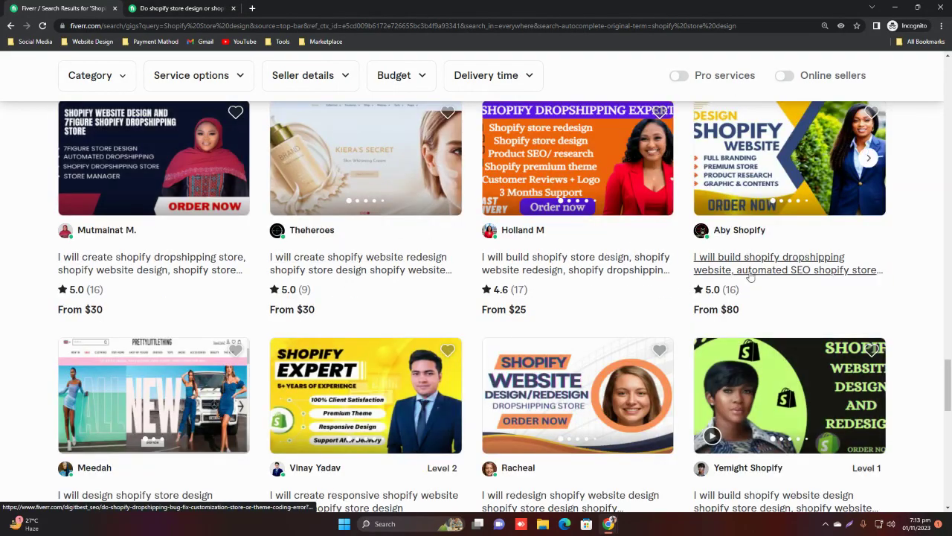
scroll(446, 268, down, 3)
scroll(340, 281, up, 20)
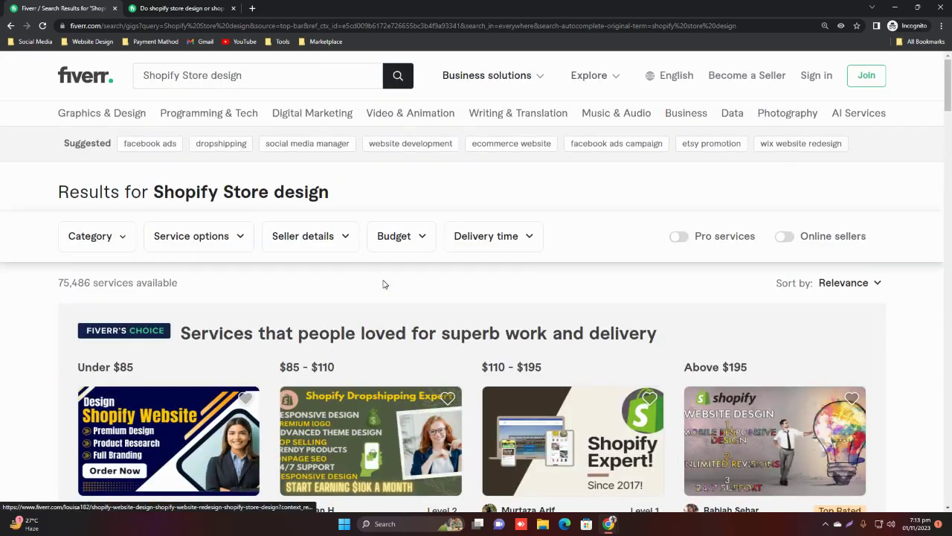
scroll(384, 283, down, 10)
scroll(130, 264, up, 6)
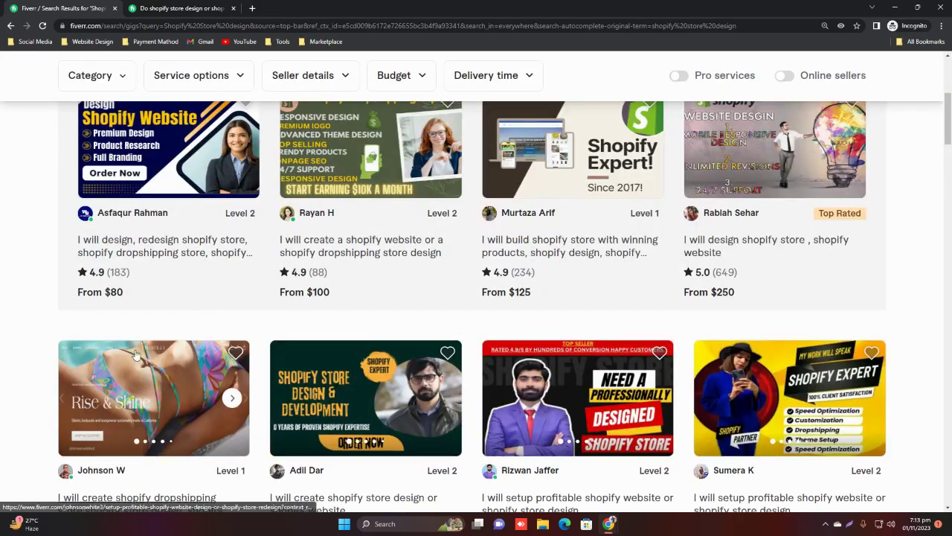
Step: Open the Fiverr's Choice gig for the under $85 range and examine its Basic, Standard and Premium packages
click(176, 240)
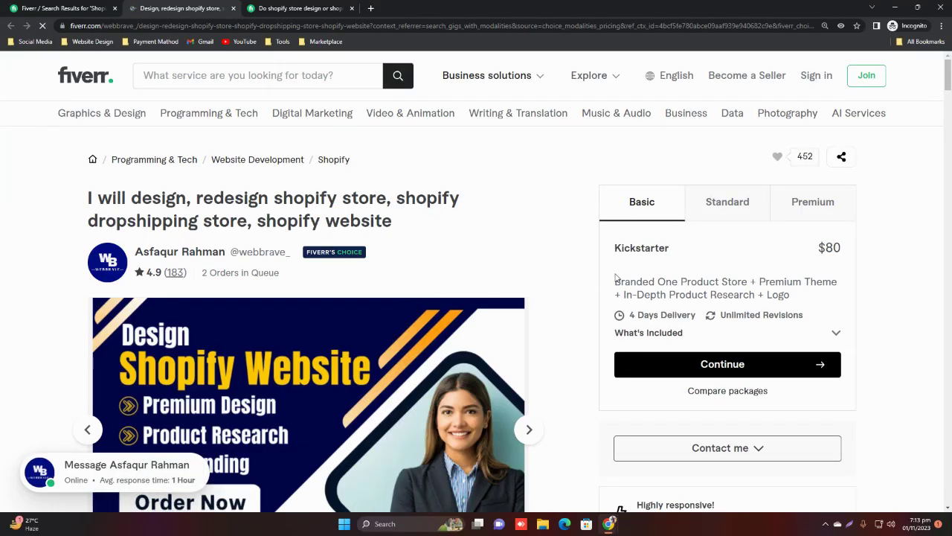
drag(618, 281, 724, 283)
click(718, 209)
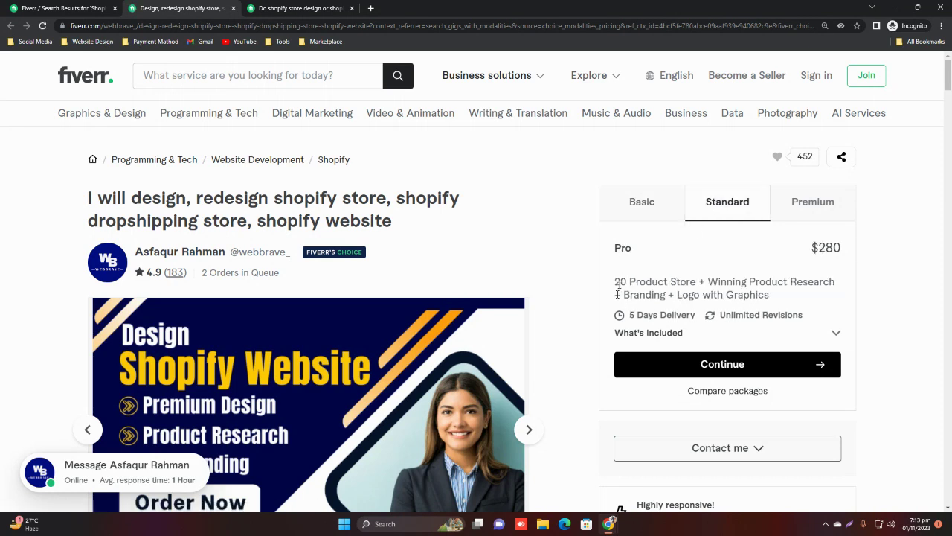
drag(810, 250, 844, 253)
click(802, 202)
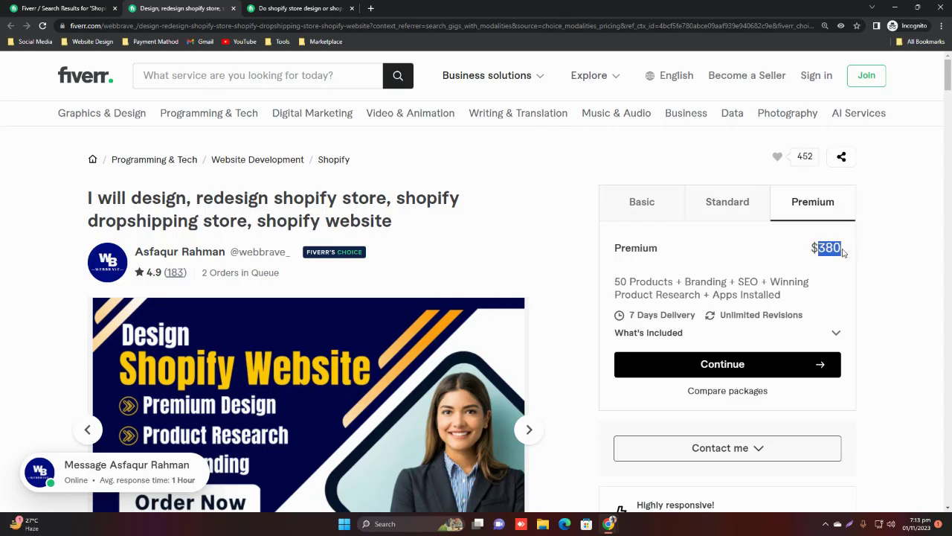
drag(663, 280, 669, 282)
Step: Read the opening question about needing a Shopify expert in the gig's About this gig section, highlighting the text
scroll(944, 90, down, 1)
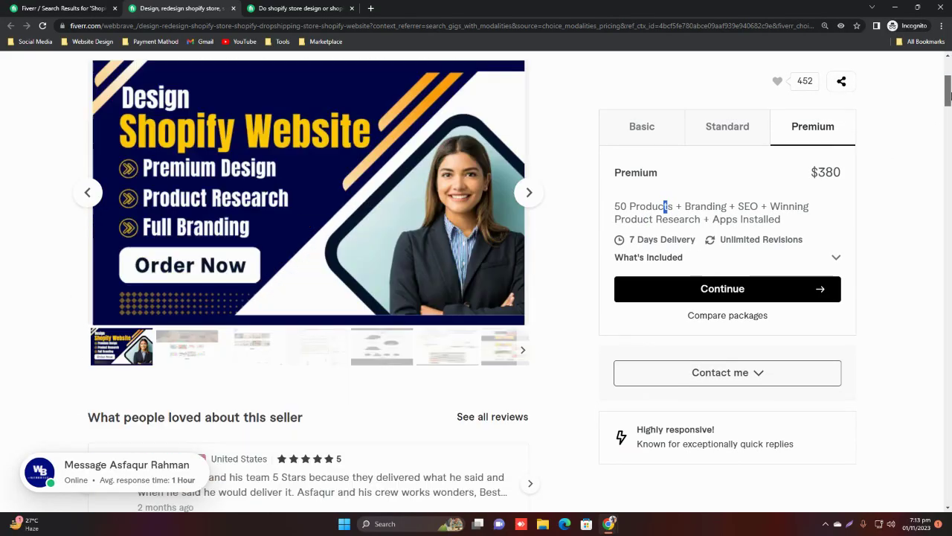
drag(949, 95, 939, 126)
click(88, 149)
drag(88, 145, 126, 159)
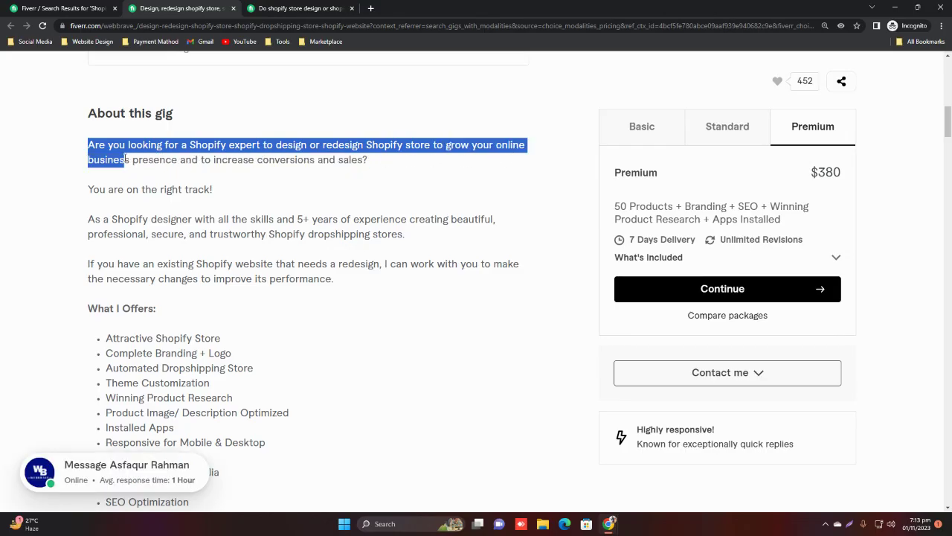
drag(89, 190, 230, 192)
click(100, 157)
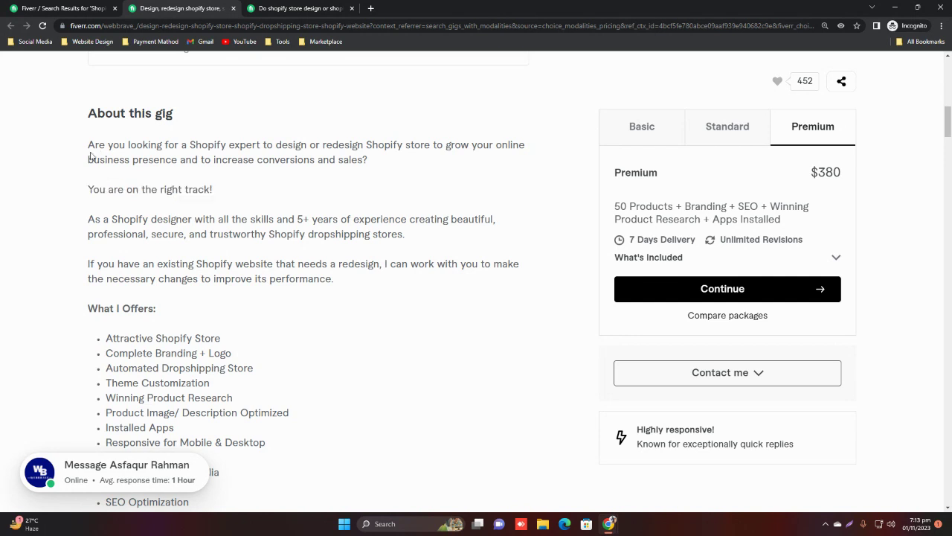
drag(86, 146, 367, 159)
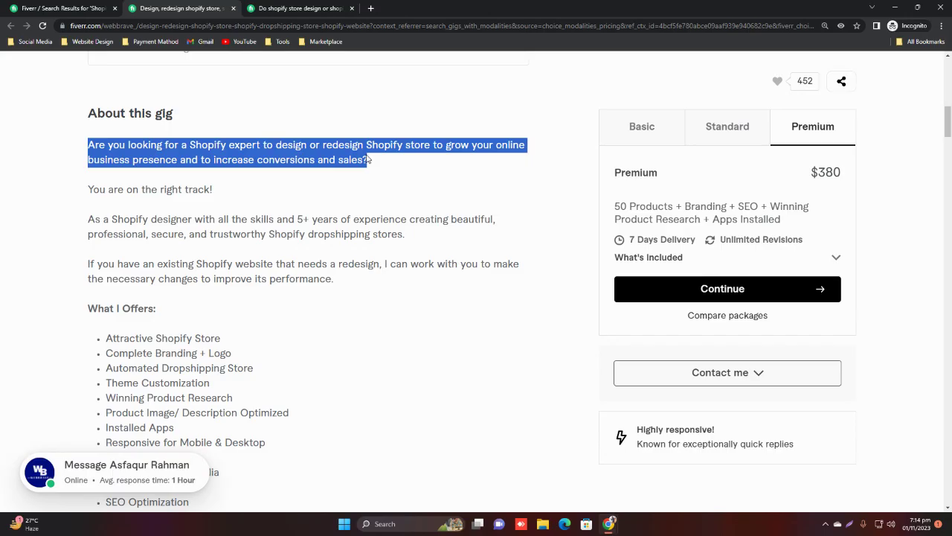
click(203, 161)
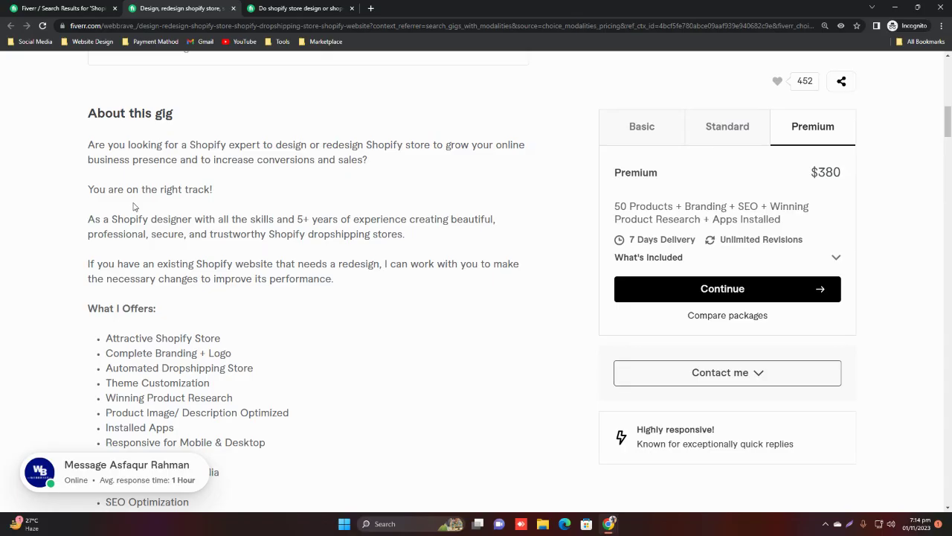
drag(370, 162, 68, 155)
click(154, 189)
Step: Highlight and read the "You are on the right track!" line, the experience and redesign paragraphs, and the What I Offers heading
drag(89, 190, 218, 197)
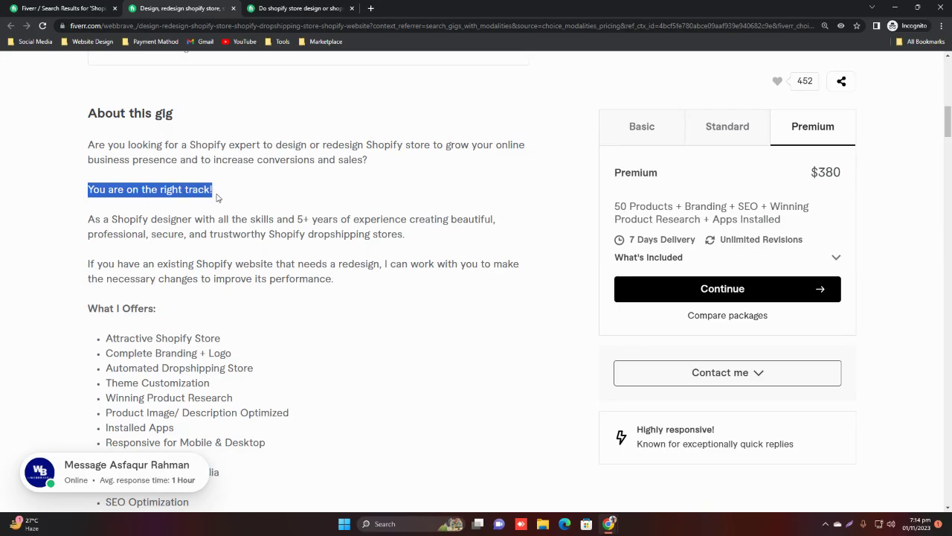
double_click(169, 190)
click(169, 192)
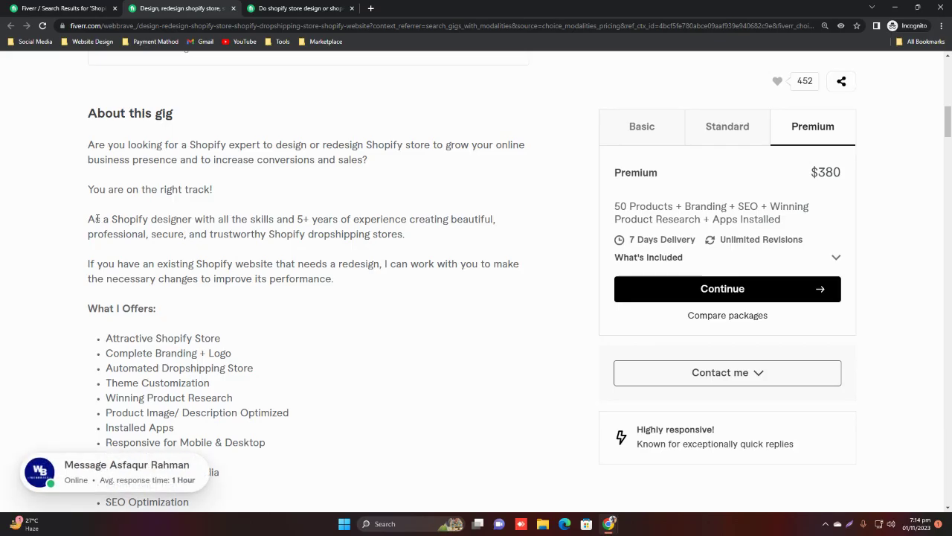
drag(76, 216, 340, 280)
click(118, 355)
drag(86, 310, 174, 311)
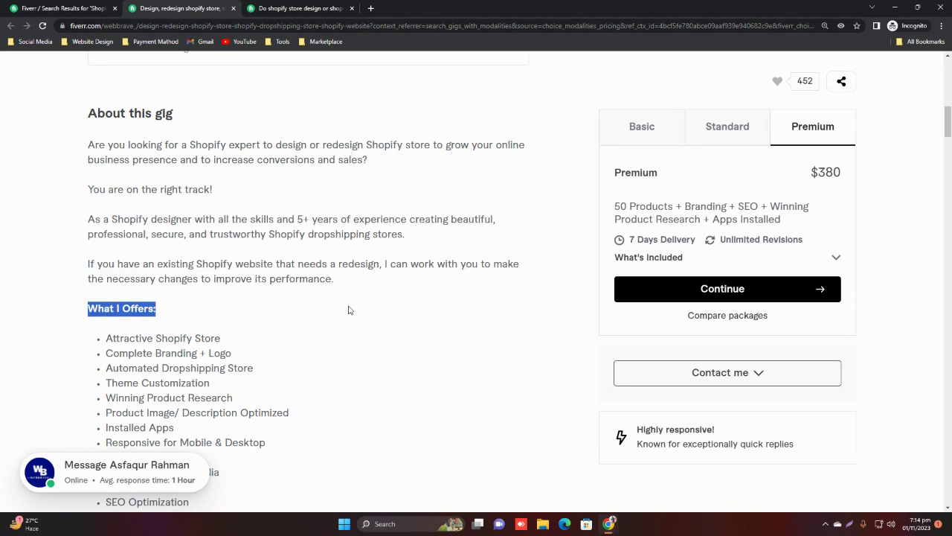
Step: Review the gig's list of offers, Why Choose Me points and website features, and view its Standard and Basic packages
scroll(945, 134, down, 3)
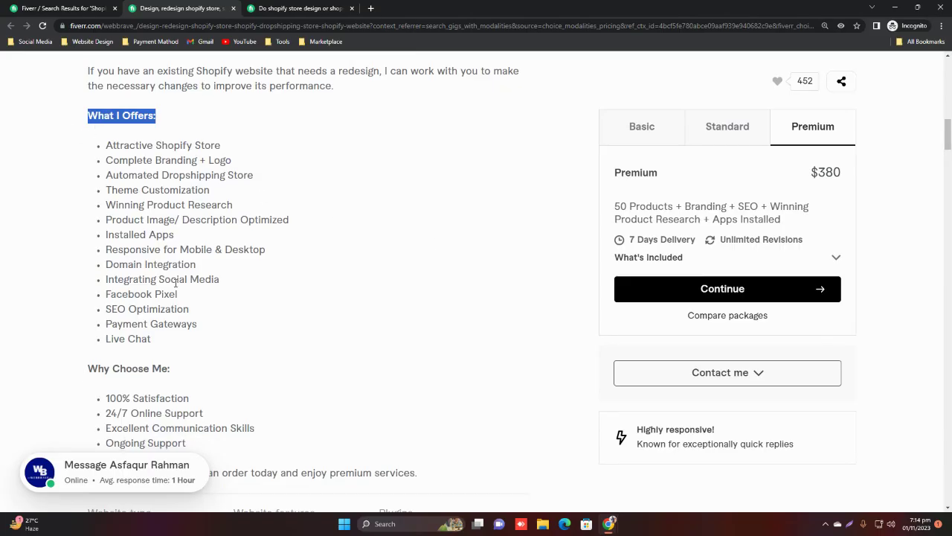
scroll(164, 320, down, 4)
scroll(155, 290, up, 4)
scroll(145, 397, down, 4)
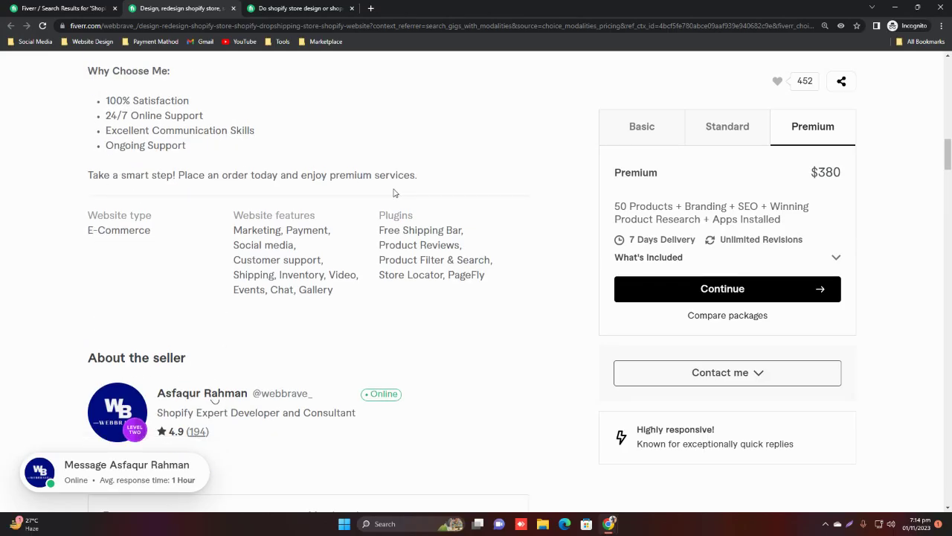
click(734, 132)
click(677, 131)
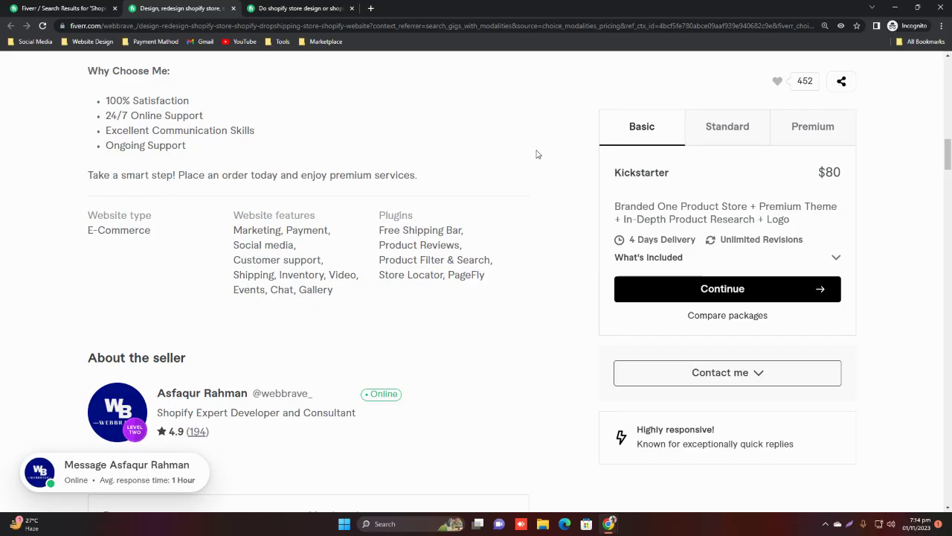
scroll(246, 283, up, 8)
scroll(239, 293, down, 4)
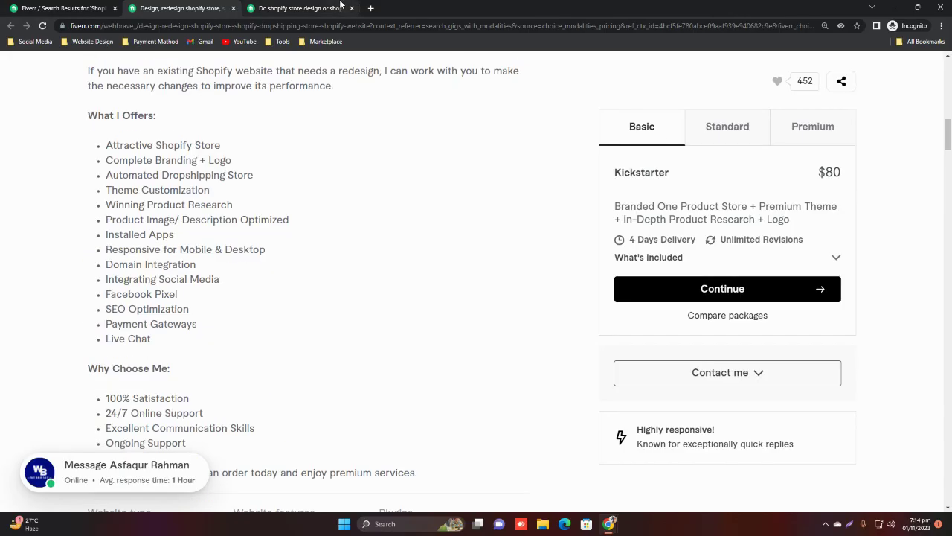
Step: Try to open Google Docs from the bookmarked tools in a new incognito tab, after opening Google Translate
click(371, 8)
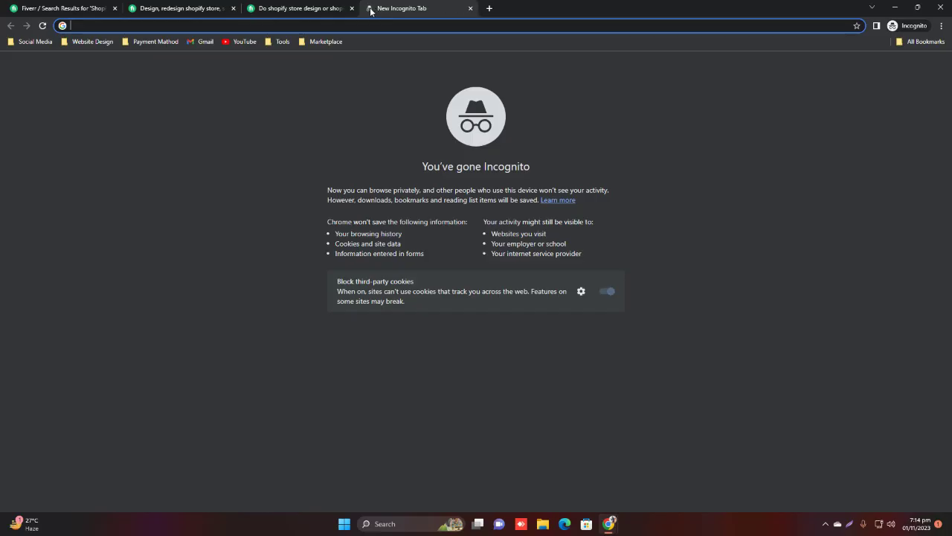
click(283, 42)
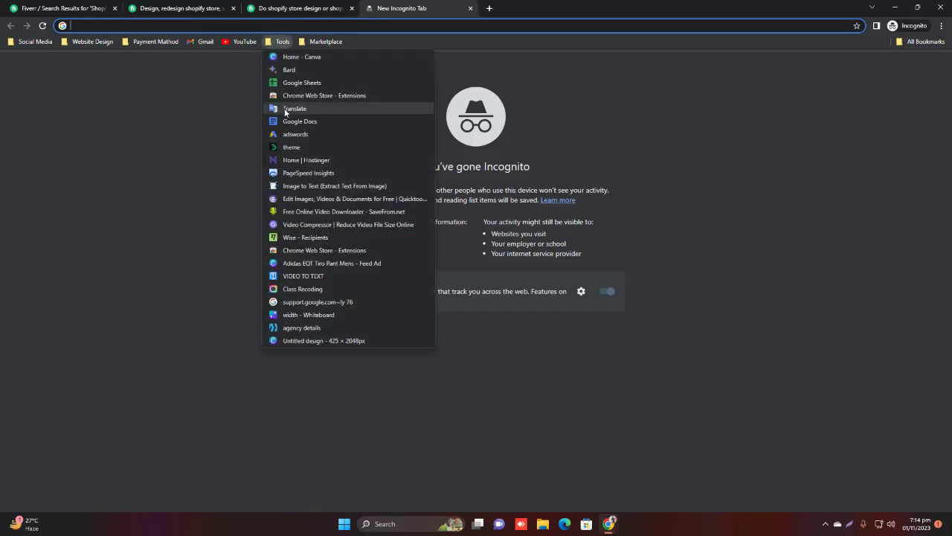
click(285, 108)
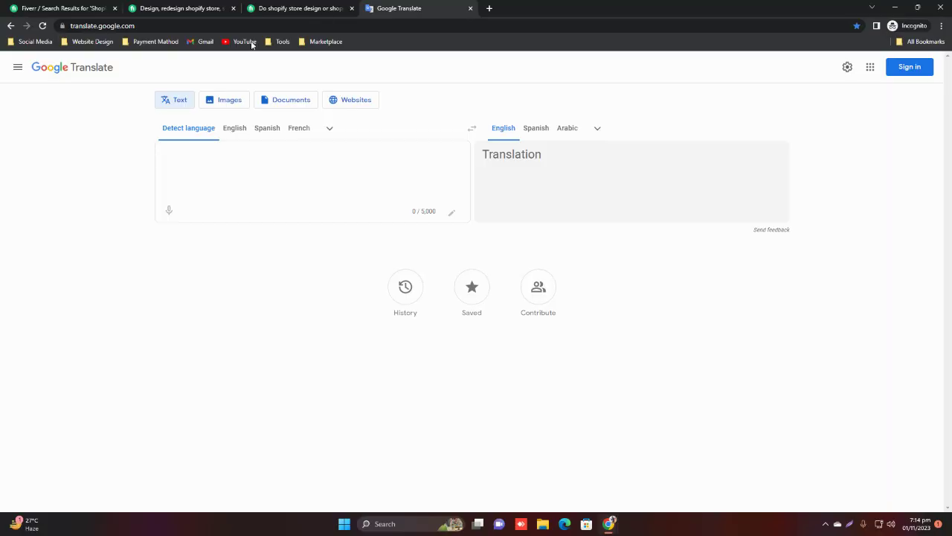
click(281, 41)
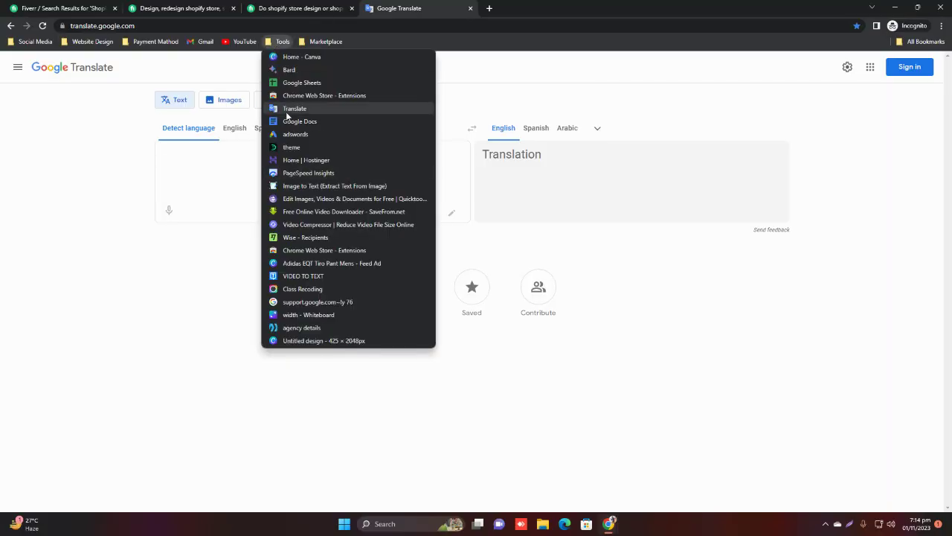
click(298, 121)
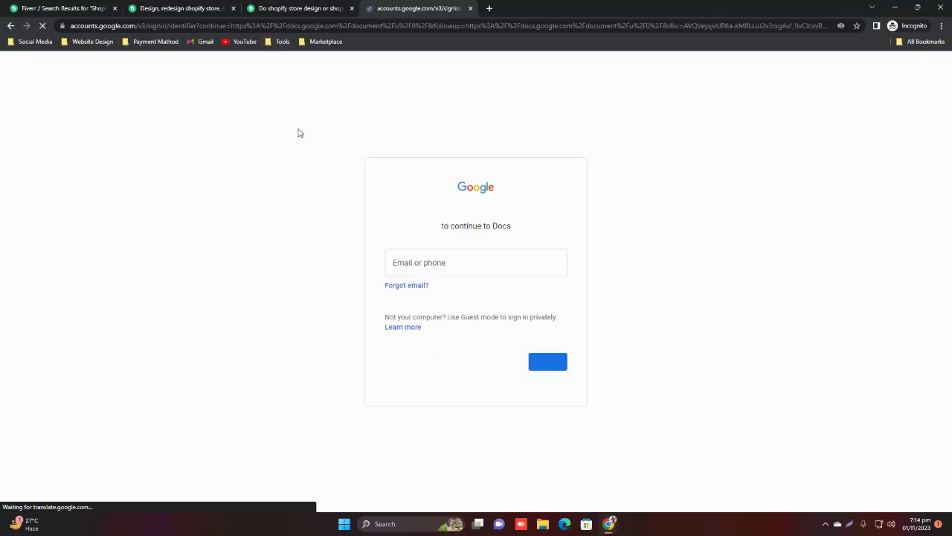
Step: Switch to the signed-in Chrome window and close the Fiverr gig editing page, keeping the empty tab
mouse_move(609, 523)
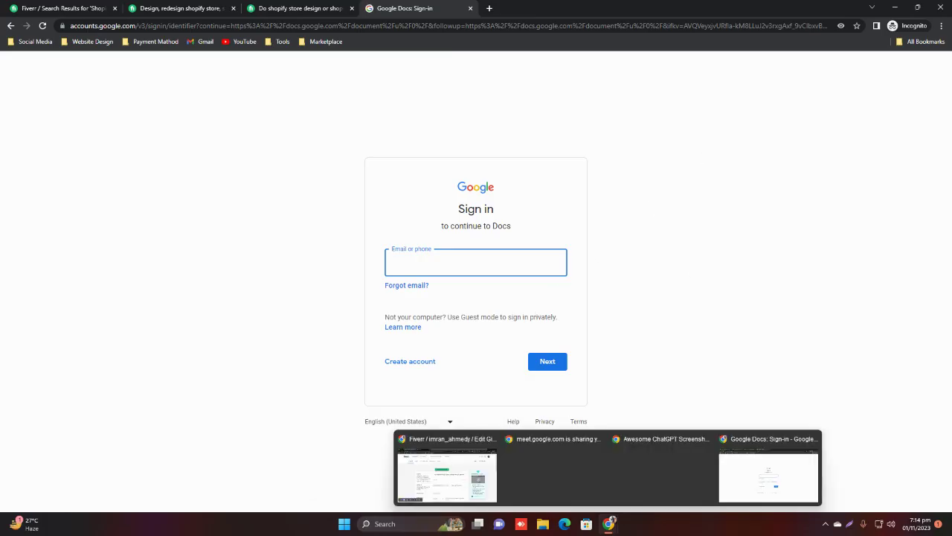
click(447, 473)
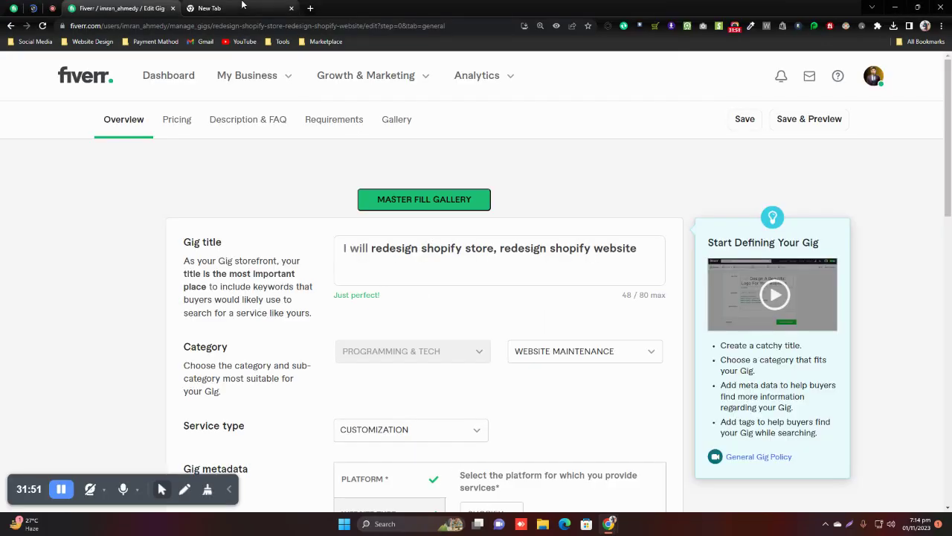
click(204, 8)
click(172, 8)
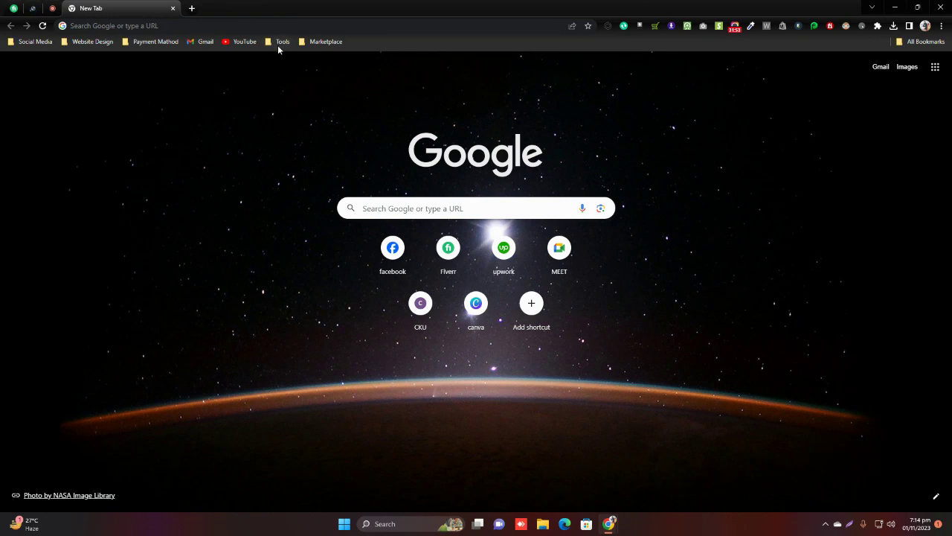
Step: Open Google Docs from the bookmarked tools and create a blank document
click(280, 42)
click(294, 122)
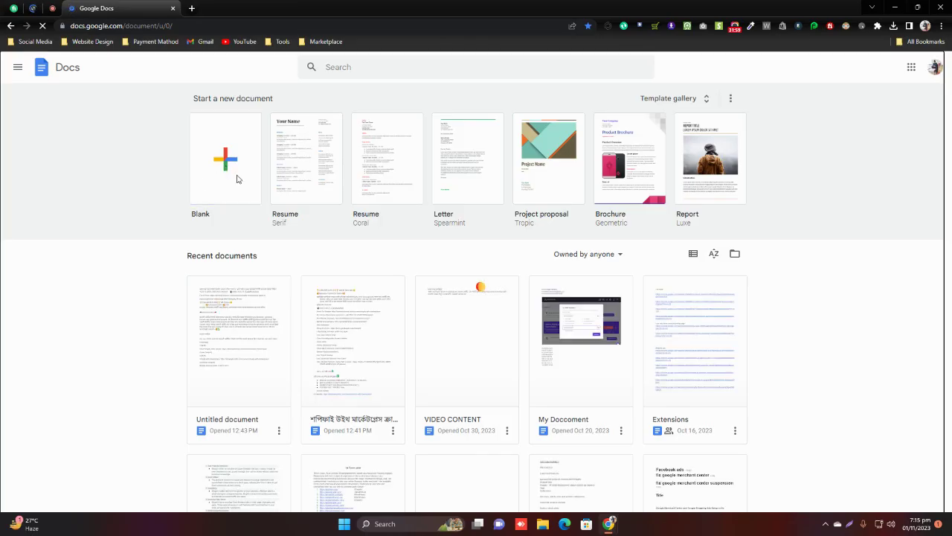
click(237, 179)
Step: Open Google Docs in a second tab, find the Gig Research document among the recent documents and open it
key(ctrl+t)
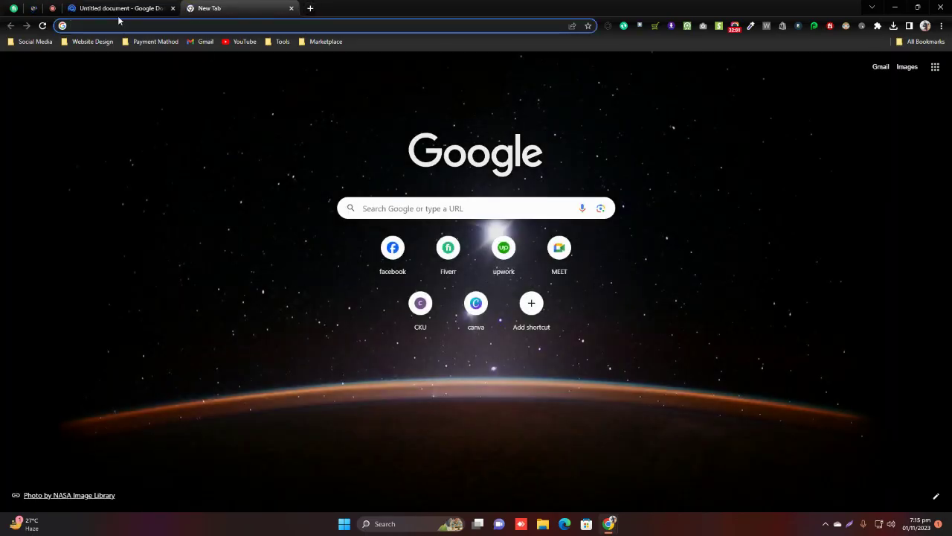
click(279, 42)
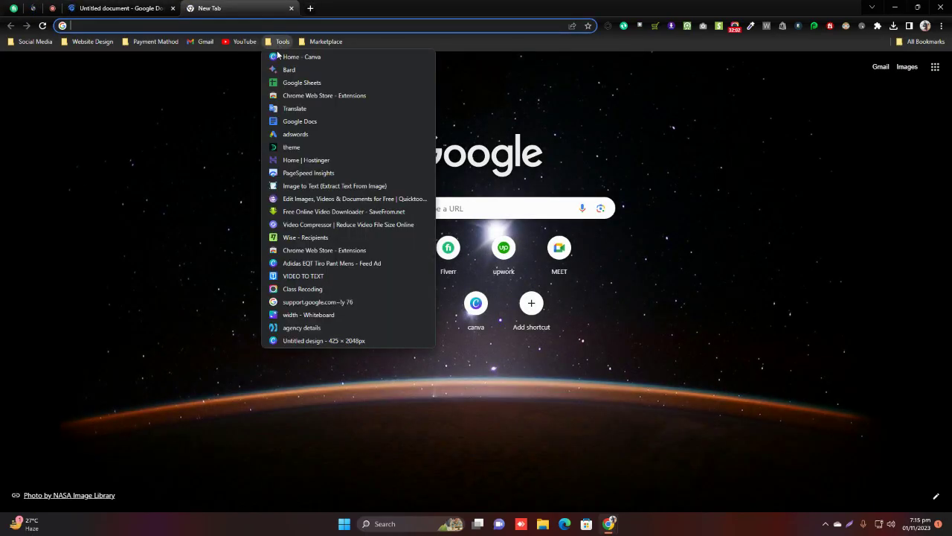
click(294, 122)
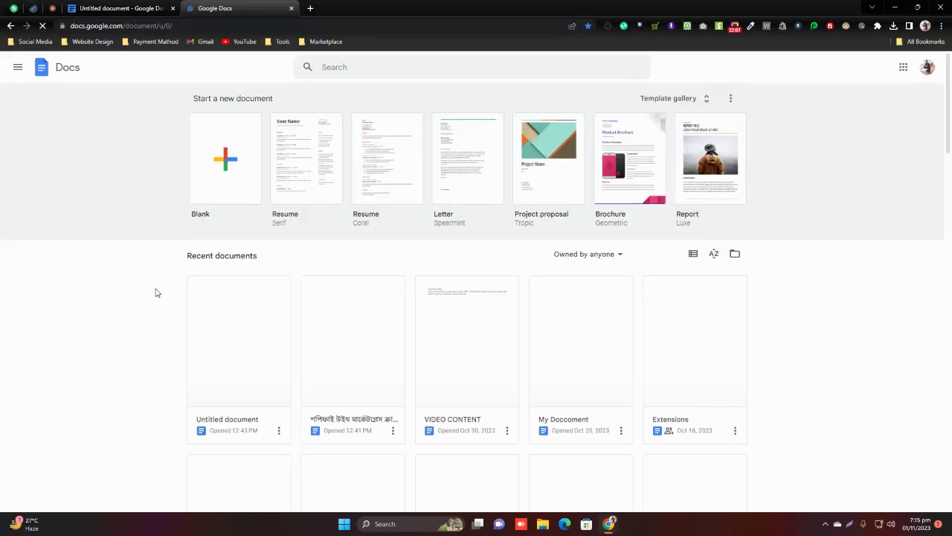
scroll(556, 305, down, 5)
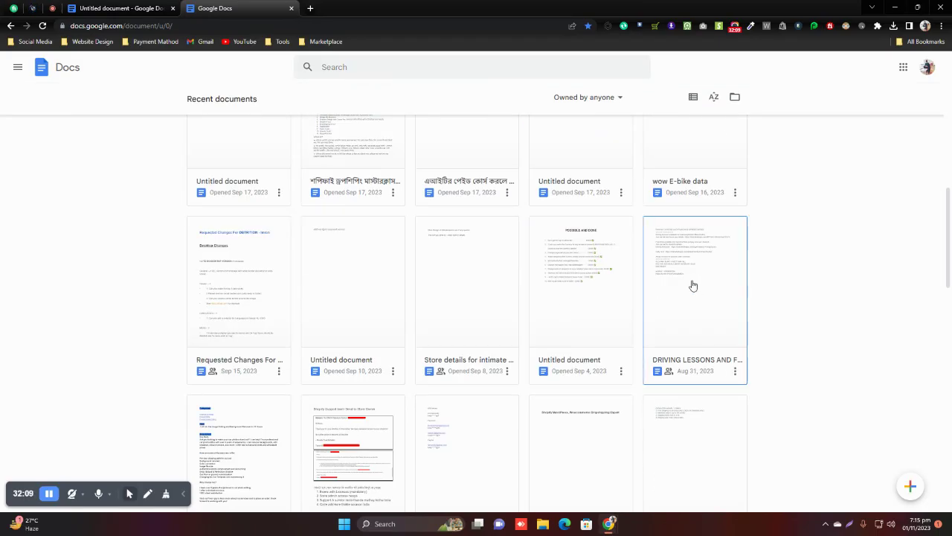
scroll(393, 305, down, 4)
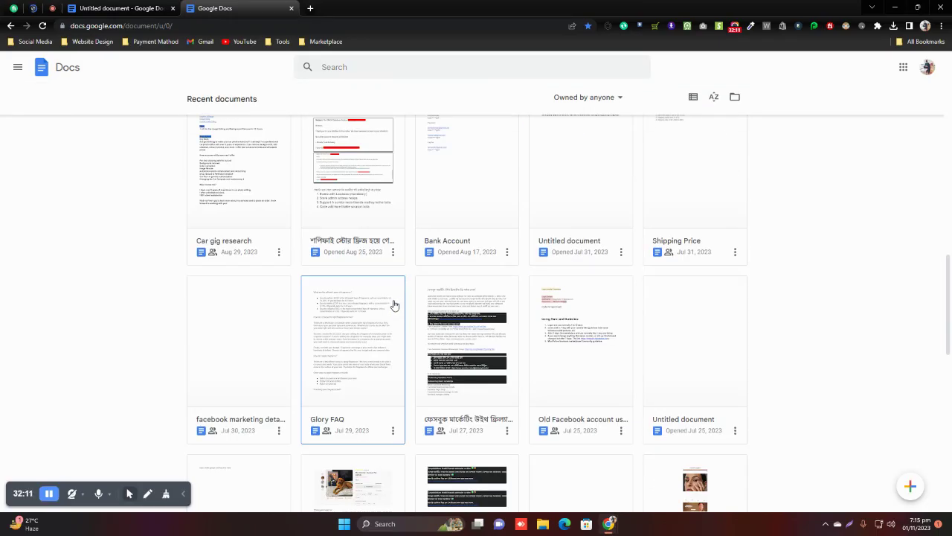
scroll(638, 299, down, 4)
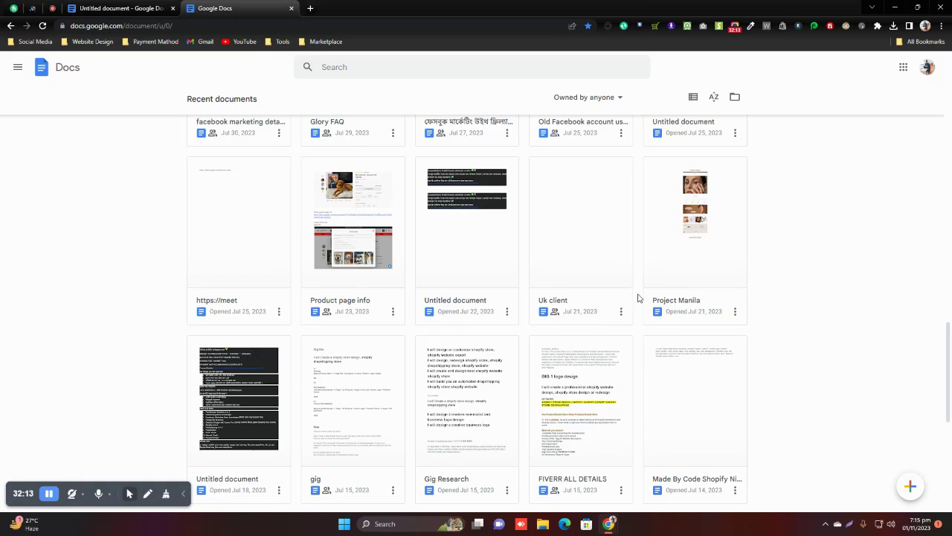
scroll(478, 270, down, 4)
scroll(483, 166, up, 4)
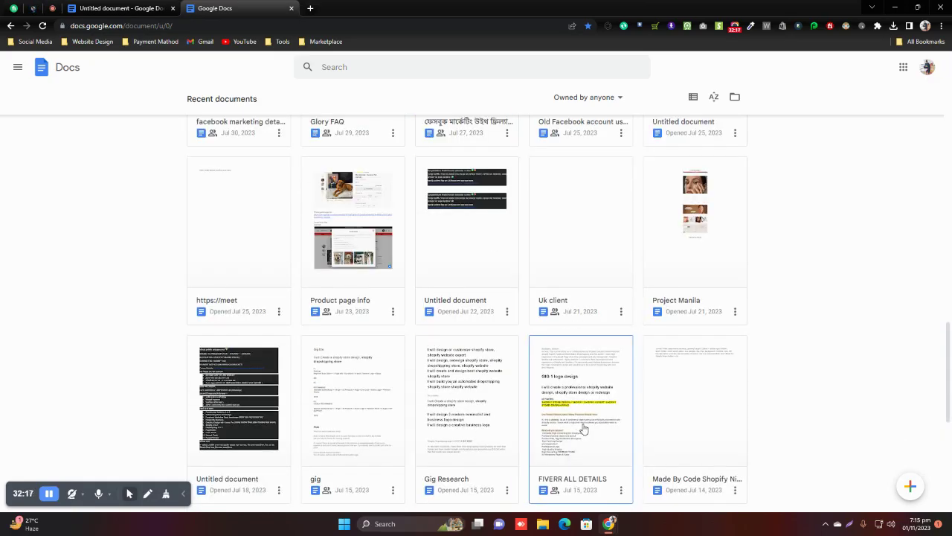
click(480, 419)
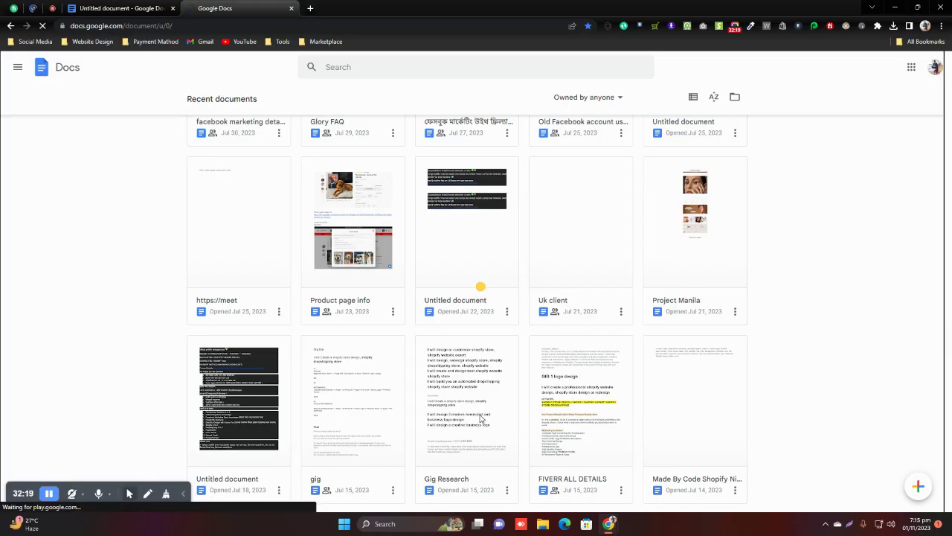
Step: Check the blank document, then highlight and read the first two sample gig titles at the start of Gig Research
click(134, 6)
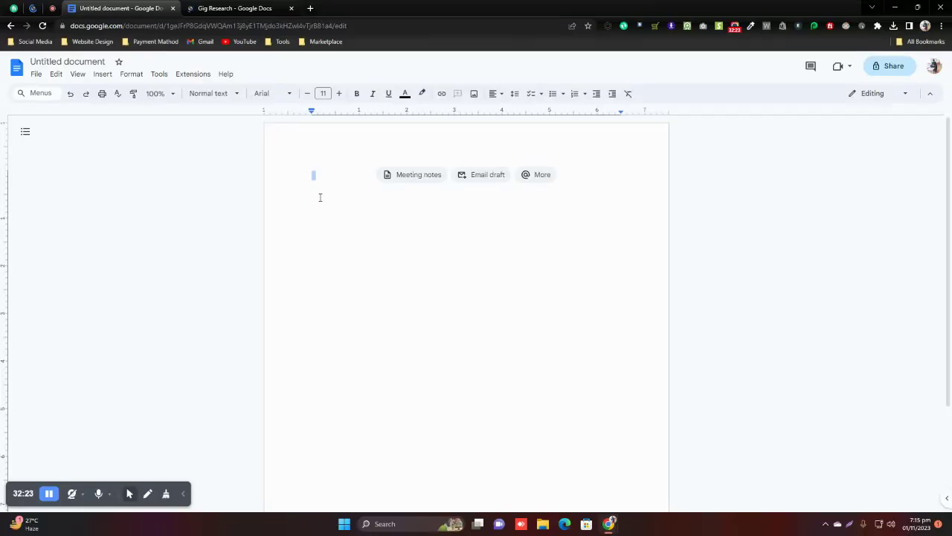
click(214, 8)
drag(312, 179, 467, 197)
drag(306, 179, 467, 208)
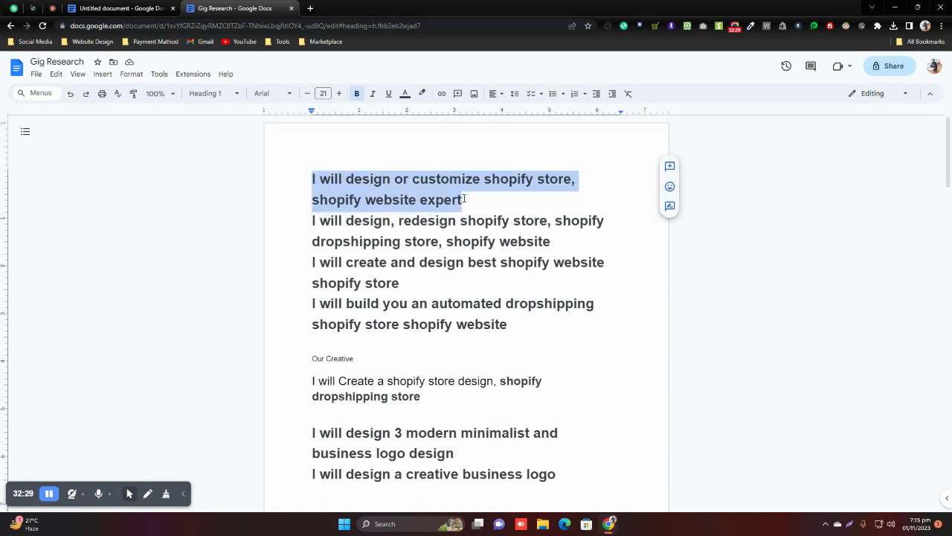
drag(313, 219, 560, 241)
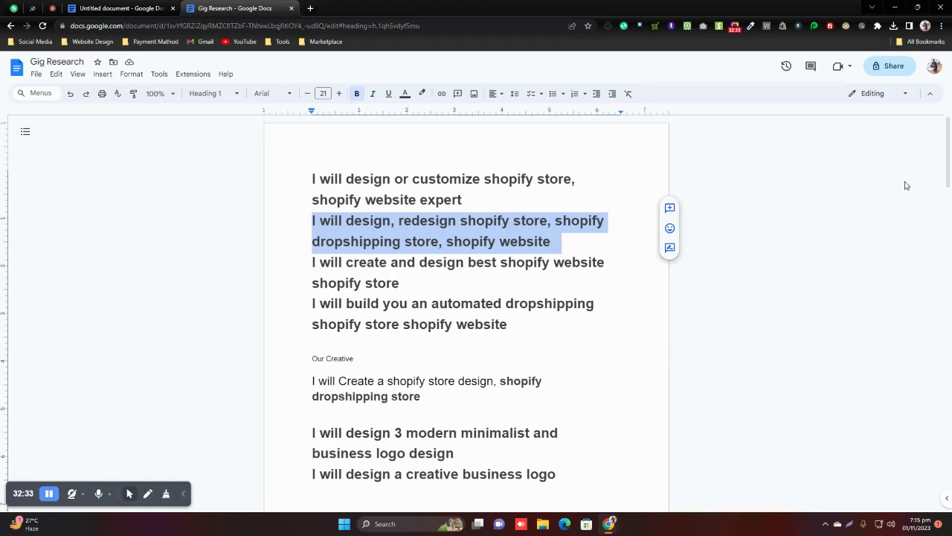
Step: Highlight and read both parts of the gig title under Our Creative, "Create a shopify store design" and "shopify dropshipping store", and then the whole title
mouse_move(947, 146)
mouse_down()
mouse_move(948, 171)
mouse_move(948, 153)
mouse_up()
click(364, 341)
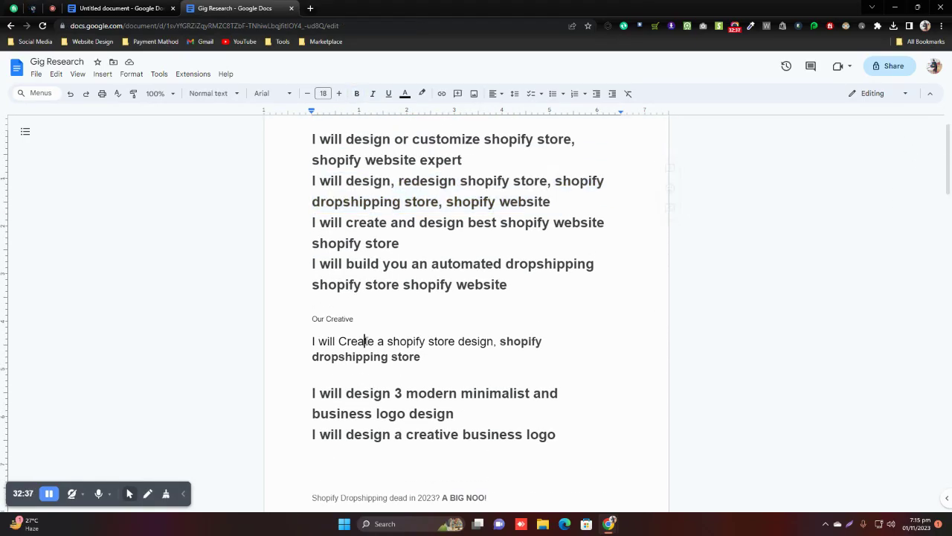
drag(339, 341, 494, 341)
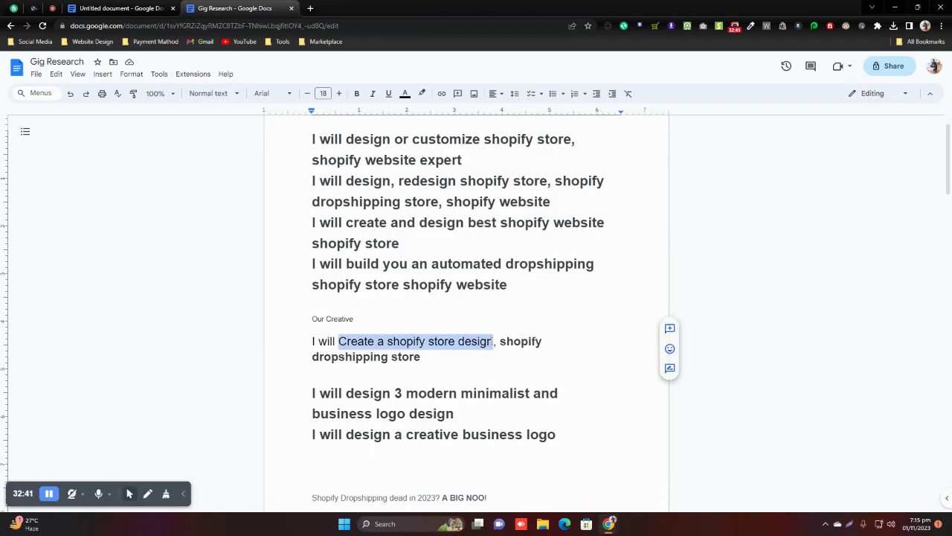
click(389, 341)
drag(388, 342, 425, 361)
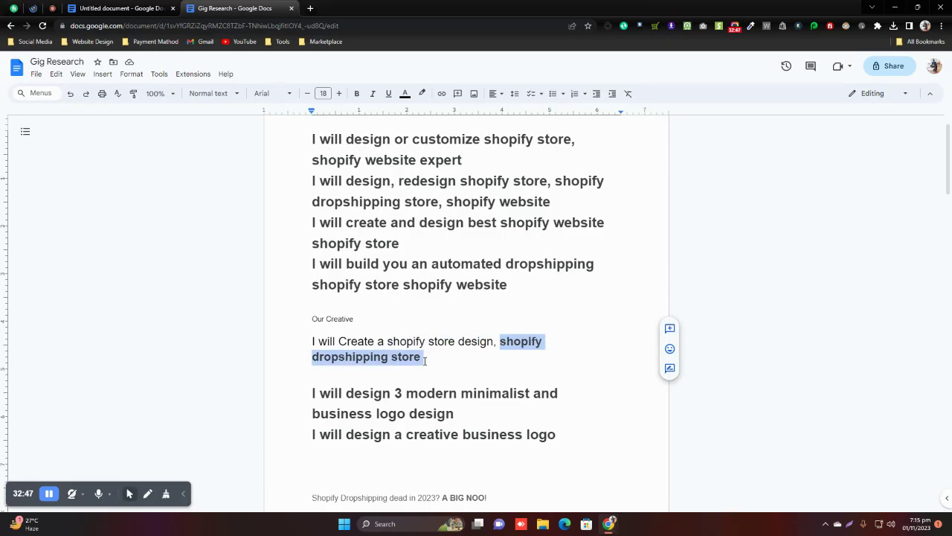
key(ctrl+b)
drag(422, 357, 313, 342)
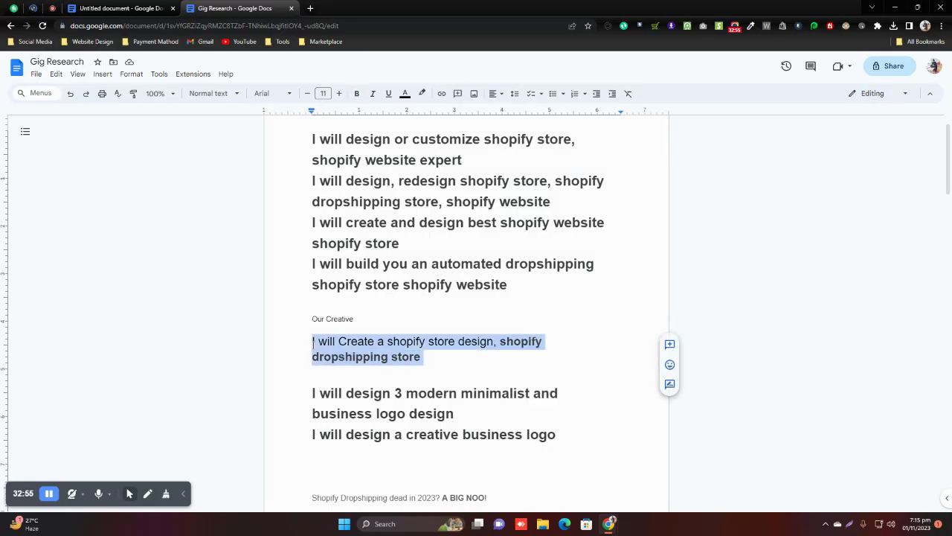
Step: Examine the collected gig description that starts with "Shopify Dropshipping dead in 2023?" and its What's included section
drag(945, 150, 950, 216)
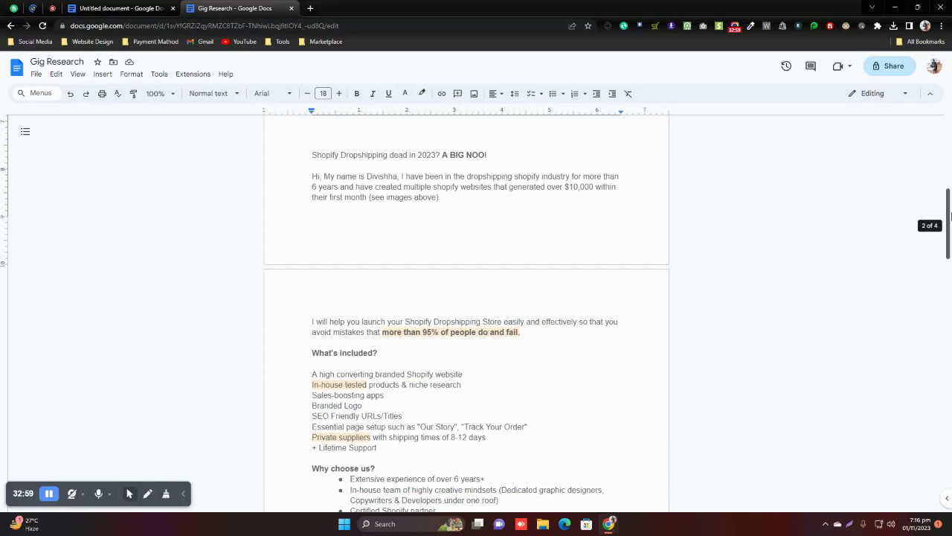
Step: Read the sample Shopify dropshipping gig description in the Gig Research document, marking the list of included services
click(461, 201)
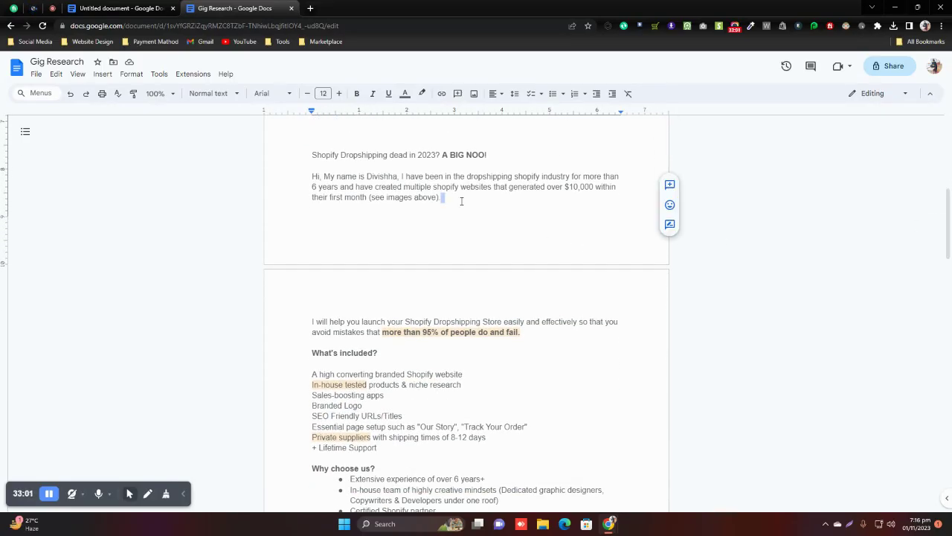
click(551, 186)
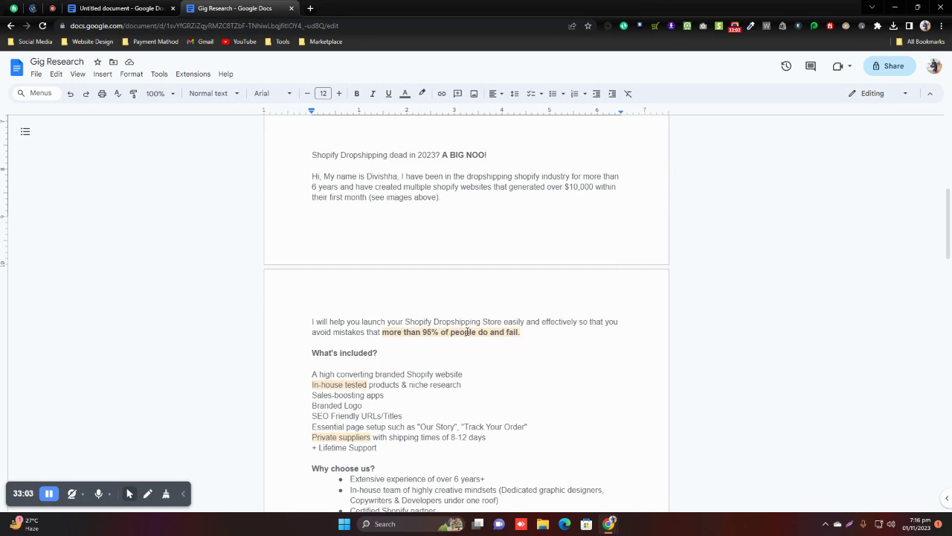
drag(948, 204, 949, 240)
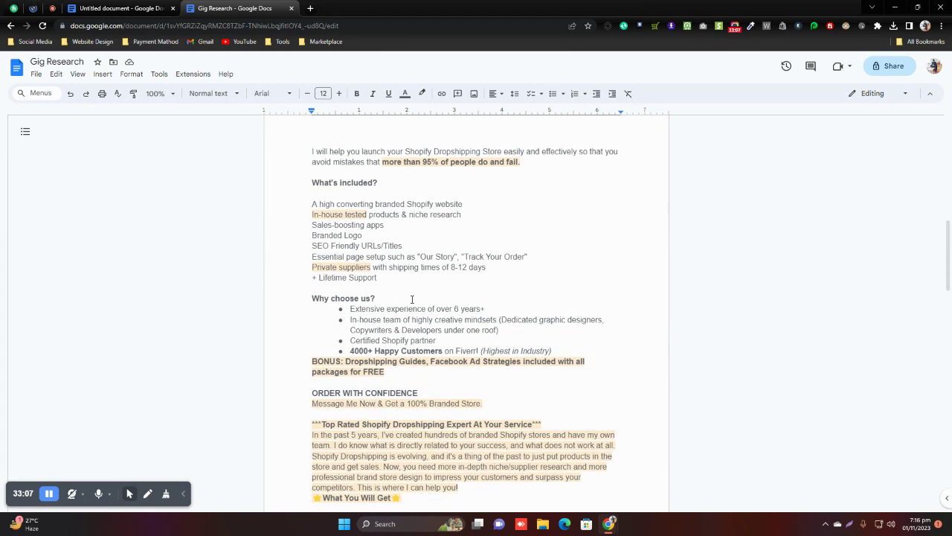
drag(309, 203, 381, 276)
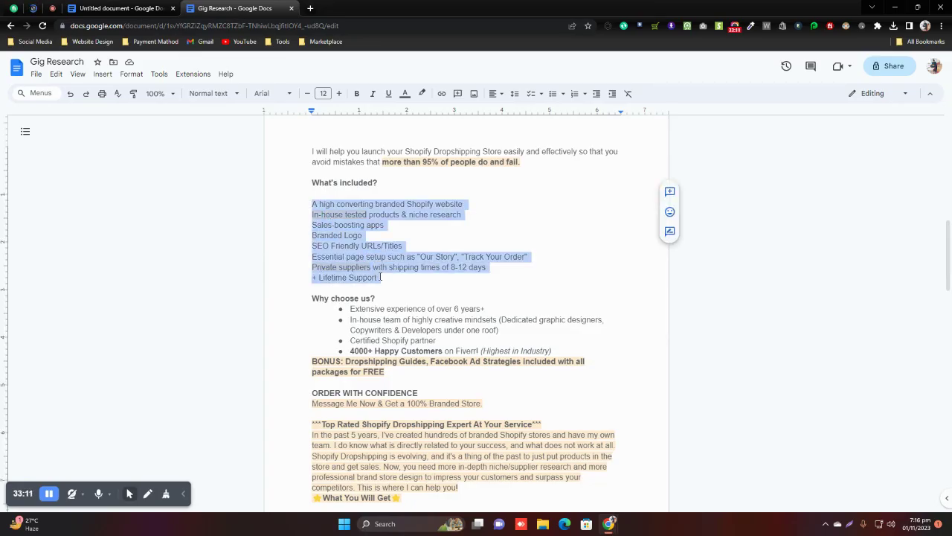
click(376, 224)
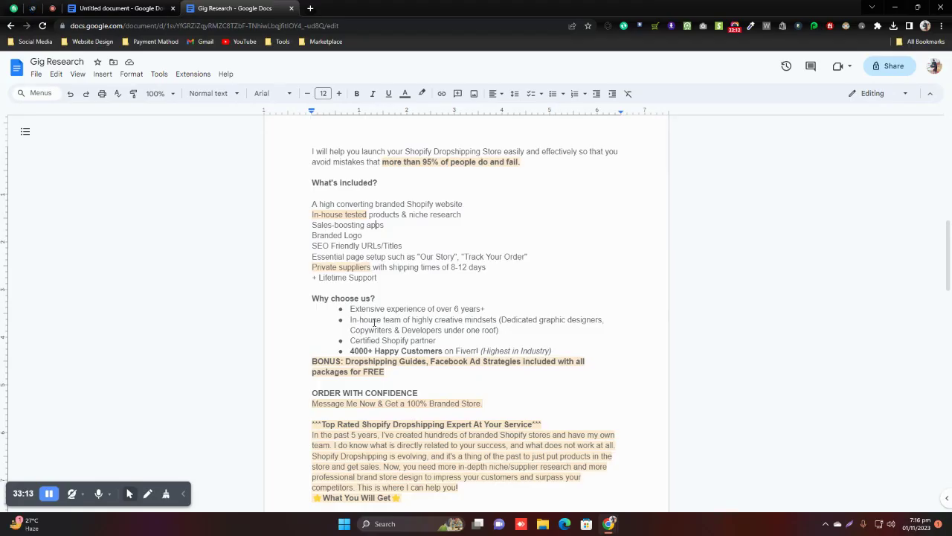
scroll(377, 341, down, 4)
scroll(380, 276, down, 4)
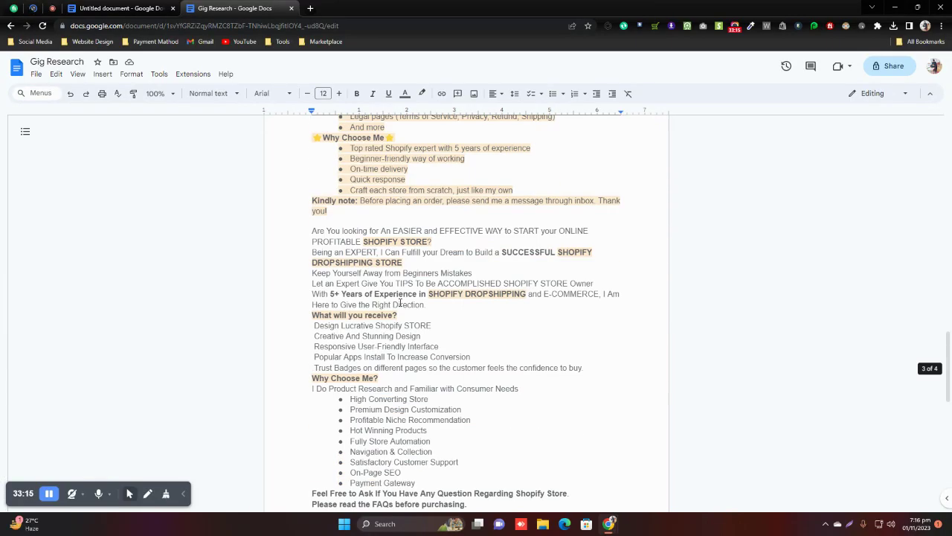
click(105, 6)
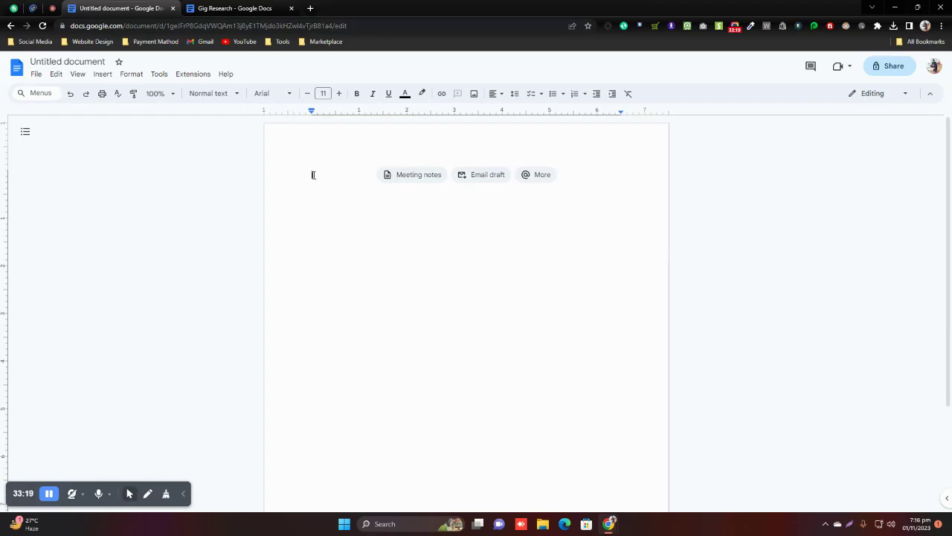
click(14, 8)
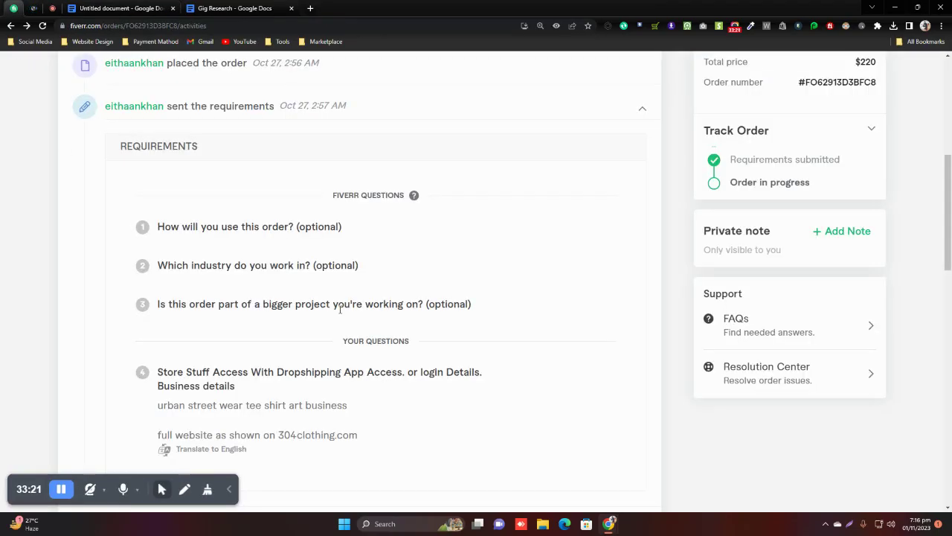
scroll(379, 311, up, 4)
scroll(379, 311, up, 1)
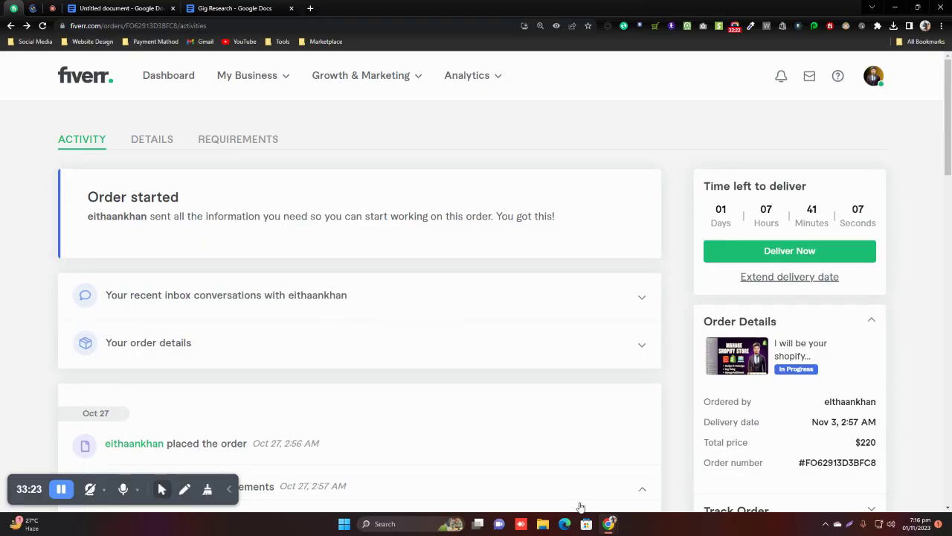
Step: Switch to the incognito Fiverr window and look over the two open gig pages and the "Shopify Store design" search results
mouse_move(610, 526)
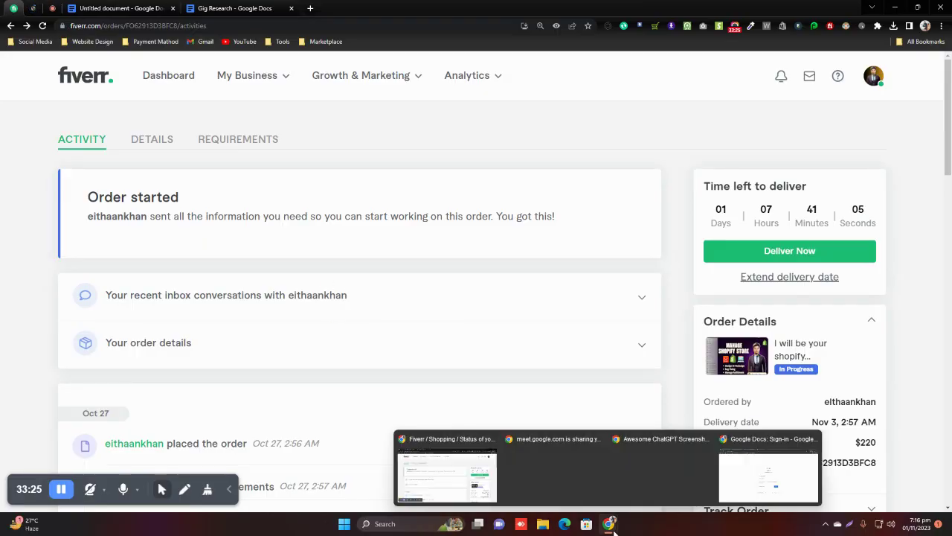
click(752, 485)
click(315, 7)
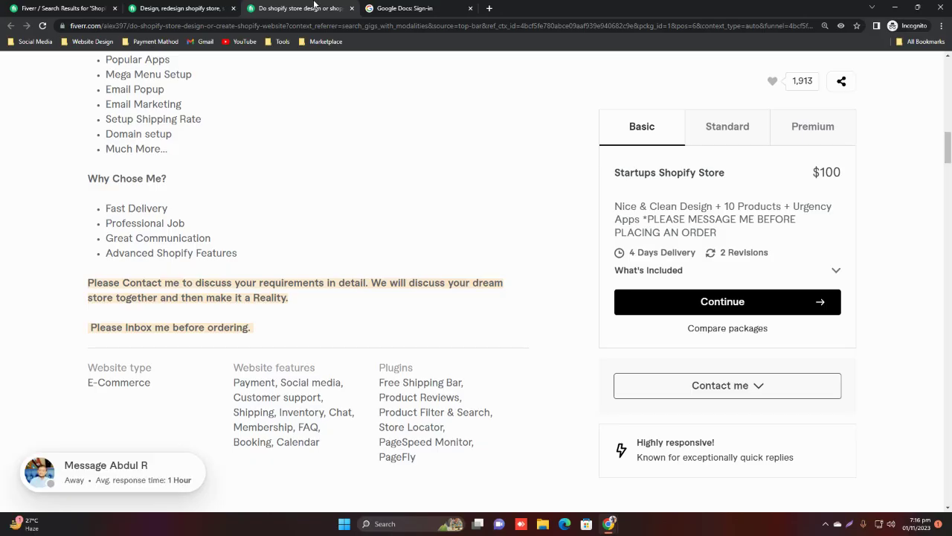
scroll(395, 298, up, 10)
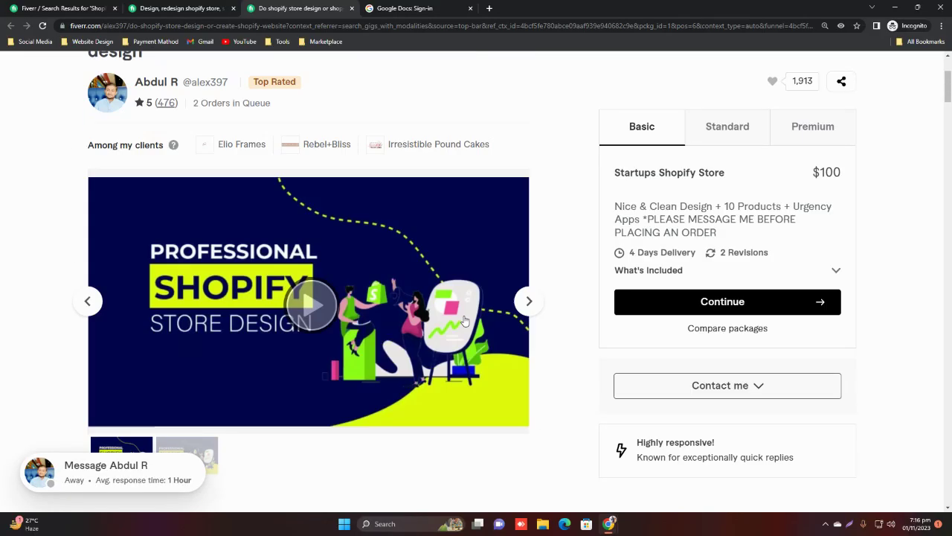
key(ctrl+shift+Tab)
key(ctrl+shift+Tab)
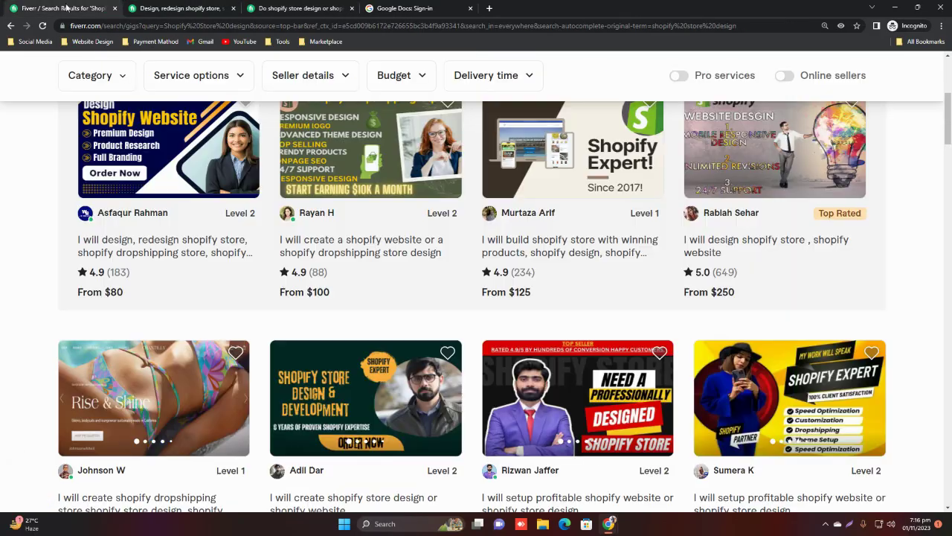
click(212, 9)
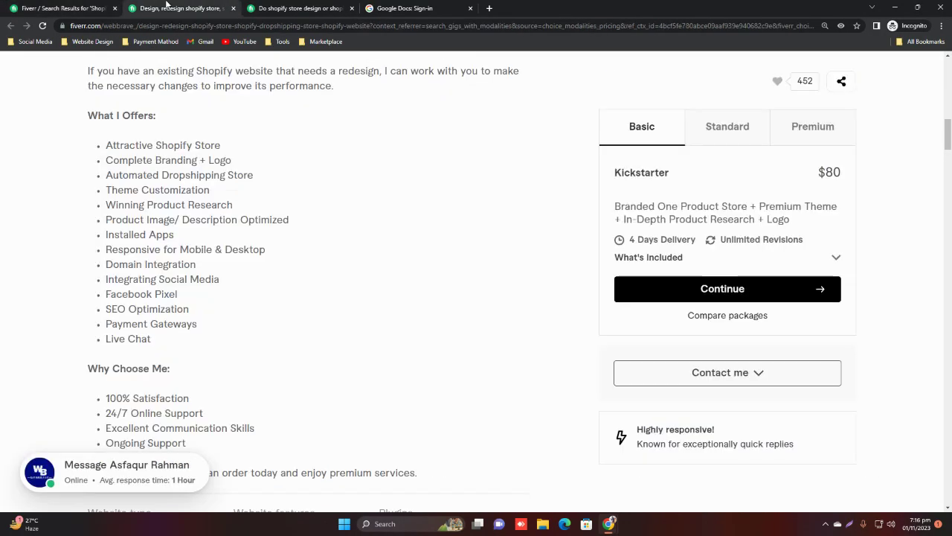
click(66, 9)
scroll(345, 247, up, 5)
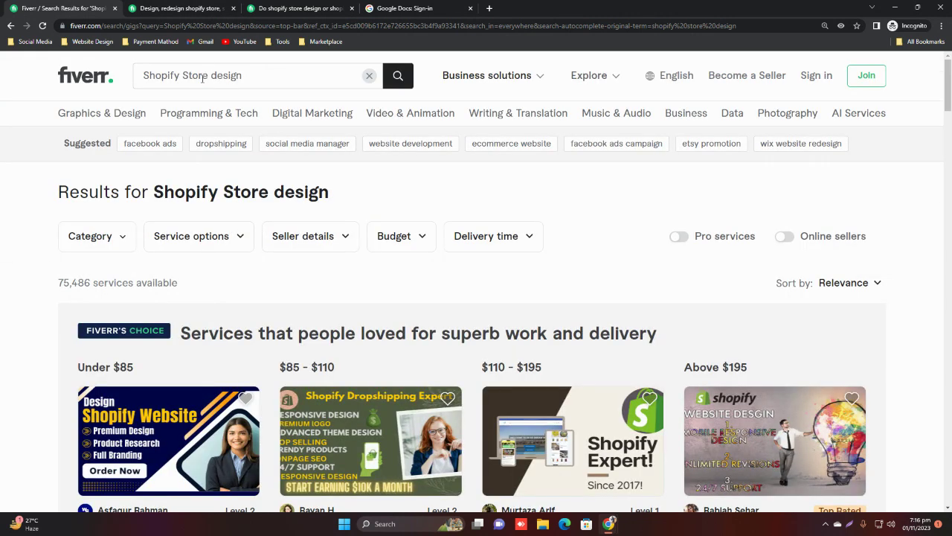
drag(154, 192, 310, 192)
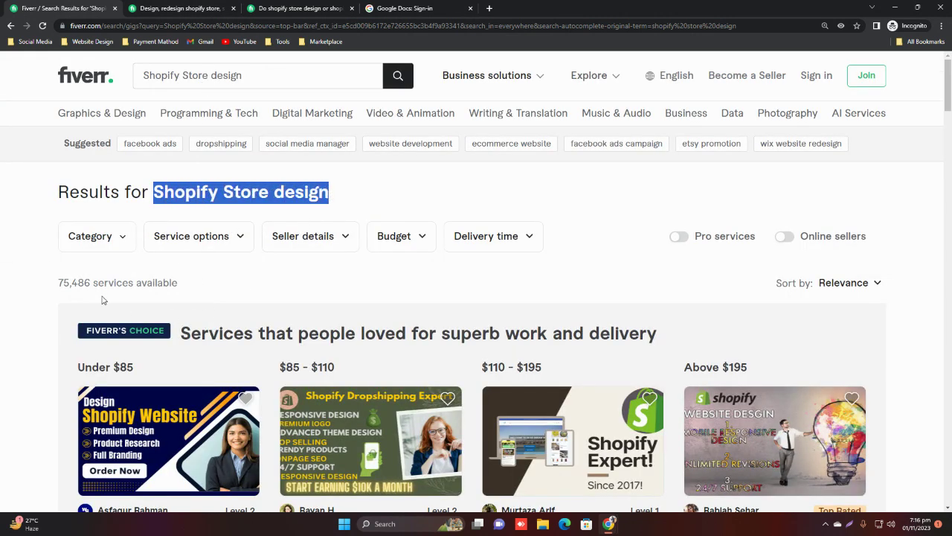
Step: Search Fiverr for the suggested query "shopify fashion store"
triple_click(198, 76)
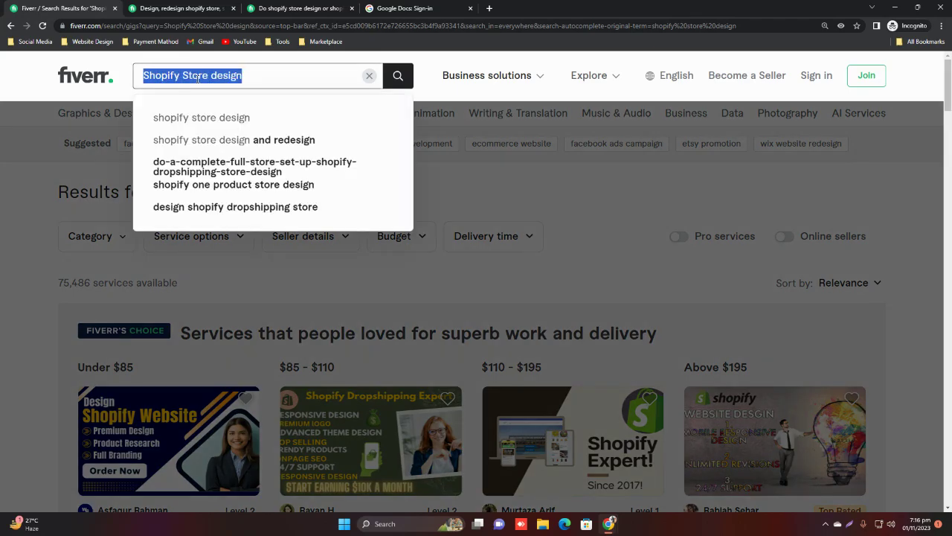
text(fash)
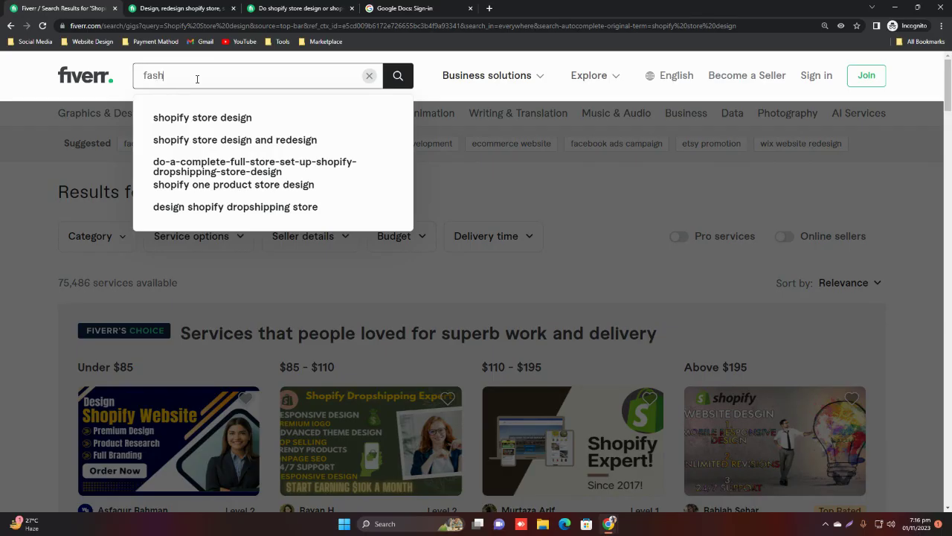
text(ion sopify)
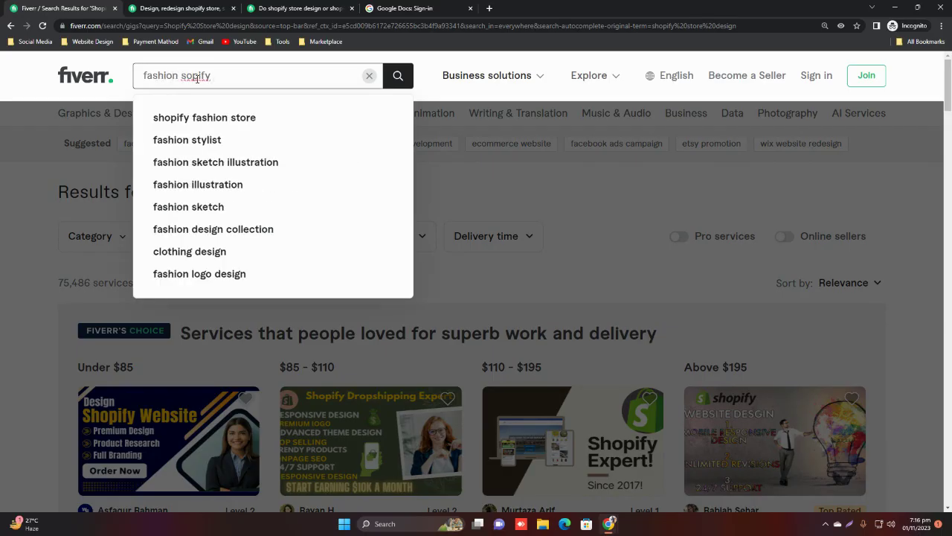
click(195, 117)
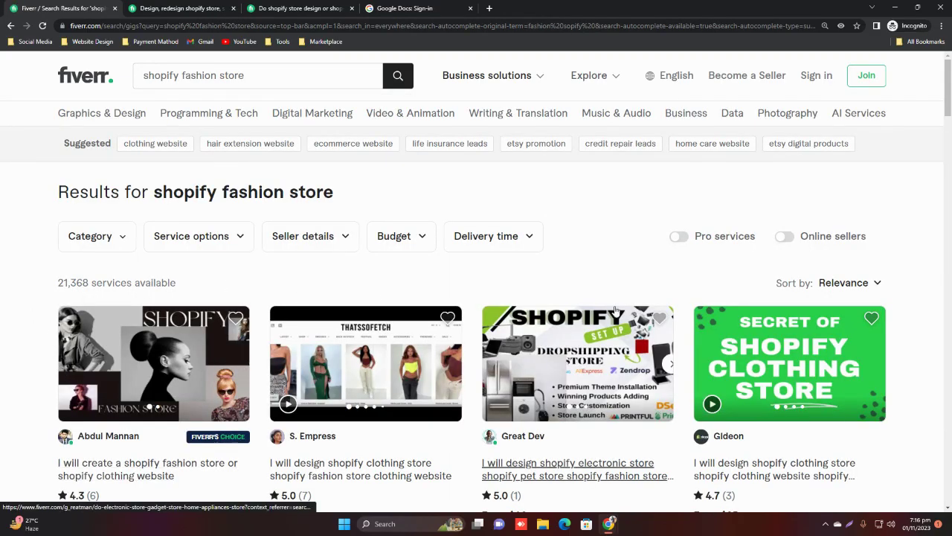
Step: Open the gig "I will design shopify fashion store or shopify clothing website" and examine its description's introduction and list of services offered
scroll(943, 116, down, 3)
drag(950, 117, 950, 136)
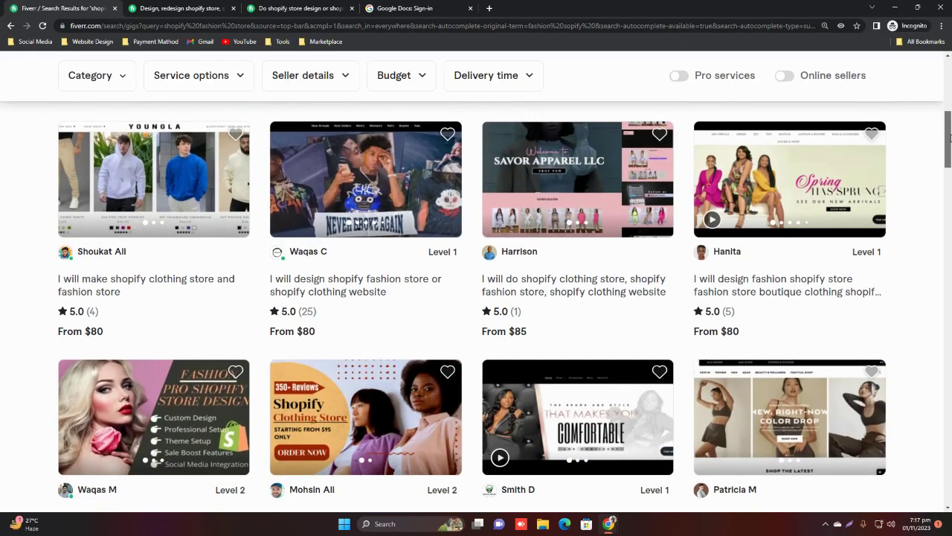
click(364, 284)
scroll(344, 272, down, 6)
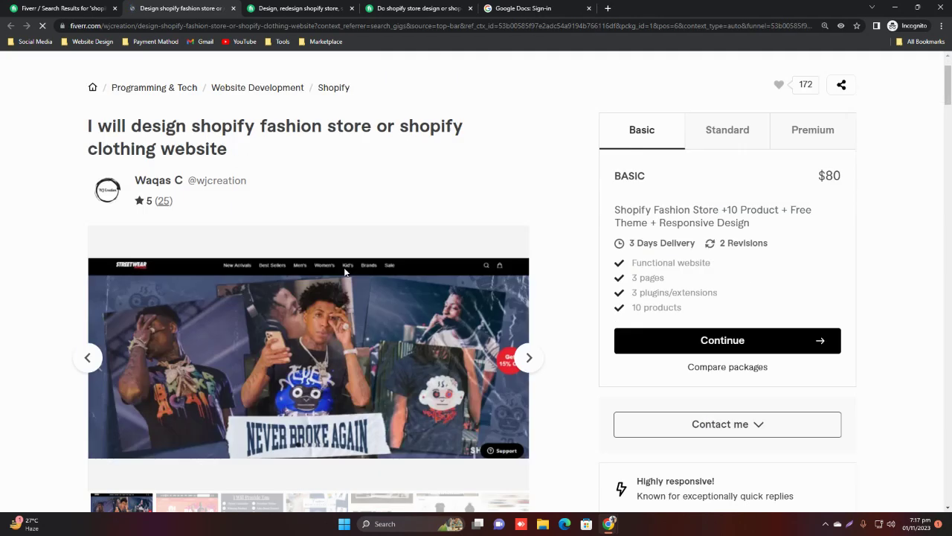
scroll(344, 273, down, 1)
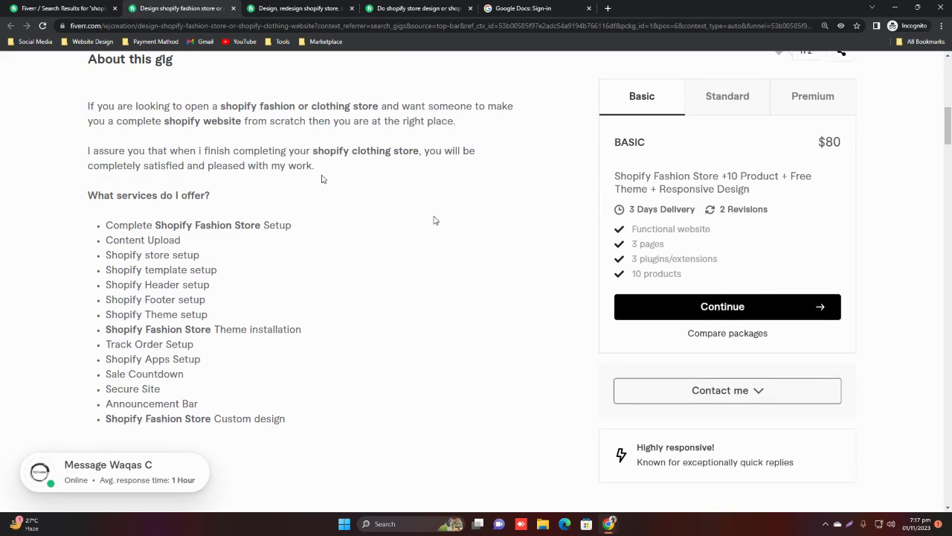
drag(110, 107, 334, 183)
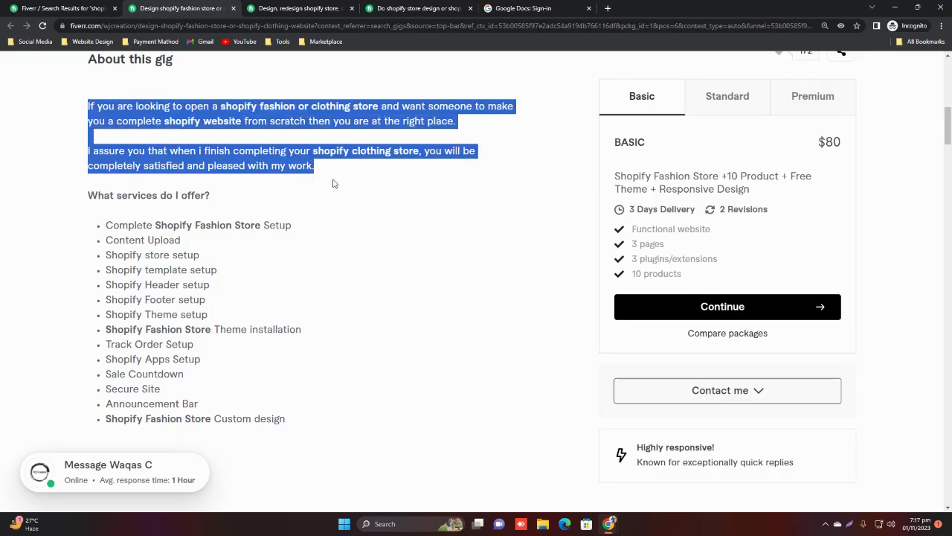
drag(85, 196, 275, 419)
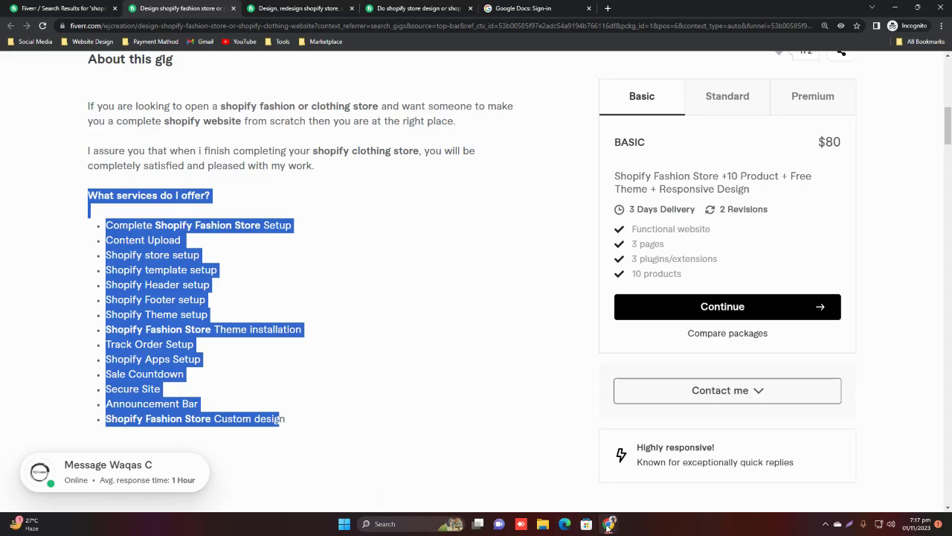
Step: Return to the Gig Research document and look through its gig titles, sample descriptions and keyword tags
mouse_move(608, 526)
click(447, 468)
click(216, 7)
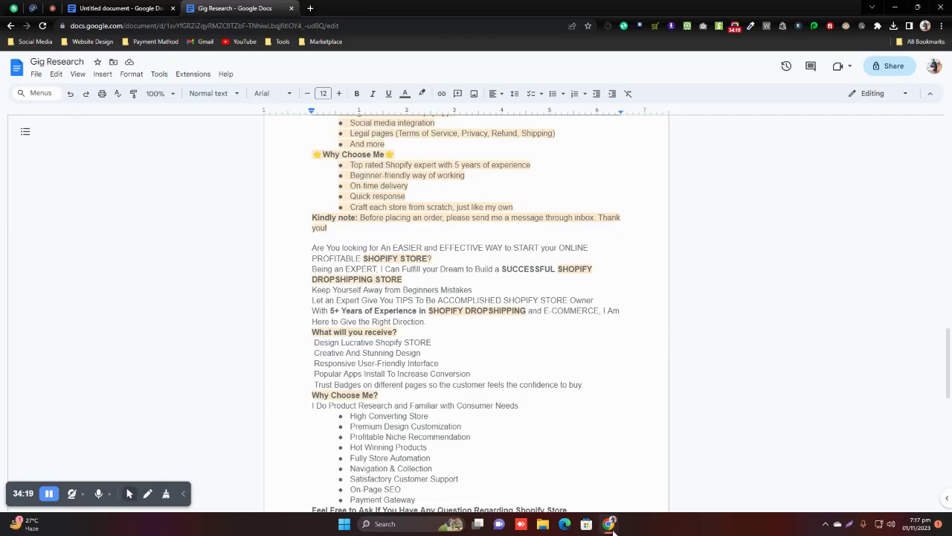
click(321, 212)
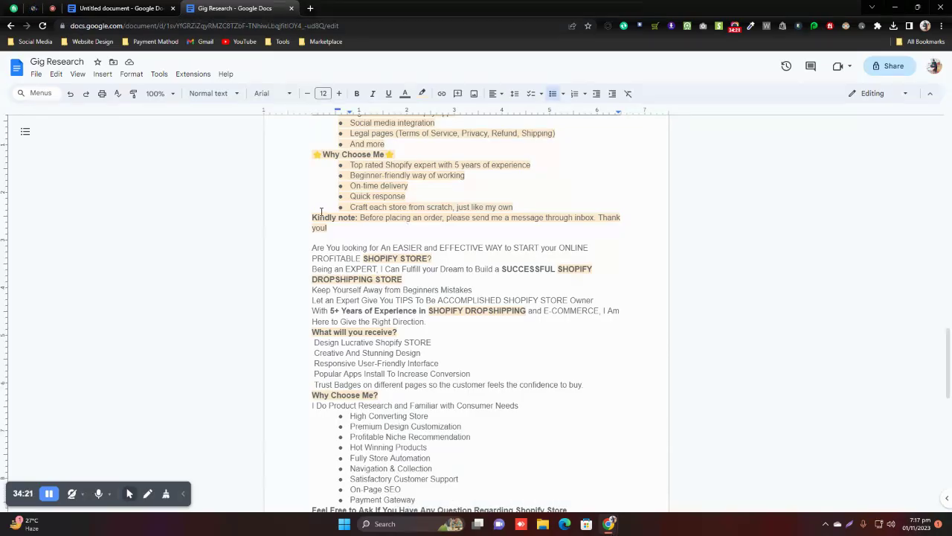
scroll(422, 357, down, 4)
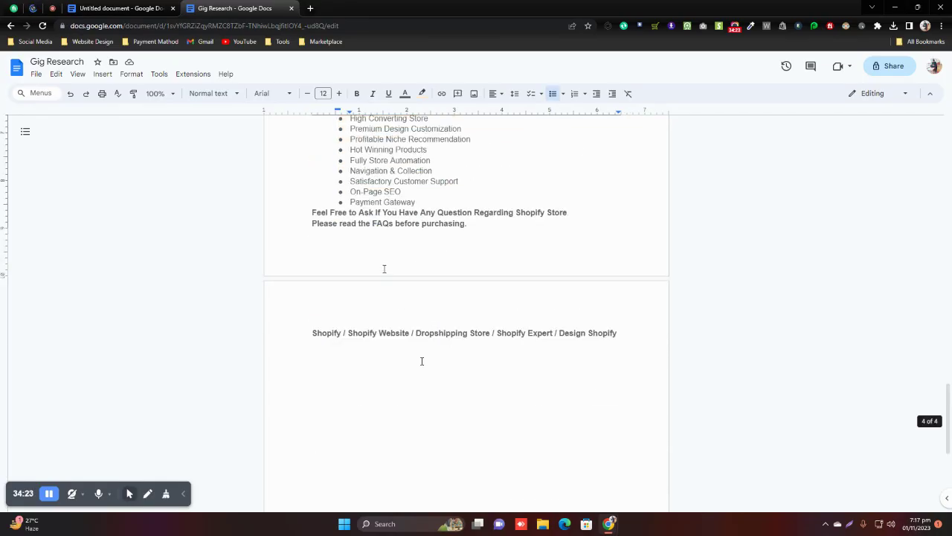
scroll(420, 312, up, 10)
click(5, 6)
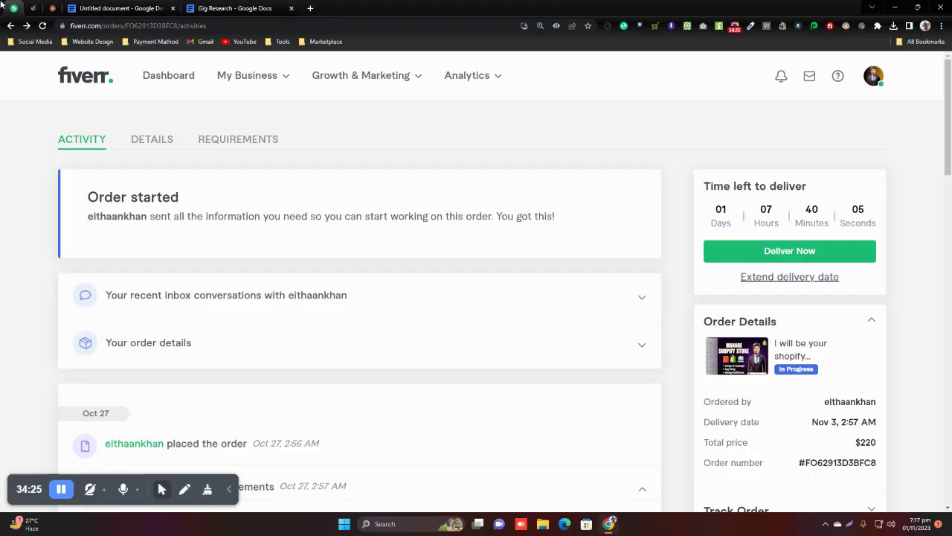
click(223, 8)
scroll(343, 327, down, 4)
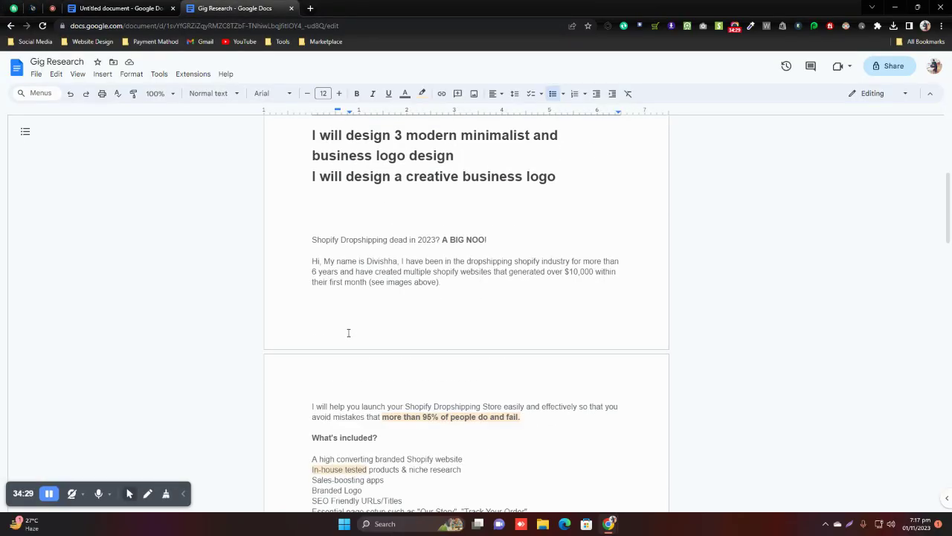
drag(950, 174, 950, 363)
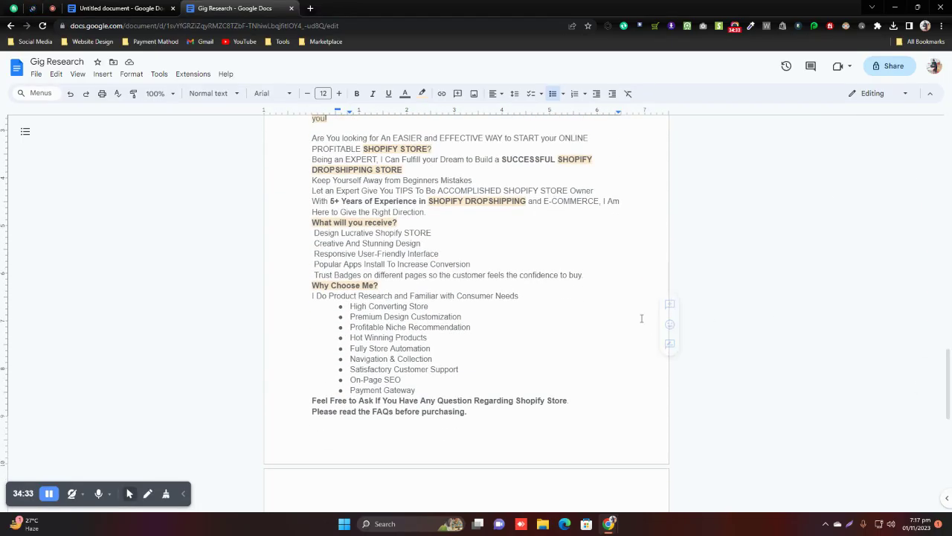
scroll(565, 310, down, 10)
scroll(489, 301, up, 12)
Step: Go back to the Google Docs home page and look through the recent documents for other saved gig notes
click(11, 25)
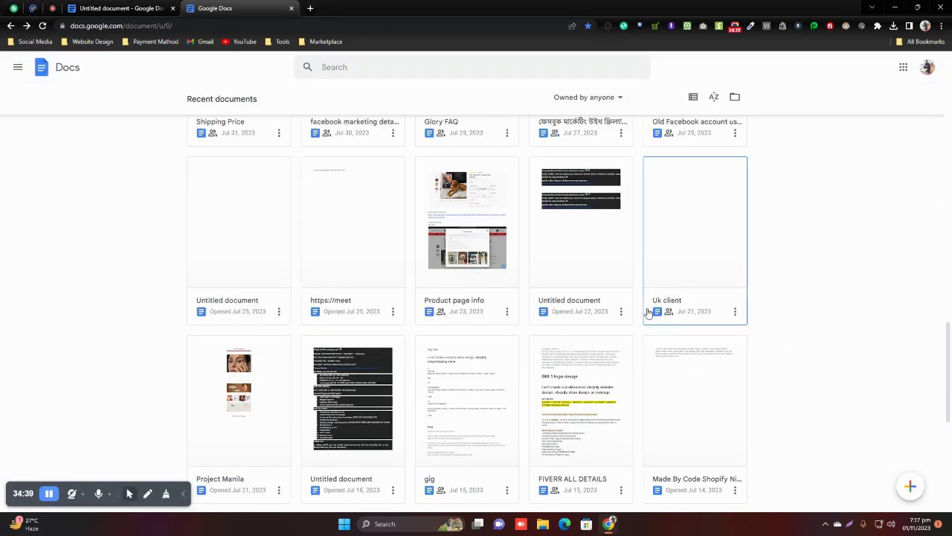
scroll(647, 312, down, 4)
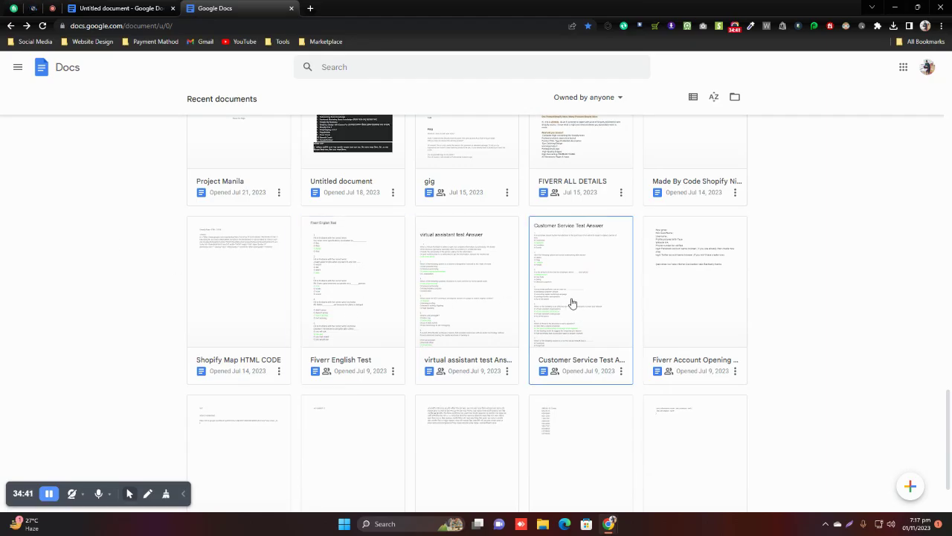
scroll(451, 310, down, 5)
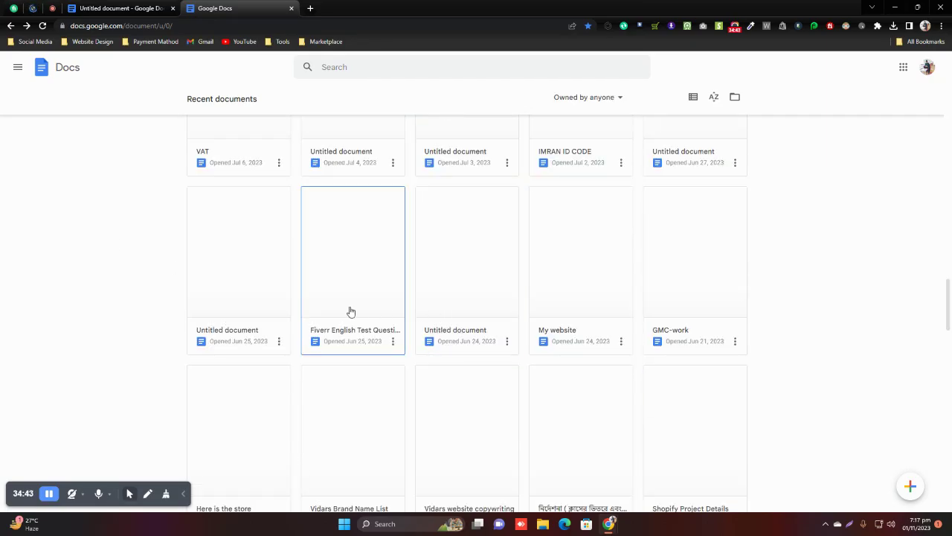
scroll(517, 312, down, 4)
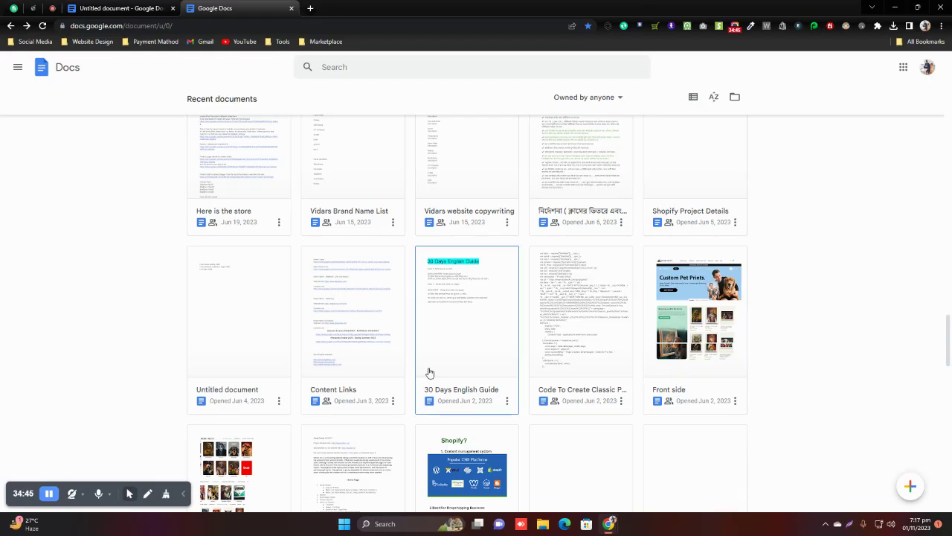
scroll(297, 349, up, 4)
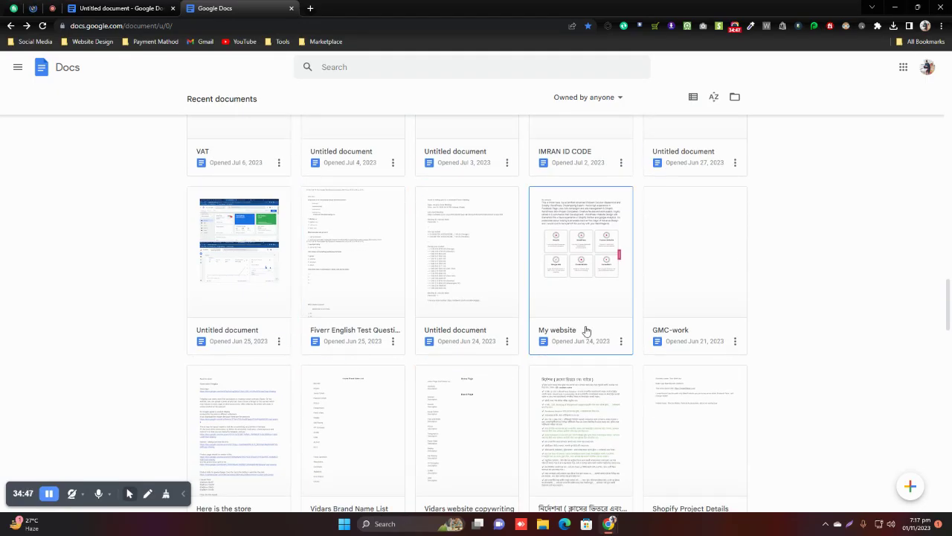
scroll(587, 330, down, 4)
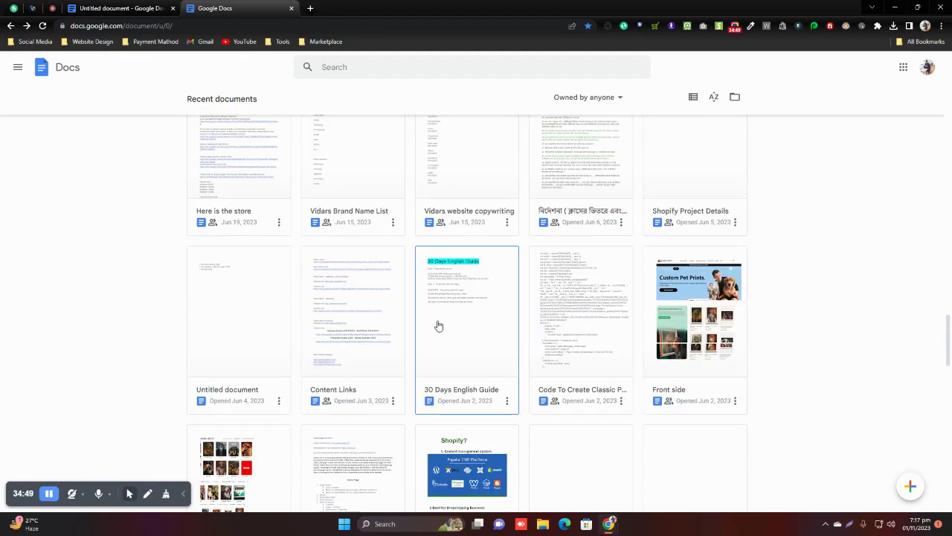
scroll(436, 322, down, 4)
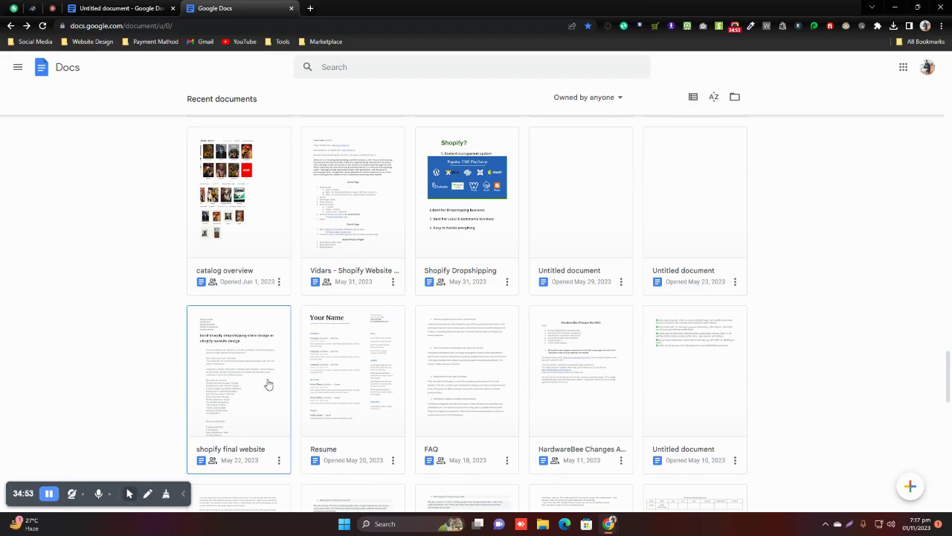
scroll(240, 357, down, 8)
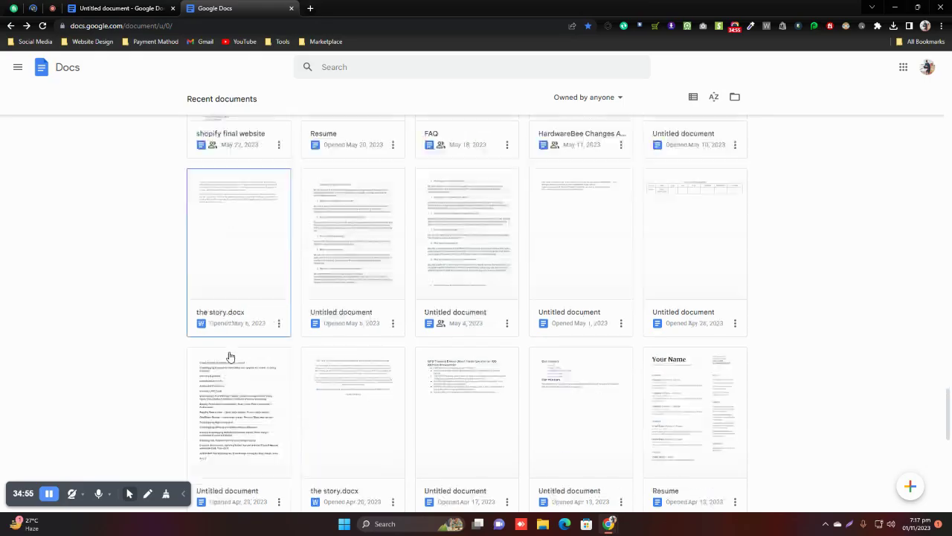
scroll(241, 272, up, 4)
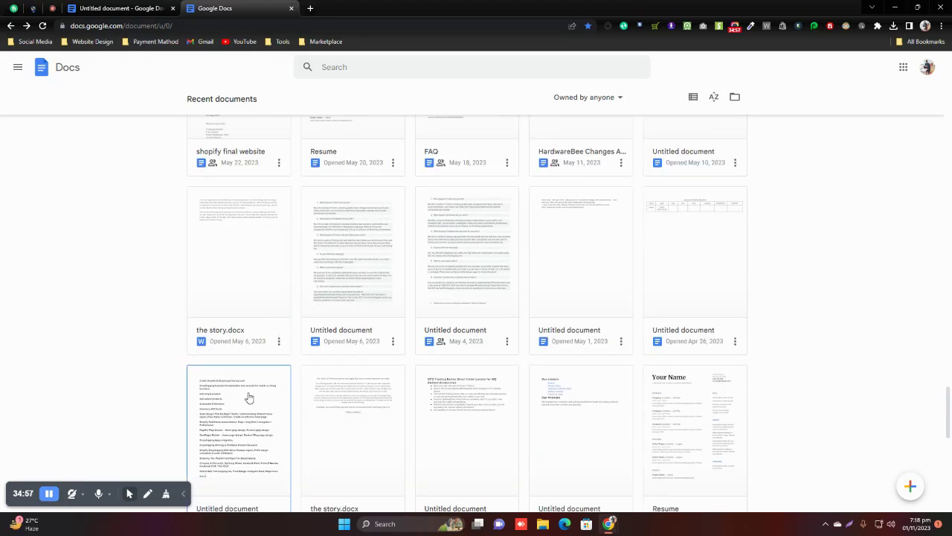
scroll(250, 398, down, 6)
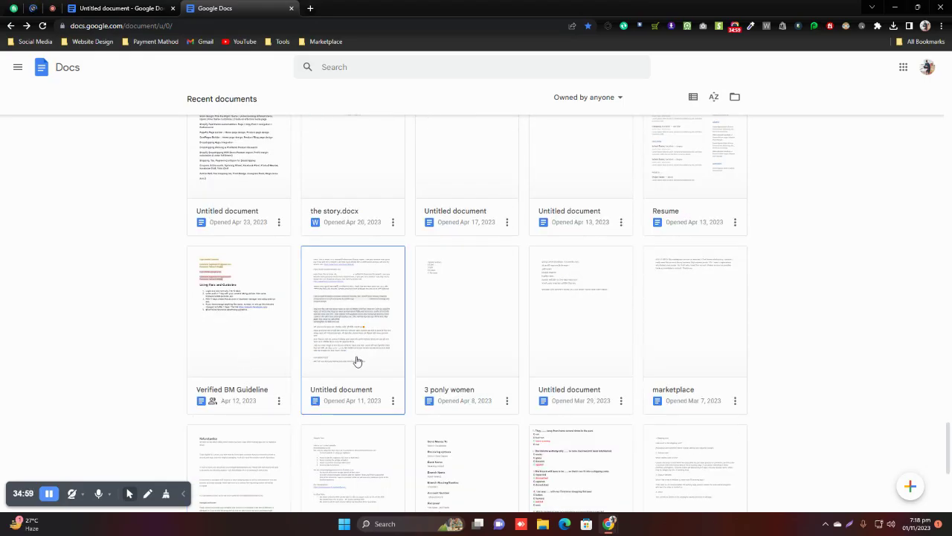
scroll(356, 361, down, 6)
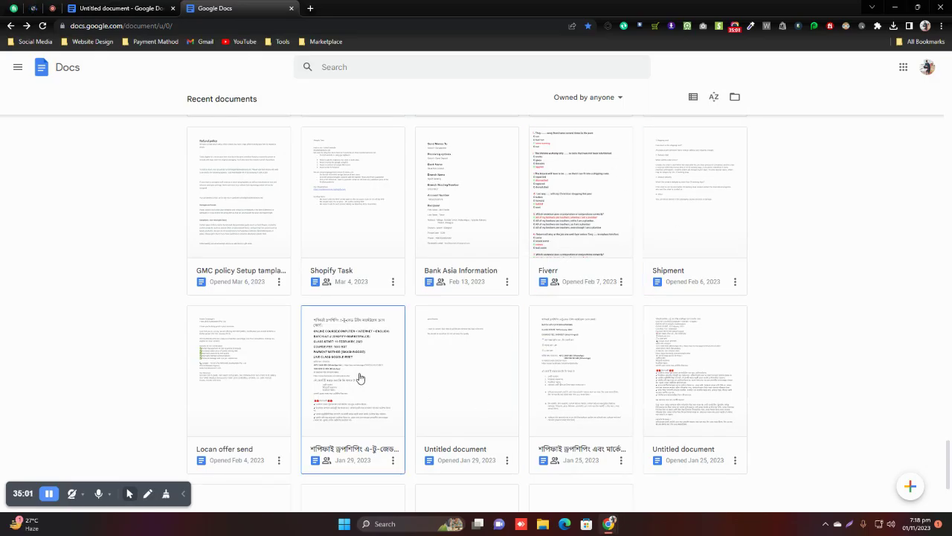
scroll(315, 329, down, 3)
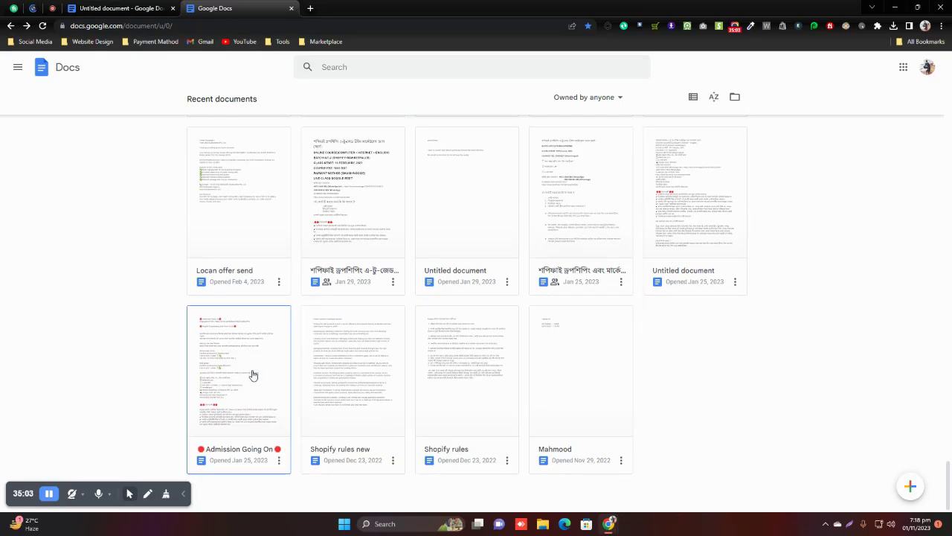
scroll(337, 347, up, 15)
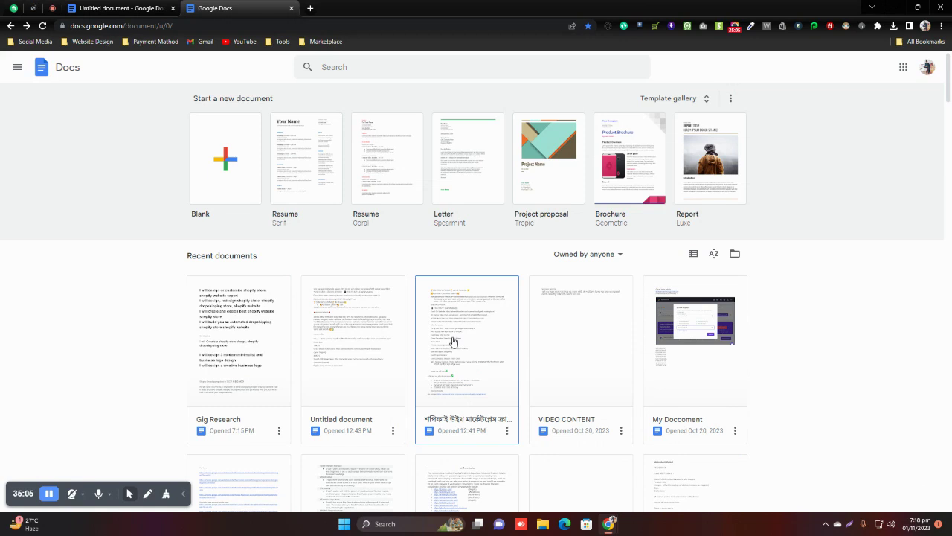
scroll(485, 349, down, 4)
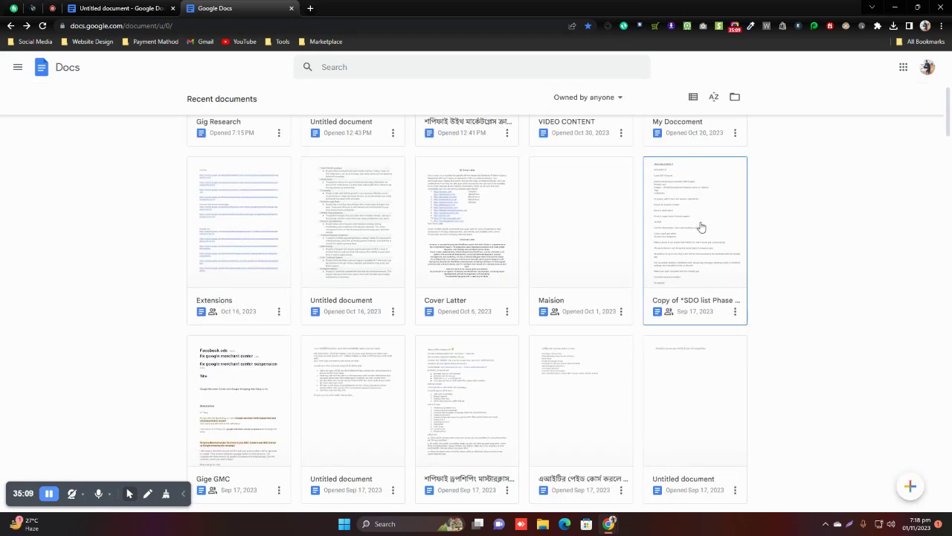
scroll(334, 379, down, 4)
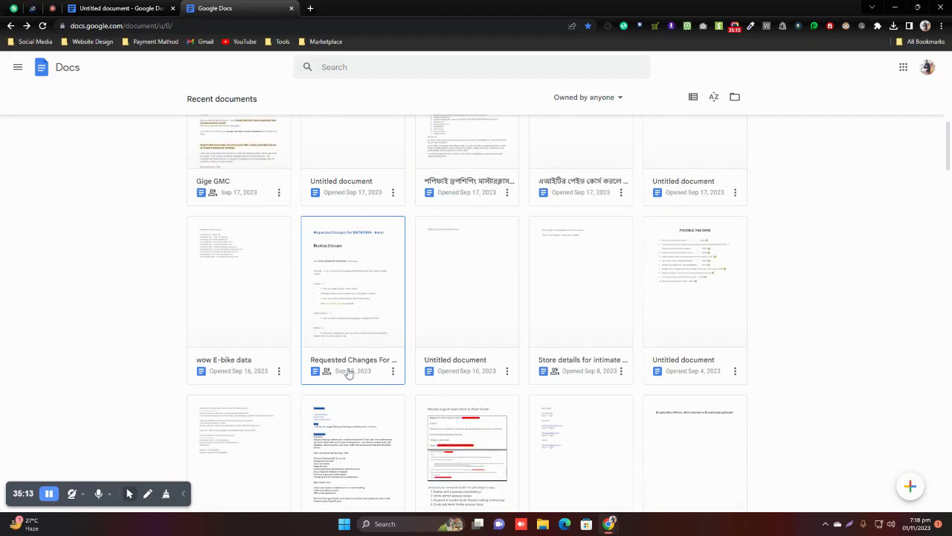
scroll(534, 334, up, 4)
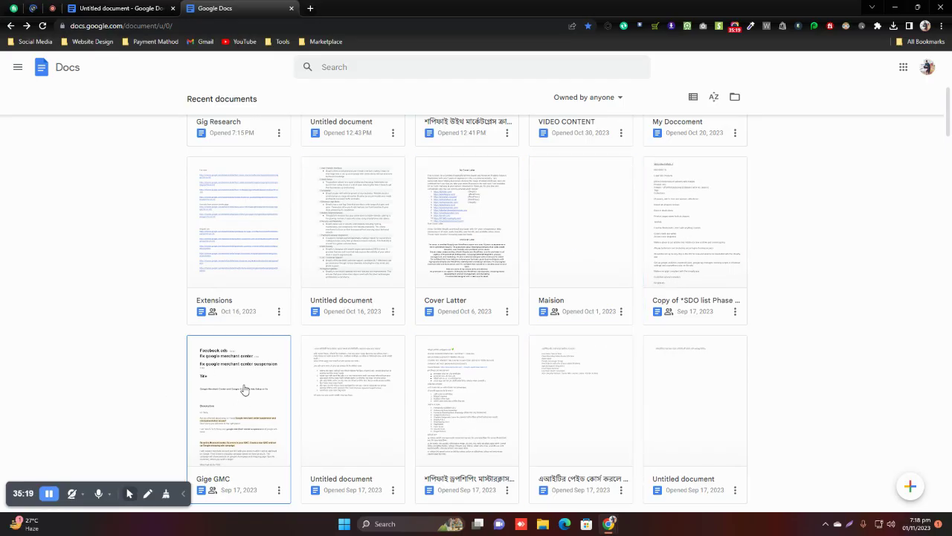
scroll(246, 383, up, 4)
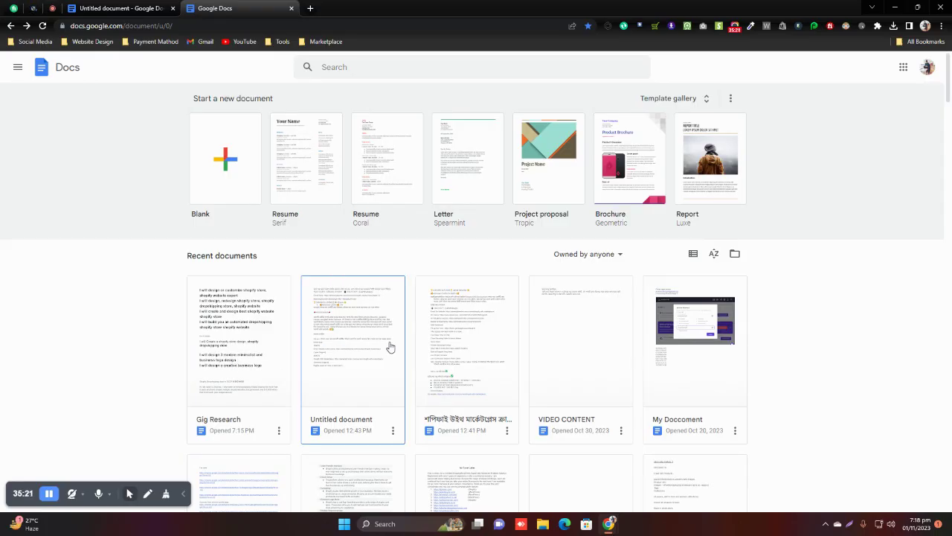
Step: Reopen the Gig Research document, then close it and return to the blank untitled document
click(258, 362)
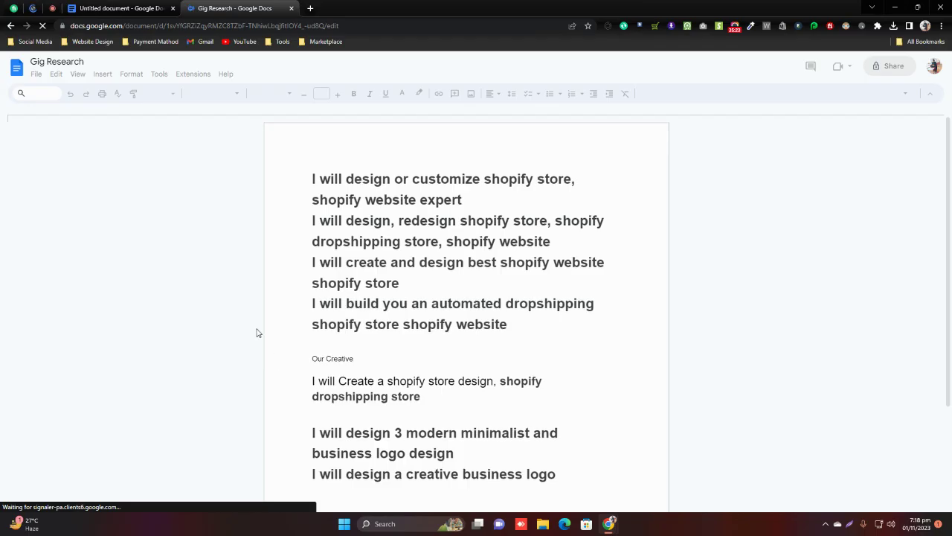
click(170, 8)
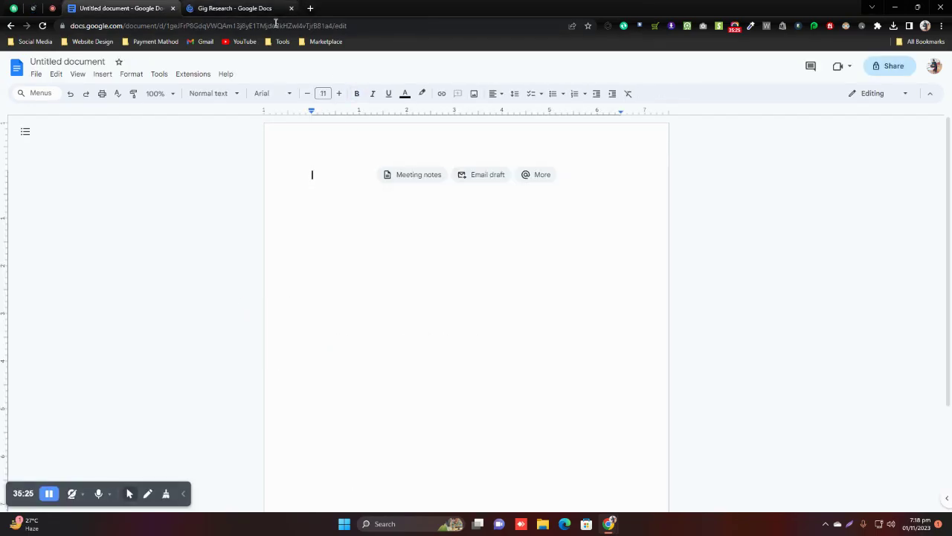
click(291, 8)
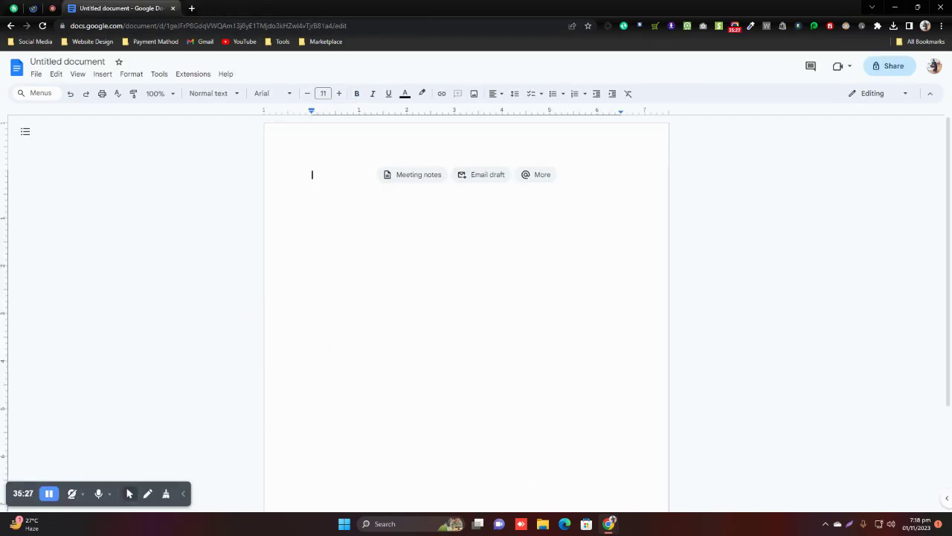
Step: Switch to the incognito Fiverr window and search for the suggested query "shopify store design"
mouse_move(610, 525)
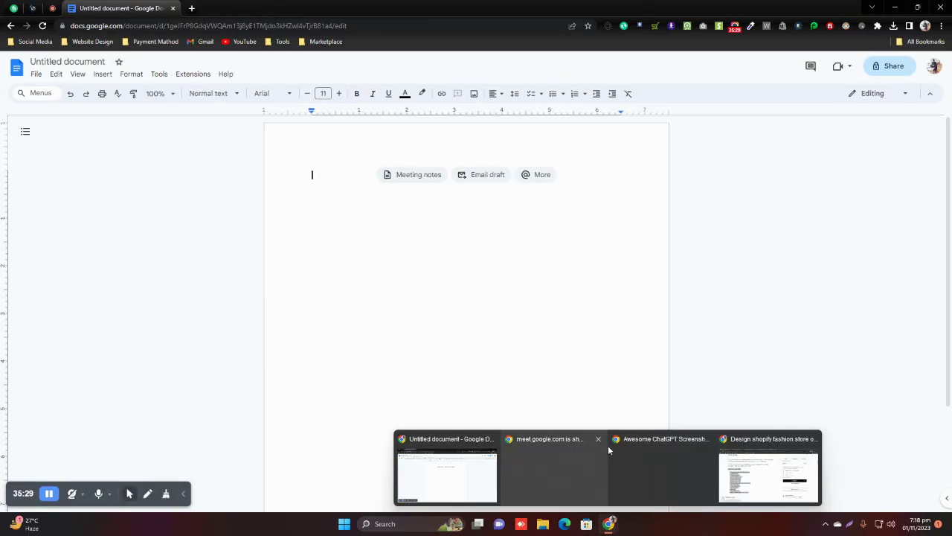
mouse_move(598, 440)
click(766, 465)
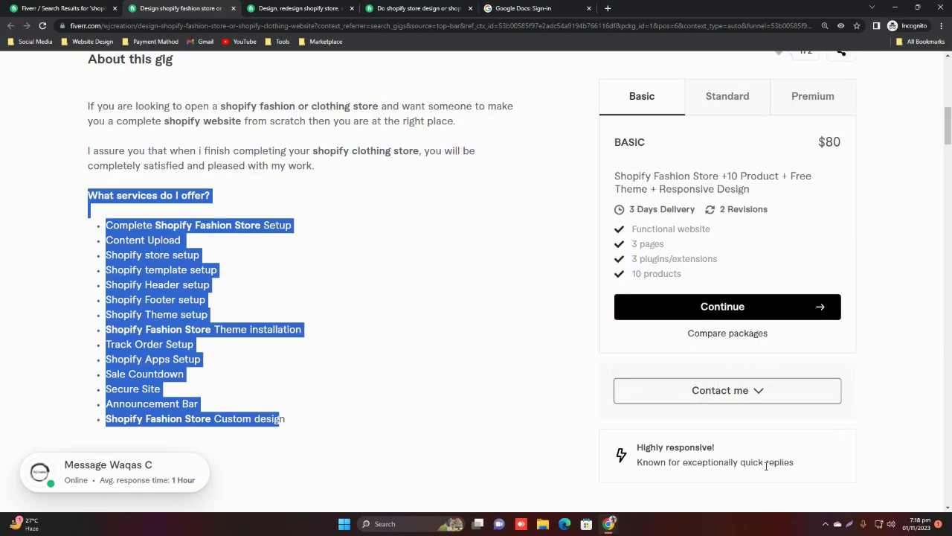
scroll(208, 243, up, 8)
scroll(216, 243, down, 8)
click(61, 91)
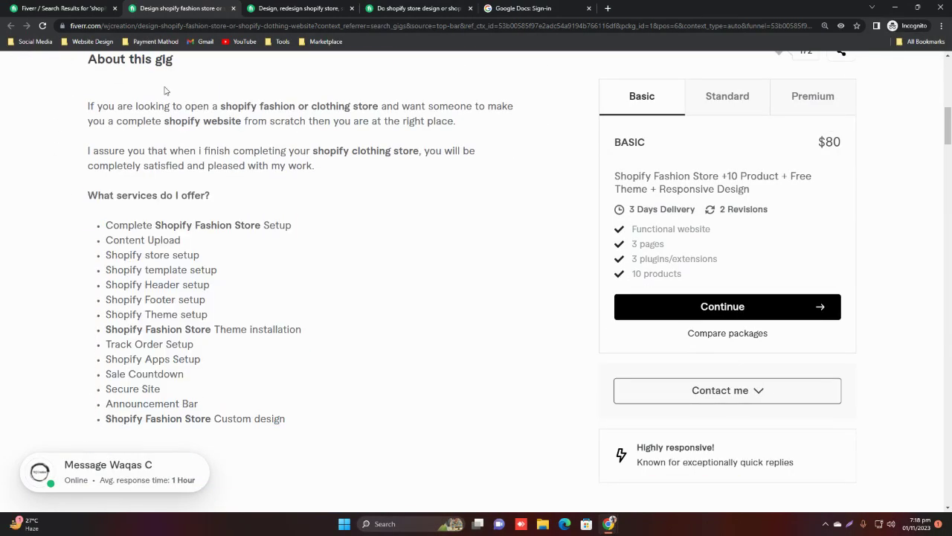
scroll(193, 120, up, 8)
click(175, 81)
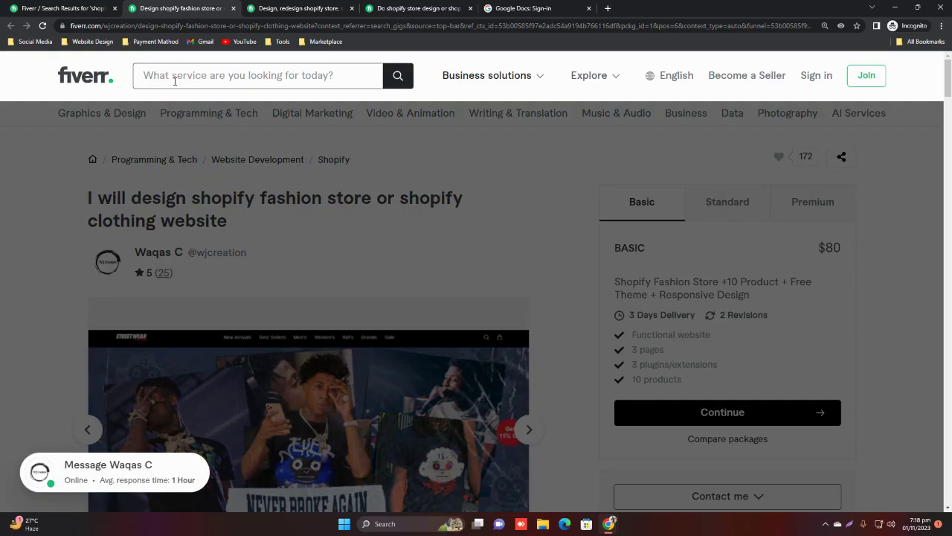
text(Shopify)
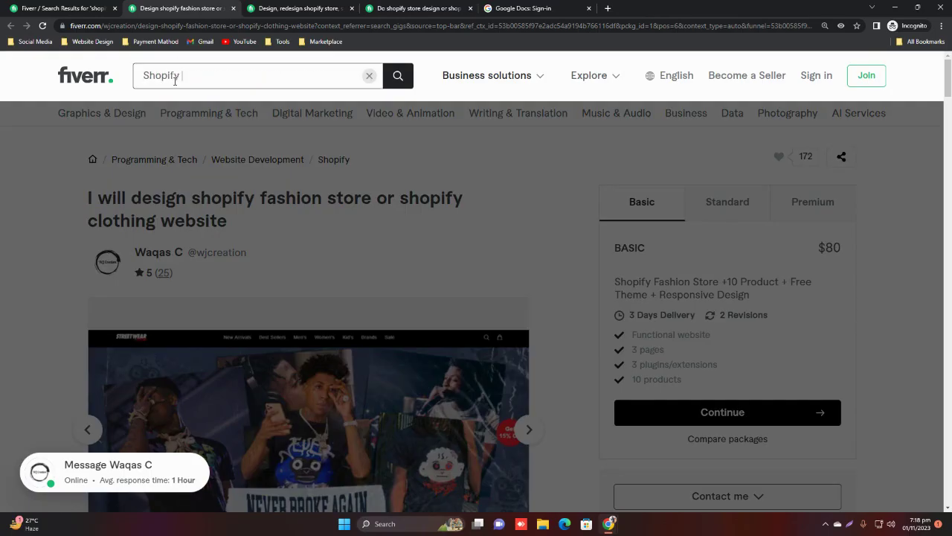
text( S)
click(200, 138)
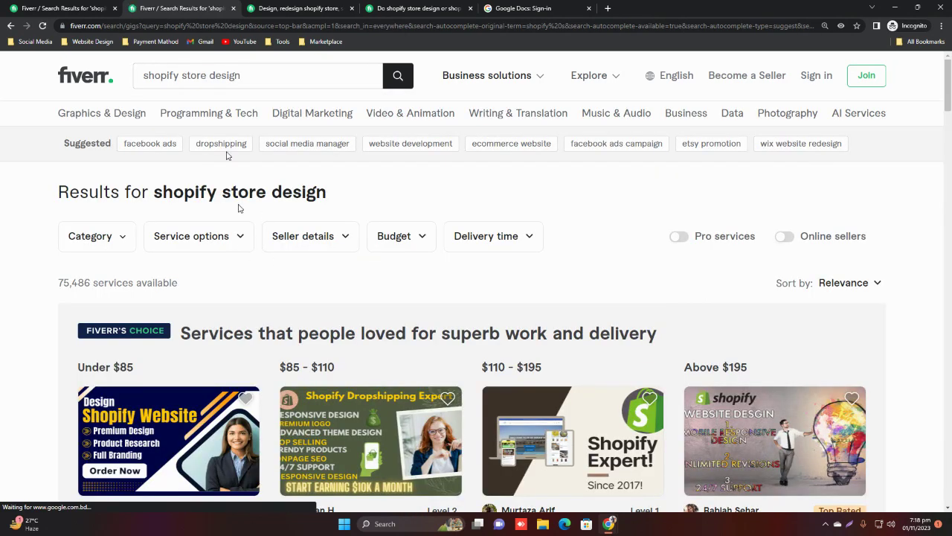
Step: Browse the search results and open the $150 gig "I will setup profitable shopify website or shopify store design"
scroll(626, 384, down, 4)
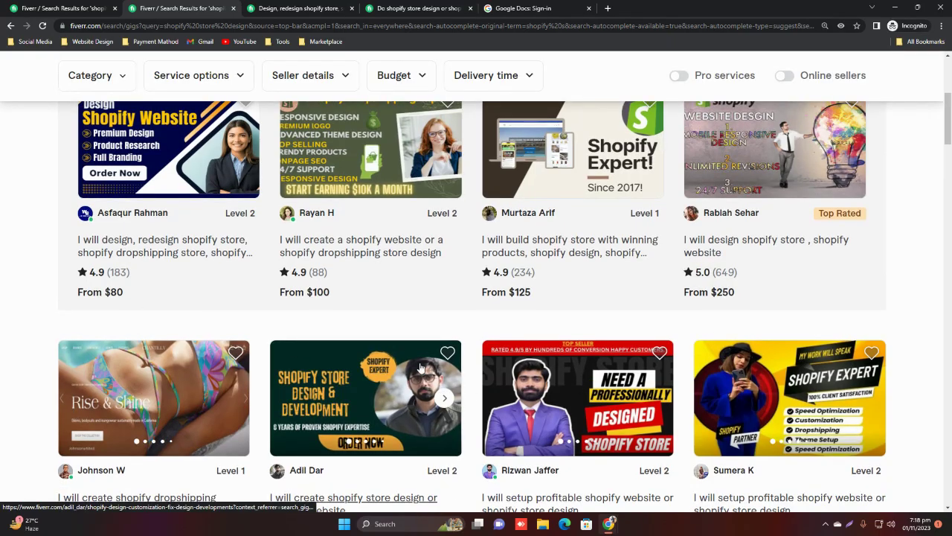
scroll(730, 428, down, 4)
scroll(596, 327, up, 4)
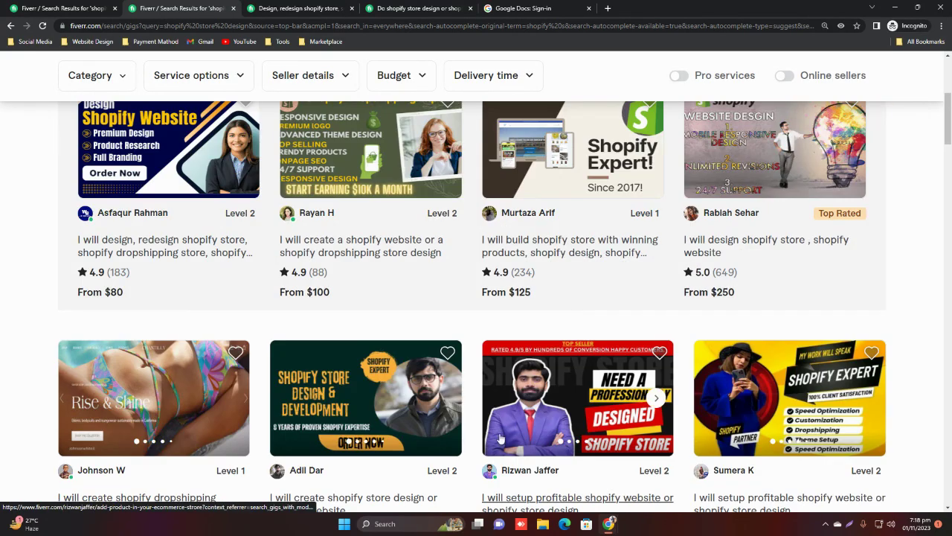
scroll(525, 406, down, 4)
click(534, 201)
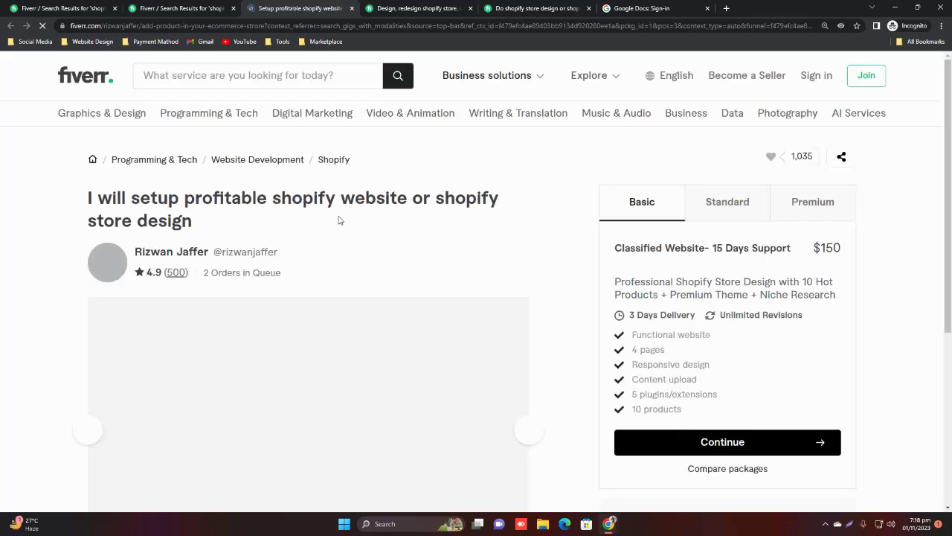
Step: Copy the gig's title "I will setup profitable shopify website or shopify store design" into the blank untitled Google Docs document
drag(195, 226, 90, 198)
key(ctrl+c)
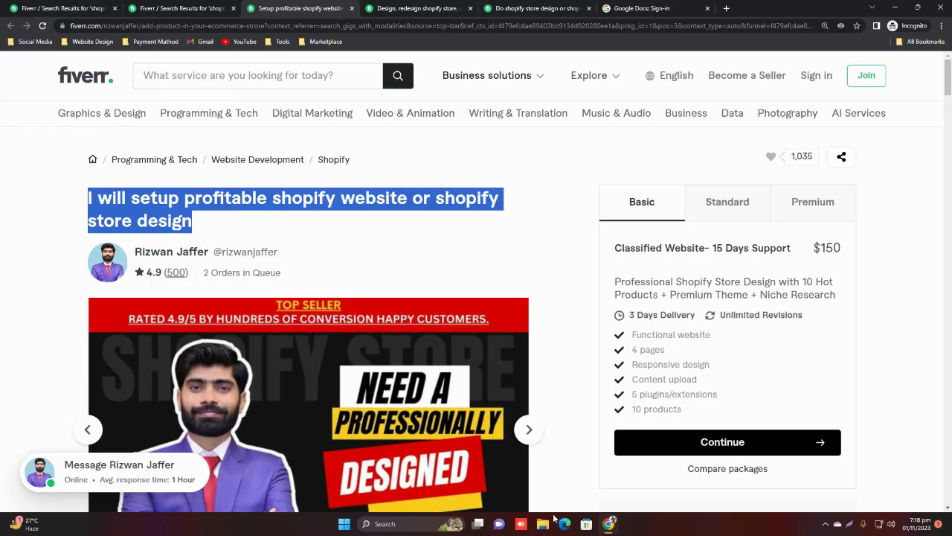
mouse_move(613, 527)
click(470, 487)
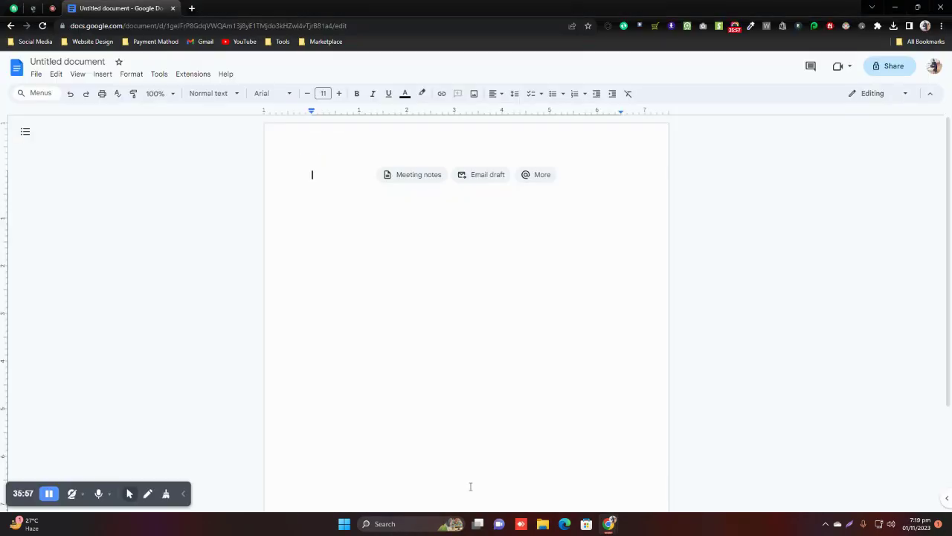
key(ctrl+v)
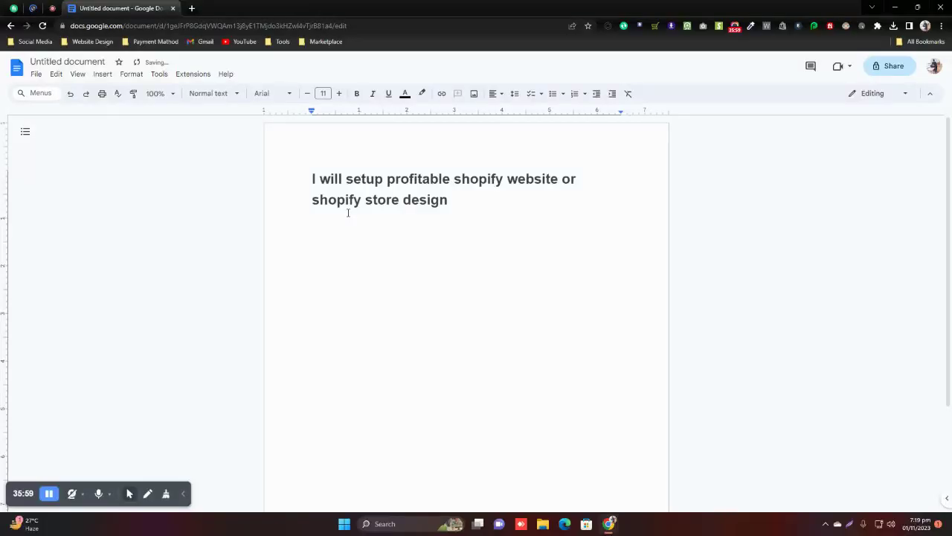
Step: Return to the incognito search results and open the $80 gig "I will design, redesign shopify store, shopify dropshipping store, shopify website"
mouse_move(610, 523)
click(770, 476)
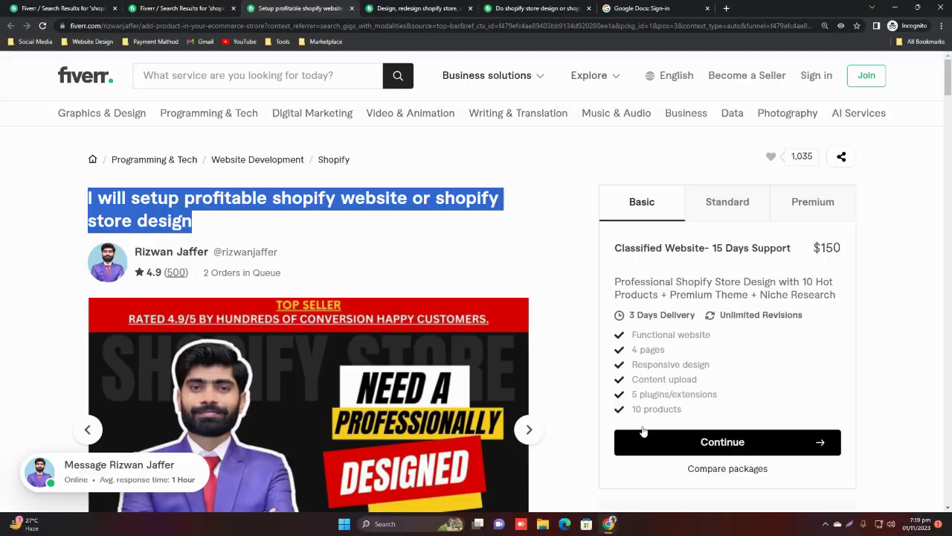
click(179, 7)
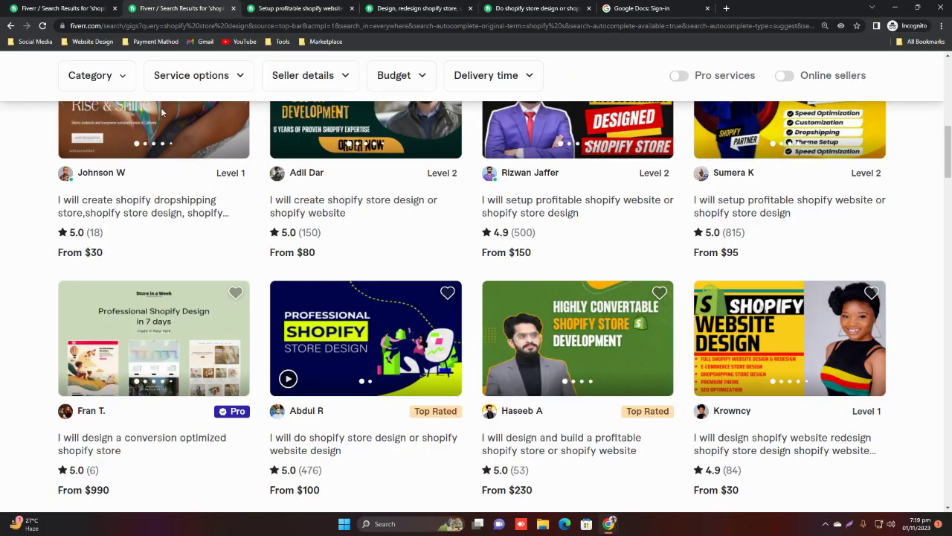
scroll(270, 276, down, 4)
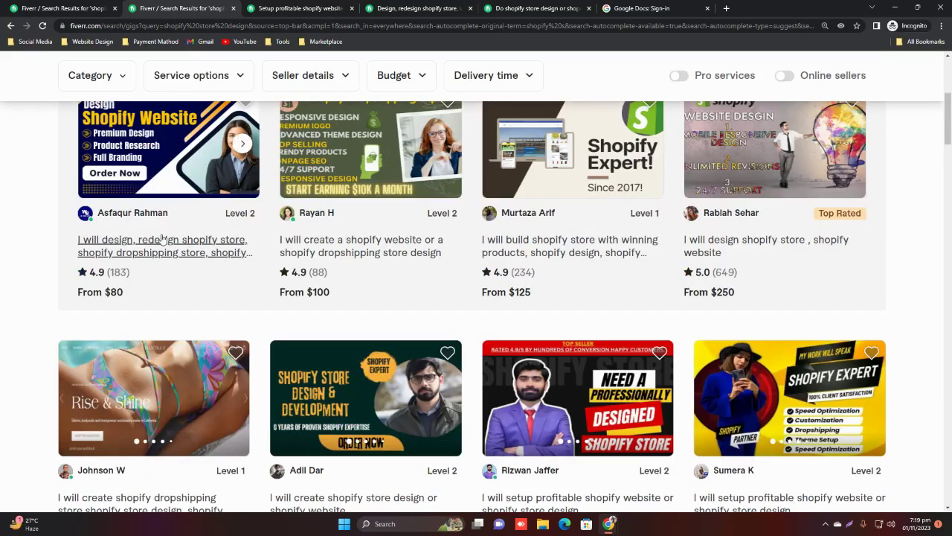
click(145, 245)
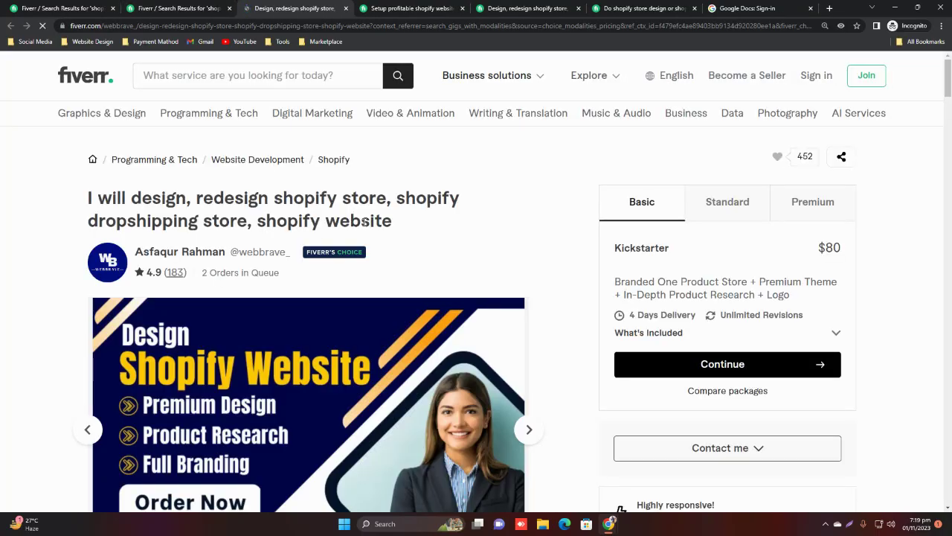
Step: Copy the gig's title "I will design, redesign shopify store, shopify dropshipping store, shopify website" into the untitled Google Docs document below the first title
drag(355, 225, 73, 182)
key(ctrl+c)
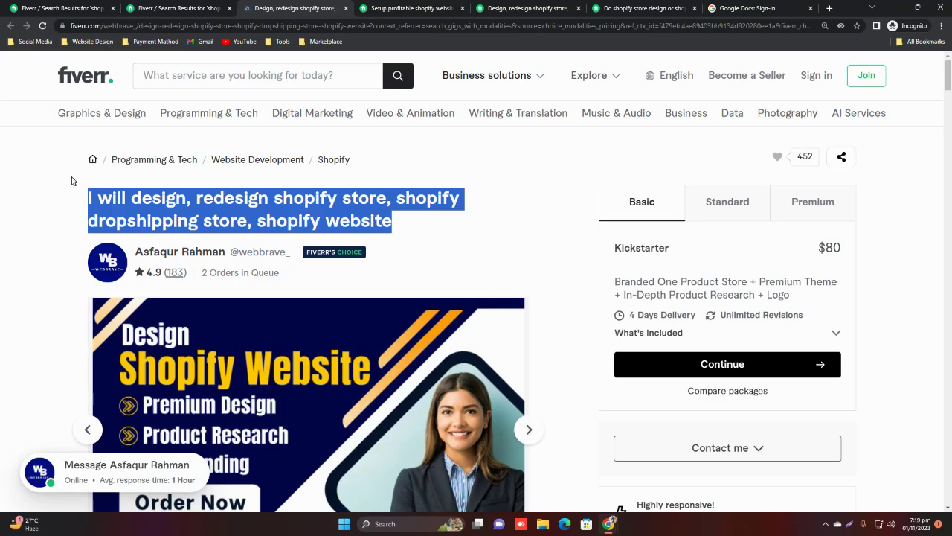
mouse_move(608, 523)
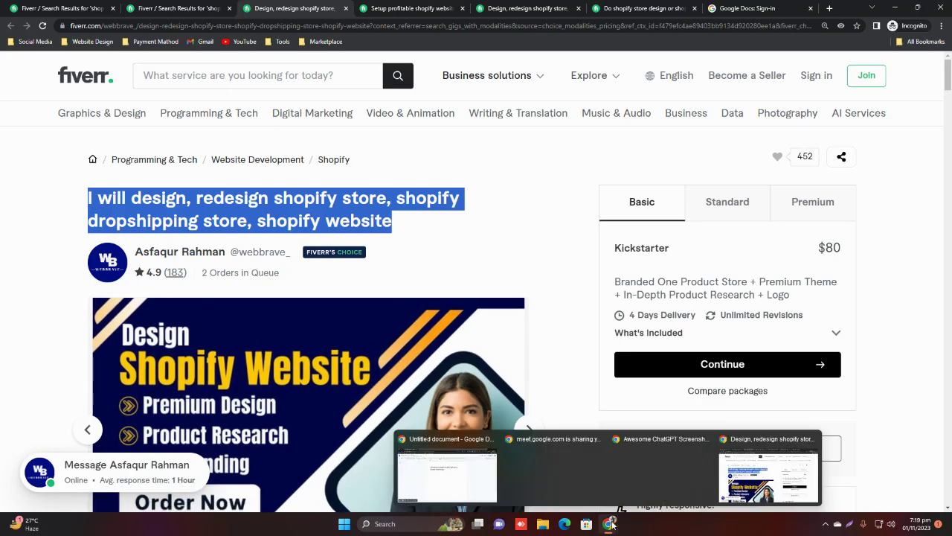
click(476, 475)
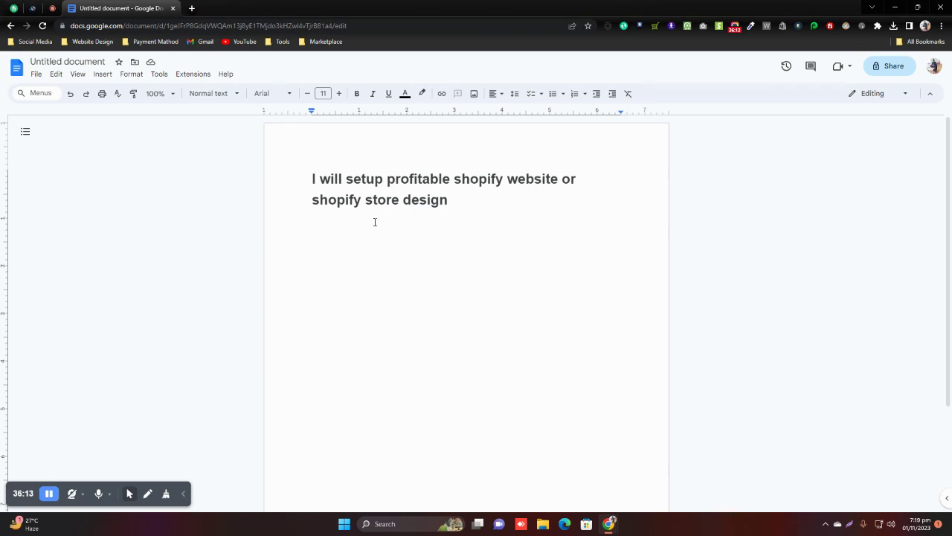
key(ctrl+v)
key(Return)
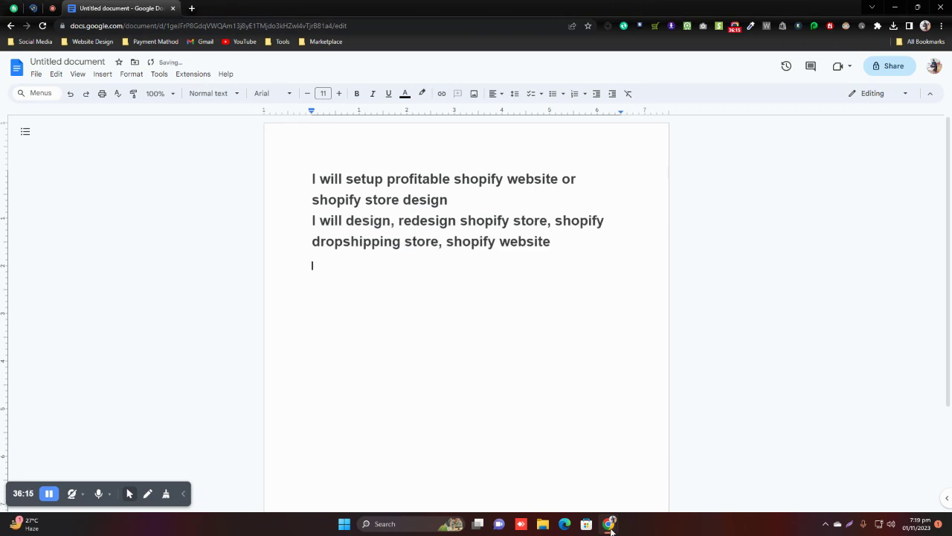
Step: Return to the incognito Fiverr results for "shopify store design" and filter them to online sellers only
mouse_move(610, 525)
click(769, 465)
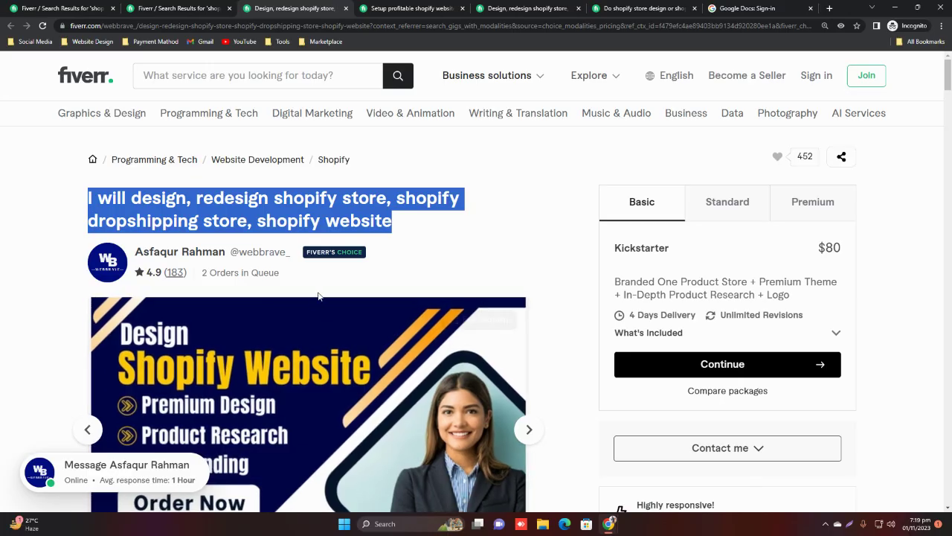
mouse_move(136, 119)
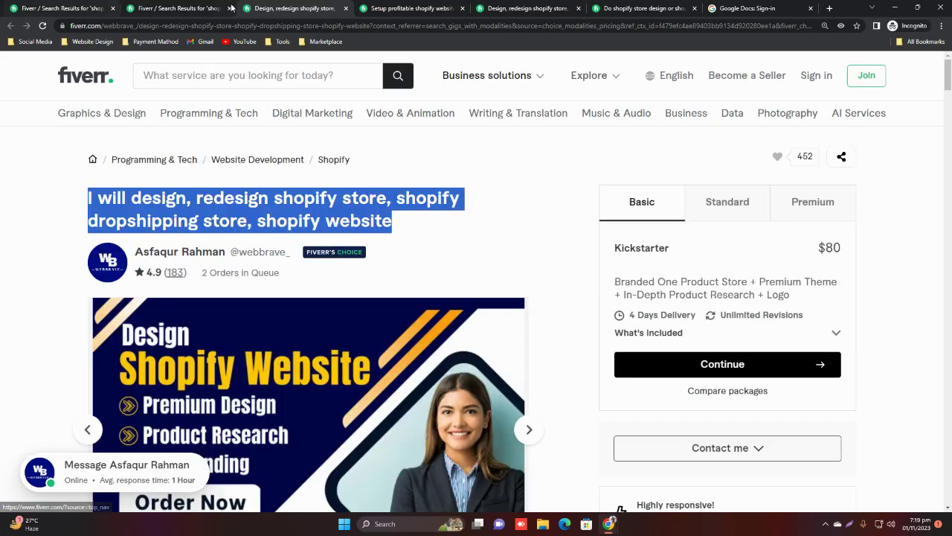
click(175, 8)
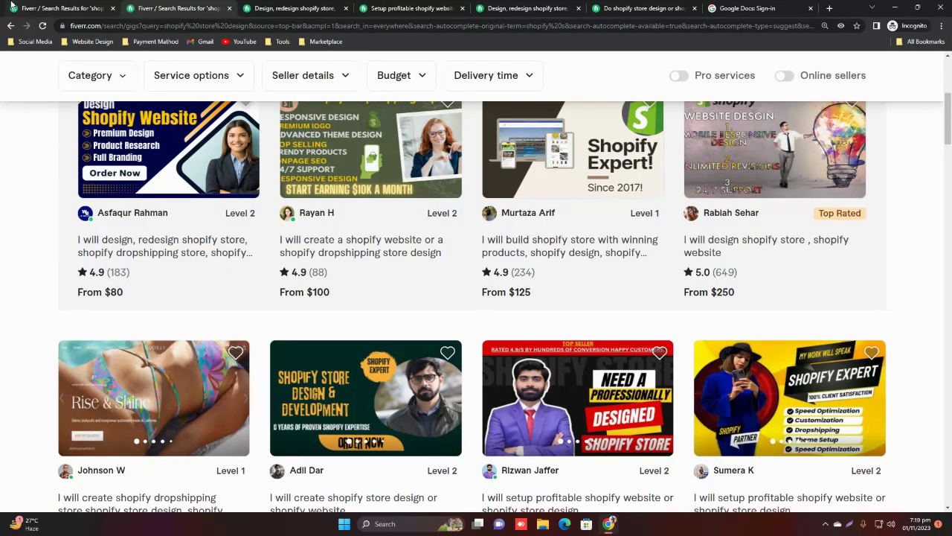
click(787, 77)
scroll(550, 305, down, 5)
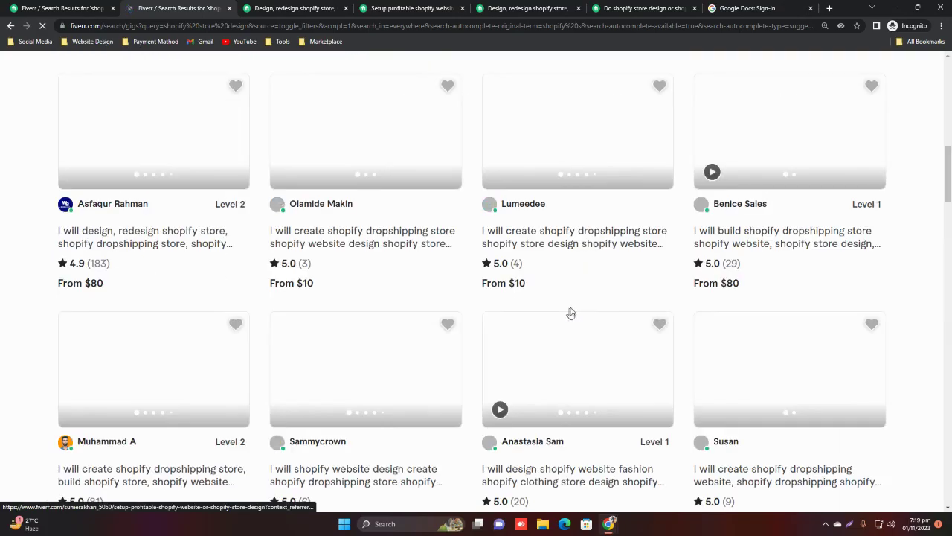
Step: Browse the first page of online sellers' gigs and go on to the second results page
scroll(576, 302, down, 4)
scroll(576, 302, down, 12)
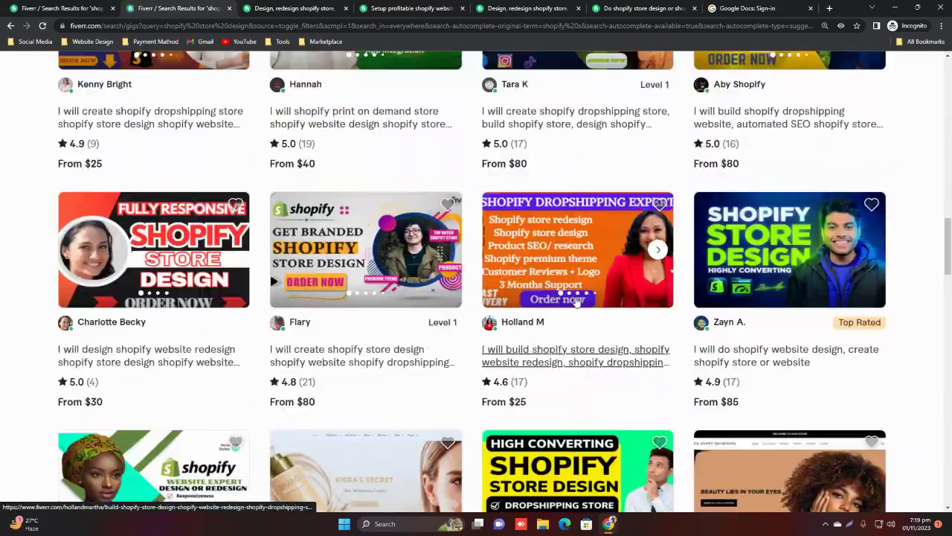
scroll(582, 295, down, 15)
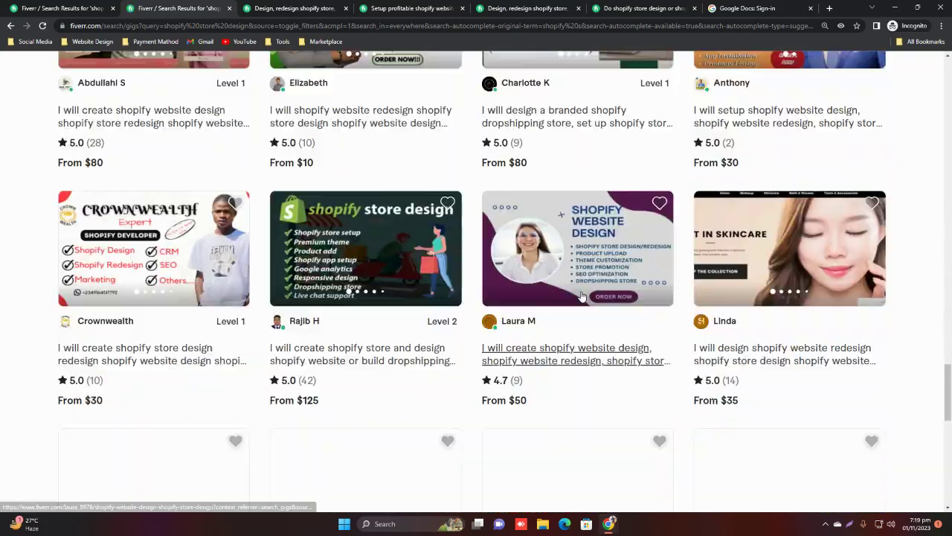
scroll(581, 295, up, 11)
scroll(582, 295, up, 18)
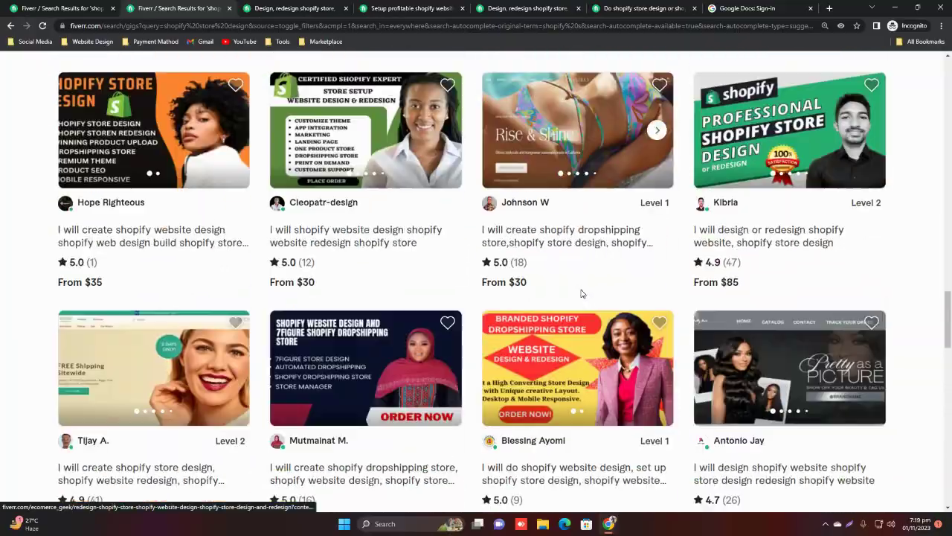
scroll(582, 293, down, 10)
scroll(584, 290, down, 15)
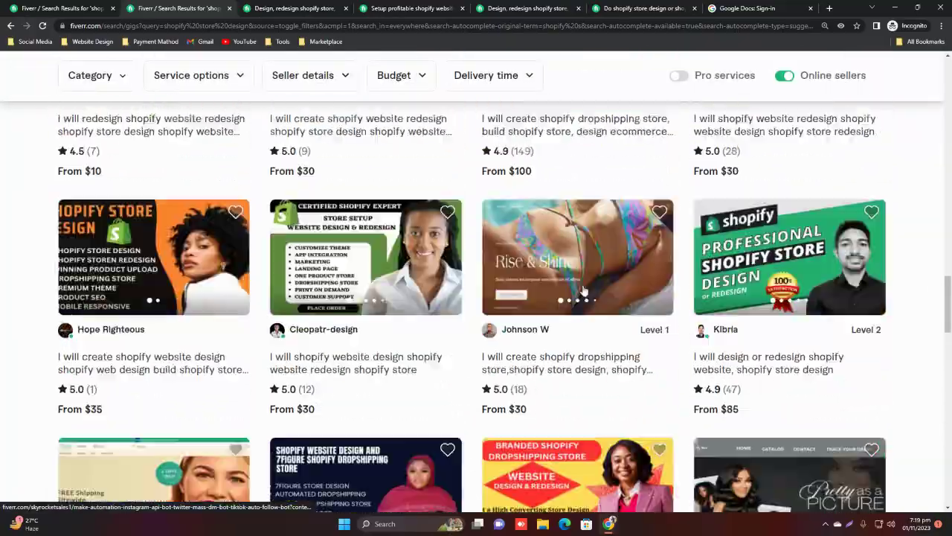
scroll(584, 290, down, 4)
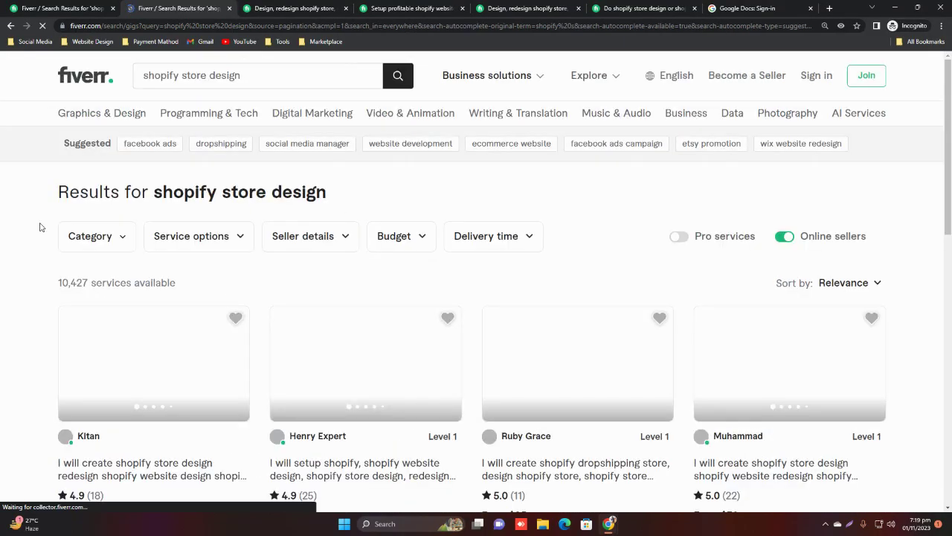
Step: Look through the second results page and open the gig "I will be your shopify store manager, shopify store design, shopify assistant"
scroll(3, 231, down, 8)
scroll(6, 224, down, 8)
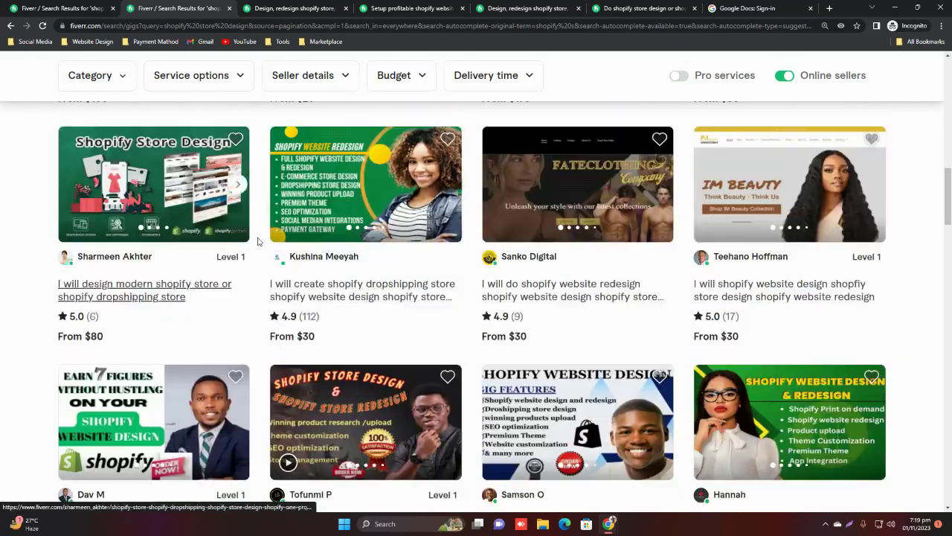
scroll(514, 238, down, 15)
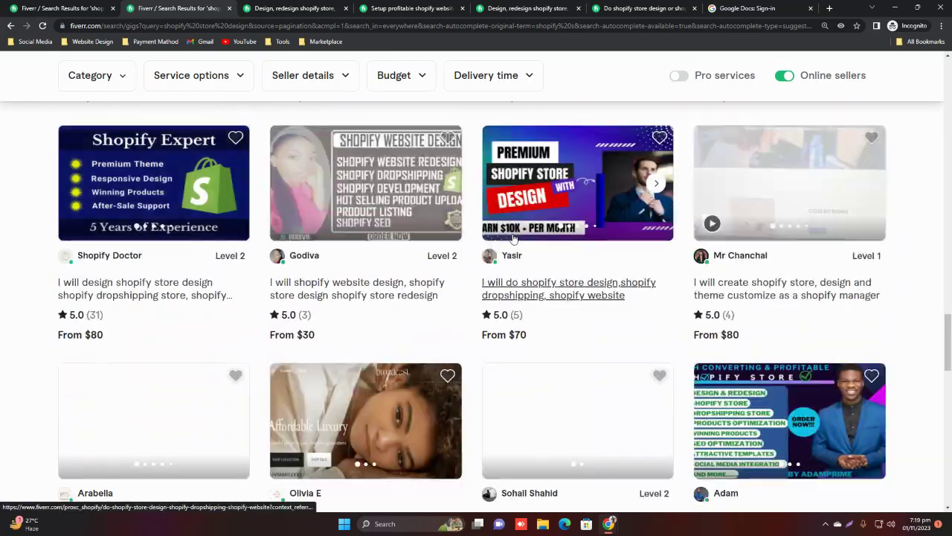
scroll(210, 241, down, 4)
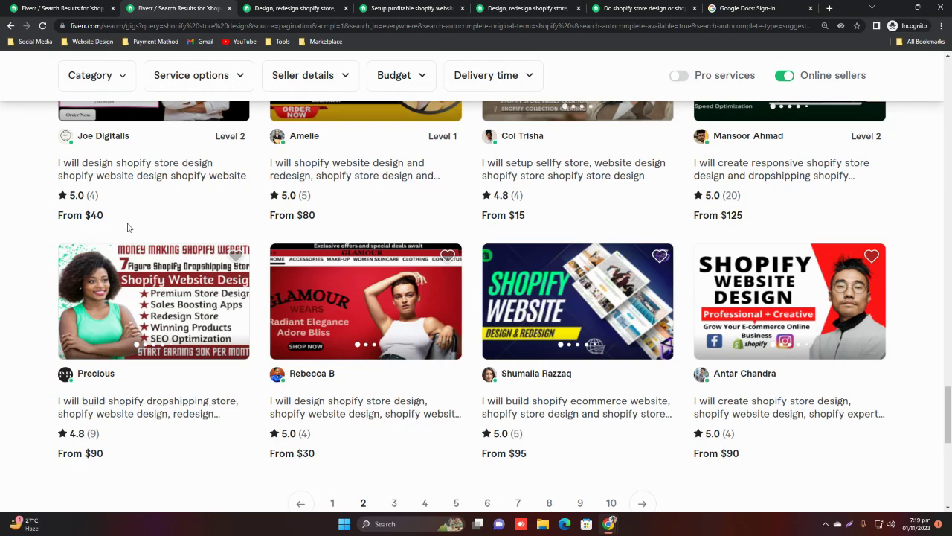
scroll(134, 253, up, 10)
click(140, 356)
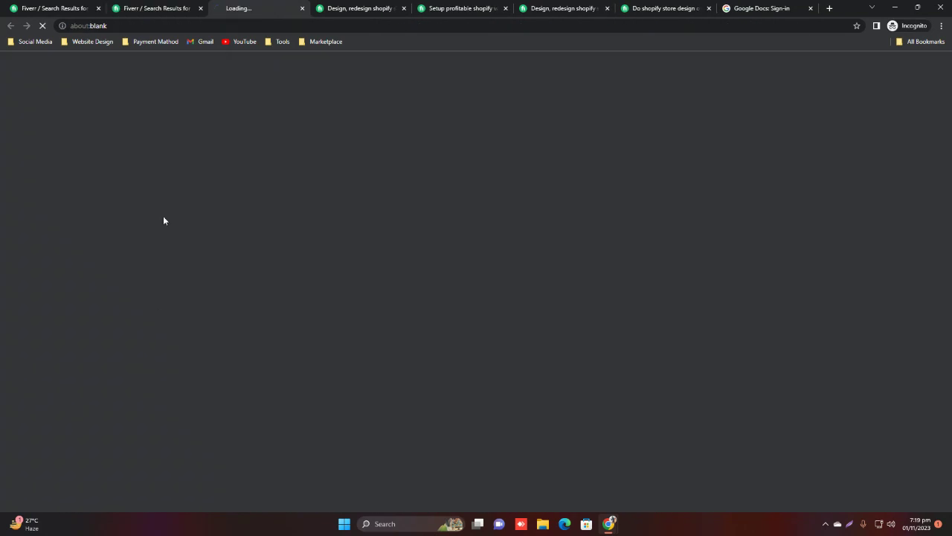
Step: Add the gig's title "I will be your shopify store manager, shopify store design, shopify assistant" as the third entry in the untitled Google Docs document
drag(322, 237, 121, 195)
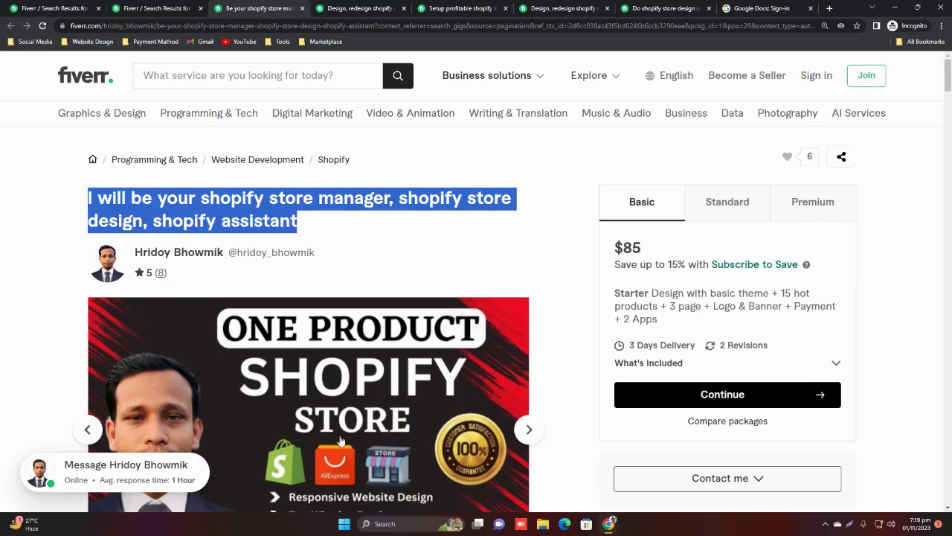
mouse_move(604, 525)
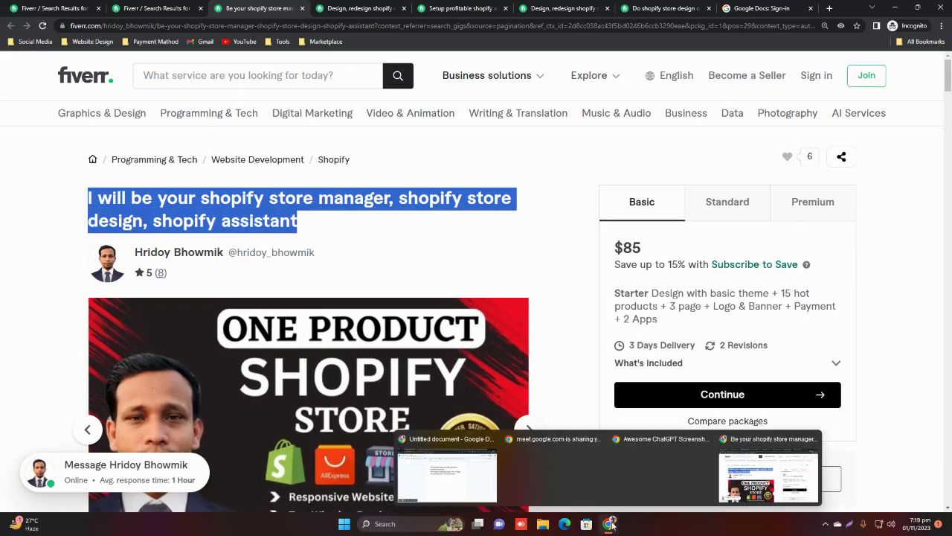
click(429, 463)
text(I will be your shopify store manager, shopify store design, shopify assistant)
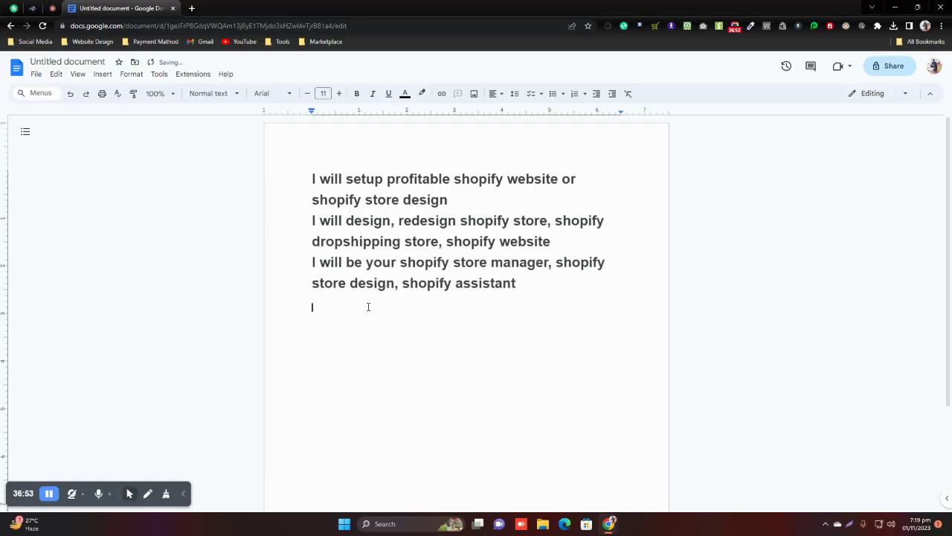
Step: Switch to the signed-in Fiverr order page and open the account menu
mouse_move(610, 526)
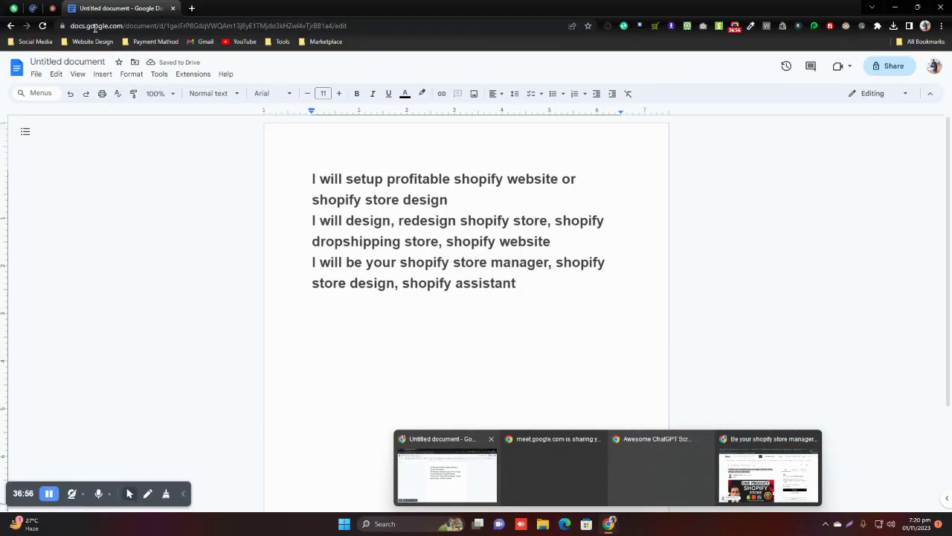
click(13, 9)
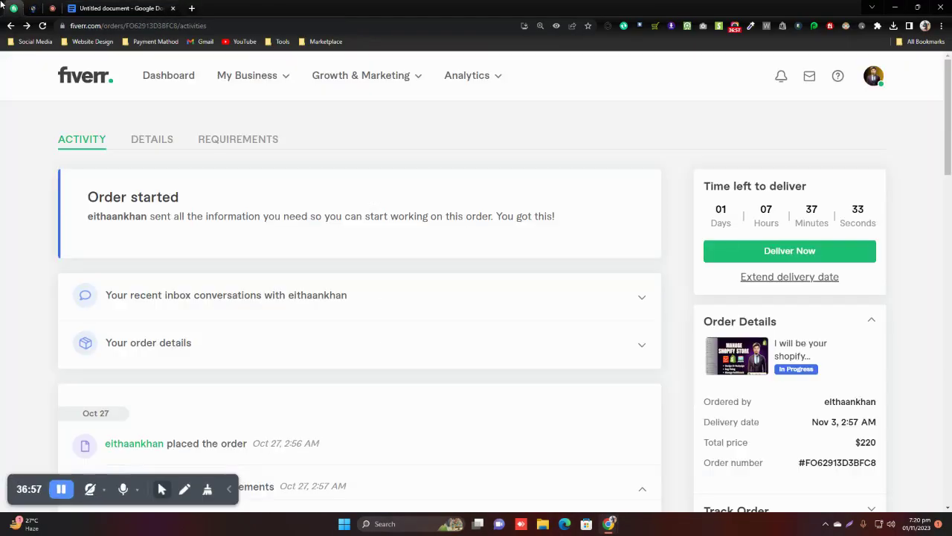
click(875, 85)
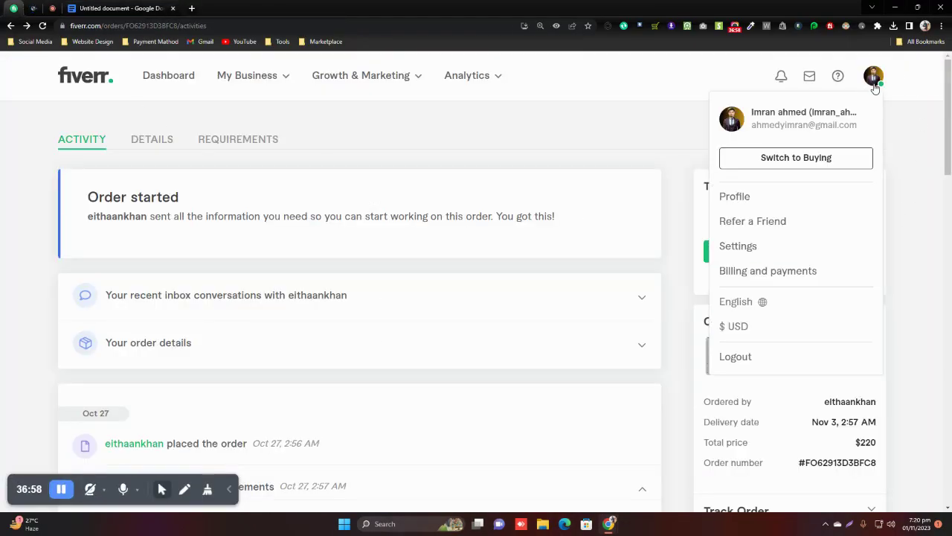
click(740, 221)
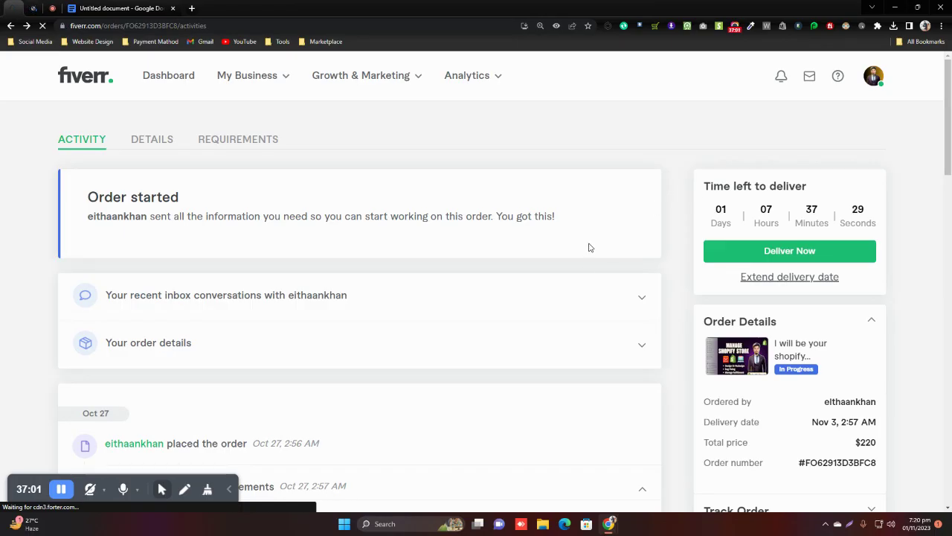
Step: Reload the incognito "shopify store design" results, reapply the Online sellers filter and look through the gigs on the first page
mouse_move(608, 524)
click(767, 481)
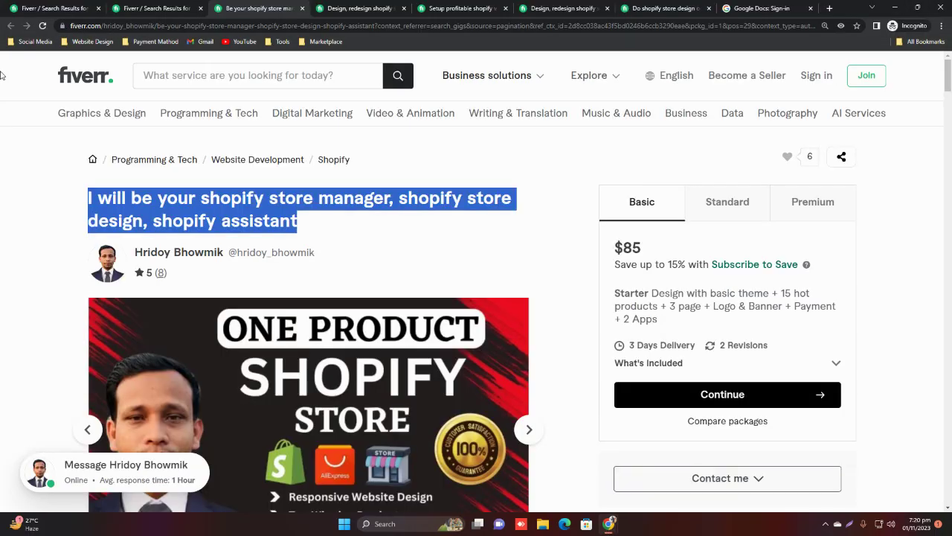
click(153, 8)
click(42, 25)
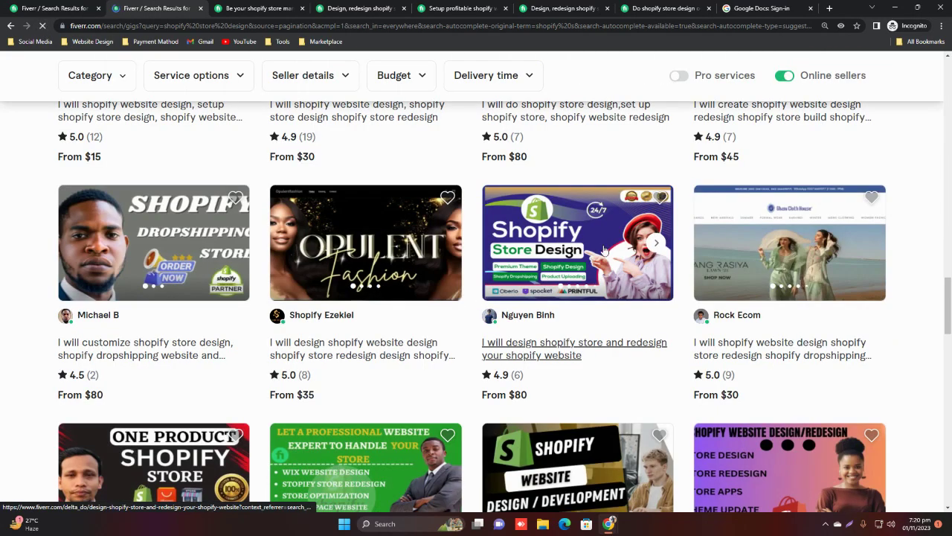
scroll(638, 278, up, 10)
click(784, 237)
click(784, 238)
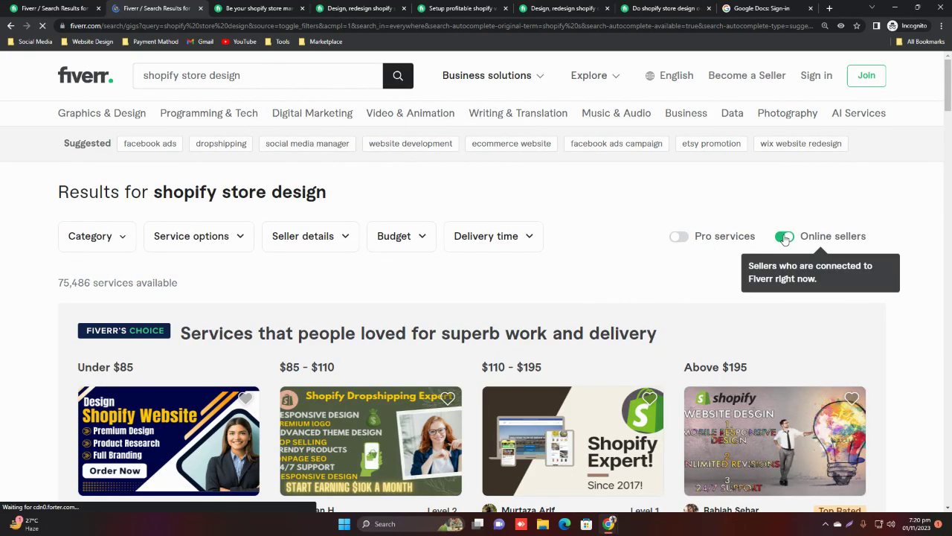
scroll(565, 248, down, 7)
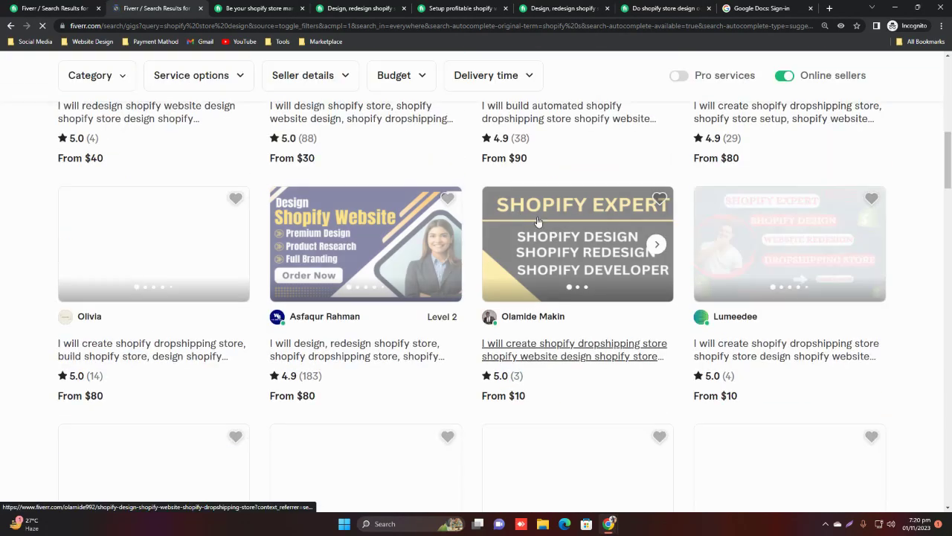
scroll(520, 214, down, 10)
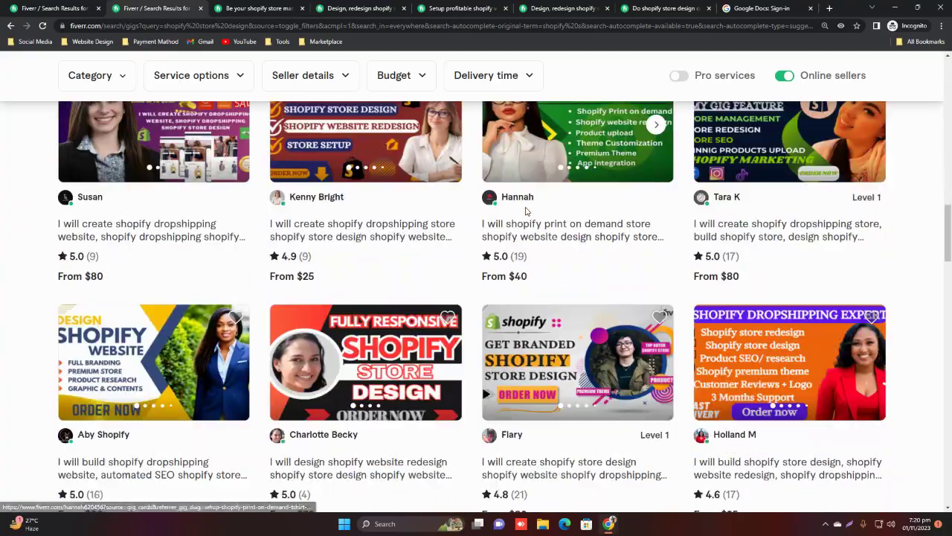
scroll(526, 212, down, 15)
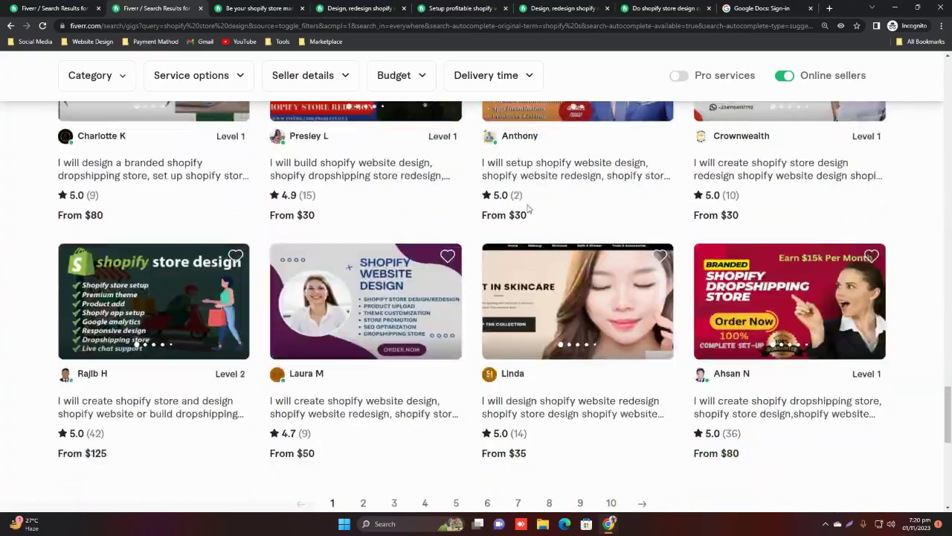
scroll(528, 208, up, 20)
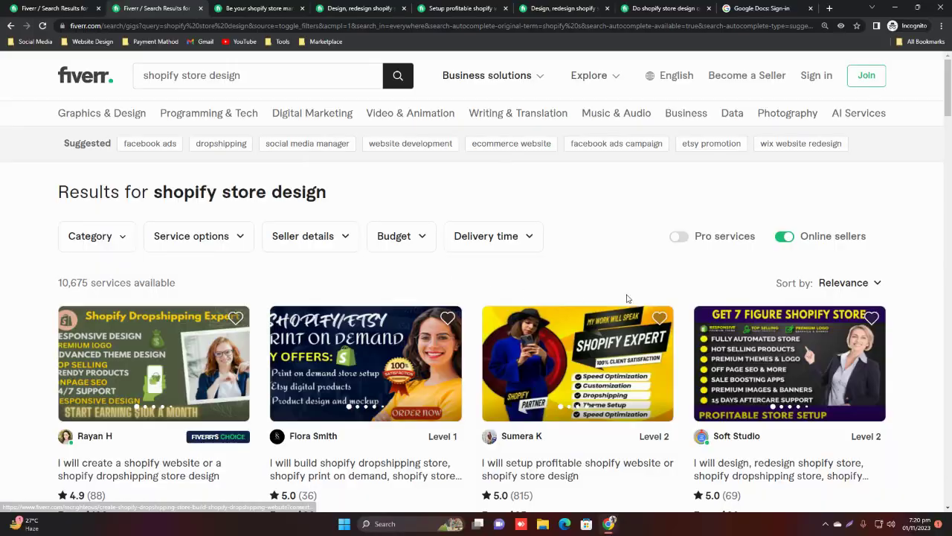
Step: Rerun the "shopify store design" search, reapply the Online sellers filter and open the gig "I will create a professional shopify website design, shopify store design or redesign"
click(787, 236)
double_click(193, 76)
click(260, 70)
key(Return)
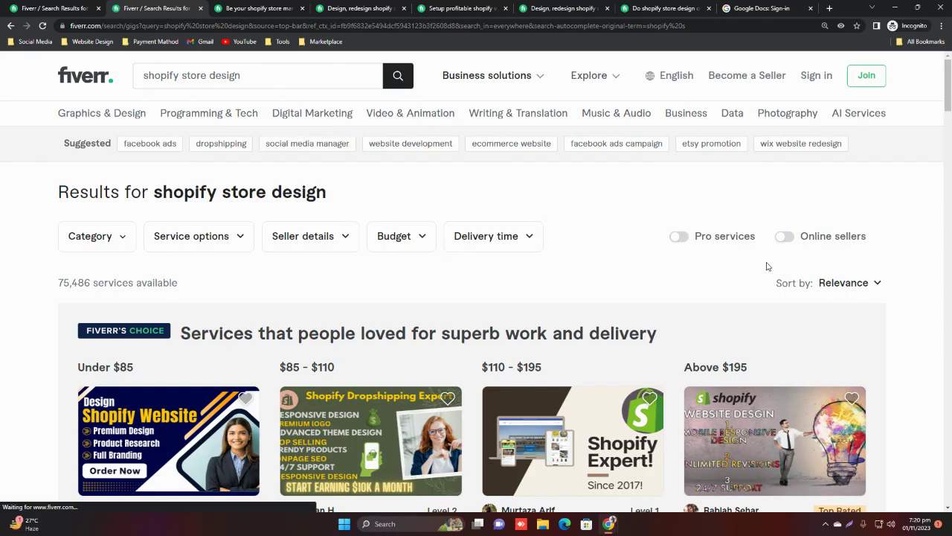
click(787, 238)
scroll(804, 225, down, 8)
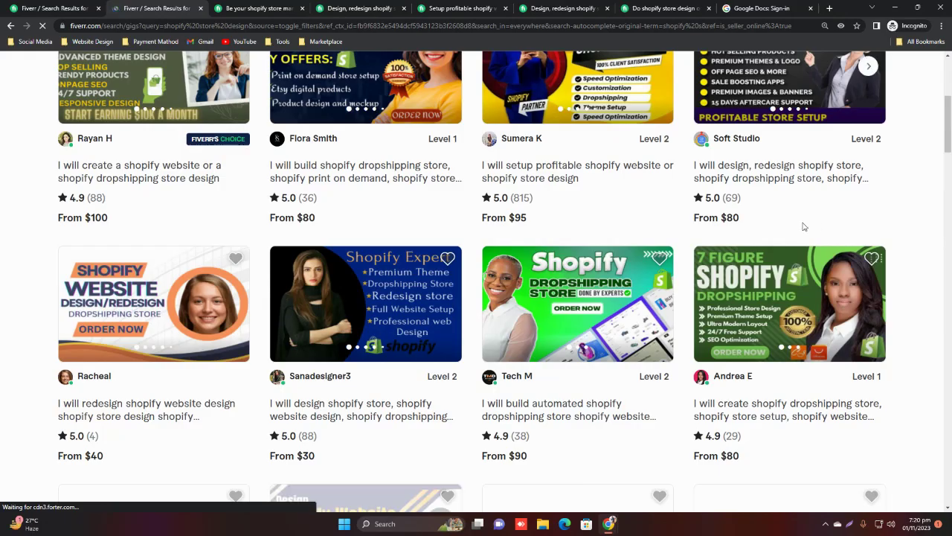
scroll(767, 229, down, 15)
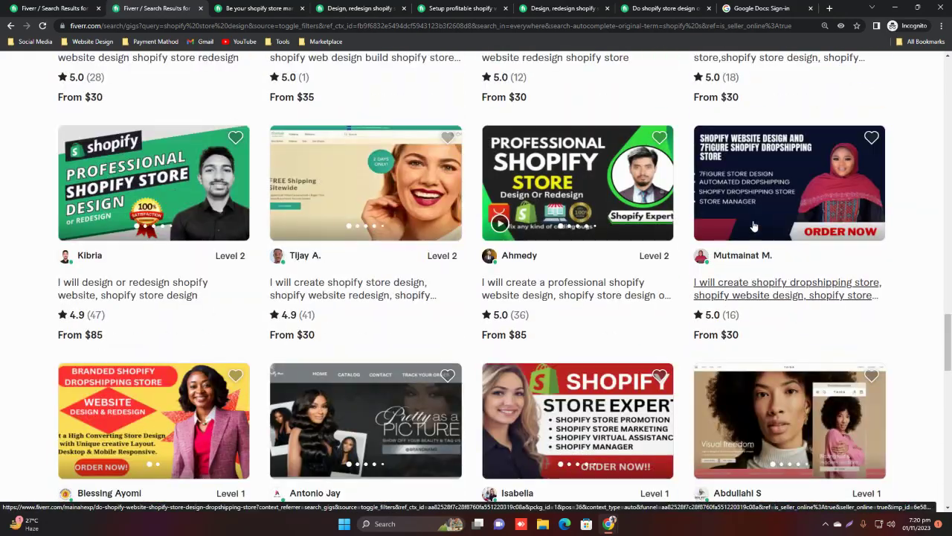
click(524, 285)
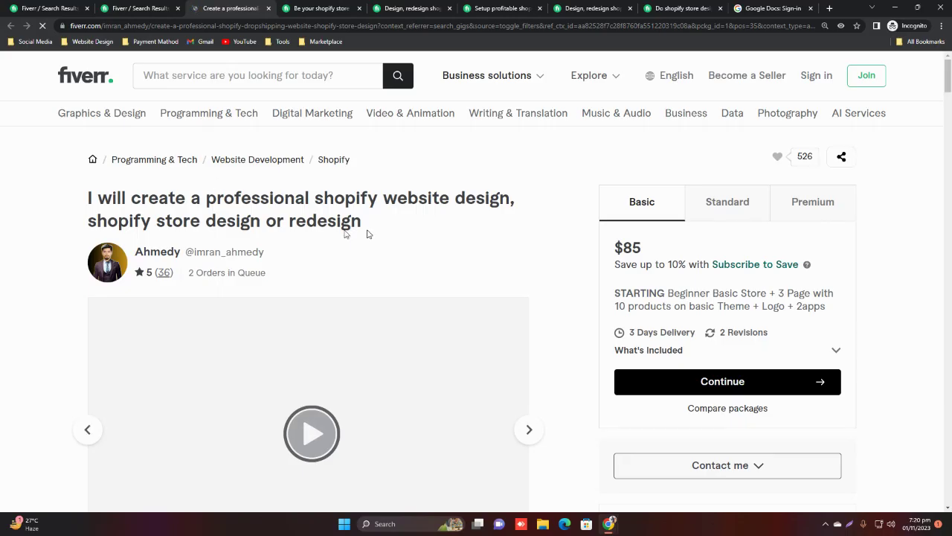
Step: Add the gig's title "I will create a professional shopify website design, shopify store design or redesign" as the fourth entry in the untitled Google Docs document
drag(365, 229, 84, 199)
key(ctrl+c)
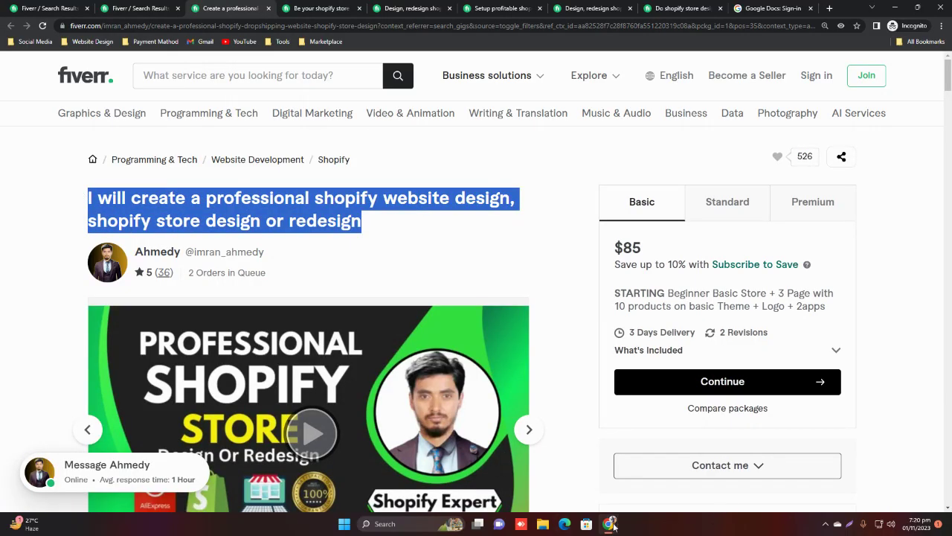
mouse_move(609, 524)
click(467, 483)
key(alt+Tab)
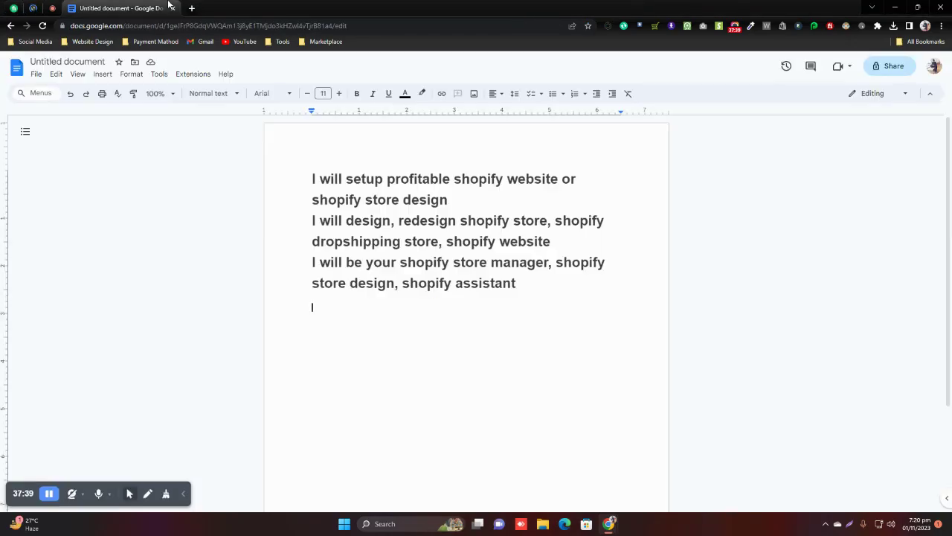
key(ctrl+v)
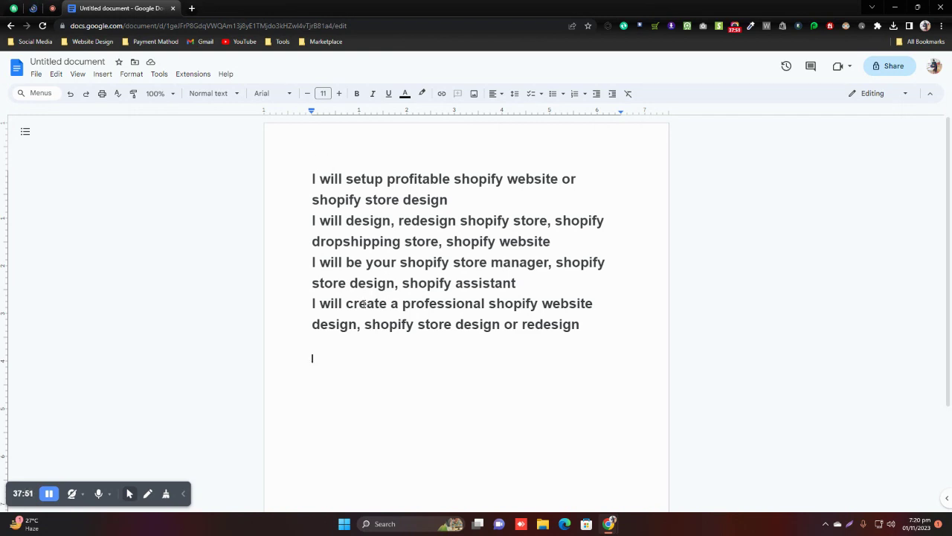
Step: Start an own title below the collected ones, reusing "I will create" from the fourth title and adding "Shopify Store design"
drag(312, 304, 386, 310)
key(ctrl+c)
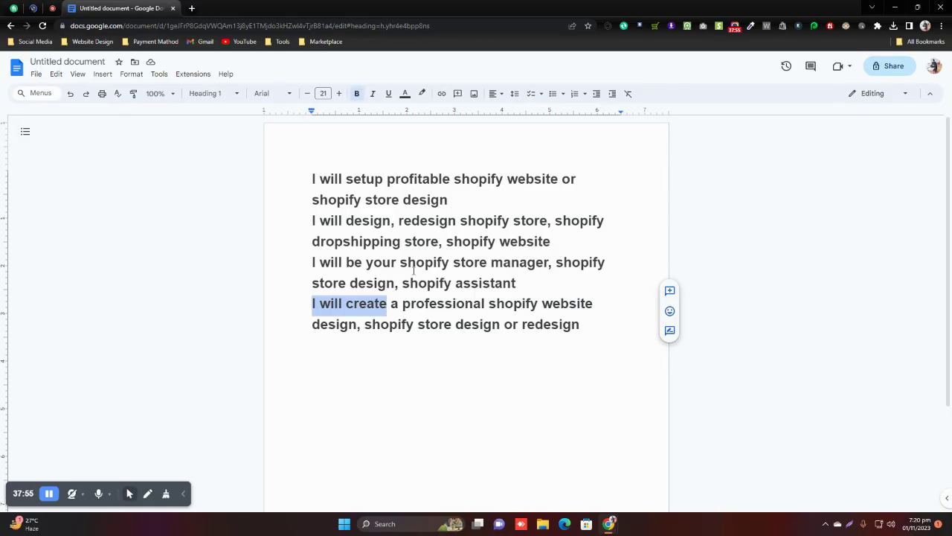
click(325, 389)
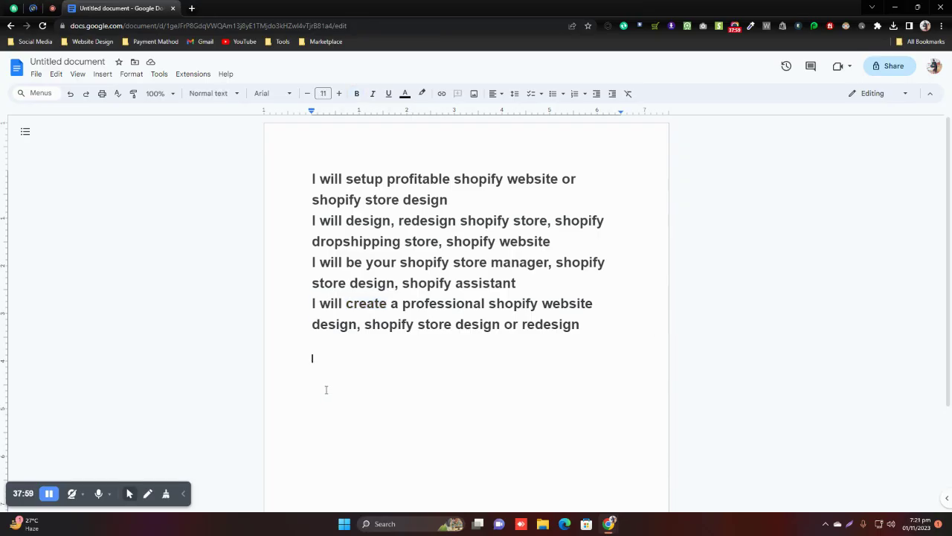
key(ctrl+v)
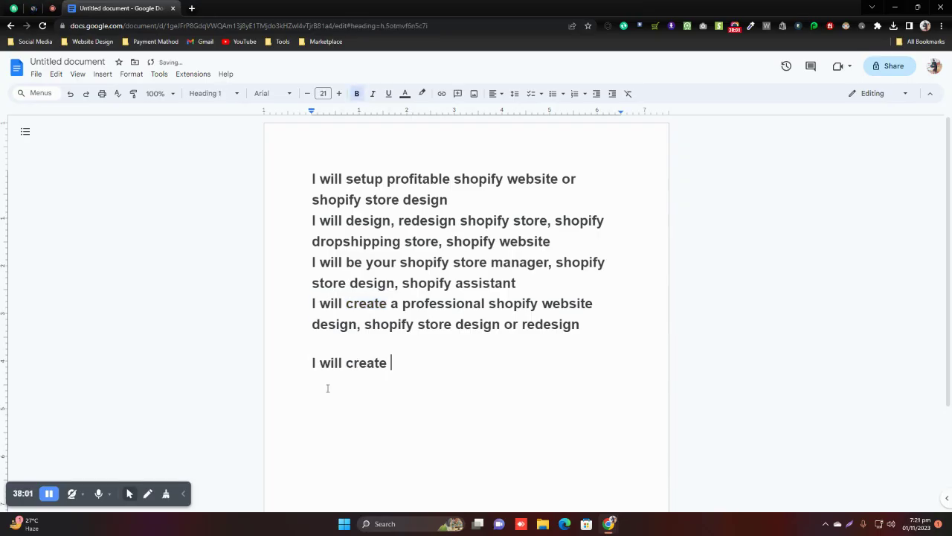
text(Shopify S)
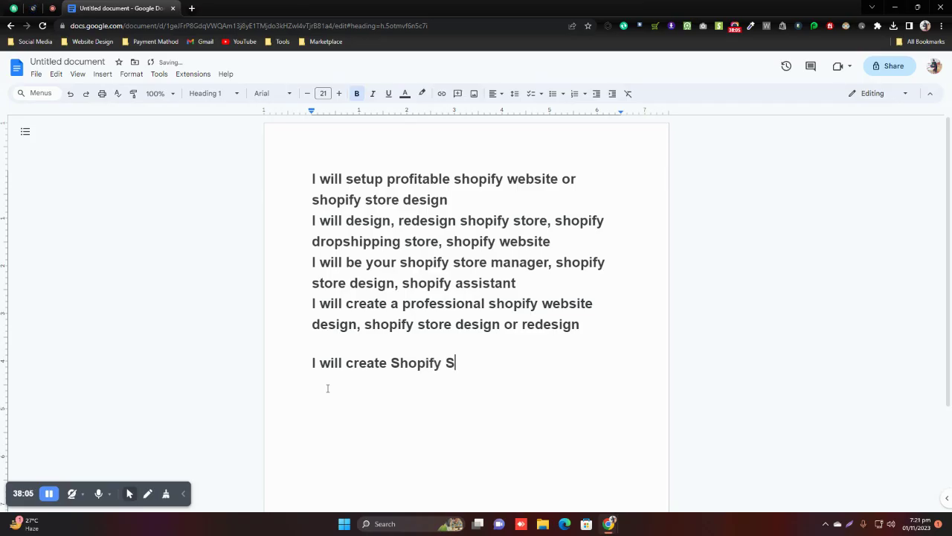
text(tore design)
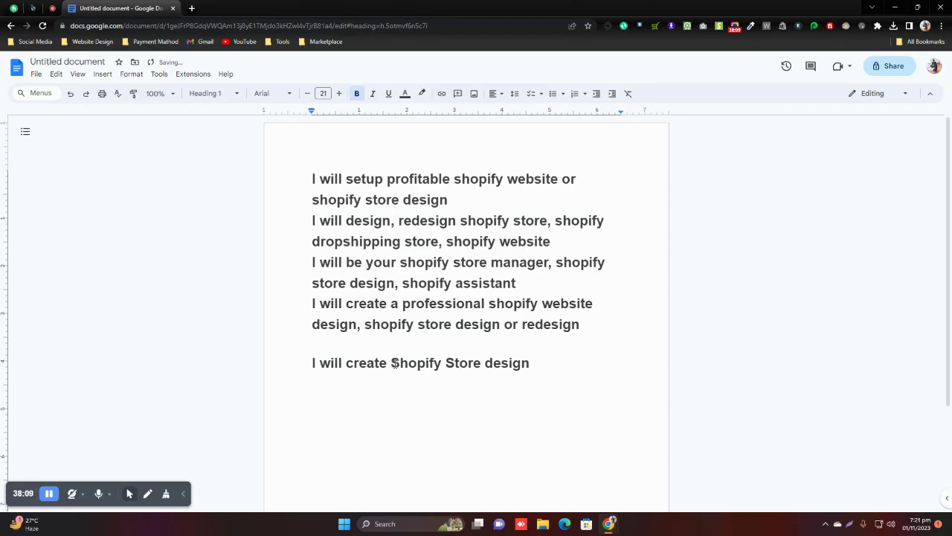
Step: Extend the own title with a comma and the second entry's wording "shopify dropshipping store, shopify website"
drag(392, 363, 529, 362)
click(538, 362)
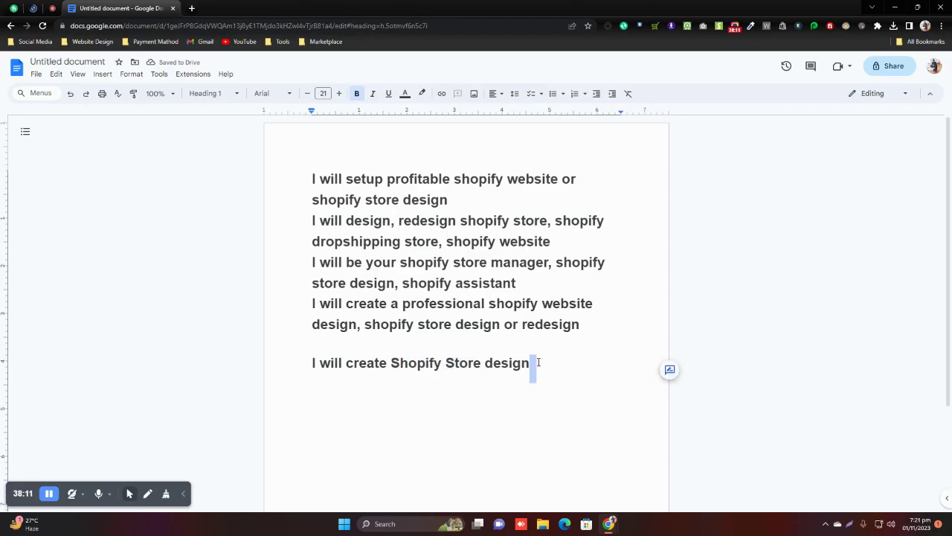
click(538, 362)
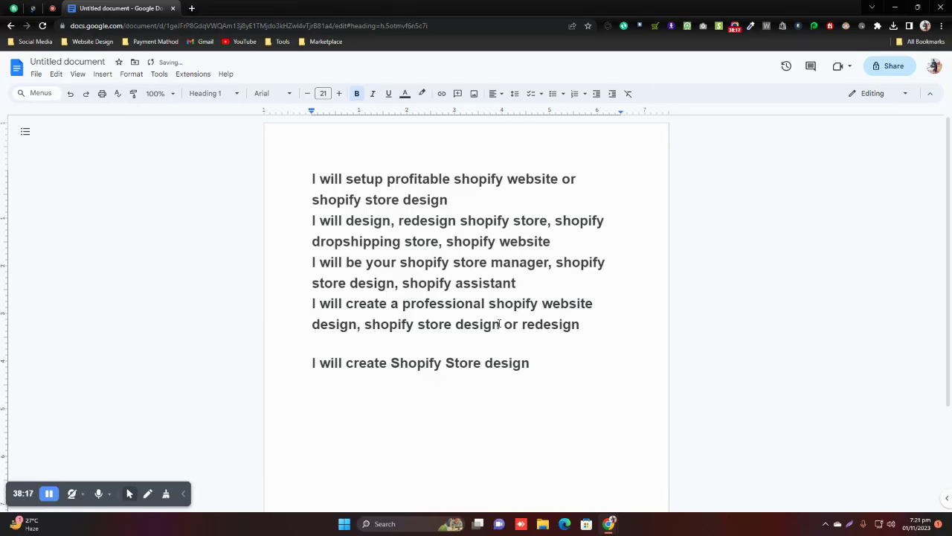
drag(555, 221, 554, 243)
key(ctrl+c)
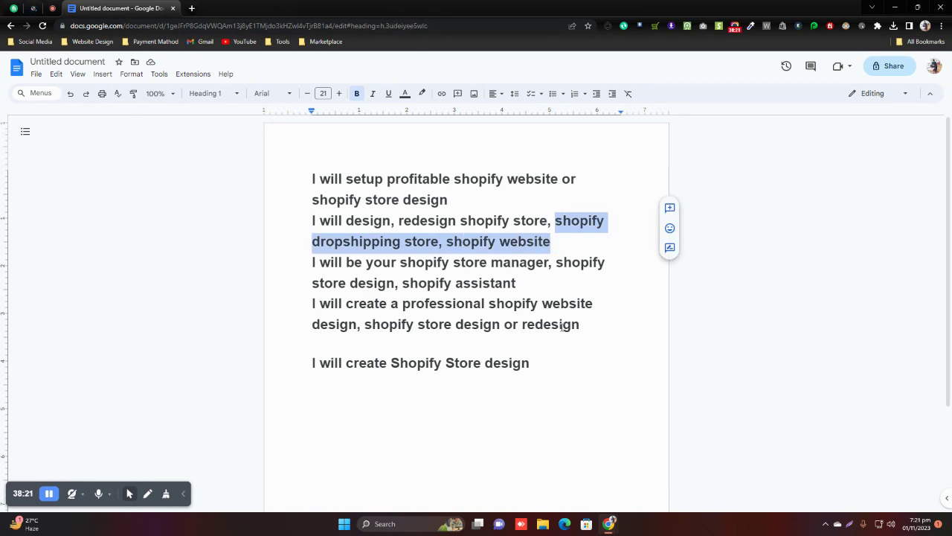
click(558, 365)
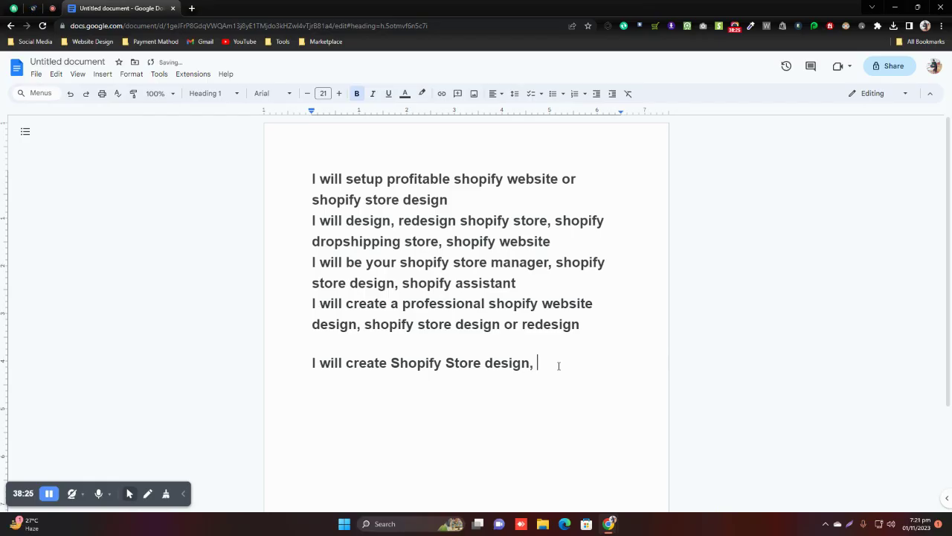
text(,)
key(ctrl+v)
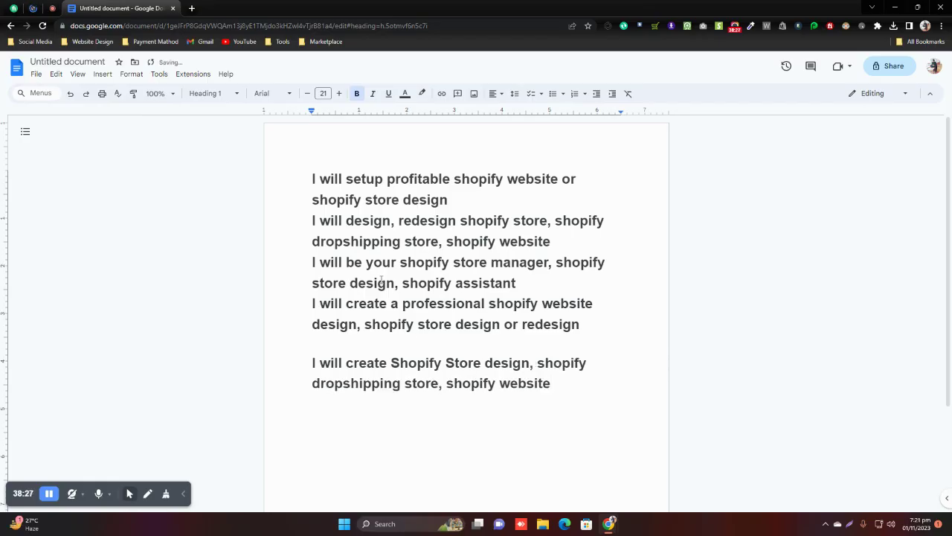
Step: Insert the label "Make by me" on its own line above the newly written title
drag(582, 328, 311, 176)
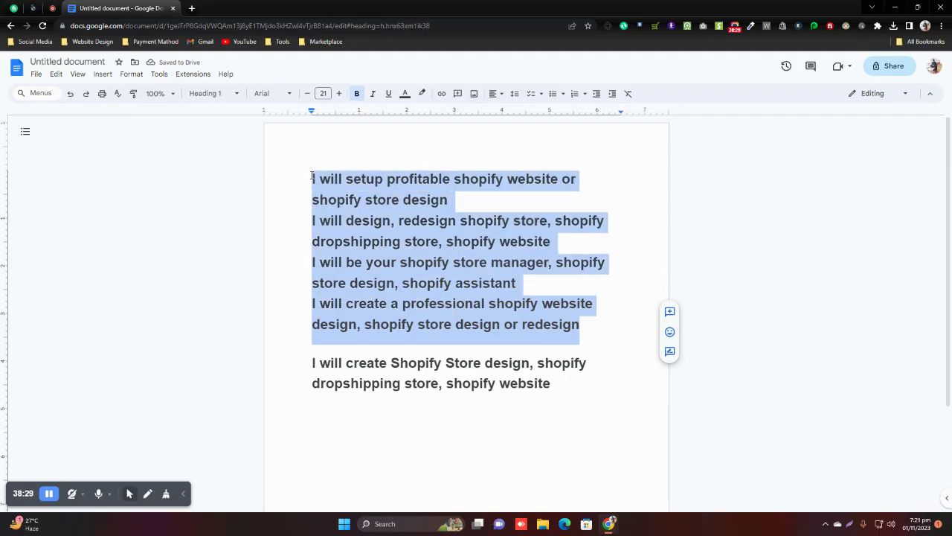
click(314, 362)
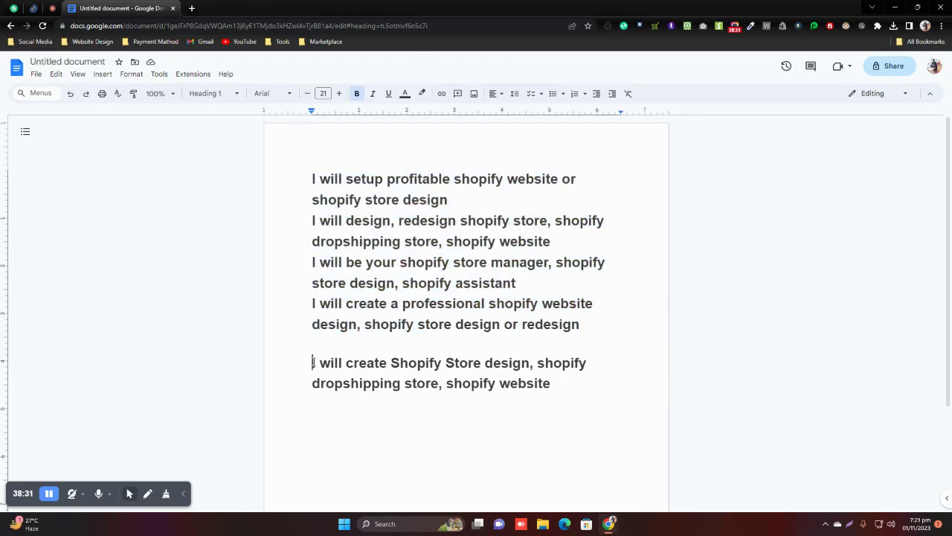
key(Return)
click(318, 364)
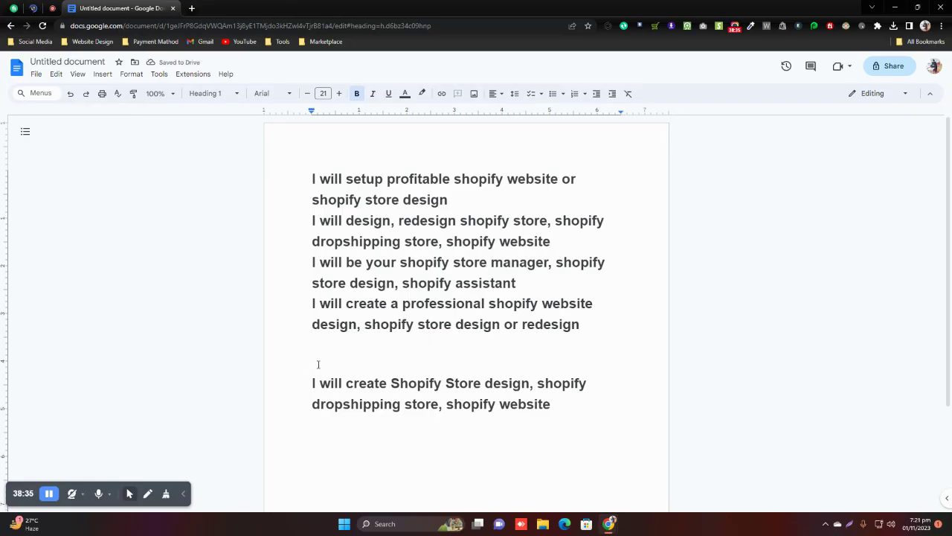
text(Make by mew)
key(BackSpace)
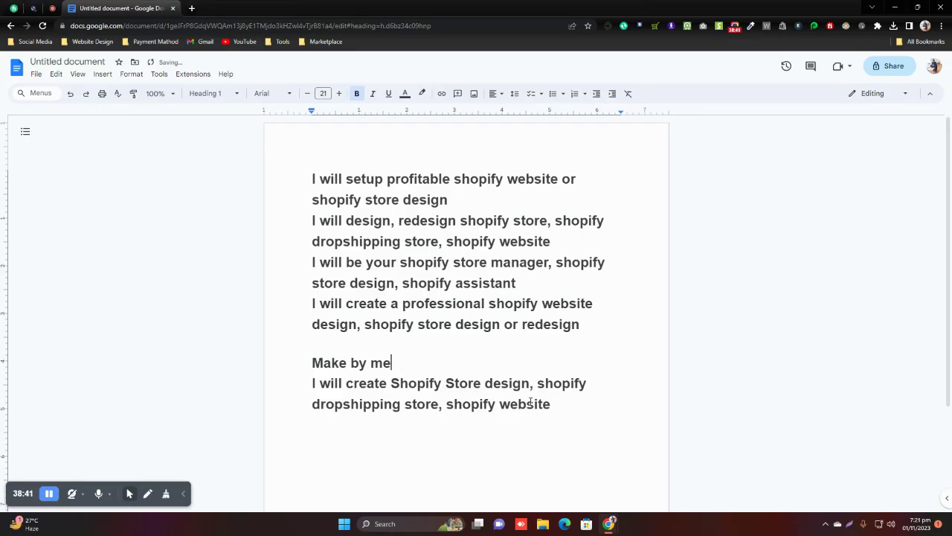
Step: Review the wording of the title under "Make by me" and look at the active gigs on the Fiverr profile
drag(312, 383, 556, 405)
click(441, 384)
drag(312, 383, 554, 411)
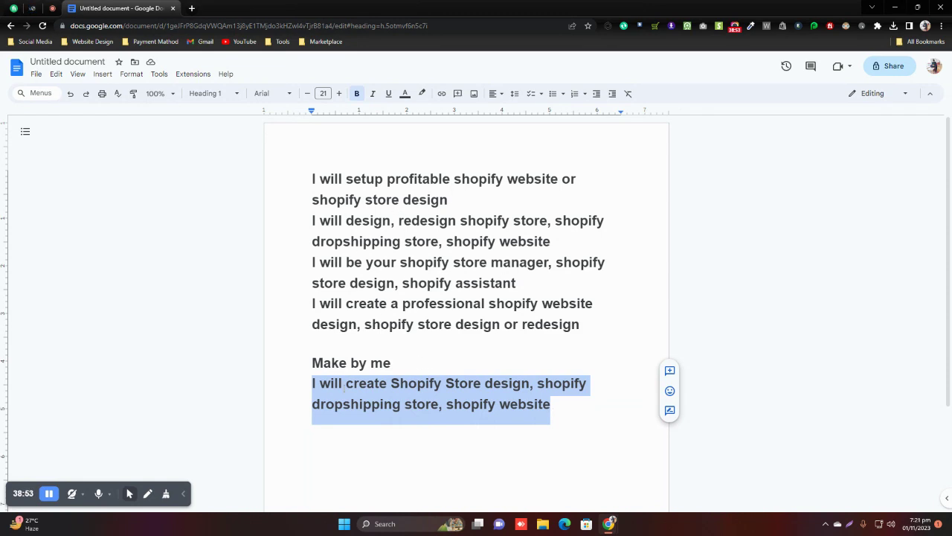
click(312, 383)
drag(313, 383, 551, 407)
click(6, 10)
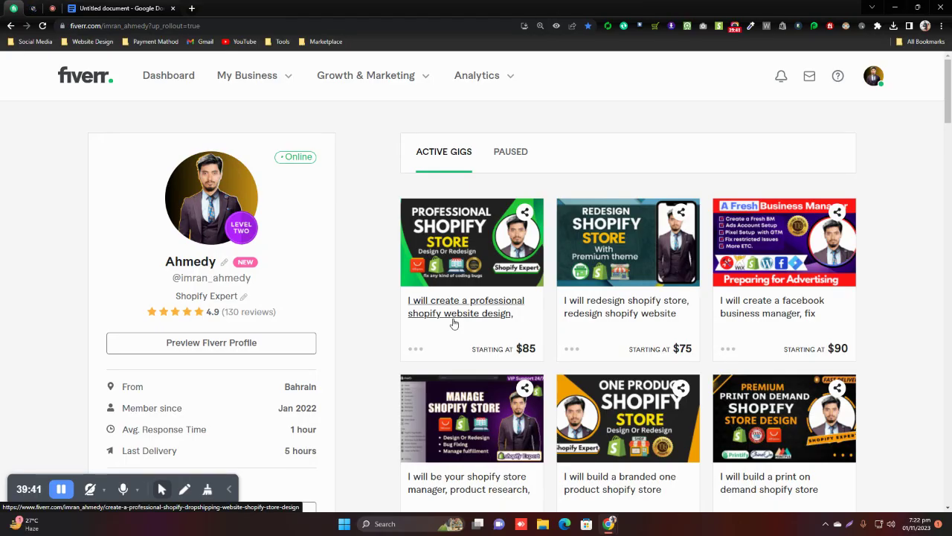
click(104, 7)
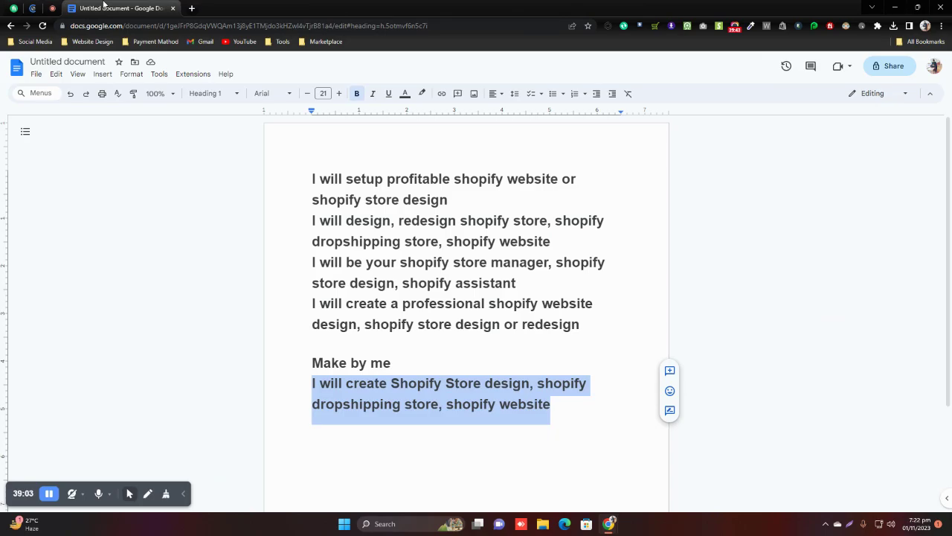
Step: Start a new line beneath the own title and briefly revisit the Fiverr profile's active gigs
click(569, 421)
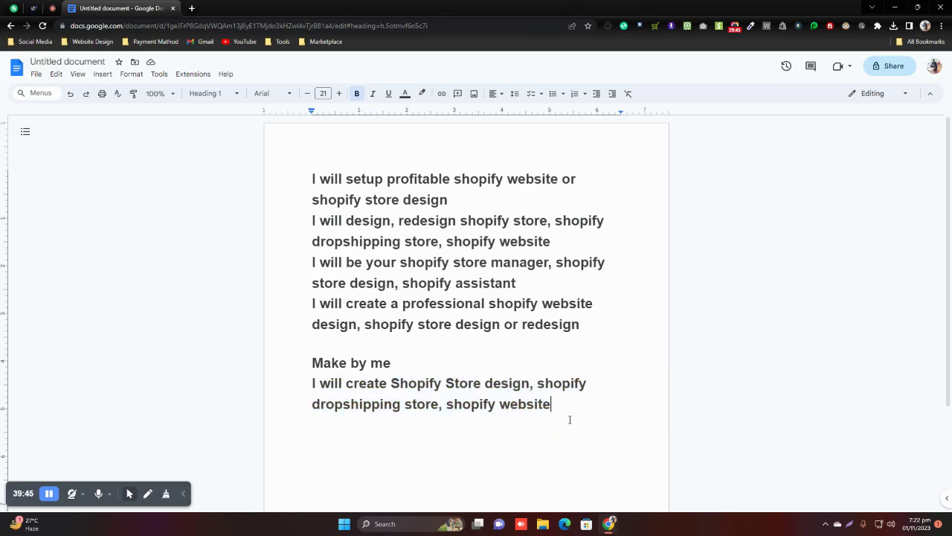
key(Return)
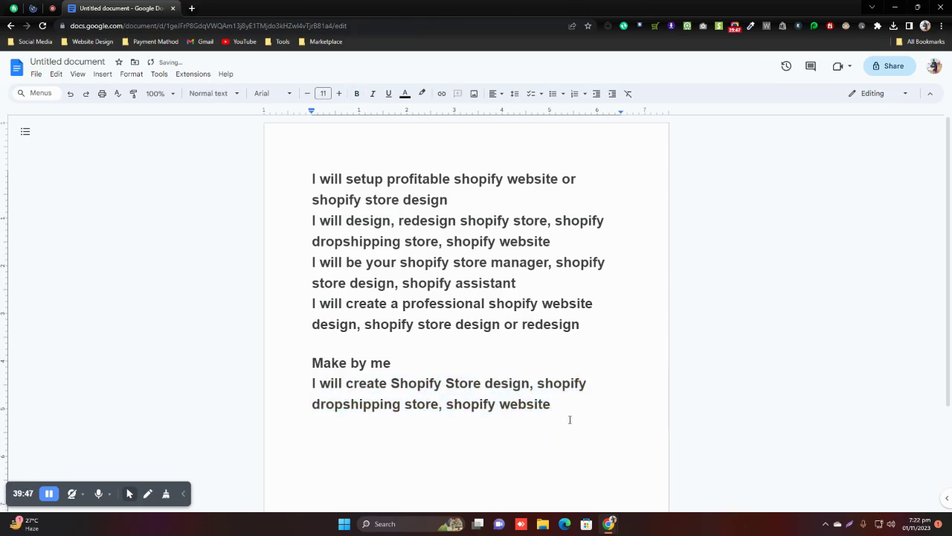
scroll(564, 419, down, 2)
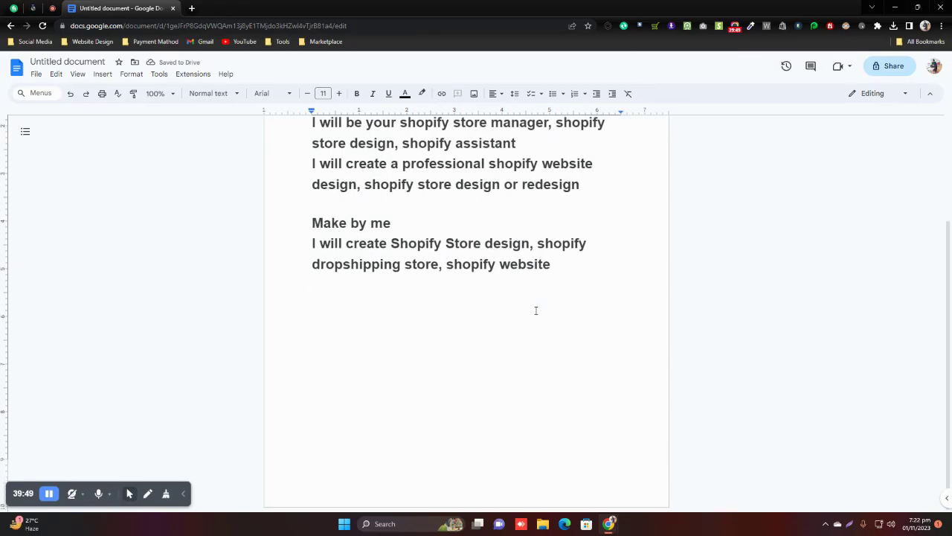
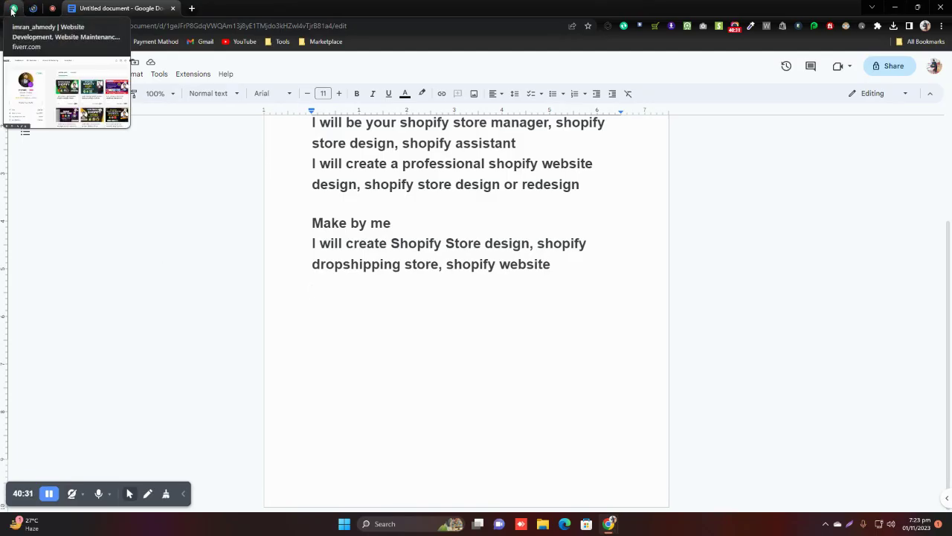
click(11, 10)
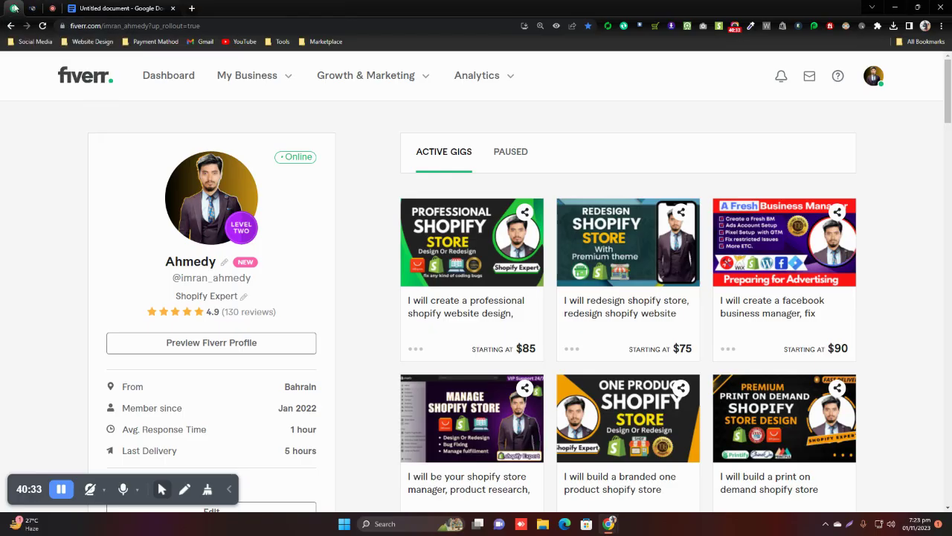
click(111, 9)
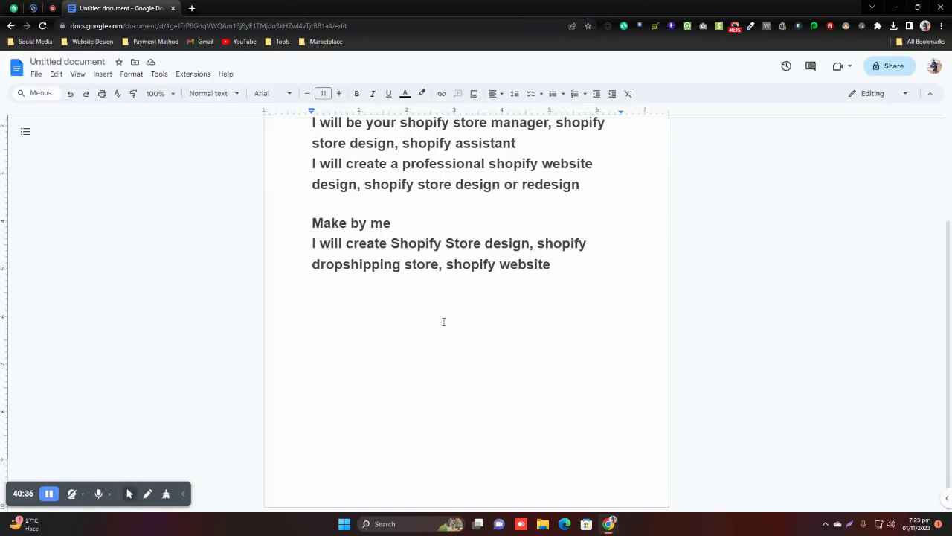
Step: Add a "Packages" section below the own title with separate entries 1, 2 and 3, leaving blank space for details
key(Return)
text(Packages)
key(Return)
text(1)
key(Return)
key(Return)
text(2)
key(Return)
key(Return)
text(3)
key(Return)
click(319, 306)
click(355, 296)
key(Return)
Step: Open the profile's professional Shopify website design gig on Fiverr and examine the Basic and Standard package descriptions
key(ctrl+1)
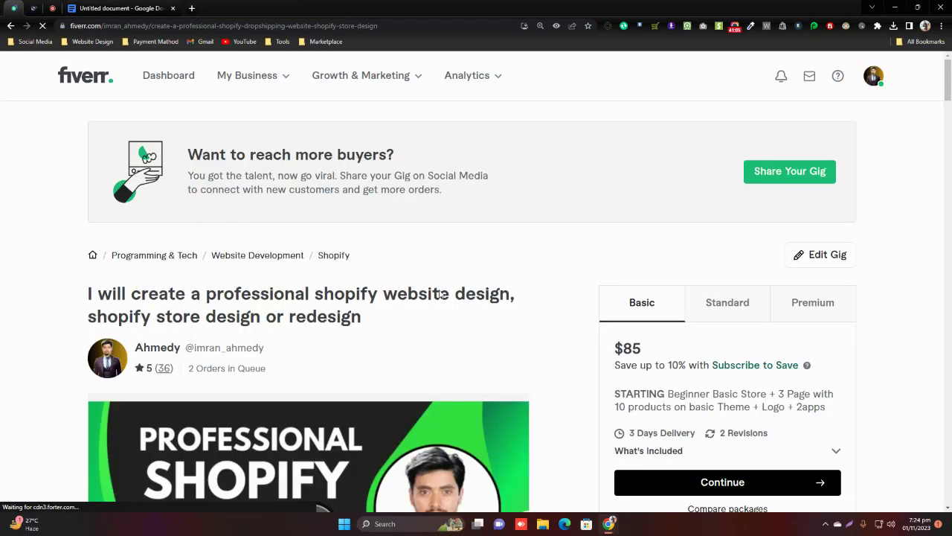
mouse_move(949, 90)
mouse_down()
mouse_move(950, 119)
mouse_move(950, 92)
mouse_up()
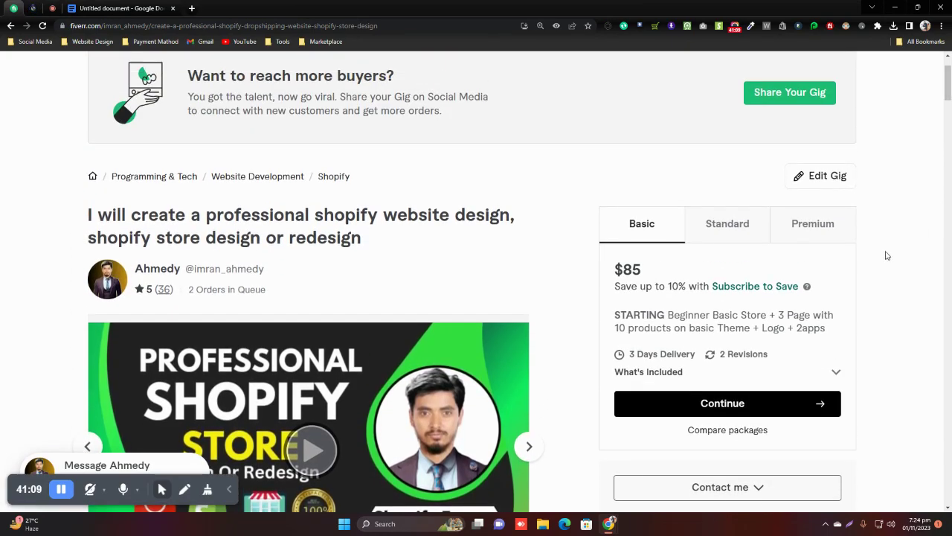
drag(668, 314, 765, 315)
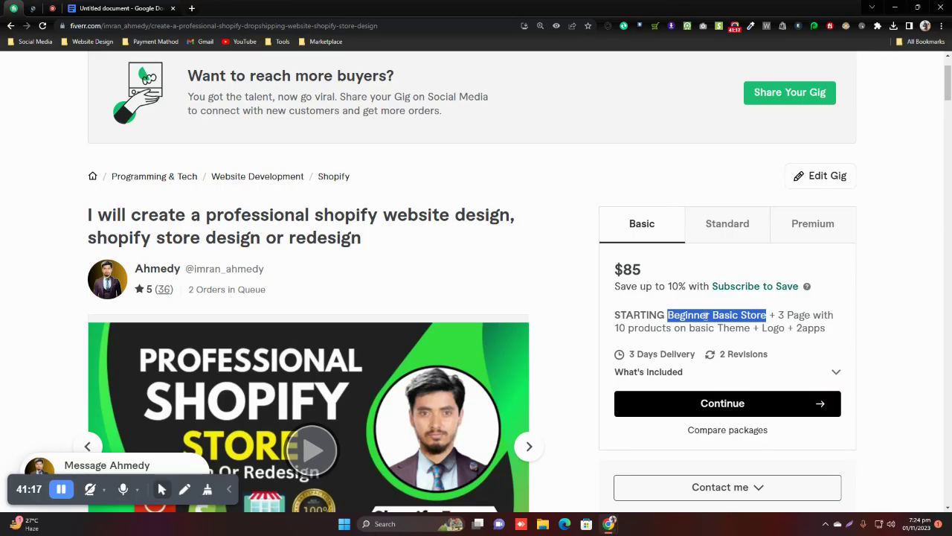
click(696, 317)
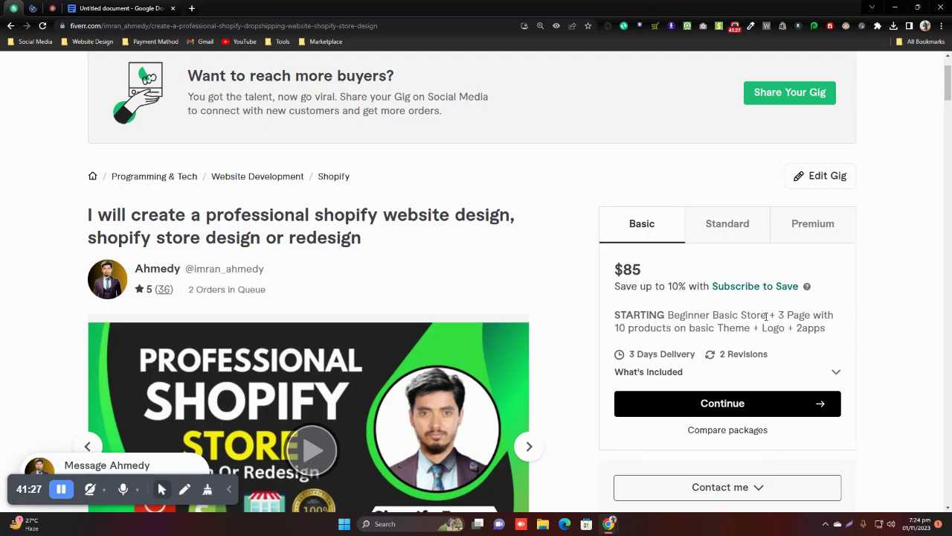
mouse_move(781, 315)
mouse_down()
mouse_move(834, 316)
mouse_move(757, 328)
mouse_move(779, 328)
mouse_up()
click(781, 314)
click(709, 224)
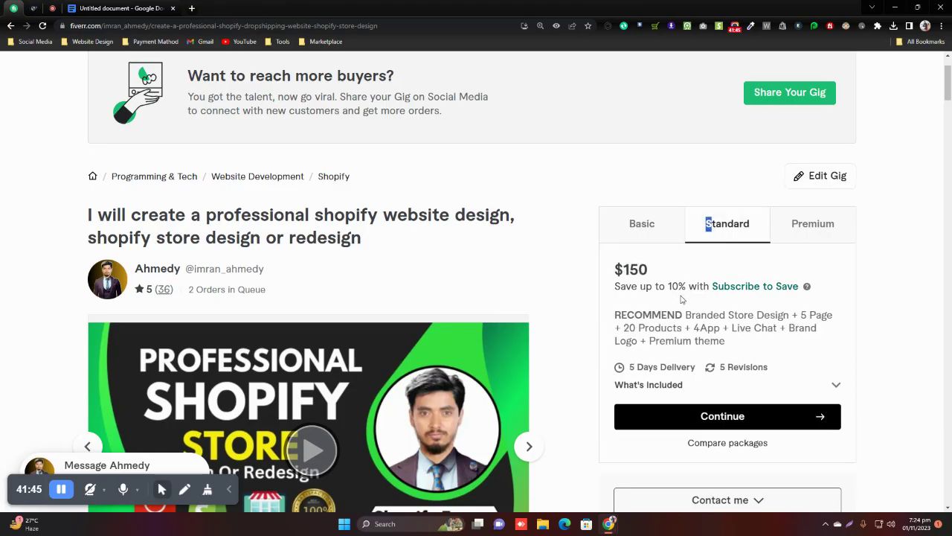
Step: Read through the Standard package description of the Fiverr gig, covering store design, pages, products, apps, logo and theme
drag(693, 314, 685, 314)
click(732, 314)
drag(764, 315, 757, 314)
click(819, 315)
drag(685, 315, 732, 348)
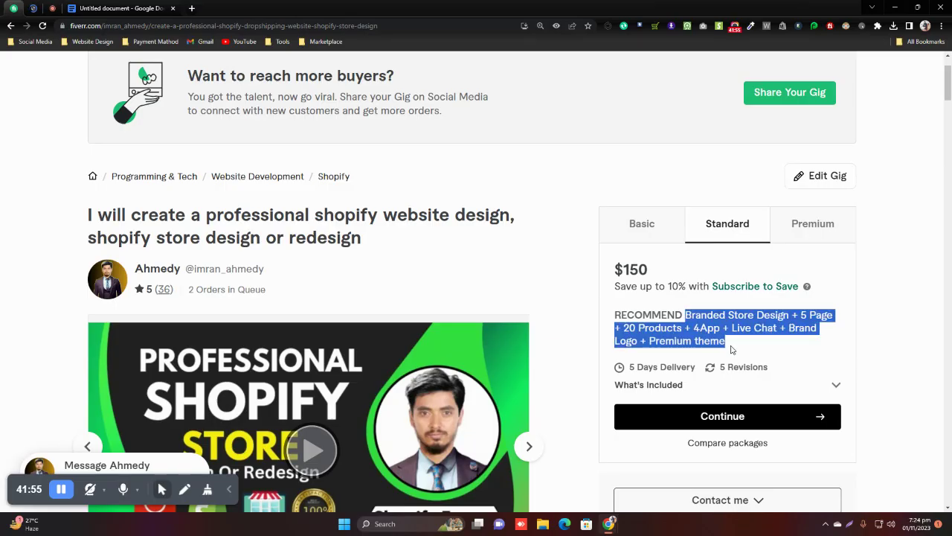
click(743, 327)
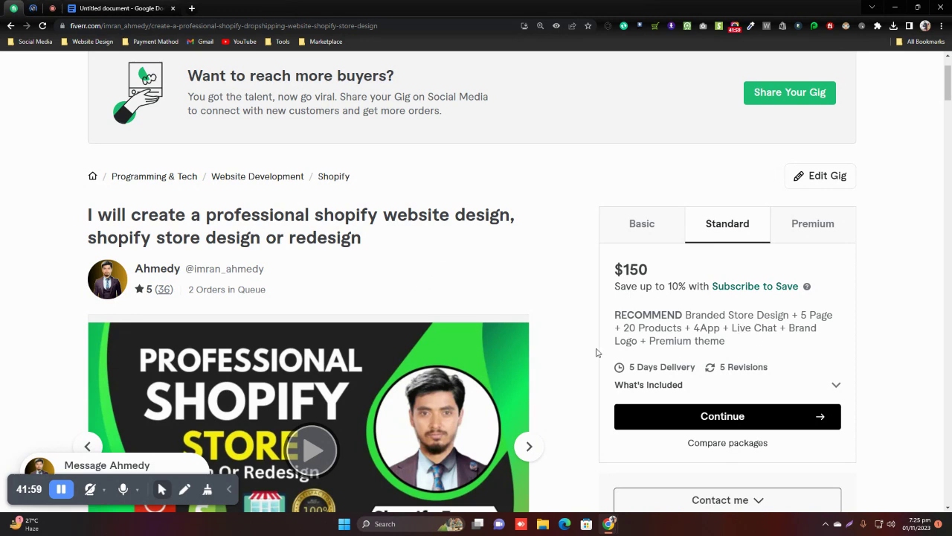
Step: Compare the gig's Premium, Standard and Basic packages and check the numbered package entries in the document
click(816, 230)
click(675, 240)
click(710, 237)
click(813, 236)
click(647, 236)
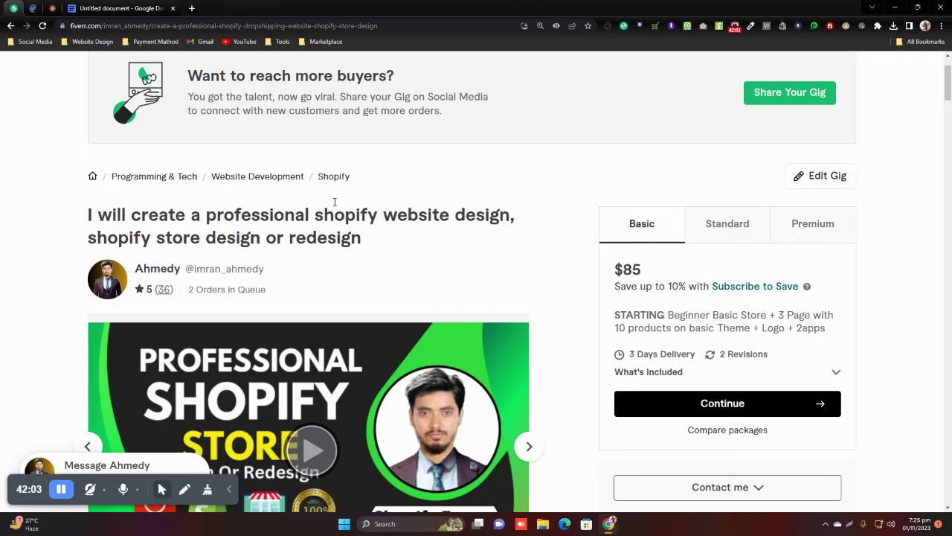
click(129, 7)
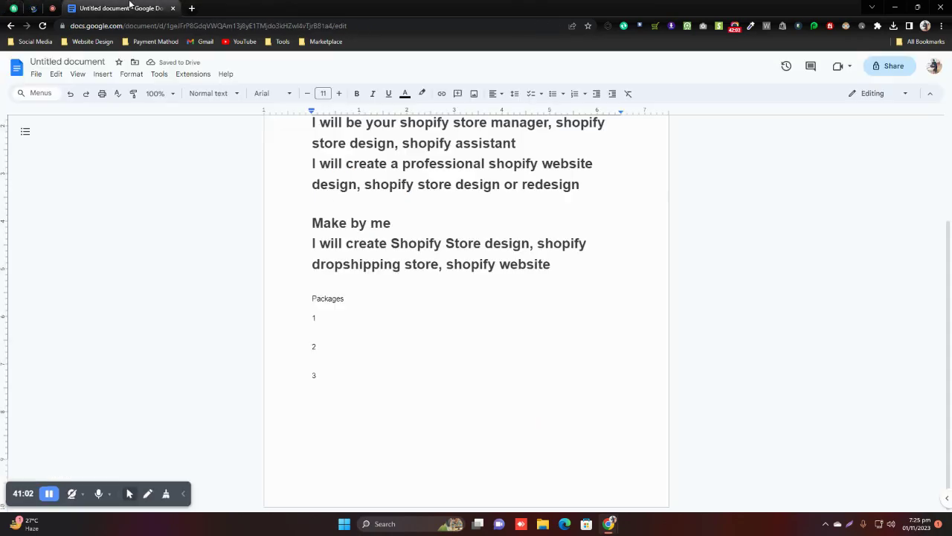
click(329, 349)
click(335, 373)
click(14, 8)
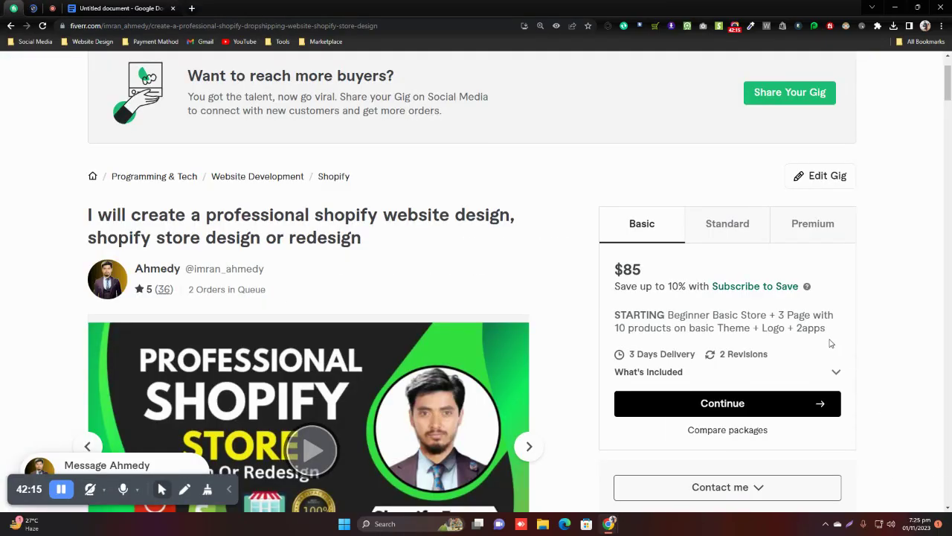
Step: Copy the gig's Premium package description from "Special Quality Design" to "VIP SUPPORT" into package entry 3 of the document, spaced from its number
click(818, 230)
drag(764, 342, 727, 316)
key(ctrl+c)
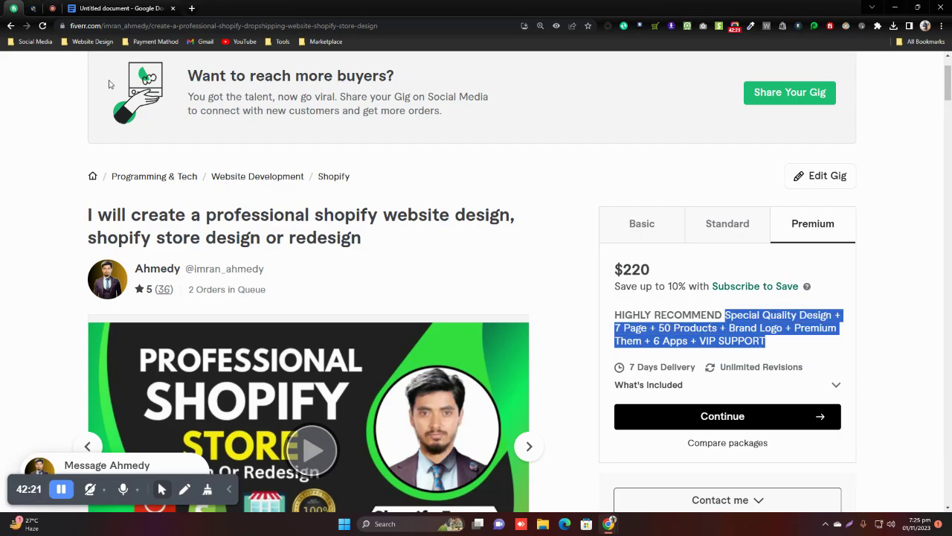
click(110, 6)
click(368, 372)
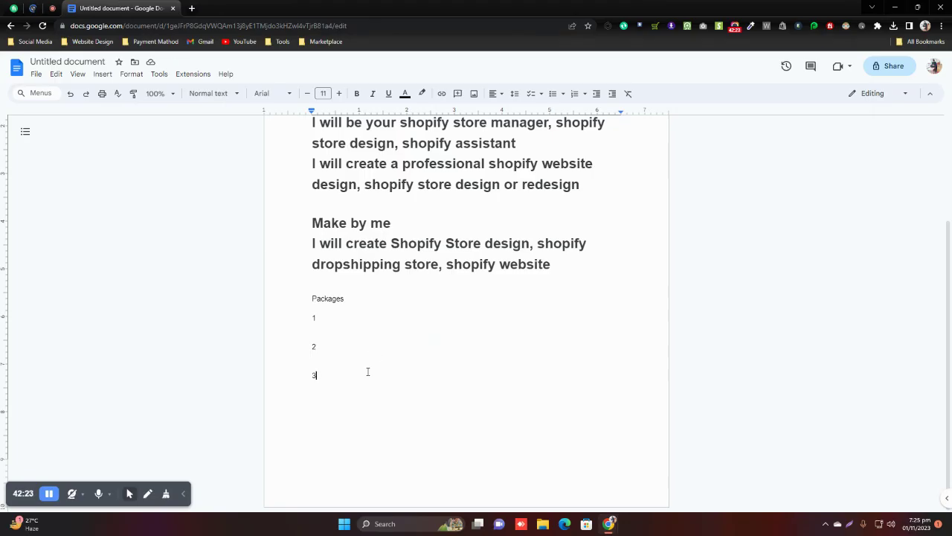
key(ctrl+v)
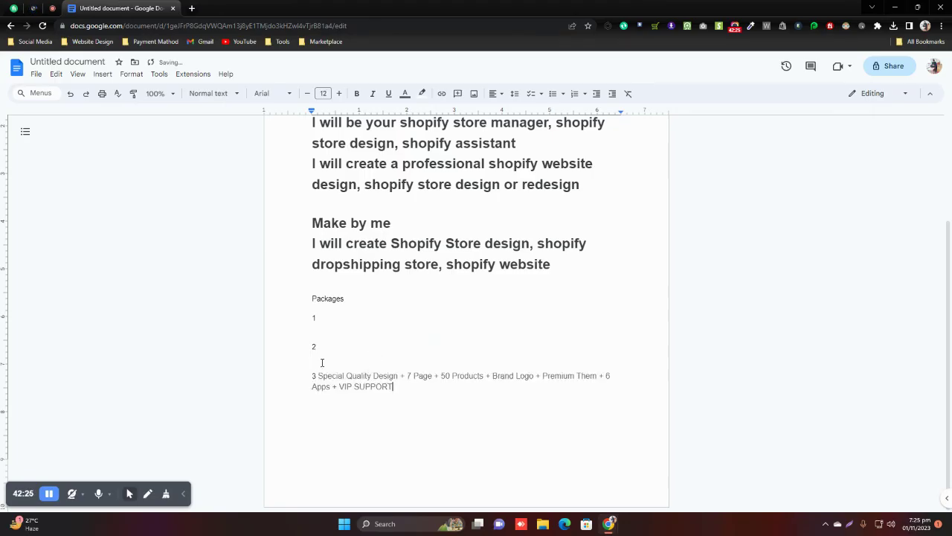
click(318, 374)
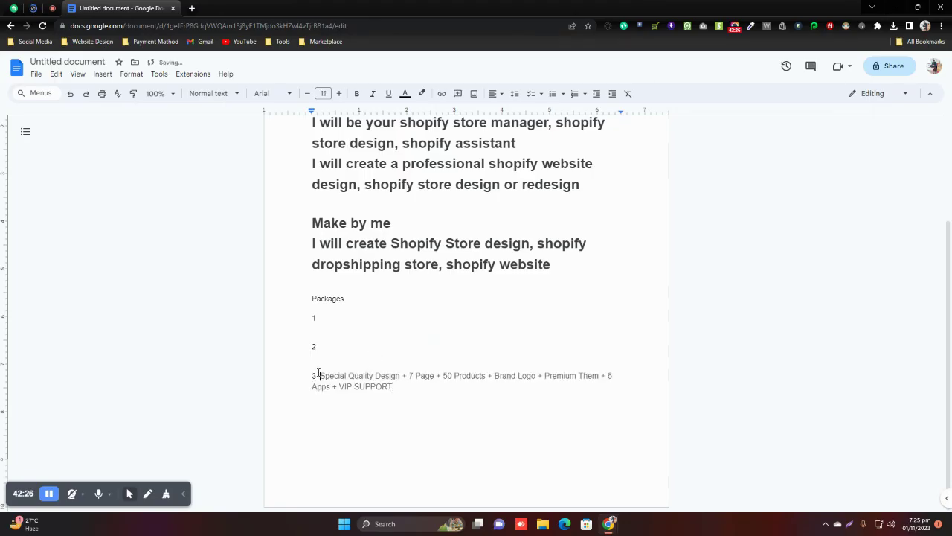
Step: Add blank lines below package entry 3 and review the own title and the "Packages" heading
click(403, 387)
click(316, 425)
key(Return)
key(Return)
drag(558, 281, 311, 245)
drag(353, 306, 309, 296)
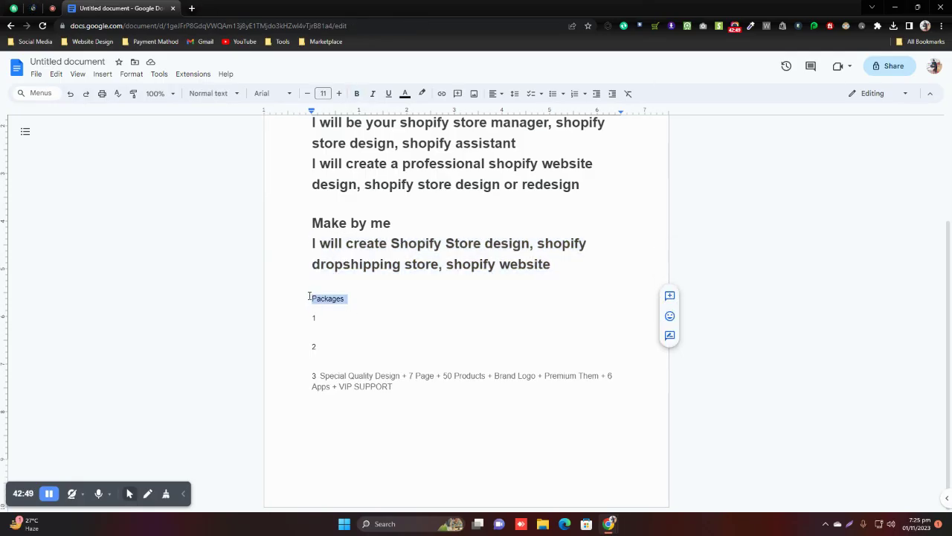
click(337, 431)
click(324, 432)
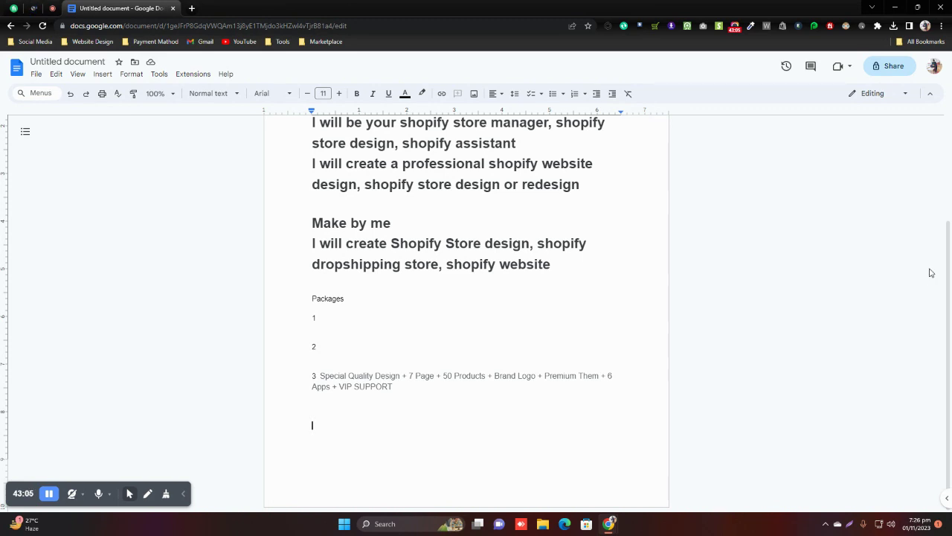
Step: Examine the Fiverr gig's "About this gig" description for keywords such as "One Product Shopify Store" and "Single Product Store"
click(10, 7)
scroll(406, 154, down, 10)
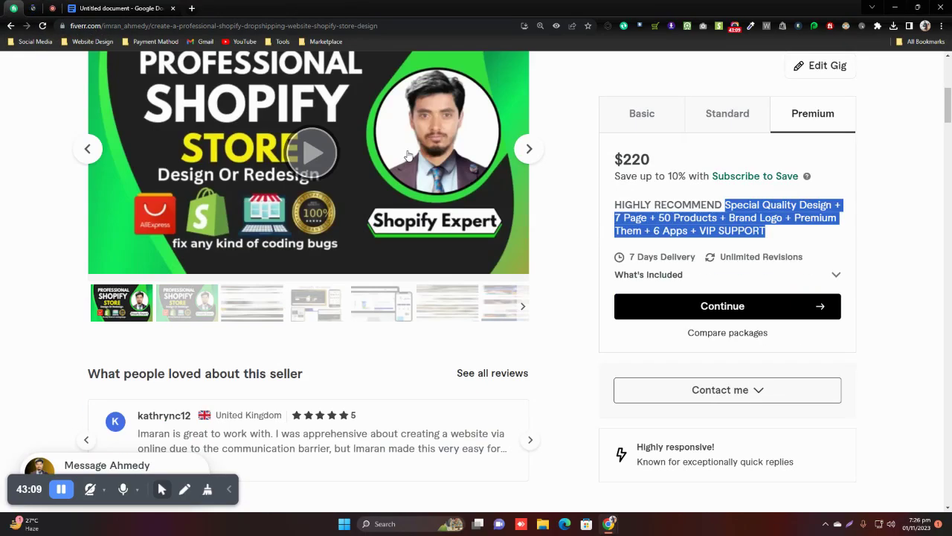
click(4, 259)
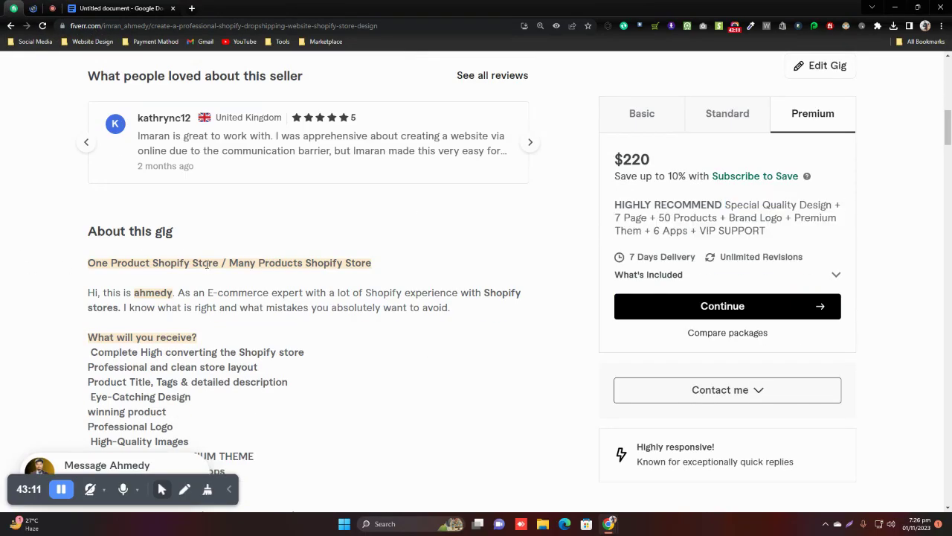
drag(219, 262, 89, 261)
scroll(86, 260, up, 4)
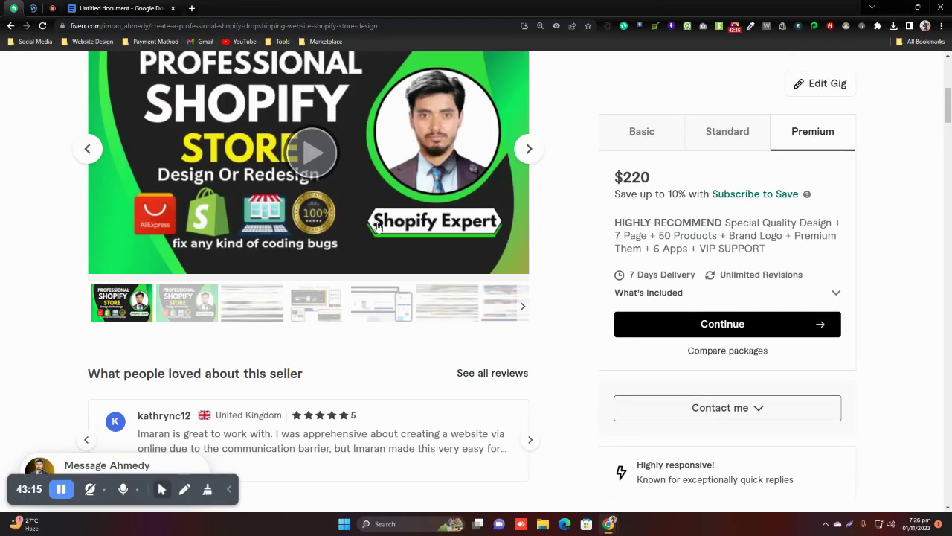
scroll(278, 290, down, 4)
drag(219, 263, 87, 266)
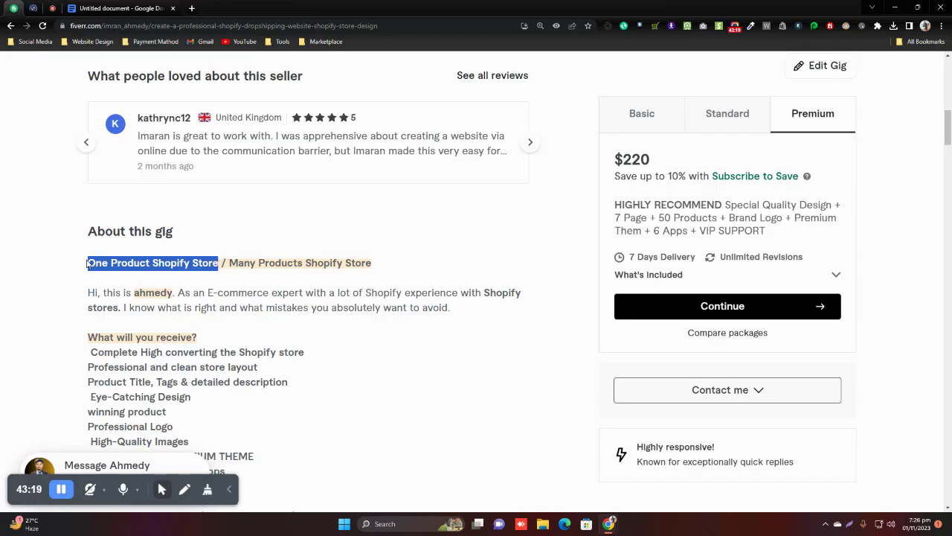
scroll(380, 296, down, 4)
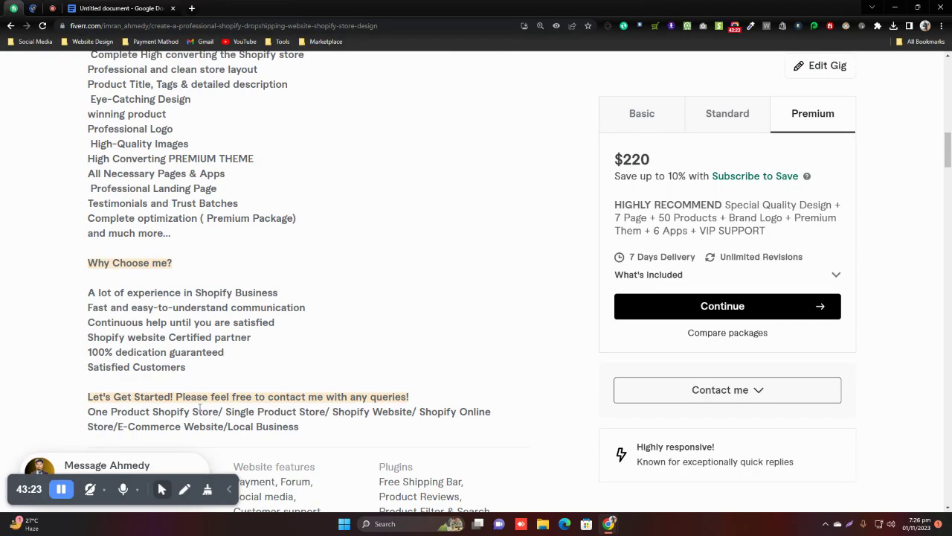
drag(225, 412, 325, 411)
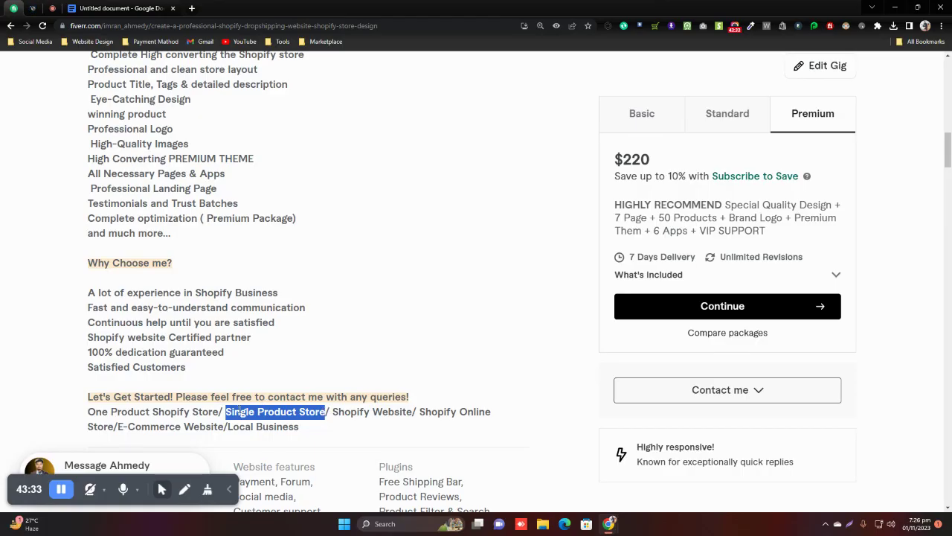
Step: Review how the keywords "store" and "website" are used in the gig's title
scroll(290, 363, up, 4)
scroll(354, 337, up, 3)
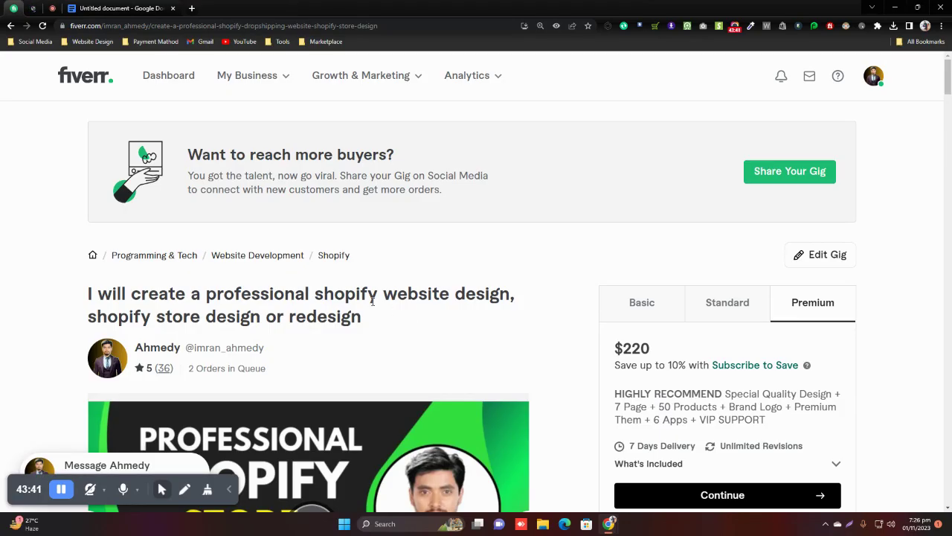
drag(201, 316, 158, 316)
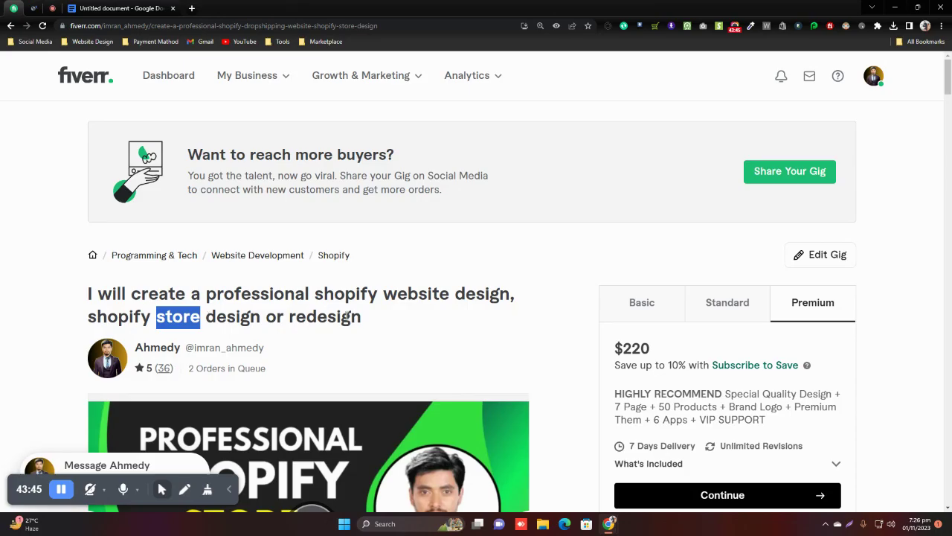
drag(384, 298, 440, 298)
drag(203, 316, 159, 318)
drag(450, 294, 384, 296)
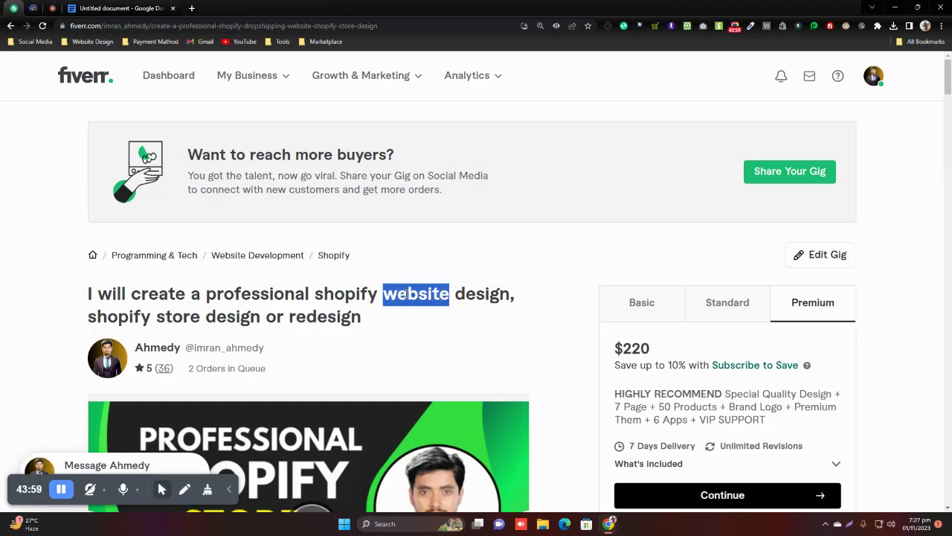
click(402, 295)
Step: Look through the gig's full page, including its description, package comparison, reviews and related tags
scroll(408, 298, down, 3)
scroll(408, 301, down, 5)
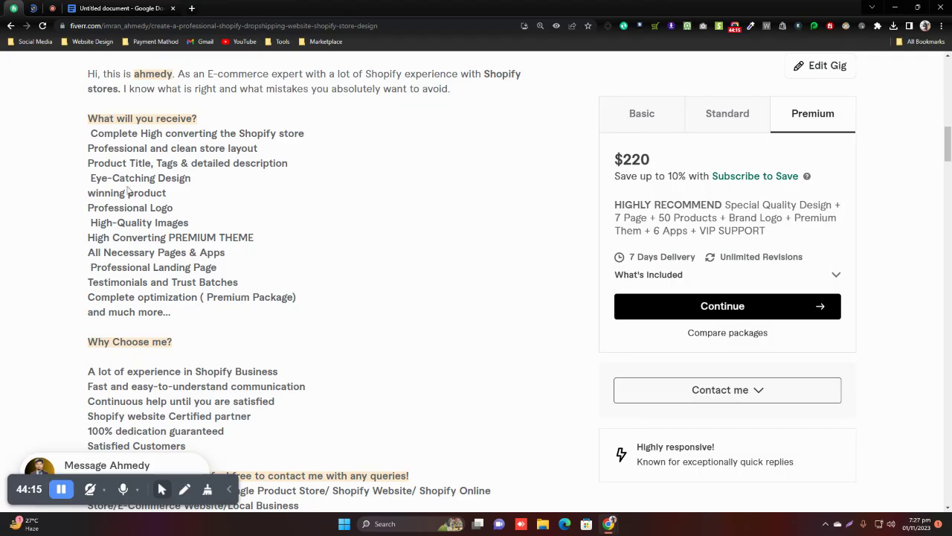
scroll(235, 275, up, 3)
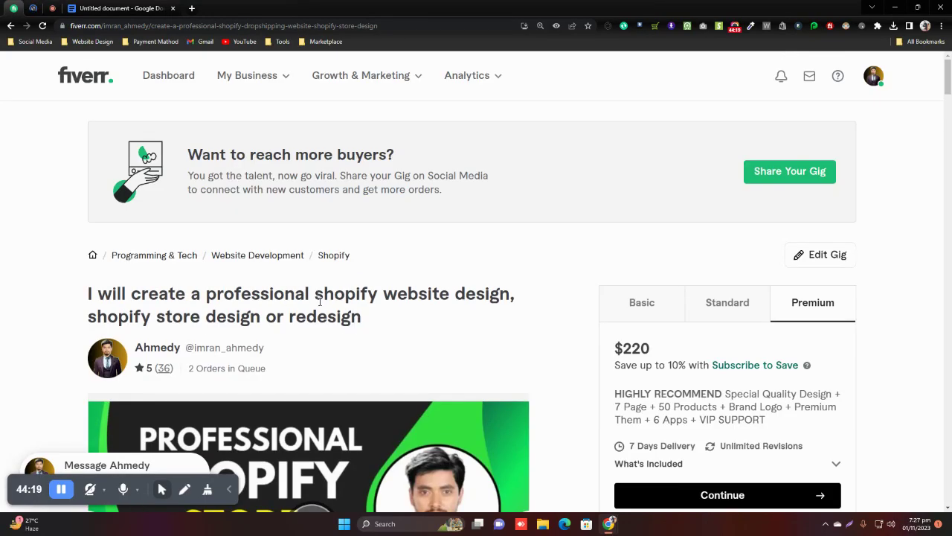
scroll(321, 302, down, 15)
scroll(279, 277, down, 15)
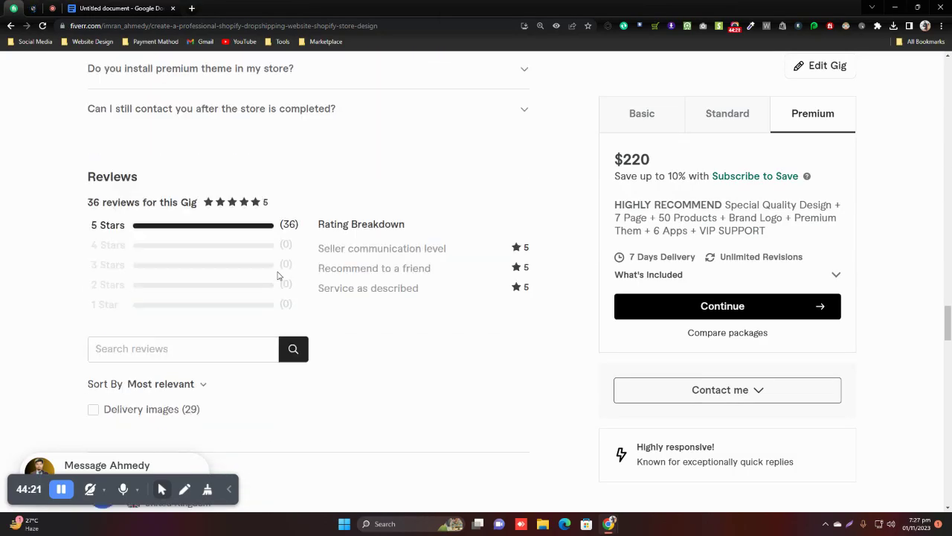
scroll(280, 274, up, 2)
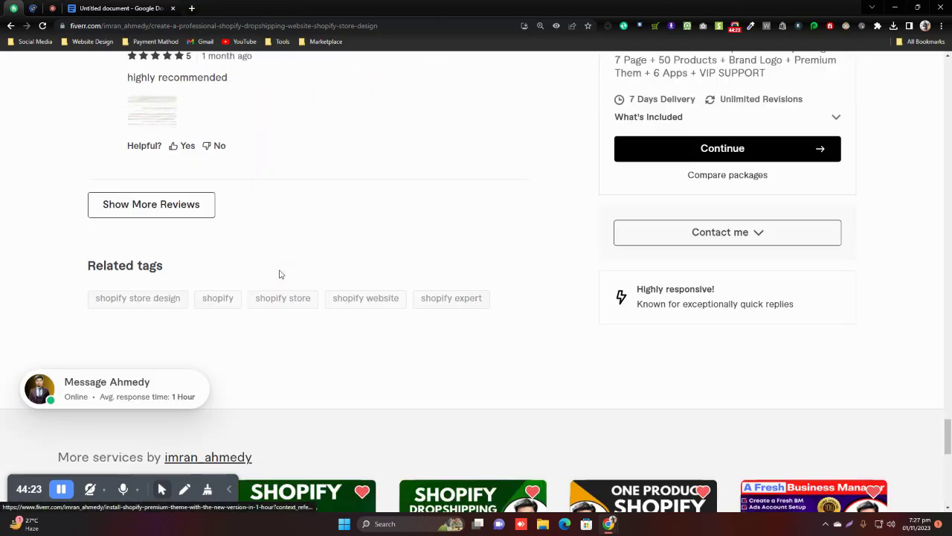
scroll(398, 308, up, 15)
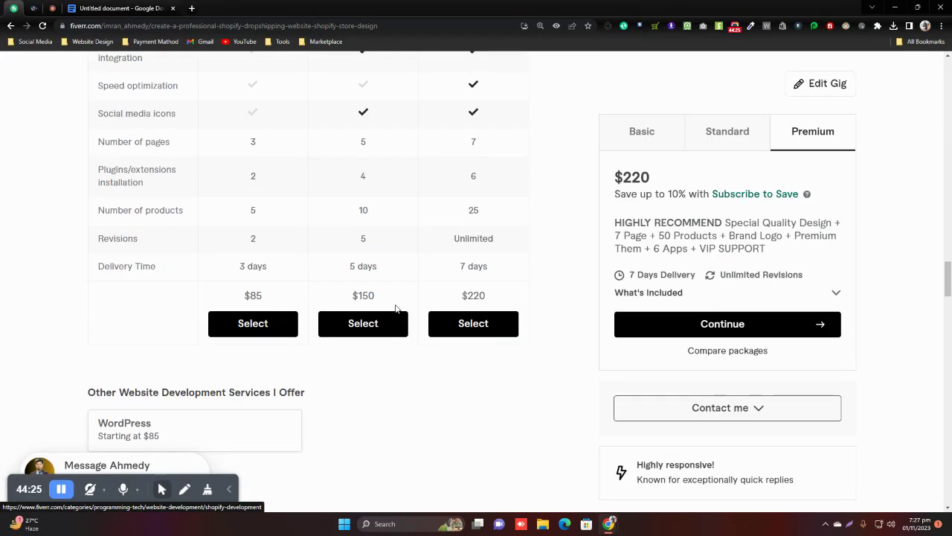
scroll(394, 307, down, 4)
scroll(290, 304, up, 8)
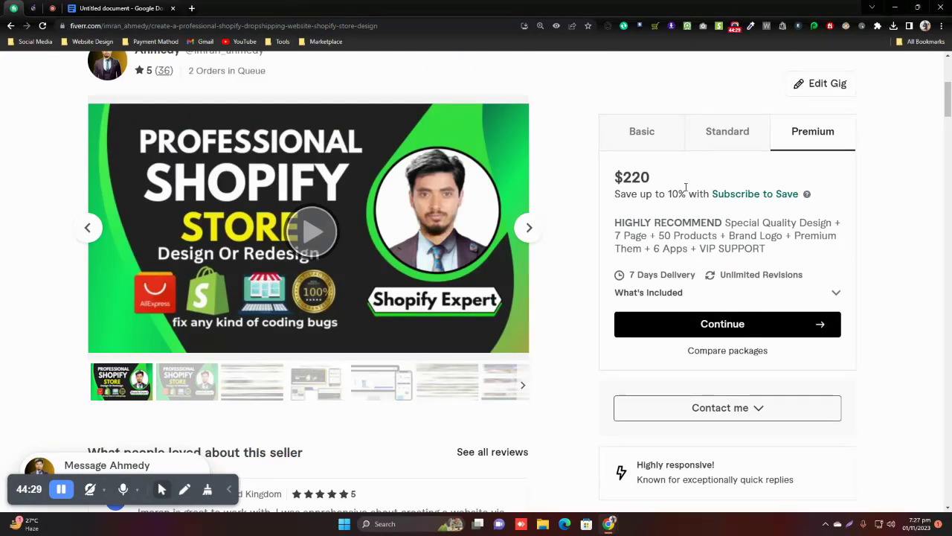
Step: Compare the prices and descriptions of the gig's Basic, Standard and Premium packages again
click(654, 131)
click(726, 131)
click(613, 132)
click(729, 134)
click(785, 130)
click(733, 128)
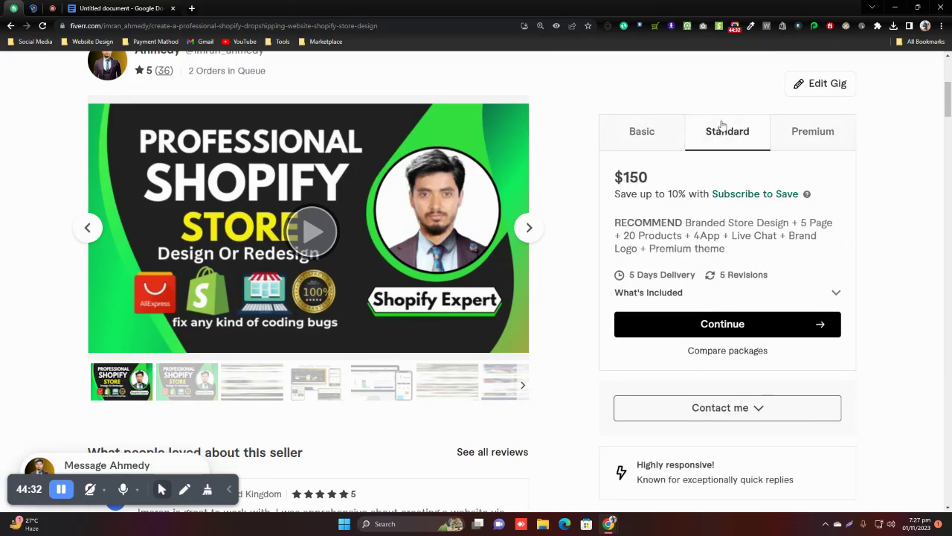
click(638, 136)
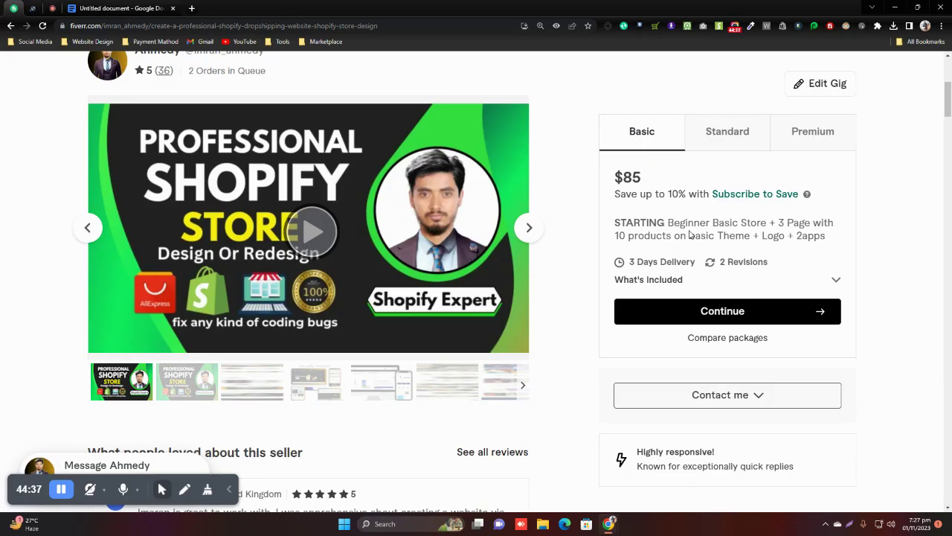
click(734, 134)
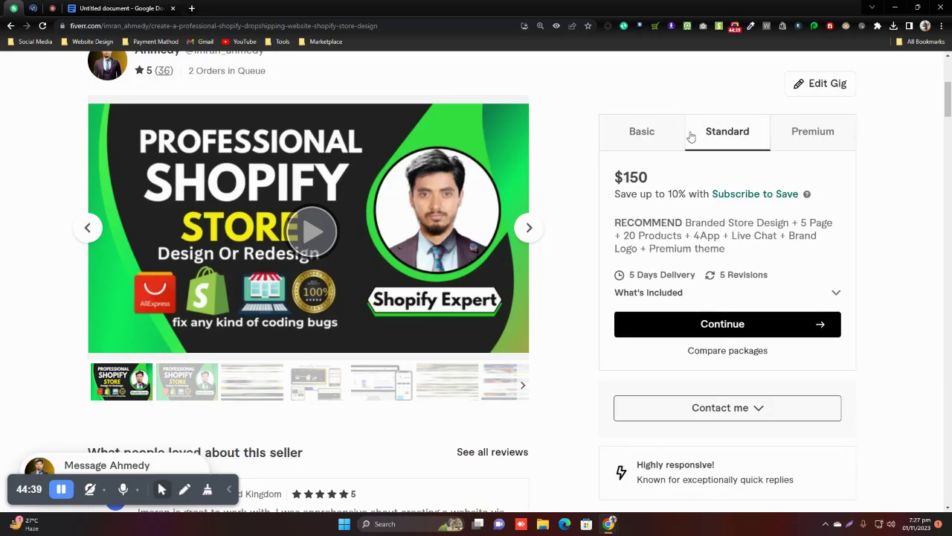
Step: Return to the document and review the own title together with the package entries
click(123, 8)
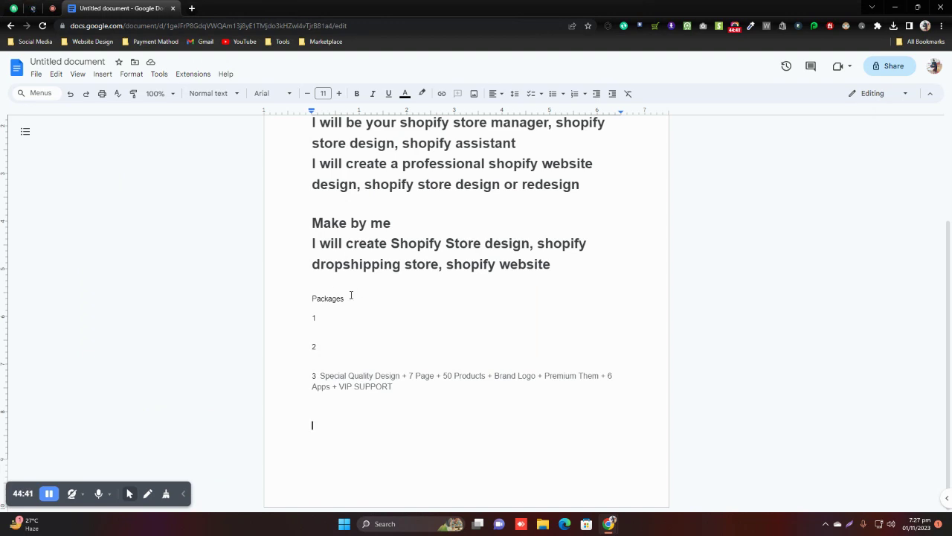
drag(308, 243, 410, 395)
double_click(364, 452)
click(296, 421)
Step: Name the document "I will setup profitable shopify website or shopify store design" and share it with anyone with the link as Viewer
click(884, 65)
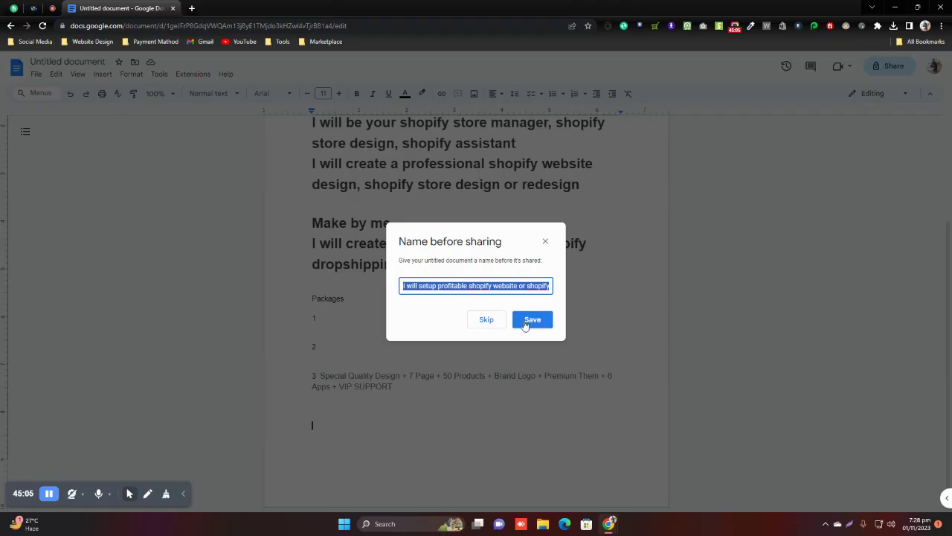
click(526, 320)
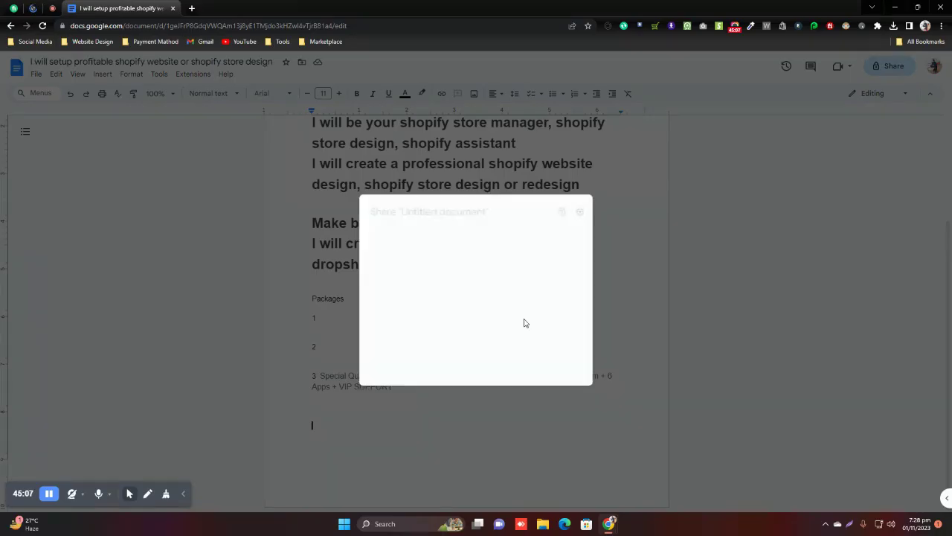
click(418, 325)
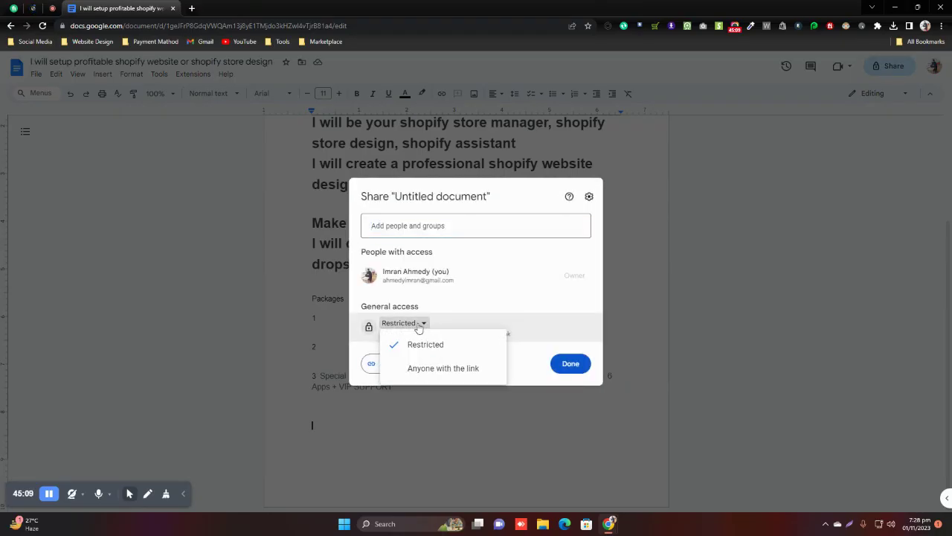
click(428, 367)
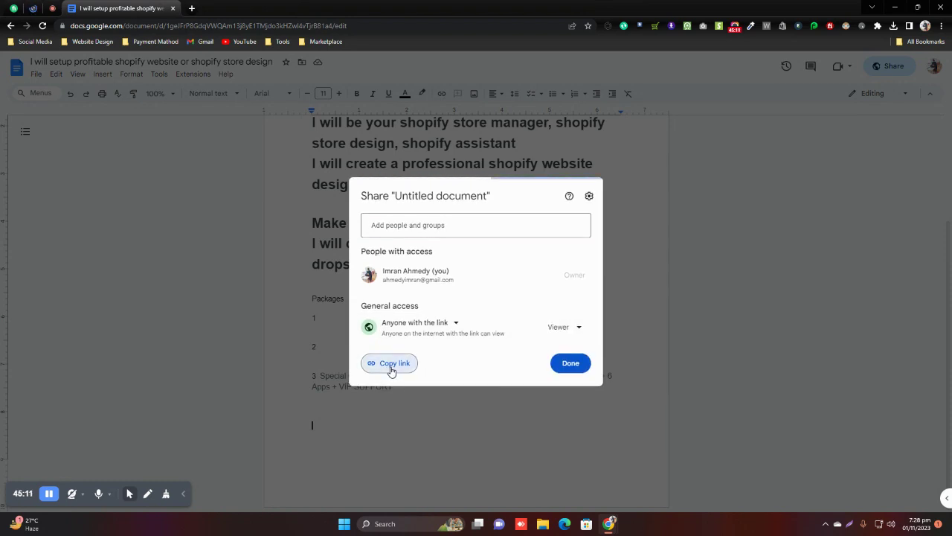
click(570, 363)
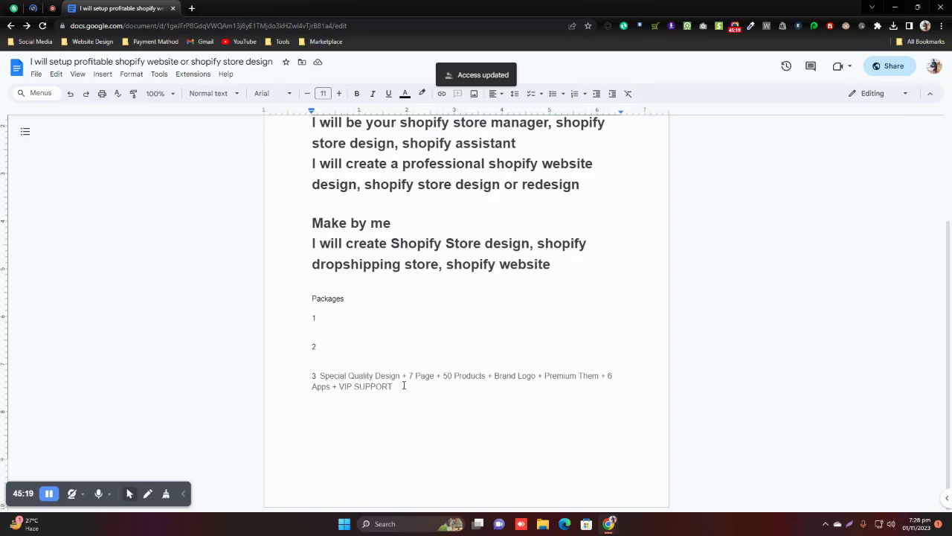
Step: Move the package 3 description onto its own line below the number 3 in the Packages section
double_click(326, 352)
click(328, 351)
click(324, 414)
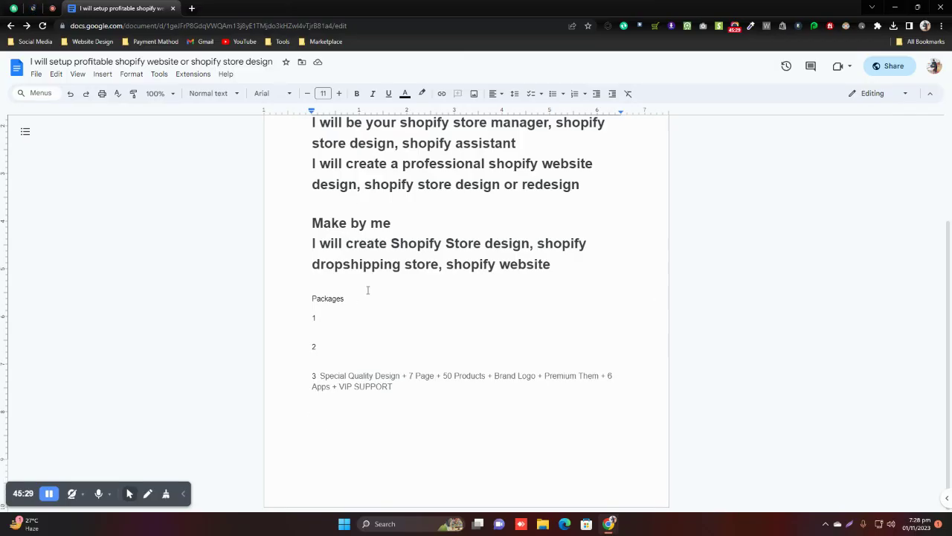
key(Return)
click(326, 319)
click(318, 351)
click(322, 375)
key(Return)
click(322, 371)
click(327, 338)
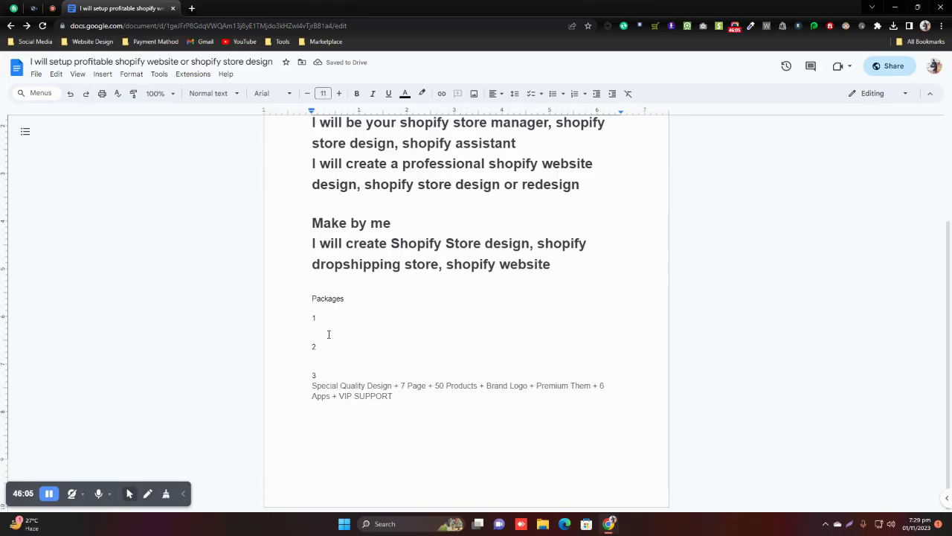
Step: Remove and re-insert the blank lines separating package entries 1, 2 and 3
key(BackSpace)
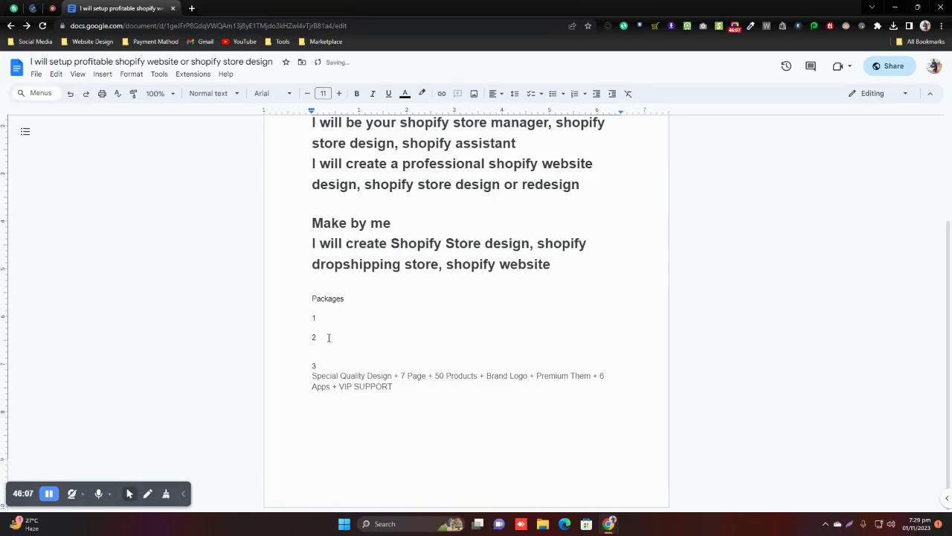
key(Return)
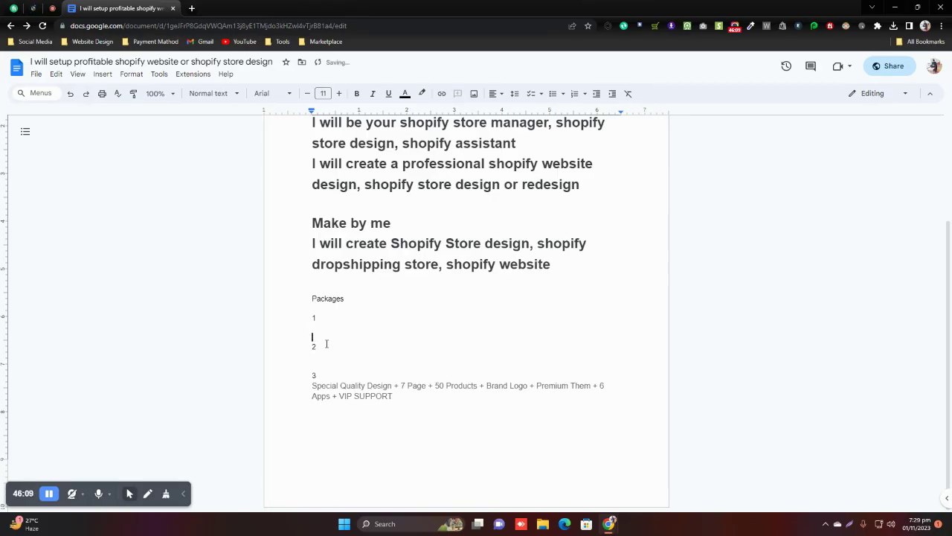
click(332, 349)
key(Delete)
click(306, 341)
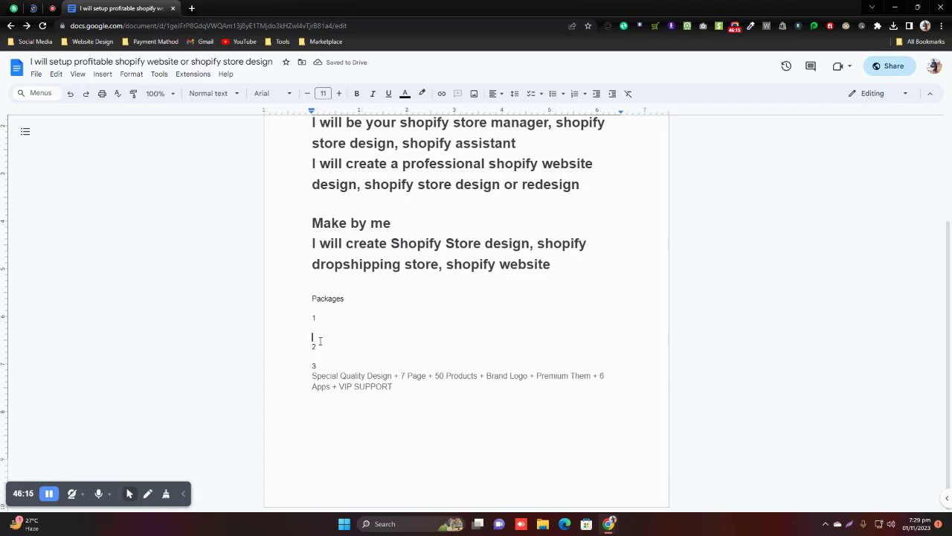
key(BackSpace)
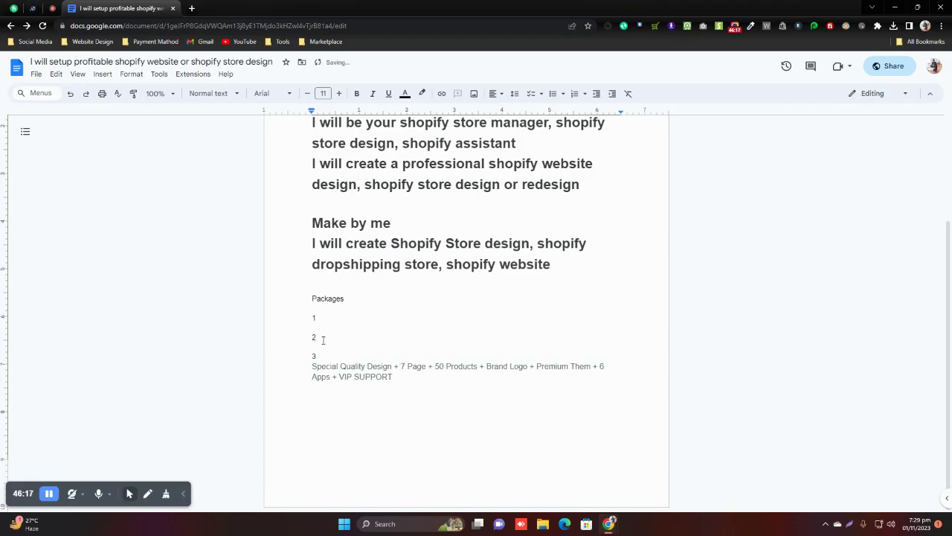
key(Return)
click(322, 348)
key(Return)
Step: Try putting periods after the package numbers, and delete them again
click(332, 318)
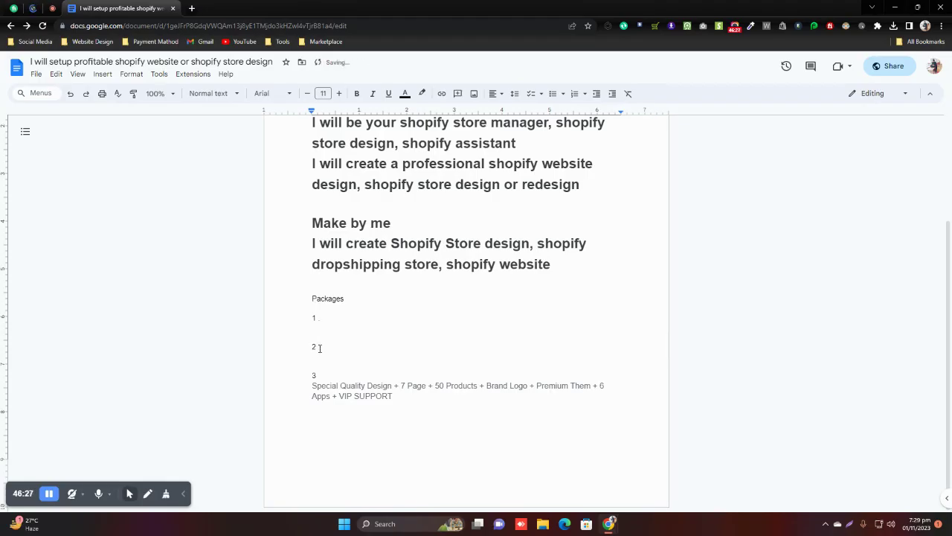
click(326, 374)
double_click(331, 370)
double_click(329, 374)
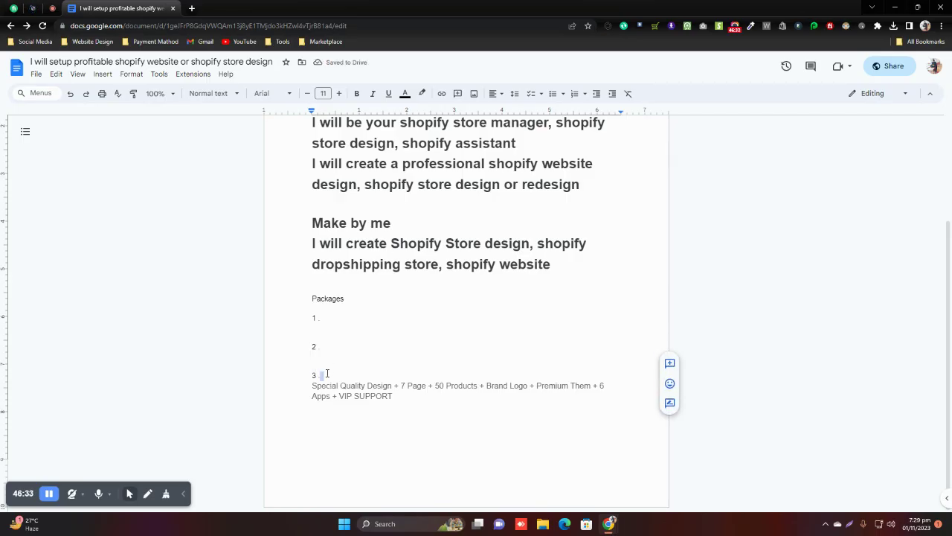
click(321, 364)
click(319, 345)
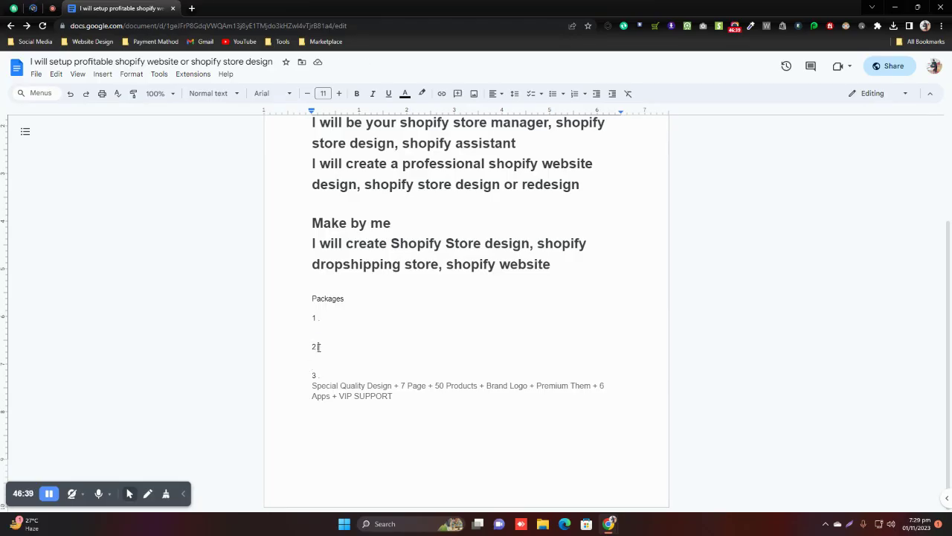
key(BackSpace)
click(319, 317)
key(BackSpace)
click(318, 374)
key(BackSpace)
click(418, 409)
Step: Open ahmedyitcenter.com in a new tab and look through its popular live online courses
click(191, 8)
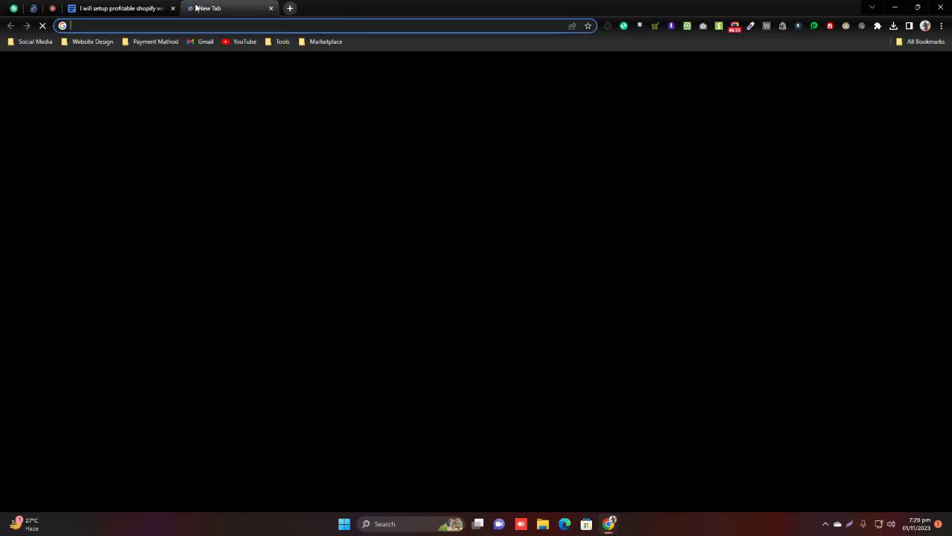
click(181, 25)
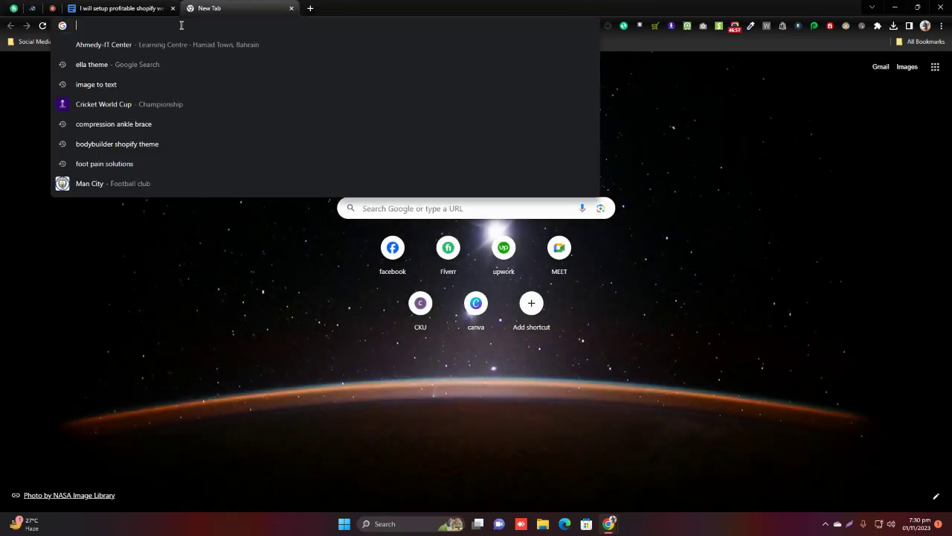
text(k)
key(BackSpace)
key(BackSpace)
text(a)
key(Return)
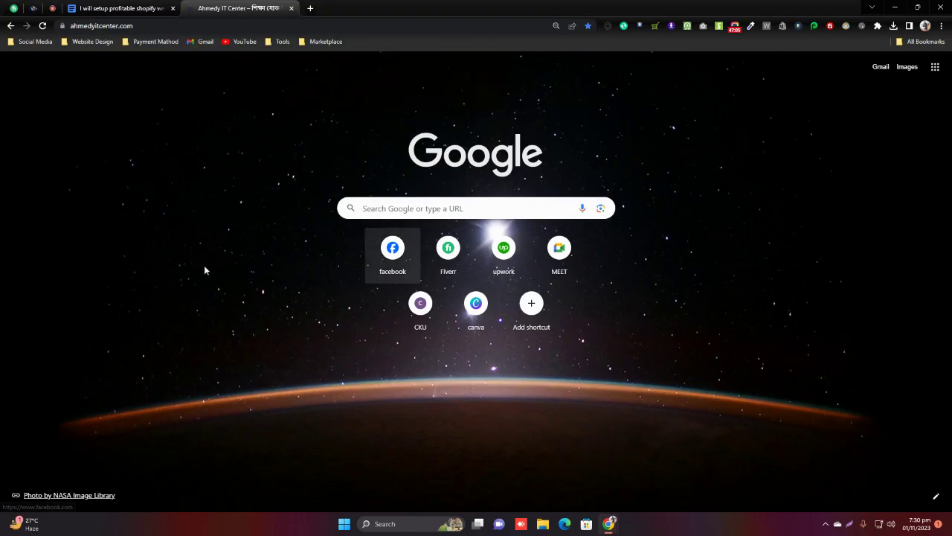
scroll(588, 236, down, 10)
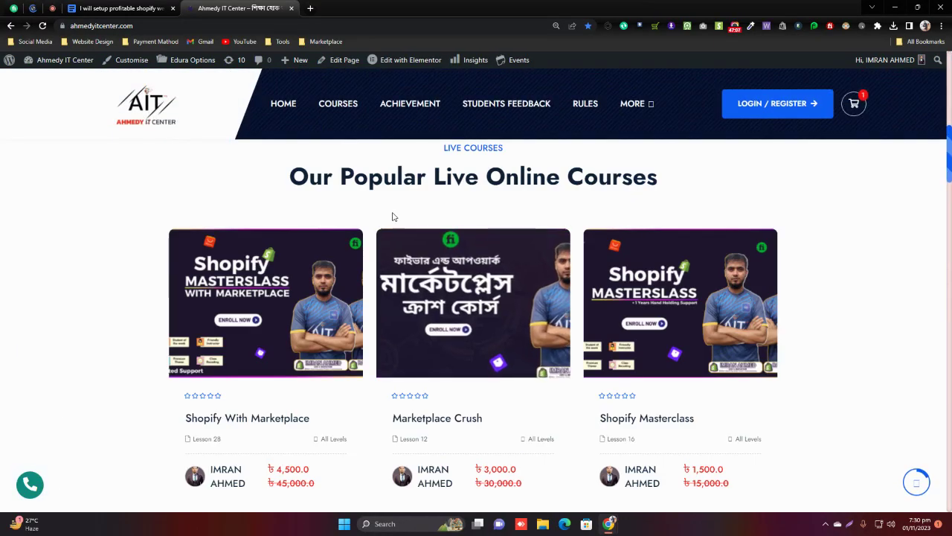
scroll(599, 242, down, 9)
scroll(460, 285, up, 5)
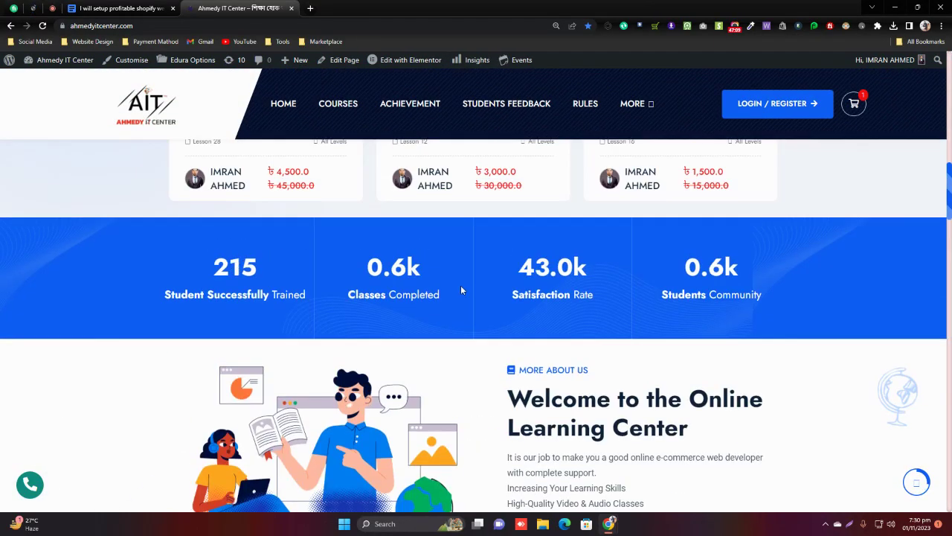
scroll(494, 314, up, 4)
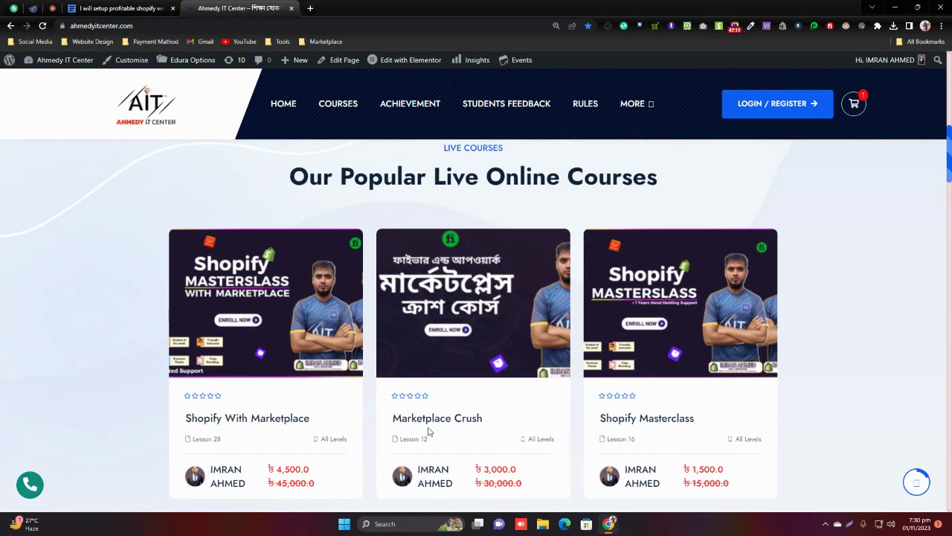
Step: Open the Shopify With Marketplace course and look through its curriculum sections
click(257, 419)
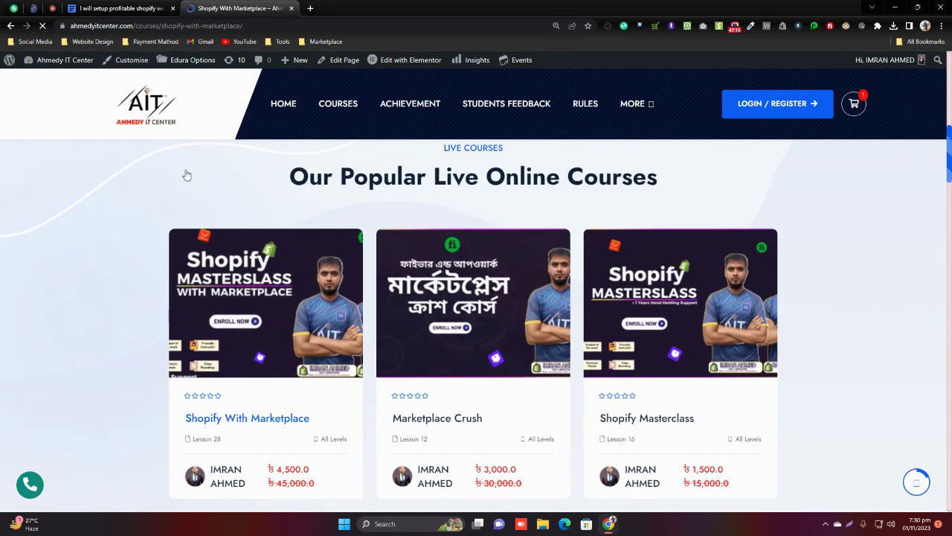
scroll(755, 238, down, 8)
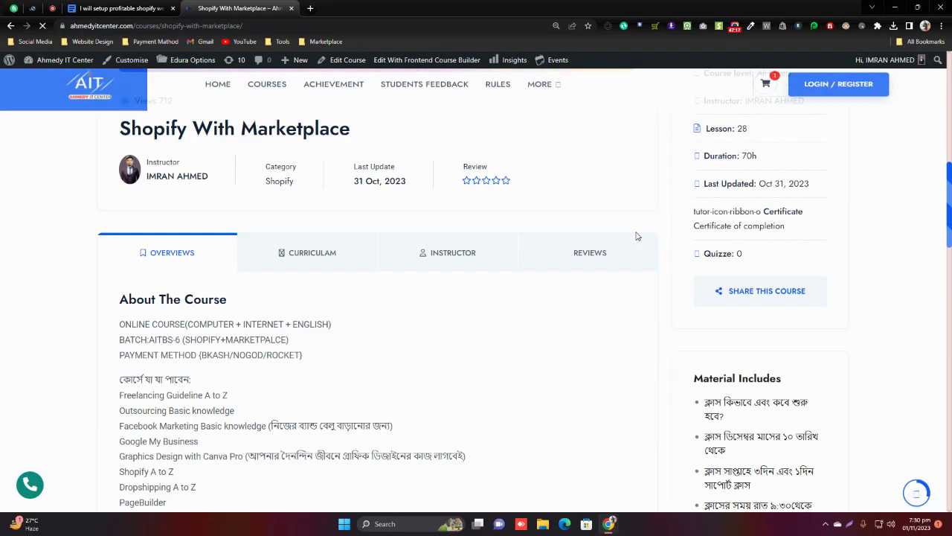
click(312, 262)
scroll(631, 269, down, 4)
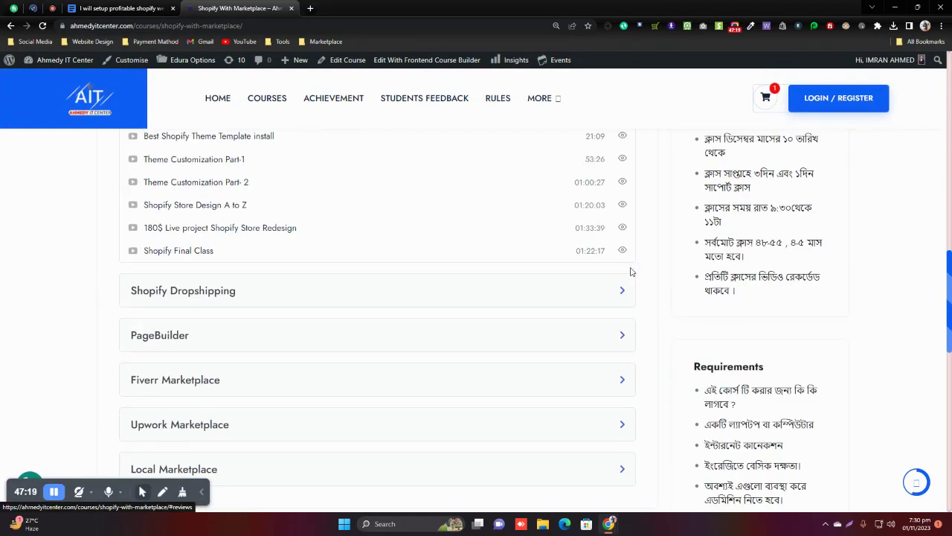
scroll(485, 284, up, 2)
scroll(486, 285, down, 2)
scroll(506, 266, up, 4)
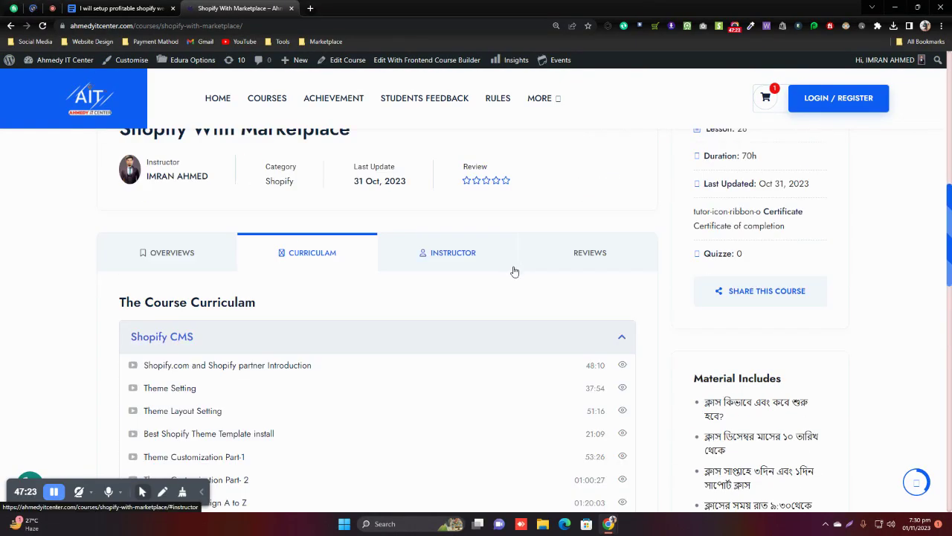
scroll(512, 272, down, 4)
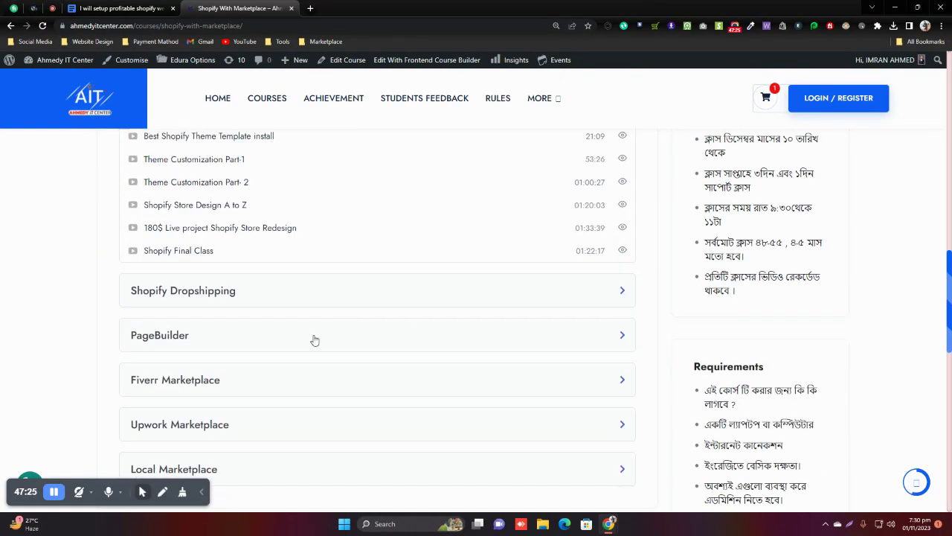
scroll(384, 347, down, 4)
scroll(350, 293, up, 4)
Step: Expand the course's Fiverr Marketplace section, open the Gig Paid Keywords lesson and look over its page
click(249, 379)
drag(949, 258, 944, 309)
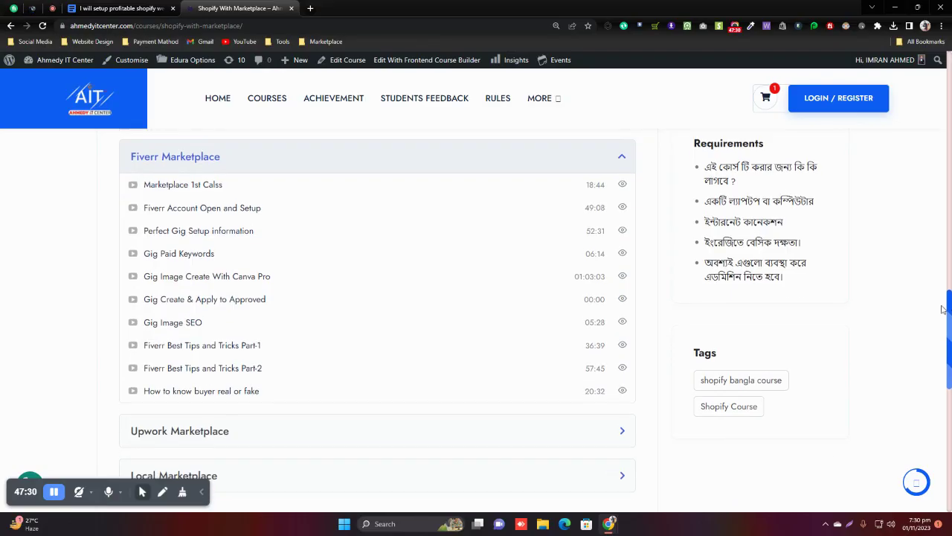
click(183, 255)
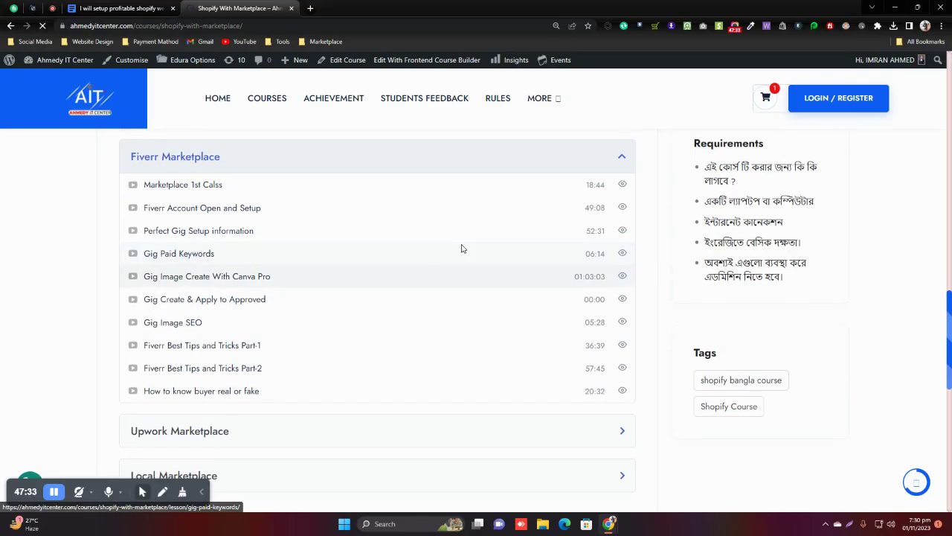
scroll(379, 300, down, 4)
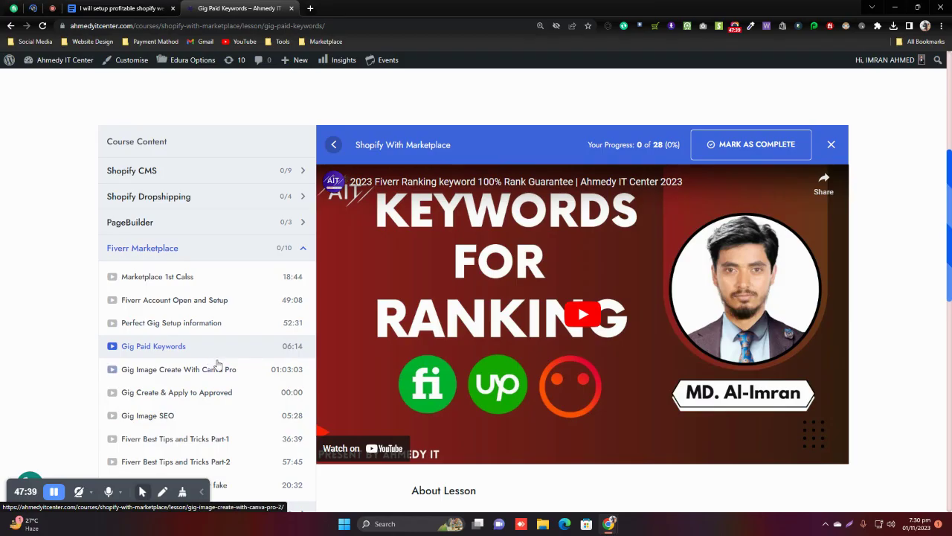
scroll(225, 369, down, 5)
scroll(220, 357, up, 4)
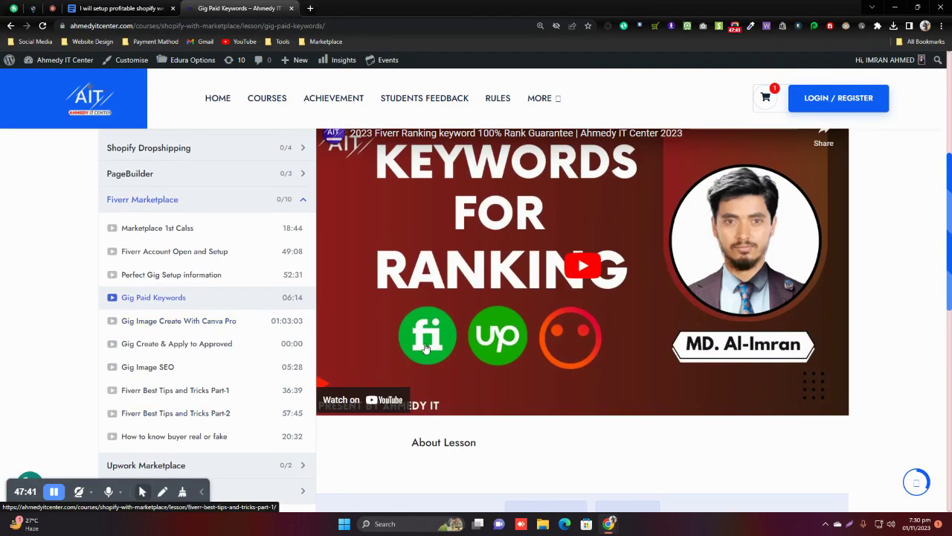
Step: Start the Gig Paid Keywords video, continue it on YouTube with the sound muted, and get past the advertisement
click(583, 266)
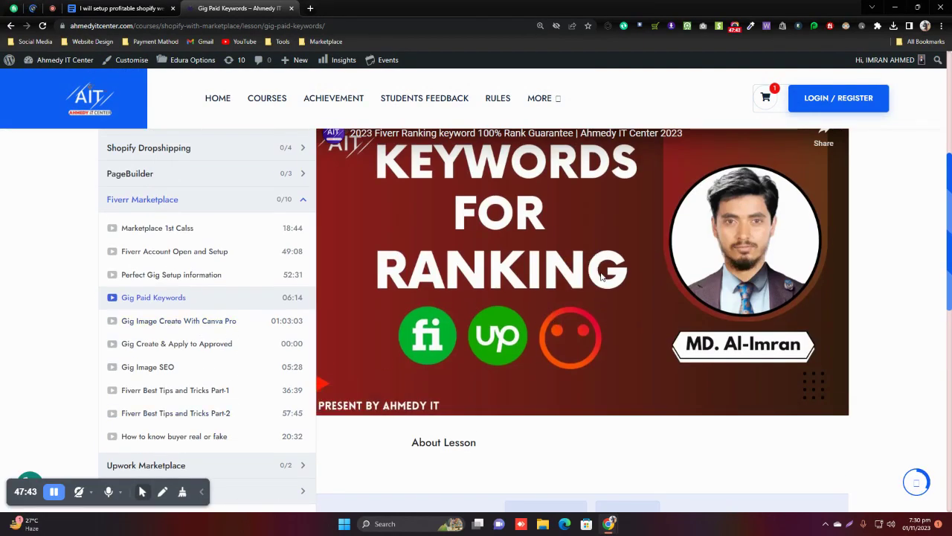
click(340, 393)
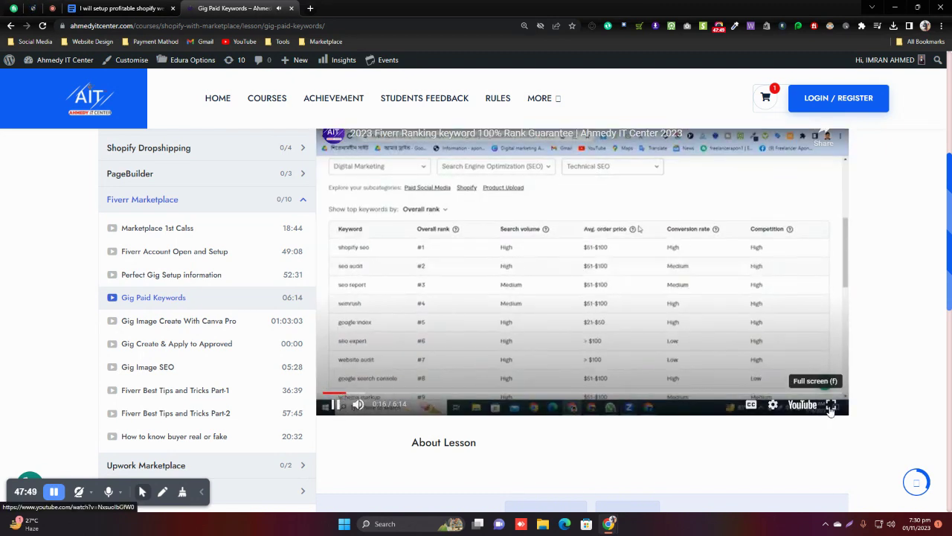
click(802, 405)
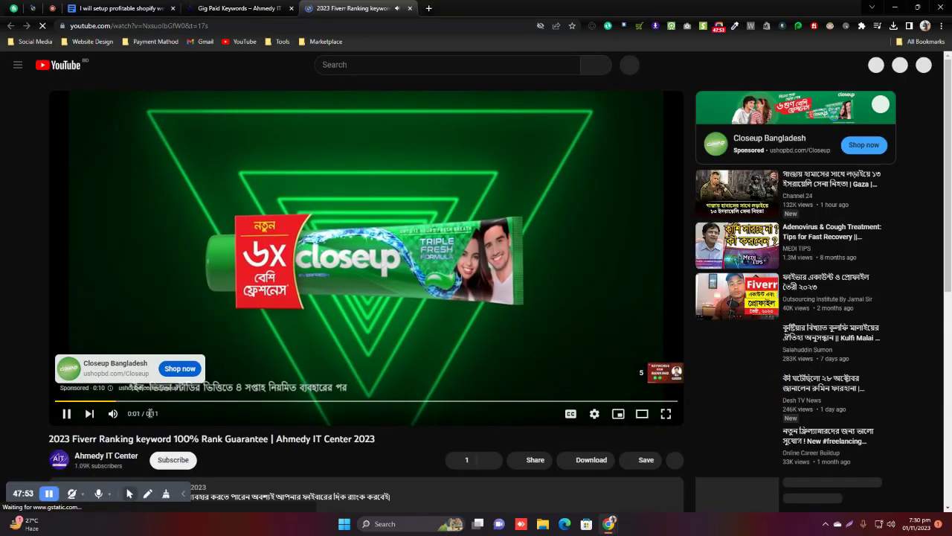
click(128, 417)
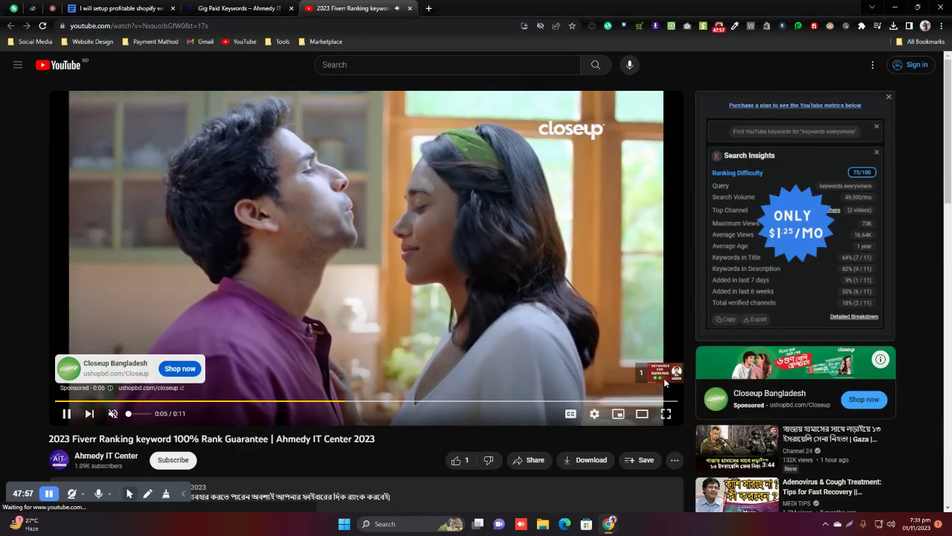
click(664, 376)
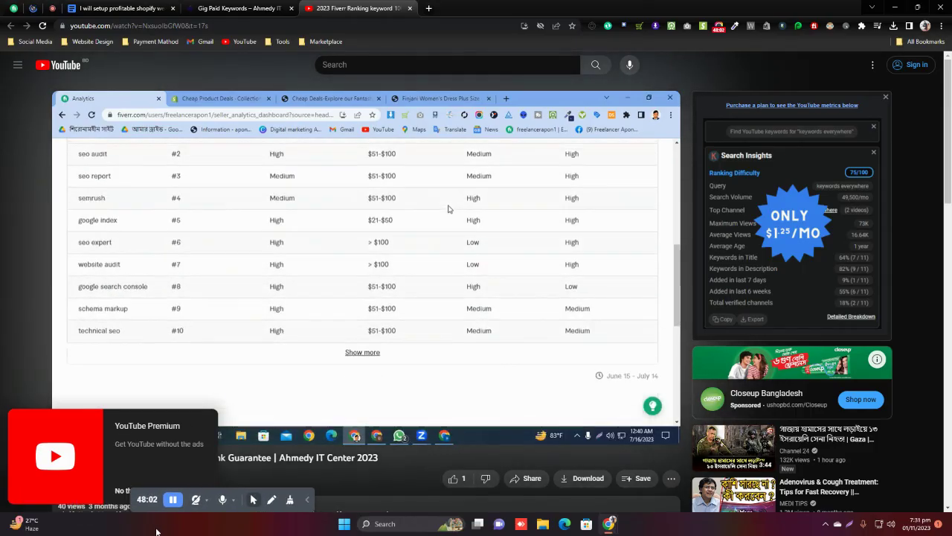
click(125, 490)
drag(219, 495, 38, 496)
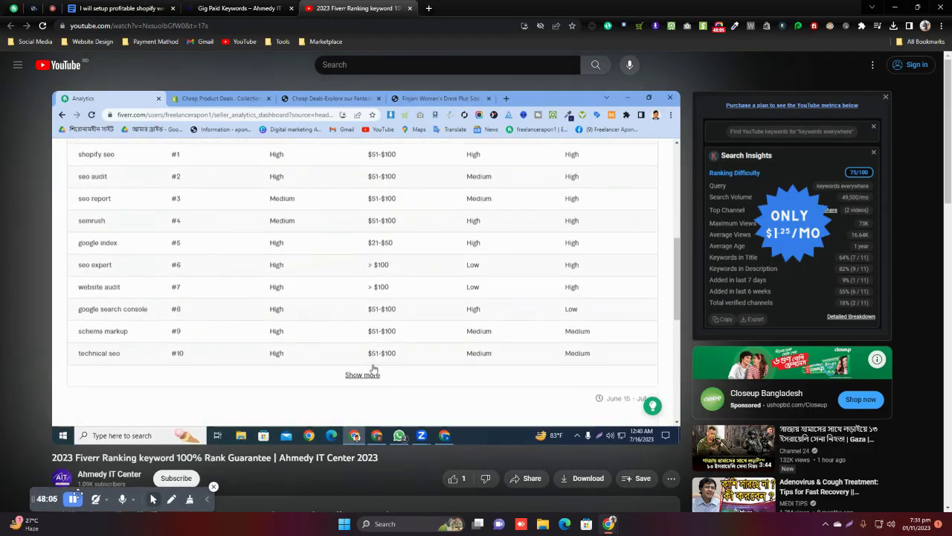
Step: Watch the Fiverr ranking keyword video in full screen and skim through its Digital Marketing keyword research examples
click(670, 437)
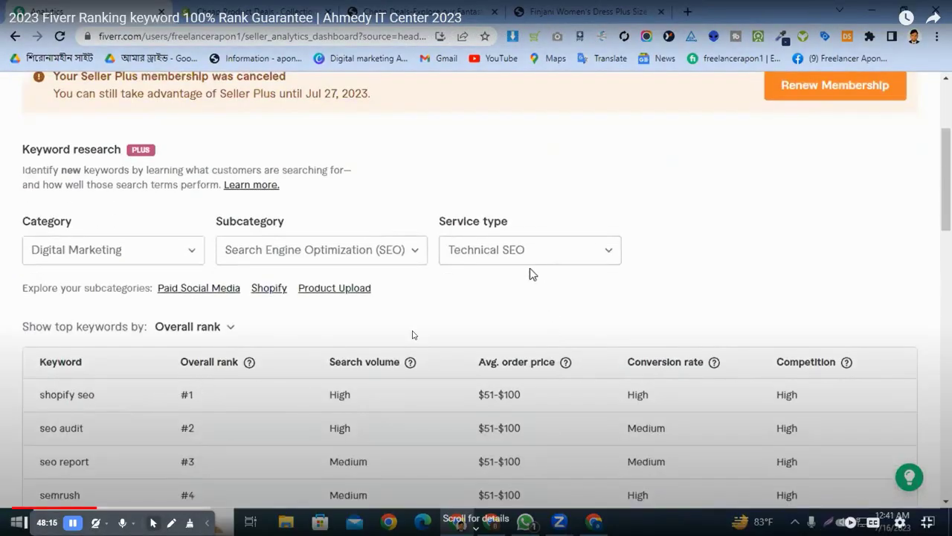
click(404, 332)
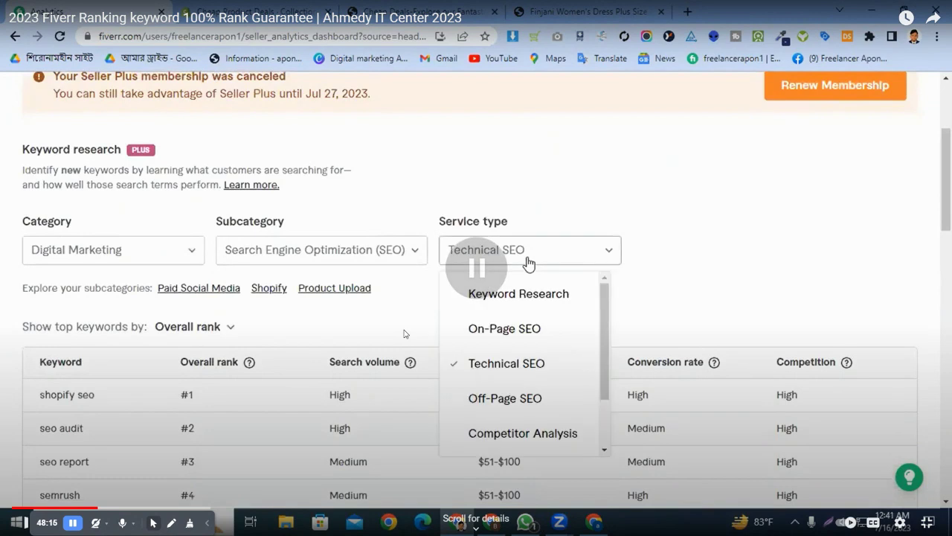
click(151, 509)
click(198, 509)
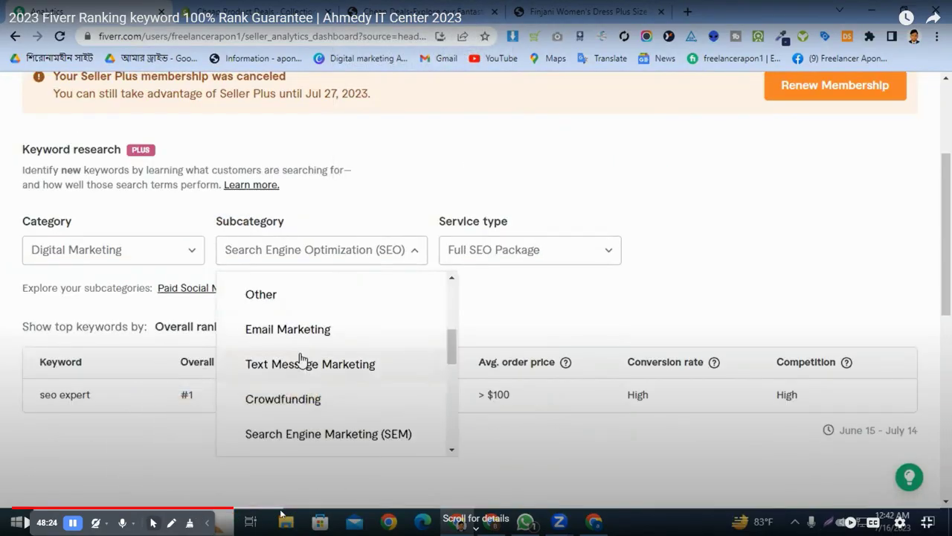
click(270, 510)
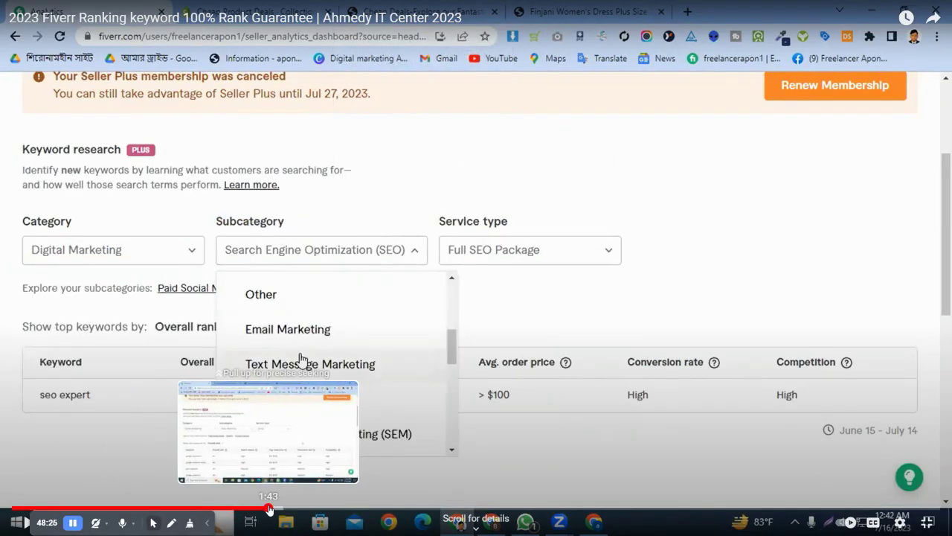
click(290, 510)
click(323, 509)
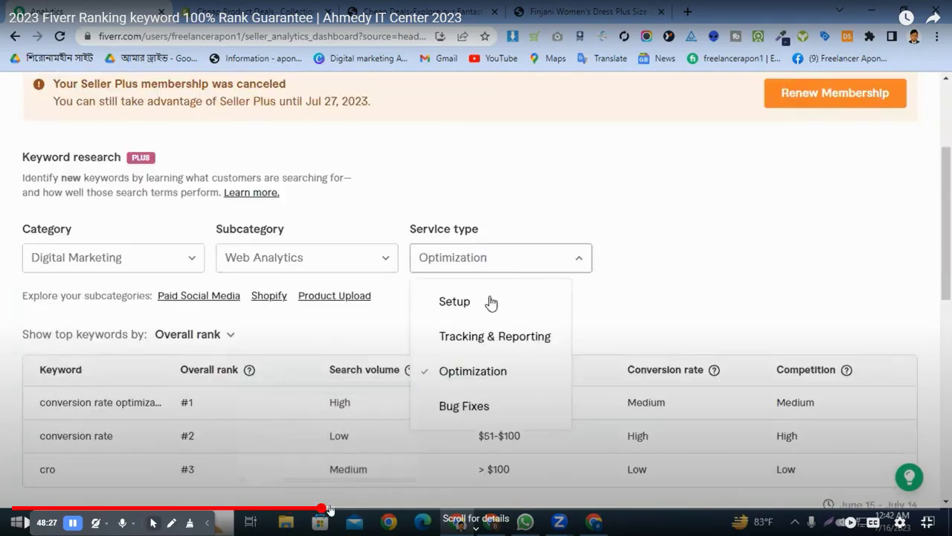
click(369, 509)
click(408, 509)
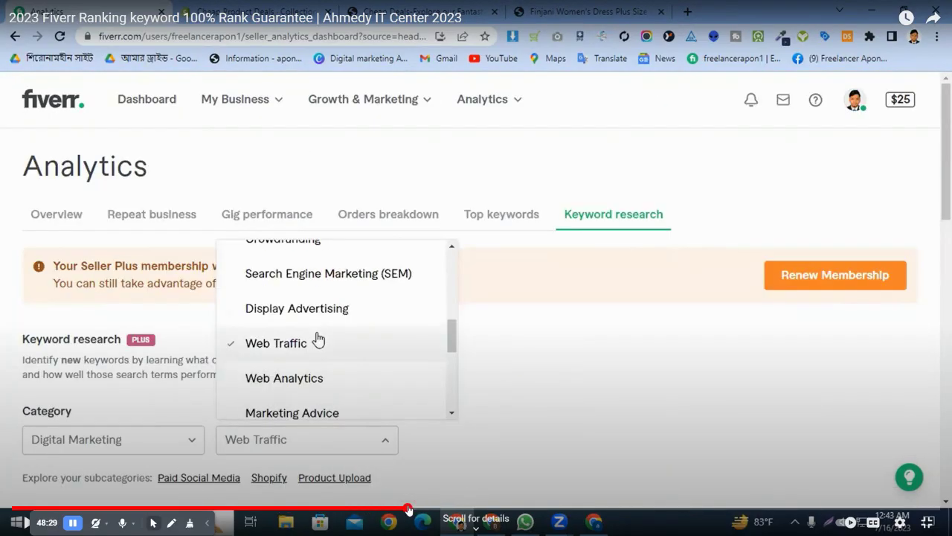
Step: Skip ahead in the video past Graphics & Design to the Shopify keywords under Programming & Tech, Website Development
click(457, 509)
click(464, 509)
click(529, 509)
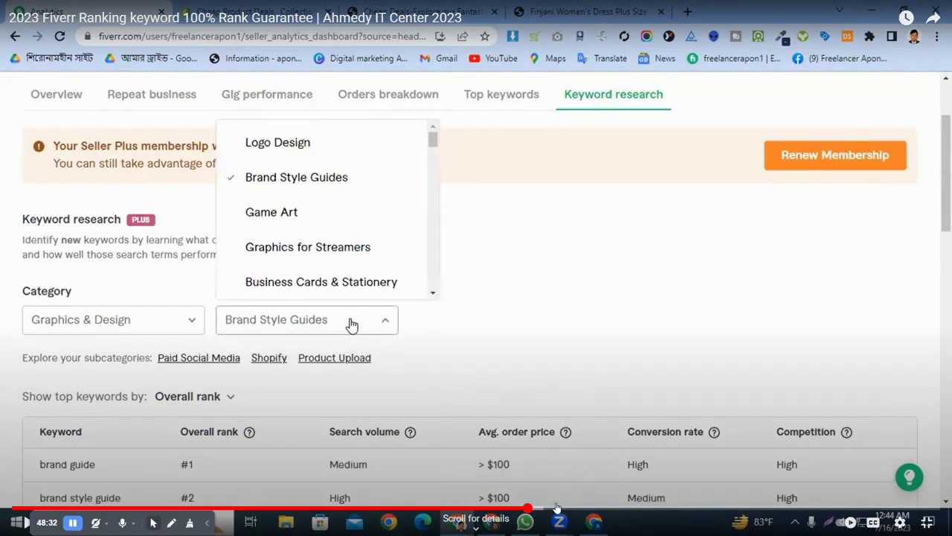
click(581, 508)
click(629, 509)
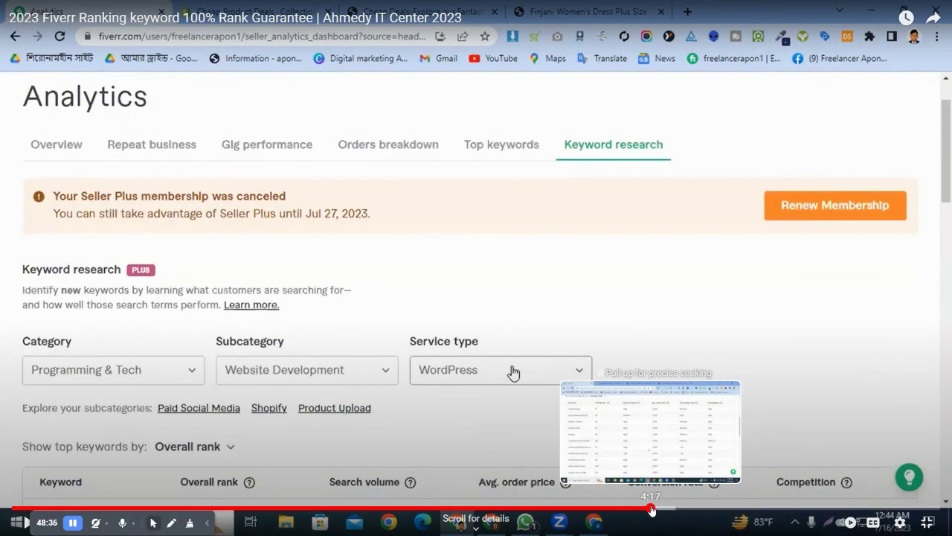
drag(664, 509, 646, 509)
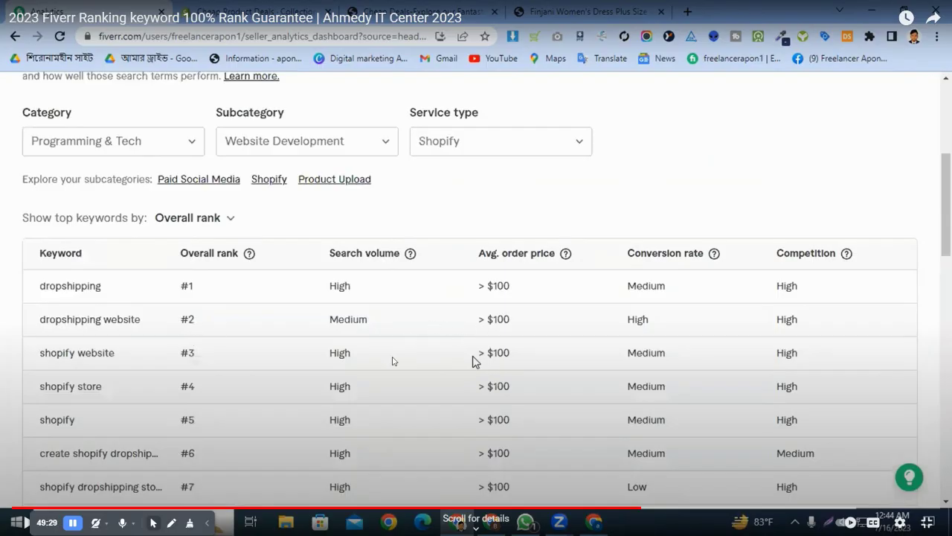
Step: Move through the video's Shopify keyword table to examine the ranked keywords, search volume, conversion rate and competition
drag(644, 511, 650, 511)
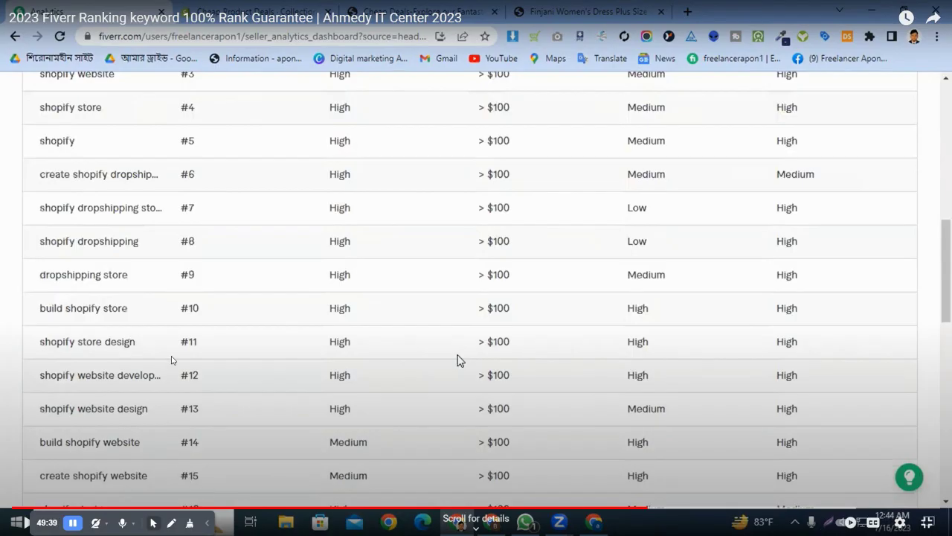
drag(653, 509, 659, 513)
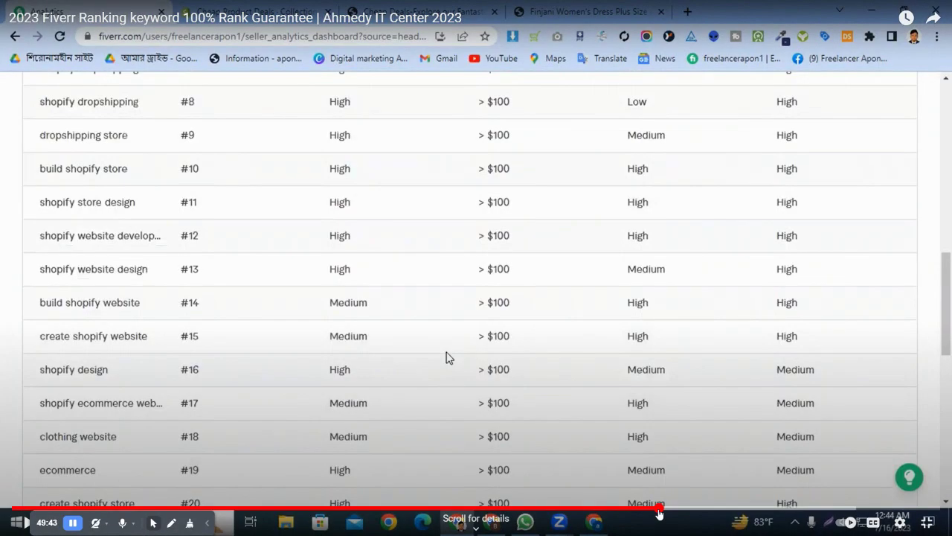
click(663, 513)
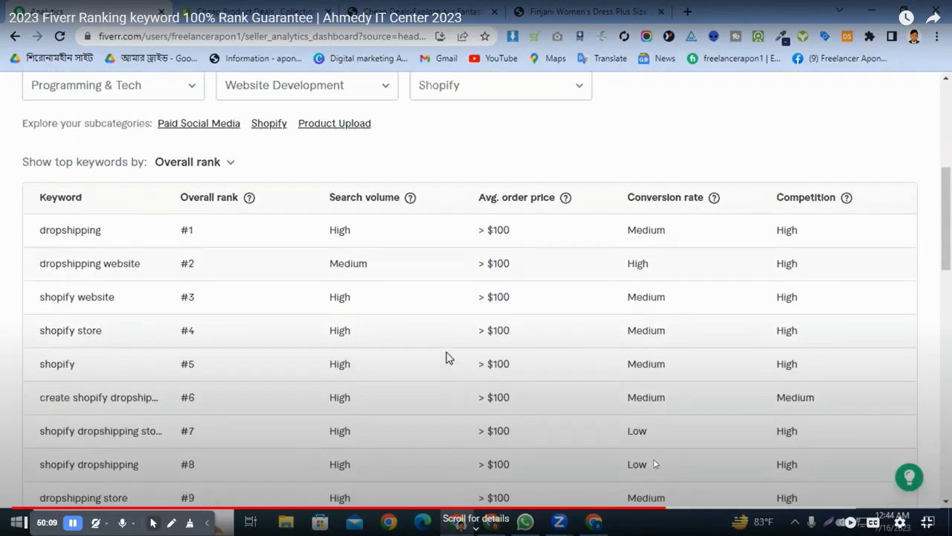
click(664, 511)
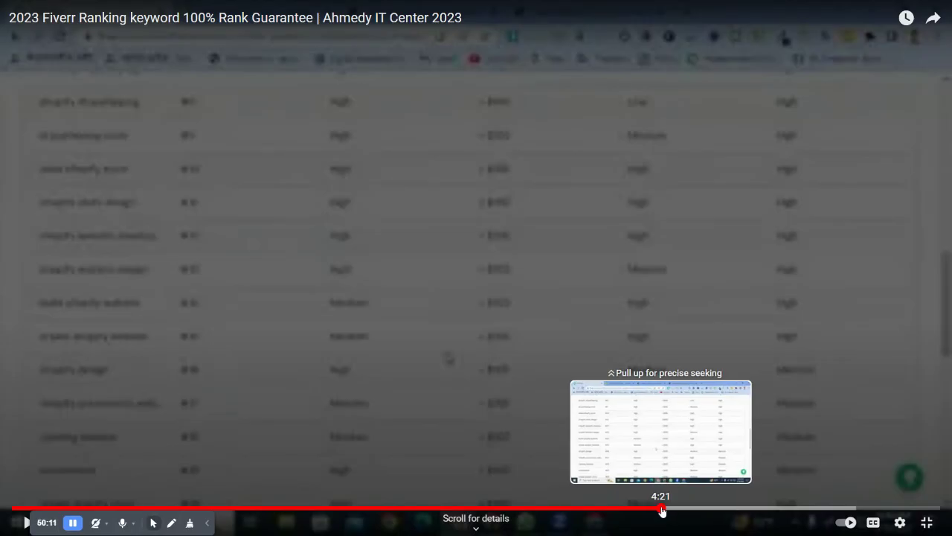
Step: Go back in the video to the Web Analytics keyword examples, leave full screen and pause the playback
drag(664, 511, 596, 511)
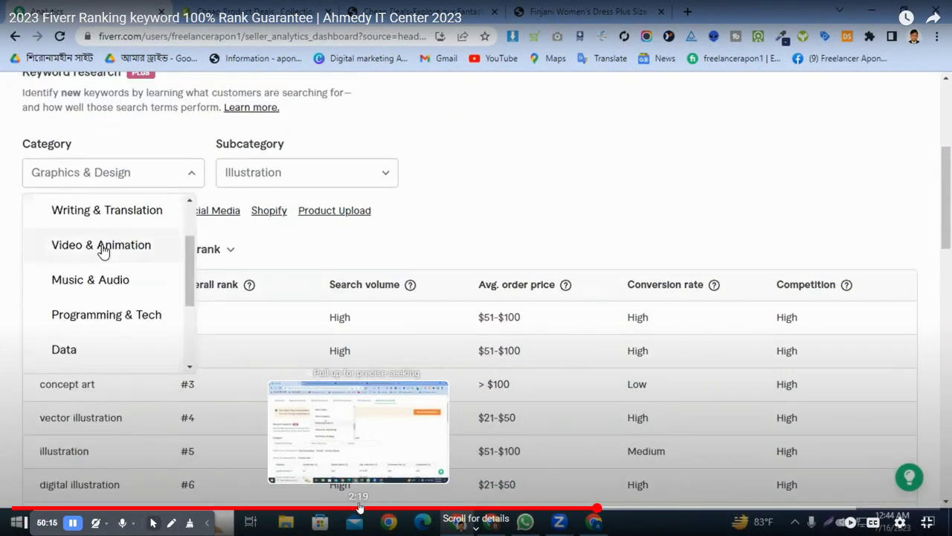
click(361, 508)
click(317, 508)
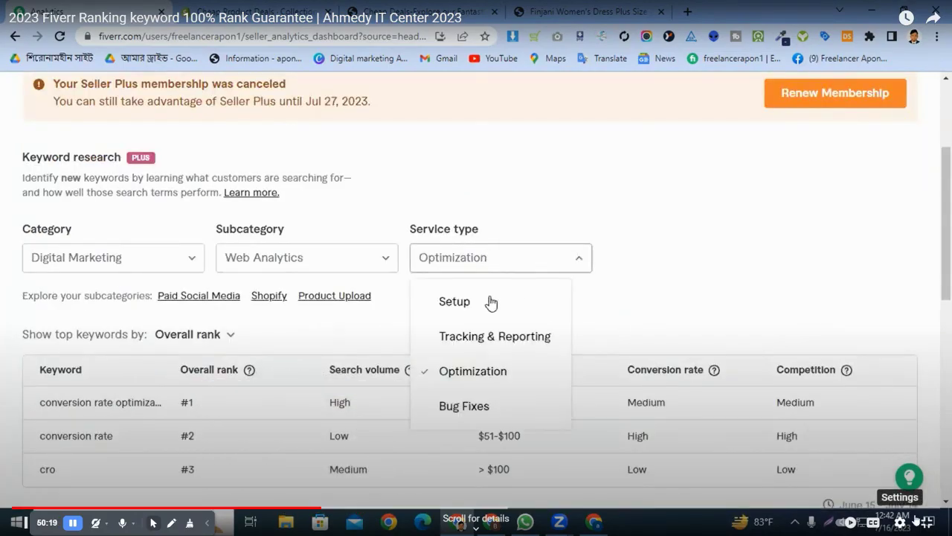
key(Escape)
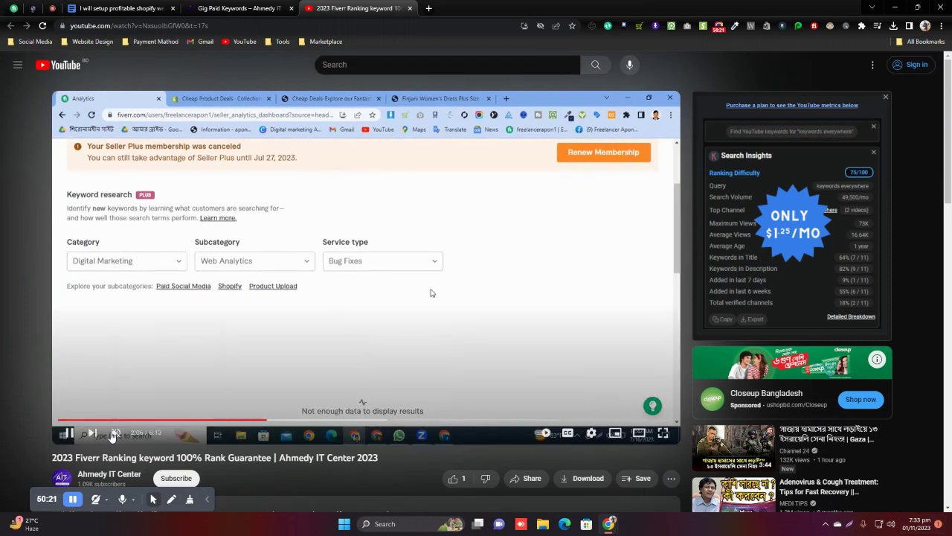
click(67, 433)
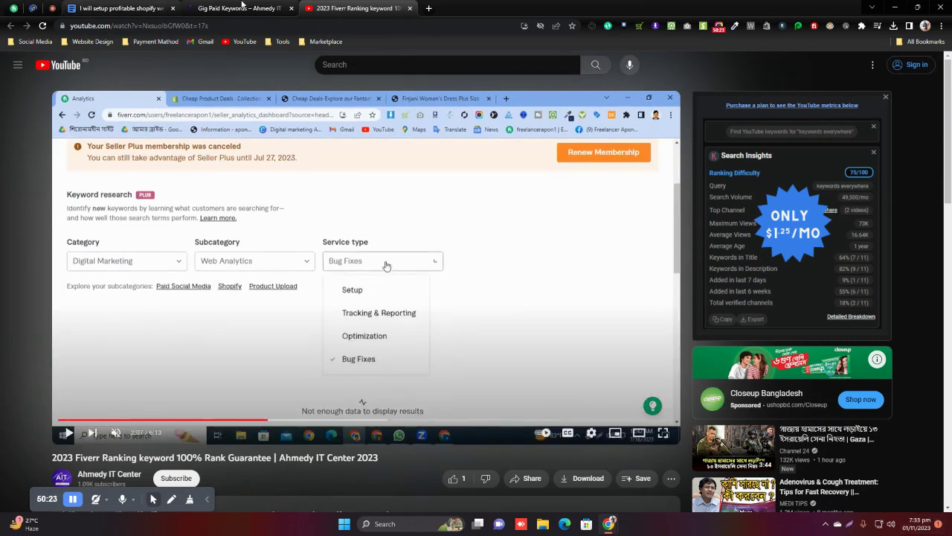
scroll(331, 138, down, 4)
scroll(331, 139, up, 4)
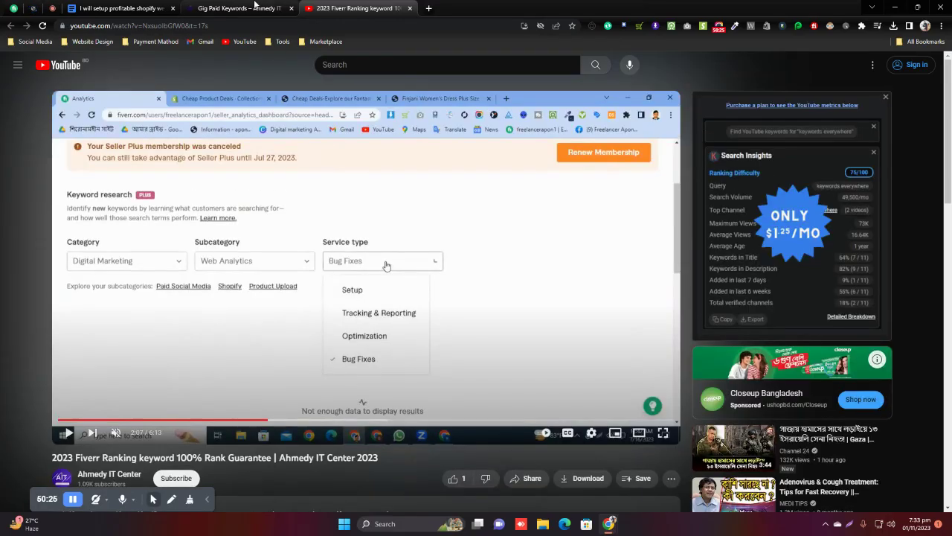
Step: Close the Gig Paid Keywords lesson and the YouTube video, and place the cursor at package 3 in the gig document
click(238, 8)
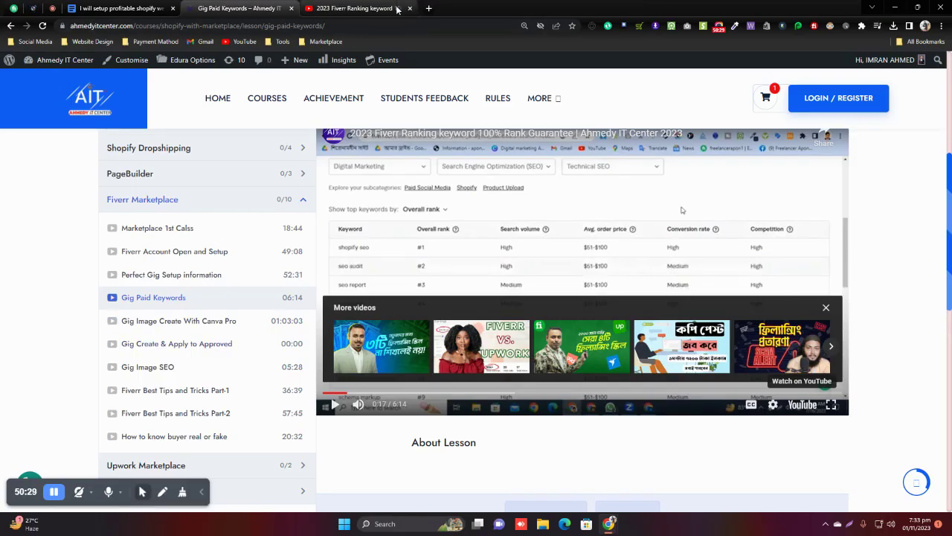
click(291, 9)
click(291, 8)
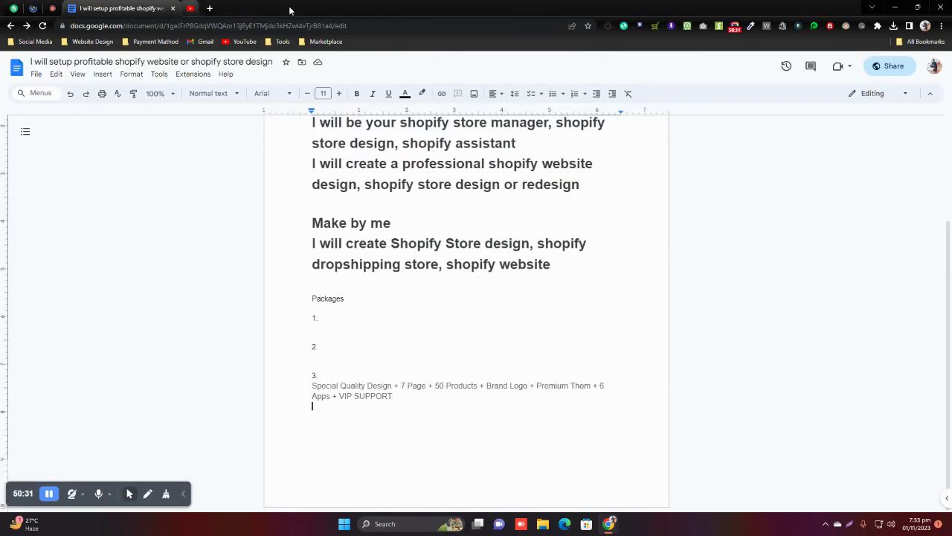
click(334, 373)
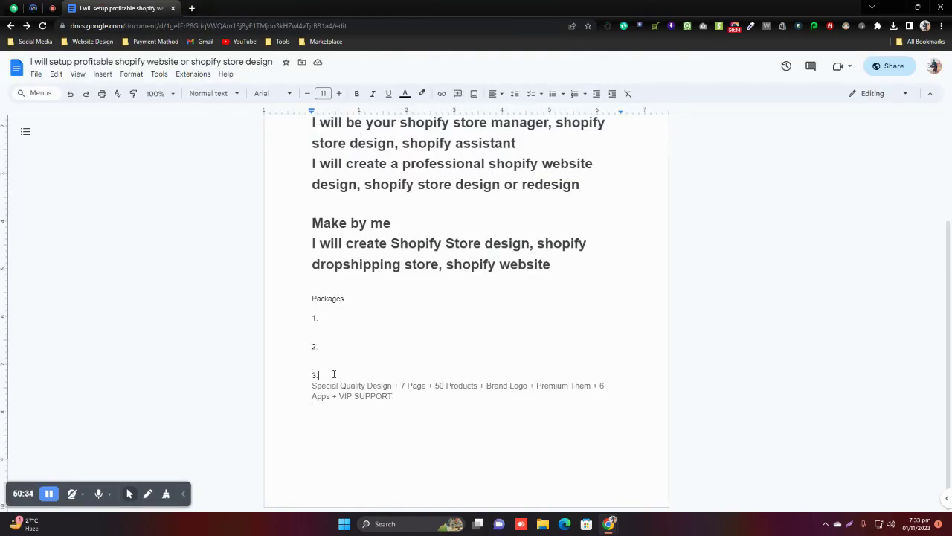
Step: Open gloryfragrances.com in a new tab and view its Wholesales page
click(192, 8)
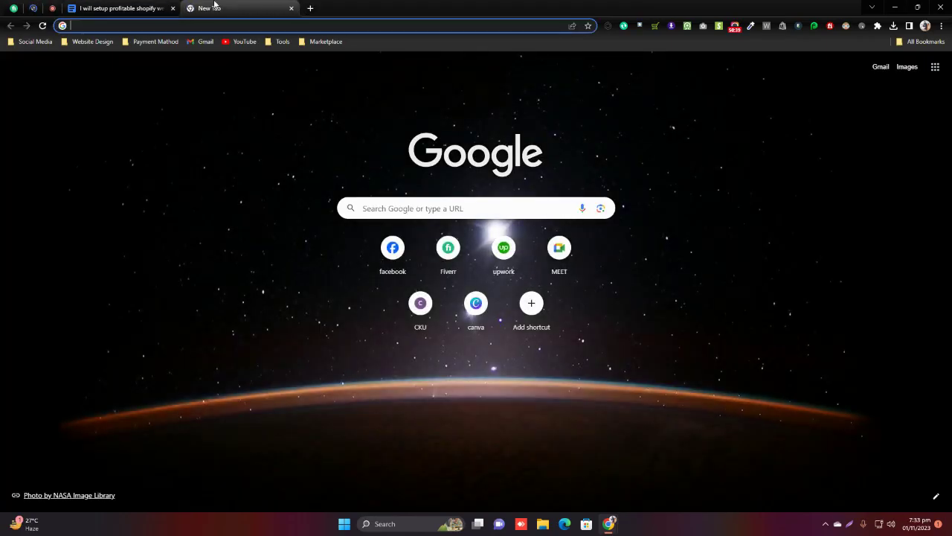
click(243, 120)
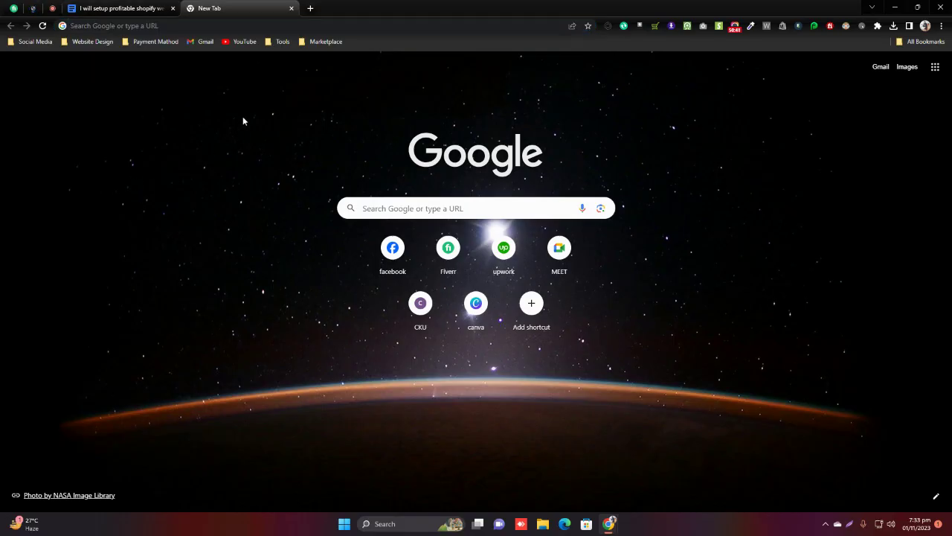
click(169, 27)
text(g)
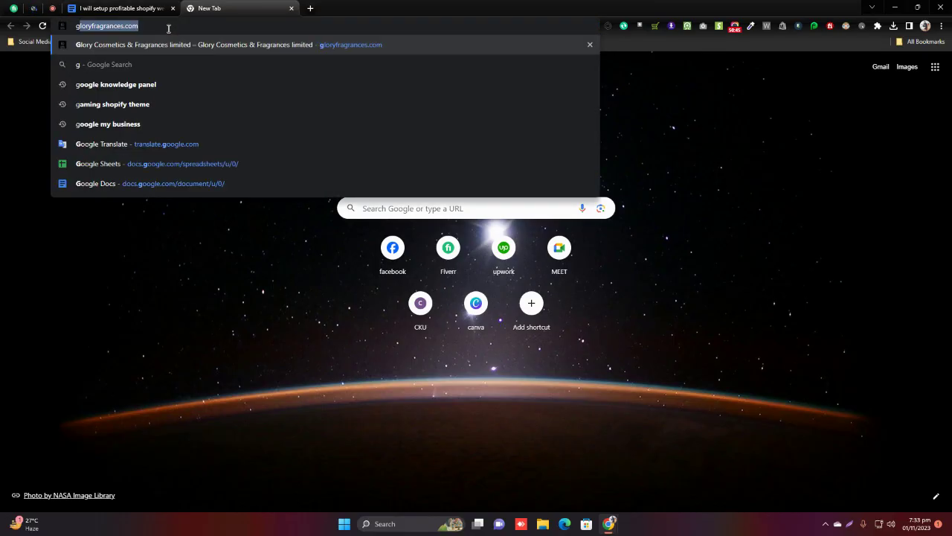
key(Return)
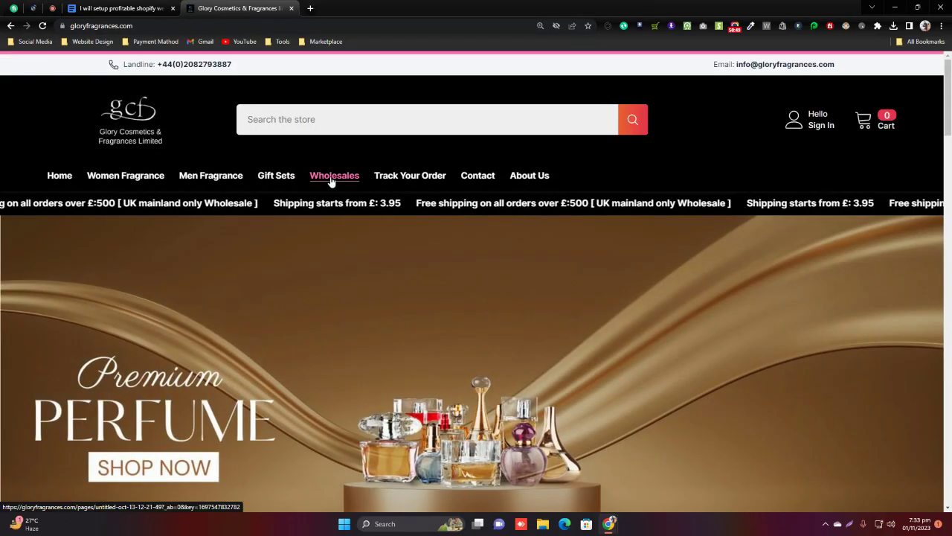
click(333, 179)
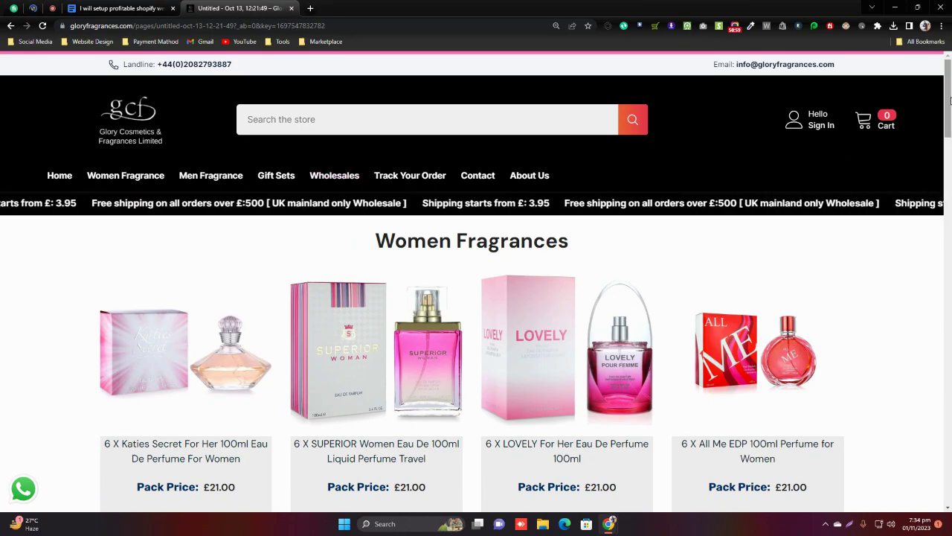
Step: Return to the Glory Fragrances home page and look over its banners and Women Fragrances products
click(136, 134)
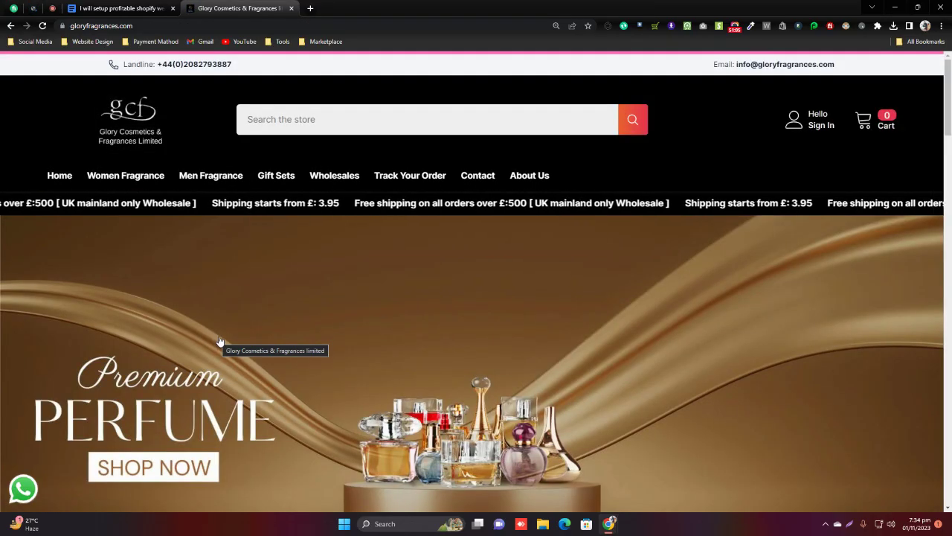
scroll(527, 334, down, 8)
scroll(423, 313, up, 10)
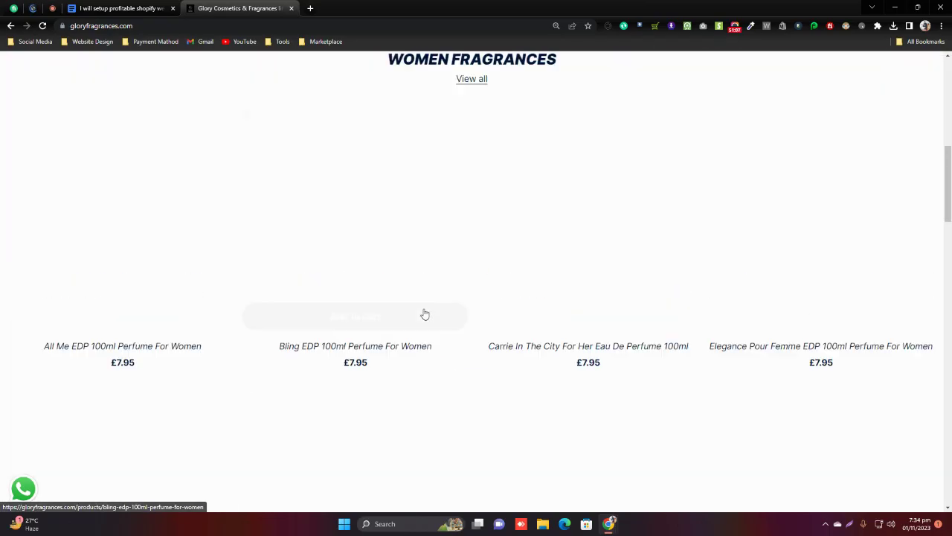
click(326, 178)
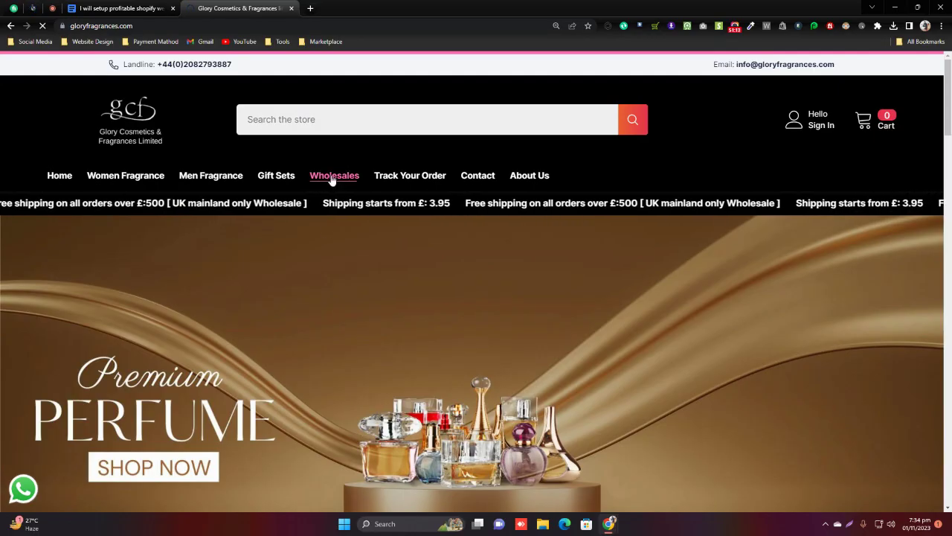
scroll(276, 283, down, 15)
scroll(387, 268, up, 8)
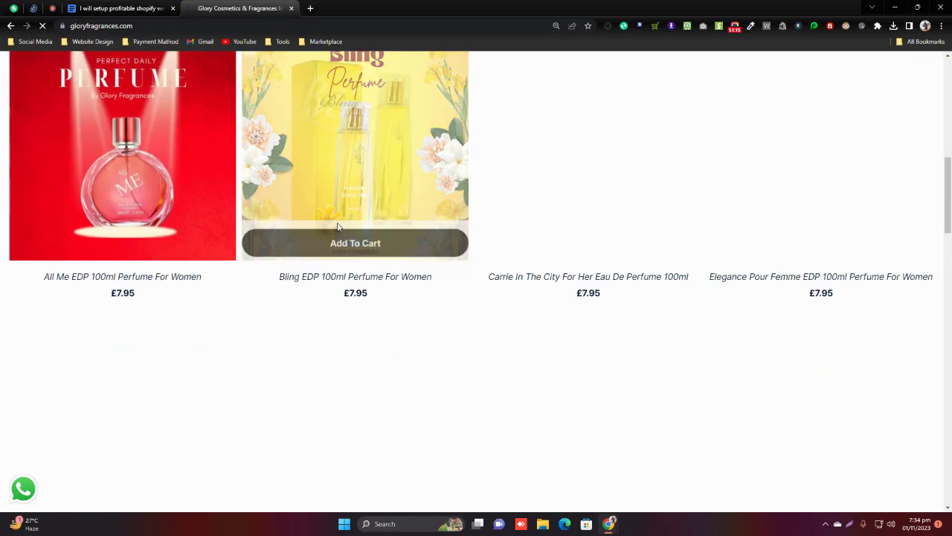
scroll(337, 226, up, 4)
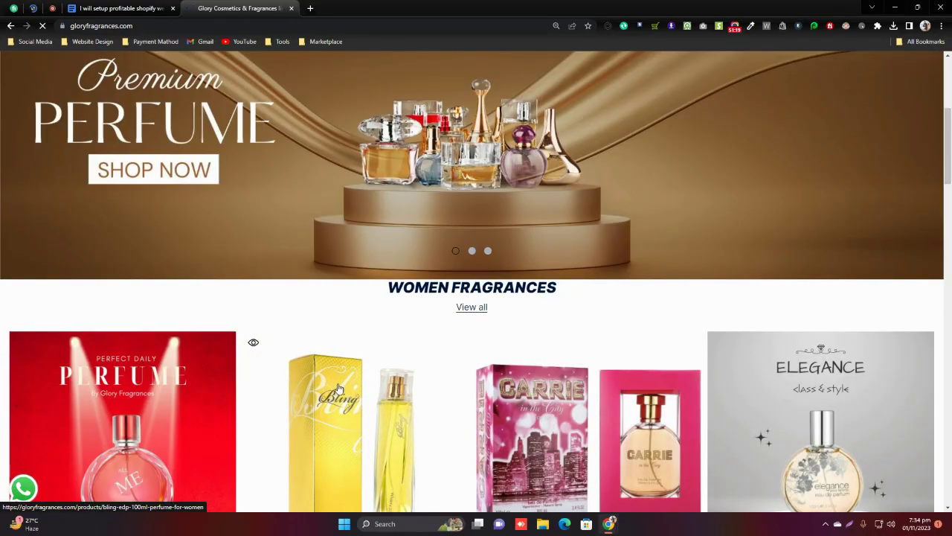
scroll(357, 387, down, 4)
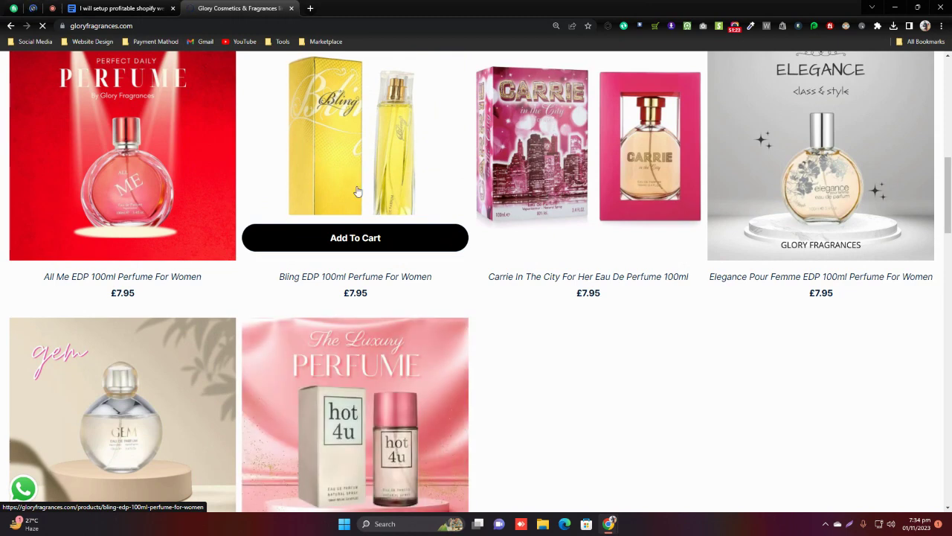
scroll(359, 253, up, 5)
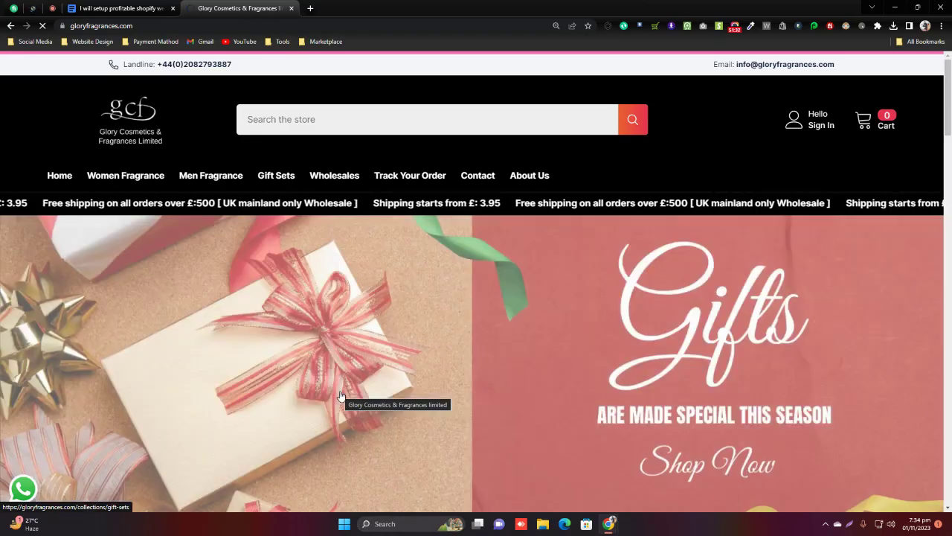
Step: Open the Bling EDP 100ml Perfume For Women product page and look through its sections
click(341, 395)
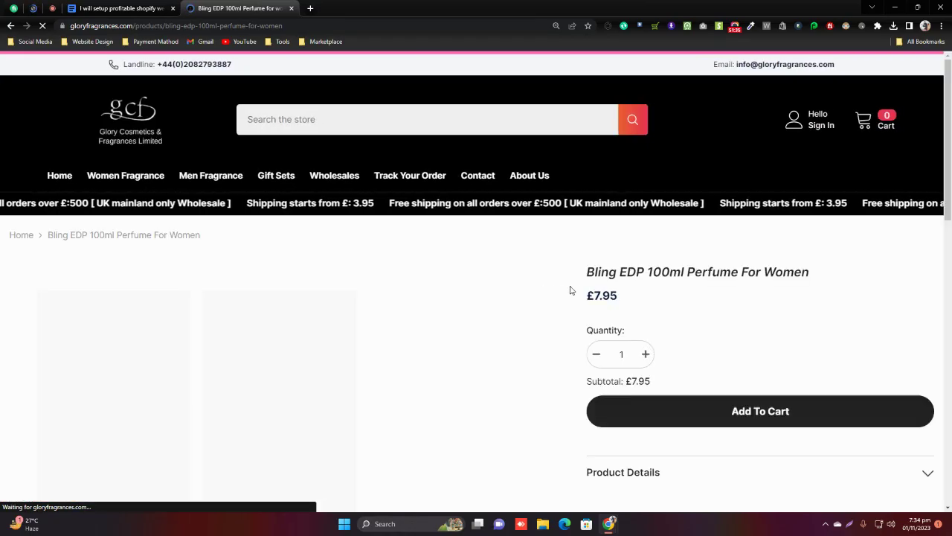
scroll(556, 300, down, 3)
scroll(581, 279, down, 3)
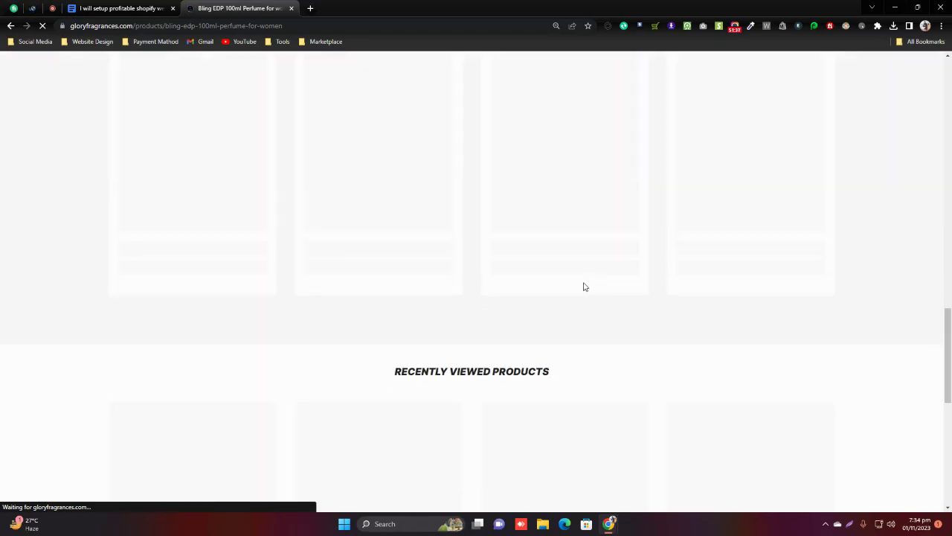
Step: Close the Glory Fragrances store, return to the gig document, and insert a blank line between package number 3 and its description
scroll(529, 310, down, 5)
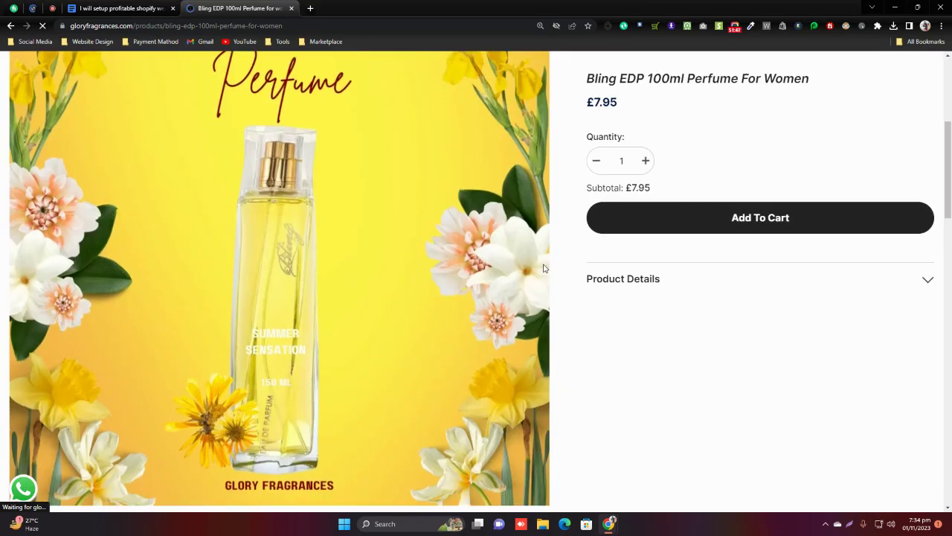
key(alt+Left)
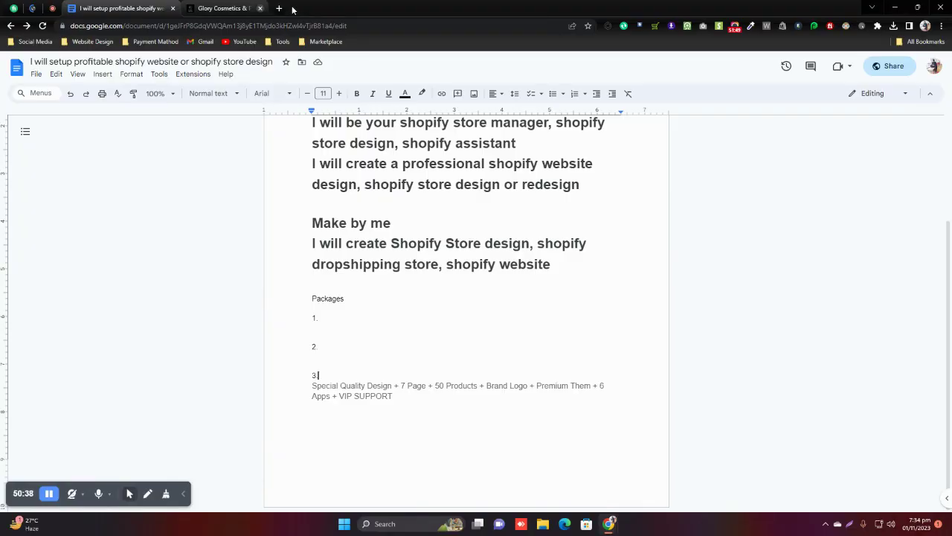
click(121, 8)
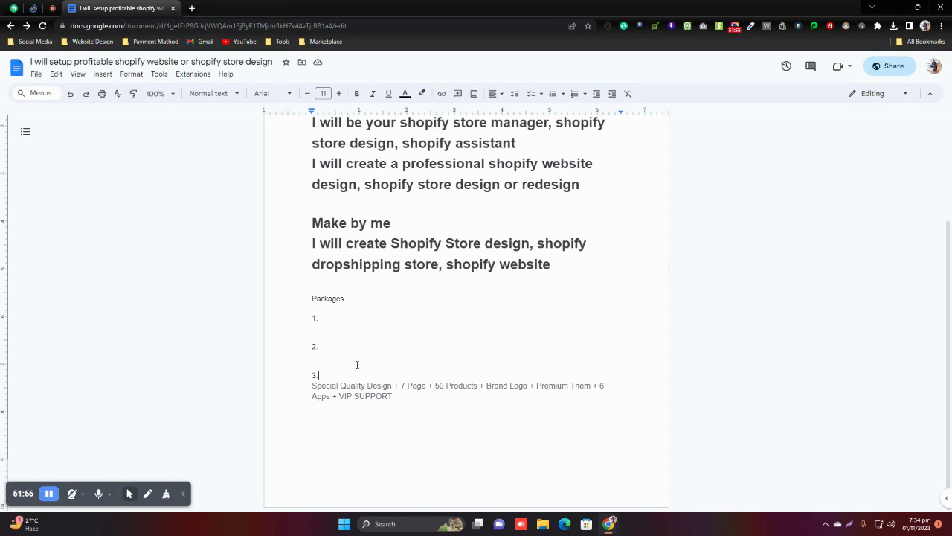
key(Return)
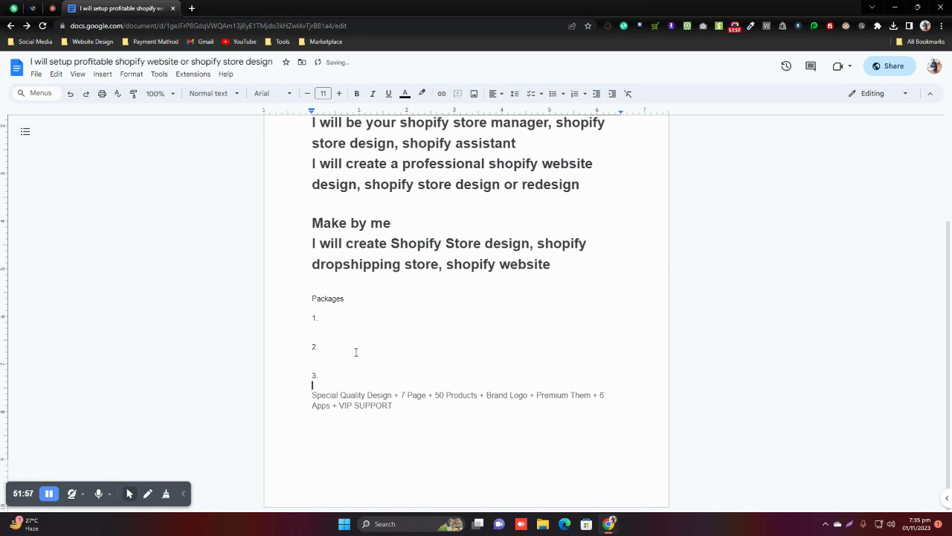
double_click(355, 352)
key(Return)
Step: Review the document from the reference titles to the packages, and highlight the four reference gig titles
scroll(486, 395, up, 2)
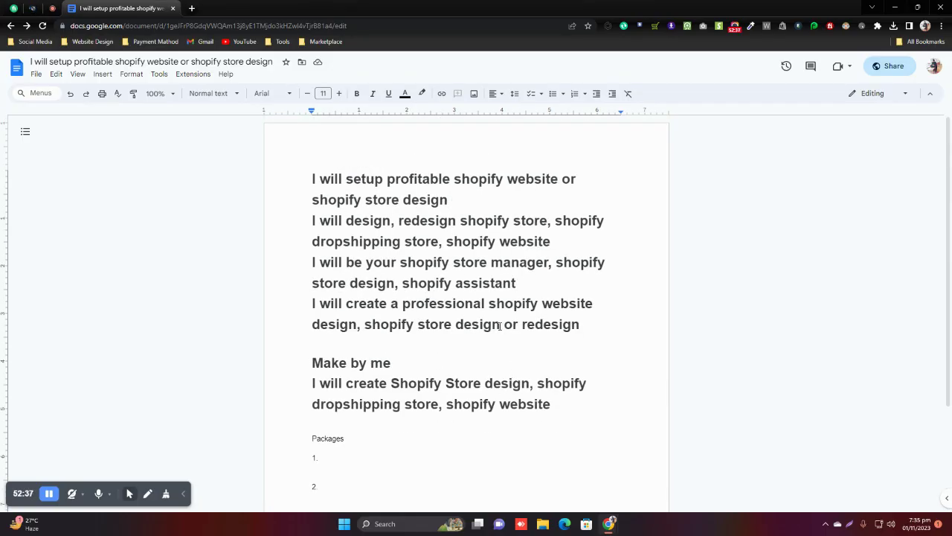
scroll(941, 227, down, 2)
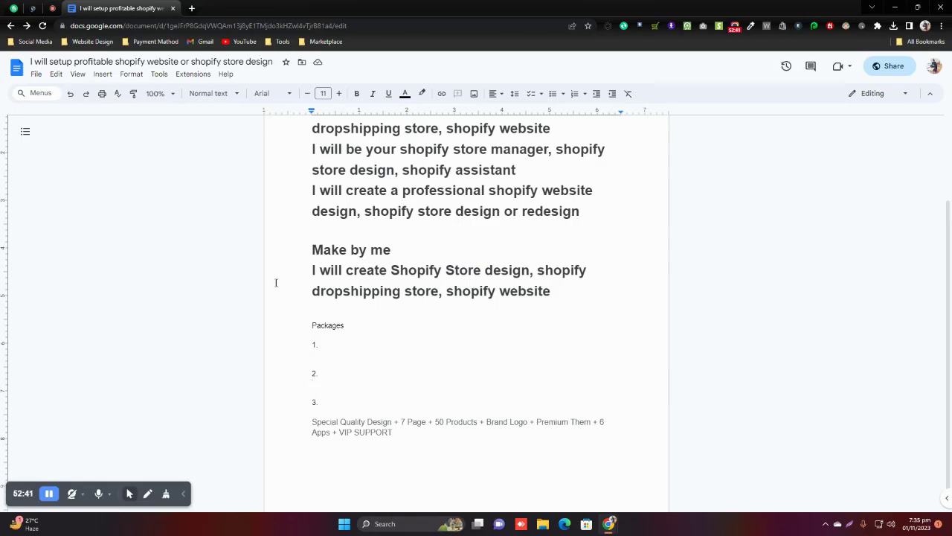
scroll(276, 283, up, 2)
drag(584, 331, 303, 167)
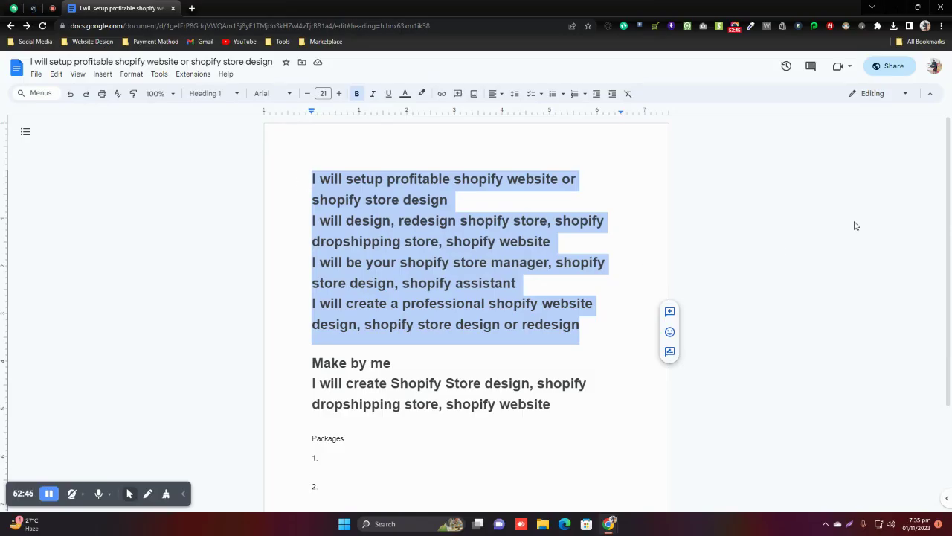
scroll(938, 275, down, 2)
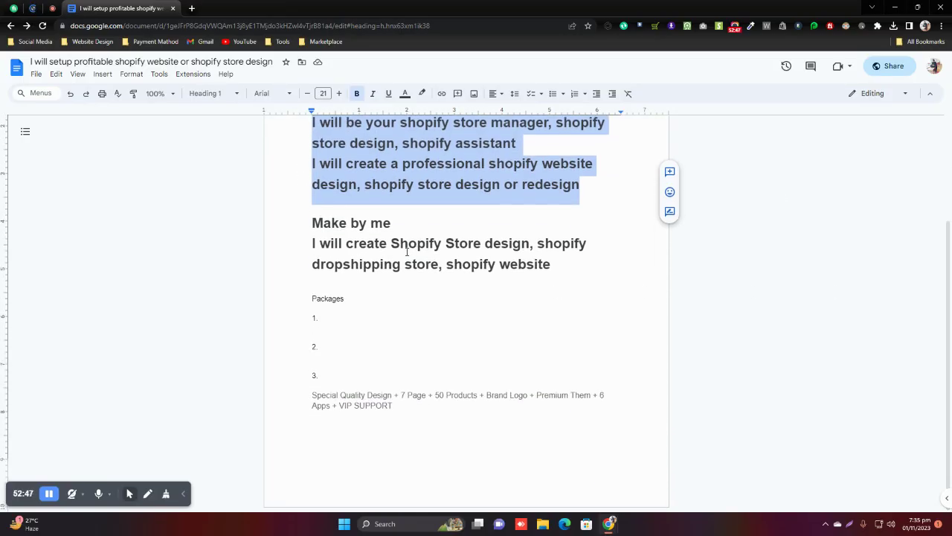
Step: Highlight the "Make by me" heading above the own gig title, and place the cursor in the Packages label
drag(391, 222, 307, 220)
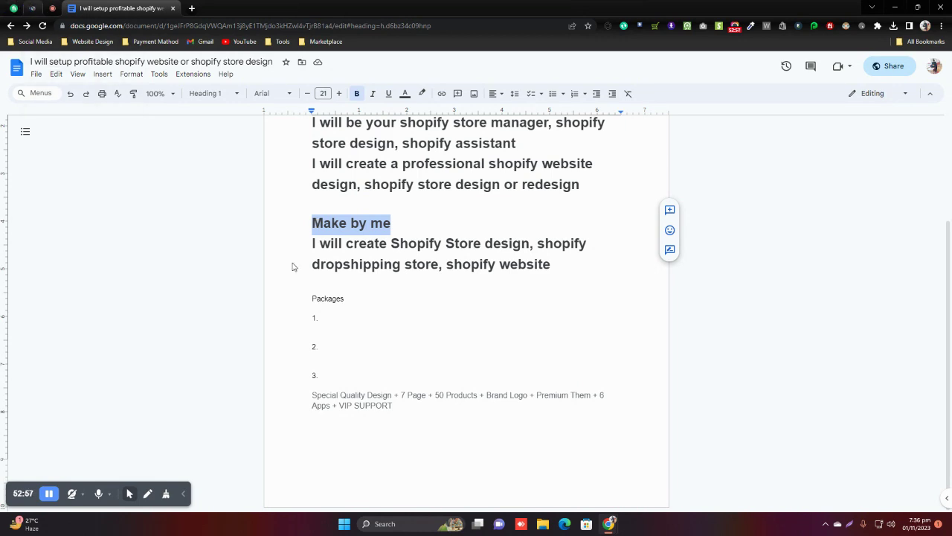
double_click(415, 227)
double_click(415, 228)
click(390, 222)
double_click(394, 222)
click(389, 221)
triple_click(389, 222)
click(409, 218)
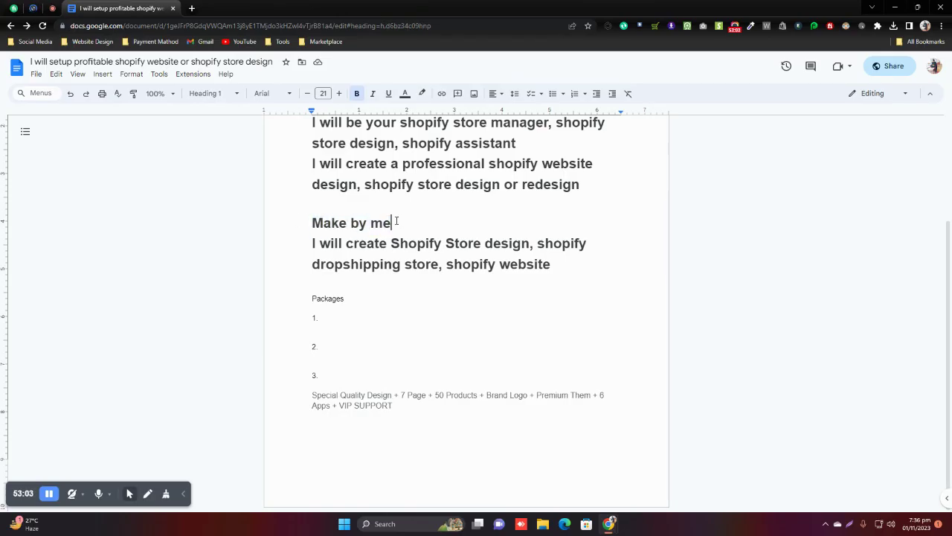
drag(397, 221, 307, 220)
double_click(421, 220)
click(422, 220)
double_click(419, 220)
click(417, 219)
double_click(415, 219)
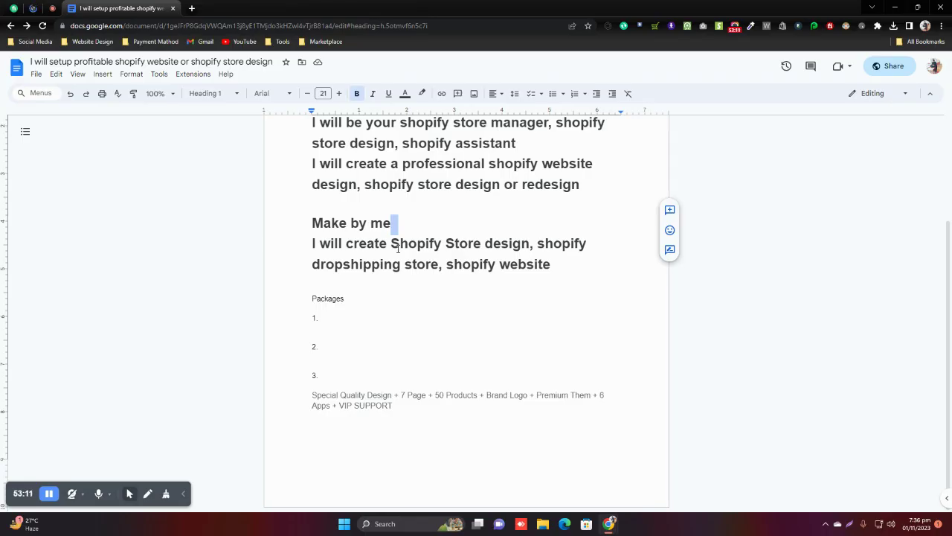
click(340, 298)
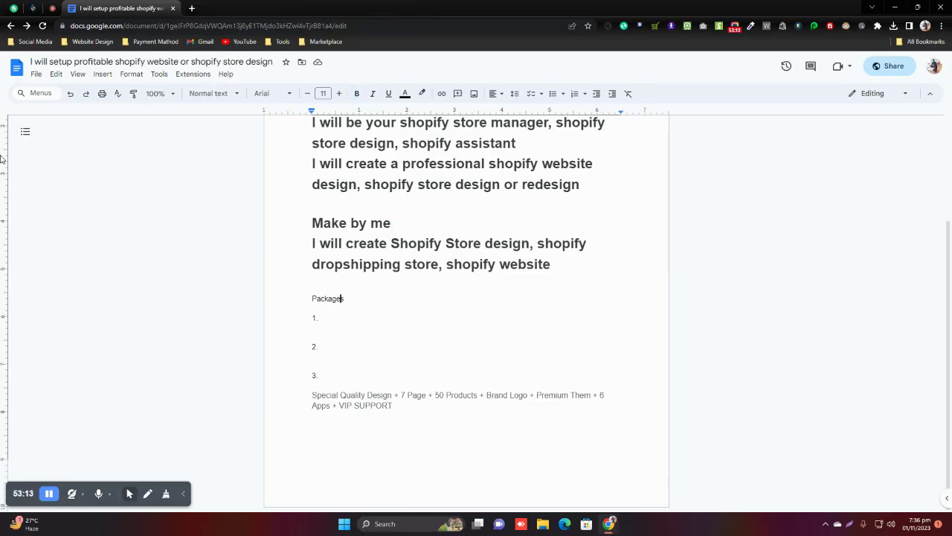
Step: Go back to the Fiverr seller profile, open the inbox conversation about the health store, and view its earliest messages
click(13, 8)
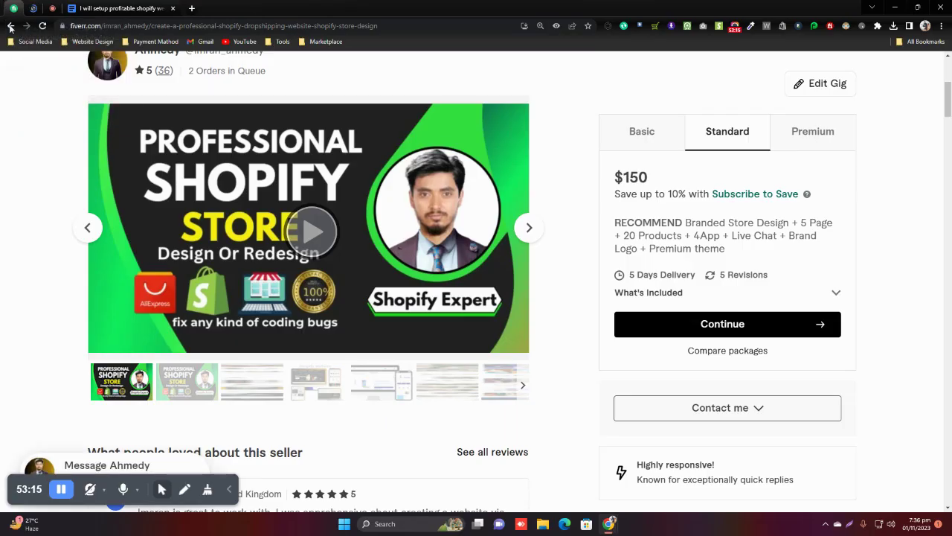
click(11, 27)
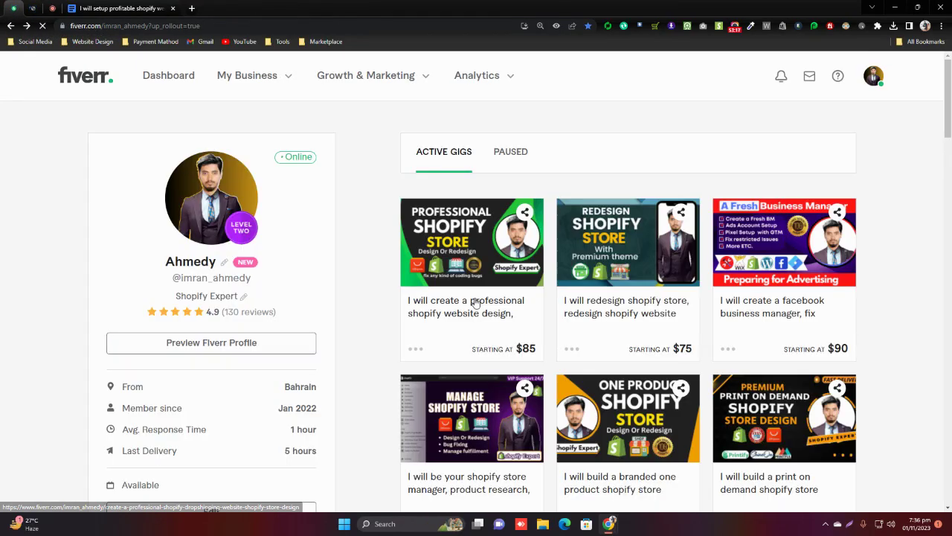
click(811, 80)
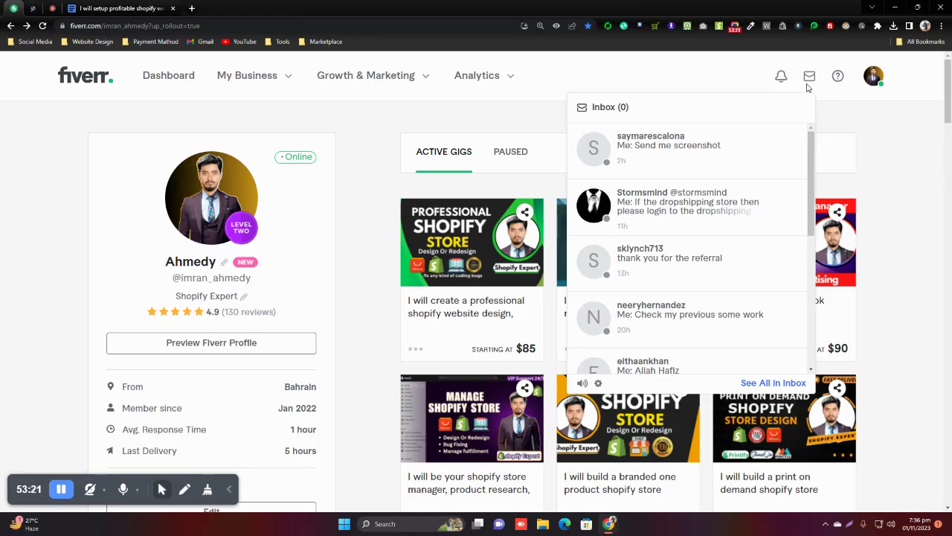
click(672, 207)
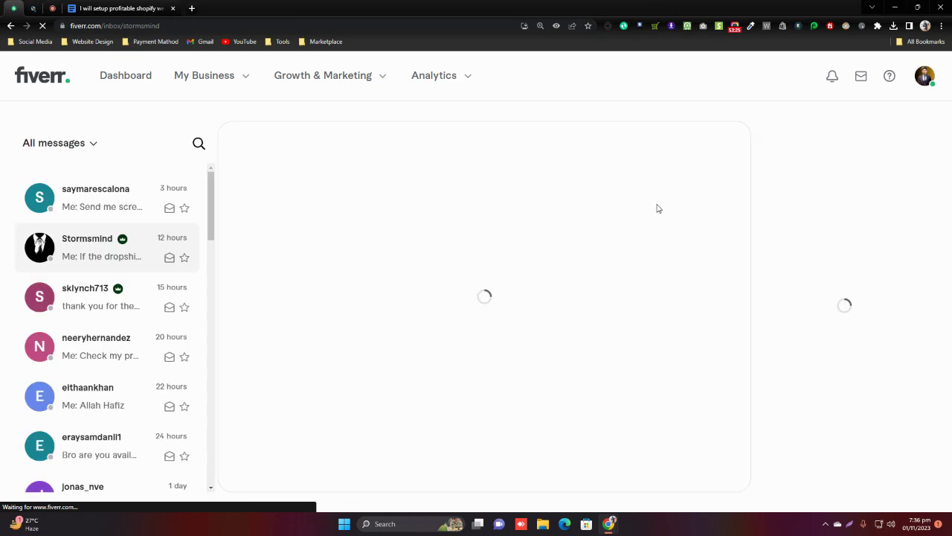
scroll(512, 296, up, 10)
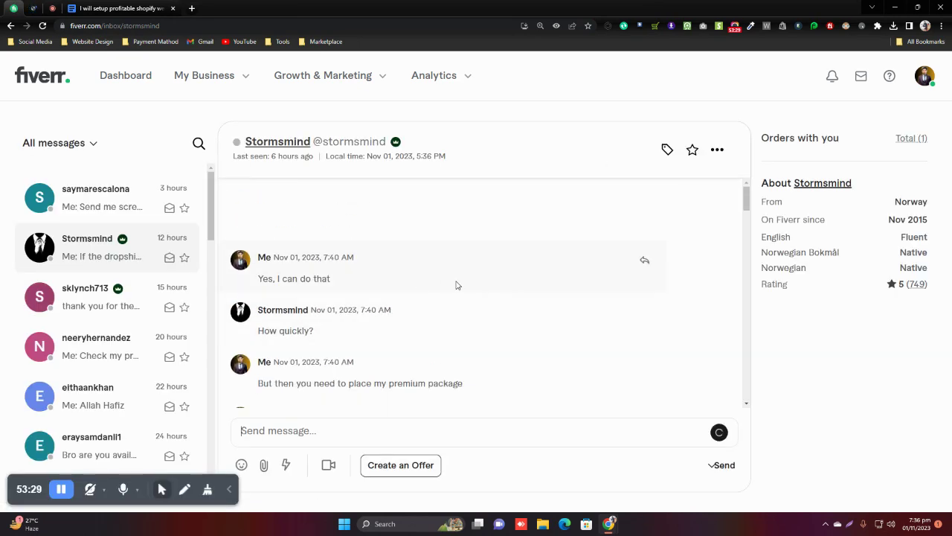
scroll(454, 302, up, 5)
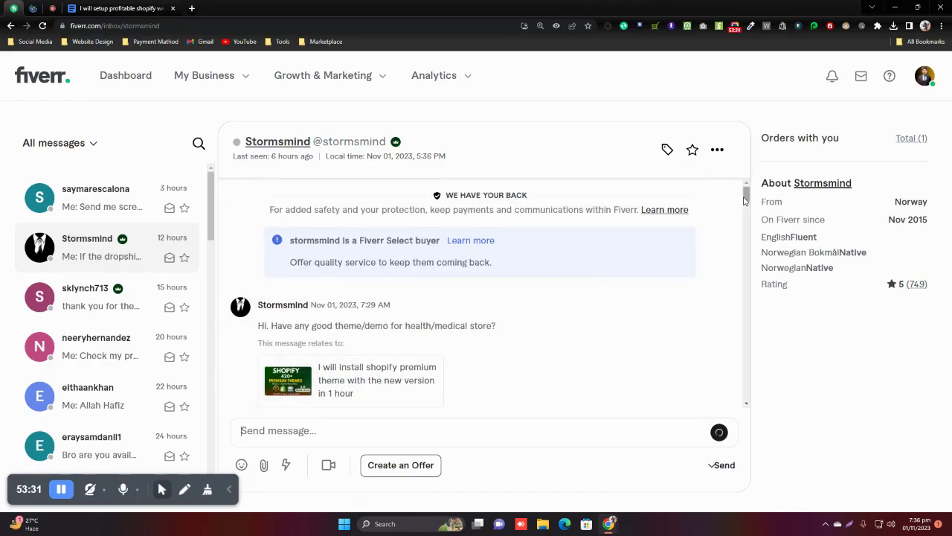
scroll(751, 204, down, 2)
scroll(752, 205, up, 1)
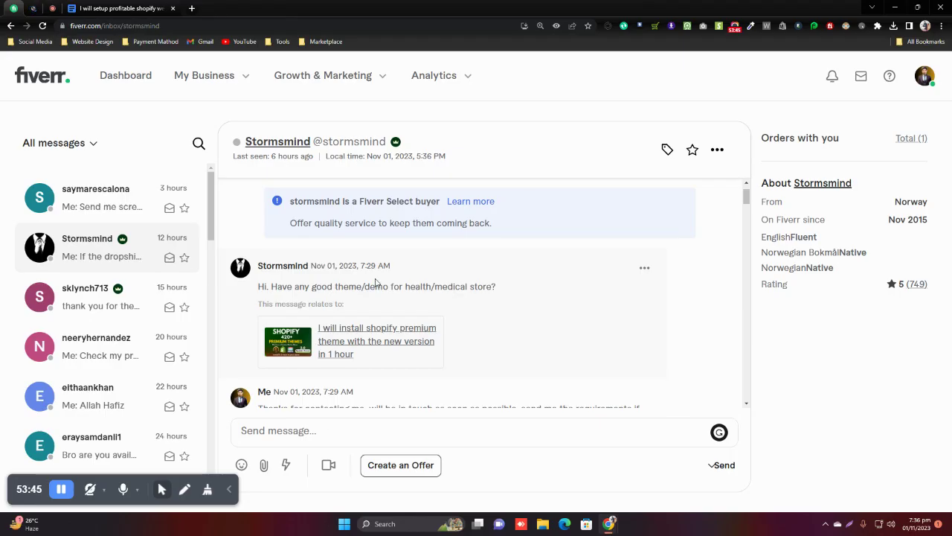
Step: Open the buyer's total orders in a new tab, view the order, and return to the conversation
right_click(903, 141)
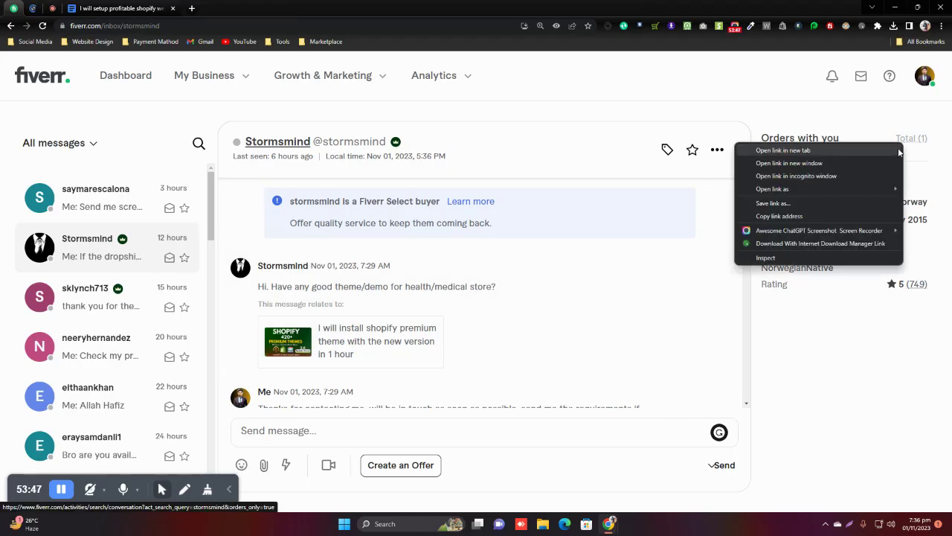
click(845, 152)
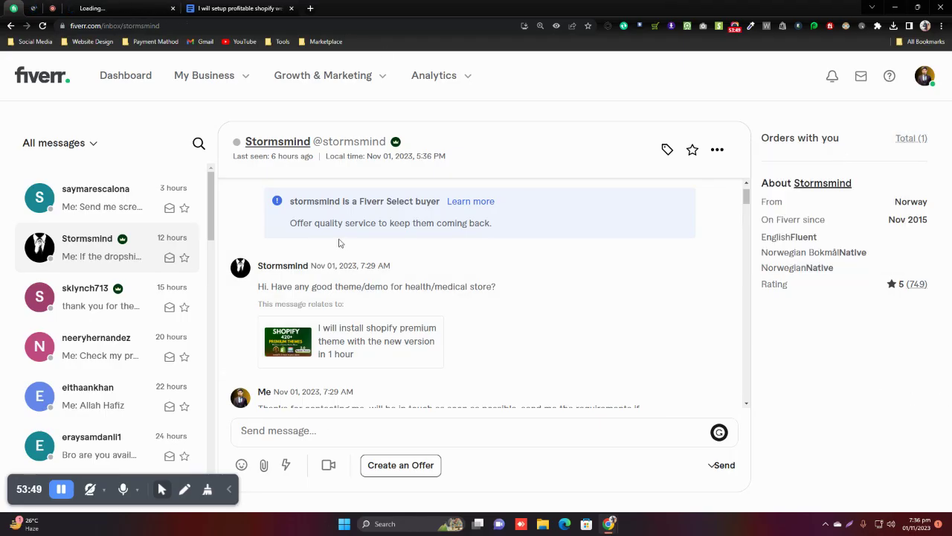
click(90, 6)
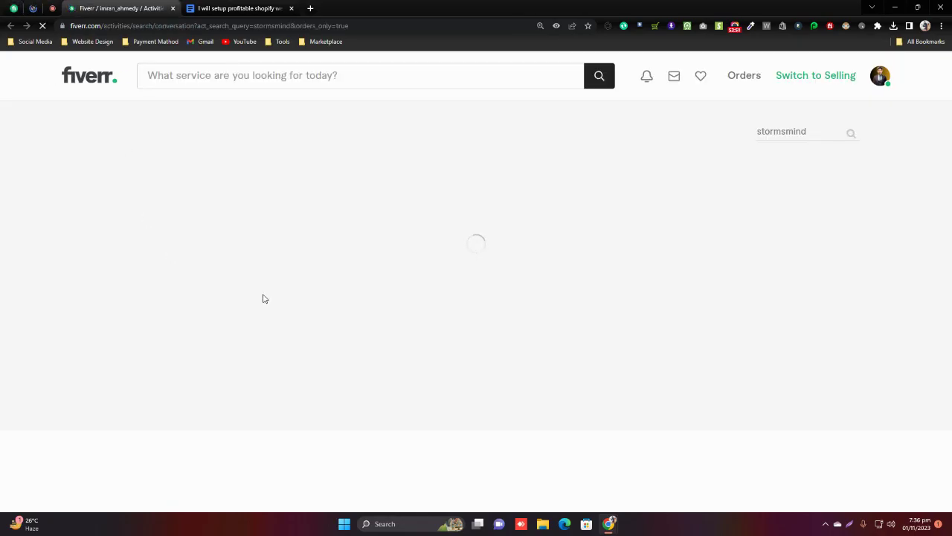
click(424, 376)
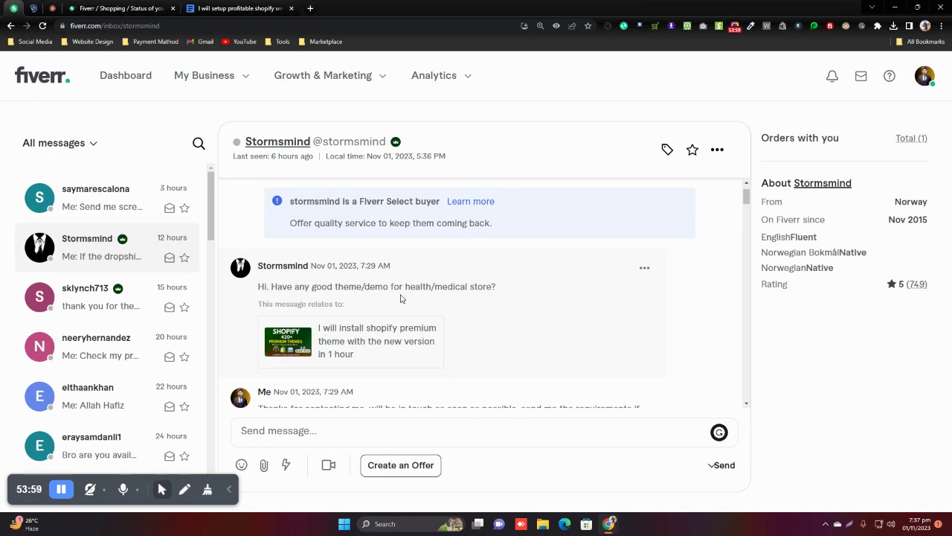
Step: Highlight the buyer's health/medical store theme question, open the related premium theme installation gig, and highlight its Basic package price
drag(505, 289, 258, 286)
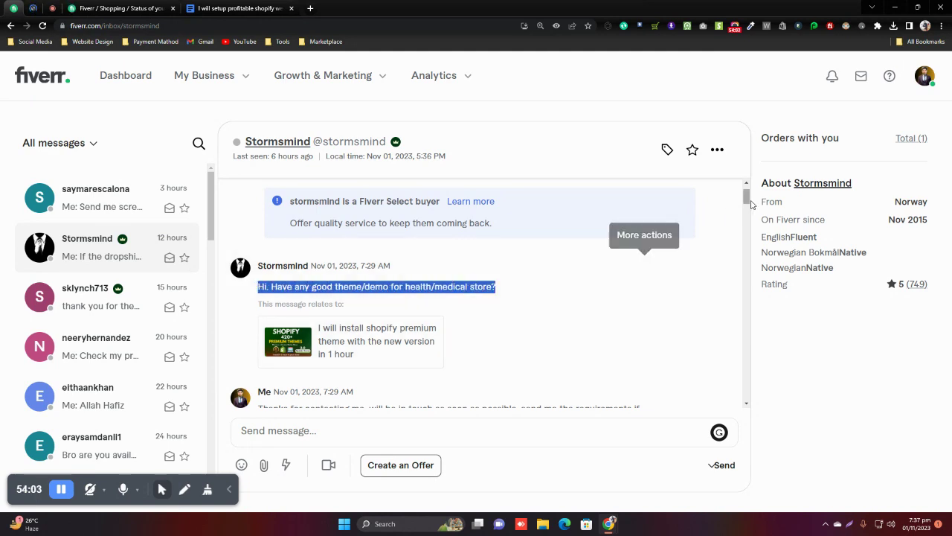
click(394, 328)
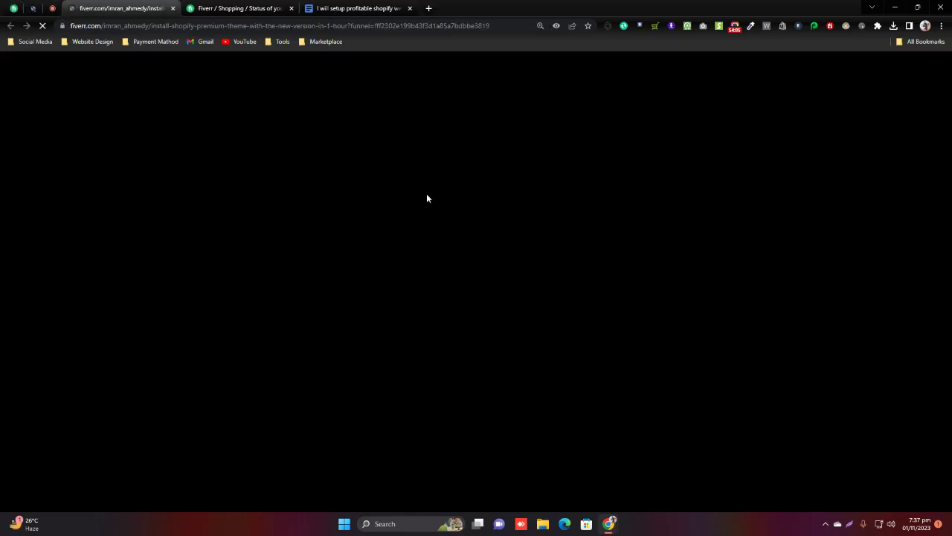
drag(642, 347, 617, 332)
click(661, 347)
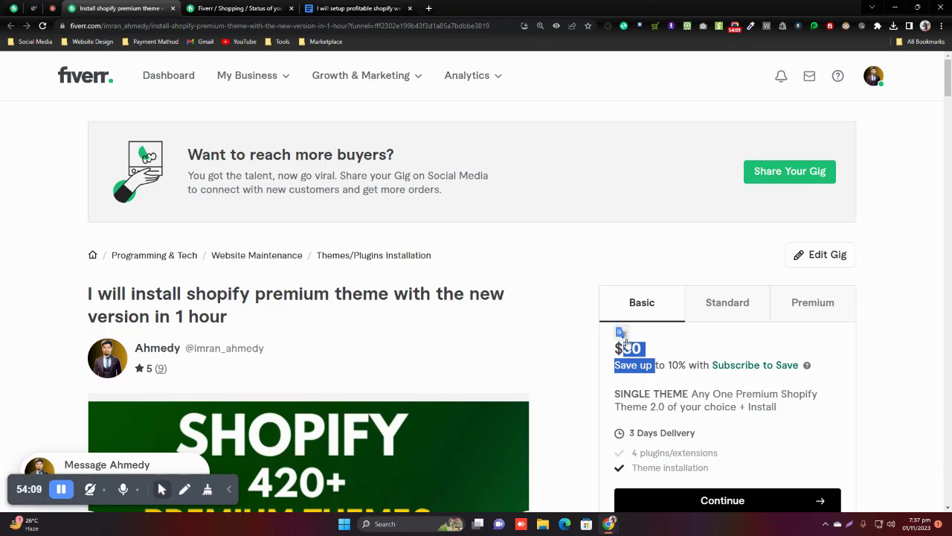
Step: Return to the buyer conversation and read on through the messages about the type of health products
click(238, 9)
click(333, 7)
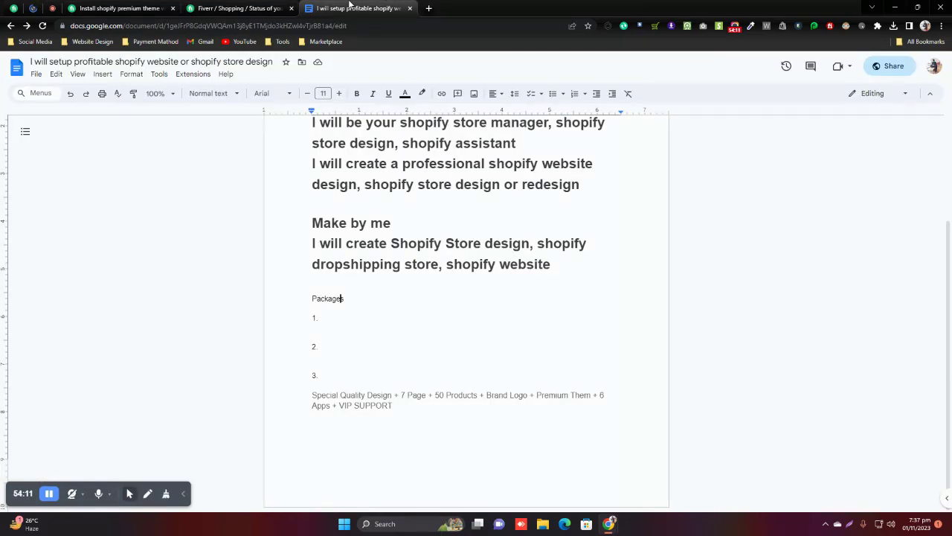
click(116, 8)
click(10, 7)
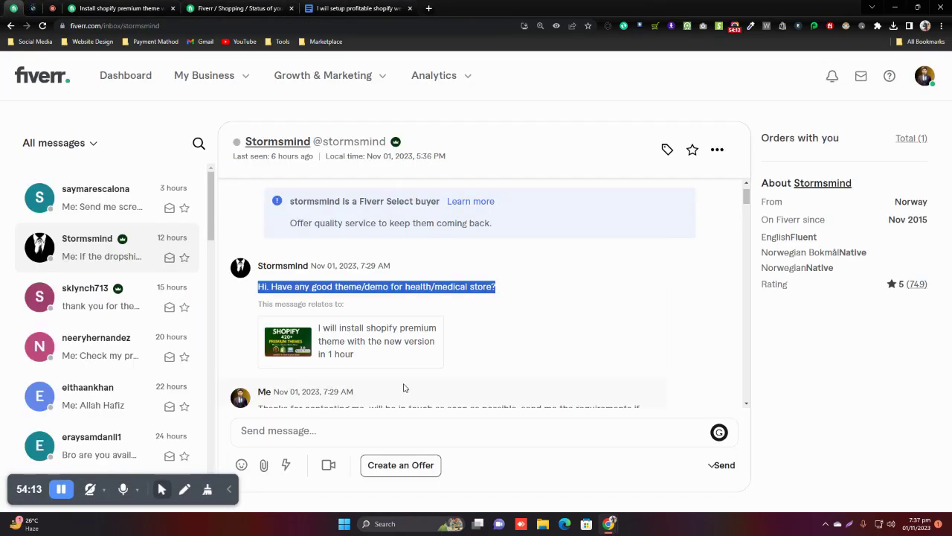
drag(747, 196, 747, 210)
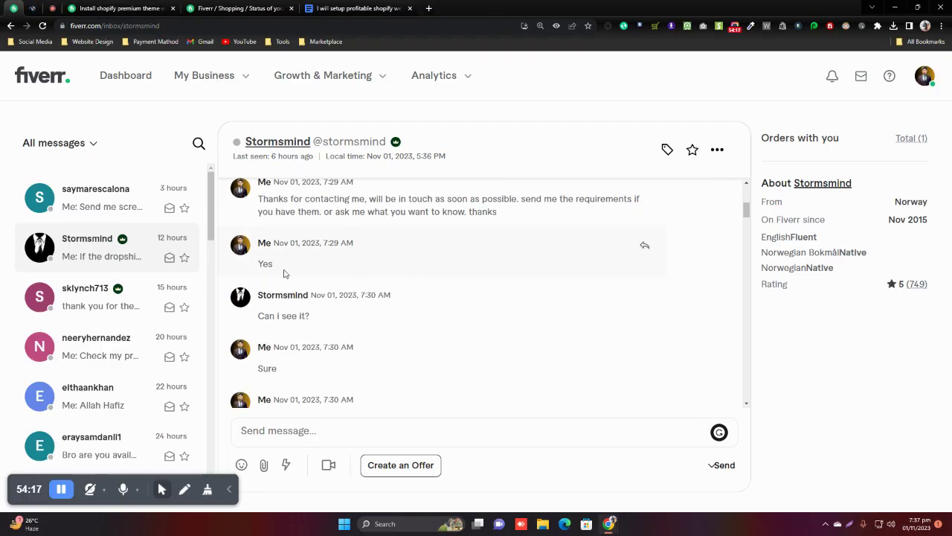
drag(753, 220, 760, 231)
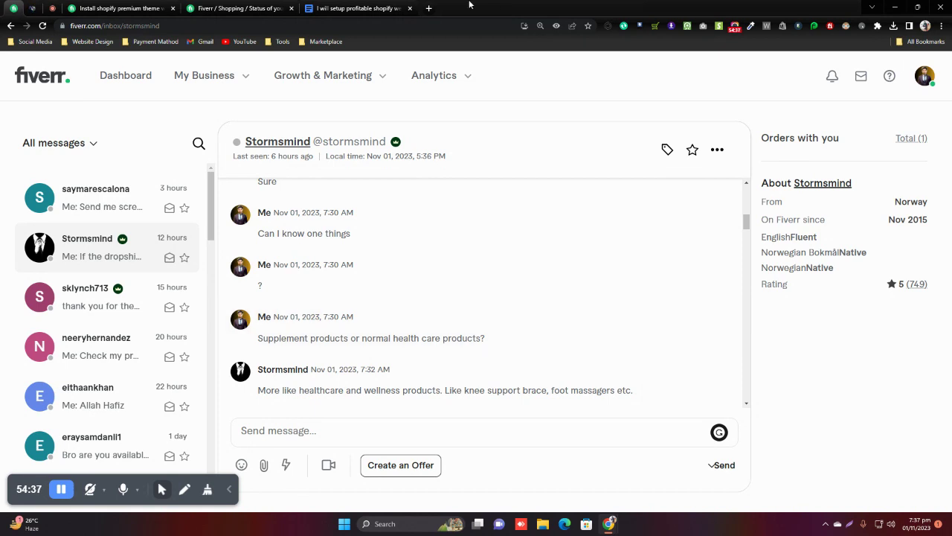
Step: Open dbtrition.com in a new tab, dismiss the translation offer, and look over the home page down to its footer
click(428, 8)
text(dbtrition.com)
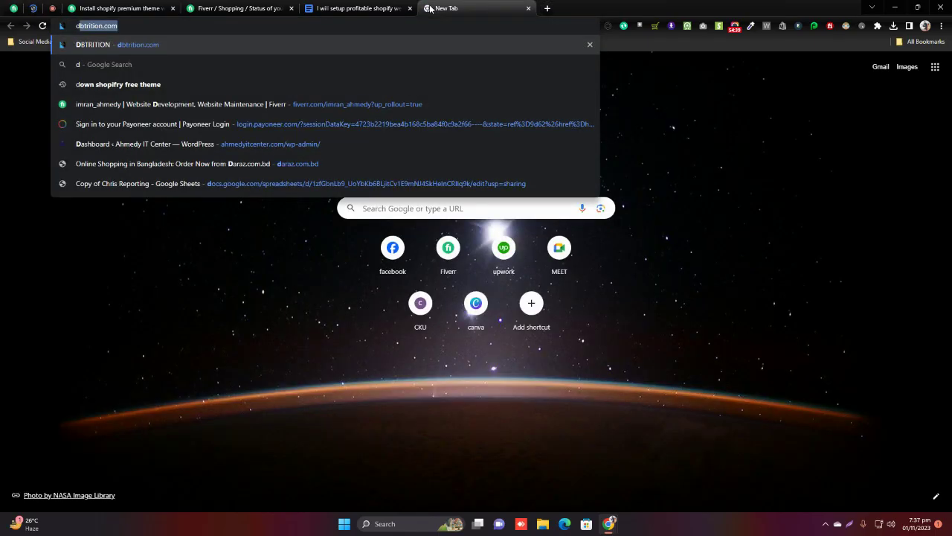
key(Return)
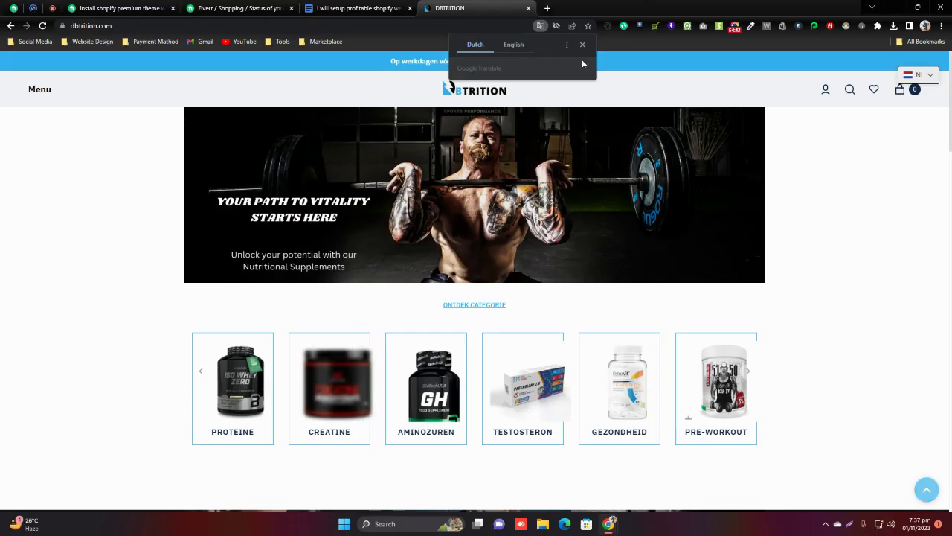
click(583, 45)
scroll(509, 290, down, 4)
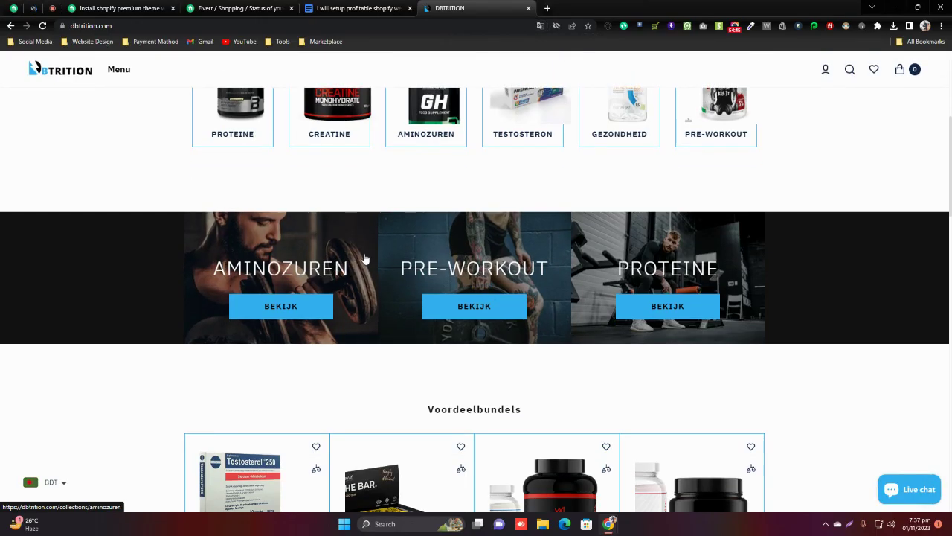
scroll(368, 264, down, 4)
scroll(376, 256, down, 6)
scroll(376, 257, down, 10)
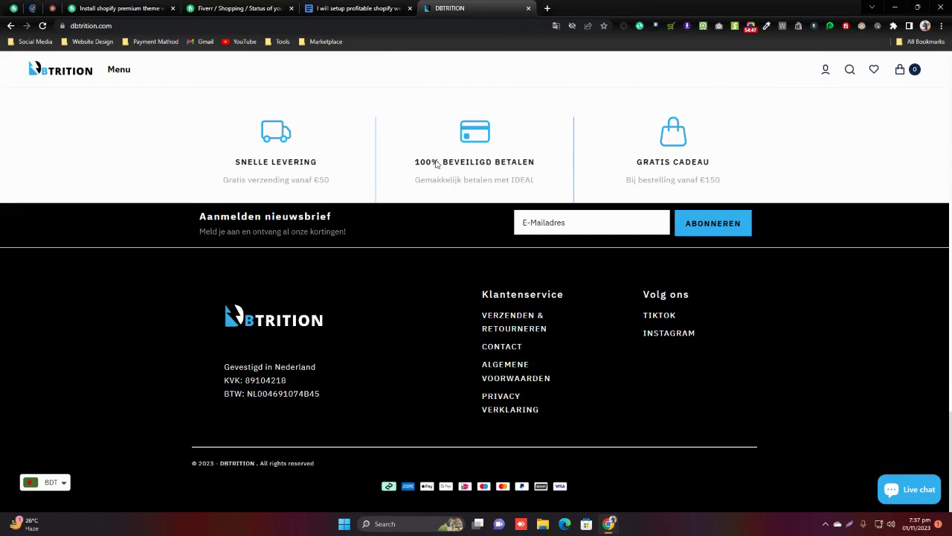
Step: Search Google in a new tab for "bodybuilder shopify theme" and open the Body Builder - Sport Nutrition Shopify Theme page on TemplateMonster
click(548, 8)
click(410, 207)
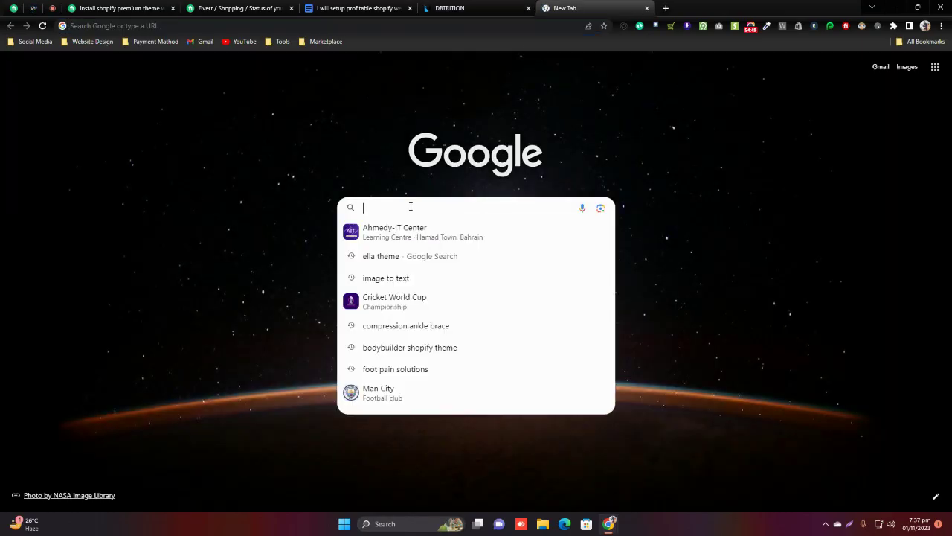
text(body)
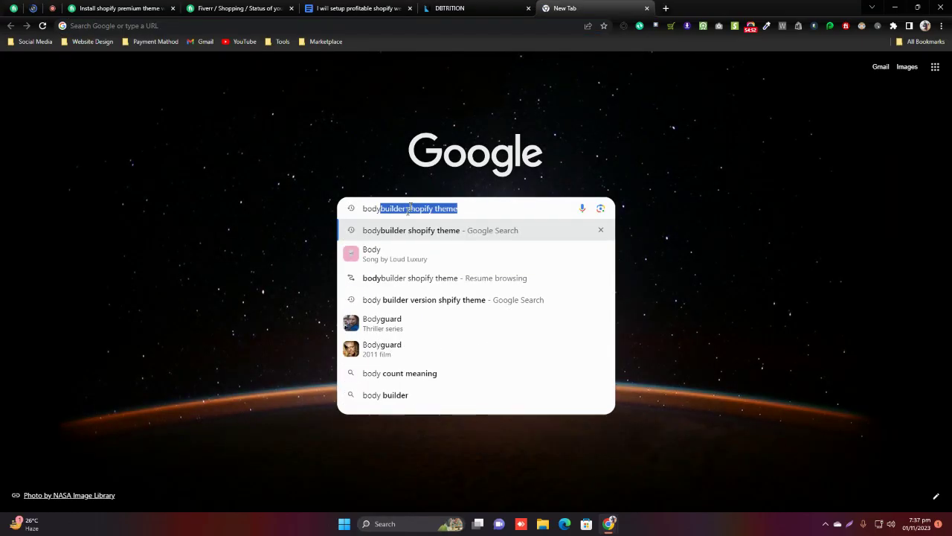
key(Return)
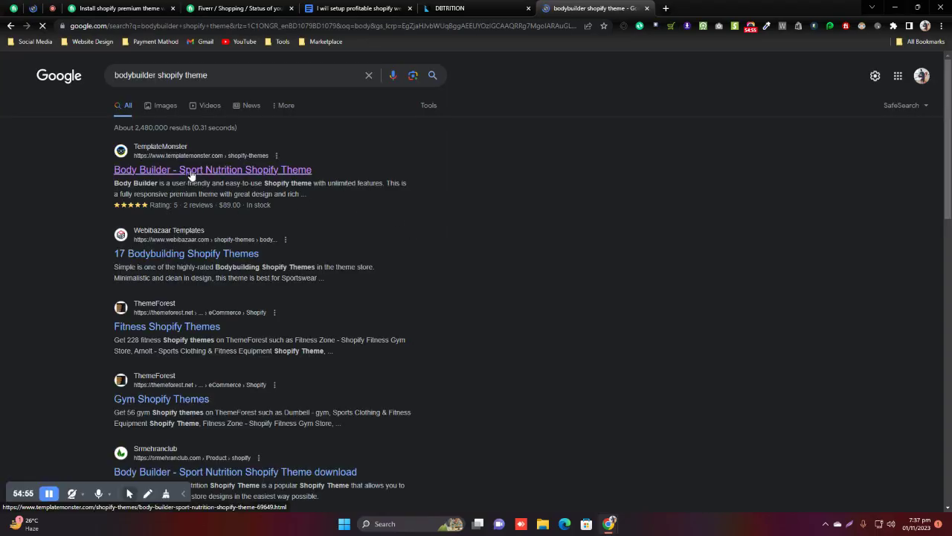
click(212, 177)
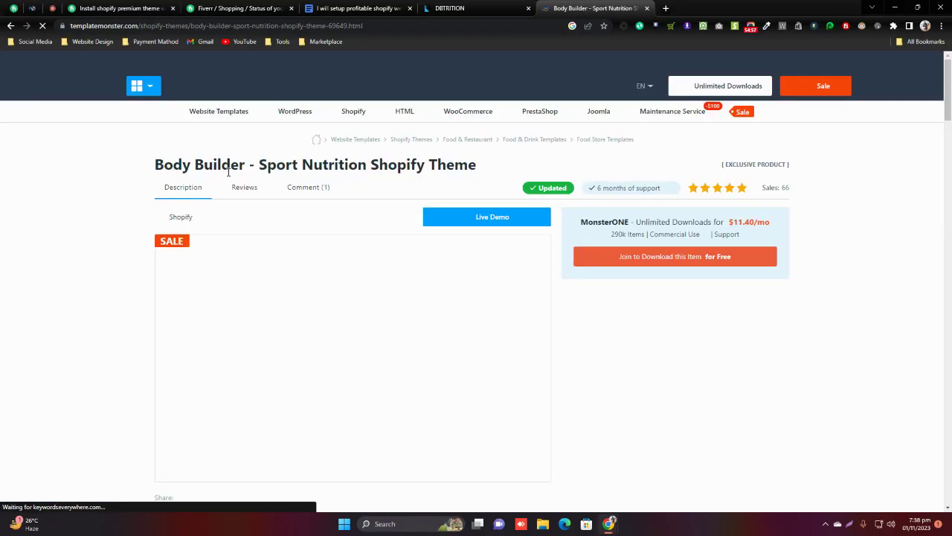
Step: Open the Body Builder theme's live demo and close the theme's product page
mouse_move(354, 396)
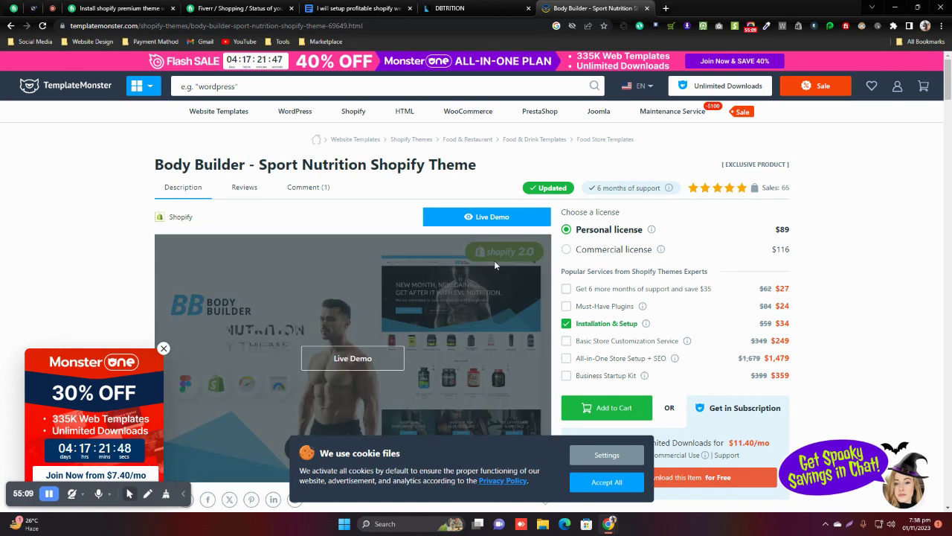
click(491, 217)
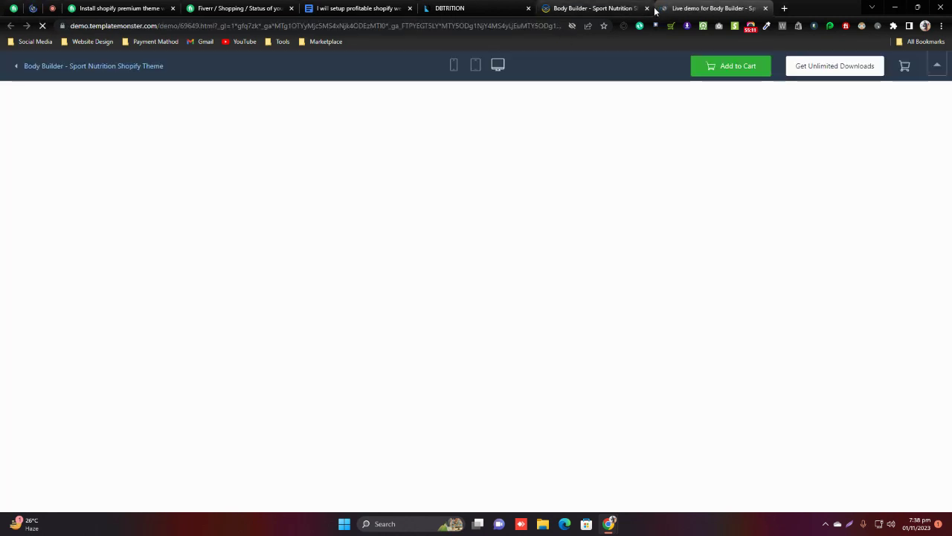
click(647, 8)
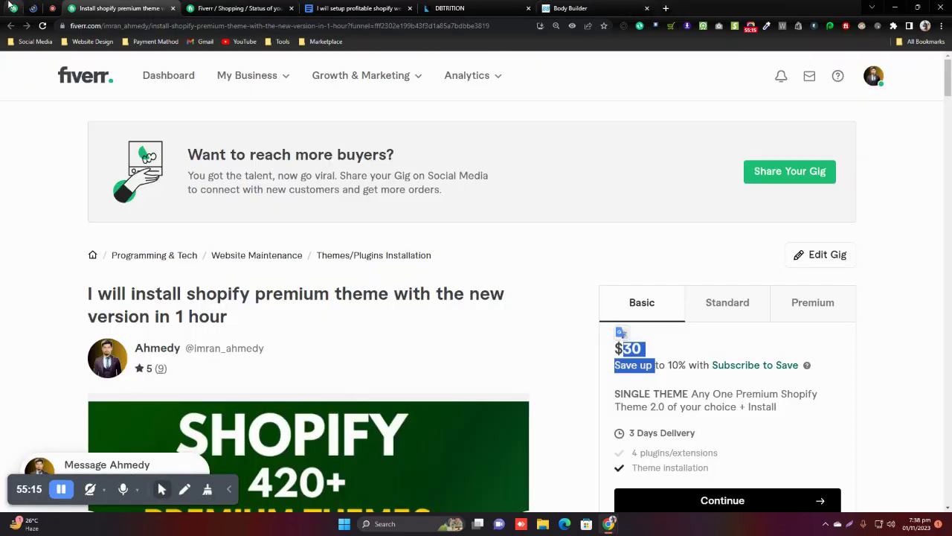
Step: Return to the buyer conversation, find the suggested theme demos, and open the theme406-nutrition.myshopify.com link
click(10, 8)
scroll(432, 309, up, 5)
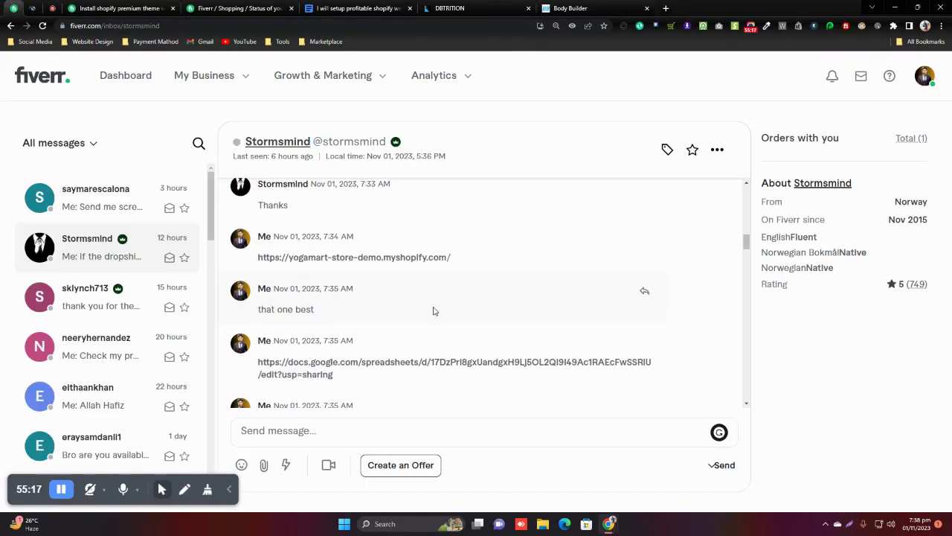
scroll(439, 305, down, 3)
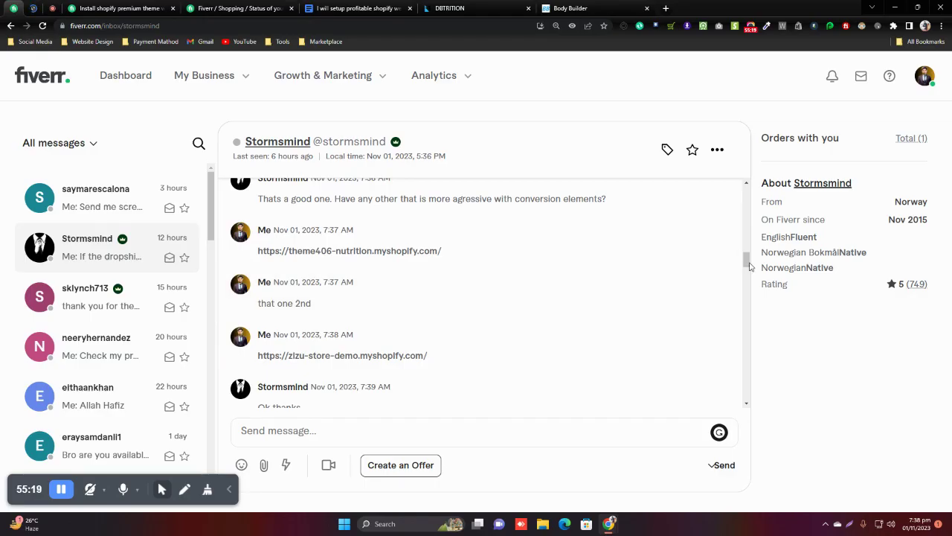
scroll(750, 266, down, 1)
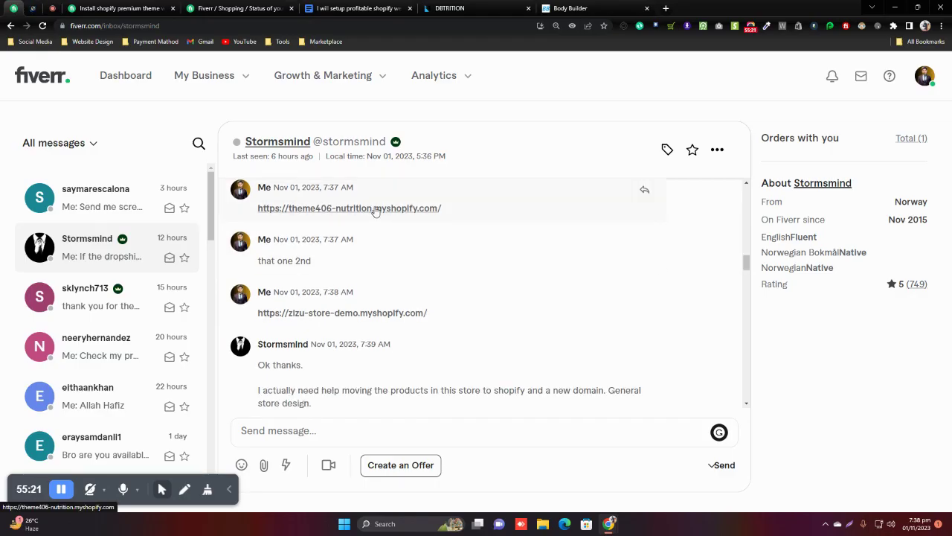
click(376, 209)
Step: Compare the store demo opened from the conversation with the TemplateMonster Body Builder demo, and look over its best sellers
click(702, 7)
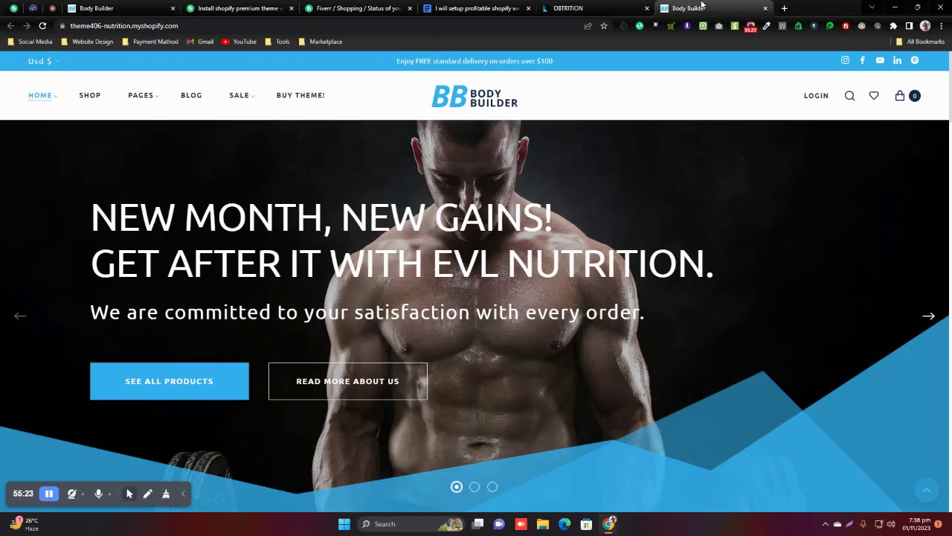
click(126, 4)
click(720, 5)
click(112, 6)
scroll(469, 290, down, 7)
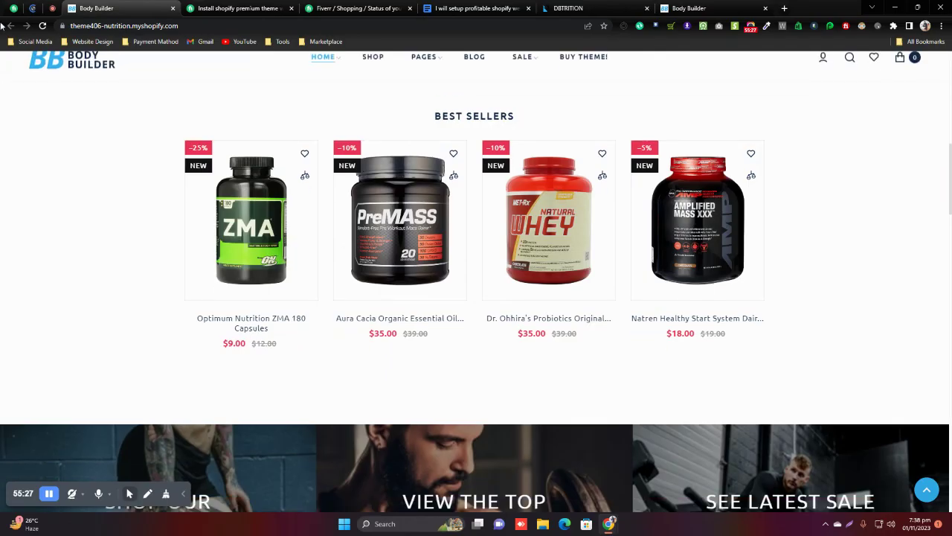
Step: Return to the conversation, open the zizu-store-demo.myshopify.com link, and look over the store's home page
click(13, 8)
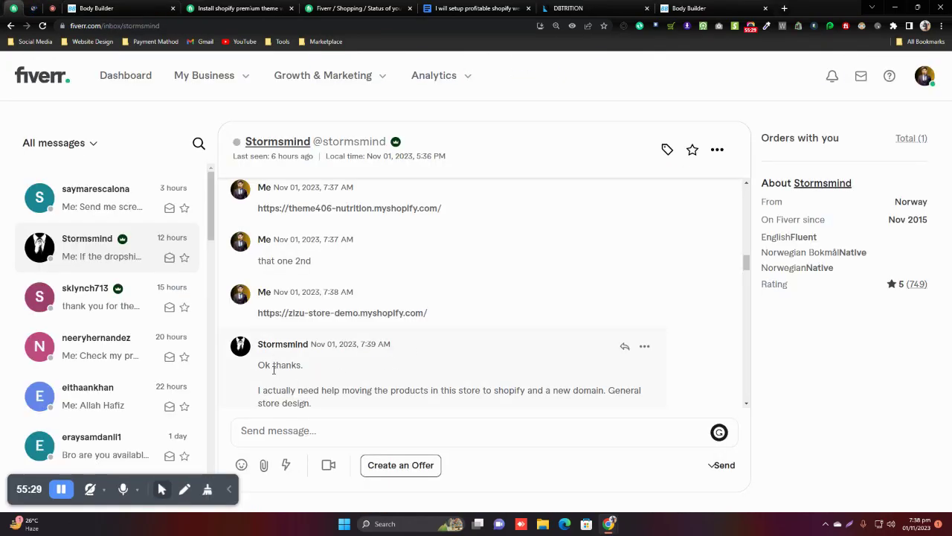
click(340, 316)
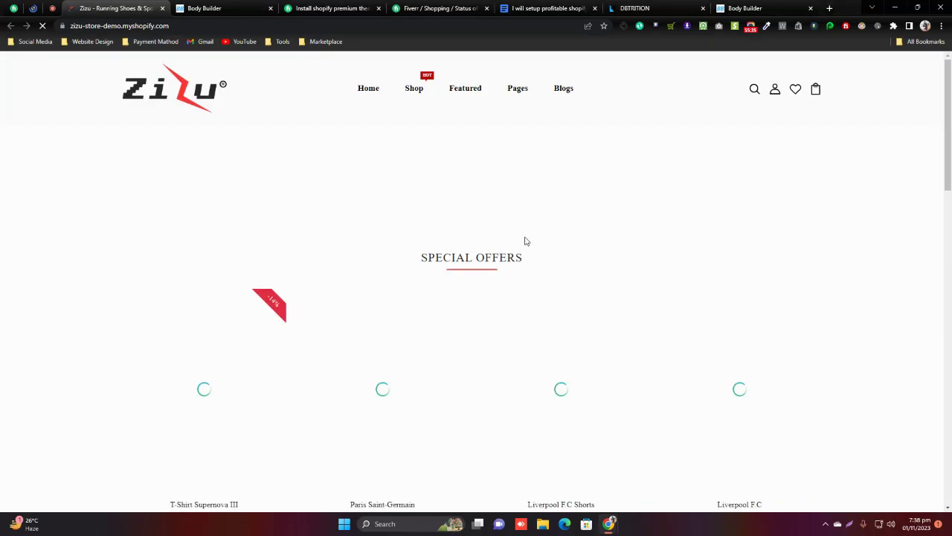
scroll(526, 241, down, 9)
scroll(526, 241, up, 4)
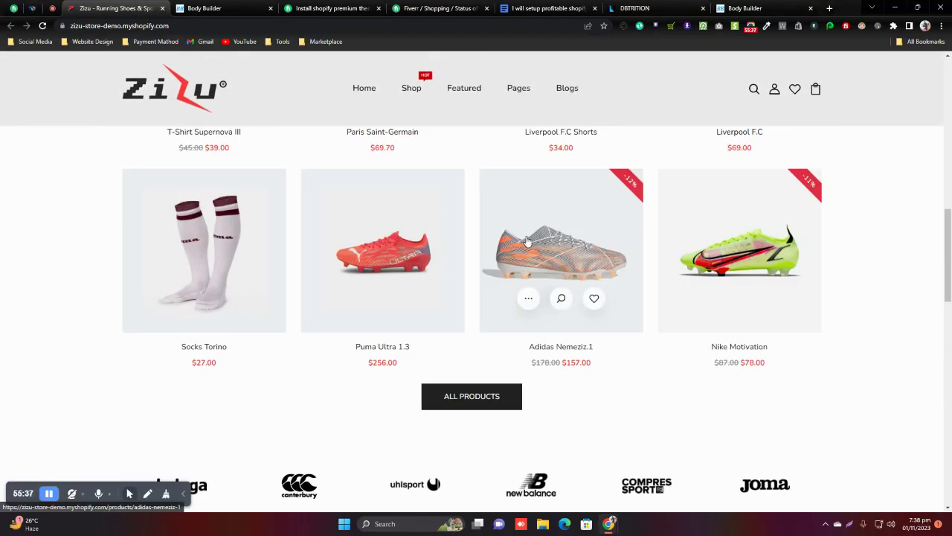
scroll(525, 241, up, 10)
scroll(394, 201, down, 12)
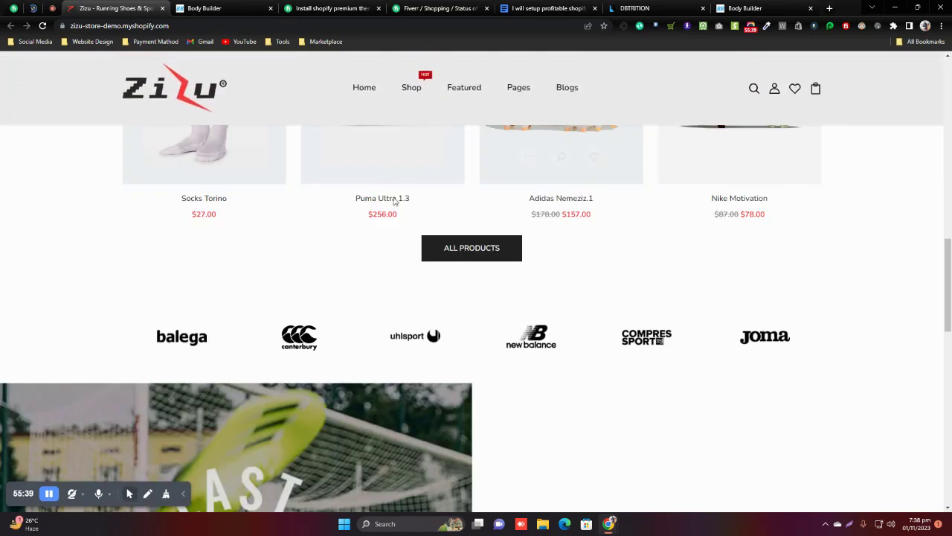
Step: Return to the buyer conversation and read the request about moving products to Shopify and a new domain
click(14, 9)
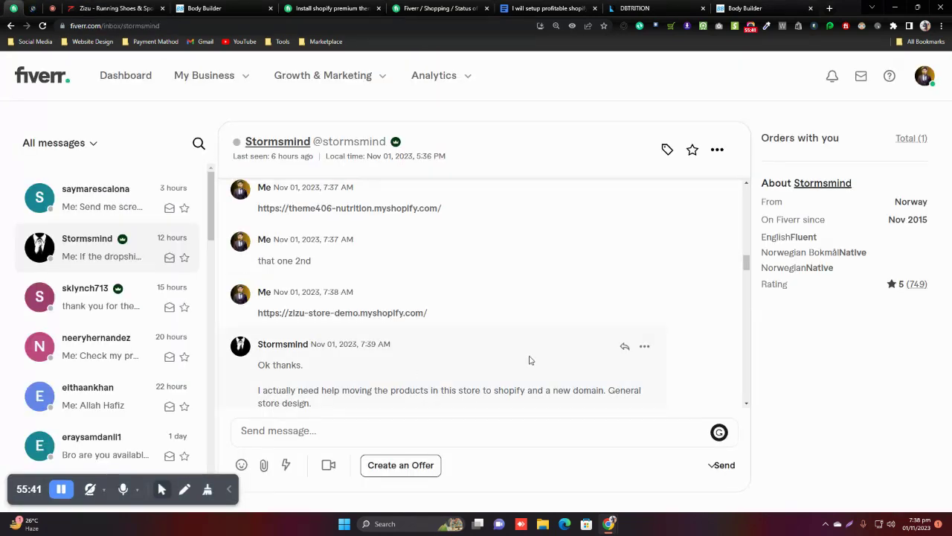
drag(745, 266, 748, 274)
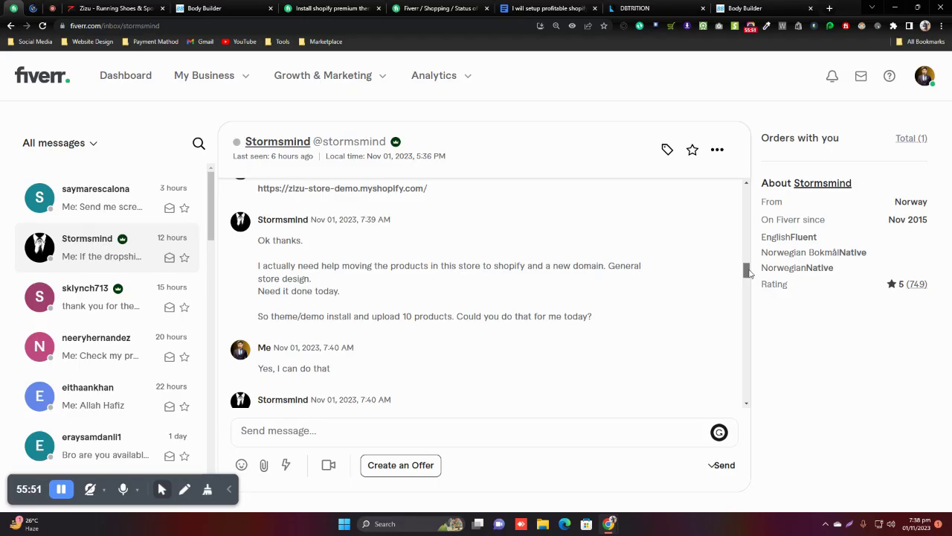
drag(748, 272, 749, 272)
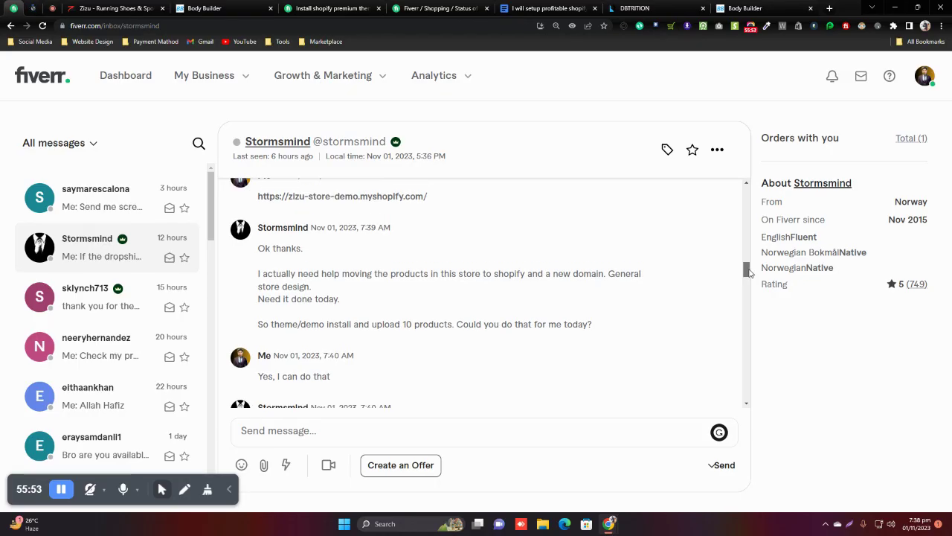
drag(749, 272, 748, 276)
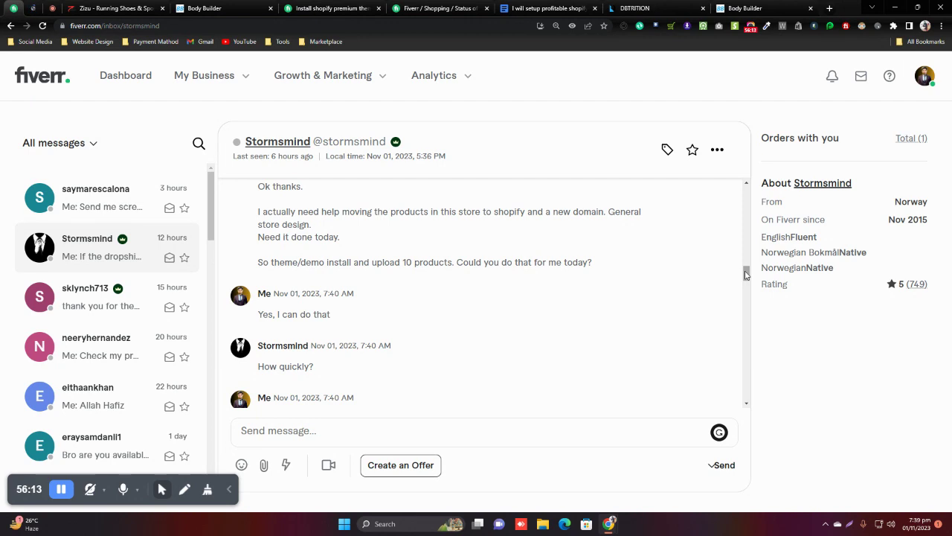
Step: Highlight the buyer's line asking for theme/demo install and upload of 10 products today
triple_click(374, 264)
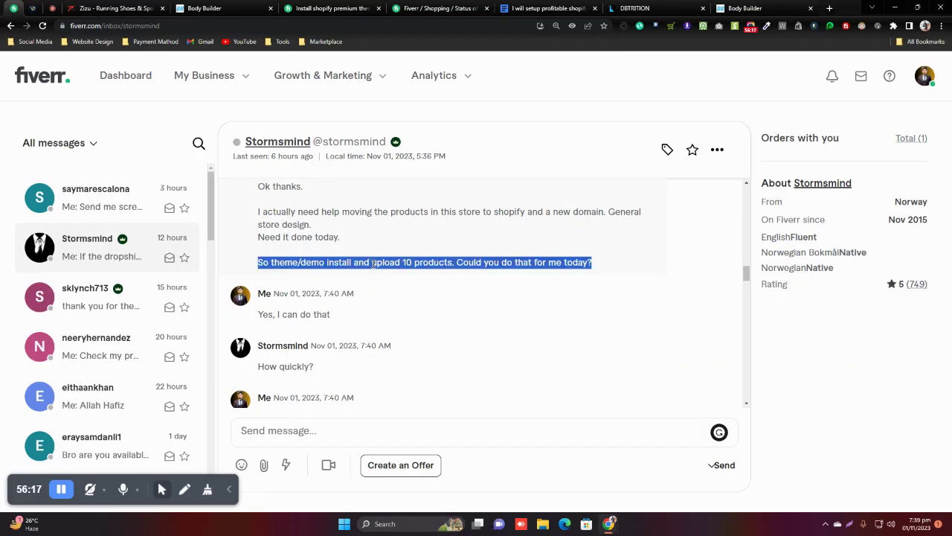
click(319, 265)
triple_click(328, 264)
click(328, 261)
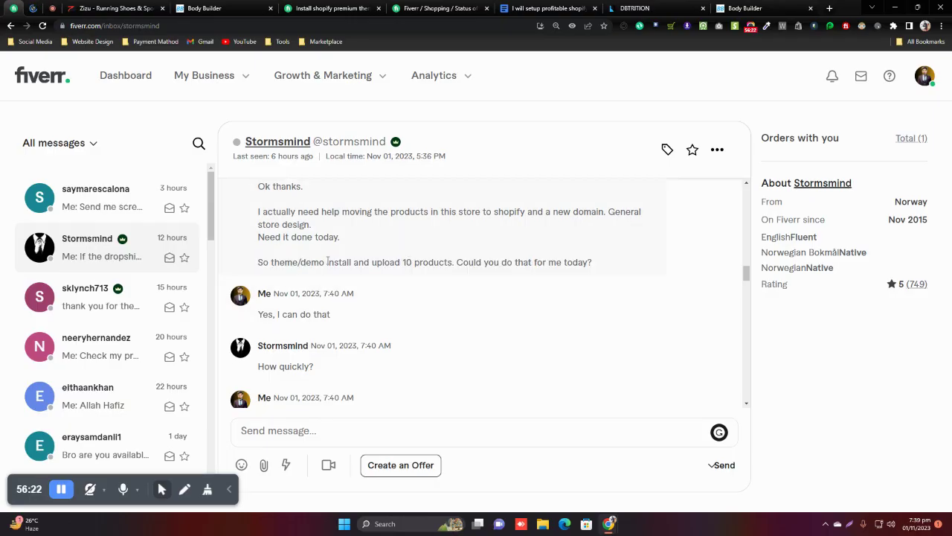
triple_click(412, 263)
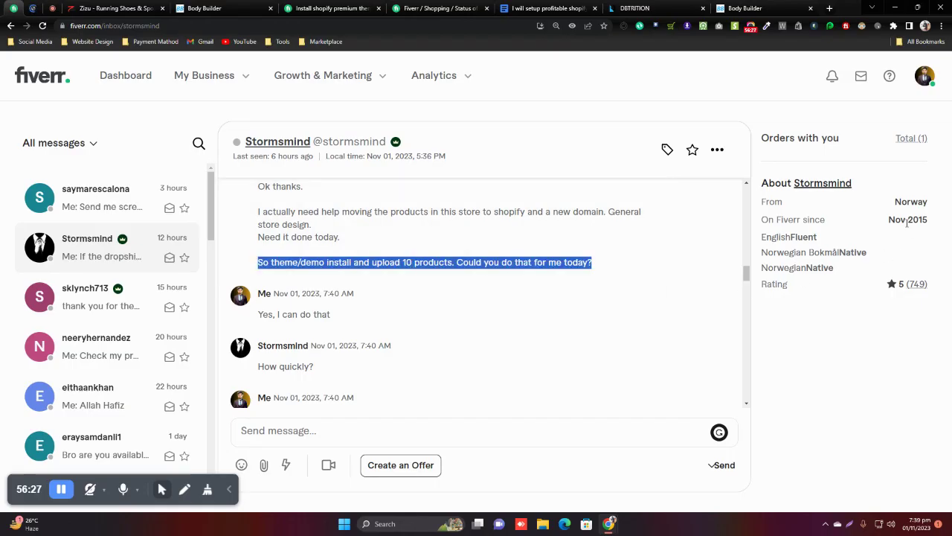
Step: Open the buyer's ratings from the conversation and look through the reviews received as a seller and as a buyer
click(918, 291)
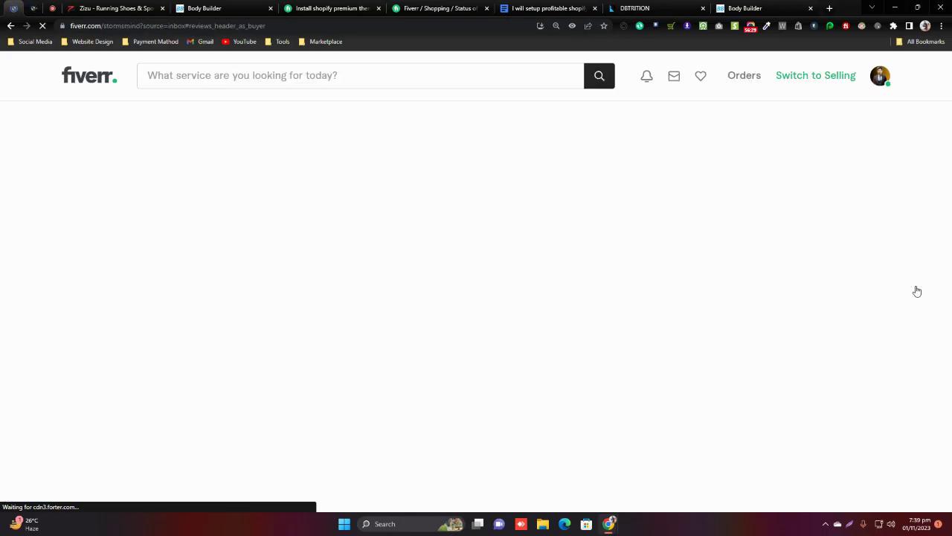
scroll(472, 210, down, 3)
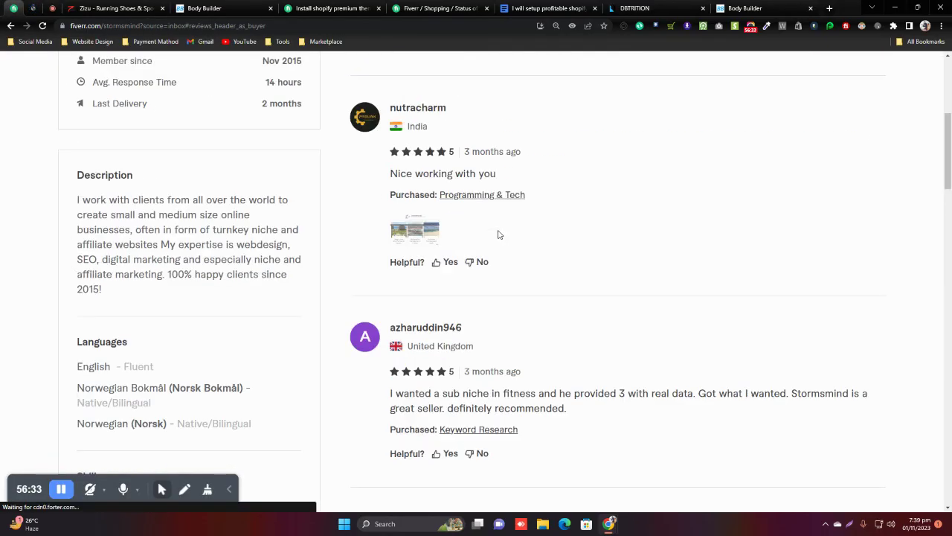
scroll(499, 235, up, 1)
scroll(499, 233, down, 8)
scroll(499, 234, up, 7)
scroll(655, 234, up, 3)
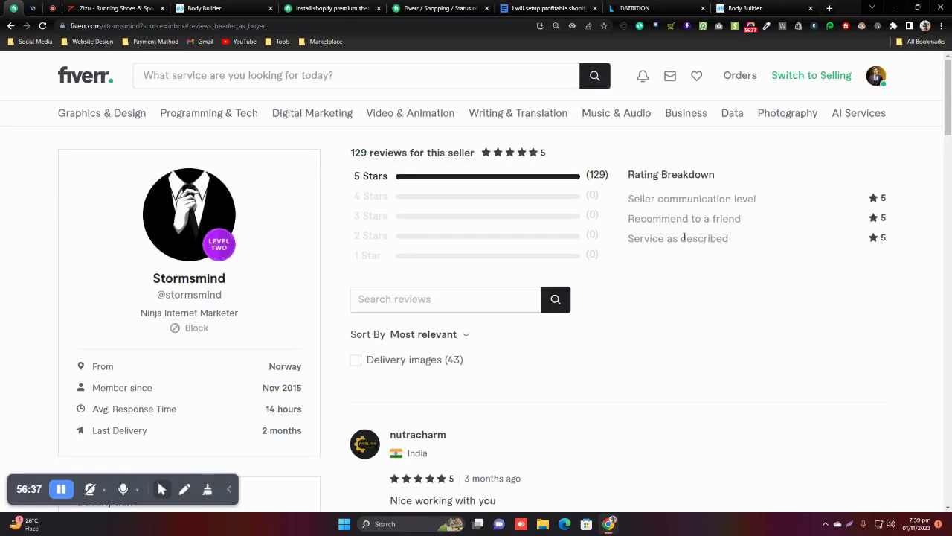
scroll(655, 234, down, 10)
scroll(652, 232, down, 8)
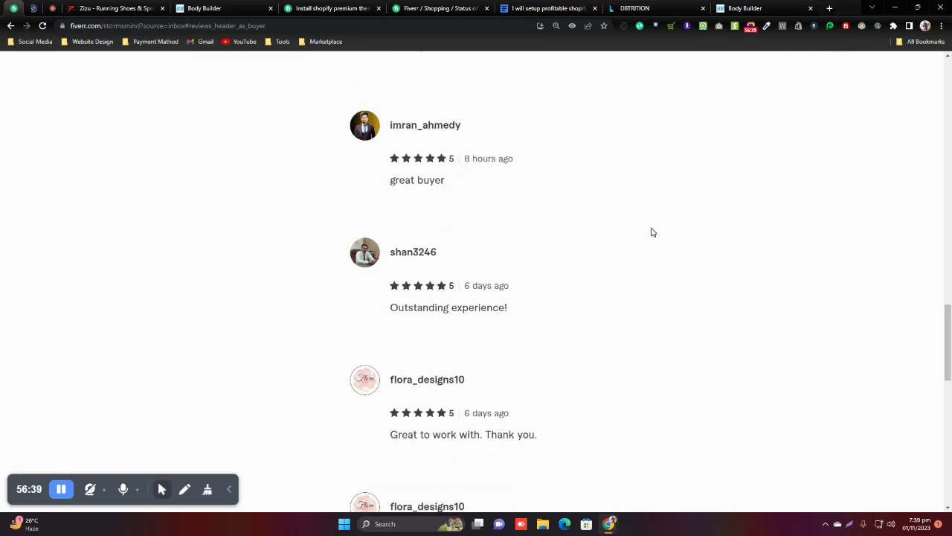
Step: Return to the conversation, open the buyer's profile in a new tab, and examine the description, languages, skills and reviews
key(alt+Left)
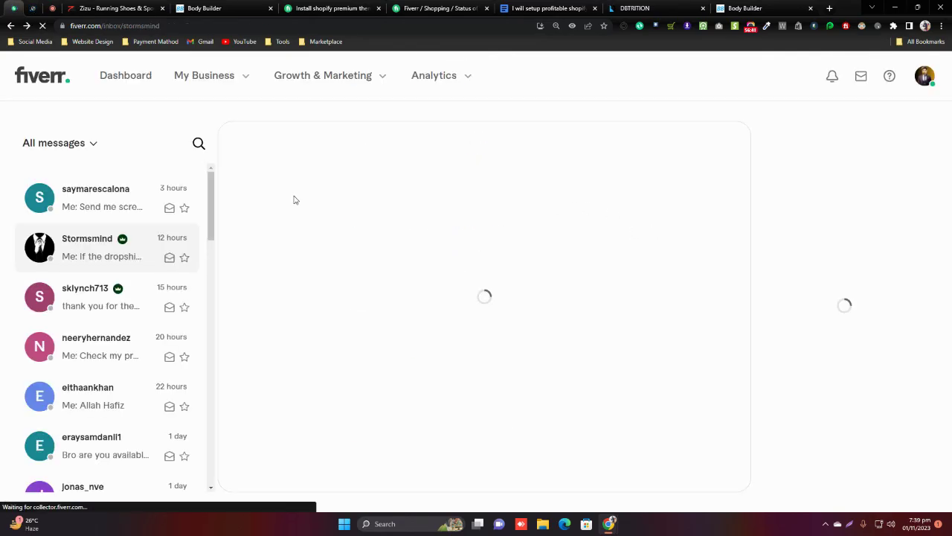
drag(938, 285, 906, 286)
click(833, 391)
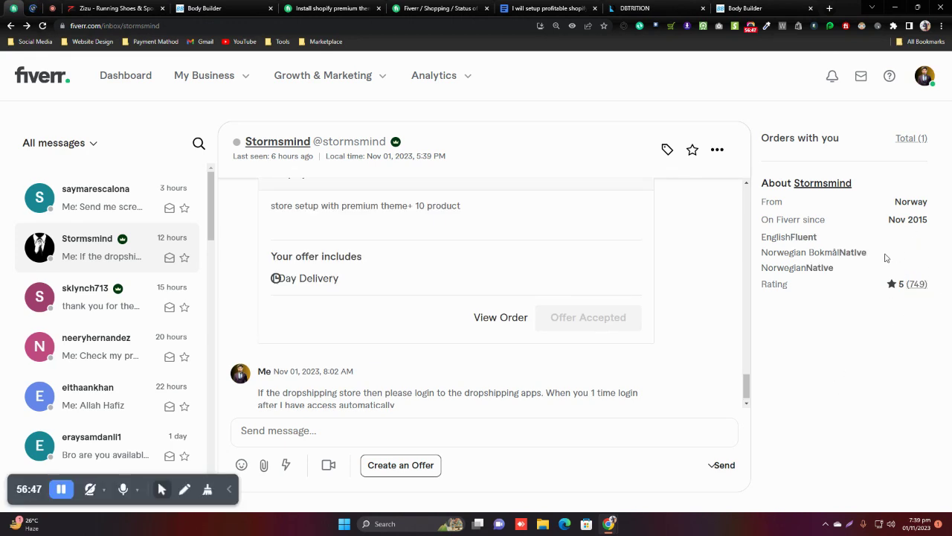
click(826, 183)
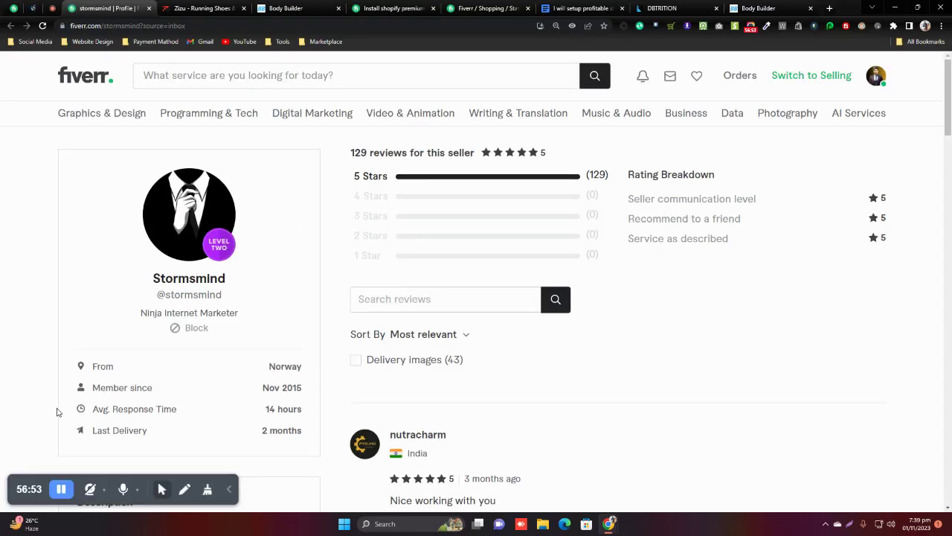
scroll(237, 221, down, 4)
scroll(297, 201, down, 4)
scroll(293, 204, up, 4)
scroll(294, 203, down, 4)
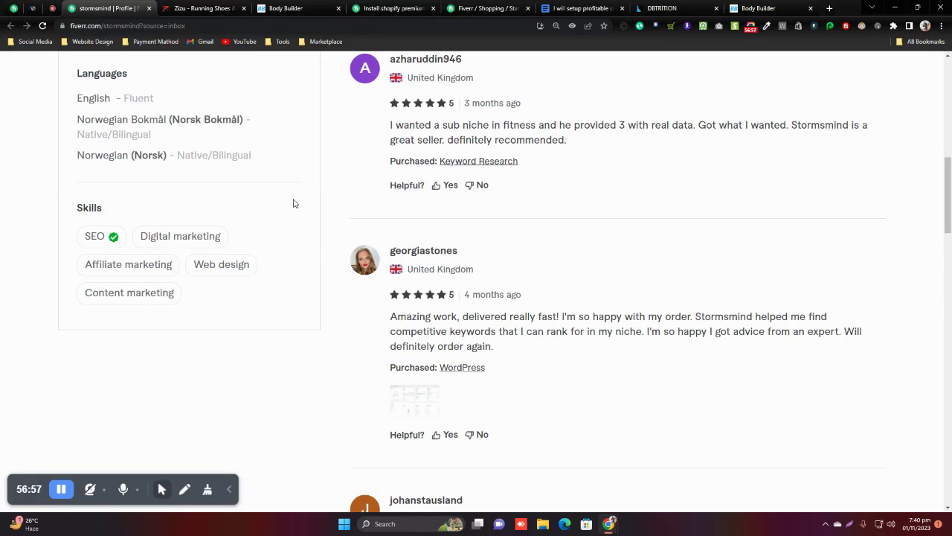
scroll(209, 200, up, 4)
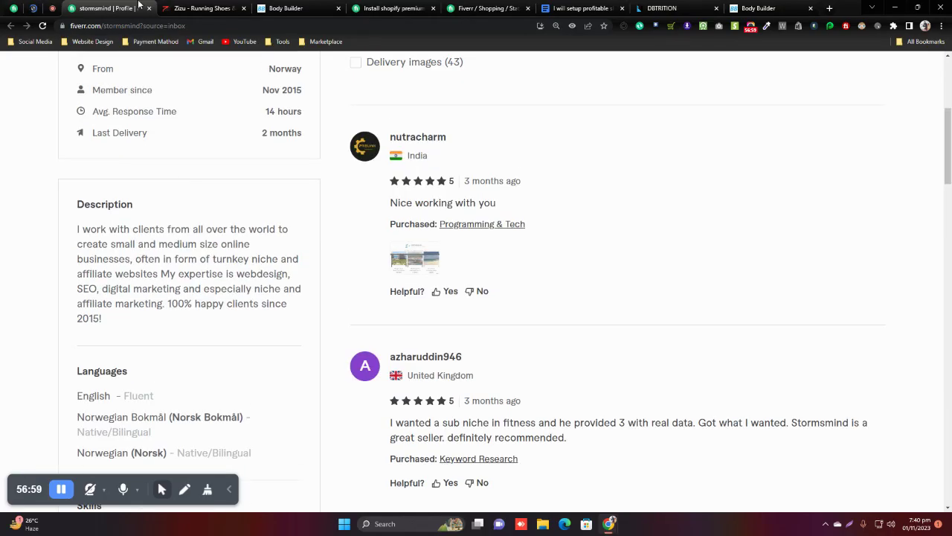
Step: Close the buyer's profile and go back in the conversation to the messages about delivery speed and the premium package
click(149, 9)
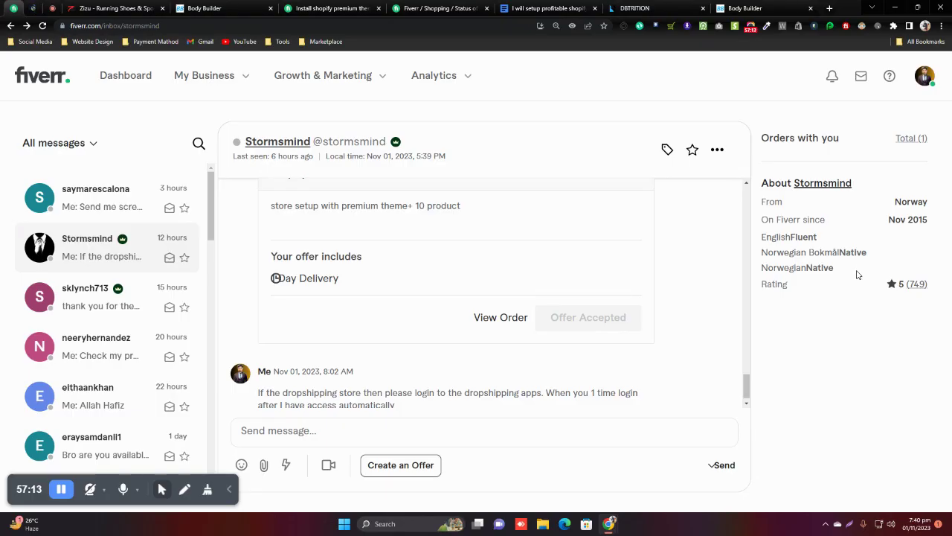
drag(746, 384, 710, 198)
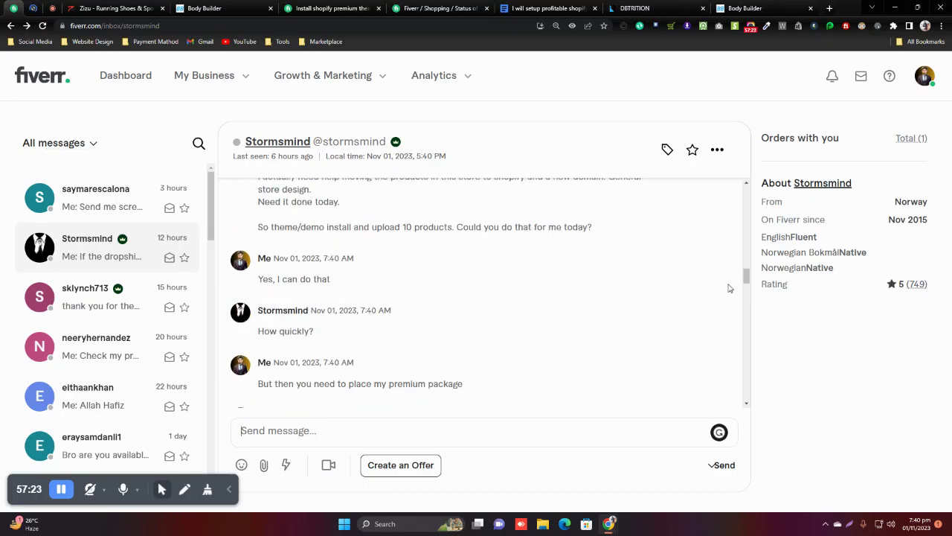
drag(747, 275, 750, 277)
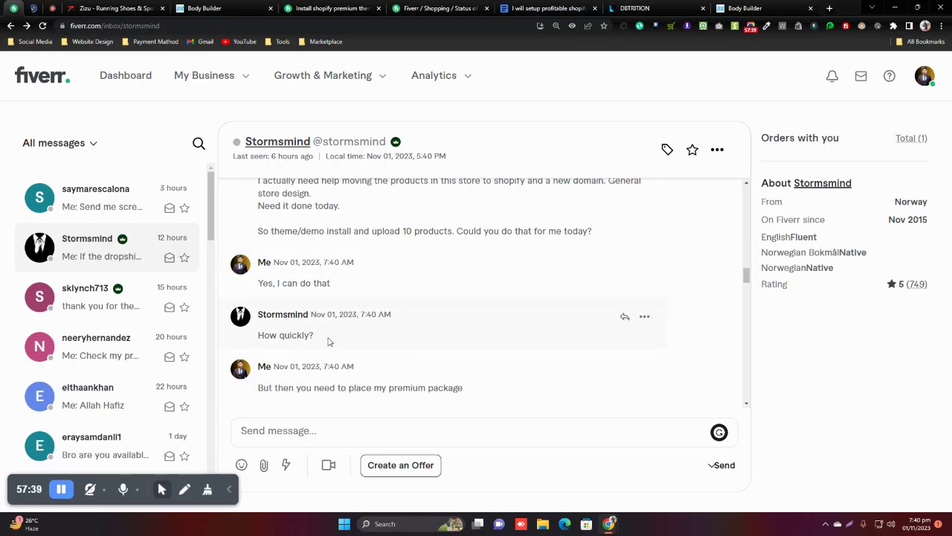
Step: Read on in the conversation through the messages on delivery time and the premium package order to the linked gig
scroll(747, 279, down, 1)
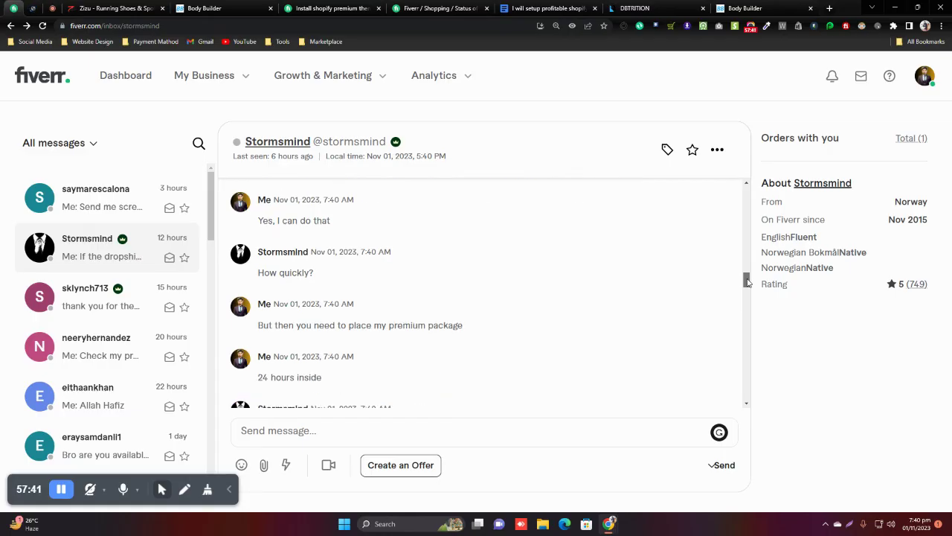
drag(747, 279, 748, 284)
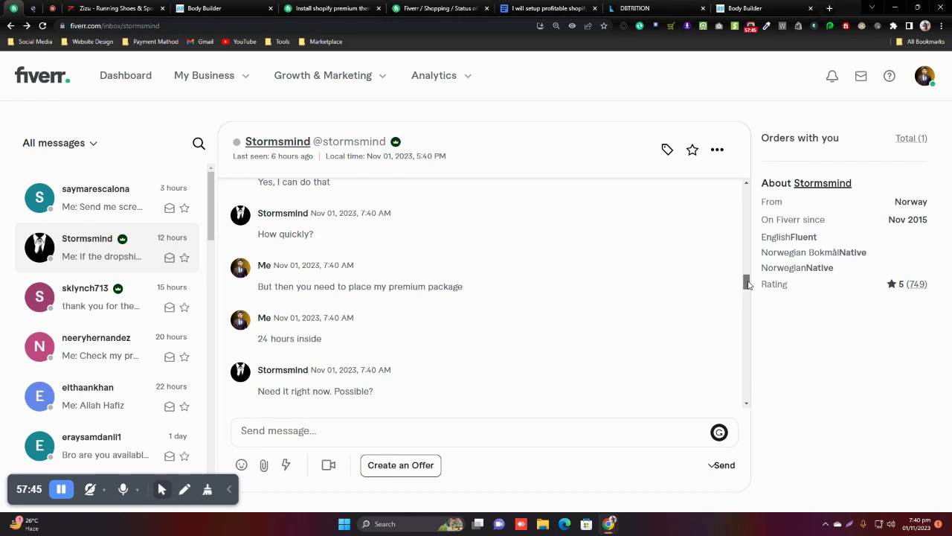
scroll(748, 284, down, 1)
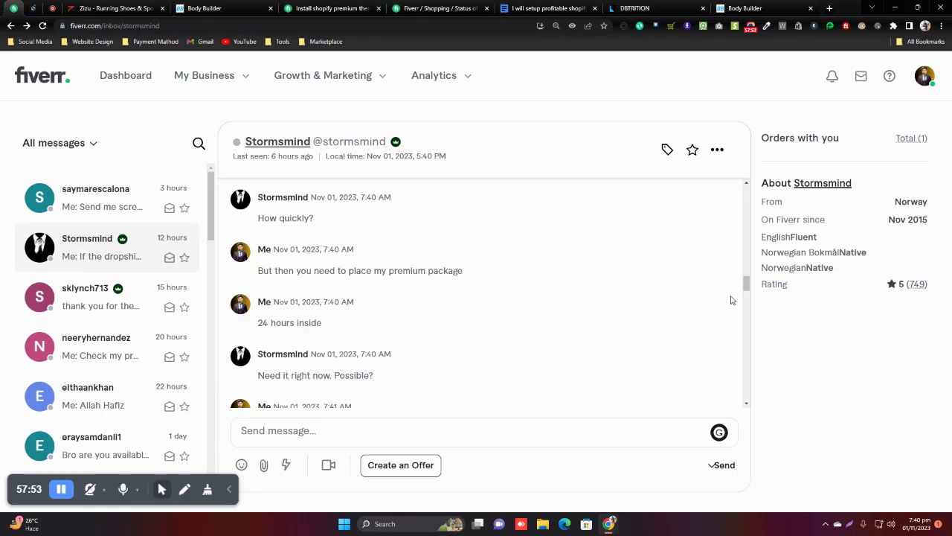
drag(750, 287, 752, 296)
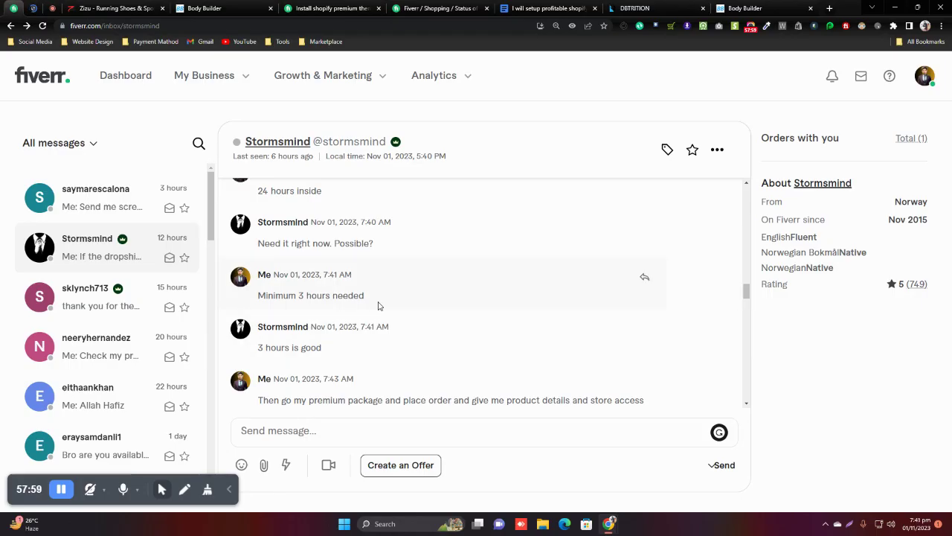
drag(748, 294, 748, 297)
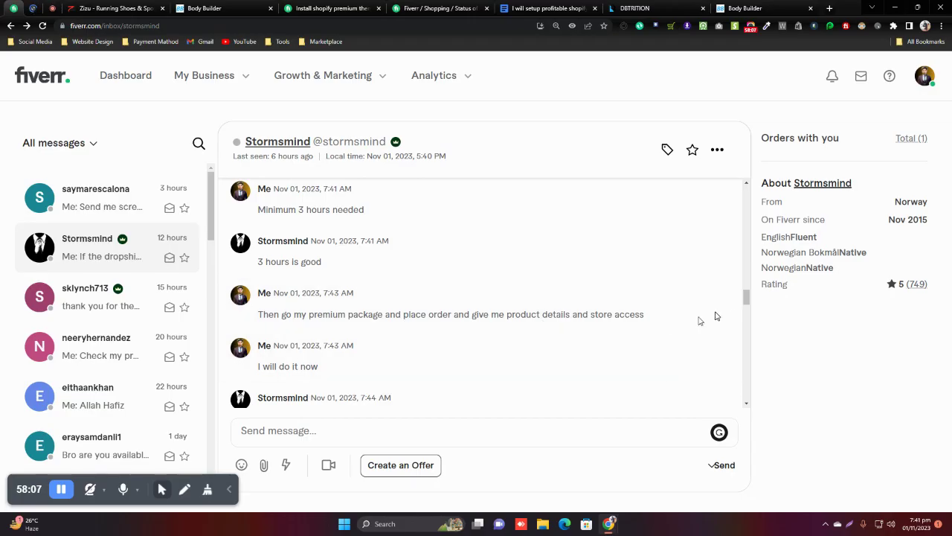
drag(747, 298, 751, 311)
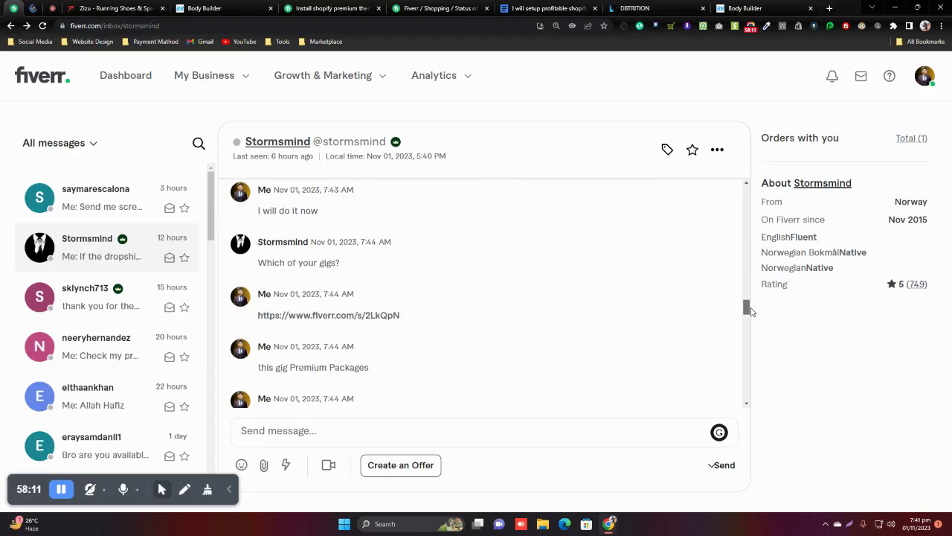
Step: Open the gig linked in the conversation and view its Standard and Premium packages
click(367, 317)
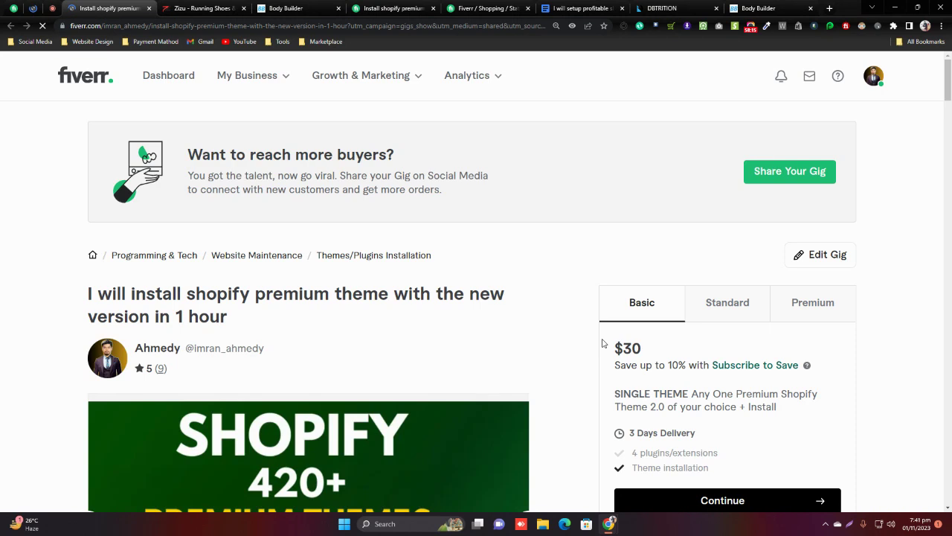
click(729, 317)
click(811, 319)
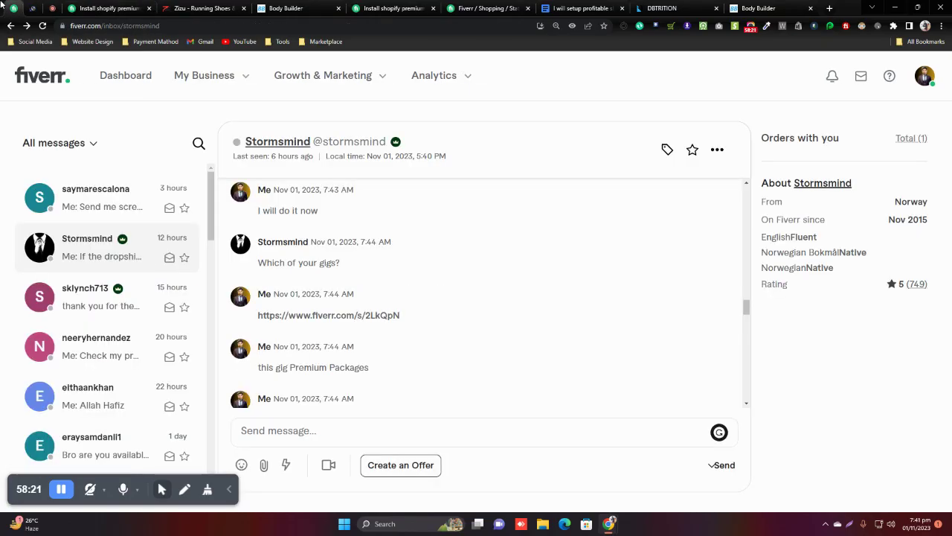
Step: Return to the conversation and highlight the question "Do you have Shopify account?" and the buyer's reply about running 76 stores
click(14, 8)
drag(747, 305, 749, 317)
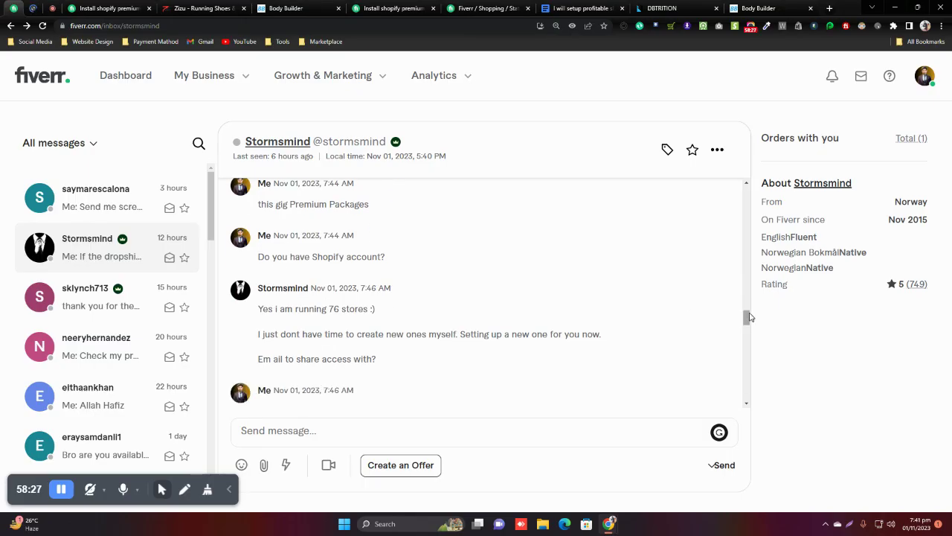
triple_click(347, 259)
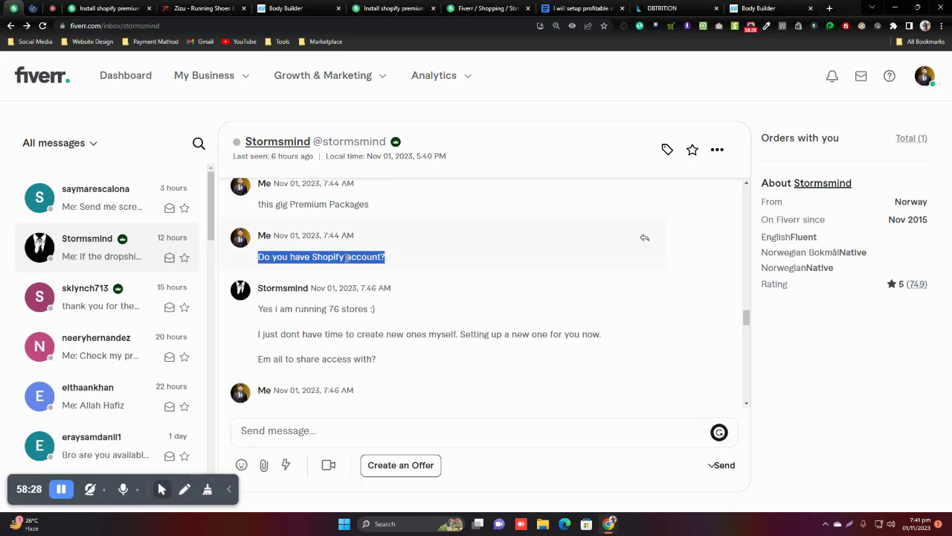
triple_click(298, 308)
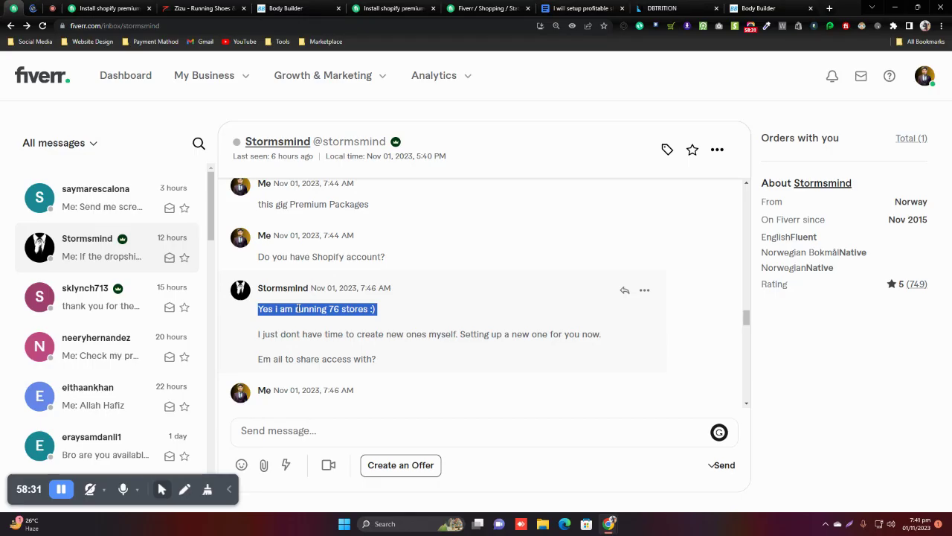
click(301, 319)
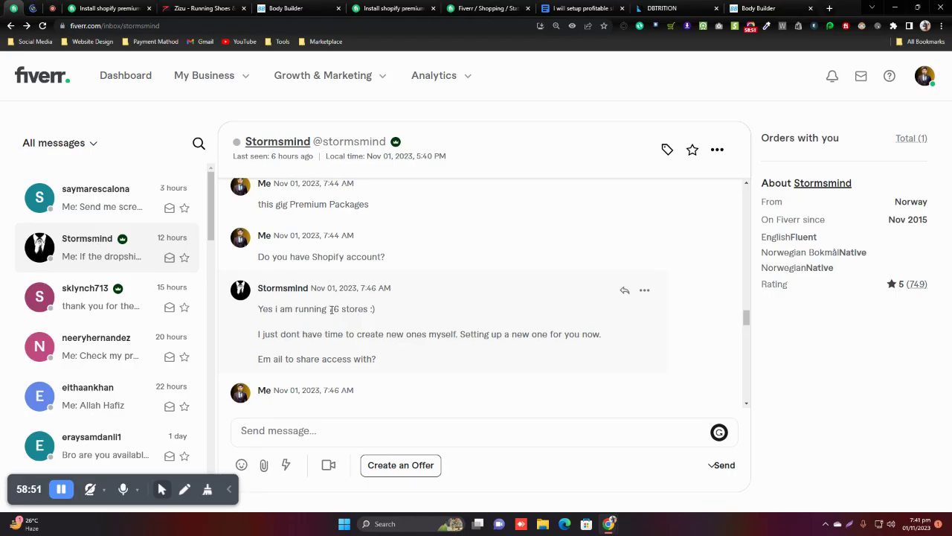
Step: Highlight the buyer's store number and the line about lacking time to create new stores, and read on to the custom offer messages
drag(331, 309, 340, 308)
click(331, 309)
double_click(331, 308)
click(339, 321)
drag(260, 333, 457, 336)
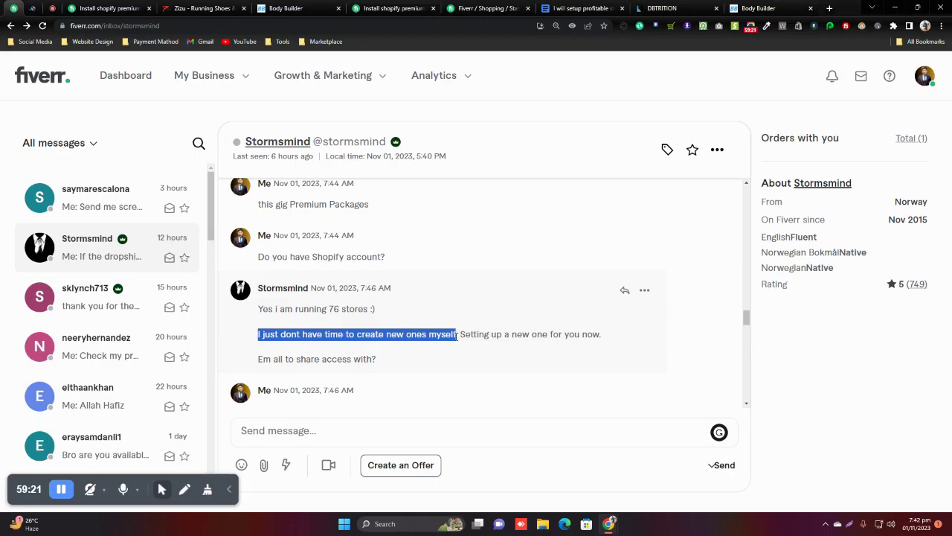
click(495, 341)
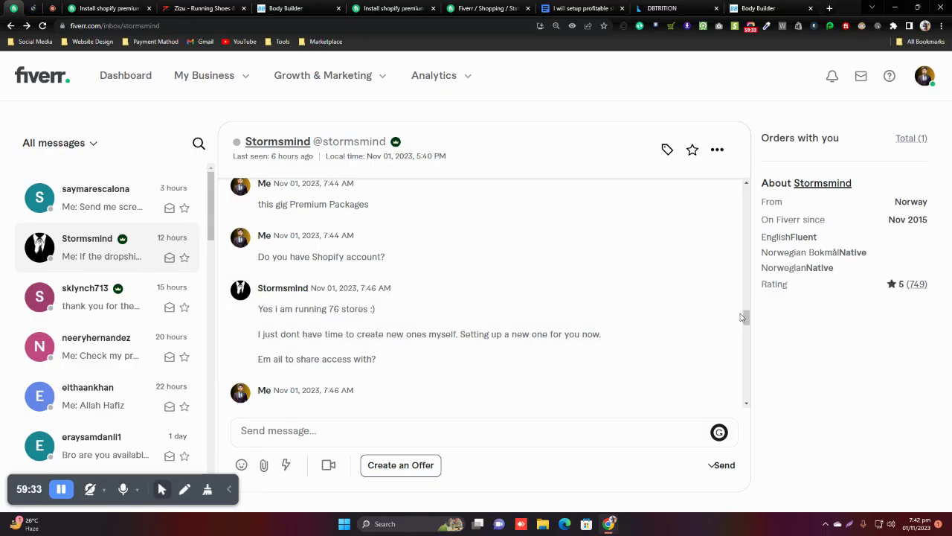
scroll(752, 321, down, 1)
scroll(752, 322, down, 1)
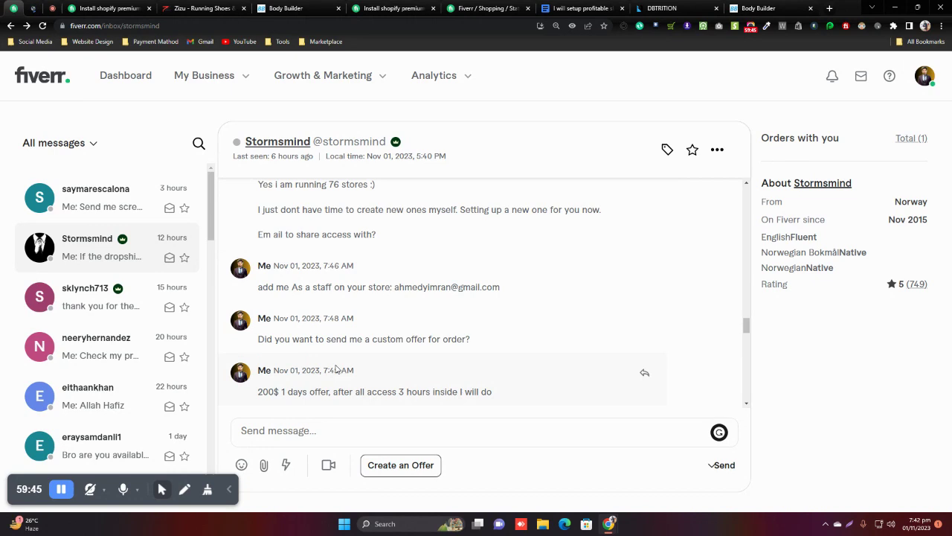
Step: Enter "email" as a trial draft in the message box, replace it with "mai", and clear the draft without sending
text(email)
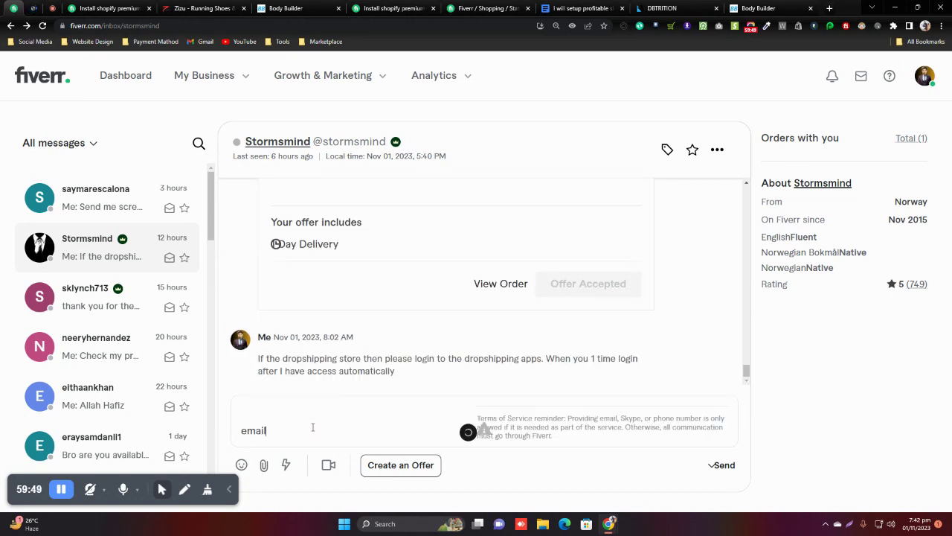
key(BackSpace)
key(BackSpace)
key(BackSpace)
key(BackSpace)
key(BackSpace)
text(mai)
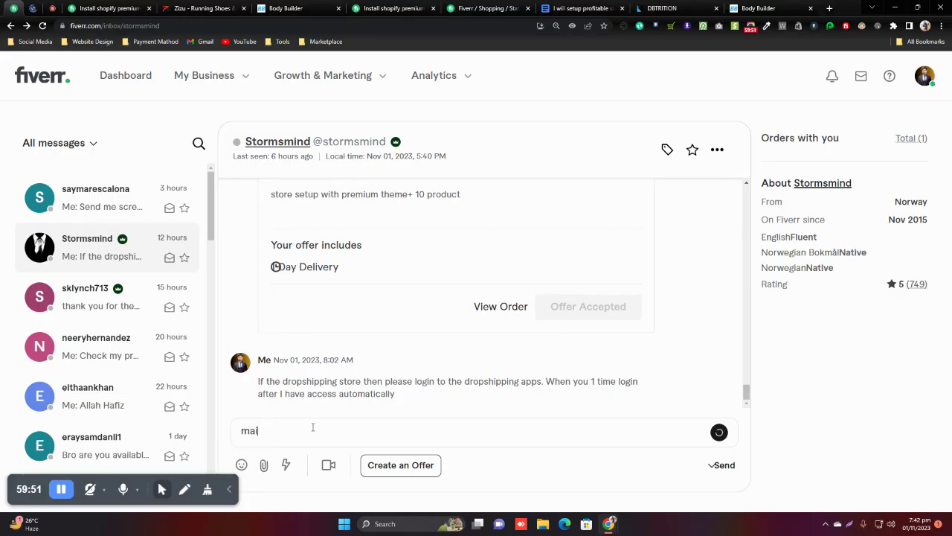
key(ctrl+a)
key(BackSpace)
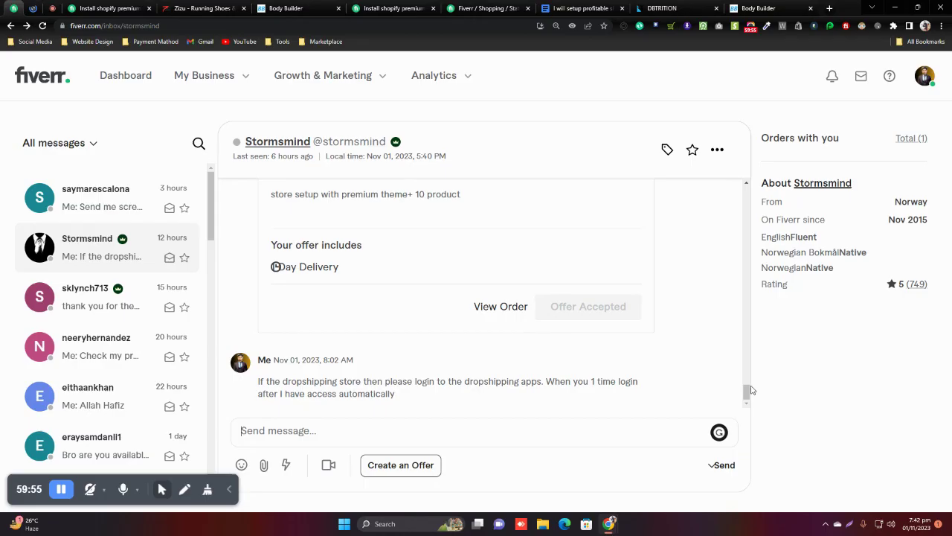
Step: Go back to the custom offer messages and highlight the buyer's line "one sec, on my way to office"
drag(748, 392, 749, 333)
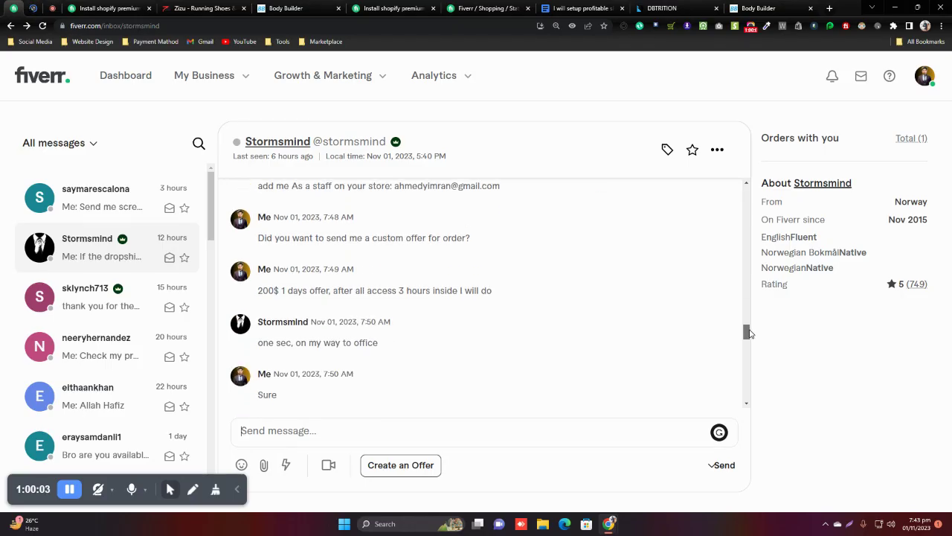
drag(750, 333, 752, 337)
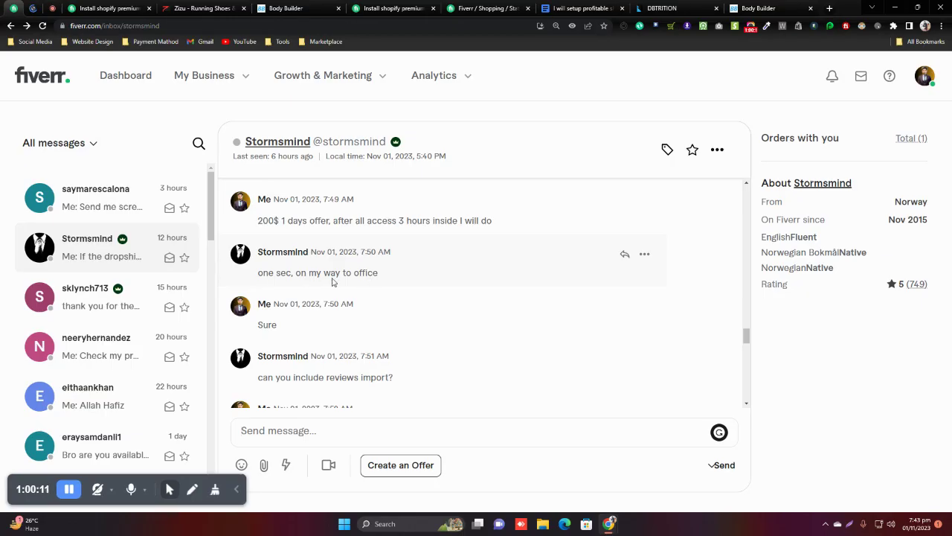
drag(259, 274, 380, 281)
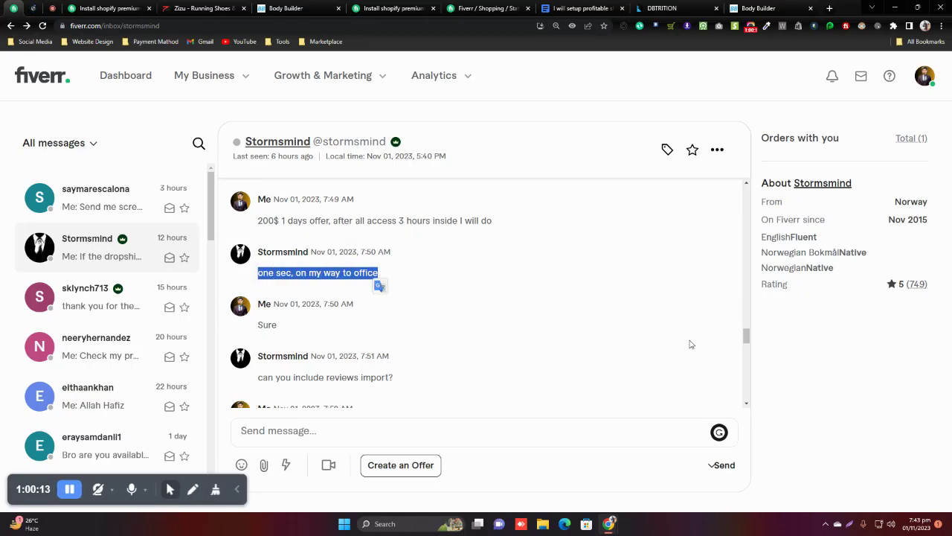
Step: Read on through the messages about including a reviews import and adding a review section to the product page
drag(747, 341, 747, 342)
scroll(378, 300, down, 2)
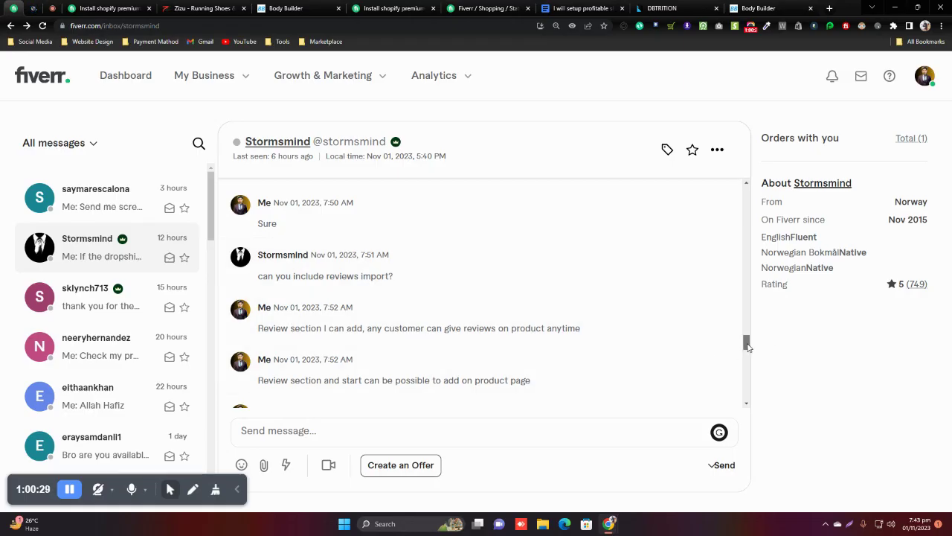
drag(749, 348, 754, 351)
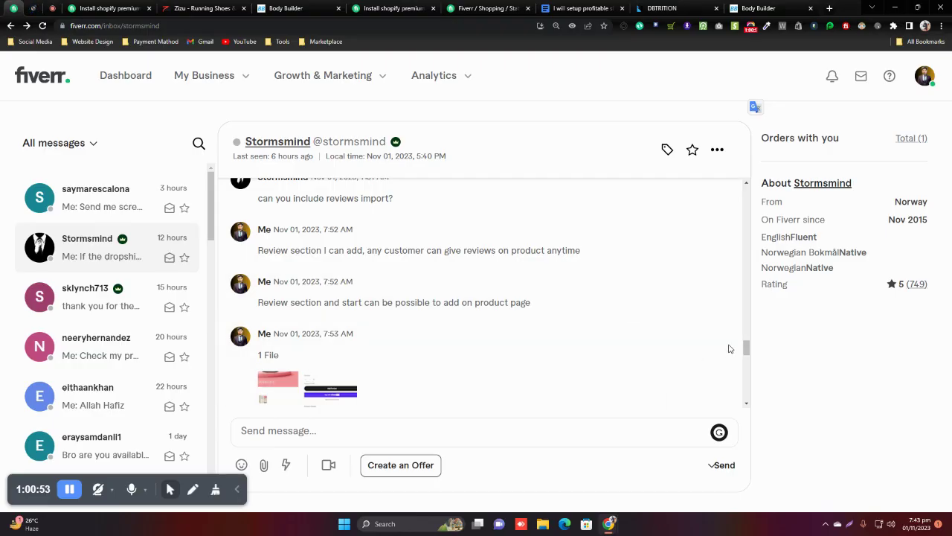
drag(748, 349, 750, 365)
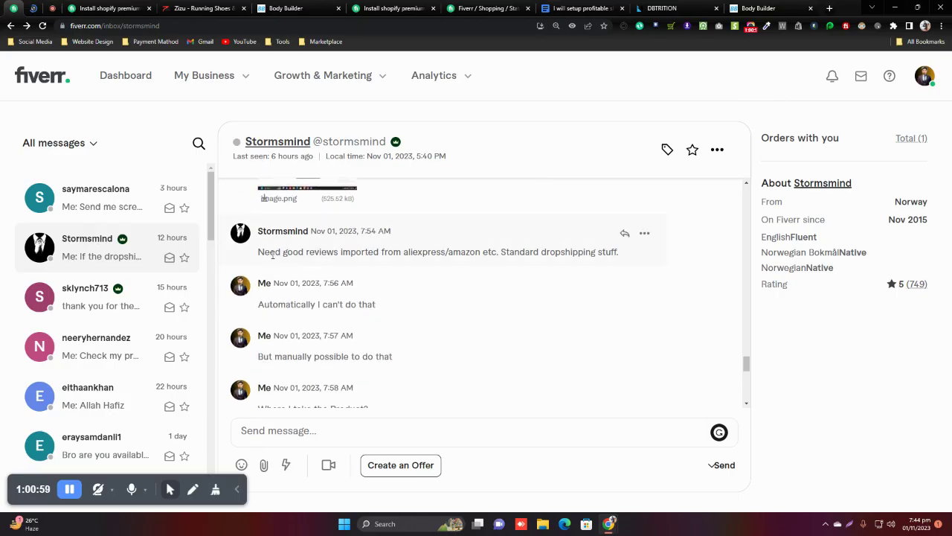
Step: Close the DBTRITION and last Body Builder theme demo tabs in the browser
click(813, 16)
click(811, 9)
click(811, 9)
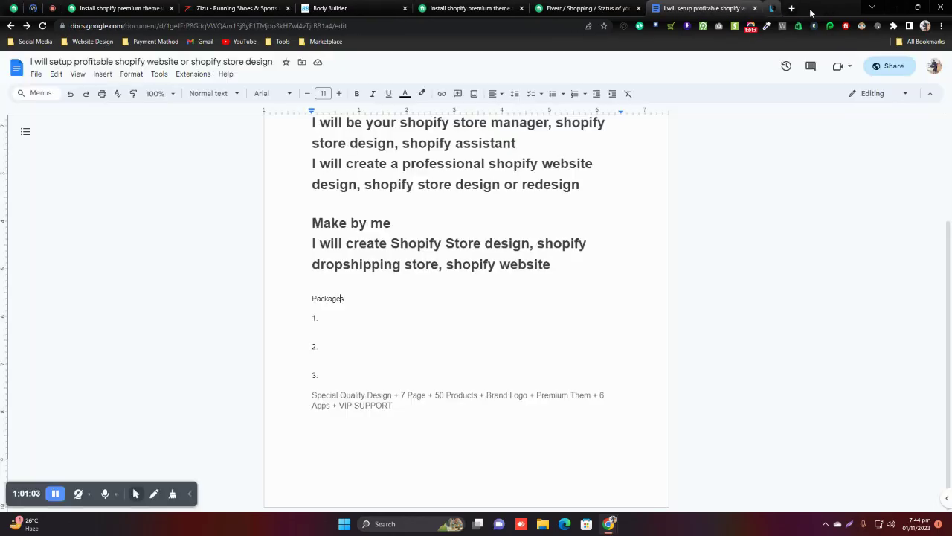
click(783, 9)
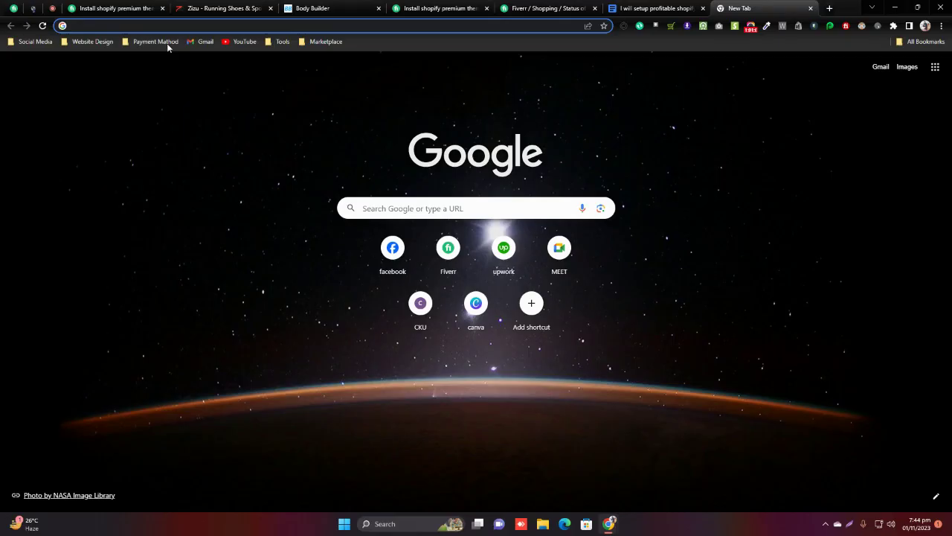
text(tronbikesusa.com)
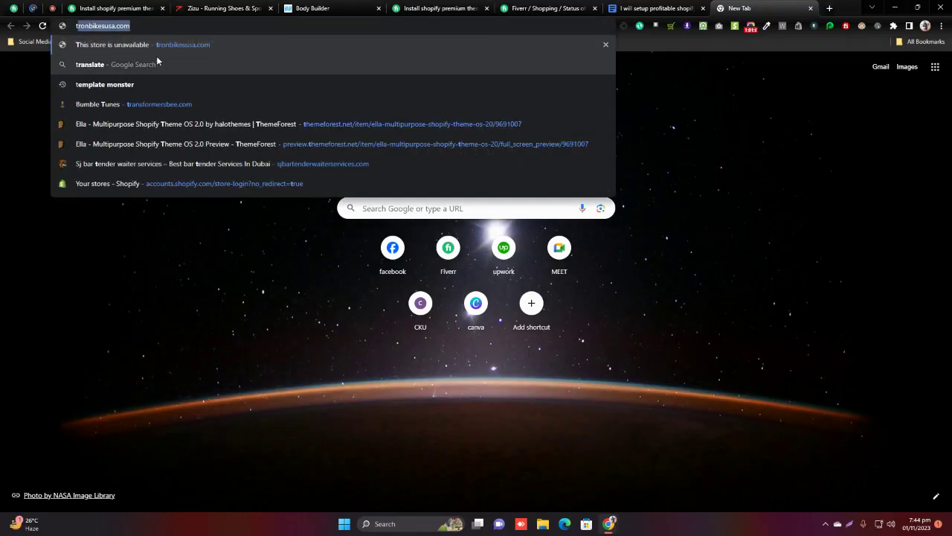
click(145, 46)
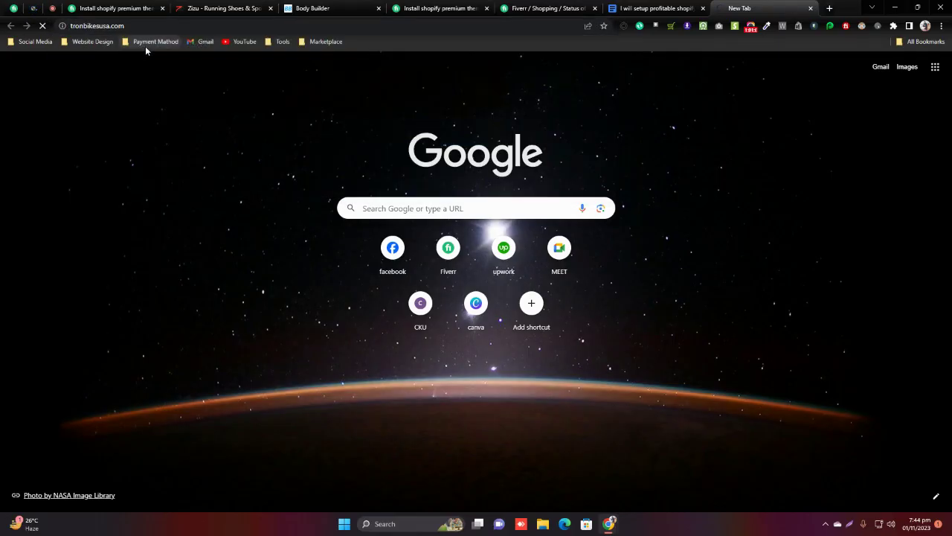
click(810, 8)
Step: Look through the open gig pages, return to the conversation, and read the messages about importing reviews from AliExpress or Amazon
click(422, 8)
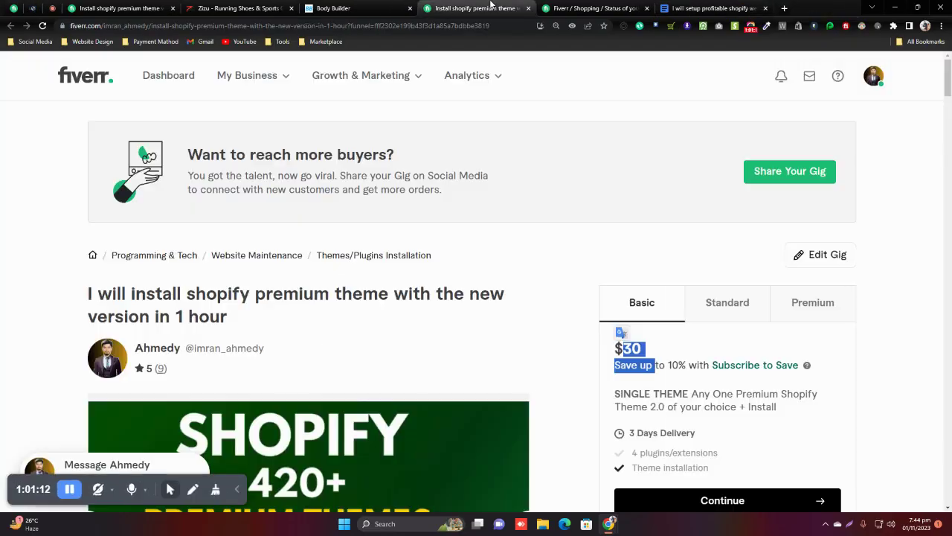
click(600, 8)
click(82, 7)
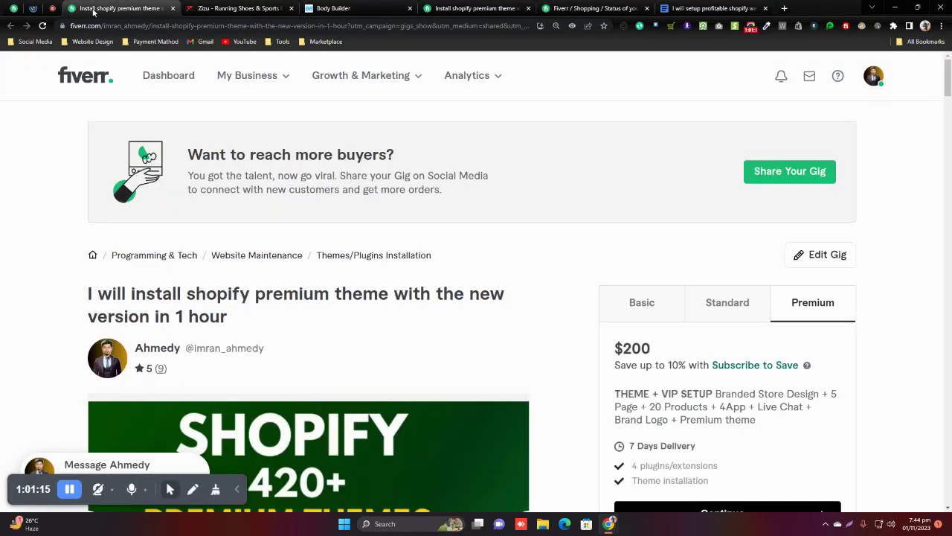
click(12, 8)
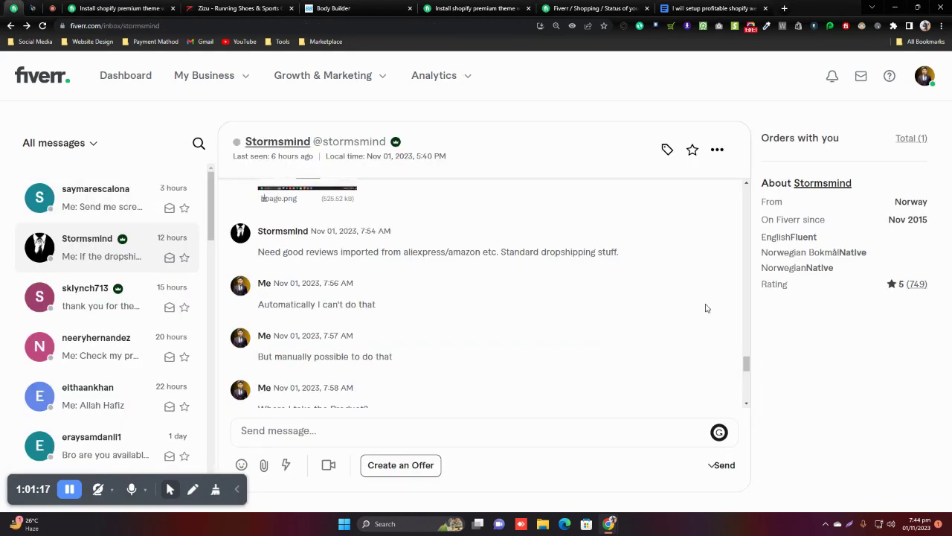
drag(746, 364, 748, 368)
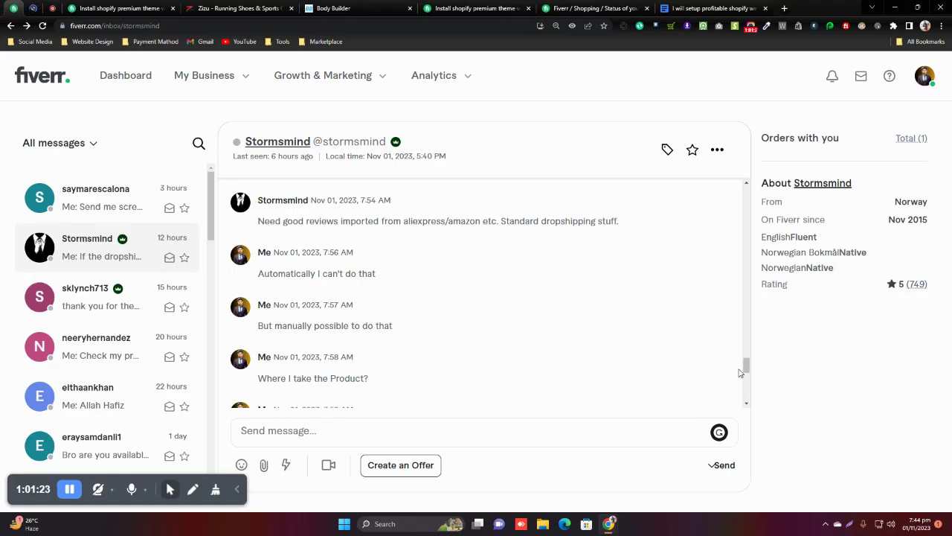
drag(749, 365, 748, 363)
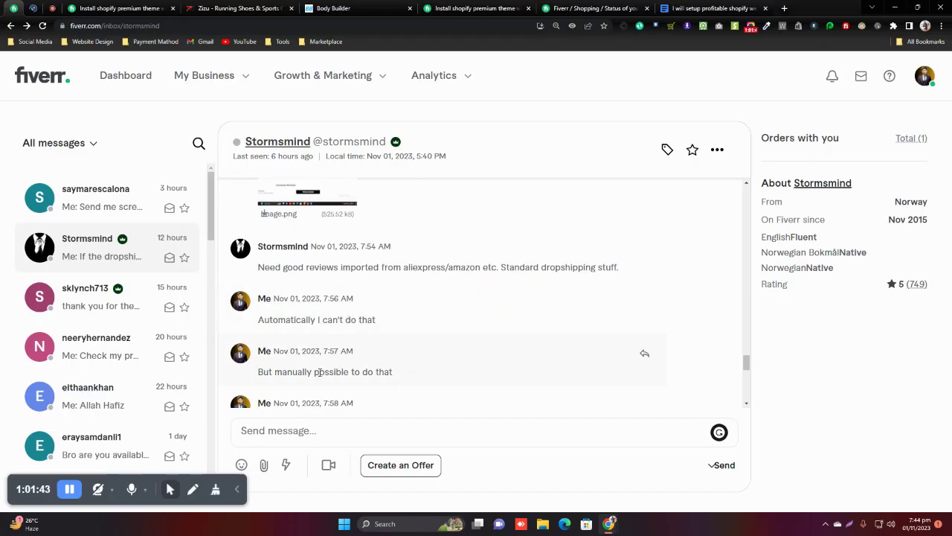
Step: Open fitsensewellness.com in a new tab and go to the Wearable Bunion Corrector product page
key(ctrl+t)
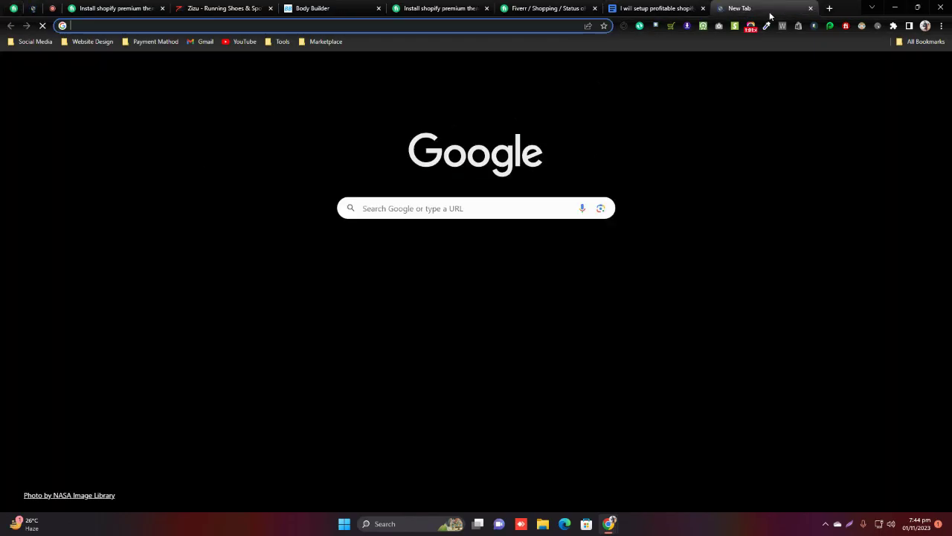
text(f)
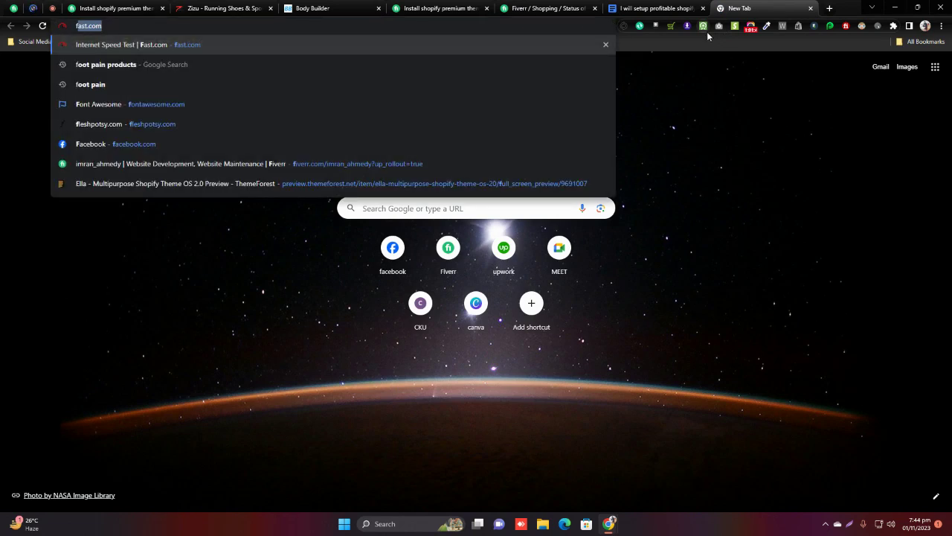
text(itsensewellness)
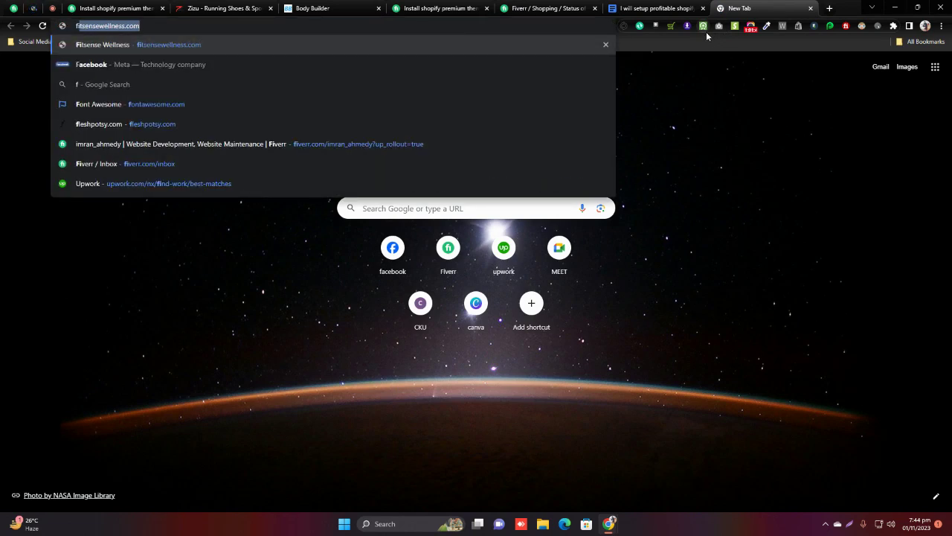
key(Return)
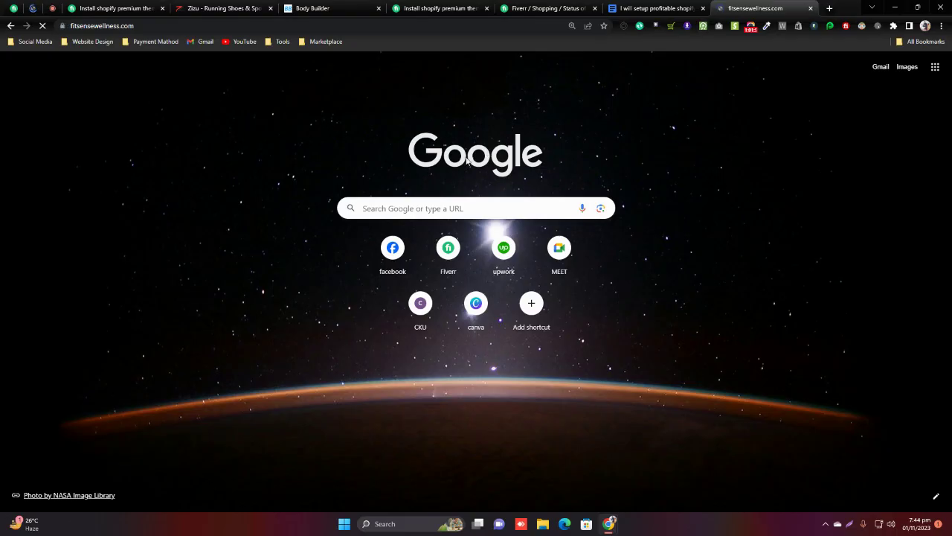
scroll(588, 253, down, 5)
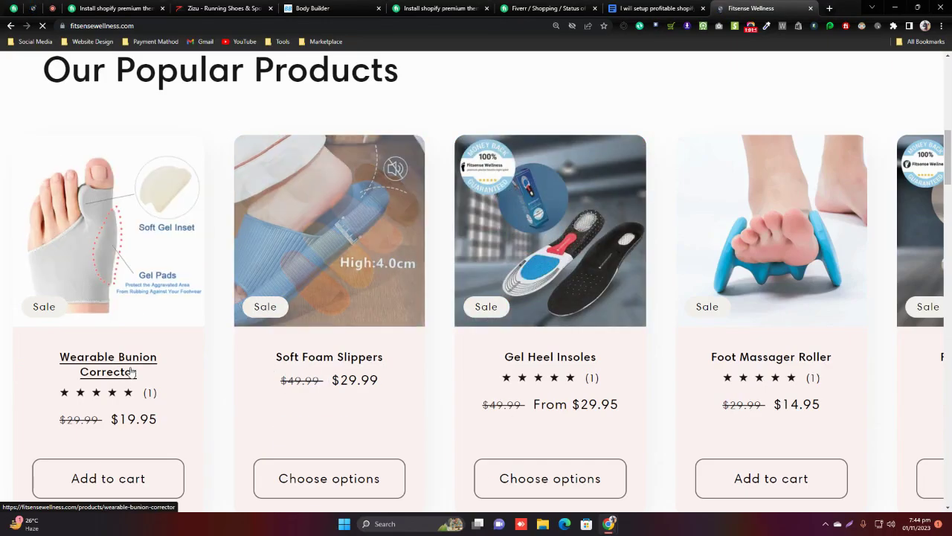
click(107, 371)
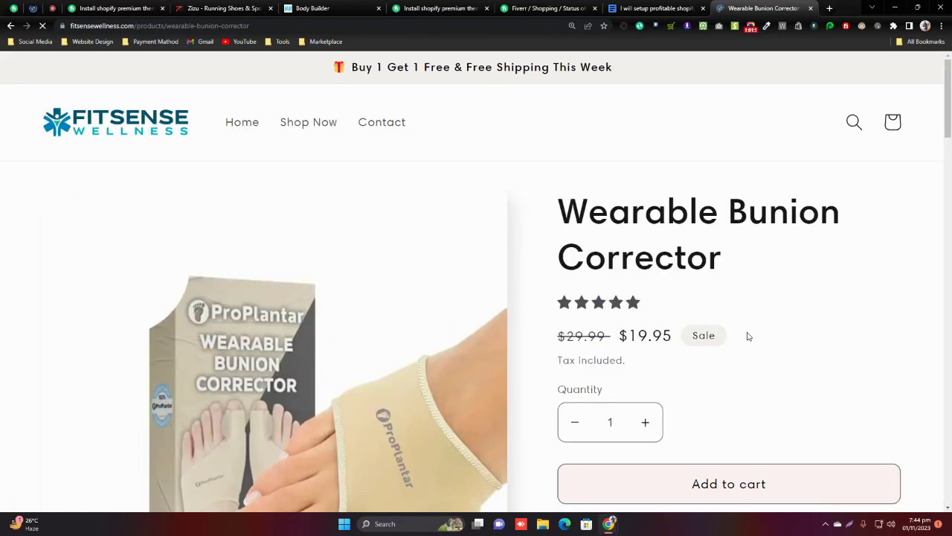
Step: Examine the Customer Reviews section, highlight the customer's review text, and dismiss the store admin bar
scroll(657, 301, down, 8)
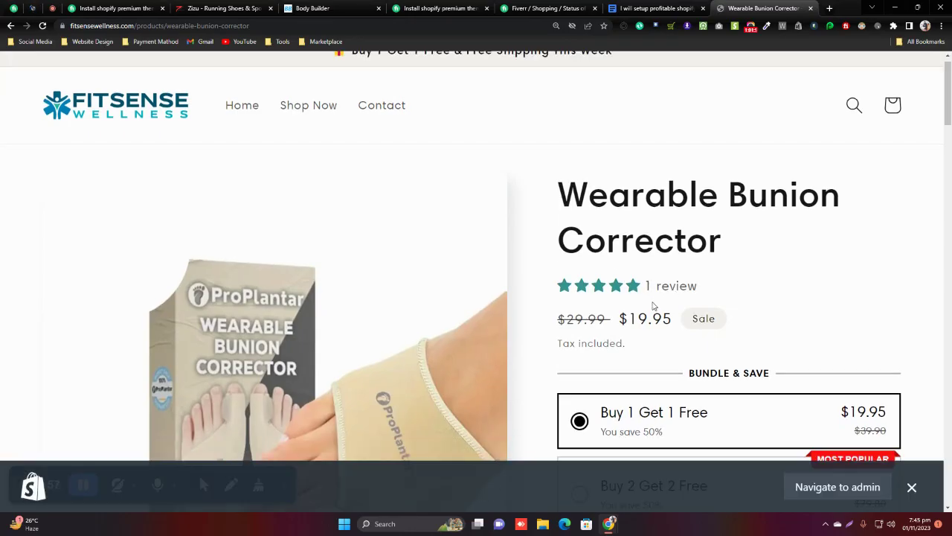
scroll(551, 212, down, 10)
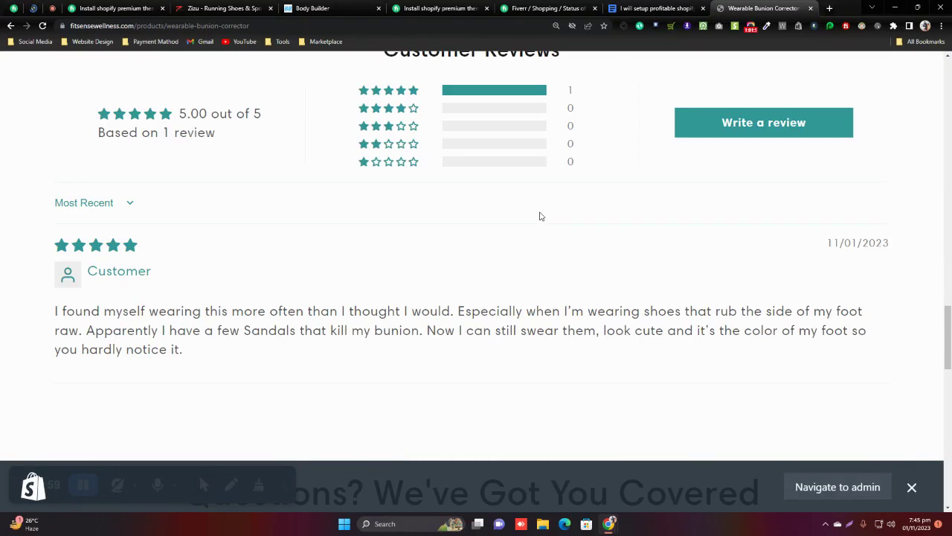
drag(53, 311, 235, 346)
click(912, 487)
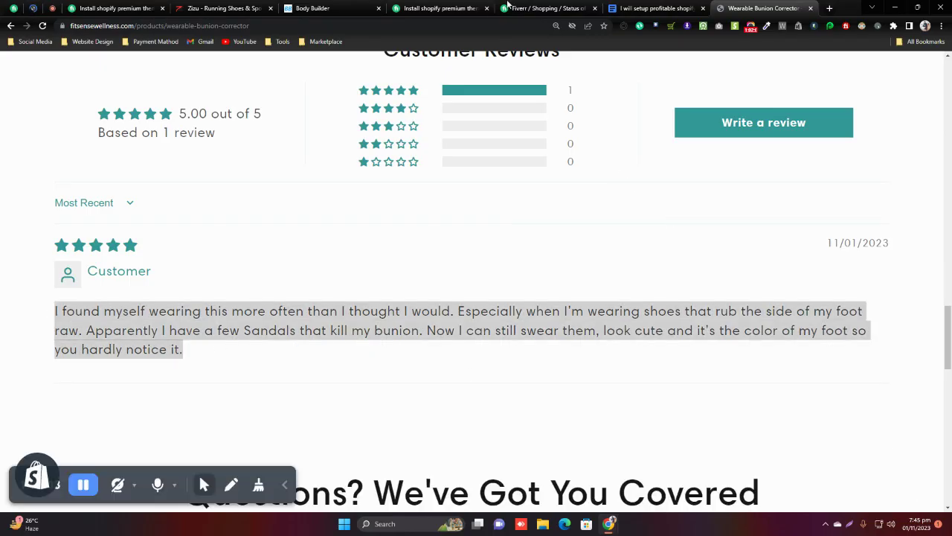
Step: Return to the Fiverr conversation and read the custom offer and the final message about logging in to the dropshipping apps
click(508, 7)
click(11, 8)
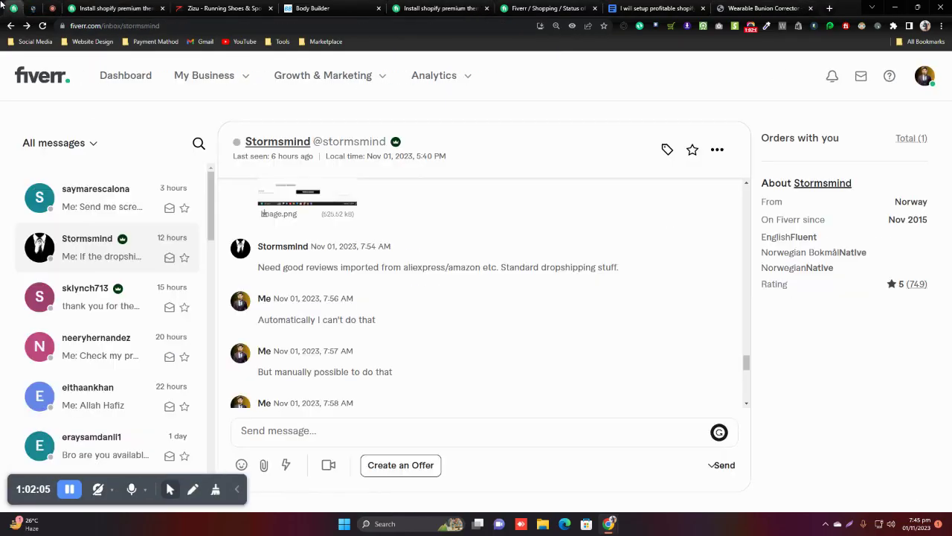
scroll(368, 365, down, 10)
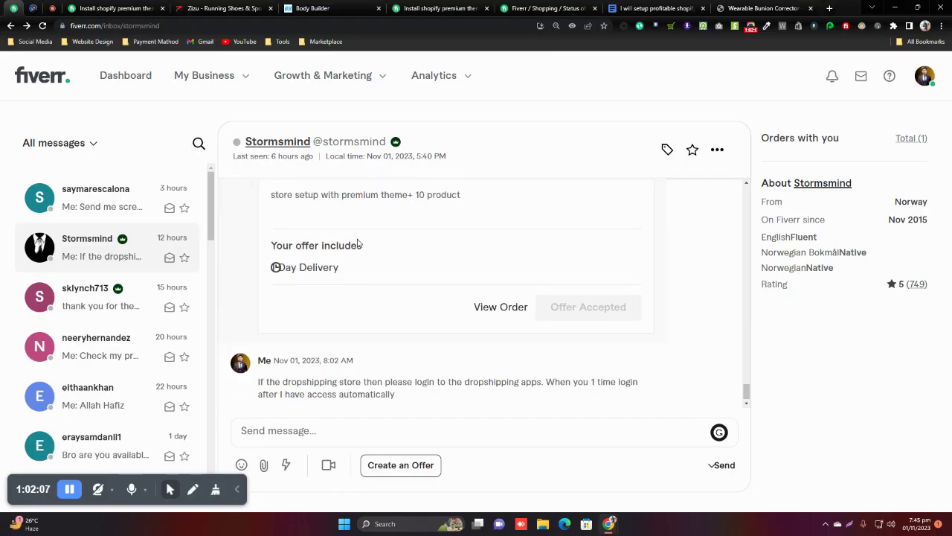
scroll(402, 261, up, 3)
scroll(377, 319, down, 3)
drag(746, 392, 747, 377)
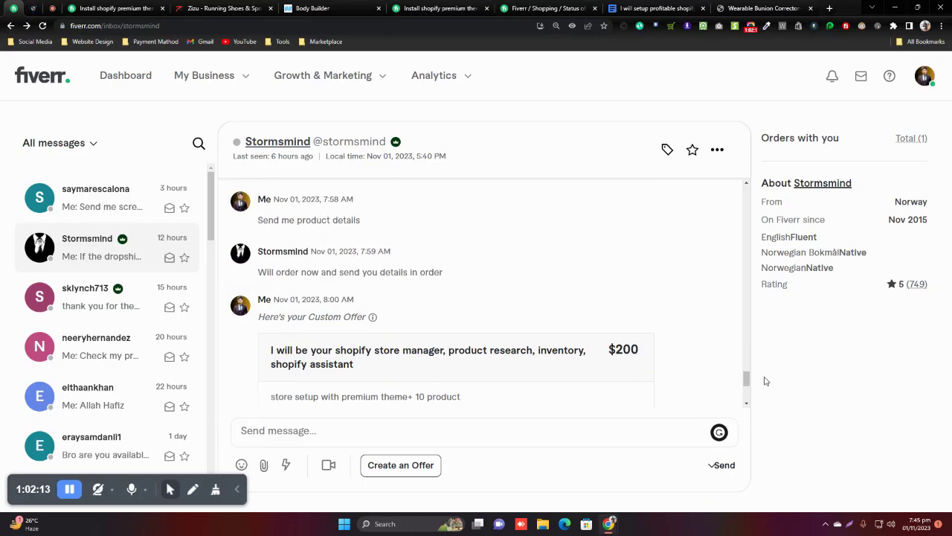
drag(747, 380, 752, 386)
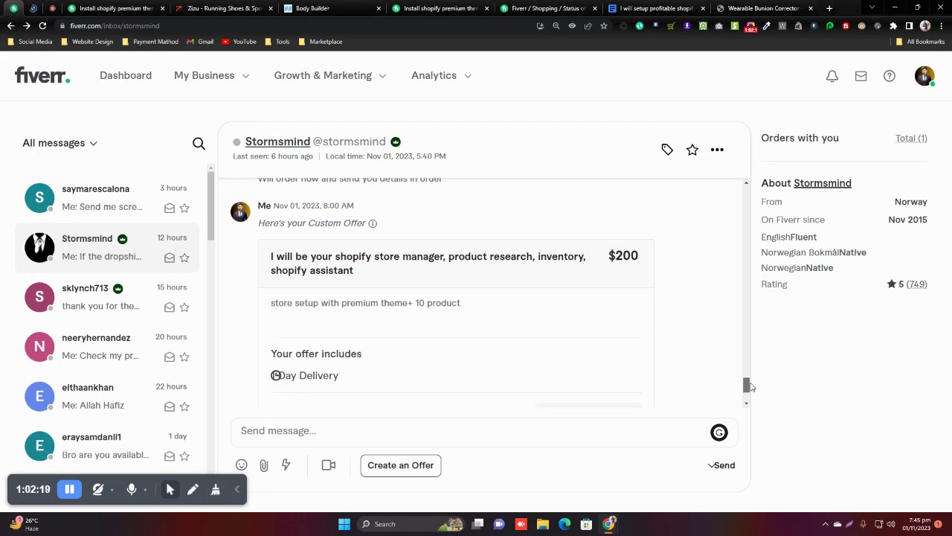
drag(750, 386, 753, 399)
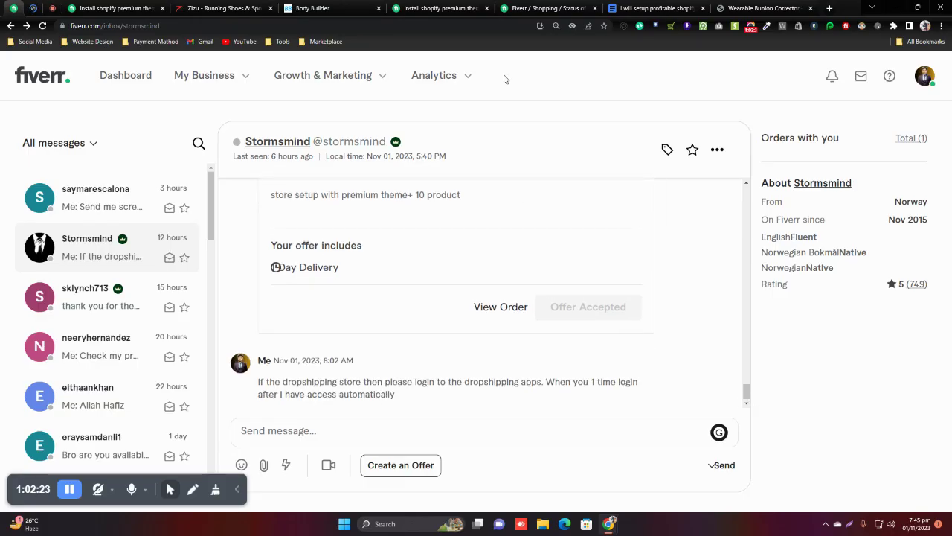
Step: Look up the orders shared with this buyer and open the order's activity page
click(443, 81)
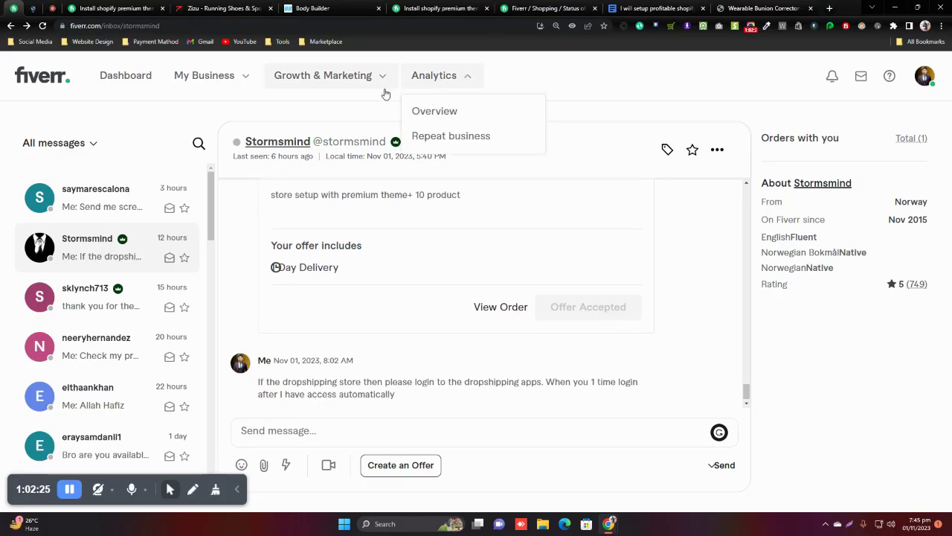
click(913, 140)
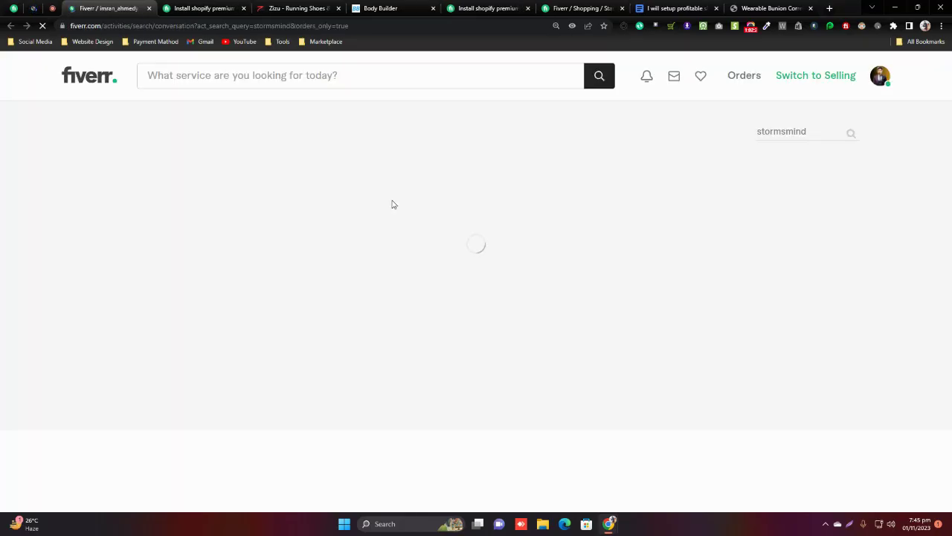
click(298, 377)
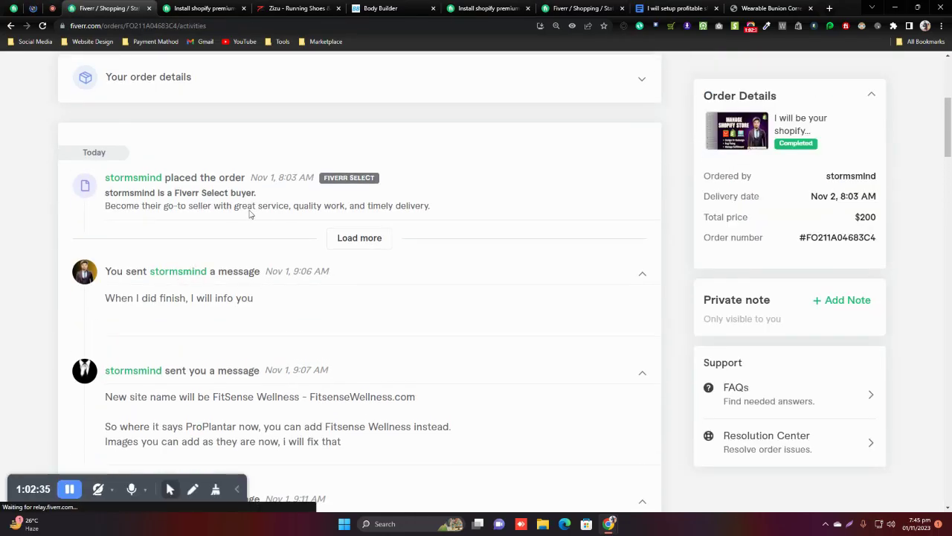
Step: Look through the order's message history and highlight the buyer's question "Much left?"
scroll(308, 229, down, 4)
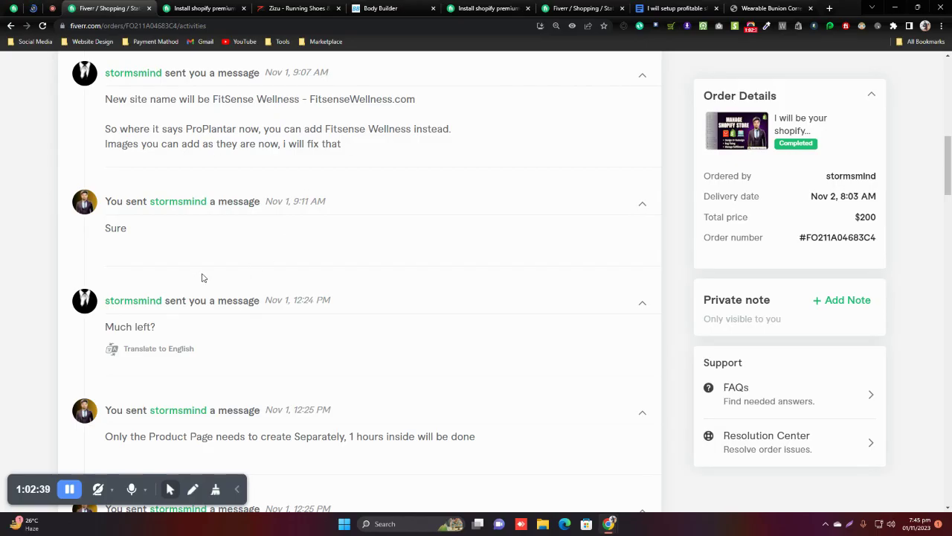
scroll(310, 283, down, 11)
scroll(302, 270, up, 5)
scroll(301, 269, down, 6)
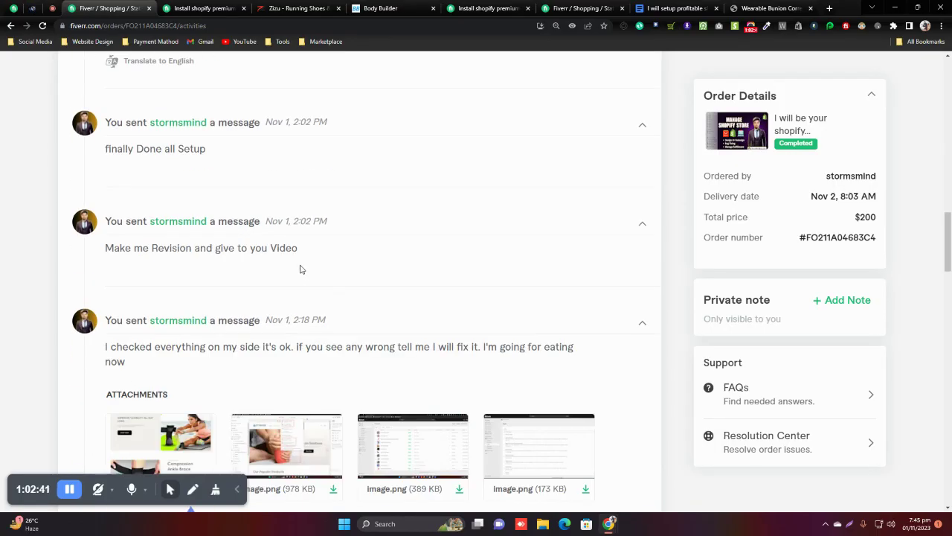
scroll(308, 254, up, 4)
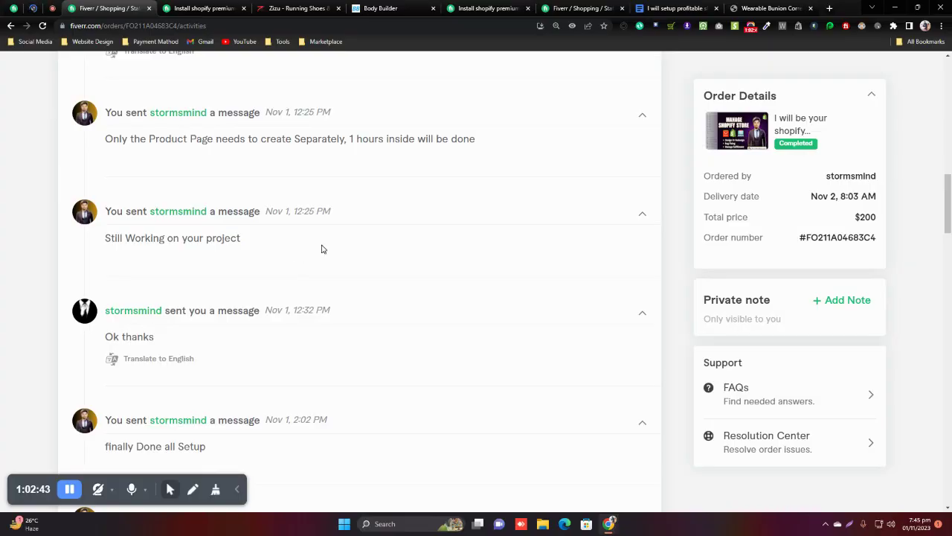
drag(947, 216, 947, 201)
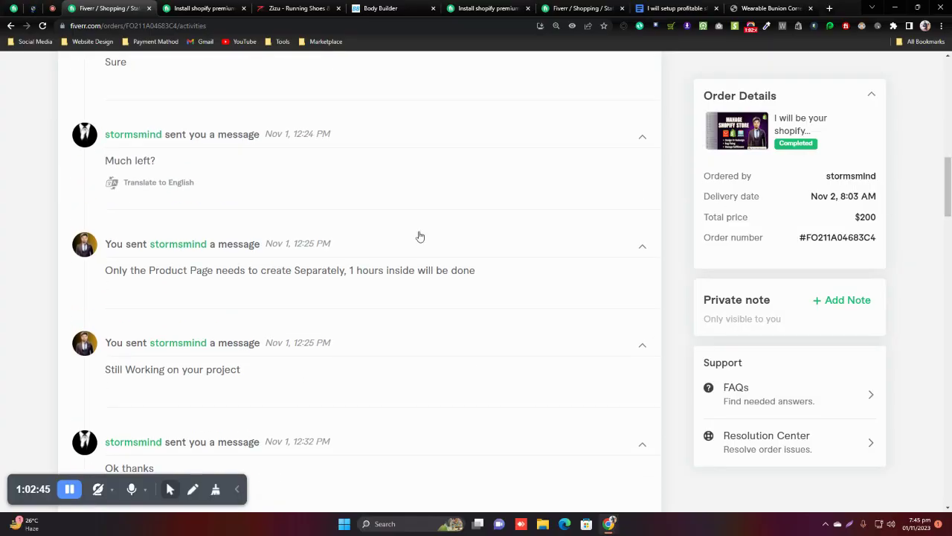
drag(159, 164, 95, 160)
Step: Read the progress replies that follow, from the product page update to the message with the screenshot attachments
drag(947, 172, 950, 192)
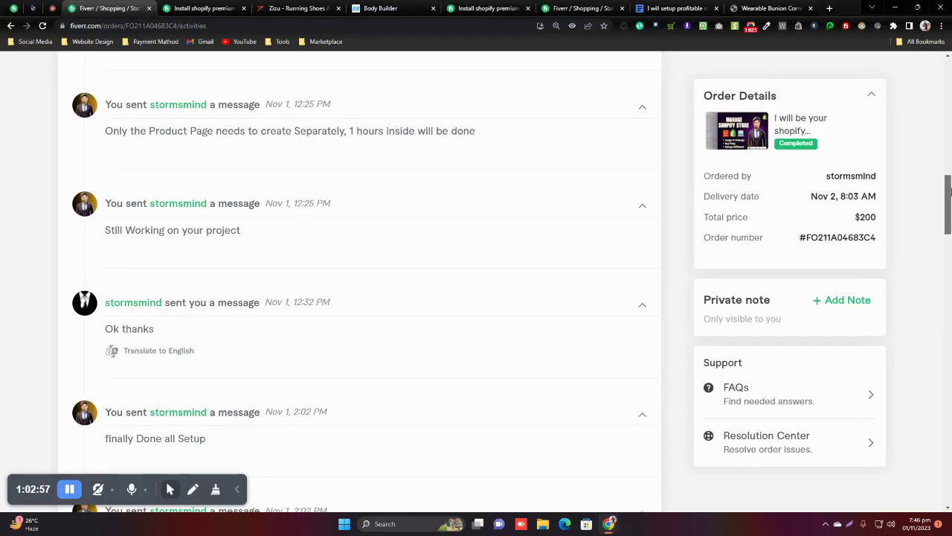
drag(950, 191, 951, 202)
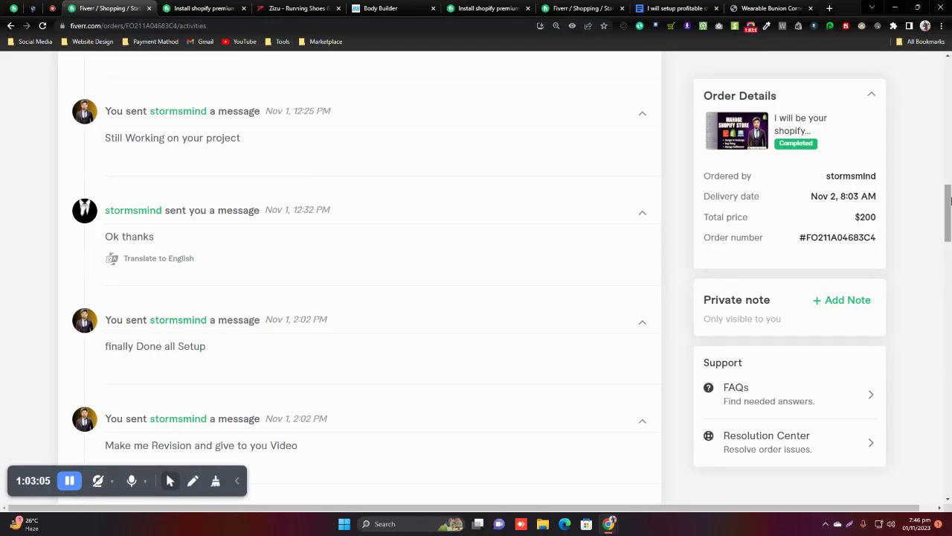
drag(951, 204, 939, 183)
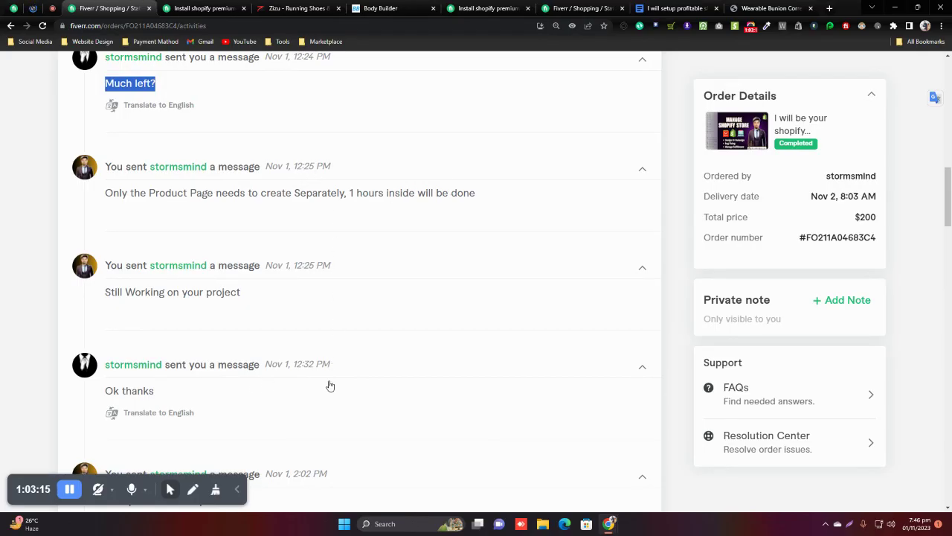
drag(945, 190, 949, 238)
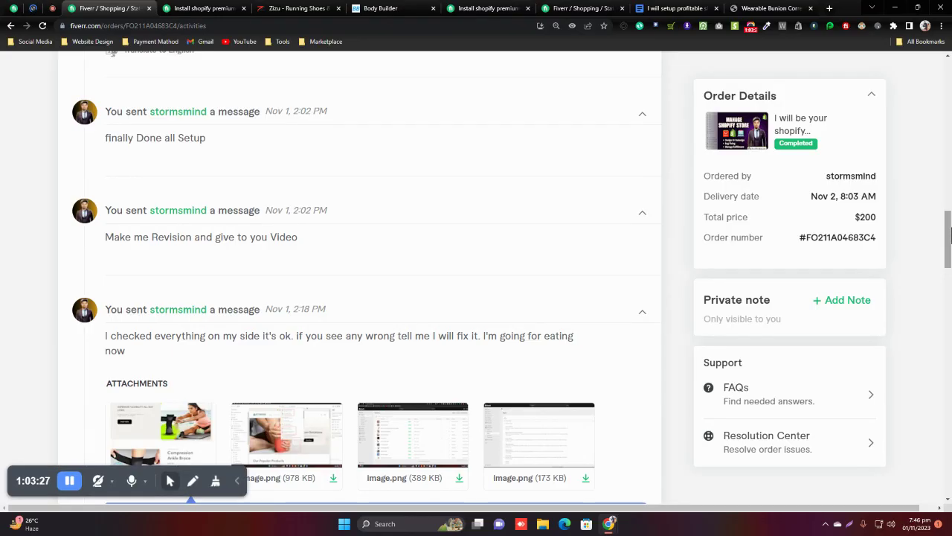
drag(948, 233, 949, 239)
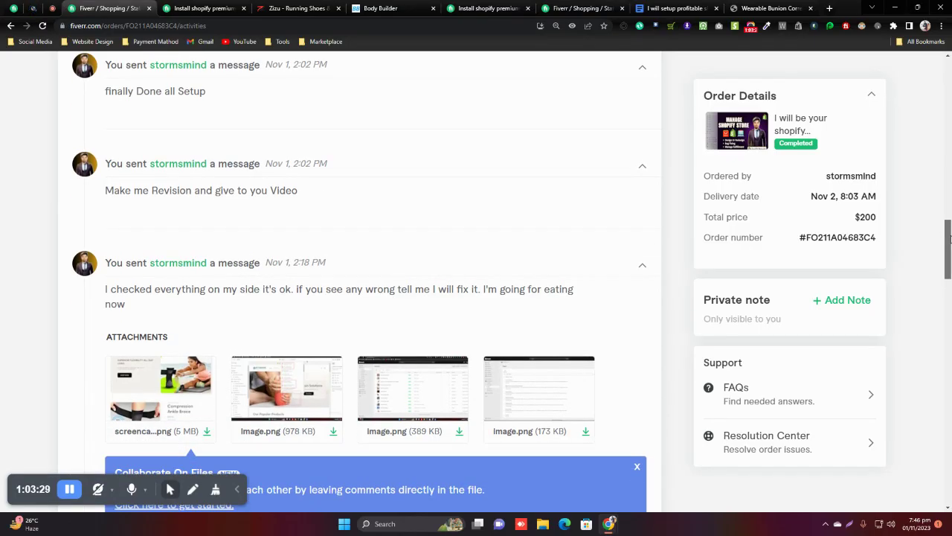
drag(949, 238, 949, 226)
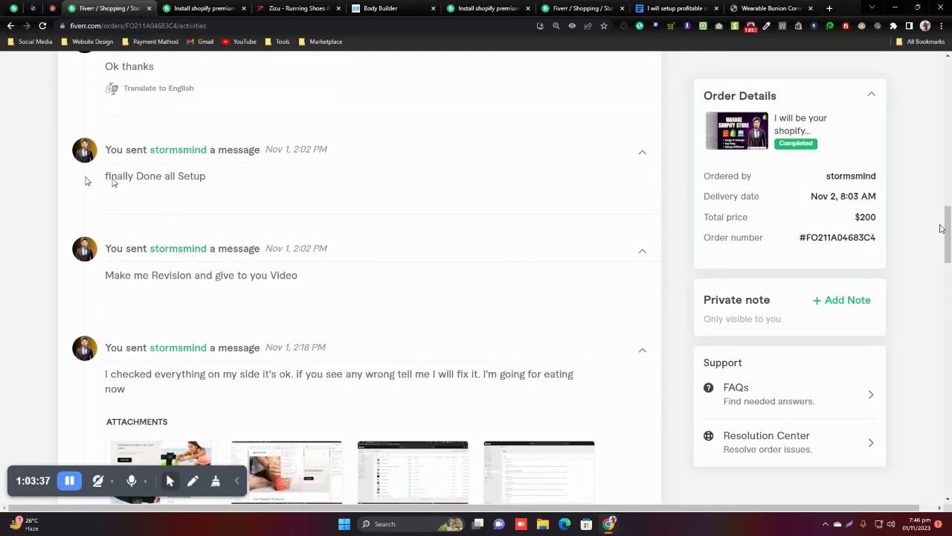
Step: Highlight the messages "finally Done all Setup" and "Make me Revision and give to you Video" in turn, then clear the selection
drag(207, 177, 100, 189)
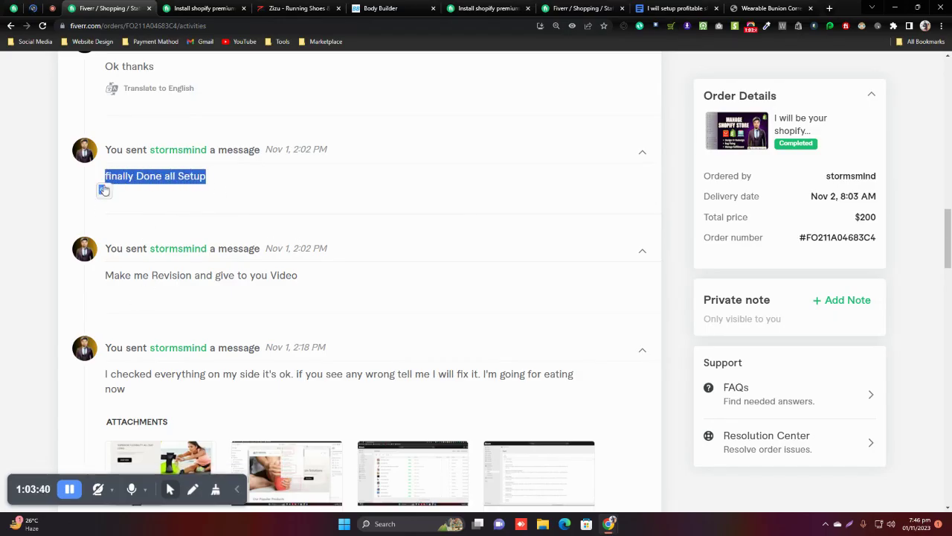
click(255, 276)
drag(296, 276, 106, 276)
triple_click(198, 277)
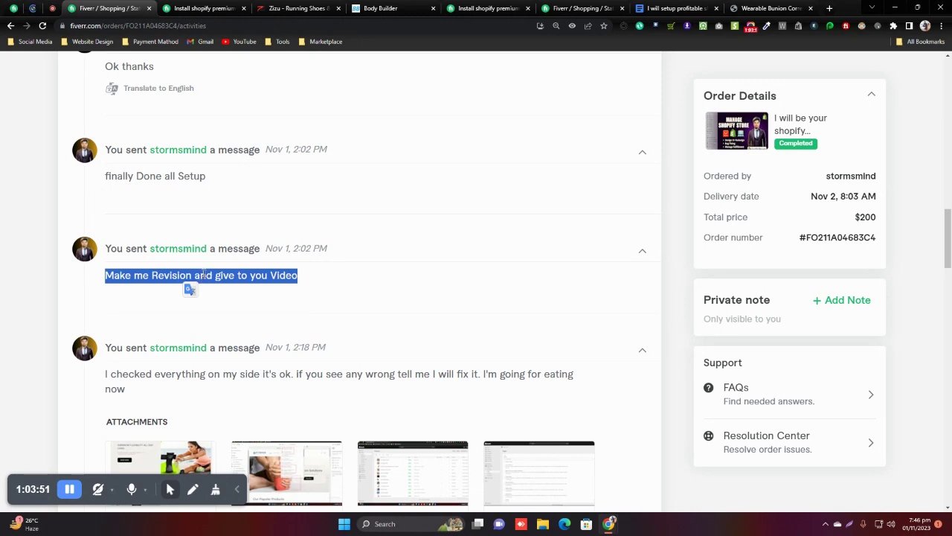
click(230, 314)
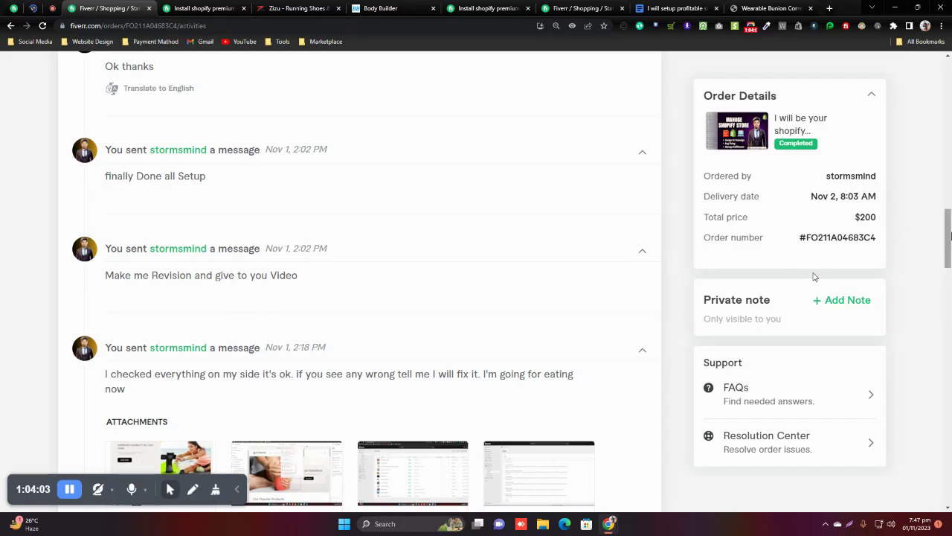
Step: Read the final check message with its attachments, then continue to the order completion and the buyer's review
scroll(947, 246, down, 1)
scroll(948, 245, down, 1)
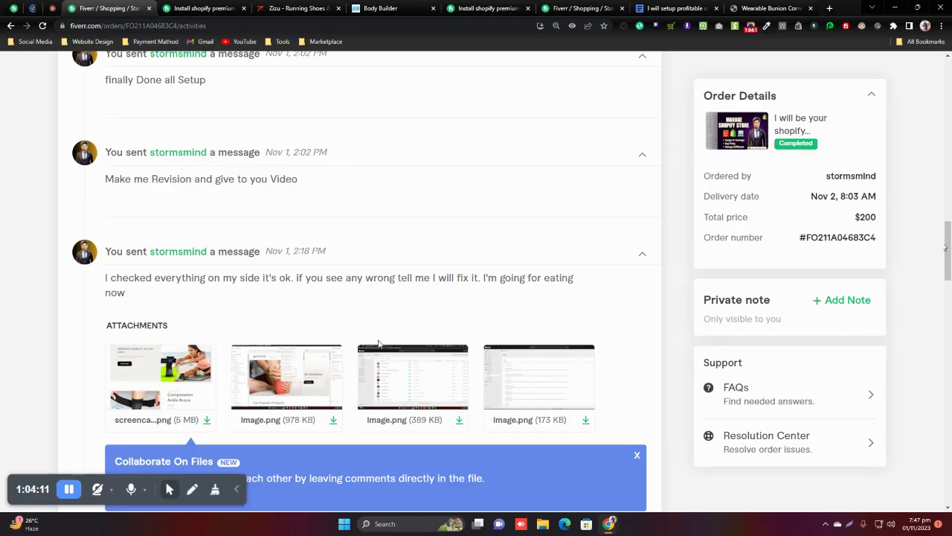
scroll(940, 231, down, 2)
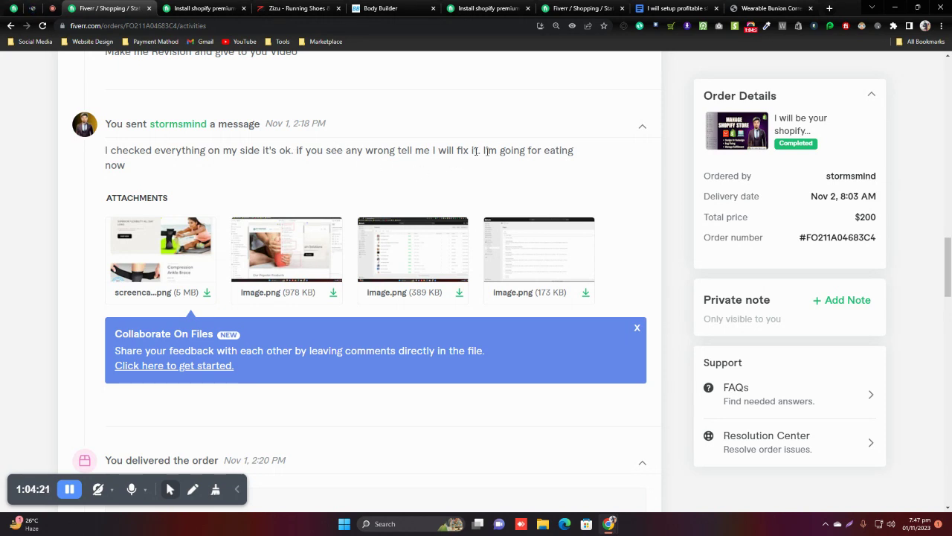
drag(949, 274, 949, 378)
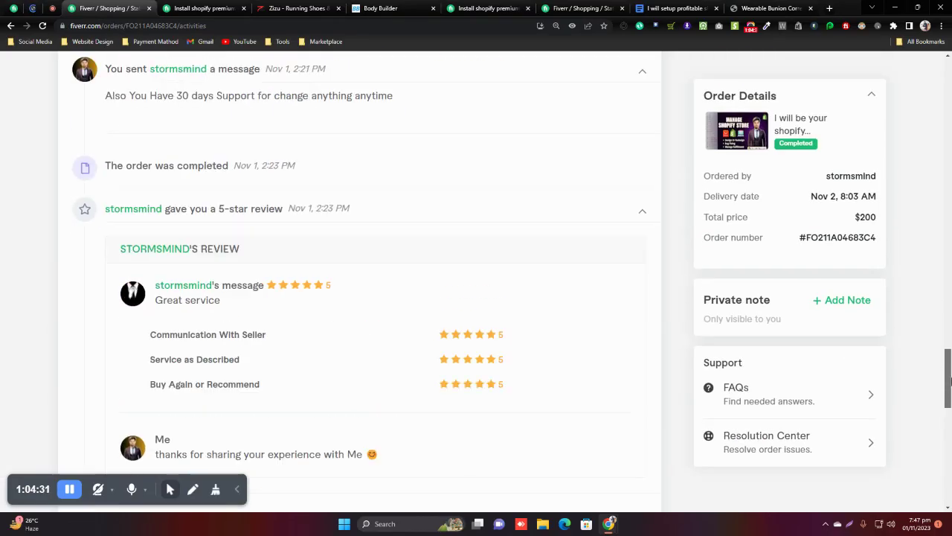
Step: Go back to the start of the order page and highlight the total price in the order details
scroll(551, 319, up, 8)
scroll(575, 317, up, 15)
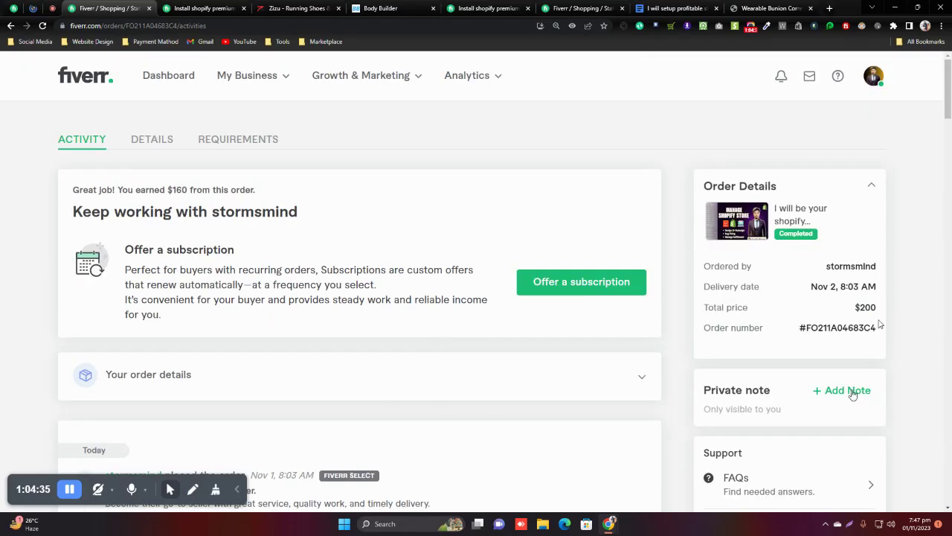
drag(854, 307, 885, 308)
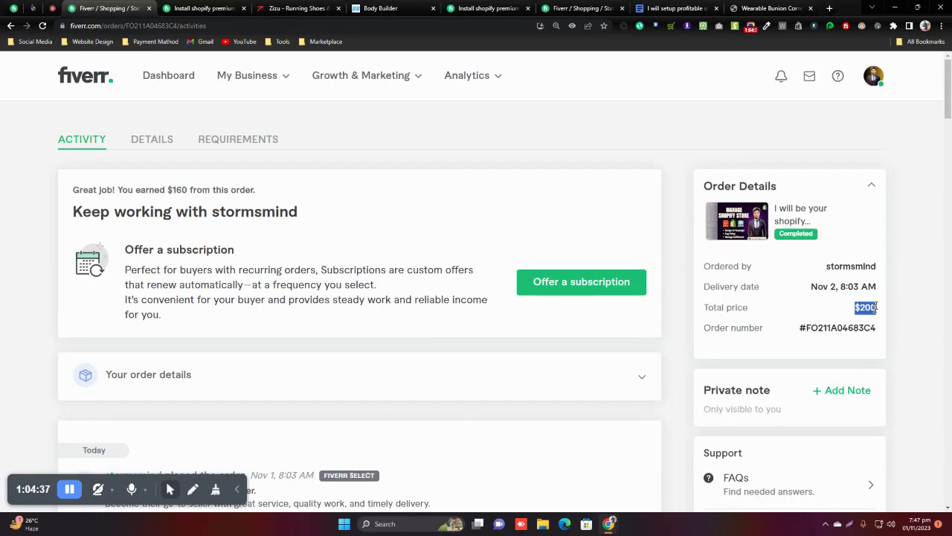
click(5, 262)
Step: Open the seller's own Fiverr profile page, then switch to the Google Meet call
click(873, 76)
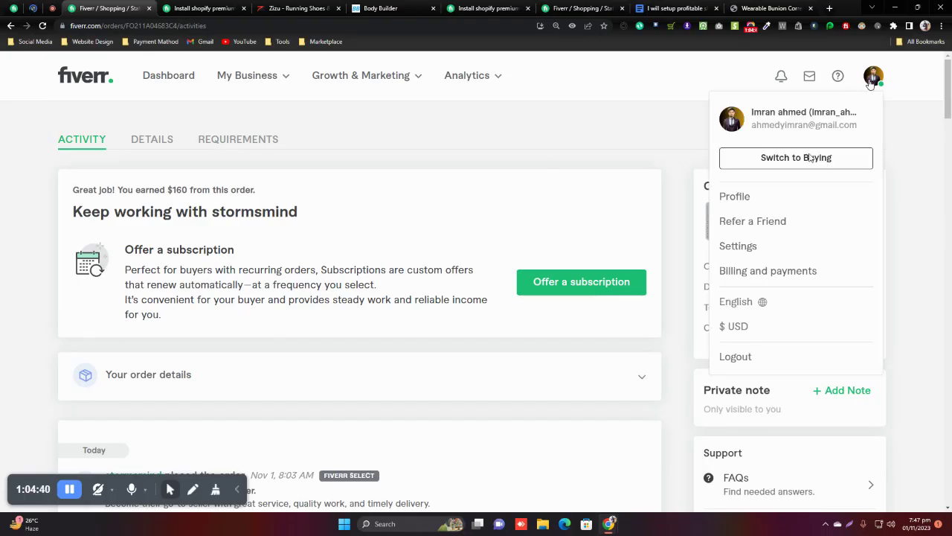
click(735, 198)
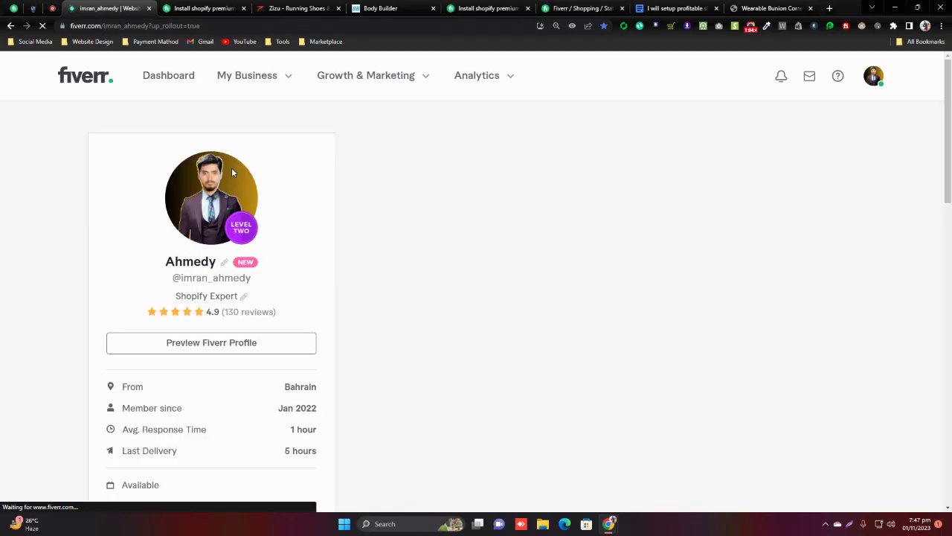
click(53, 8)
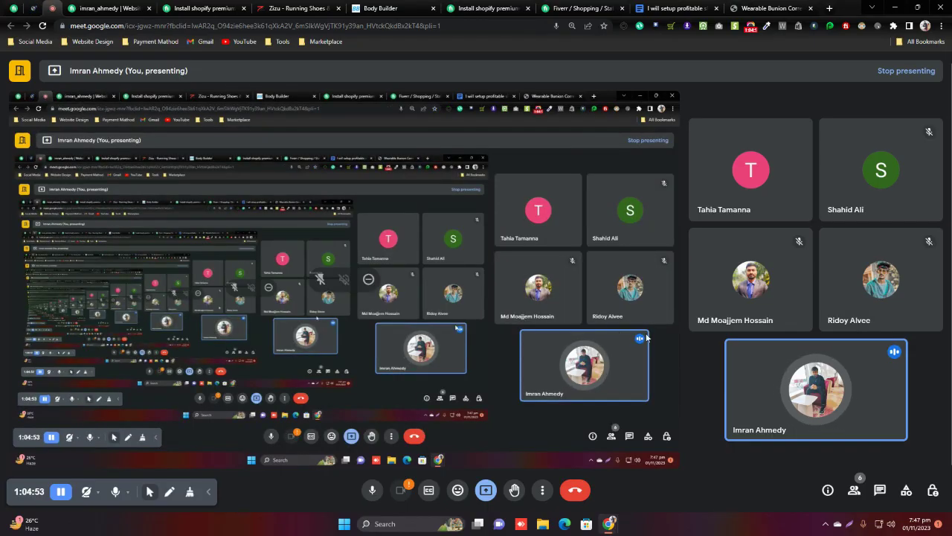